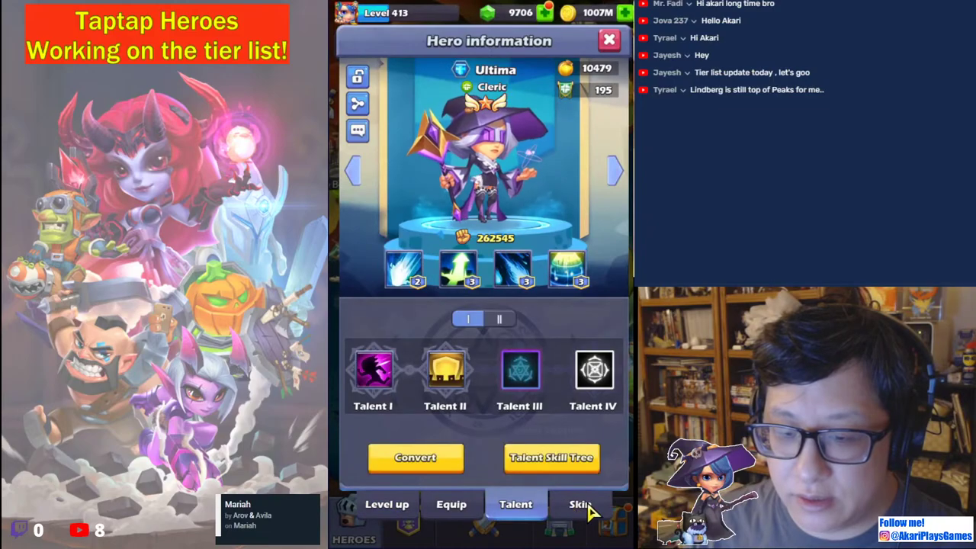
Activate Ultima's Talent III with the required heroes as material, confirm it and claim the returned items.
click(520, 370)
click(424, 456)
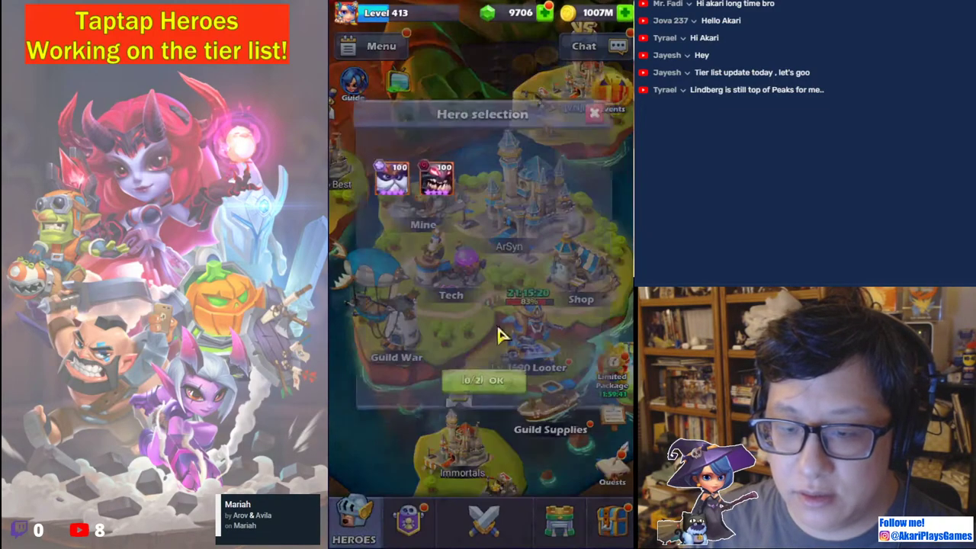
click(521, 395)
click(575, 372)
click(580, 452)
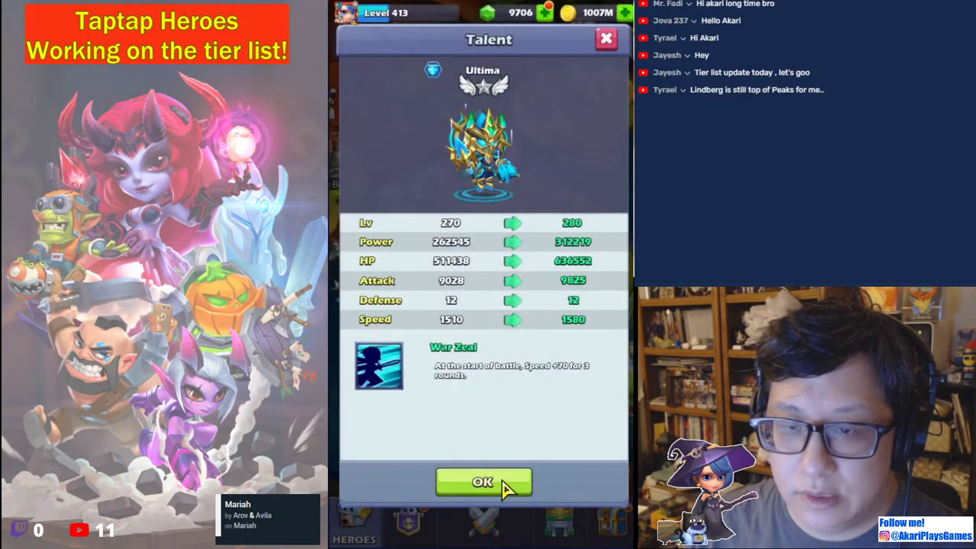
click(520, 482)
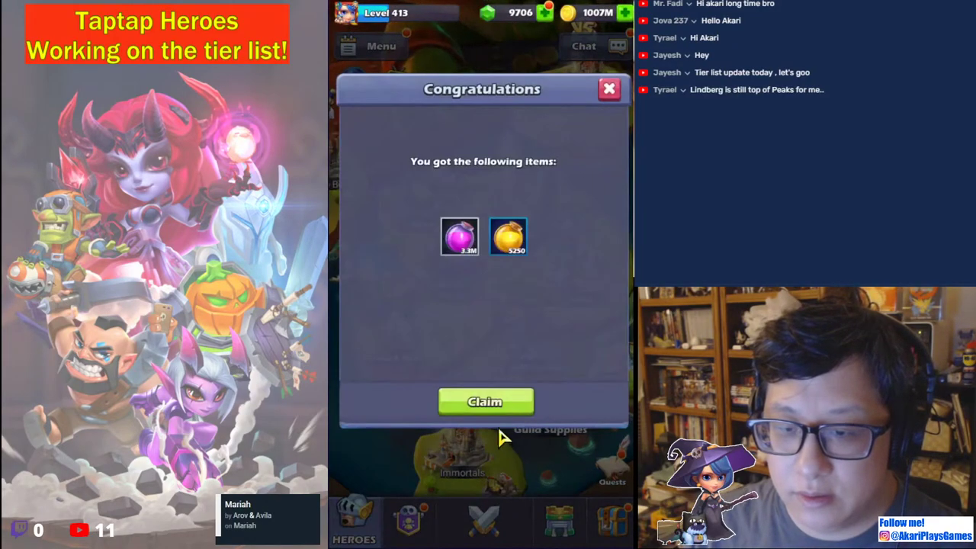
click(488, 401)
Check which heroes Ultima's Talent IV requires, and close the hero information and the hero list.
click(592, 381)
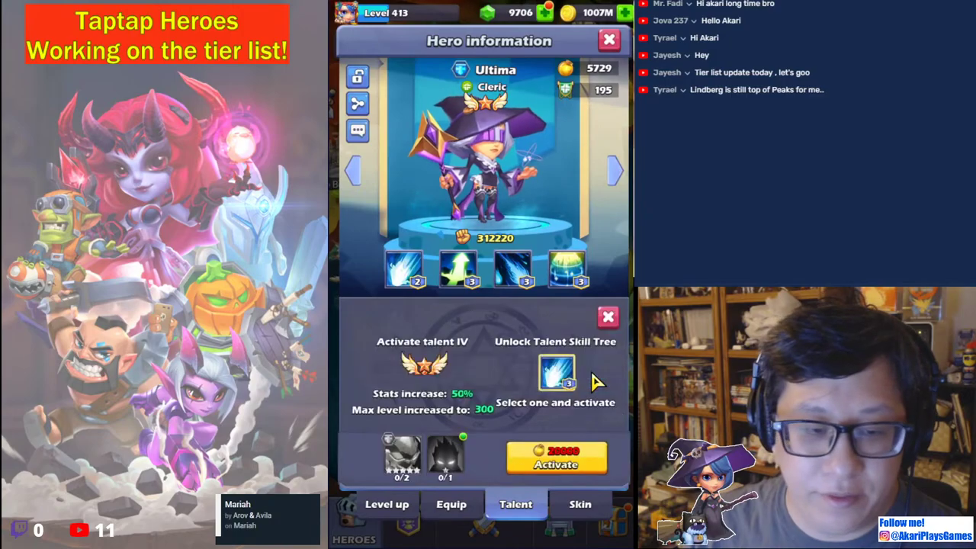
click(446, 444)
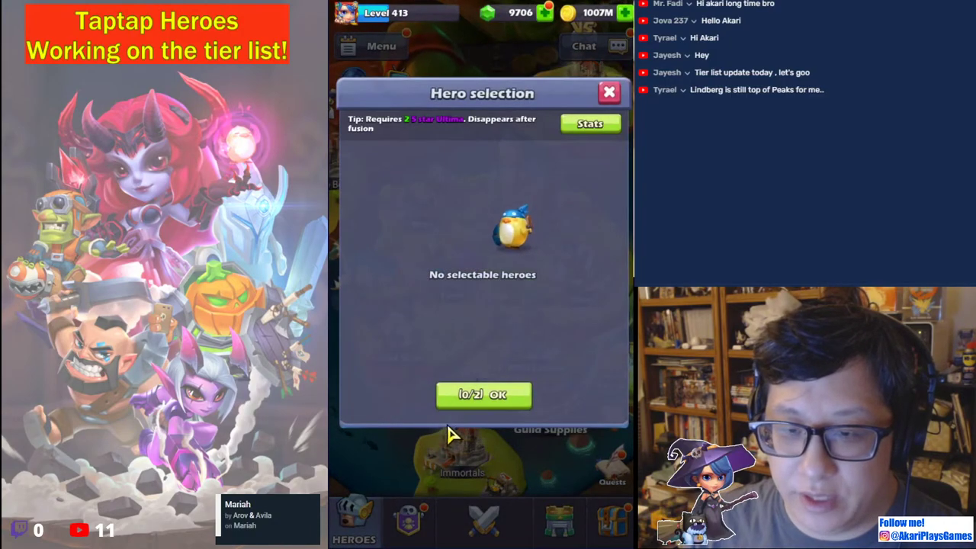
click(464, 437)
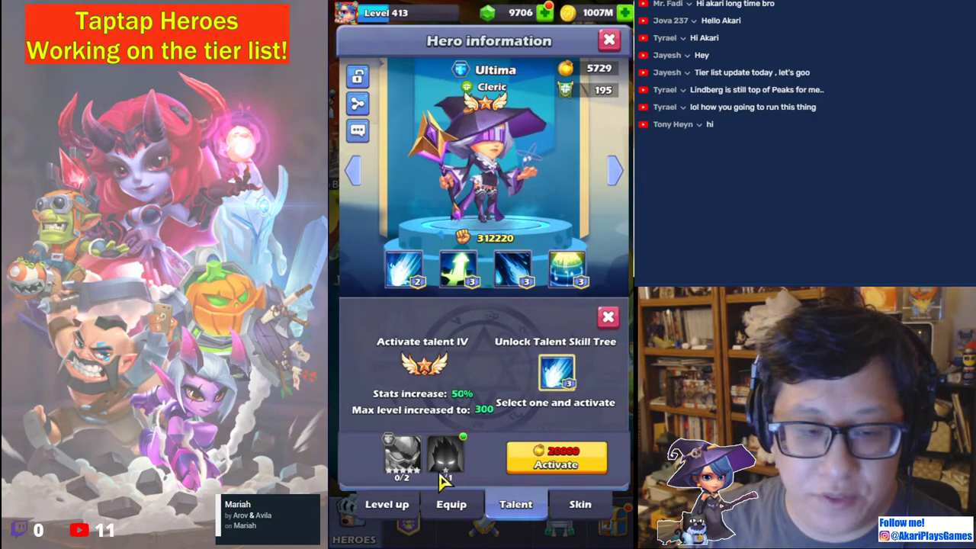
click(609, 40)
click(610, 73)
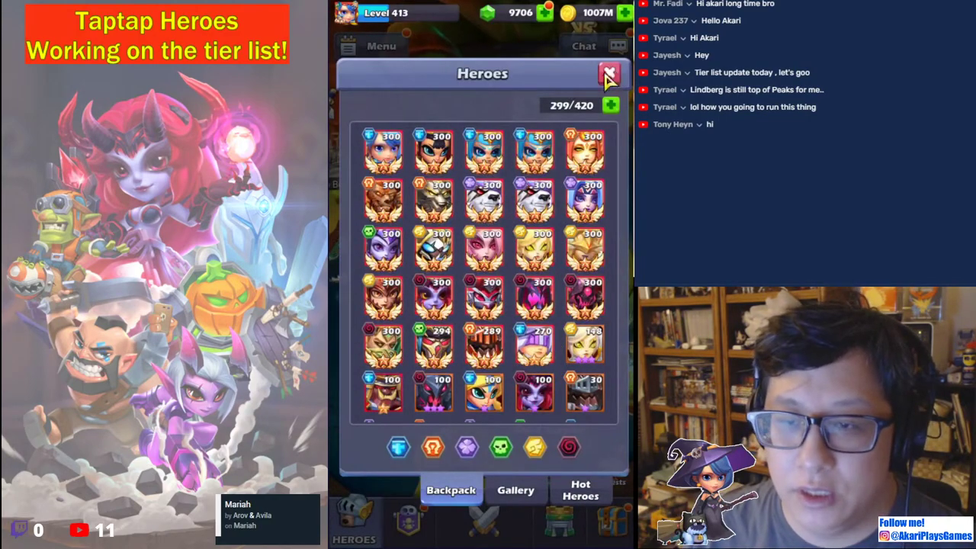
Open the mailbox and look through the unread system messages and their attached rewards.
click(374, 45)
click(387, 355)
click(377, 166)
click(378, 206)
click(400, 242)
click(402, 238)
click(399, 230)
click(397, 239)
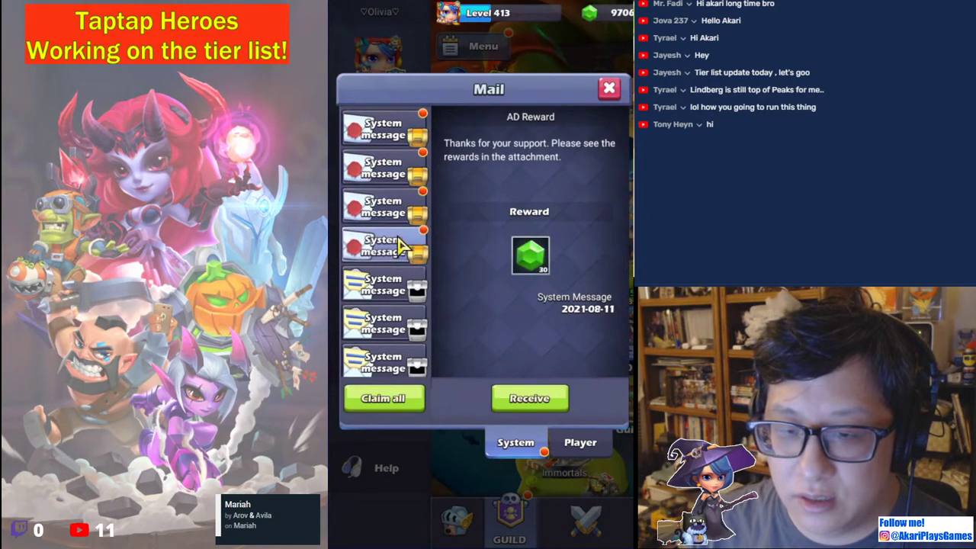
click(363, 168)
click(360, 134)
Claim all attached rewards in the system mail at once and close the mailbox.
click(383, 398)
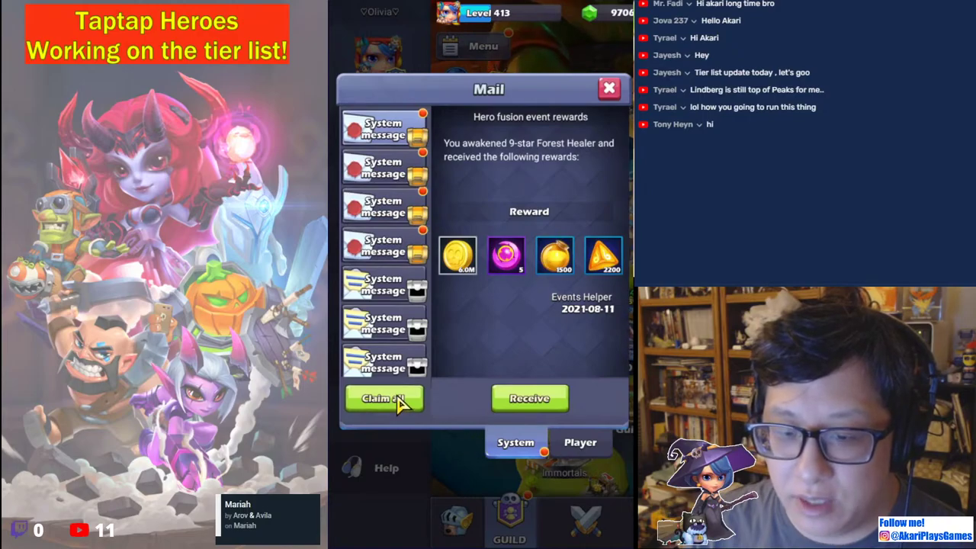
click(534, 481)
click(543, 483)
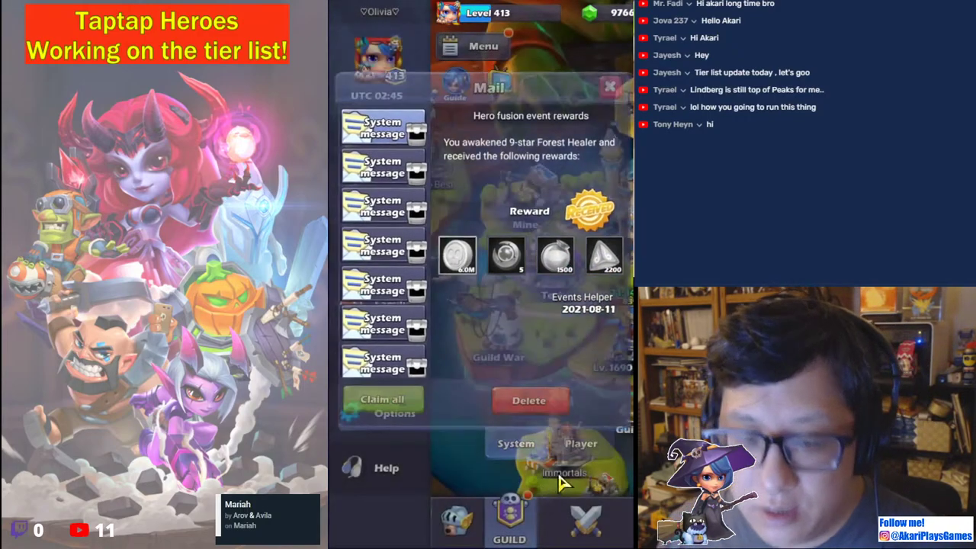
click(551, 476)
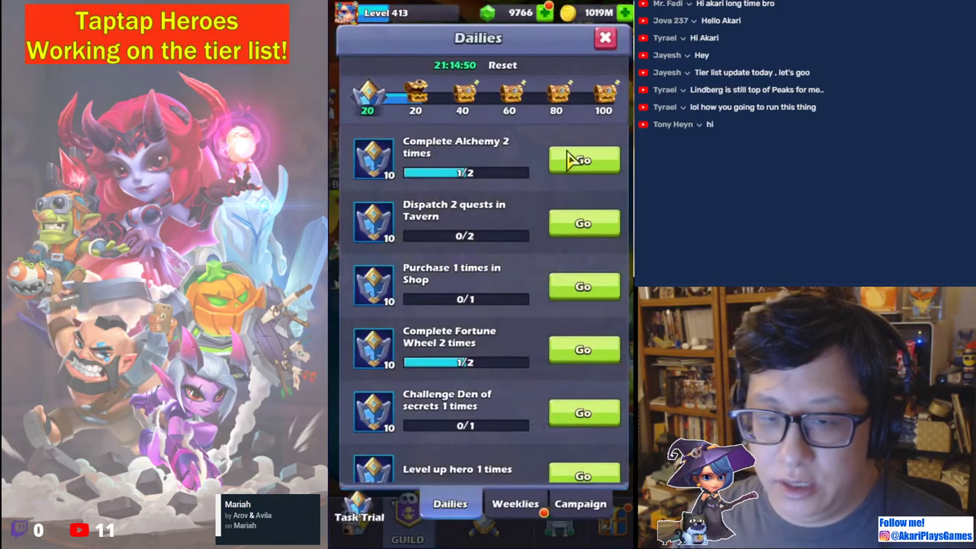
Claim the 20-point chest in the weekly quests and close the quest window.
click(516, 503)
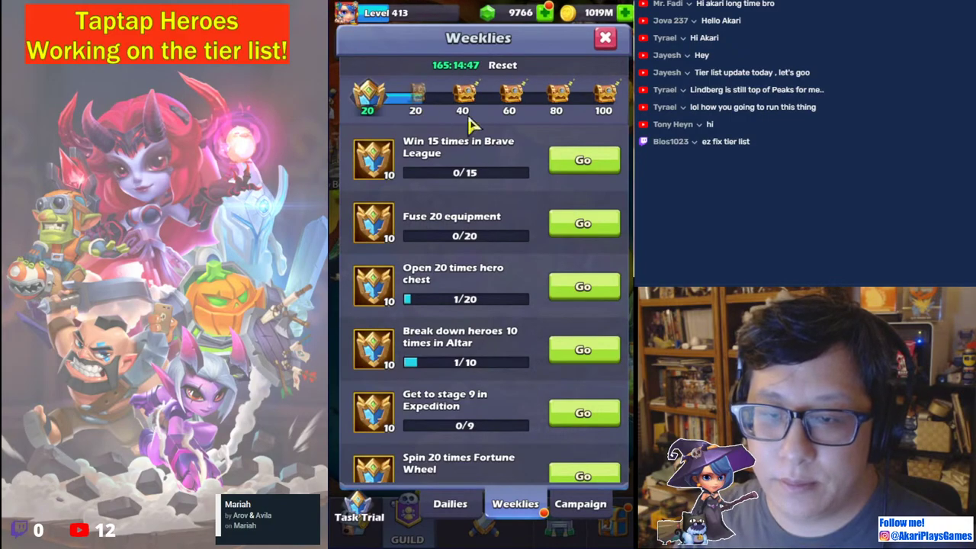
click(419, 86)
click(506, 235)
click(610, 86)
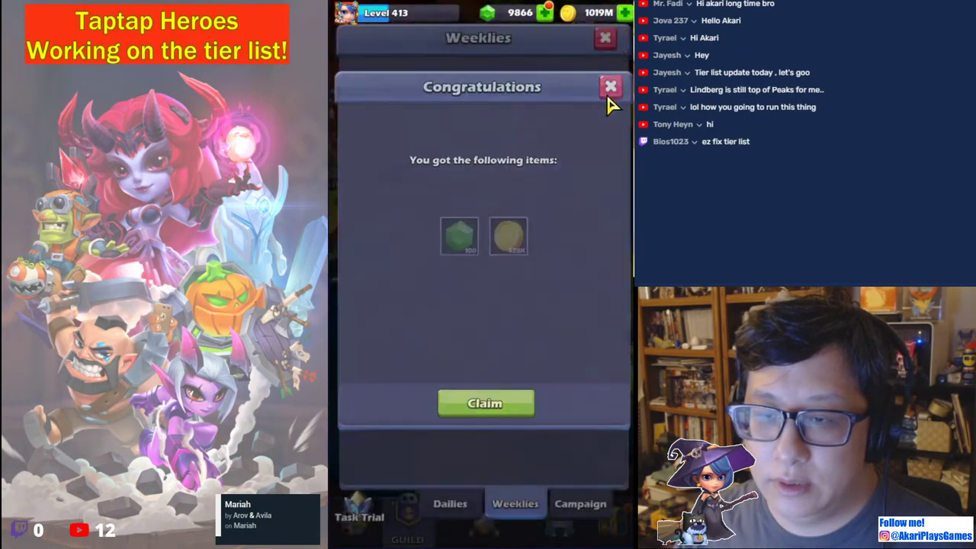
click(607, 38)
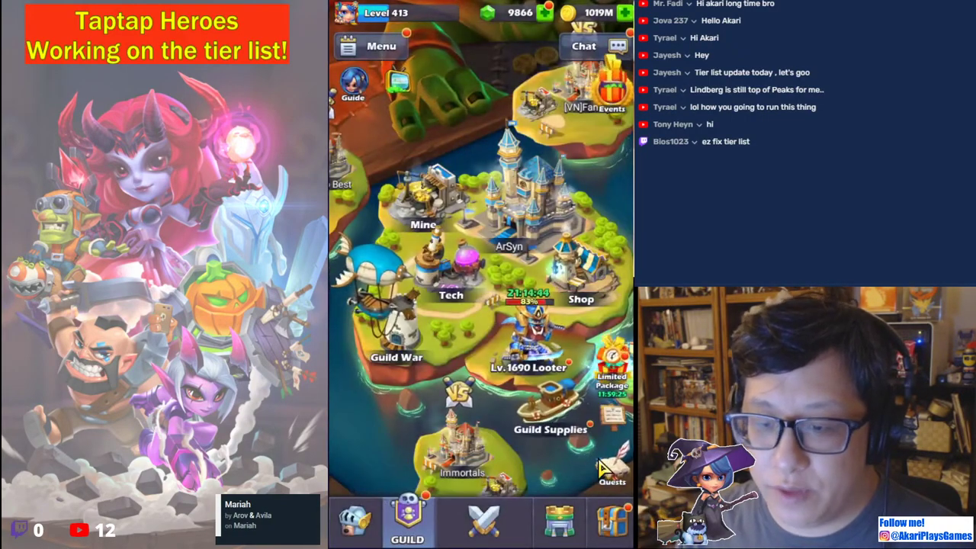
Claim the free 200 guild coins from Guild Supplies and return to the guild map.
click(551, 408)
click(570, 82)
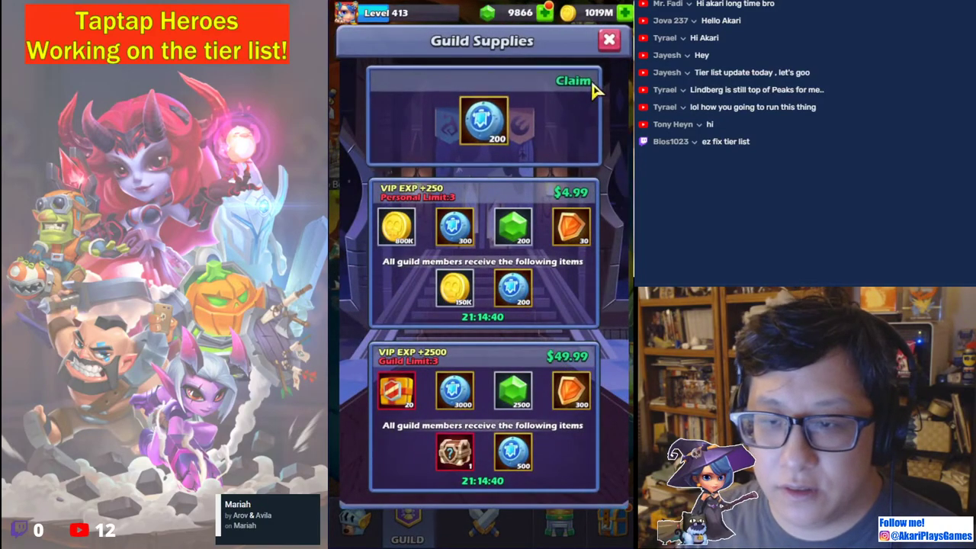
click(609, 40)
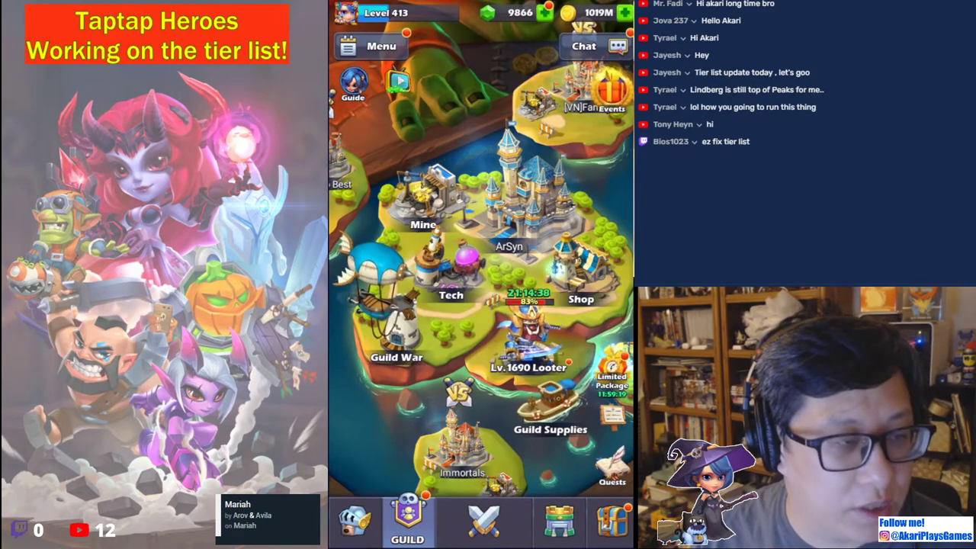
Switch to the tier list spreadsheet in Google Sheets and bring up the General tier list sheet.
key(alt+Tab)
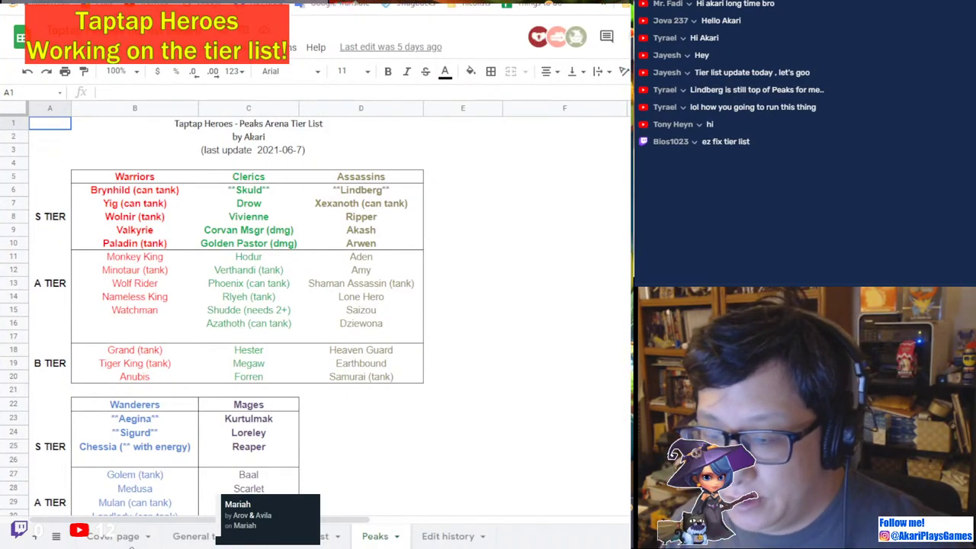
click(115, 536)
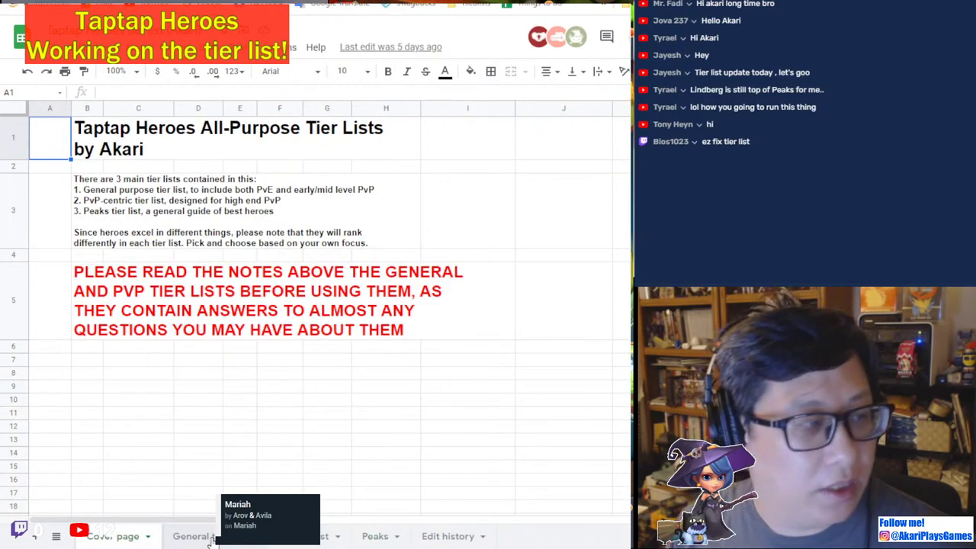
click(213, 539)
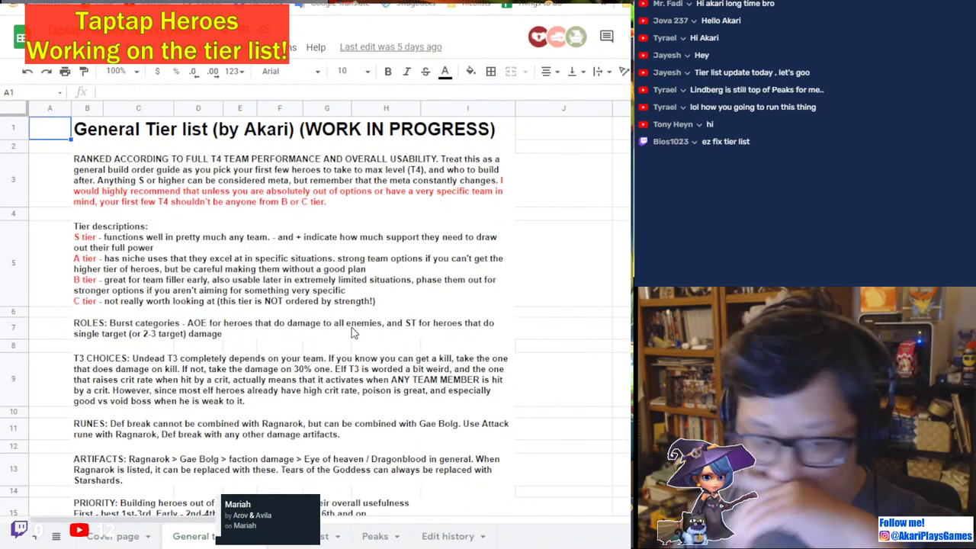
Set Phoenix's tier to S by copying Valkyrie's tier cell, including its red fill, onto it.
scroll(352, 332, down, 10)
scroll(352, 332, down, 3)
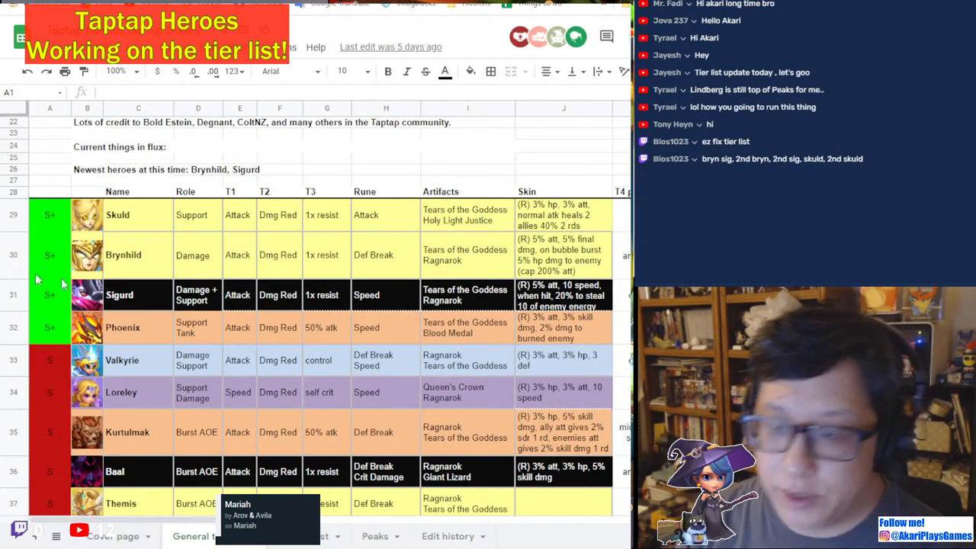
click(56, 364)
key(ctrl+c)
key(Up)
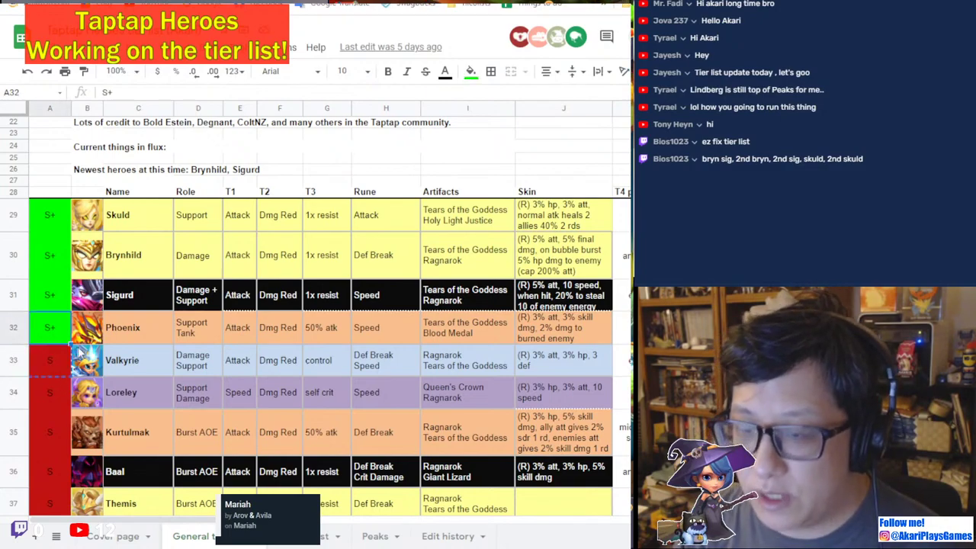
key(ctrl+v)
click(308, 305)
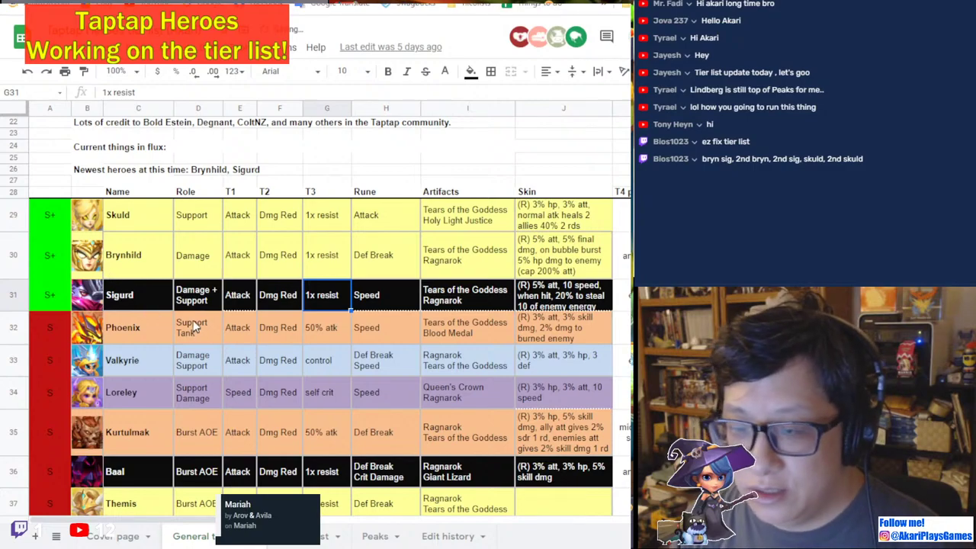
Review the S and A tier hero rankings in the General list, including the T4 priority and notes columns.
scroll(191, 348, down, 2)
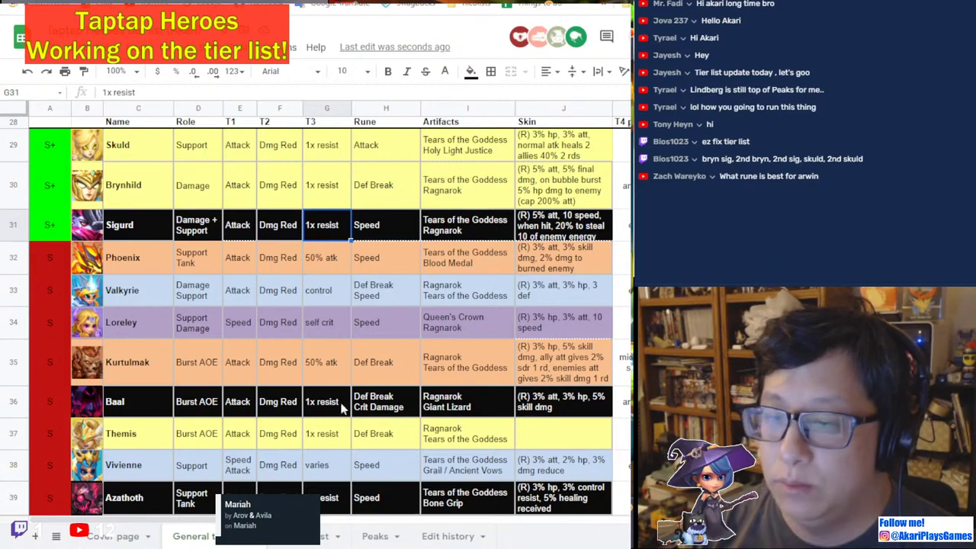
scroll(331, 391, down, 4)
scroll(331, 392, down, 2)
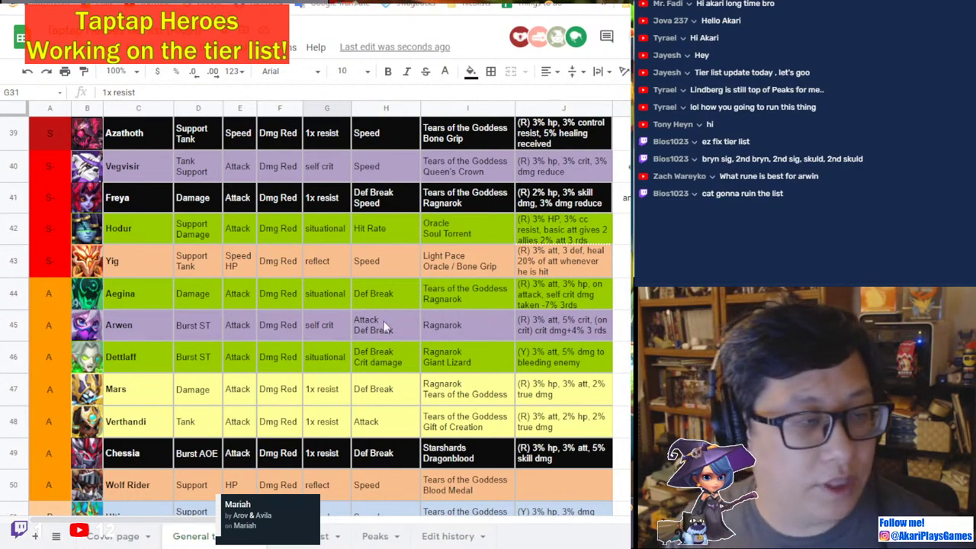
scroll(240, 359, up, 5)
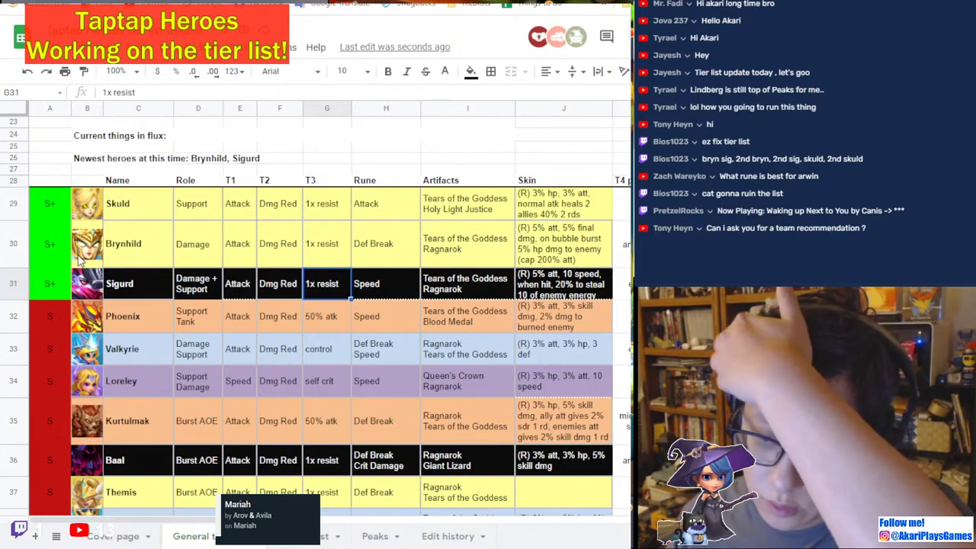
scroll(138, 278, right, 2)
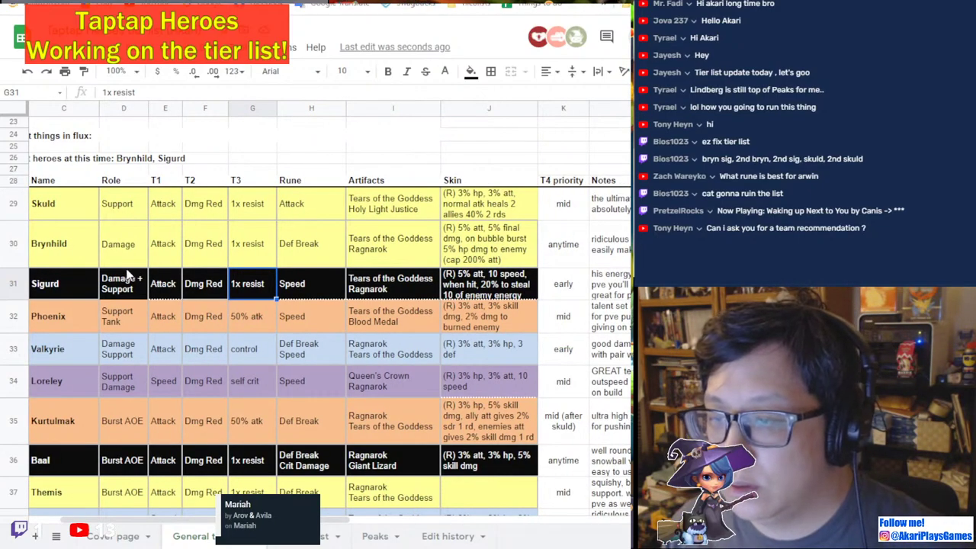
scroll(157, 306, down, 2)
scroll(184, 319, up, 2)
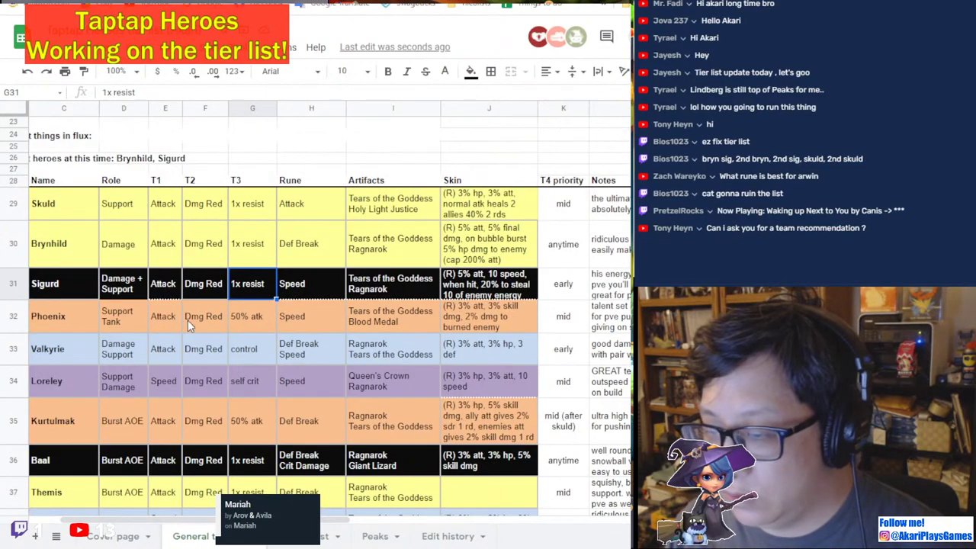
scroll(175, 316, down, 2)
scroll(190, 314, up, 2)
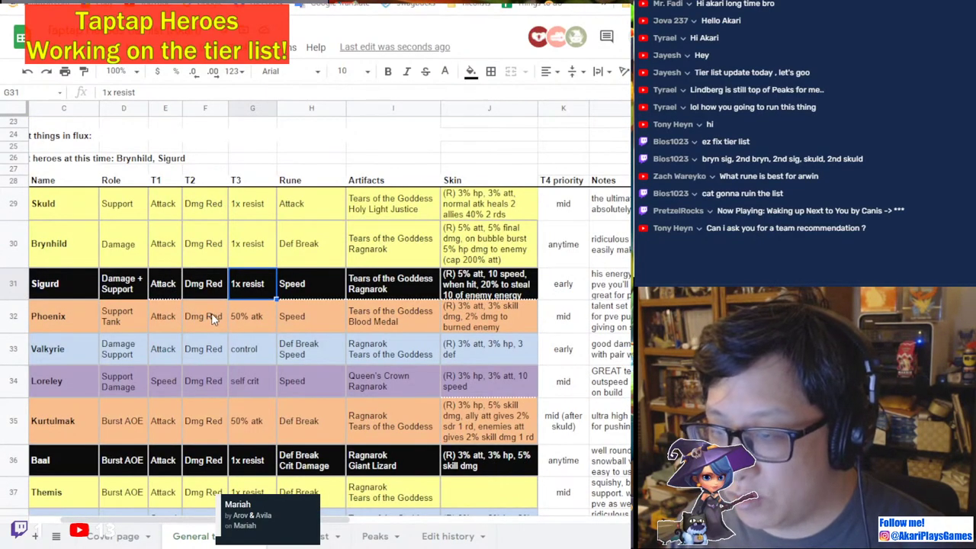
scroll(362, 500, left, 2)
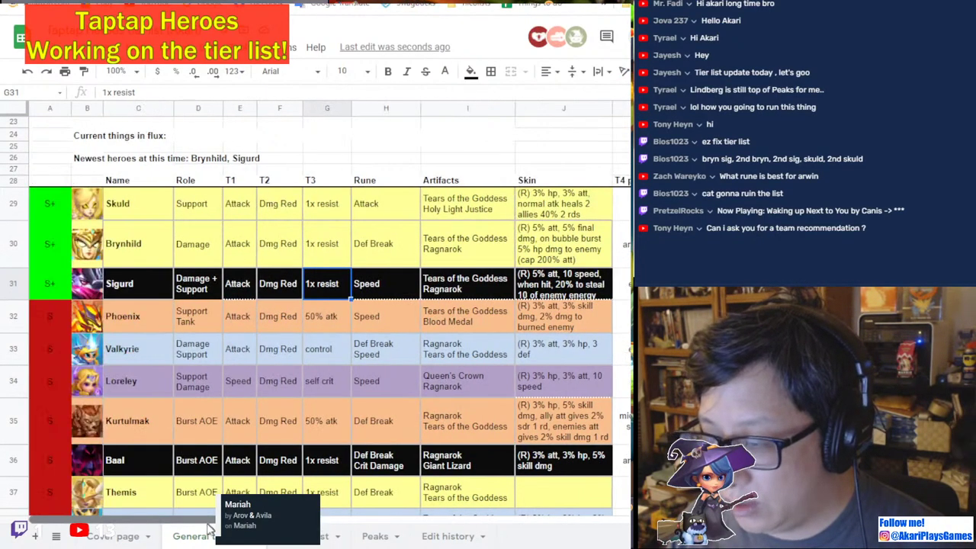
click(228, 385)
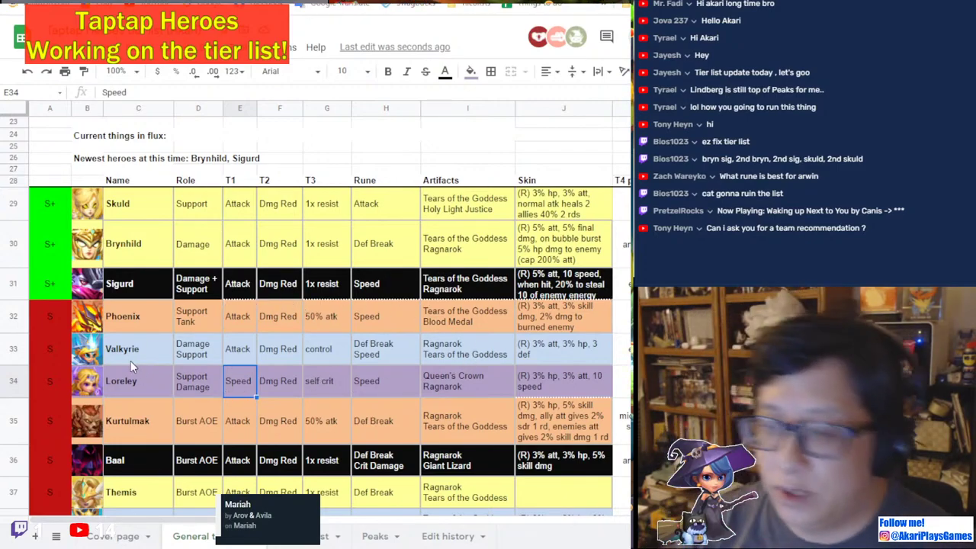
Move the Valkyrie and Loreley rows together to directly below Yig, above Aegina.
scroll(135, 339, down, 1)
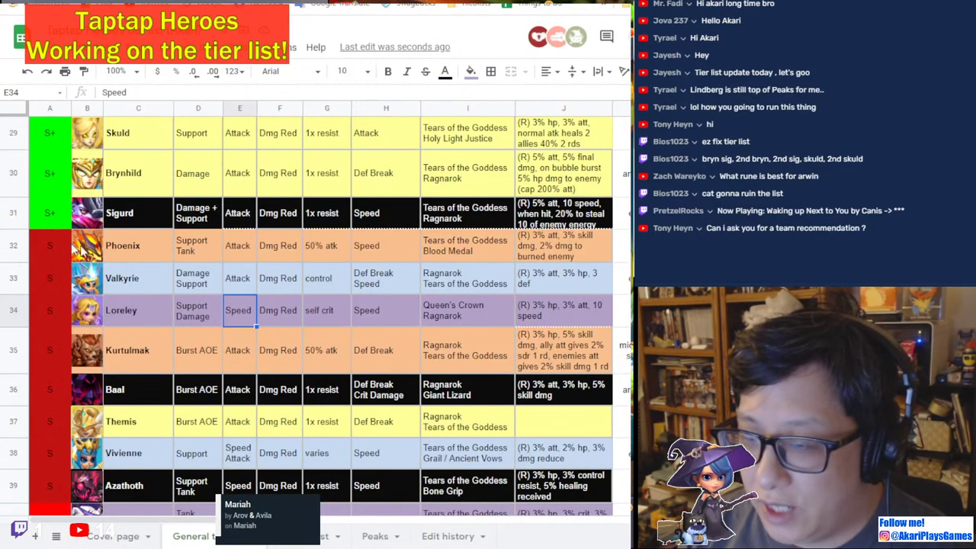
click(29, 347)
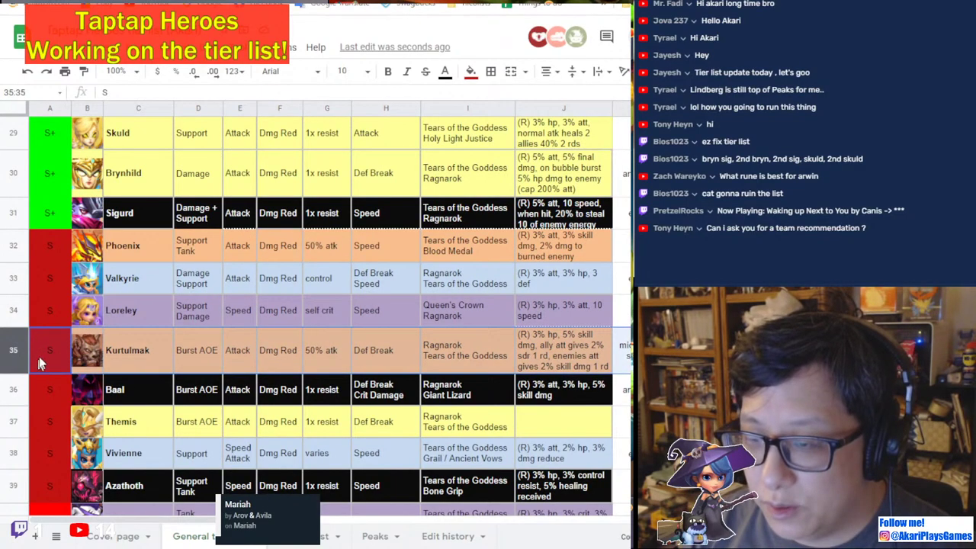
click(7, 276)
shift+click(17, 311)
scroll(17, 310, down, 1)
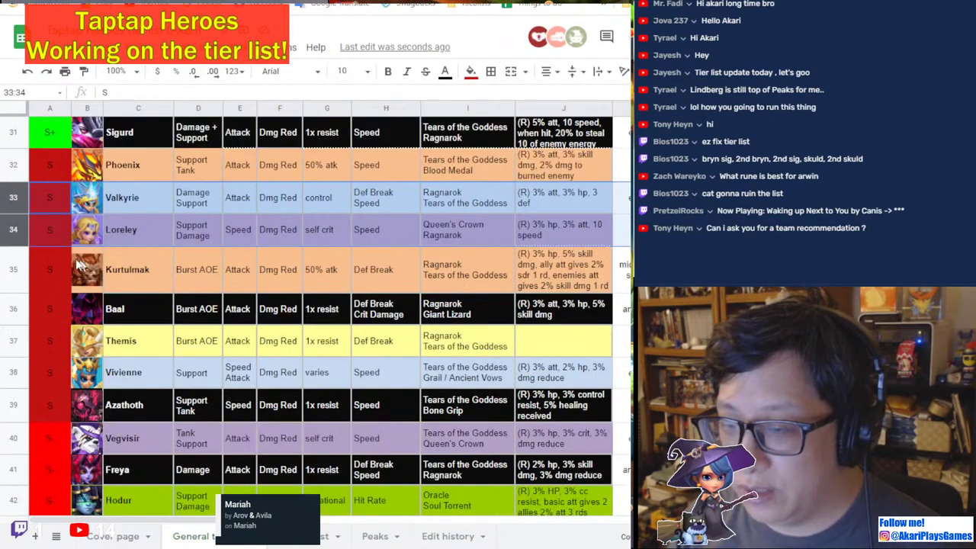
drag(13, 194, 6, 276)
scroll(12, 275, down, 3)
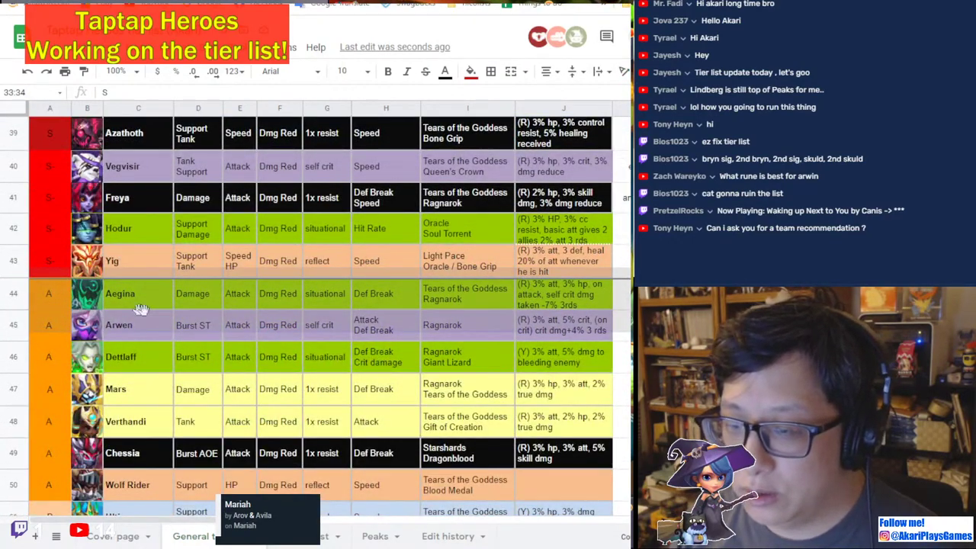
drag(125, 305, 201, 313)
scroll(273, 344, up, 1)
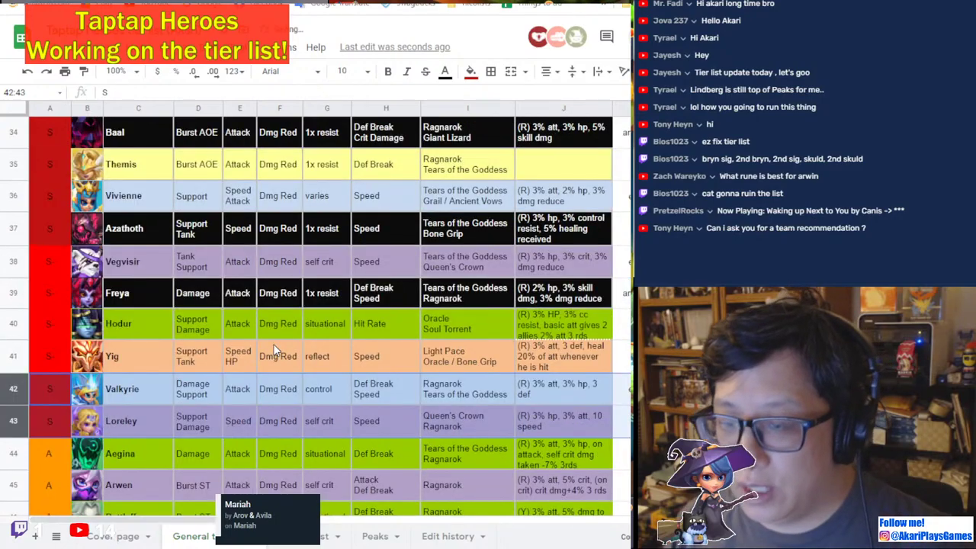
Move the Themis row down the General list to directly below Valkyrie, above Loreley.
scroll(205, 342, up, 3)
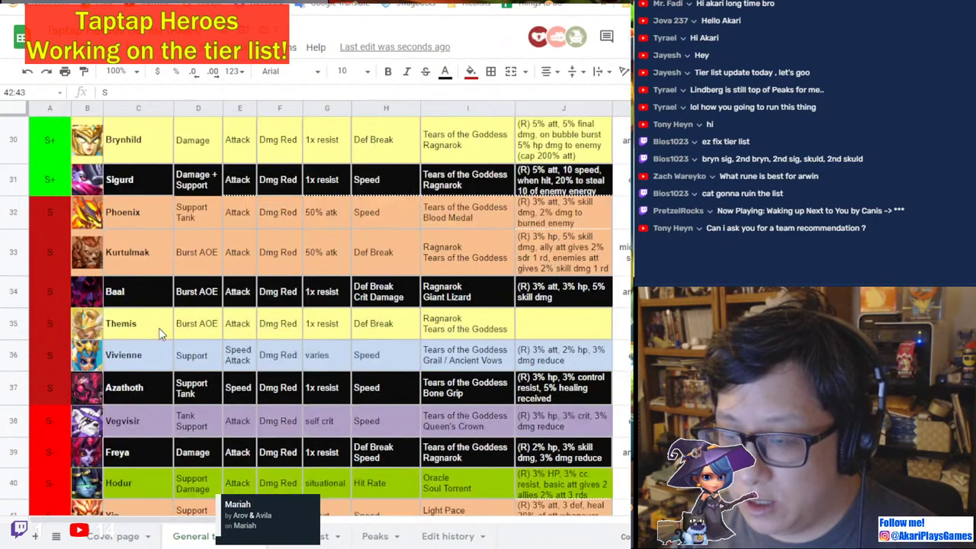
scroll(158, 328, down, 1)
click(10, 328)
scroll(46, 290, down, 1)
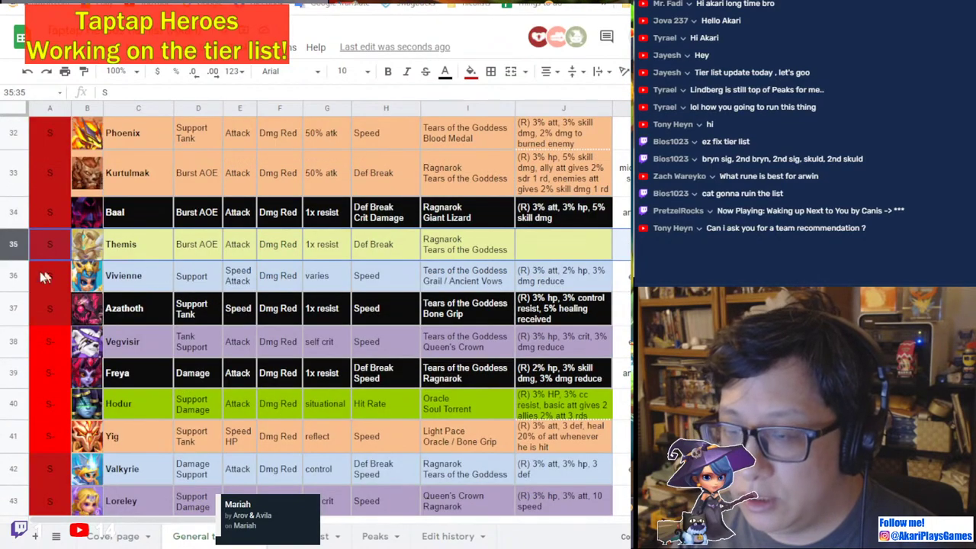
drag(14, 244, 10, 385)
scroll(11, 412, down, 1)
drag(154, 317, 130, 416)
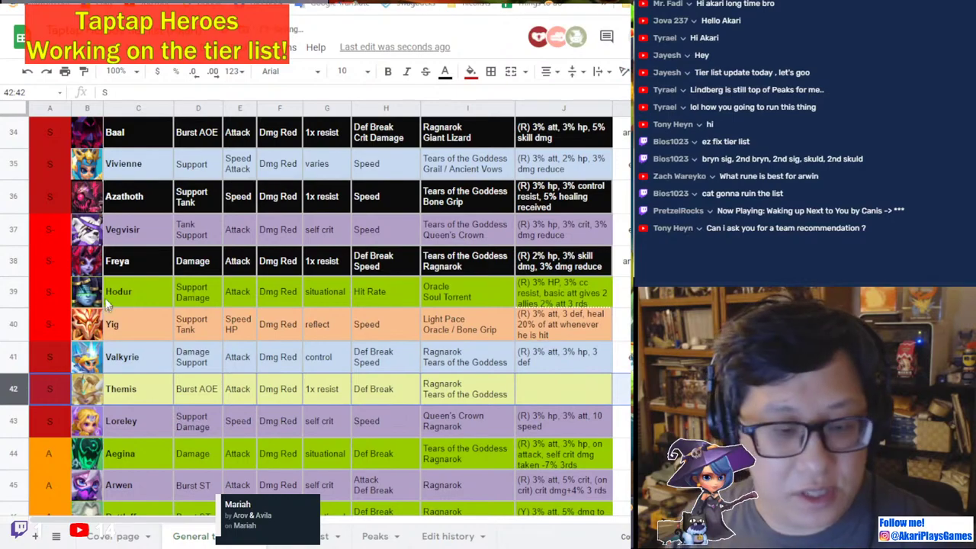
Set Azathoth's tier to S- by copying Vegvisir's tier cell, including its bright red fill, onto it.
scroll(149, 307, up, 2)
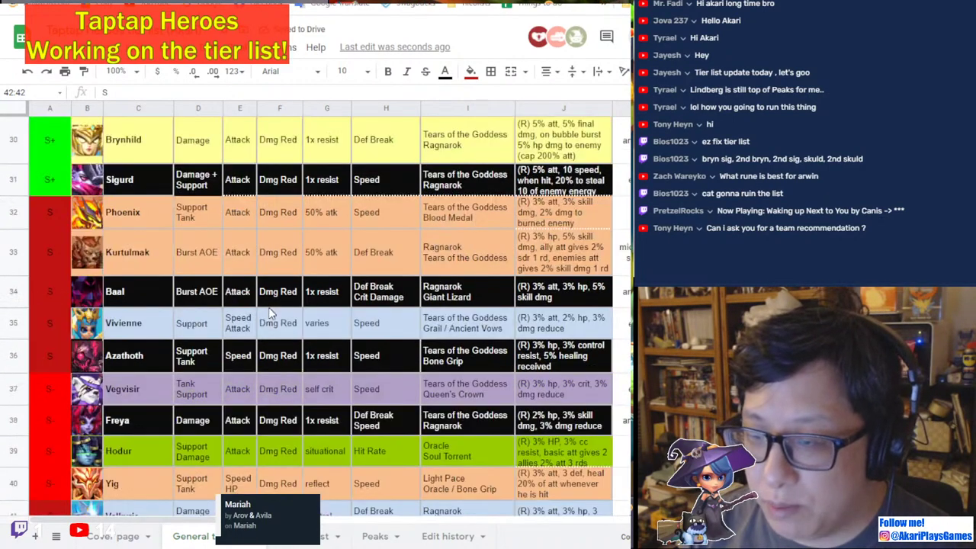
click(14, 358)
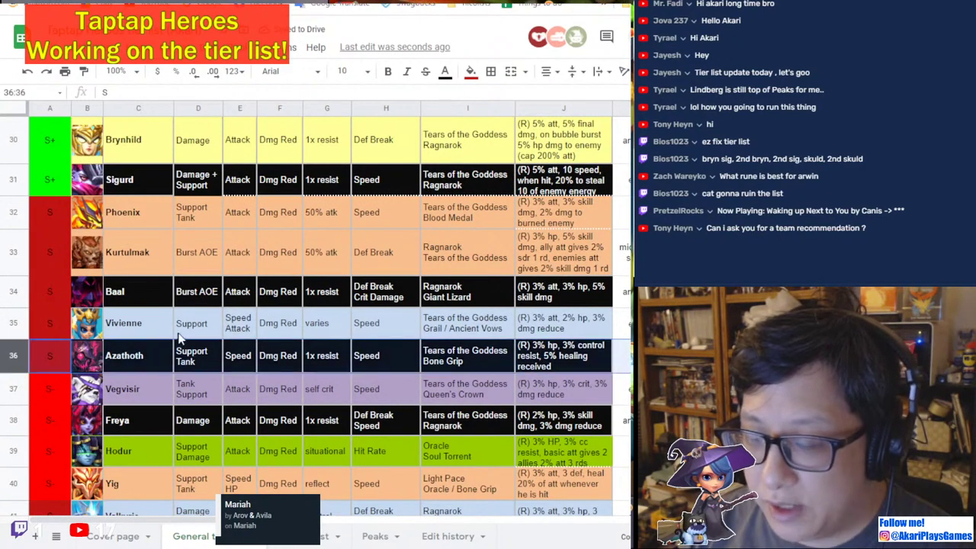
click(48, 388)
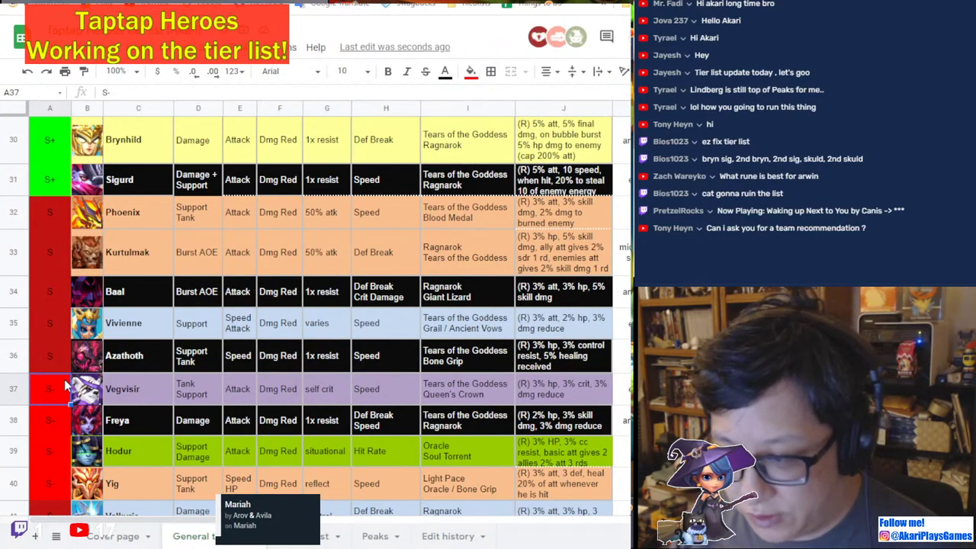
click(53, 353)
text(S-)
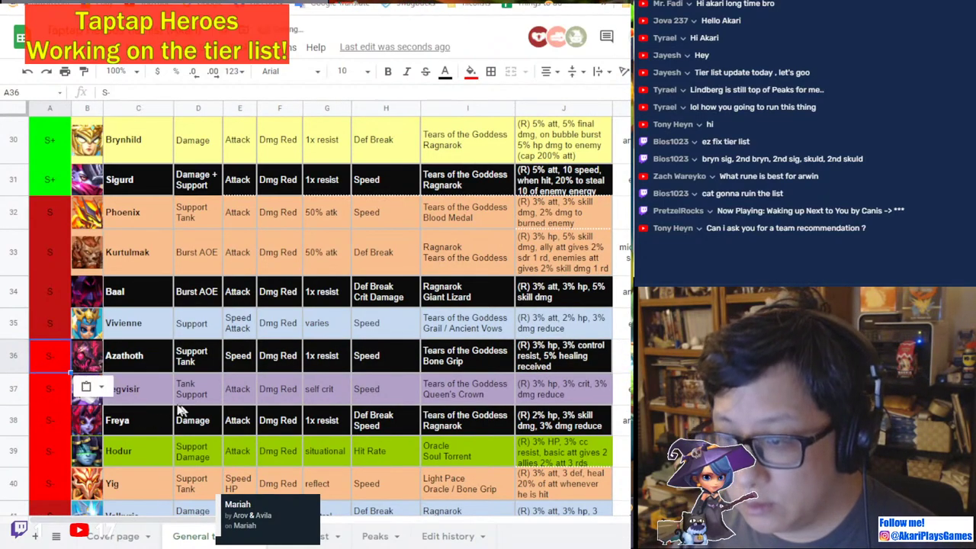
Move the Hodur row up to directly below Baal, above Vivienne.
scroll(235, 392, up, 2)
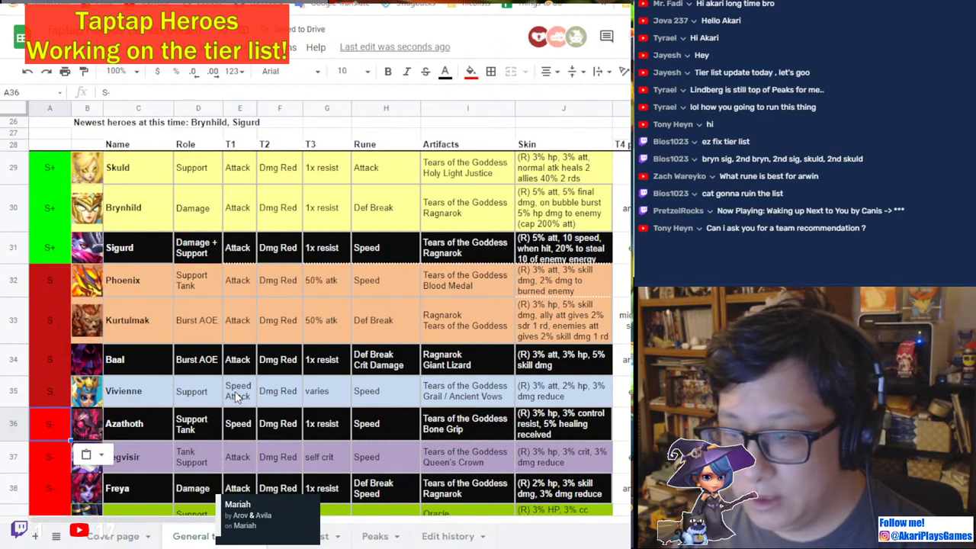
scroll(228, 359, down, 2)
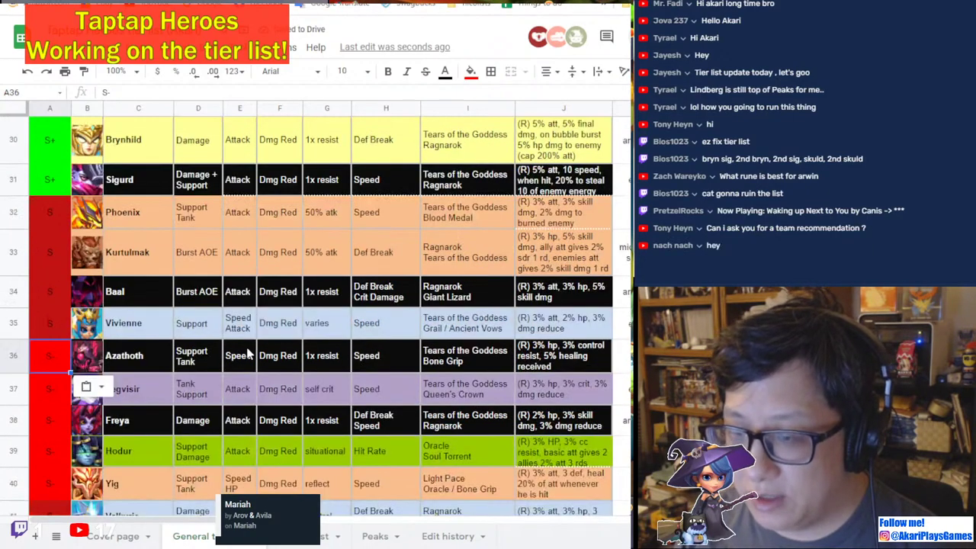
scroll(250, 363, up, 4)
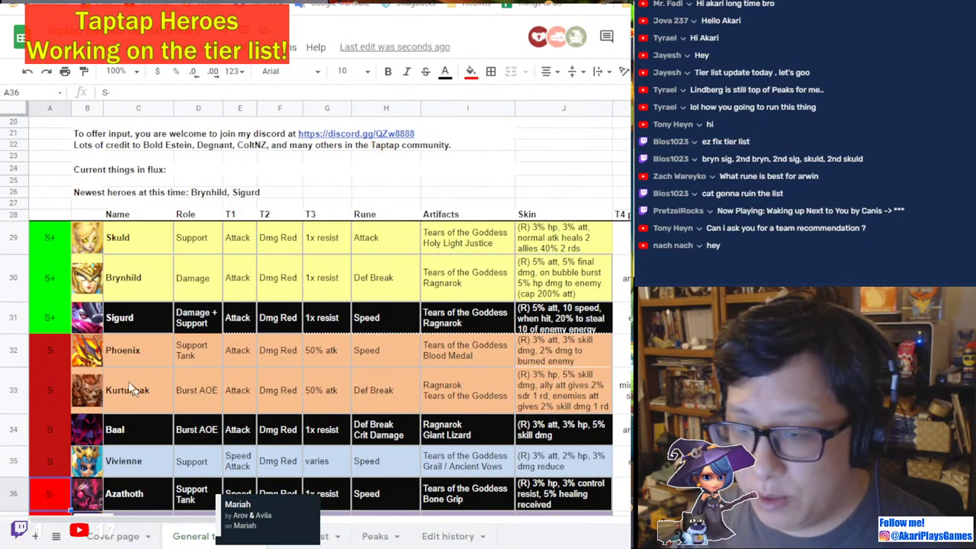
click(202, 394)
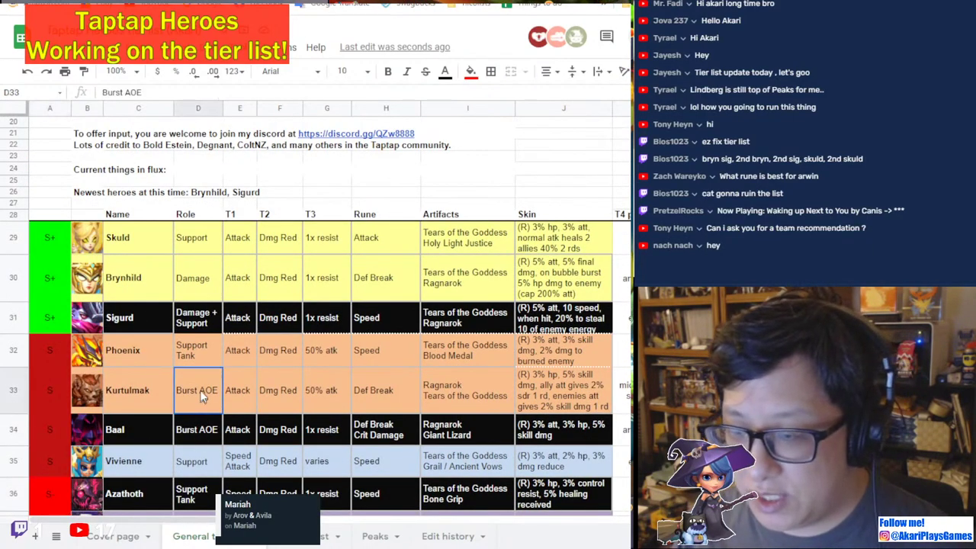
click(25, 462)
scroll(82, 408, down, 5)
click(10, 374)
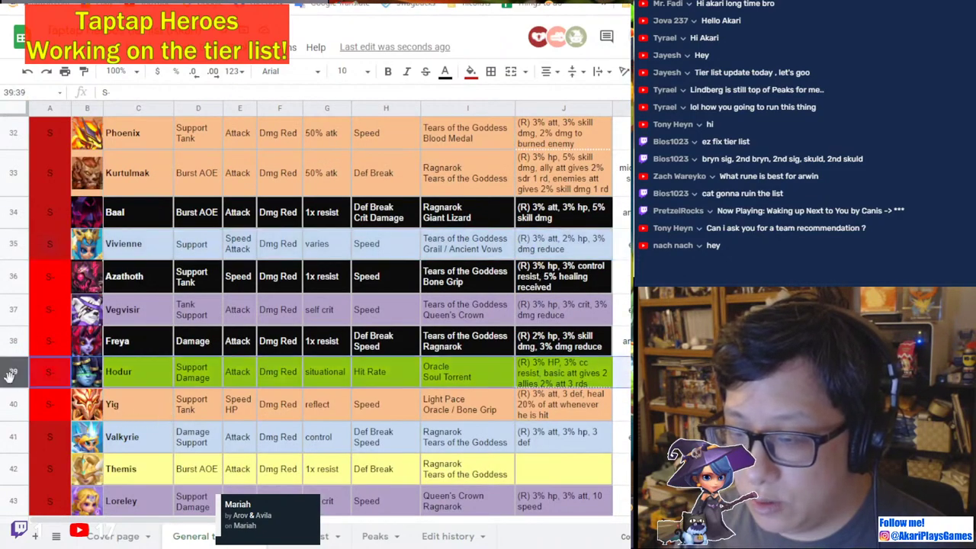
drag(9, 357, 11, 240)
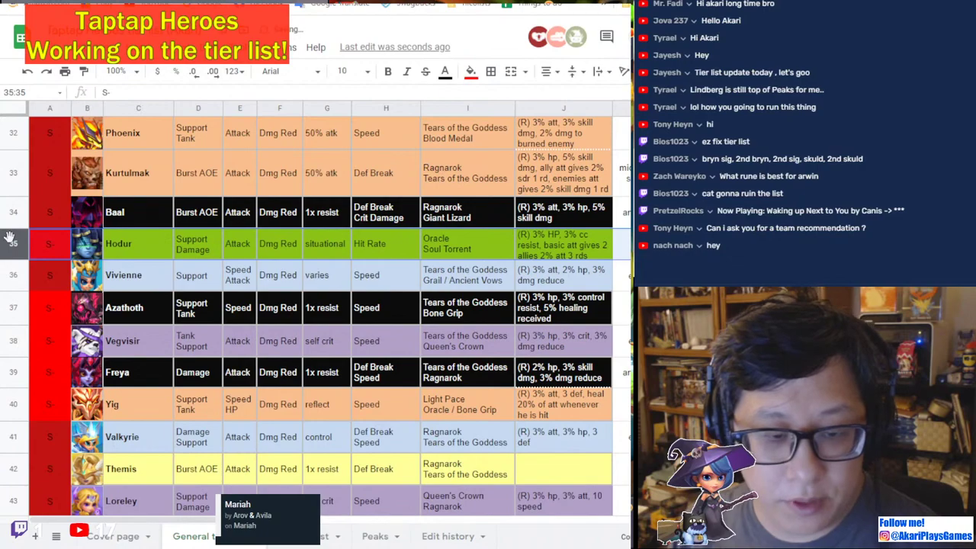
Set Hodur's tier to S by copying Baal's tier cell, including its dark red fill, onto it.
click(41, 209)
key(ctrl+c)
click(53, 247)
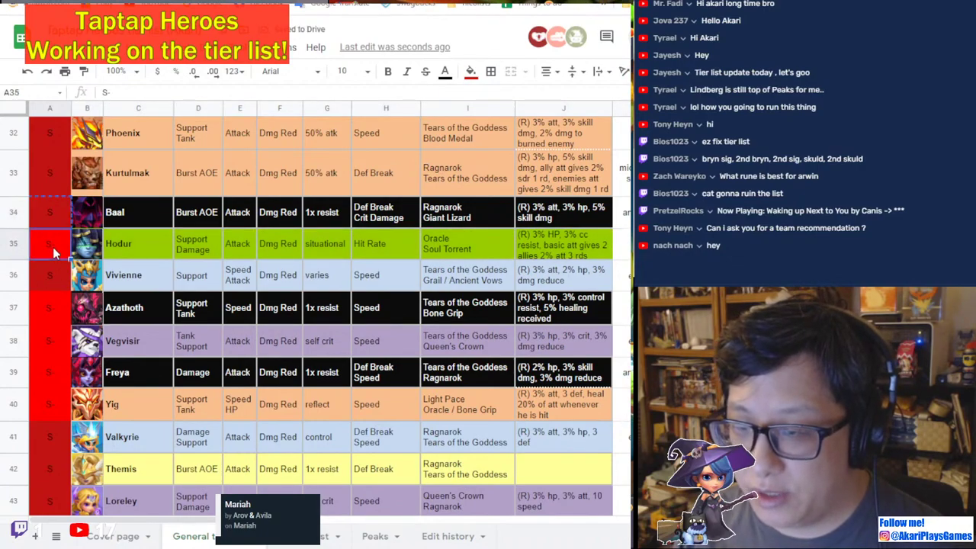
key(ctrl+v)
Set Themis's tier to A by copying Arwen's tier cell, including its orange fill, onto it.
scroll(173, 393, down, 1)
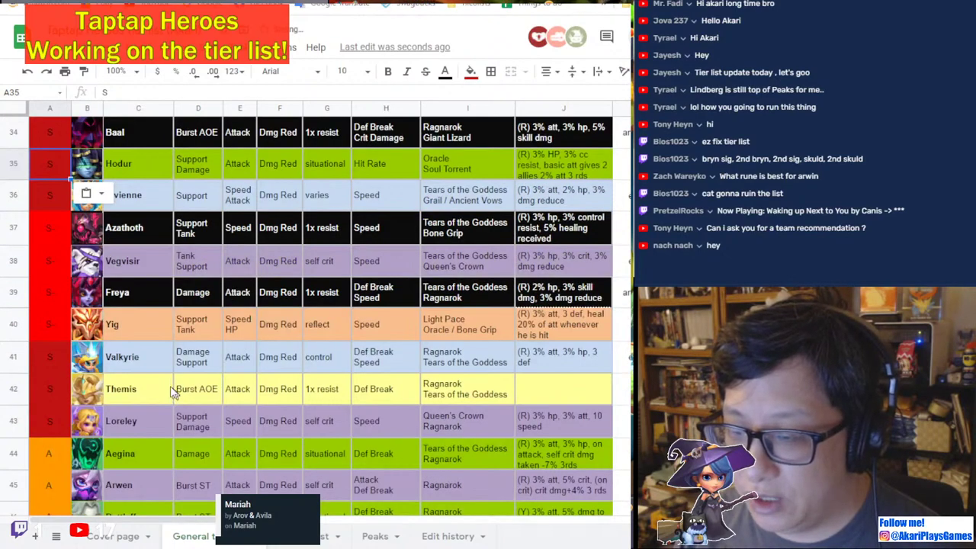
click(58, 474)
click(58, 389)
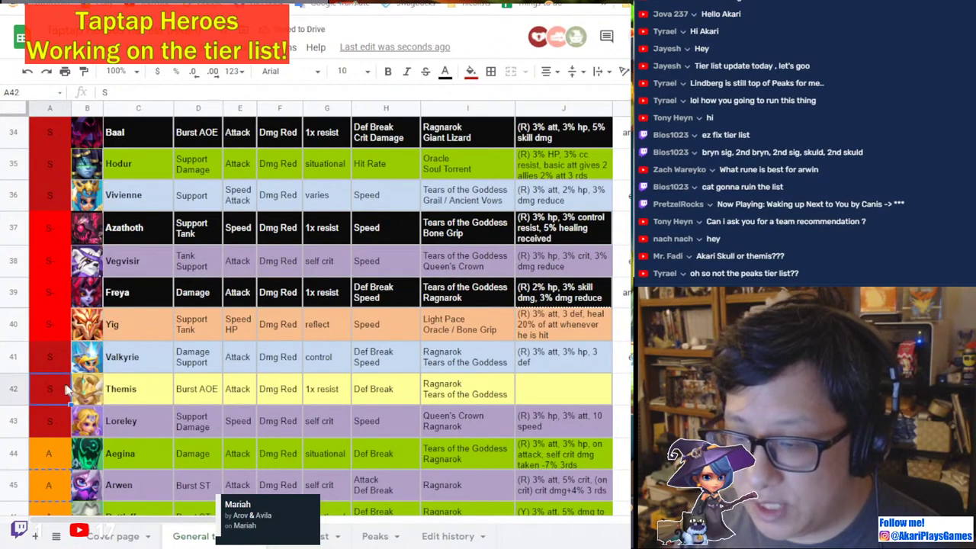
key(ctrl+v)
Move the Themis row down to directly below Wolf Rider, above Ultima.
scroll(64, 389, down, 2)
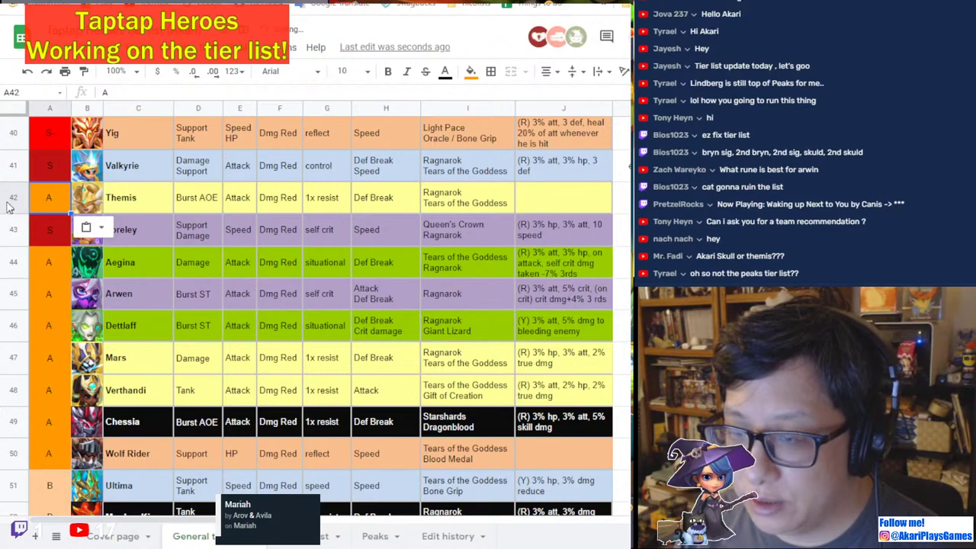
click(10, 198)
drag(10, 199, 21, 218)
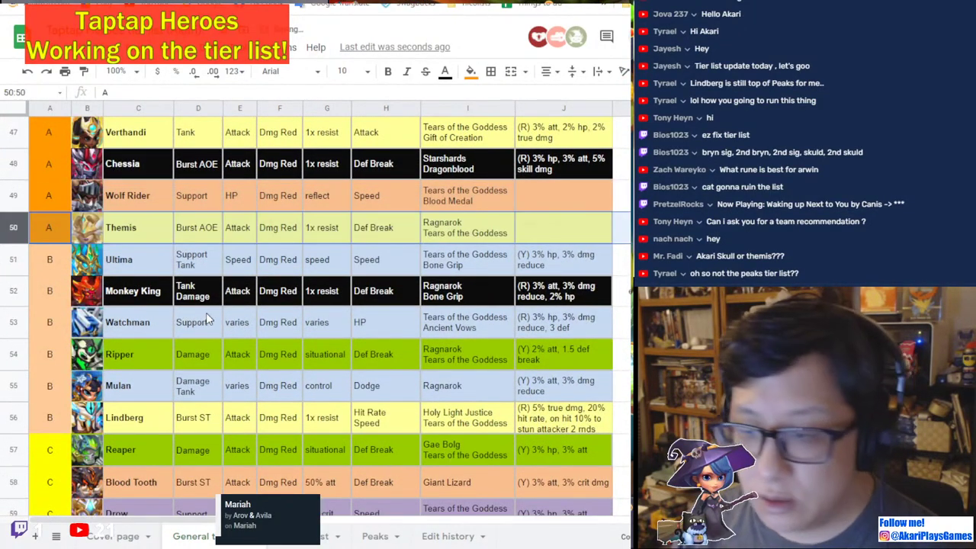
Set Themis's tier to B by copying Ultima's tier cell, including its fill, onto it.
scroll(229, 336, up, 1)
click(49, 354)
key(ctrl+c)
key(Up)
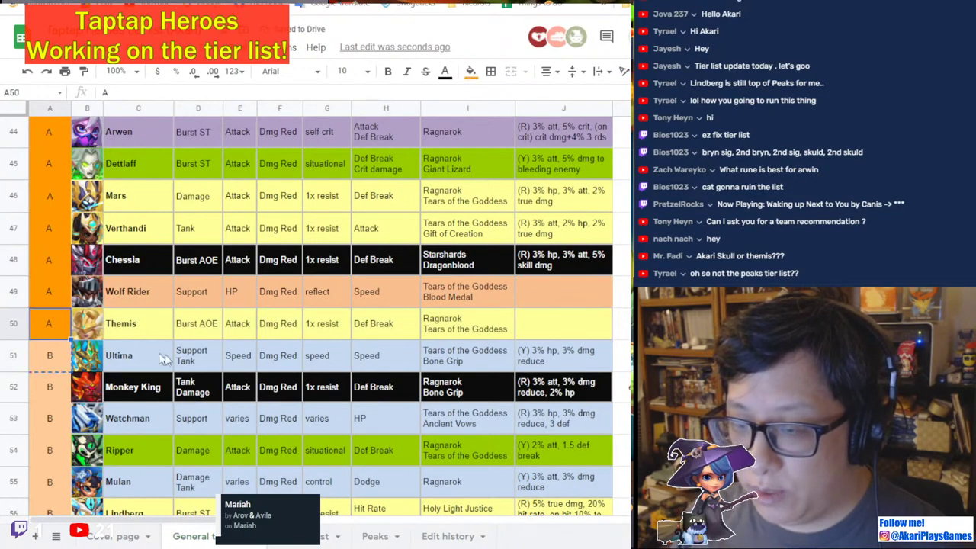
key(ctrl+v)
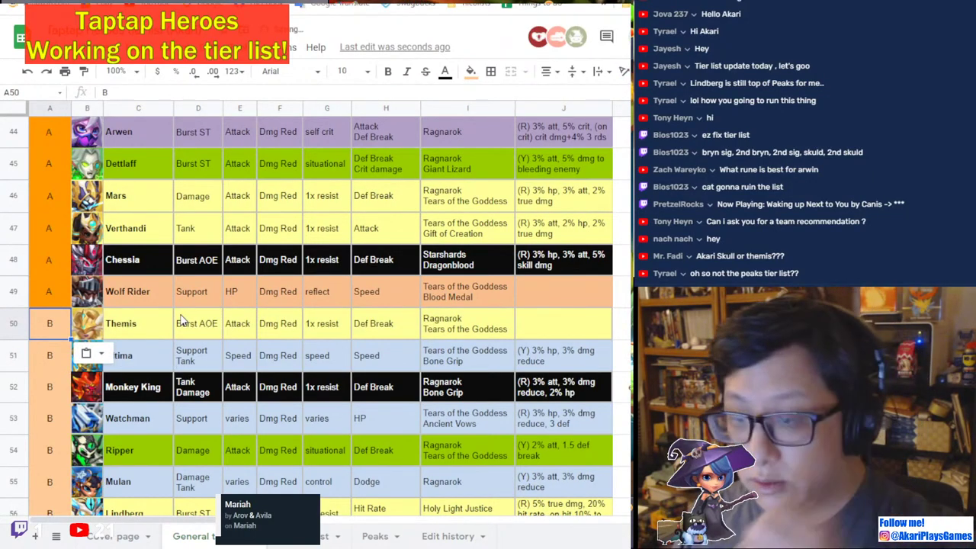
Set both Valkyrie's and Loreley's tiers to A by copying Aegina's tier cell, including its orange fill, onto them.
scroll(181, 321, up, 6)
scroll(187, 347, down, 2)
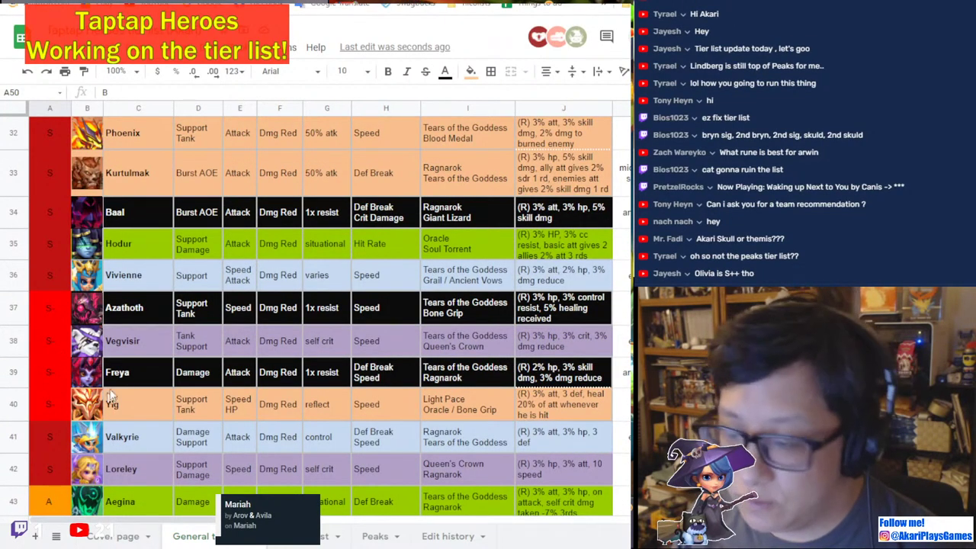
scroll(86, 416, down, 2)
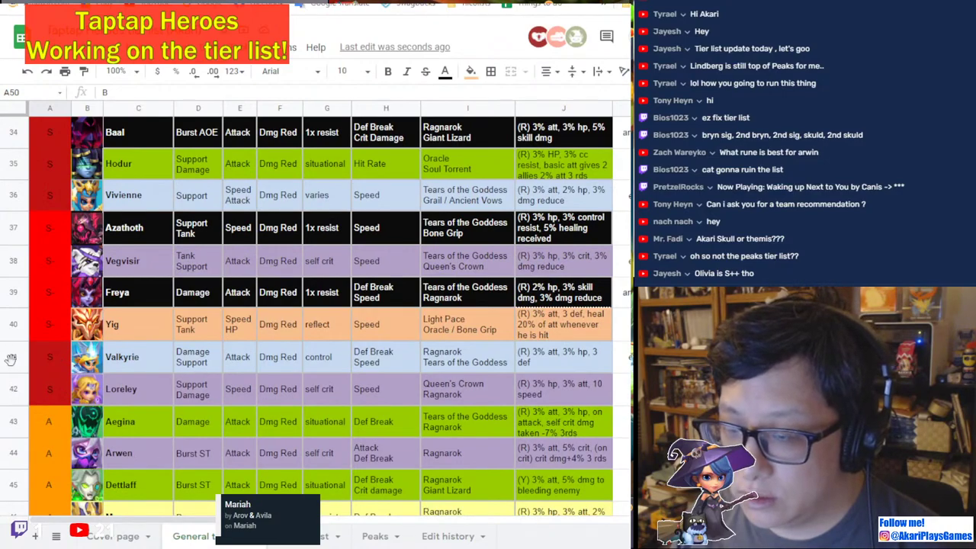
click(46, 407)
drag(50, 354, 48, 389)
key(ctrl+v)
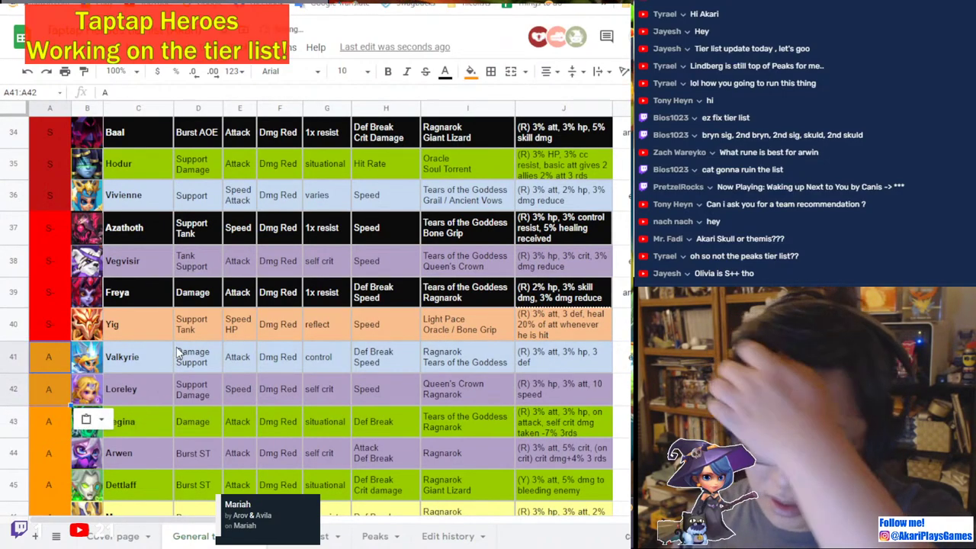
Move the Arwen row up to directly below Loreley, above Aegina.
click(233, 367)
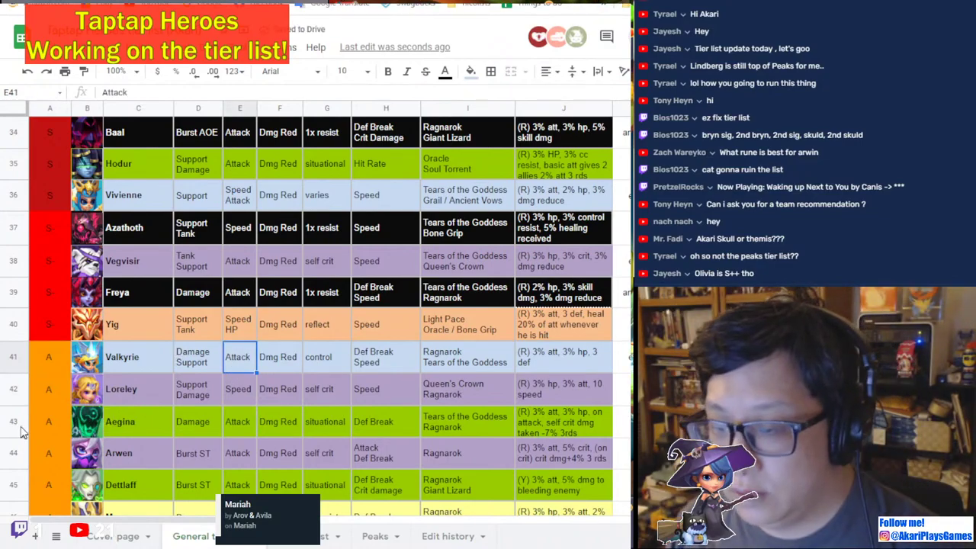
drag(14, 451, 7, 357)
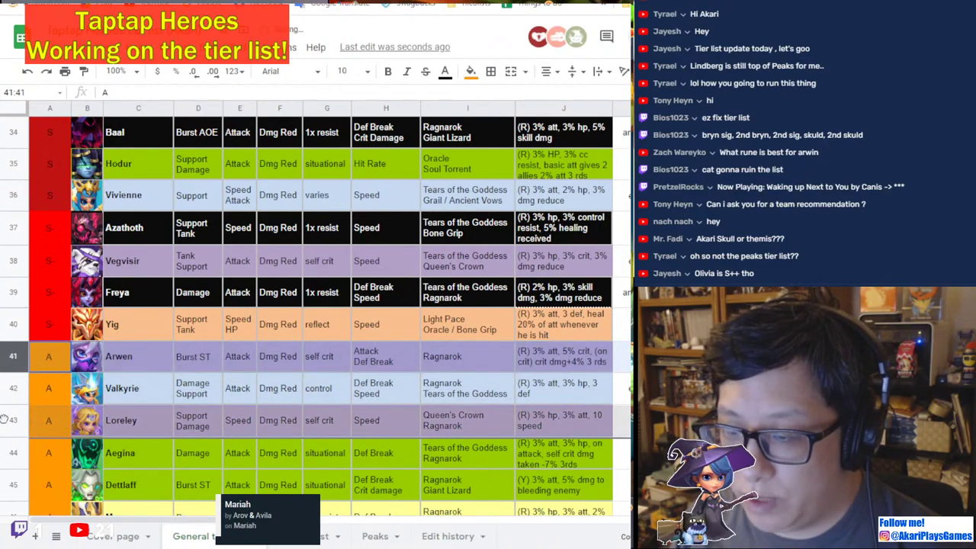
drag(4, 419, 5, 416)
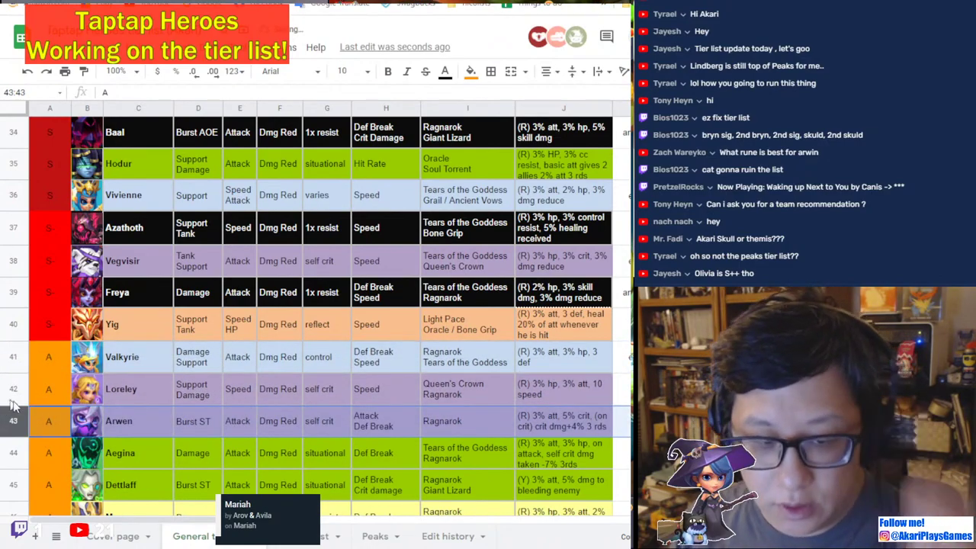
Look over the PvP list and the Peaks Arena tier list, including Lindberg's placement among the S-tier assassins.
click(331, 536)
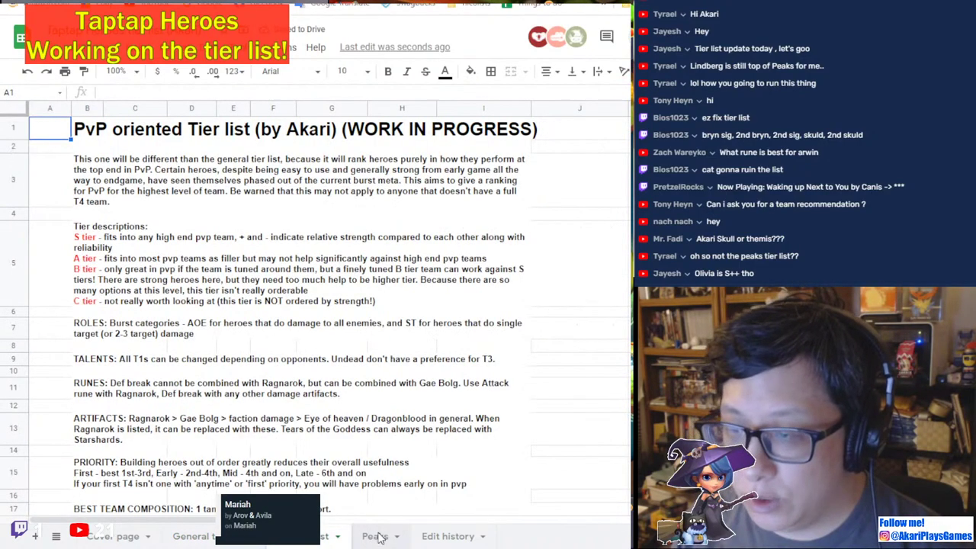
click(375, 536)
scroll(153, 336, down, 2)
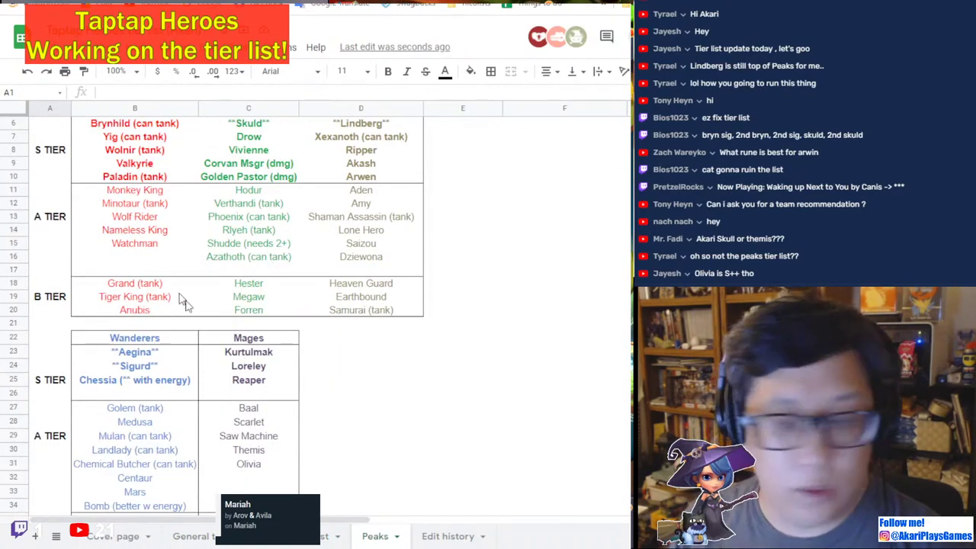
scroll(254, 317, up, 2)
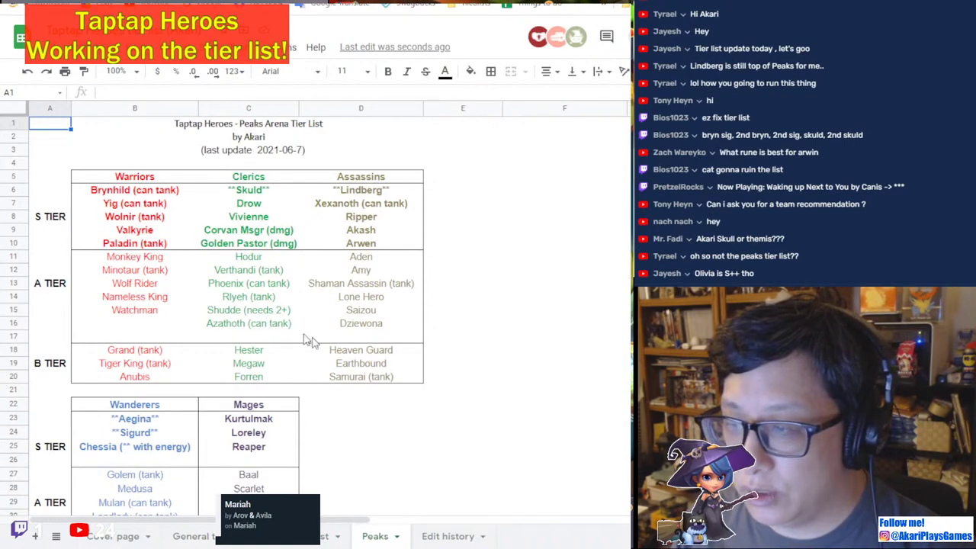
click(366, 192)
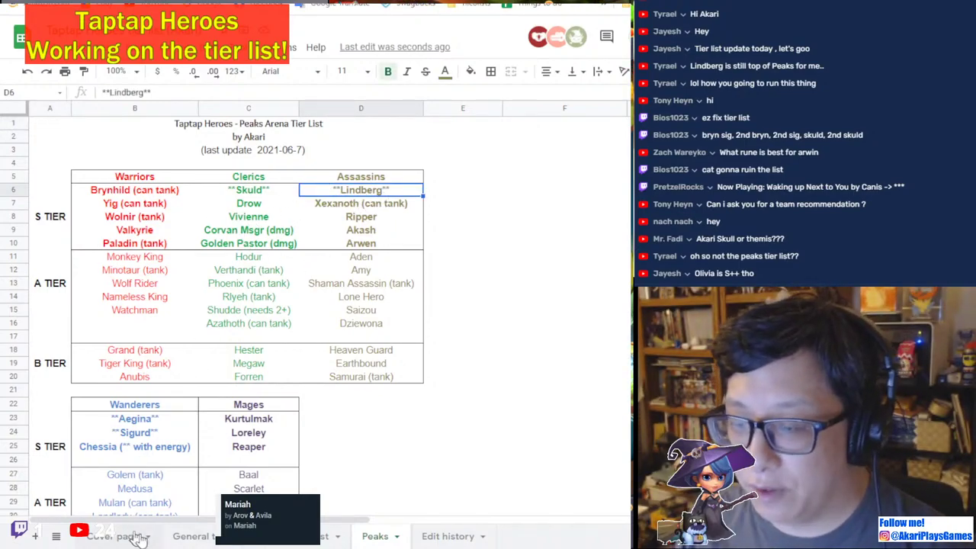
Return to the General tier list and move the Chessia row up to directly below Arwen, above Aegina.
click(200, 537)
scroll(305, 424, down, 3)
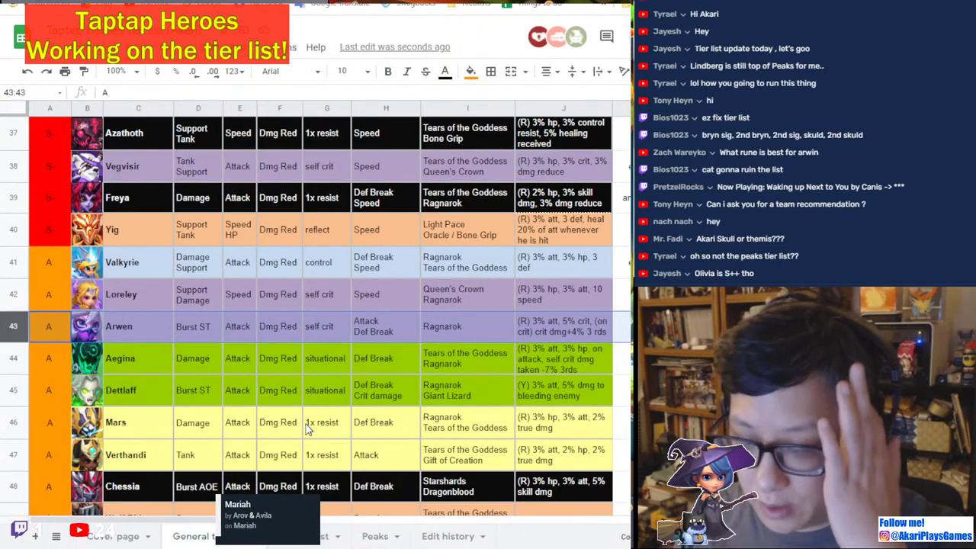
click(195, 404)
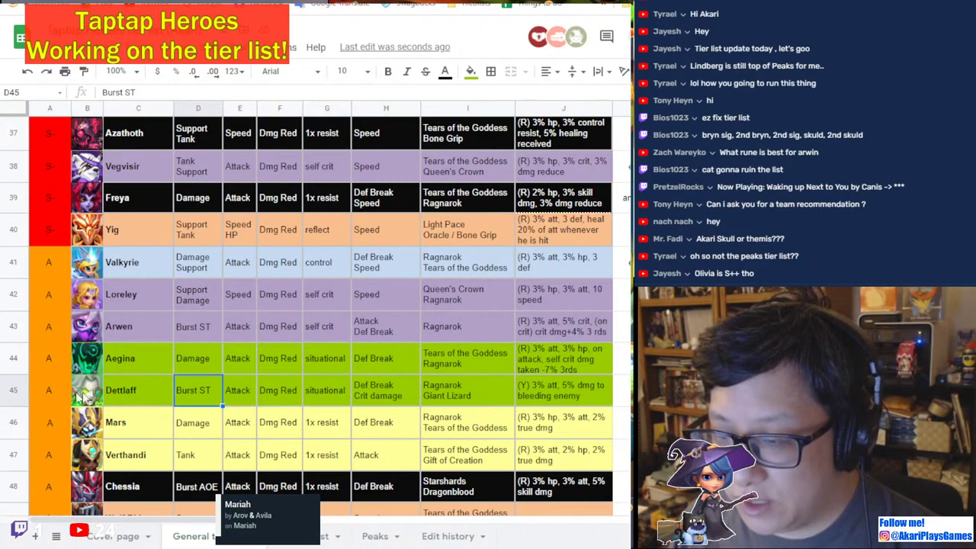
scroll(73, 398, down, 3)
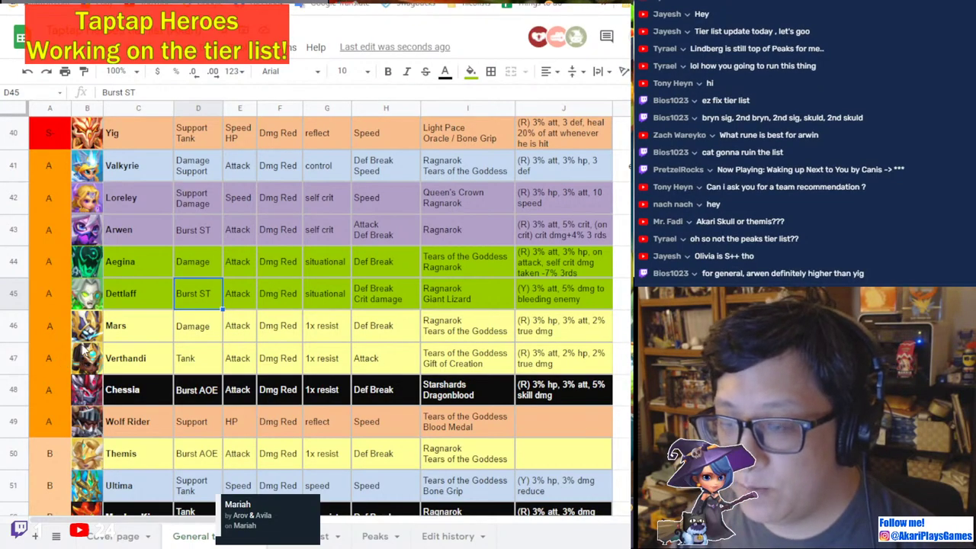
click(11, 393)
drag(12, 393, 12, 236)
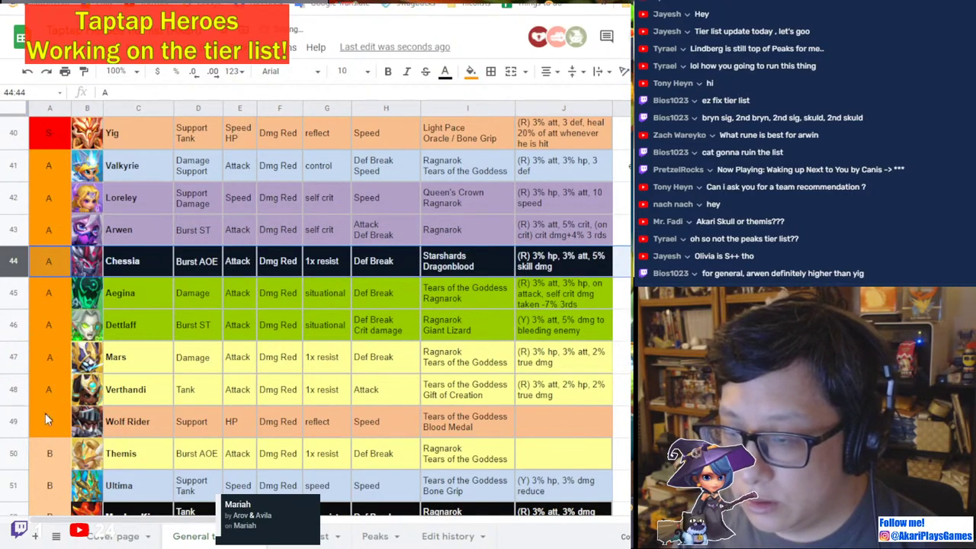
Move the Yig row down to directly below Wolf Rider, above Themis, and set its tier to B with Themis's tier fill.
click(6, 424)
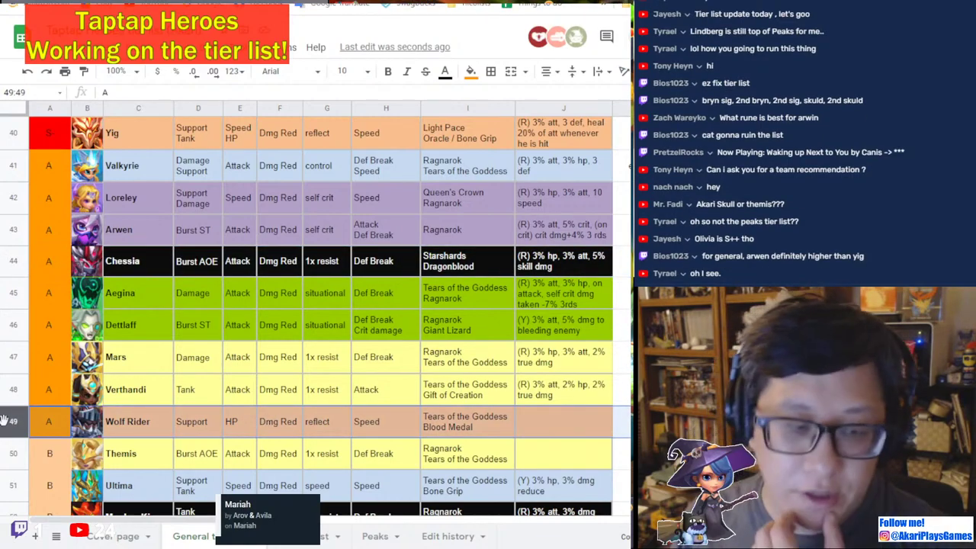
scroll(146, 379, up, 1)
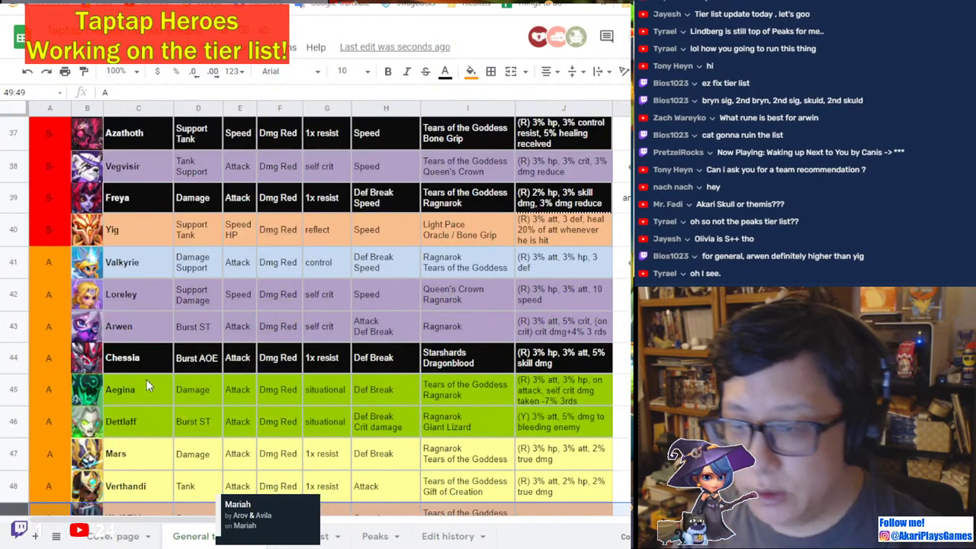
click(13, 239)
mouse_move(12, 240)
mouse_down()
mouse_move(11, 437)
mouse_move(8, 230)
mouse_move(7, 243)
mouse_up()
click(53, 275)
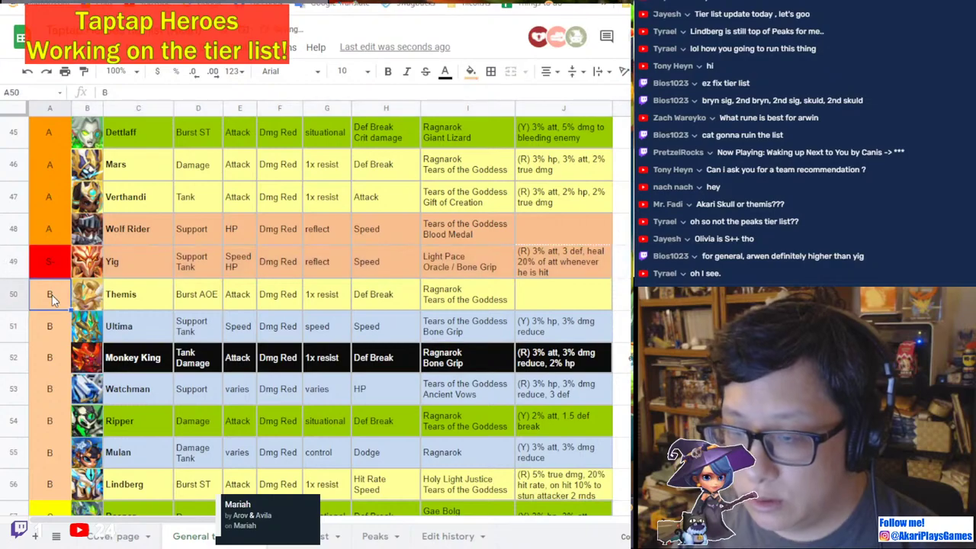
text(B)
Look over the hero rows from Skuld in S+ down to the A tier, comparing Arwen's placement with the S-tier heroes.
scroll(197, 309, up, 4)
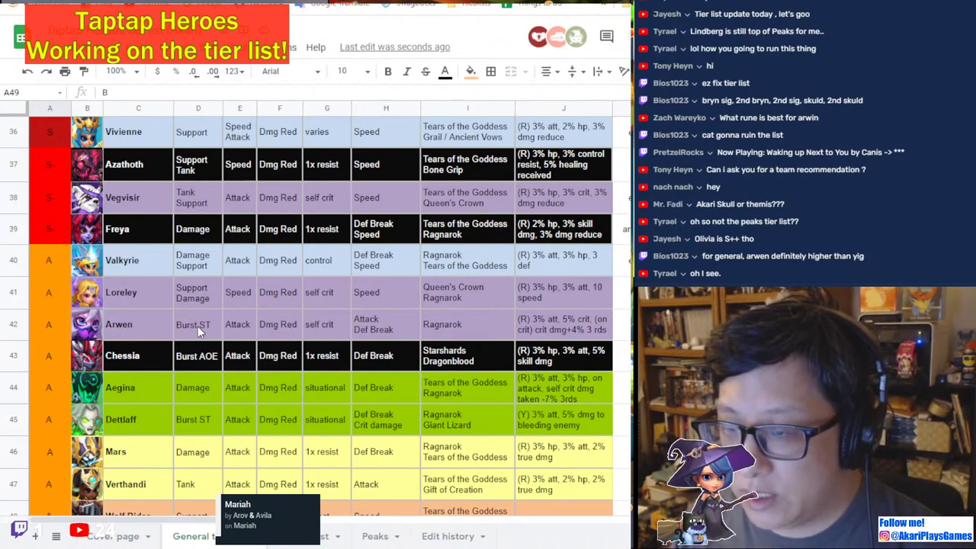
scroll(226, 341, up, 3)
scroll(194, 356, up, 3)
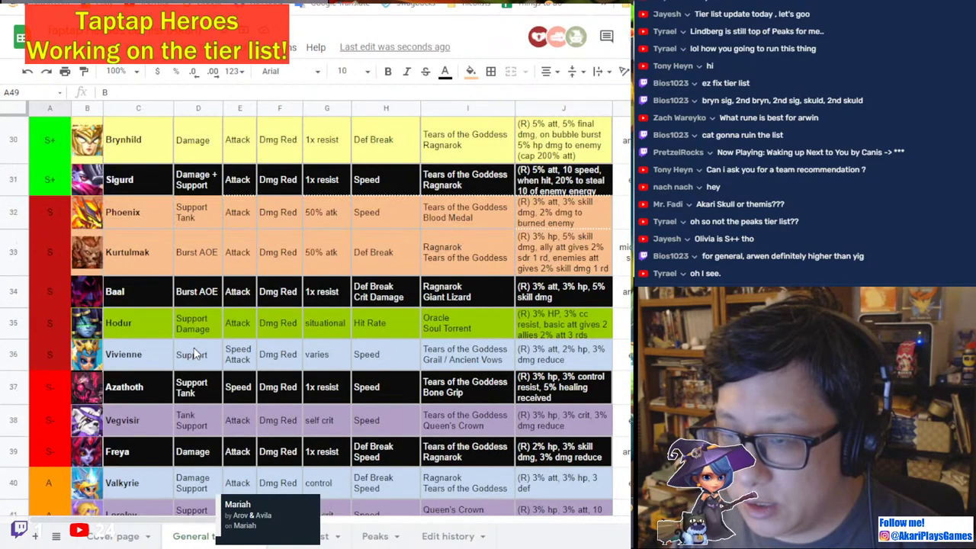
scroll(195, 356, down, 4)
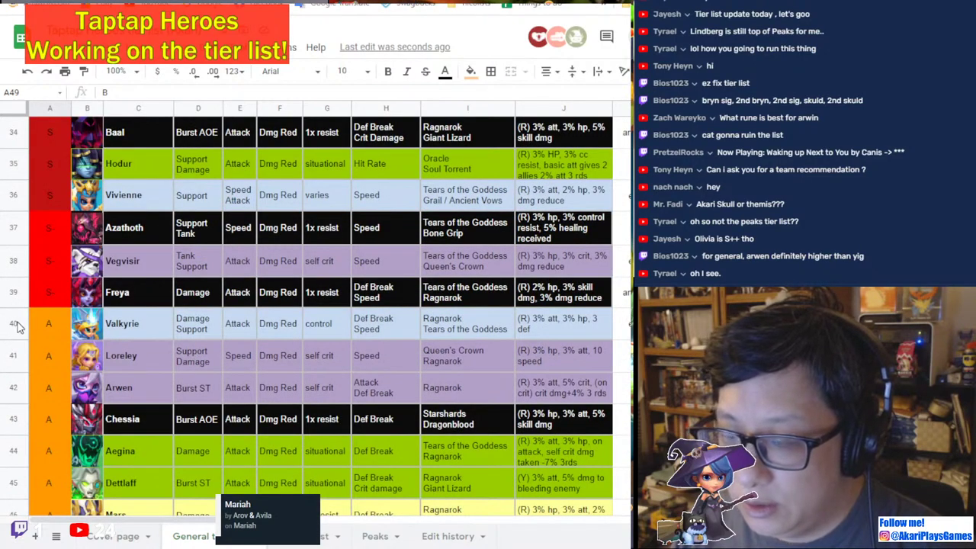
click(15, 388)
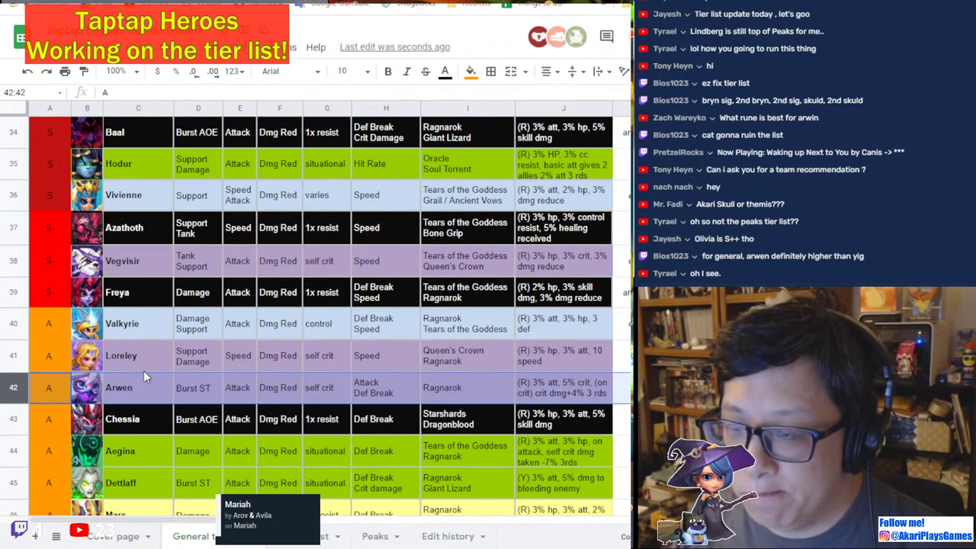
scroll(143, 371, up, 4)
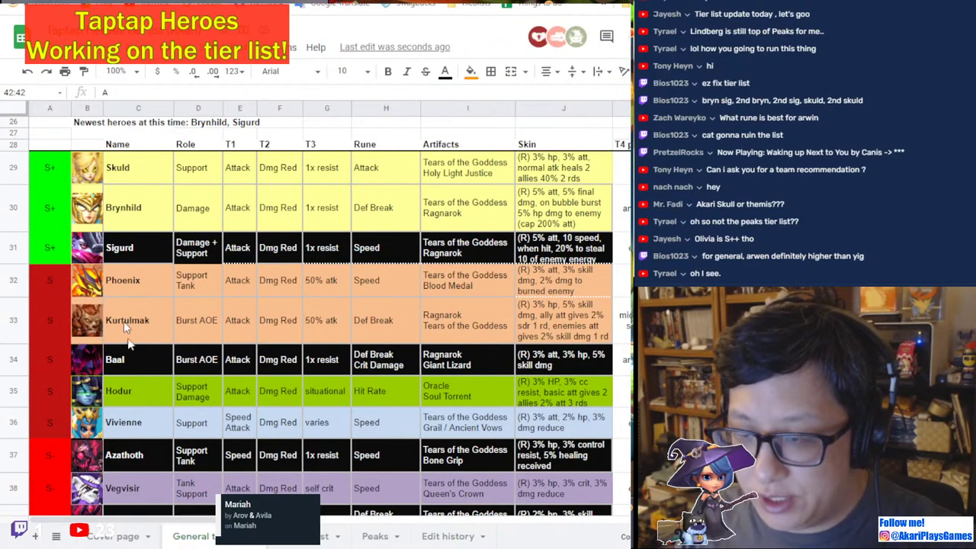
click(14, 289)
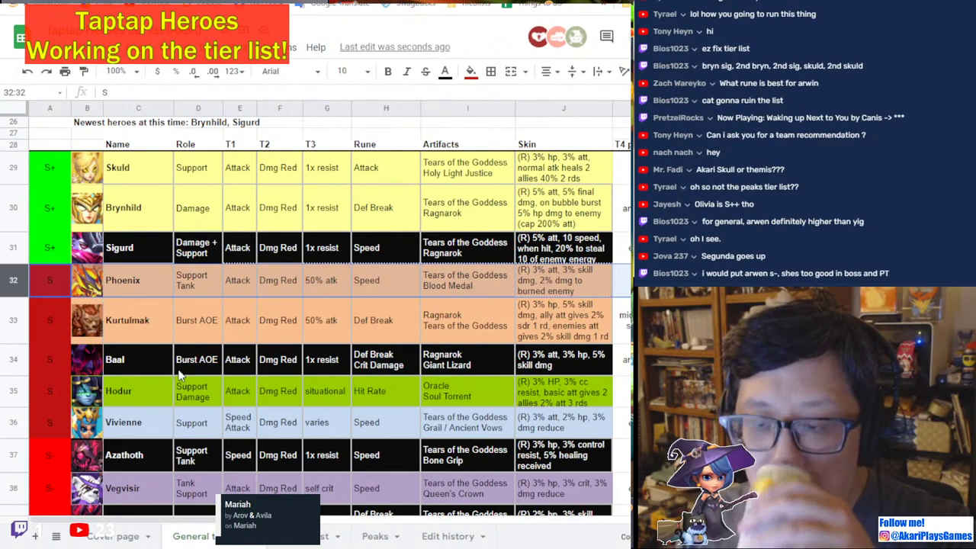
scroll(275, 386, down, 3)
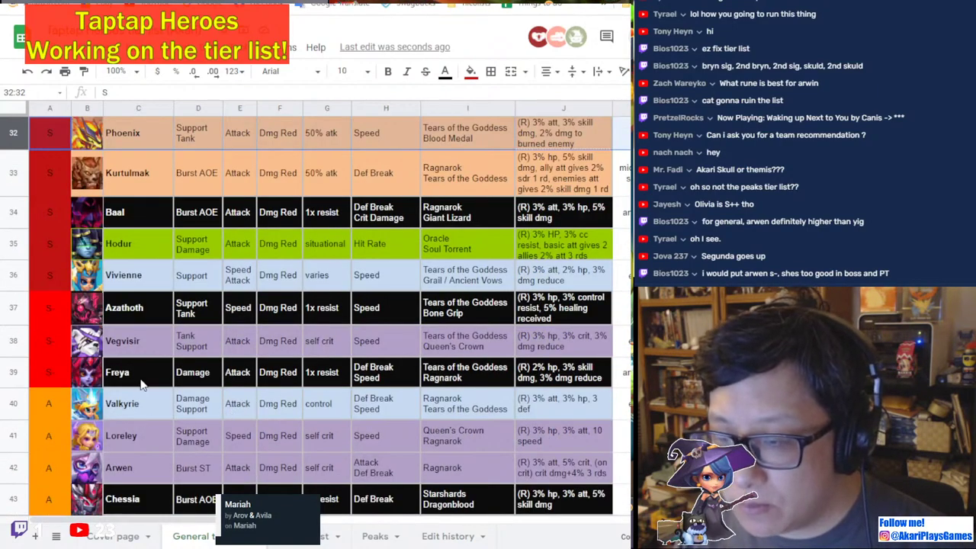
Move the Arwen row up to directly below Vegvisir, above Freya, and set its tier to S- by copying Freya's tier cell.
click(6, 471)
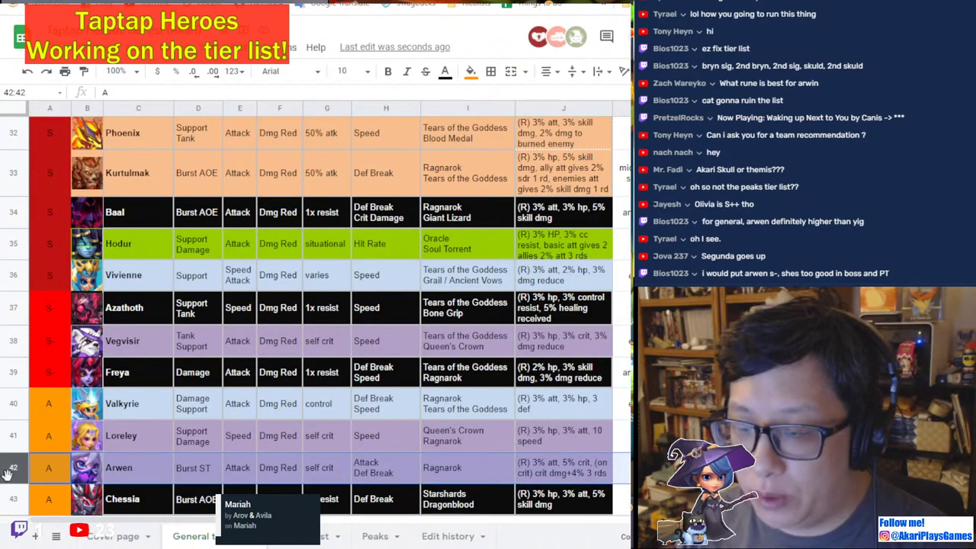
drag(6, 473, 50, 398)
click(51, 406)
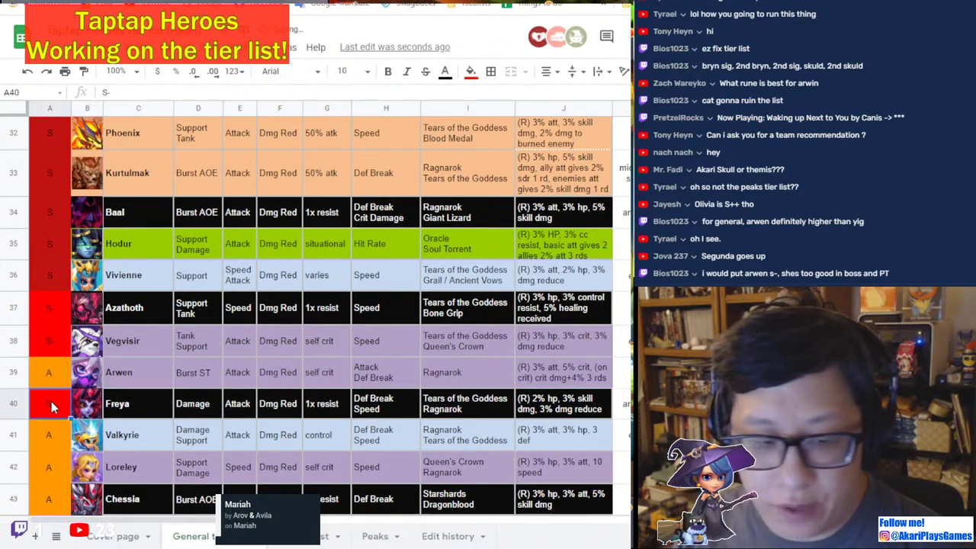
key(ctrl+c)
click(55, 376)
key(ctrl+v)
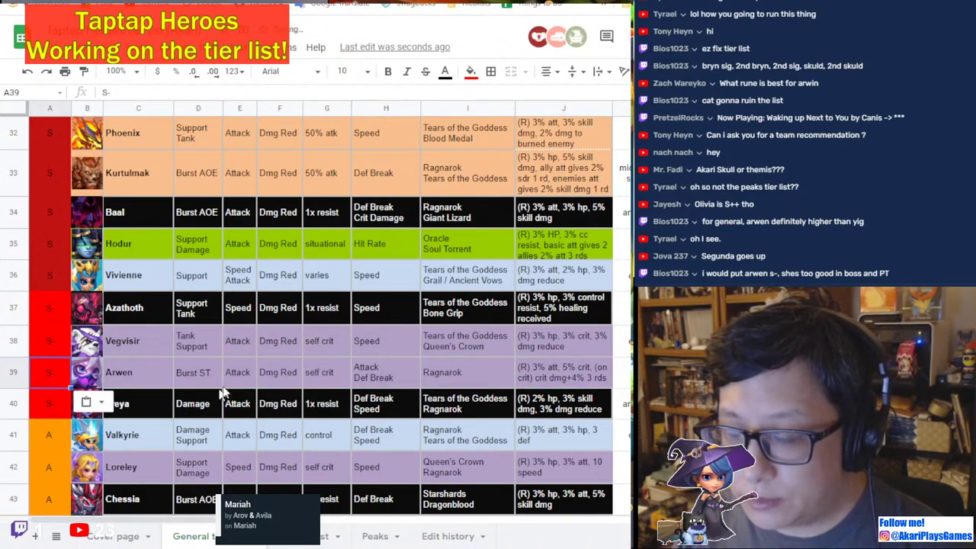
Move the Valkyrie and Loreley rows together down to directly below Aegina, above Dettlaff.
scroll(229, 382, down, 2)
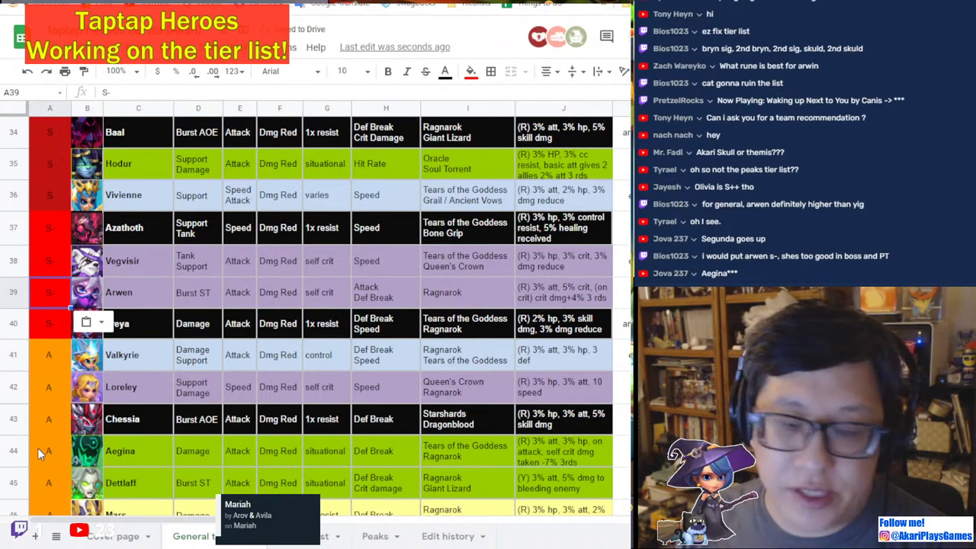
click(16, 419)
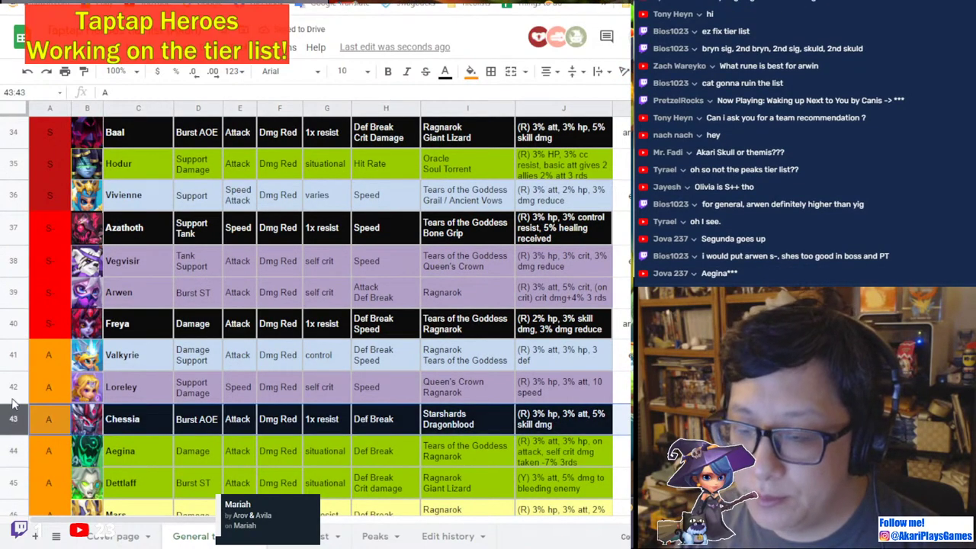
click(13, 389)
shift+click(4, 365)
scroll(19, 120, down, 5)
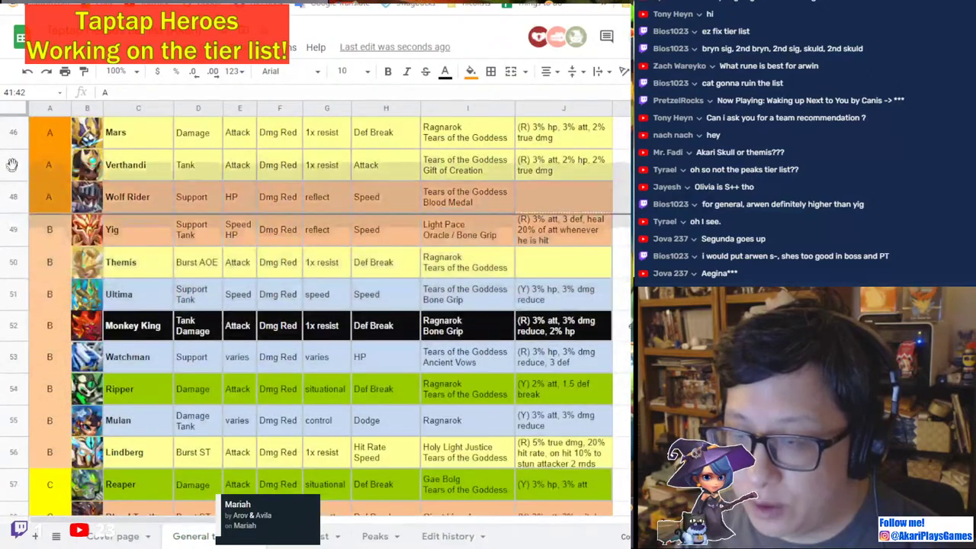
drag(19, 121, 14, 198)
scroll(16, 255, down, 3)
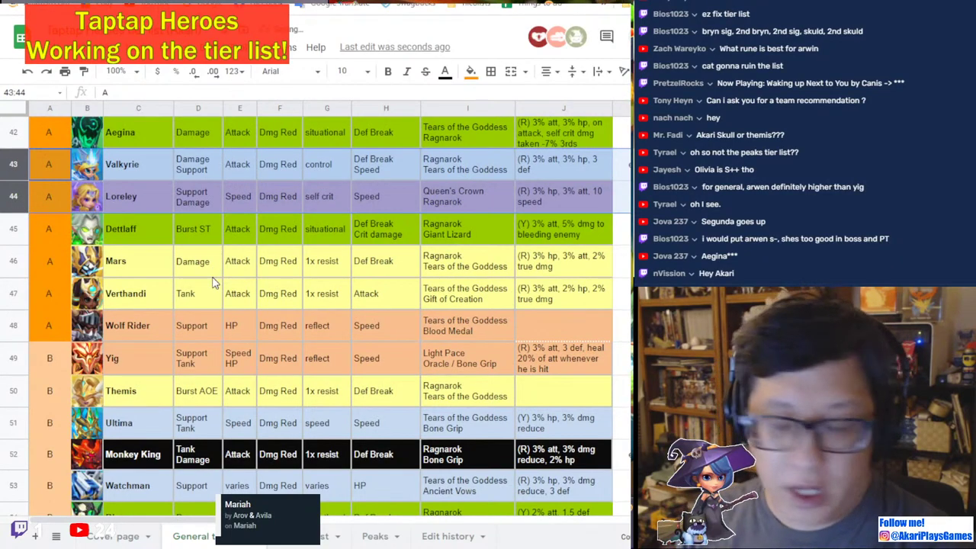
Check the order of the S, S- and A tier heroes, including Valkyrie's new placement.
scroll(213, 282, up, 3)
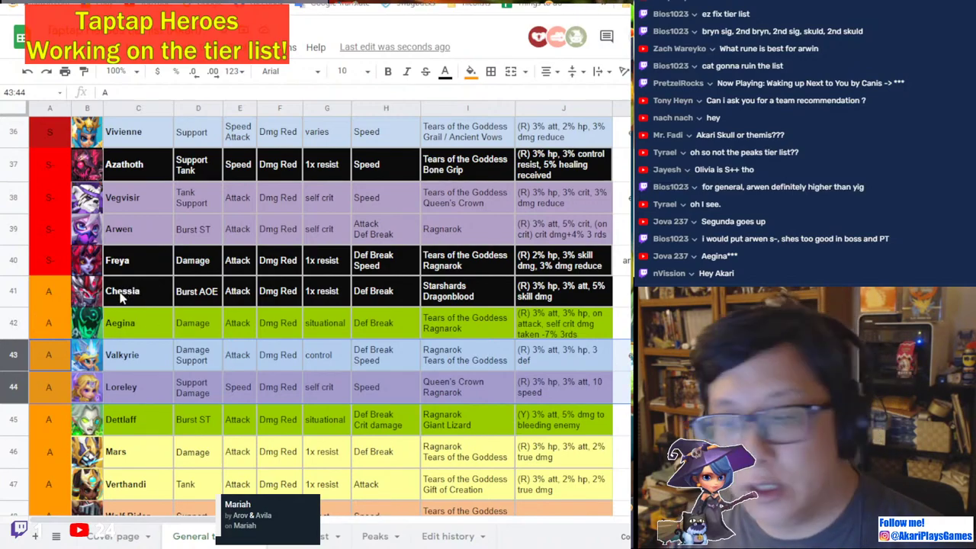
scroll(143, 322, up, 1)
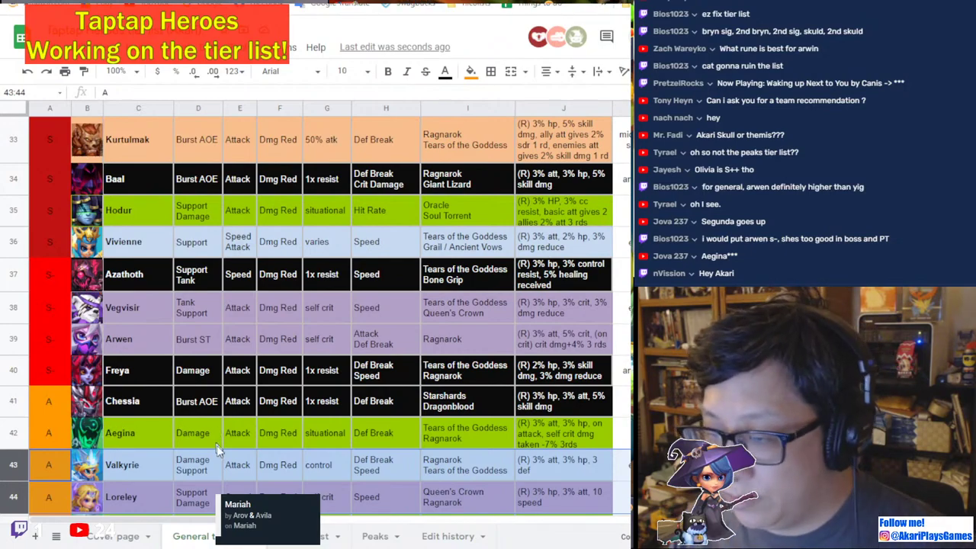
scroll(175, 428, up, 1)
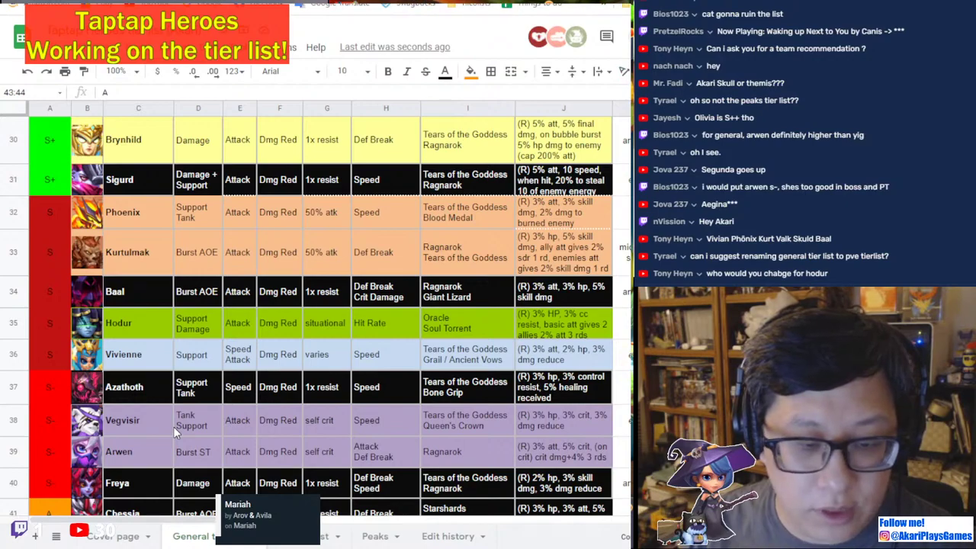
scroll(160, 424, down, 2)
scroll(139, 405, down, 2)
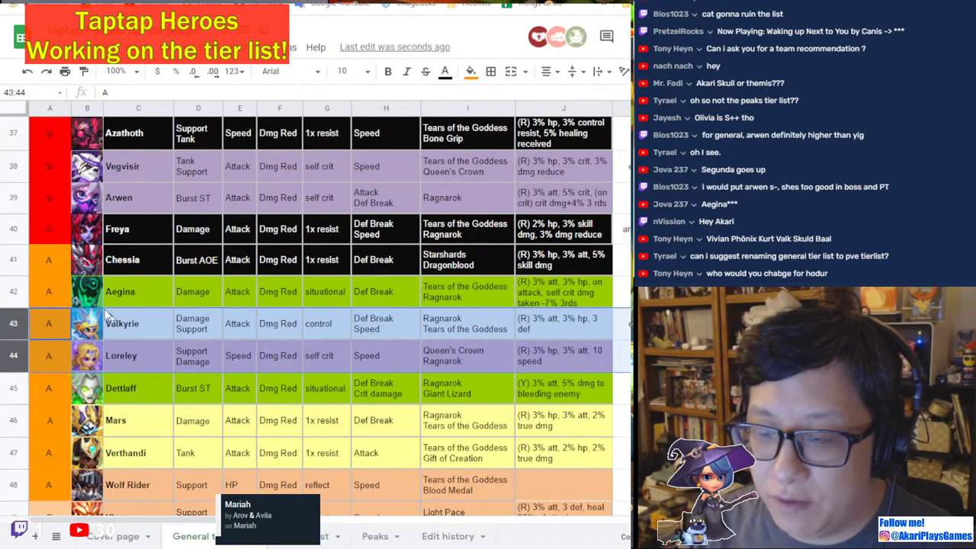
click(115, 330)
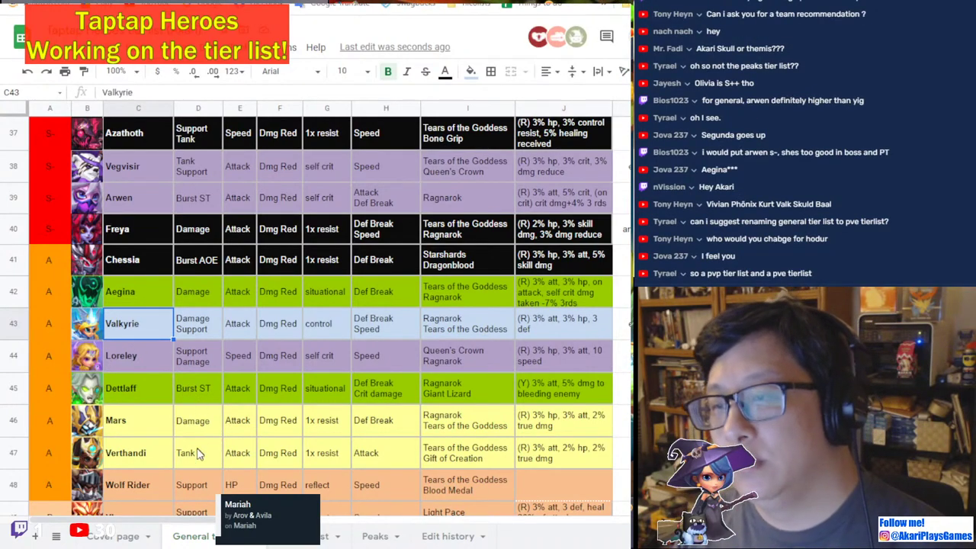
right_click(195, 540)
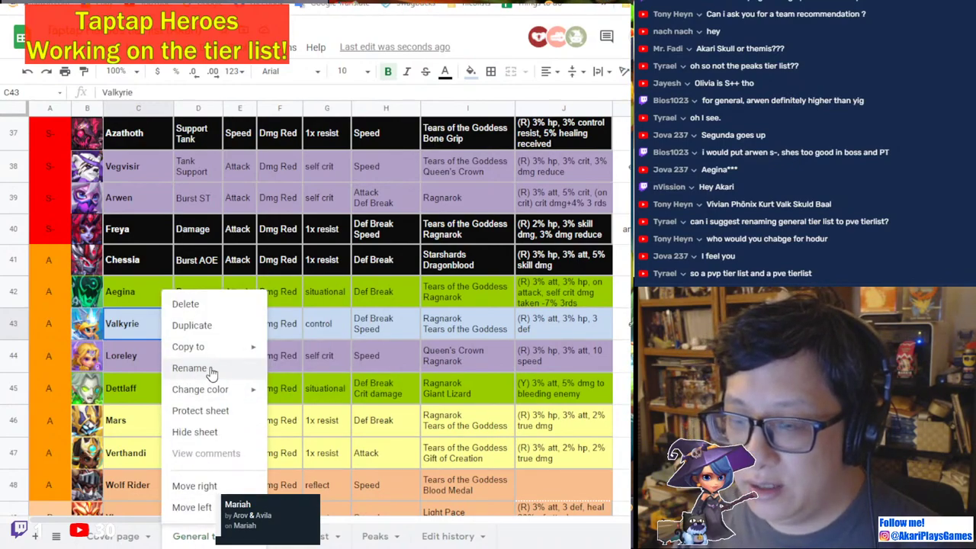
click(328, 357)
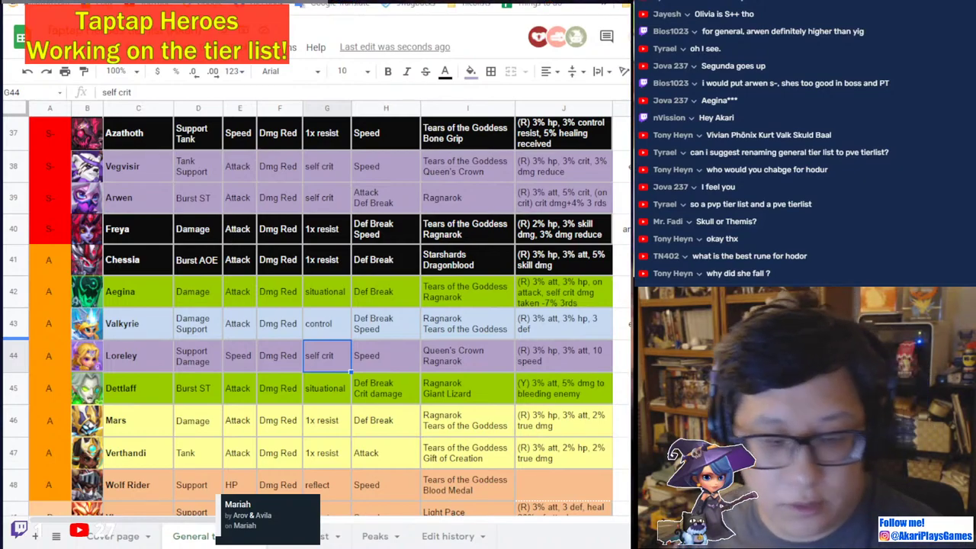
click(193, 368)
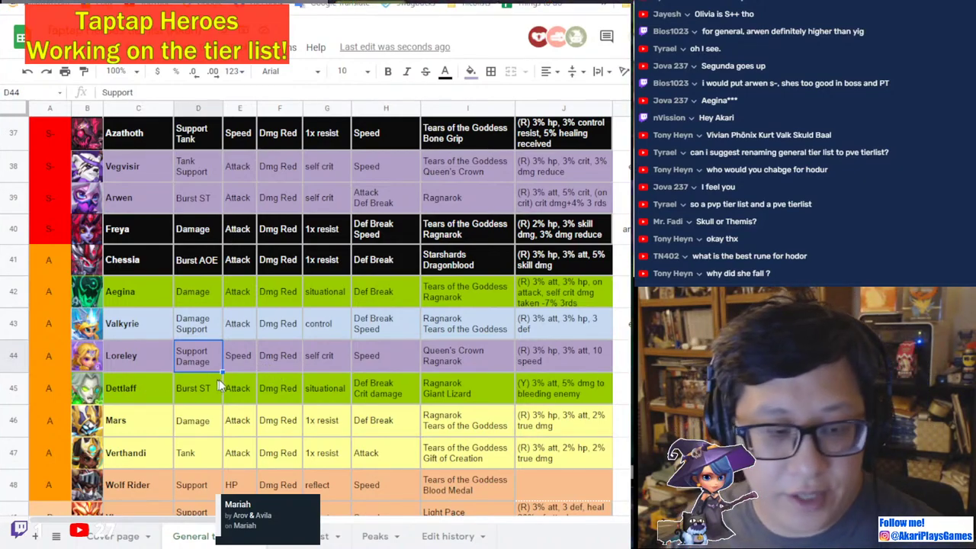
Review the hero placements from the B tier up to the S+ tier and the notes above the list.
scroll(271, 406, up, 1)
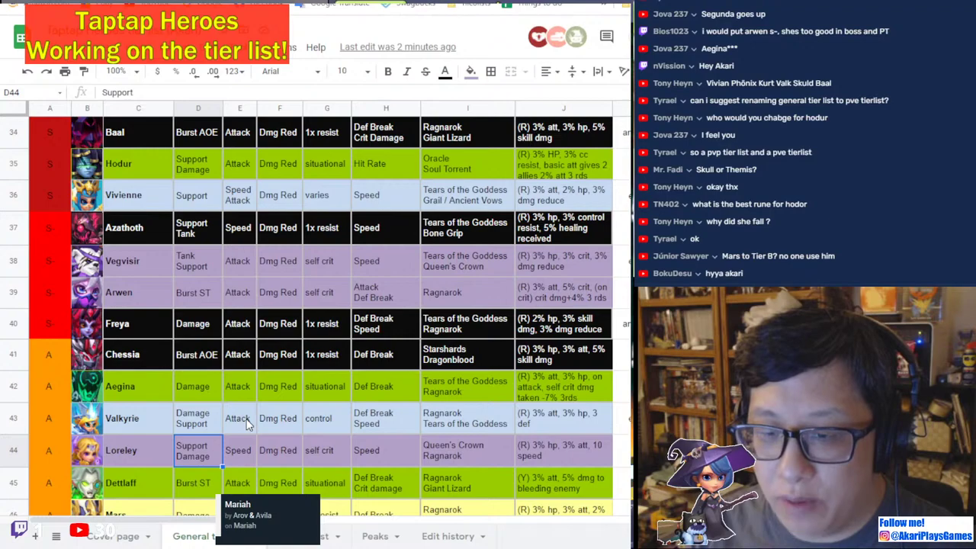
scroll(180, 365, down, 3)
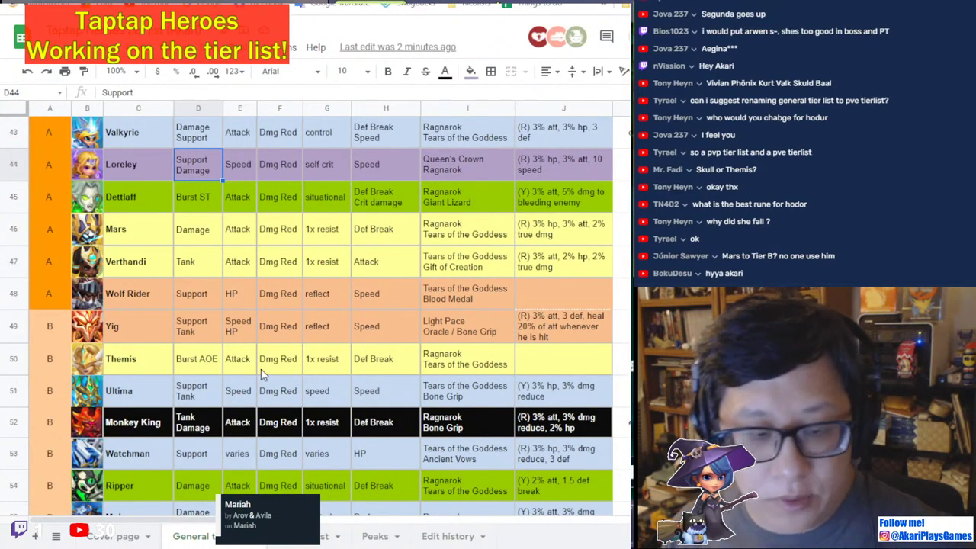
scroll(263, 359, up, 2)
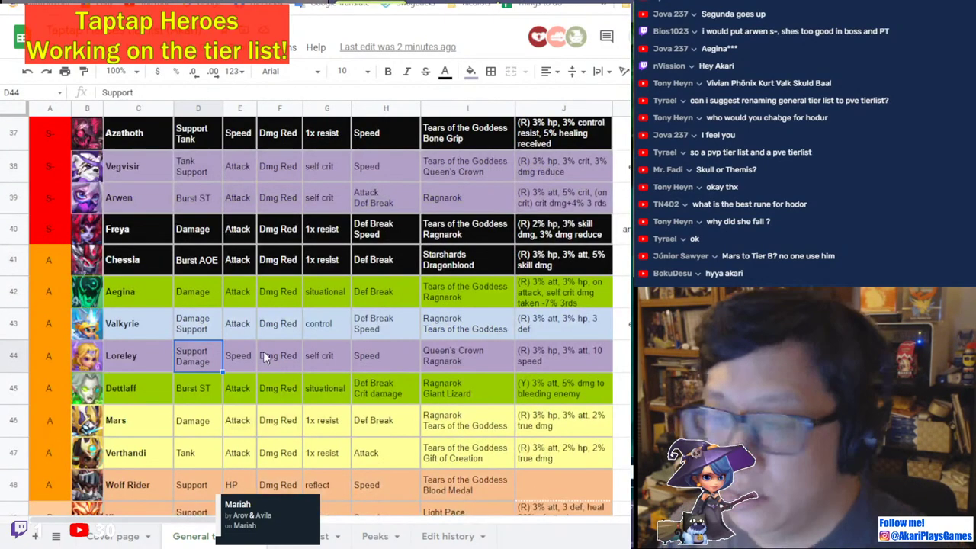
scroll(264, 357, up, 4)
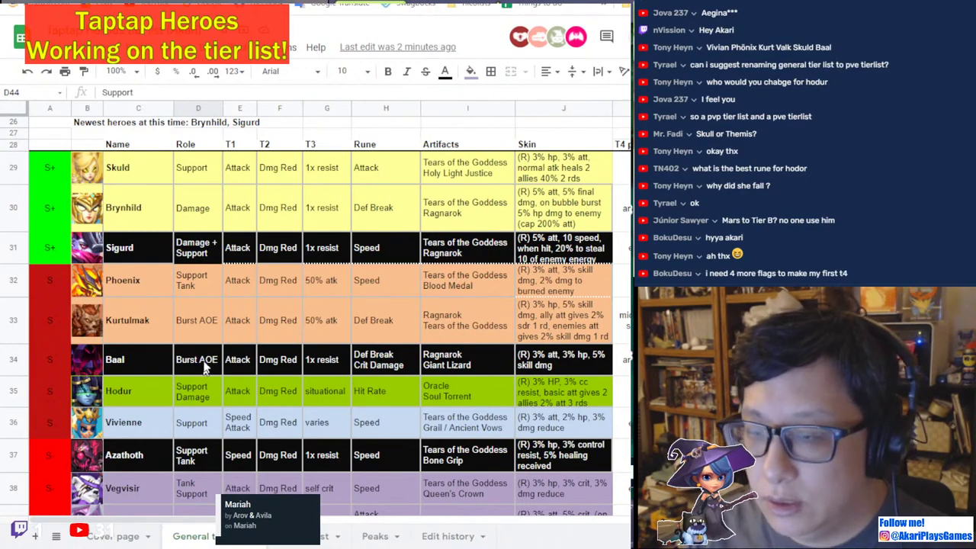
scroll(217, 294, up, 2)
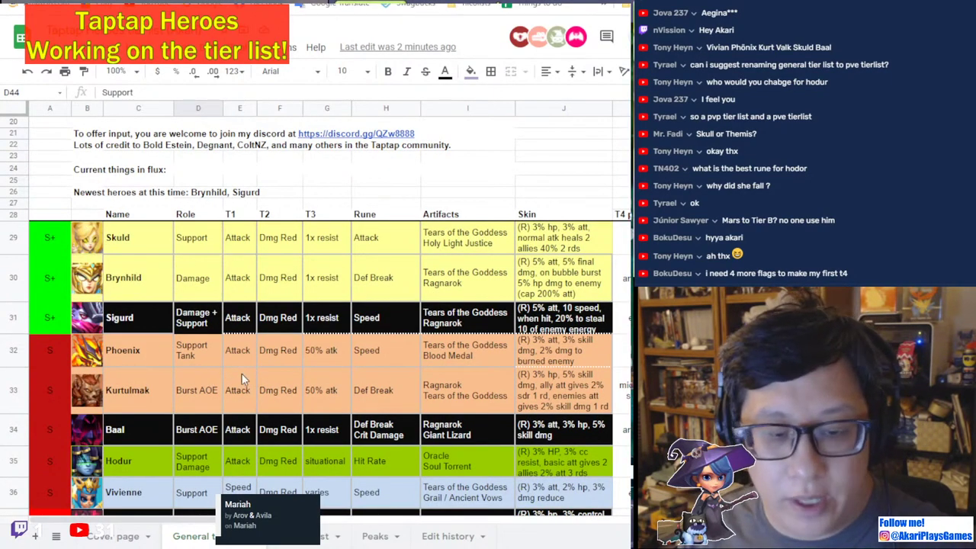
scroll(243, 379, down, 2)
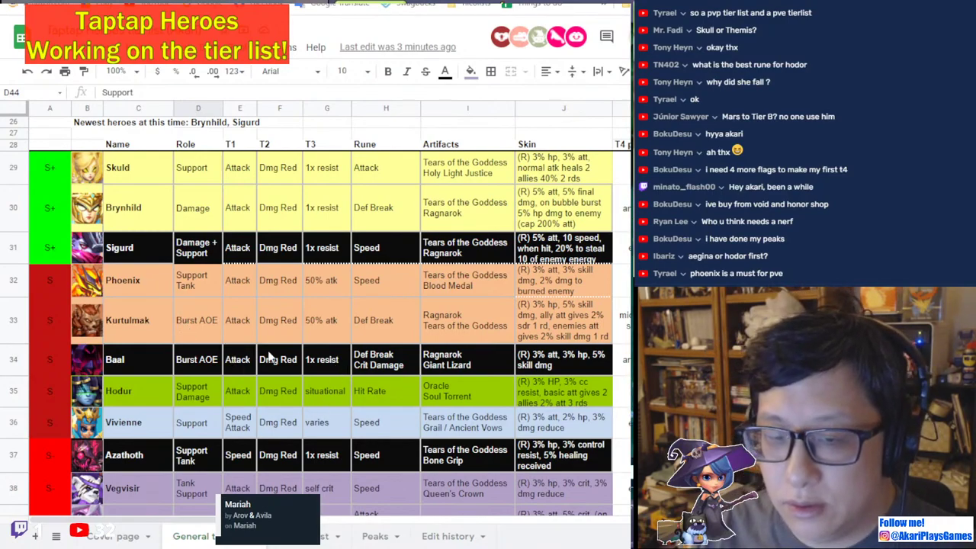
Move the Phoenix row down to the end of the S tier, directly below Vivienne and above Azathoth.
scroll(228, 338, down, 2)
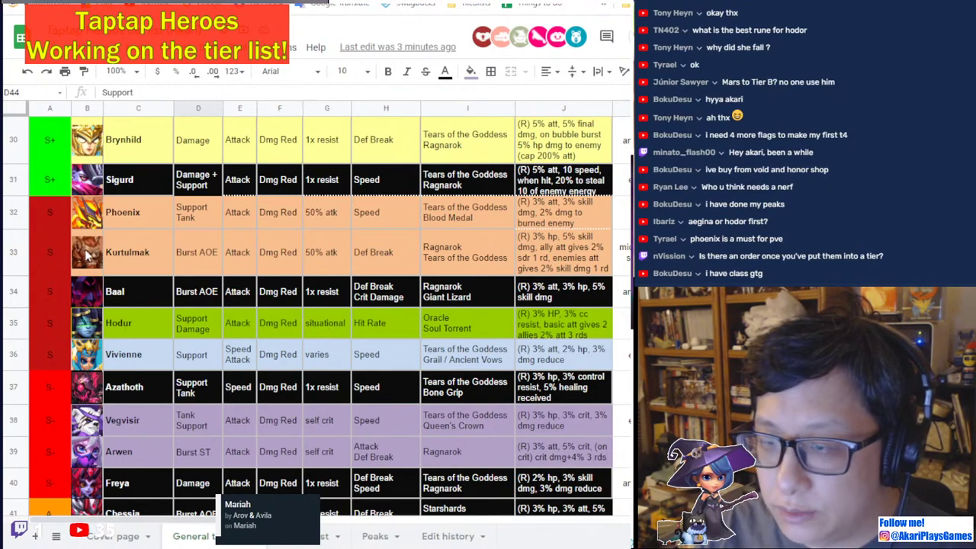
click(14, 217)
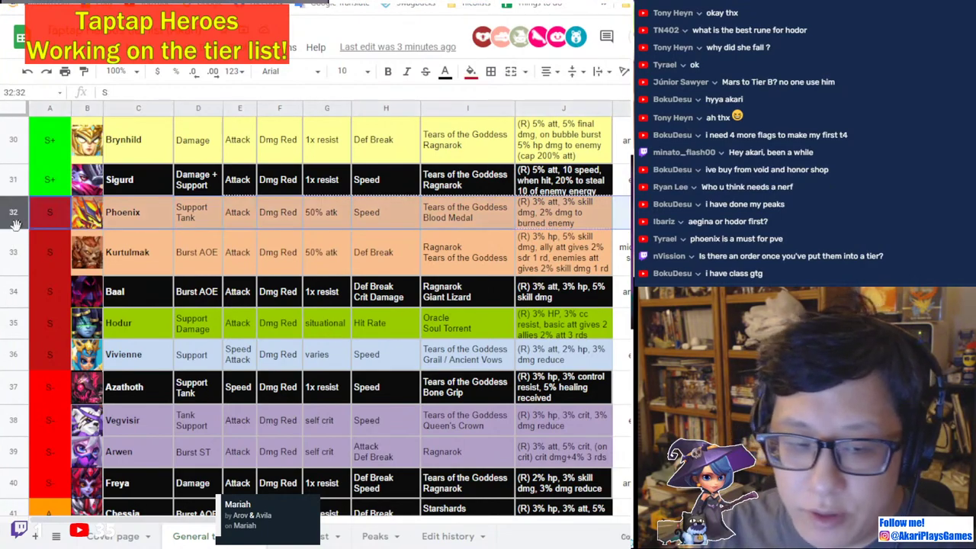
drag(12, 213, 4, 294)
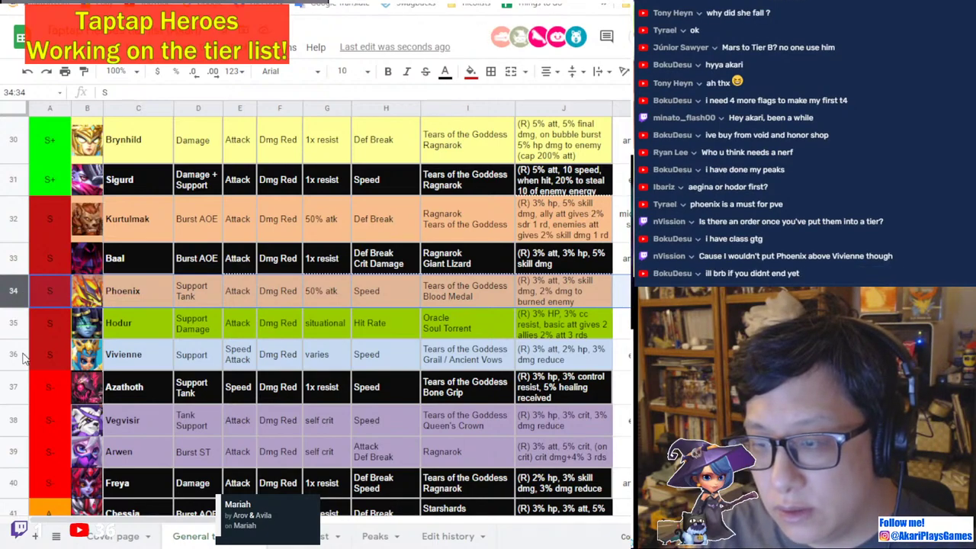
drag(6, 294, 5, 359)
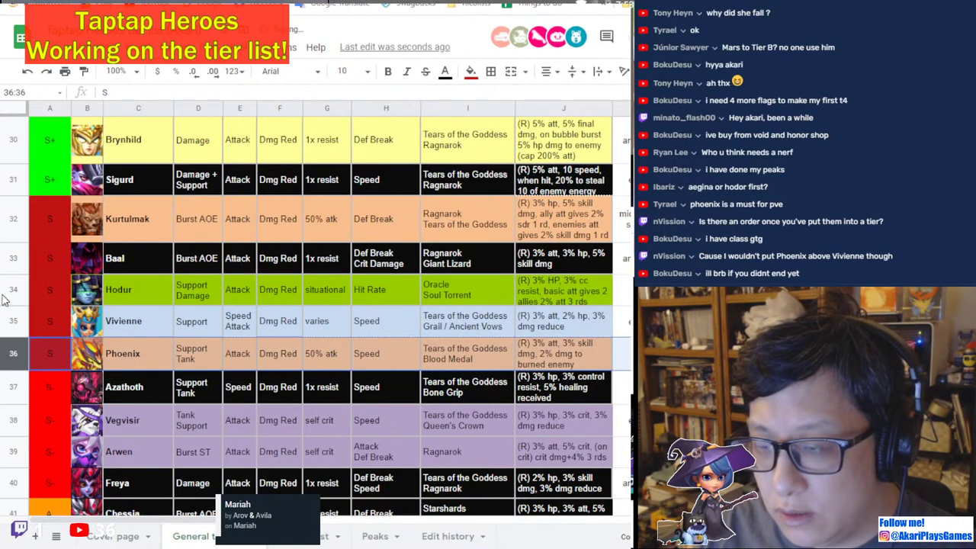
Reorder the S tier rows so that Vivienne, Hodur, Baal and Kurtulmak follow in that order above Phoenix.
click(17, 321)
drag(17, 321, 42, 305)
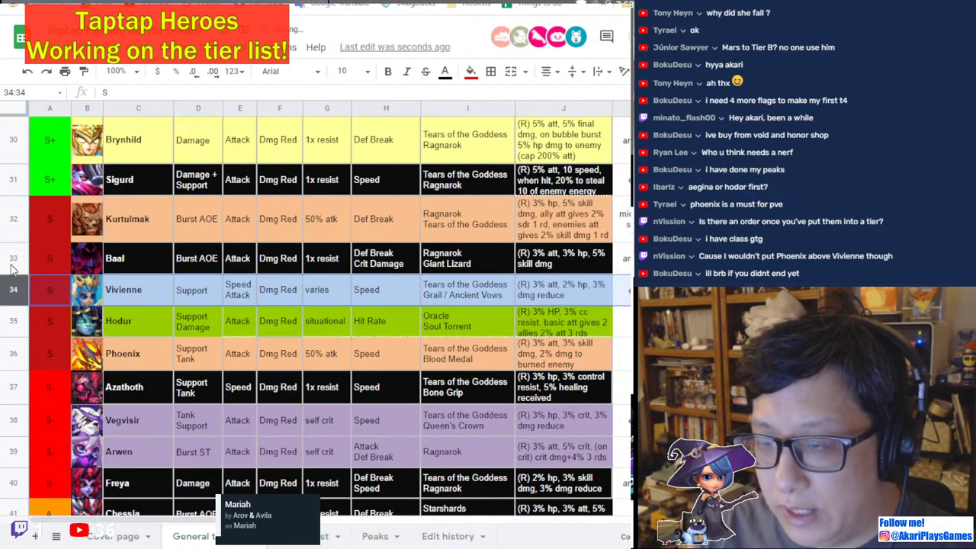
drag(9, 279, 6, 212)
drag(14, 319, 9, 236)
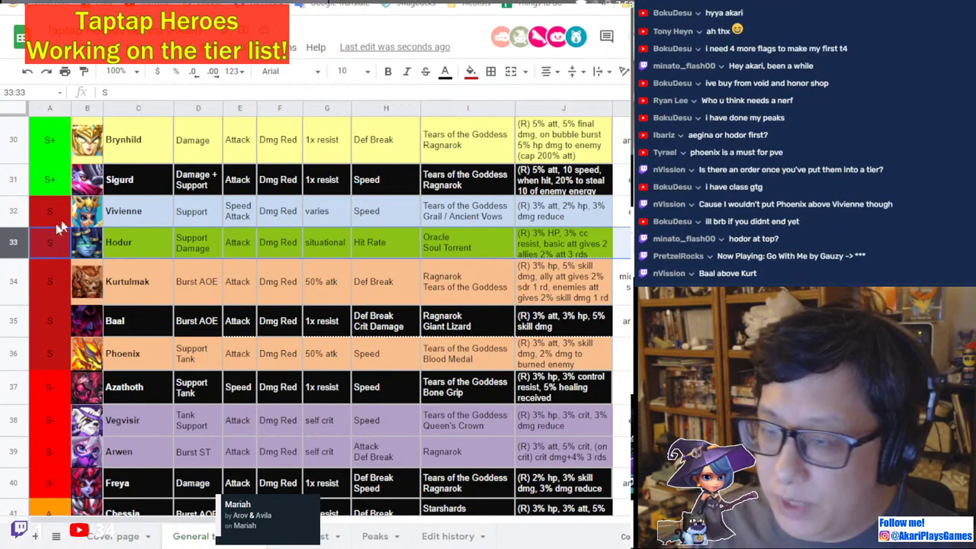
click(14, 321)
drag(14, 321, 8, 282)
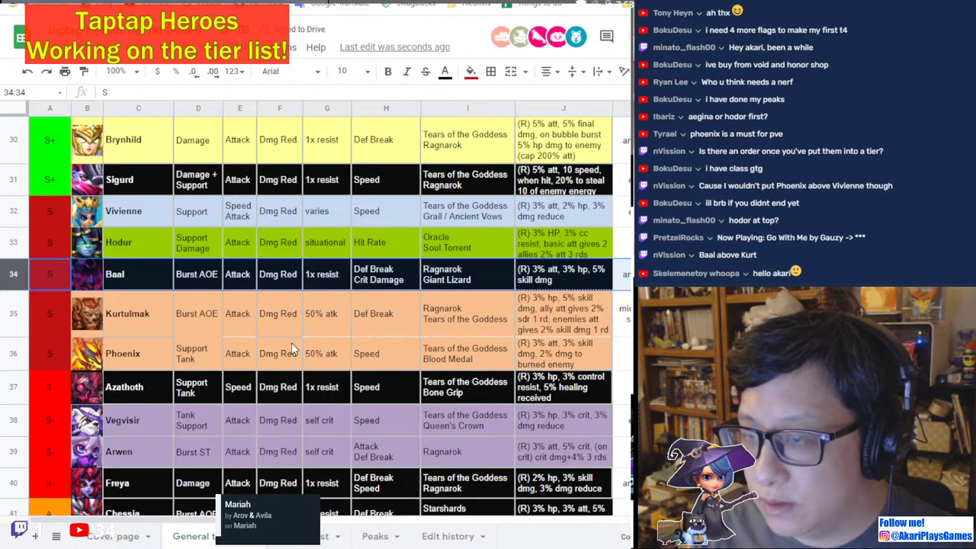
Fill in Themis's empty Skin cell in the B tier with "(R) 5% att, 5% final dmg, gives bubble 1x when hp <0".
scroll(291, 342, down, 2)
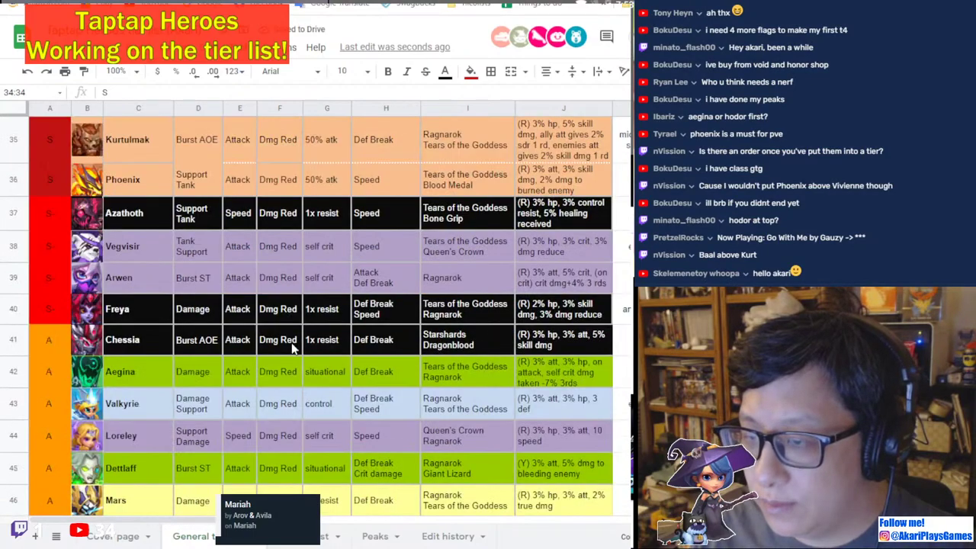
scroll(291, 347, down, 4)
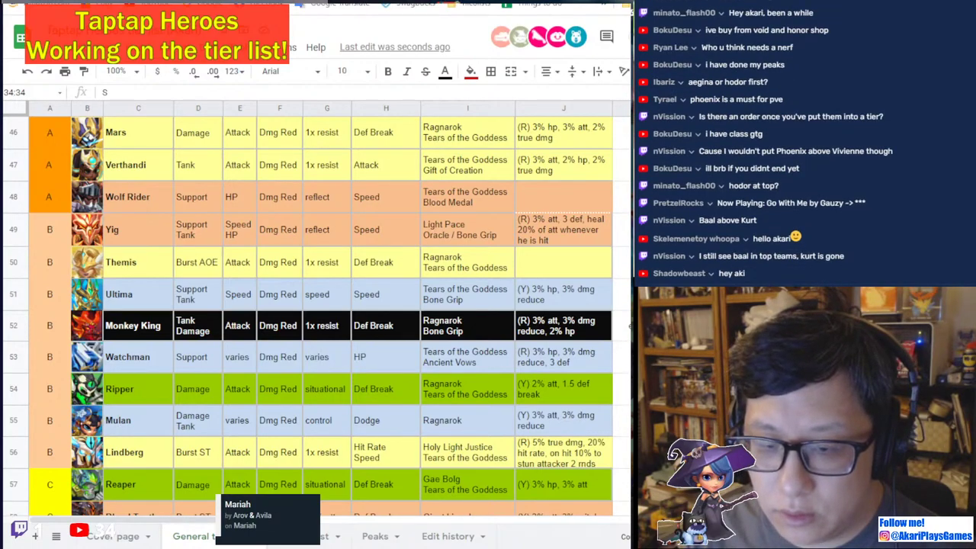
click(565, 271)
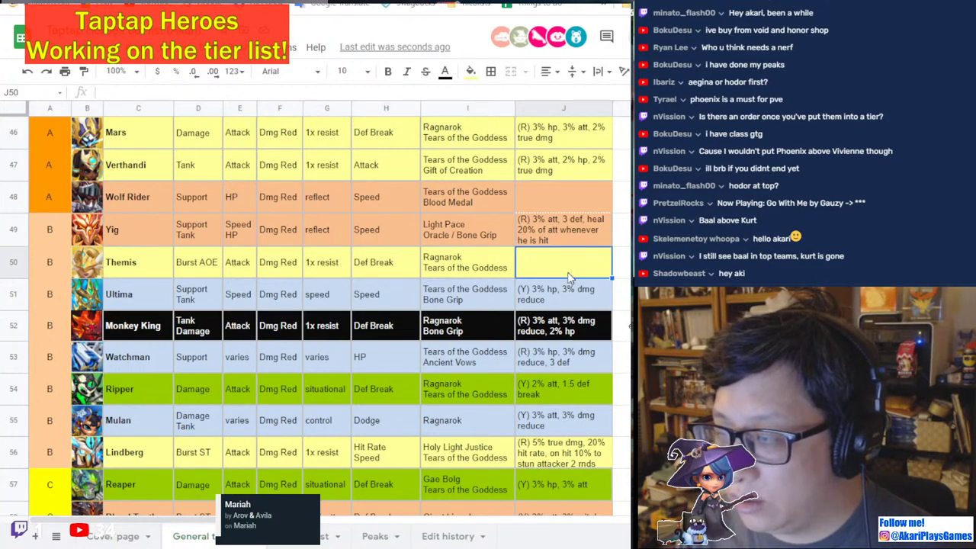
text((R))
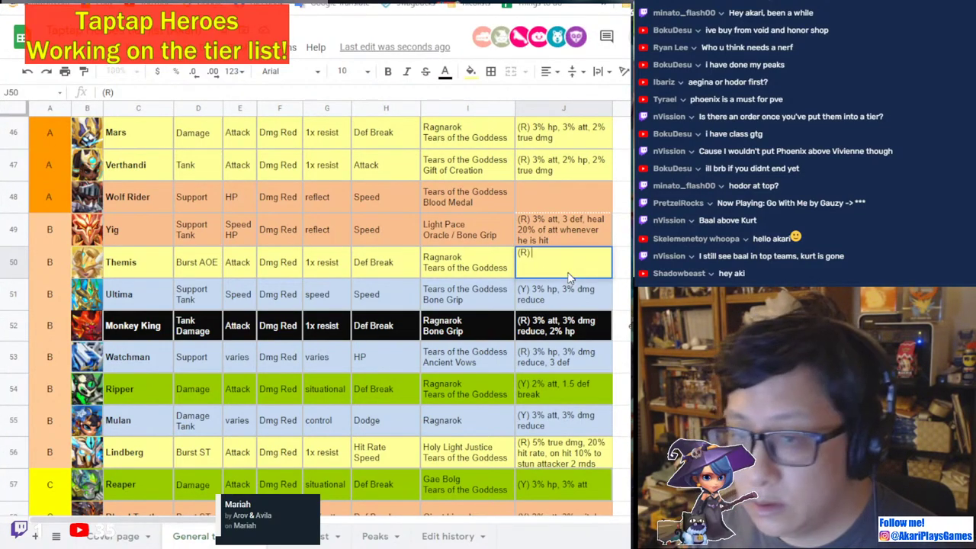
text( 5%)
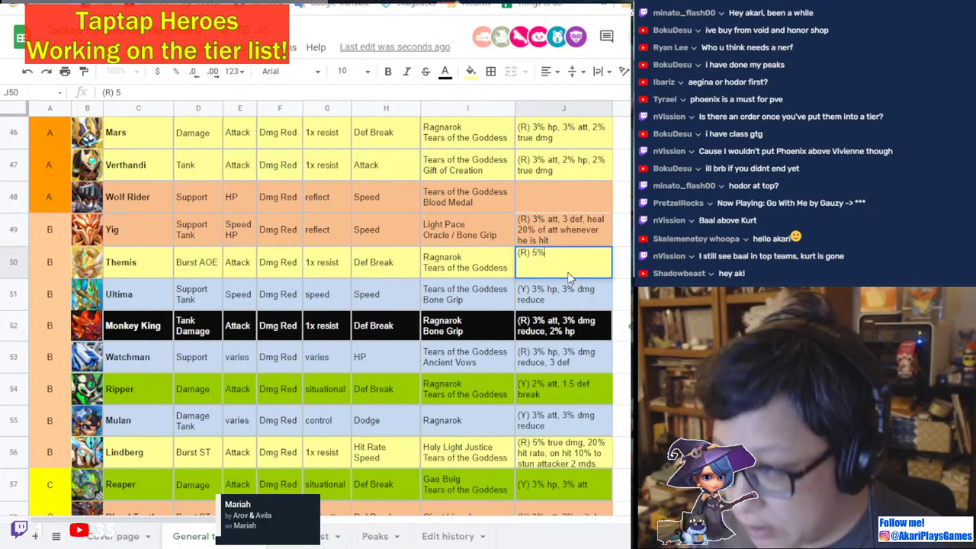
text( att, )
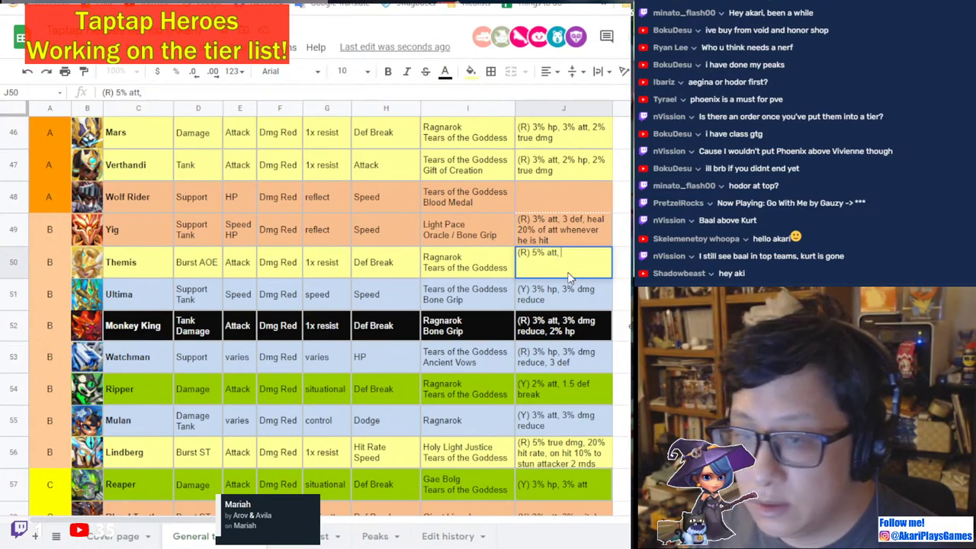
text(5% fiunal)
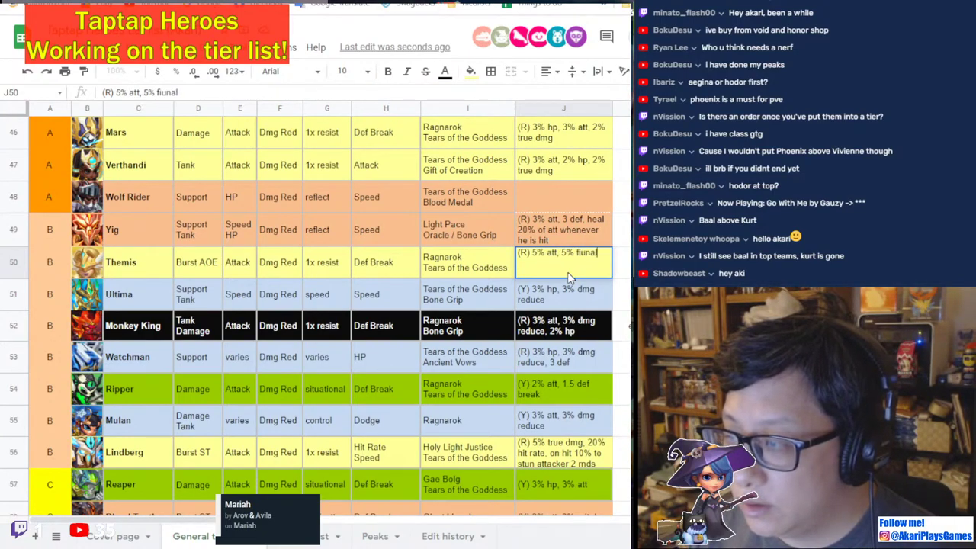
key(BackSpace)
key(BackSpace)
key(BackSpace)
key(BackSpace)
text(nal dmg, )
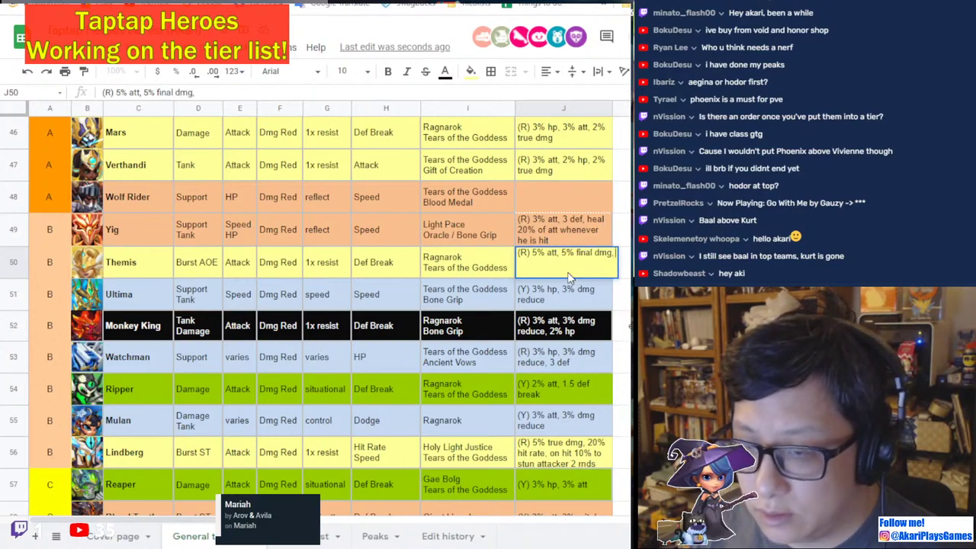
text(hp)
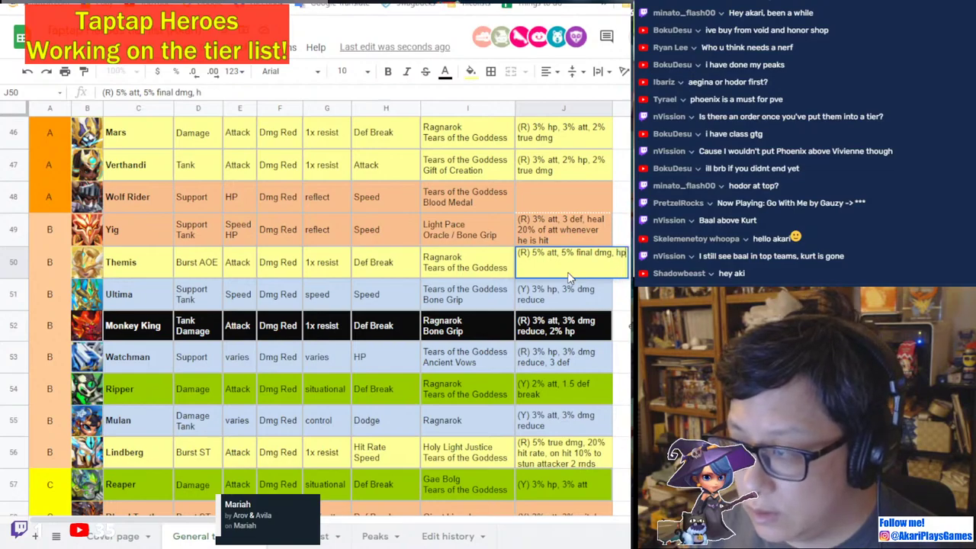
key(BackSpace)
text(gives bubble 1x when hp <)
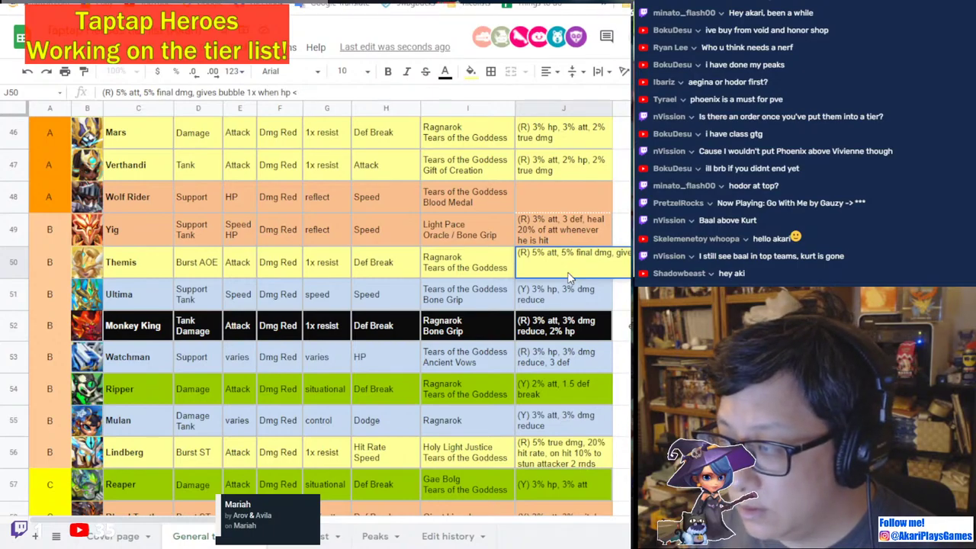
key(Return)
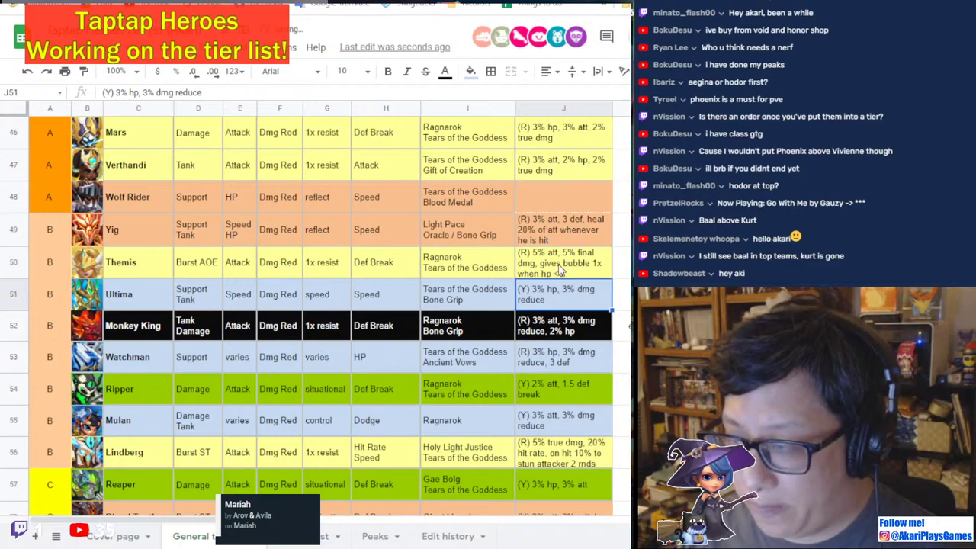
Copy Themis's skin text into the empty Skin cell of Themis in the PvP tier list, and return to the general tier list.
click(574, 267)
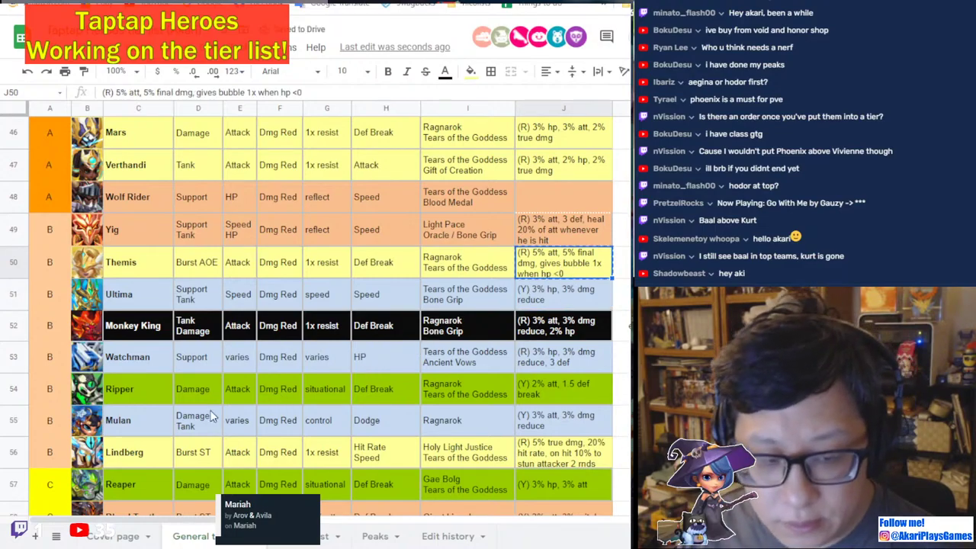
click(301, 543)
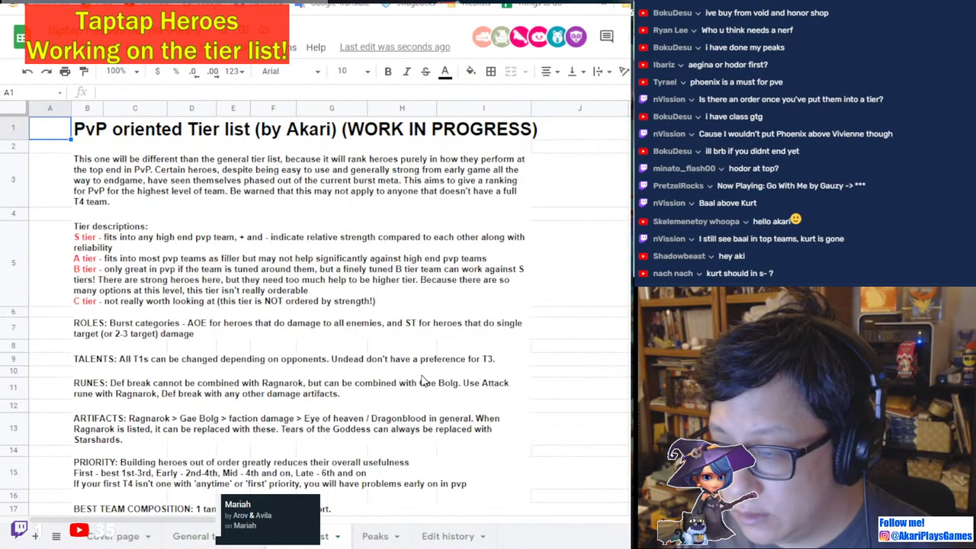
scroll(424, 380, down, 15)
scroll(424, 380, down, 1)
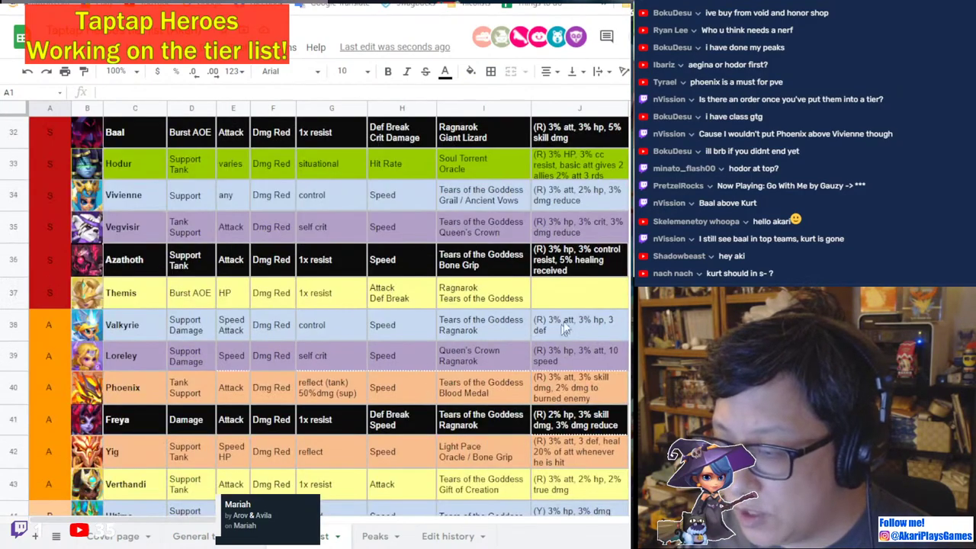
click(576, 297)
text((R) 5% att, 5% final dmg, gives bubble 1x when hp <0)
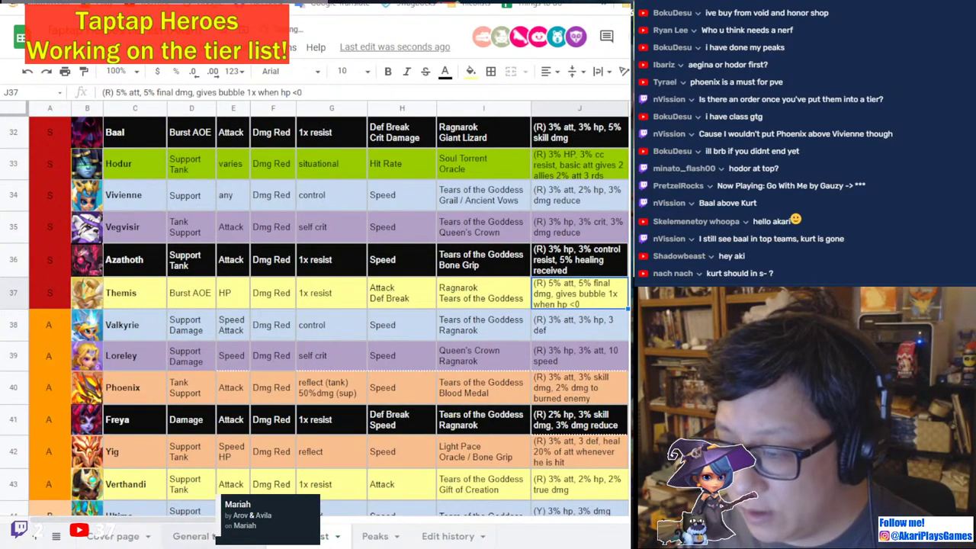
key(ctrl+shift+Page_Up)
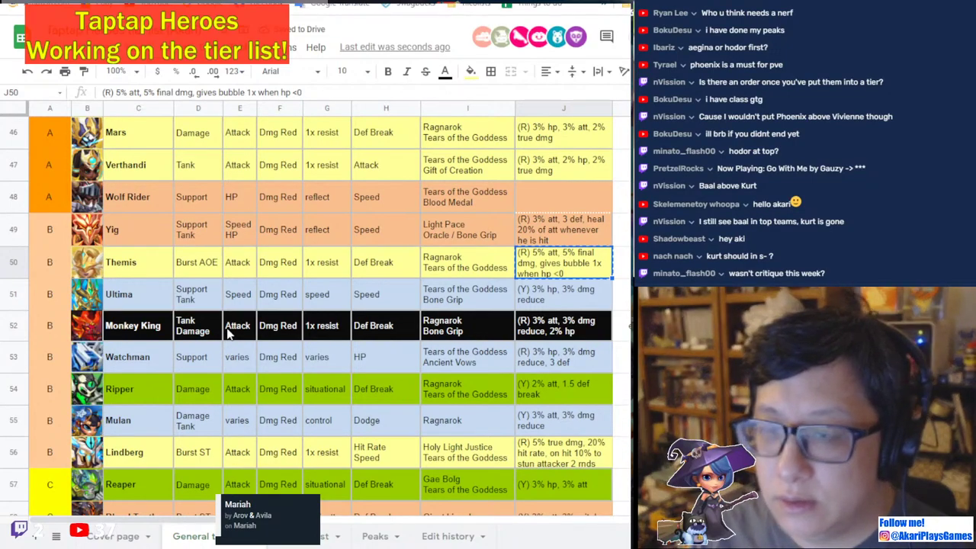
Review the hero placements in the S+, S and S- tiers, especially Kurtulmak and Phoenix.
click(372, 364)
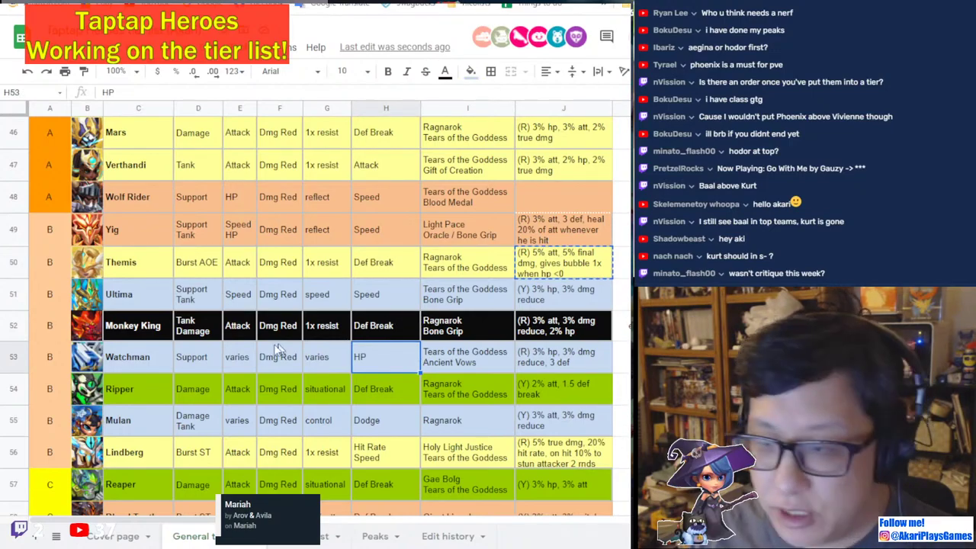
scroll(217, 343, up, 6)
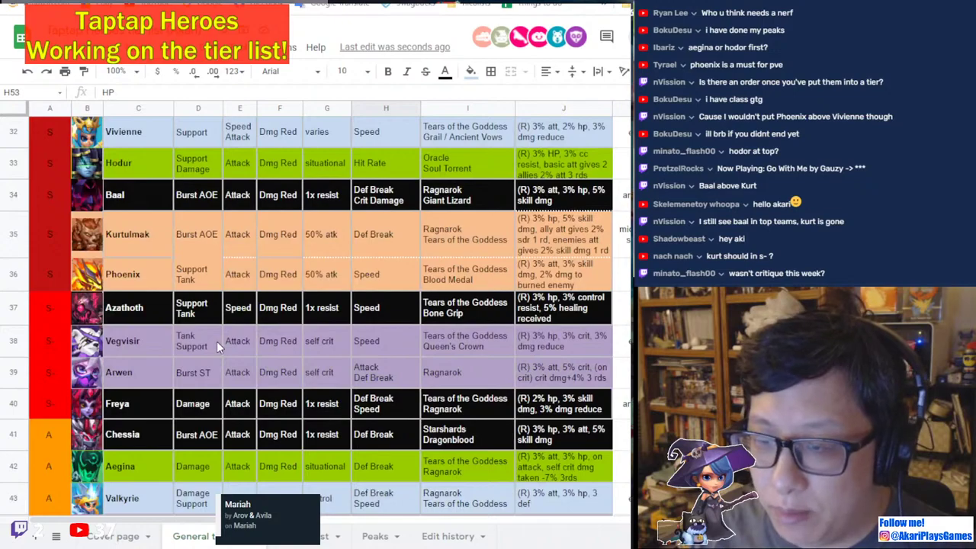
scroll(217, 341, up, 1)
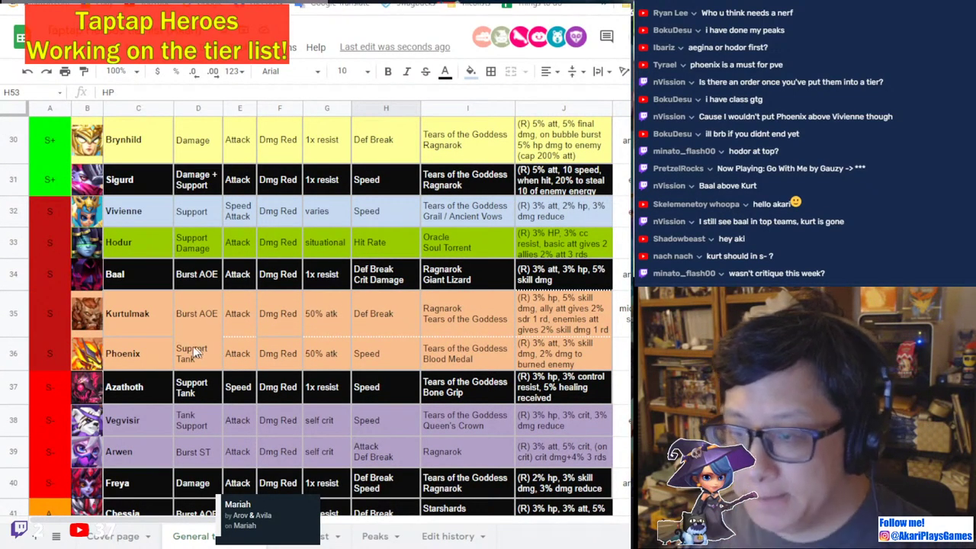
click(25, 355)
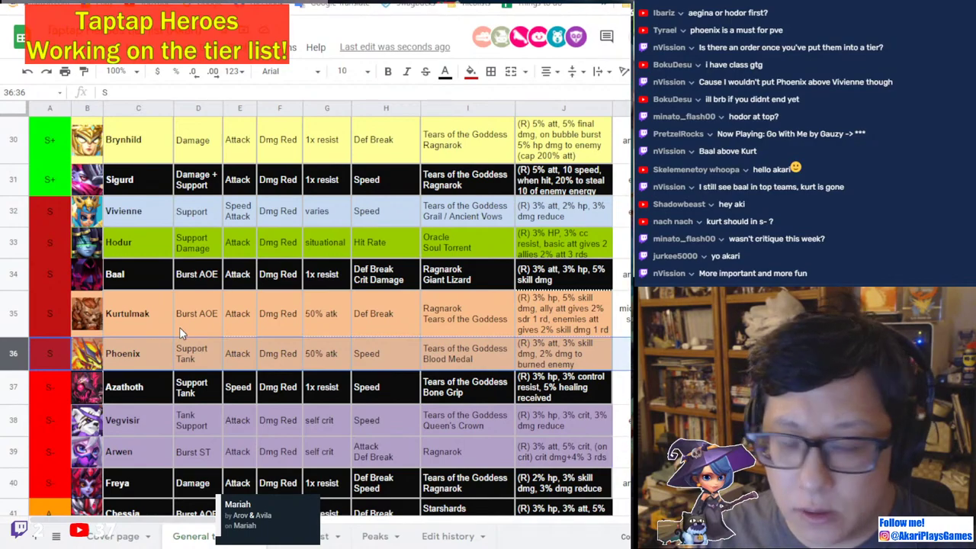
click(97, 315)
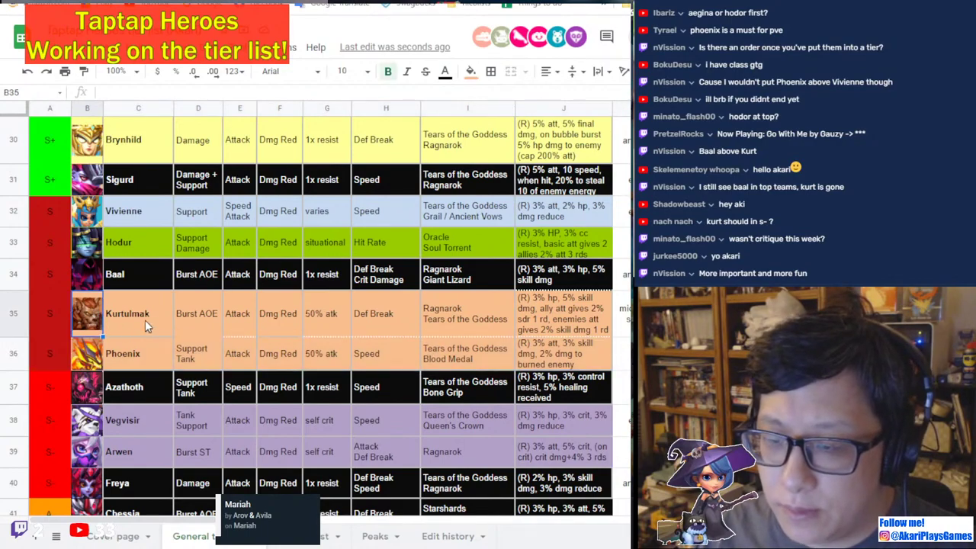
click(134, 317)
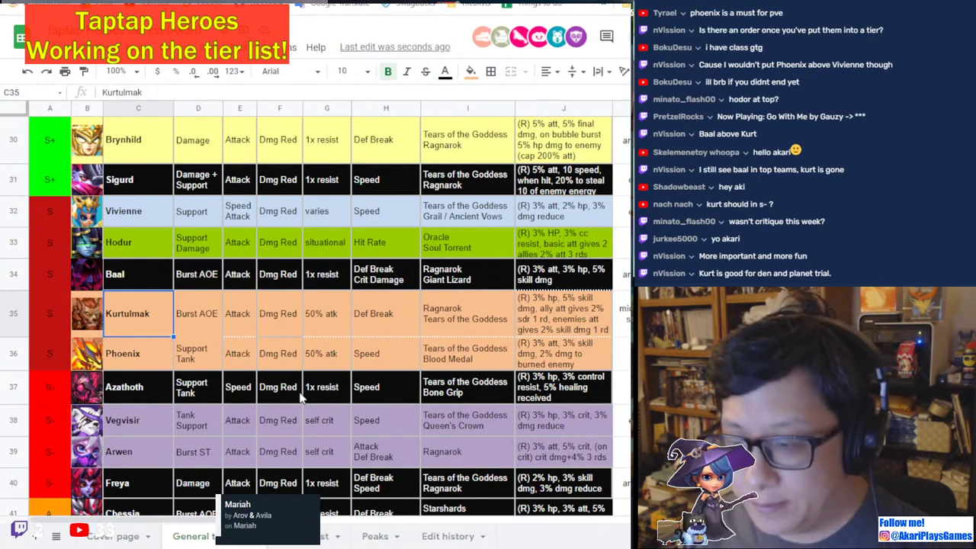
scroll(300, 390, down, 1)
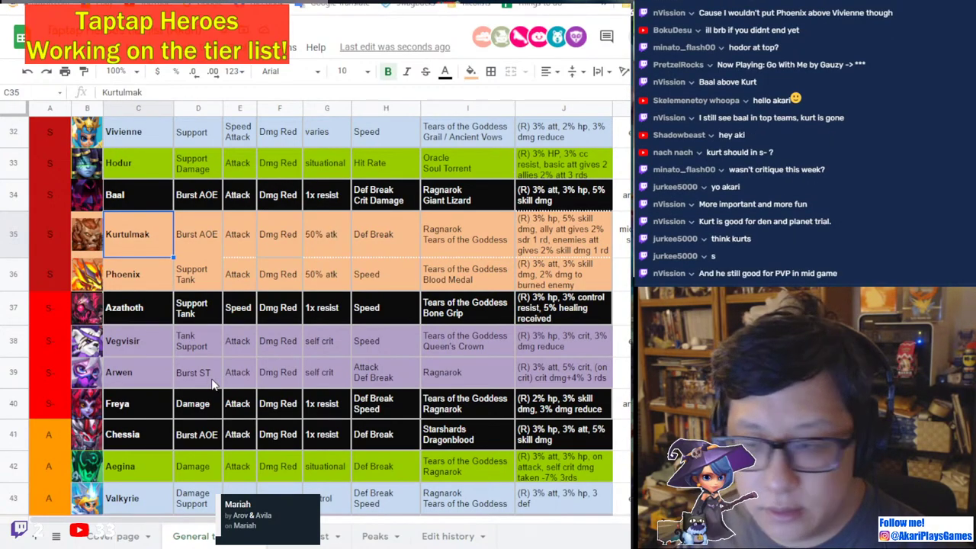
scroll(213, 385, up, 2)
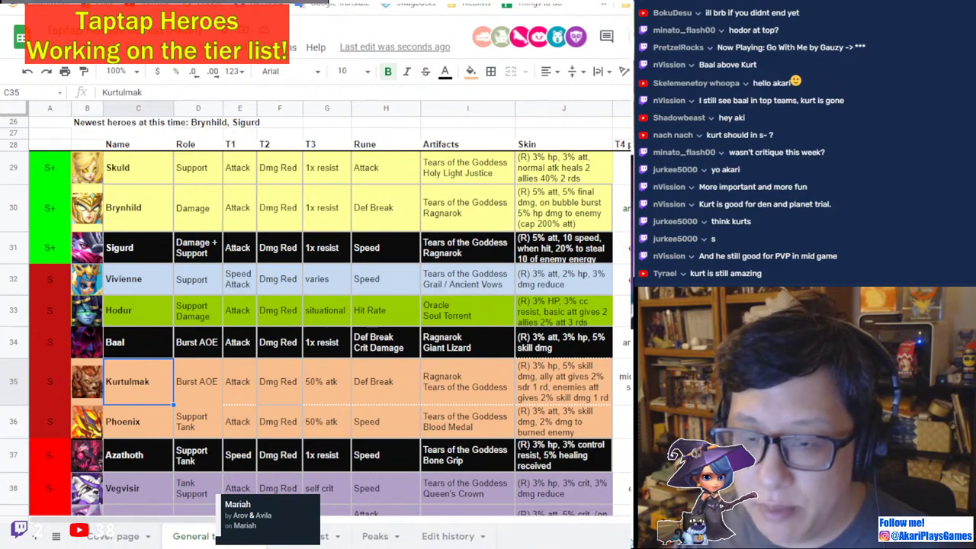
Set Hodur's T4 priority to mid.
click(293, 381)
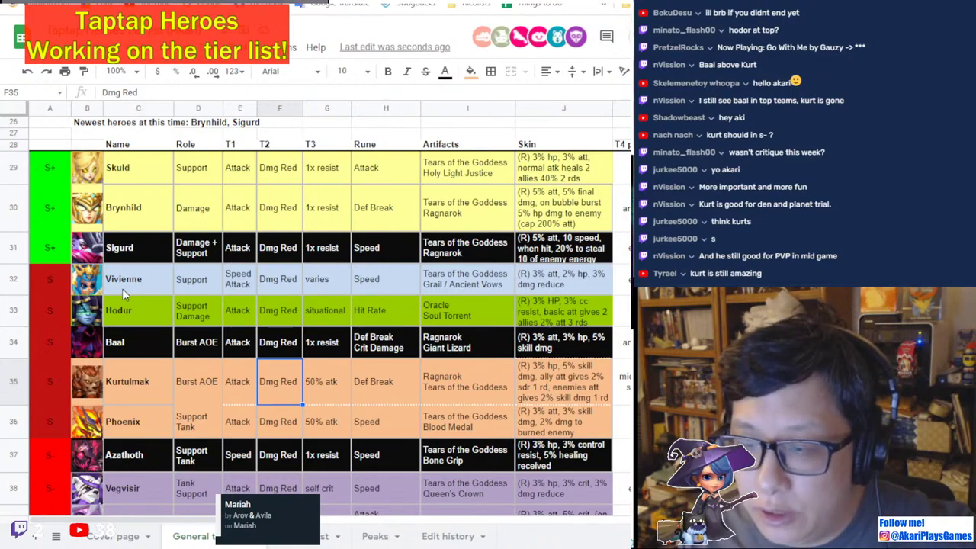
click(622, 312)
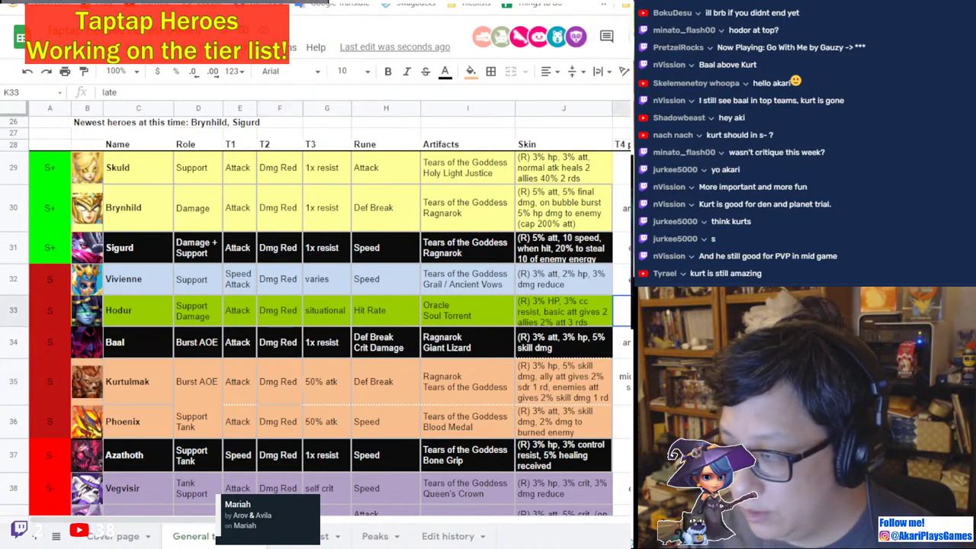
text(mid)
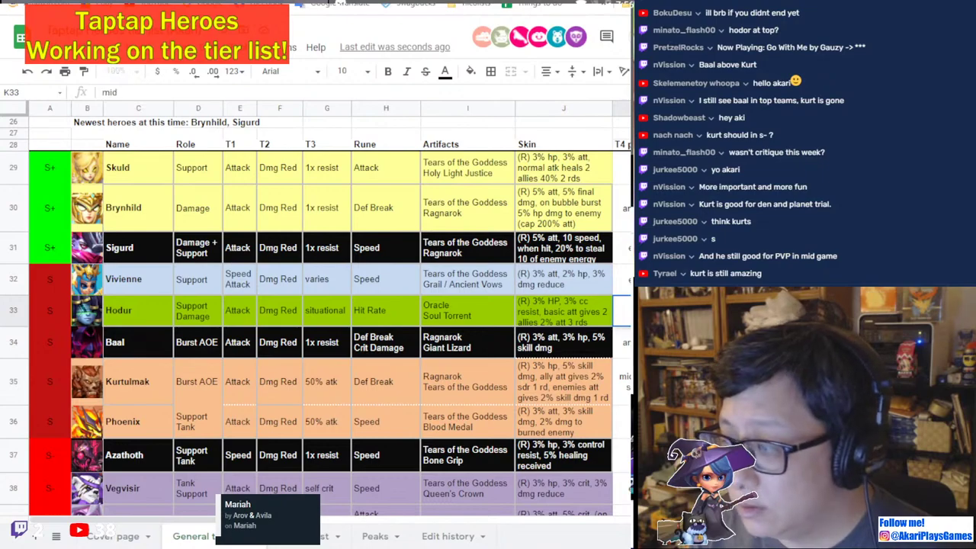
click(500, 368)
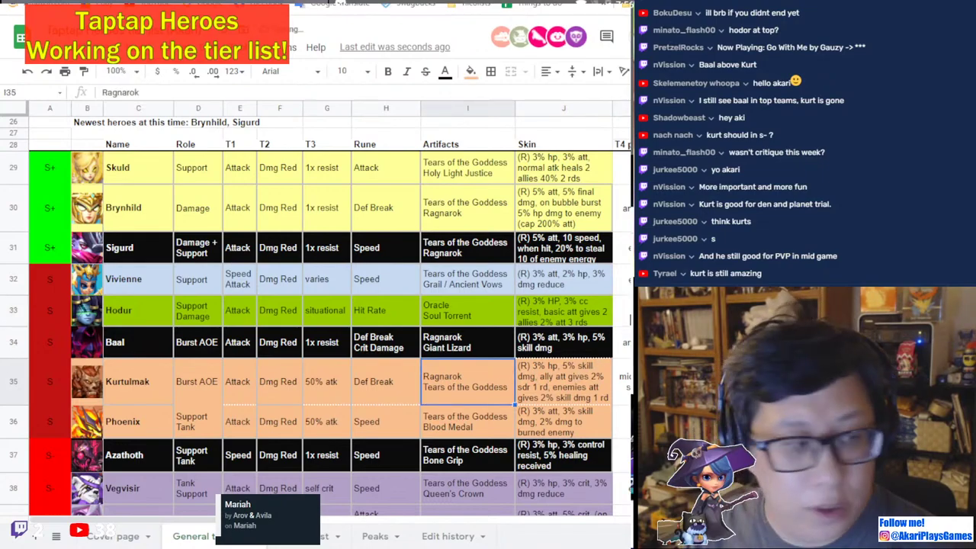
Check Vivienne's T4 priority alongside the priorities and notes of the neighbouring S tier heroes.
click(623, 279)
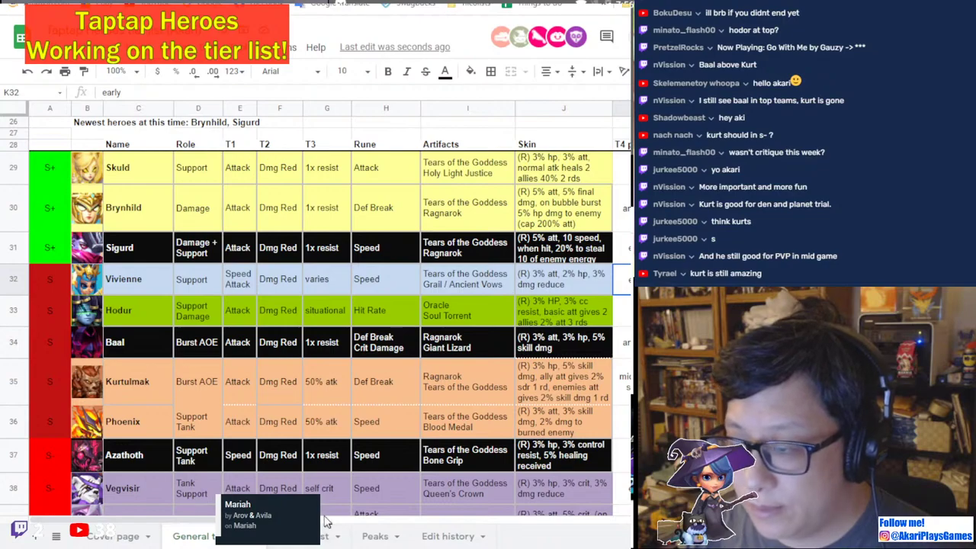
scroll(342, 519, right, 3)
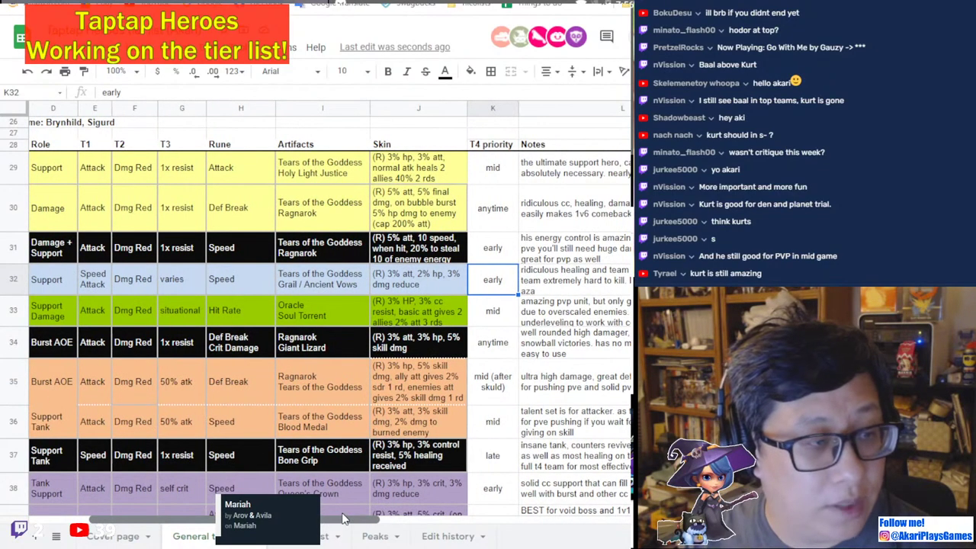
scroll(342, 520, left, 3)
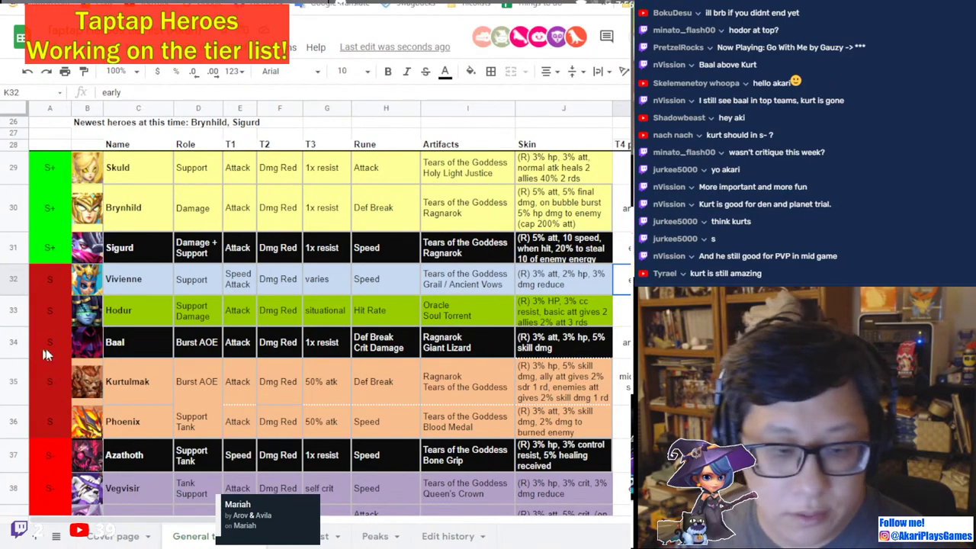
scroll(260, 458, down, 4)
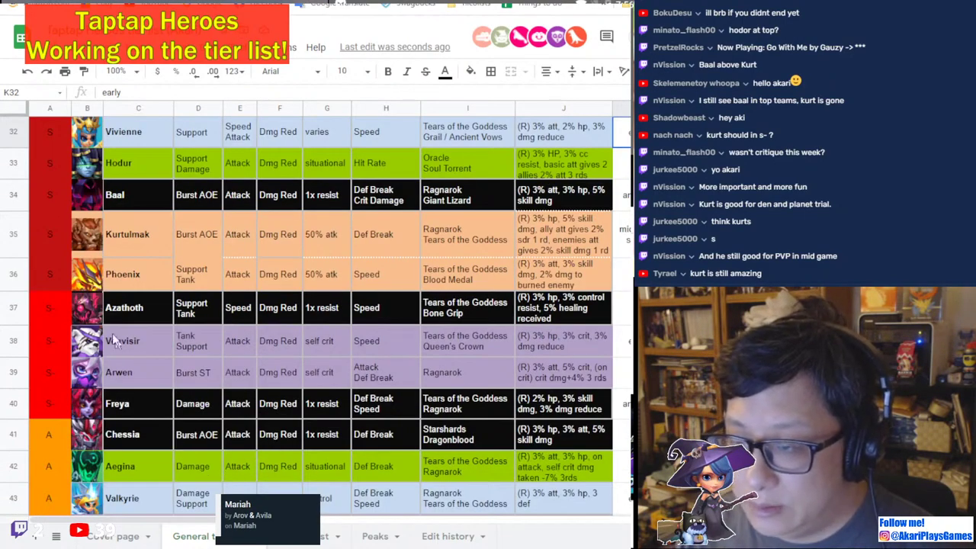
Move Azathoth's row below Arwen within the S- tier of the general list.
scroll(67, 335, down, 2)
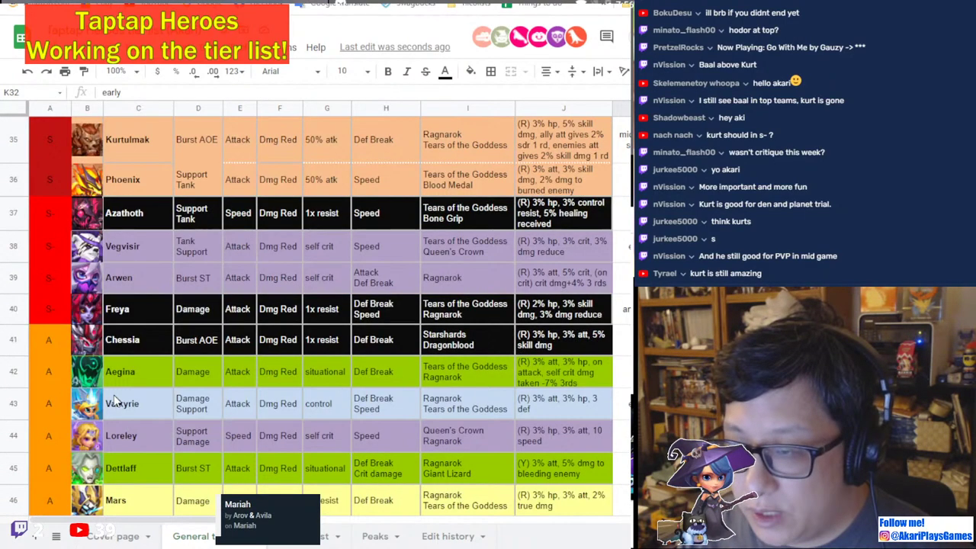
click(10, 213)
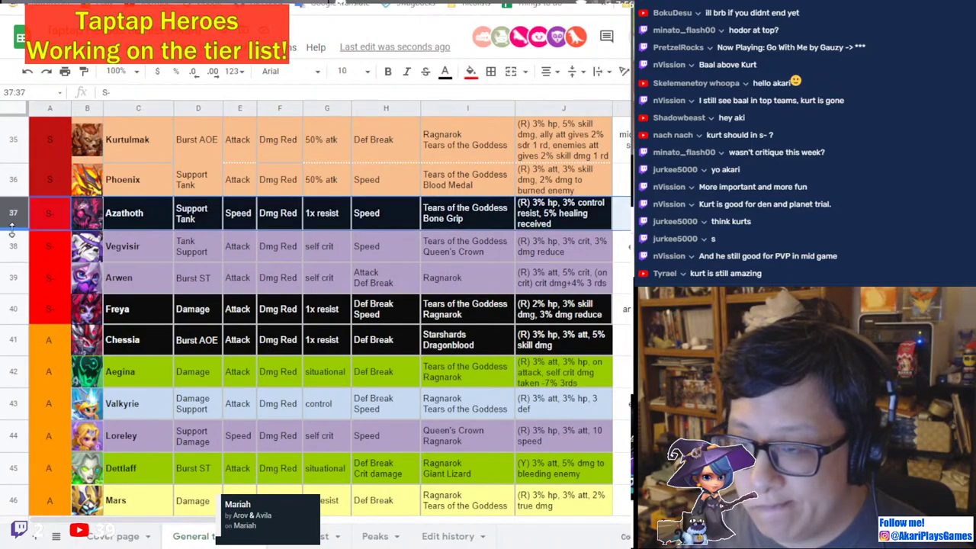
drag(10, 214, 3, 280)
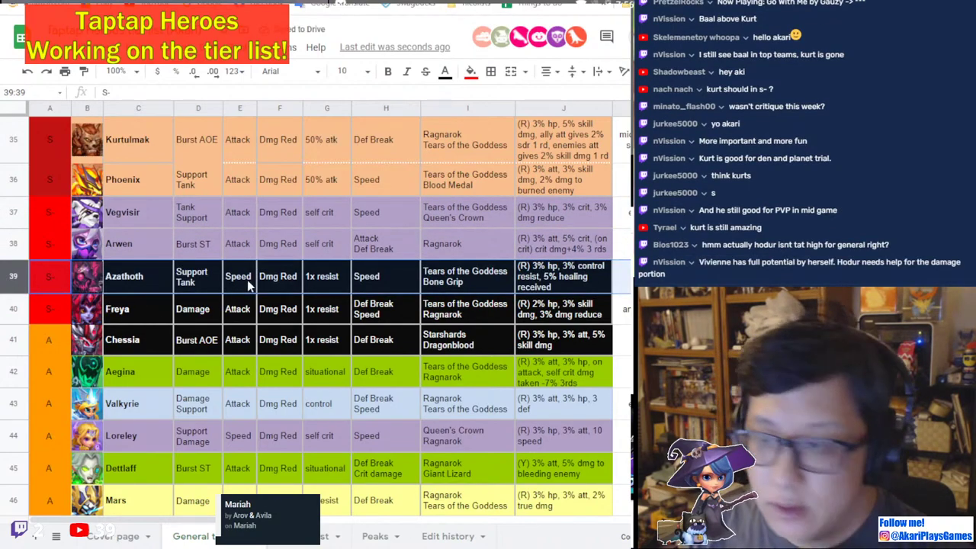
Reorder the S tier so Hodur sits at its end, directly below Kurtulmak and Phoenix.
scroll(247, 280, up, 3)
click(5, 312)
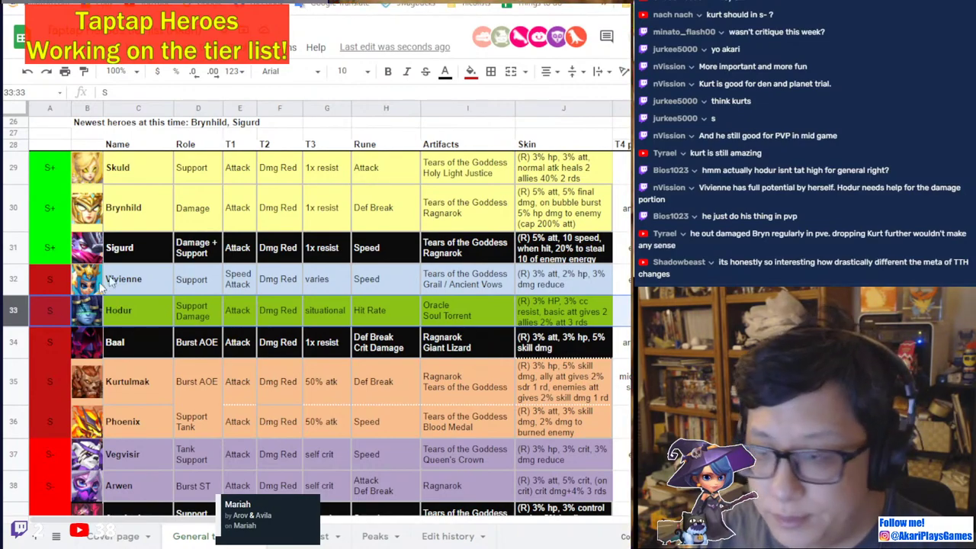
click(238, 370)
click(9, 311)
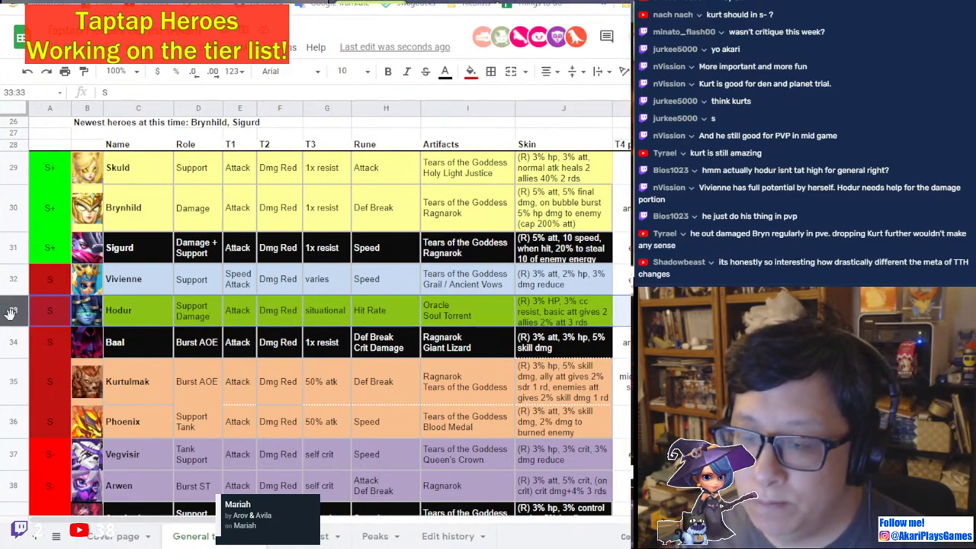
drag(4, 309, 20, 383)
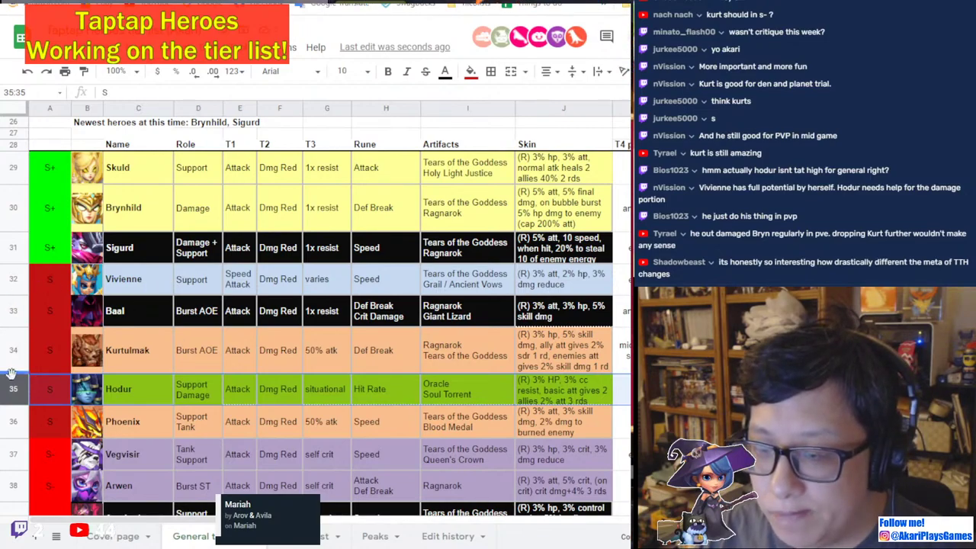
click(13, 421)
drag(13, 424, 14, 392)
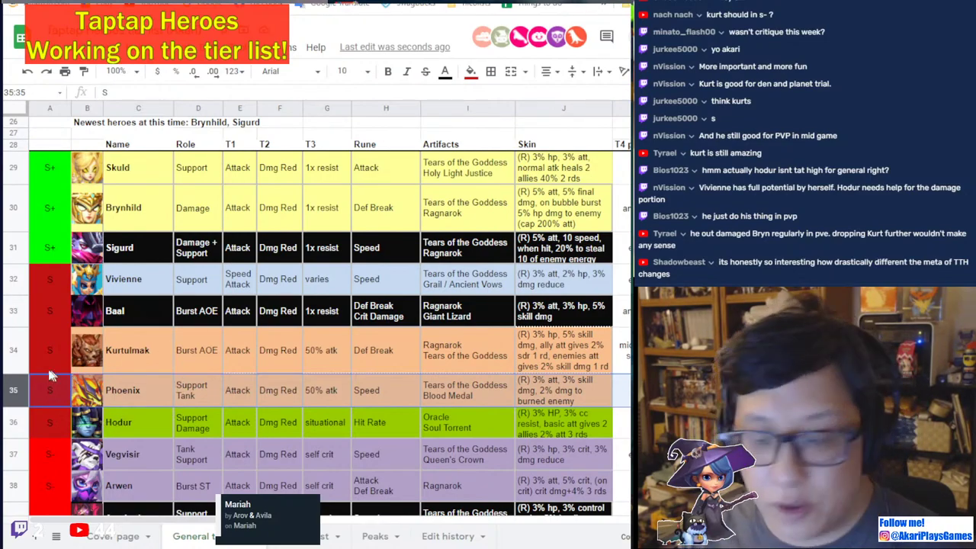
Move Freya's row above Azathoth in the S- tier.
scroll(182, 372, down, 3)
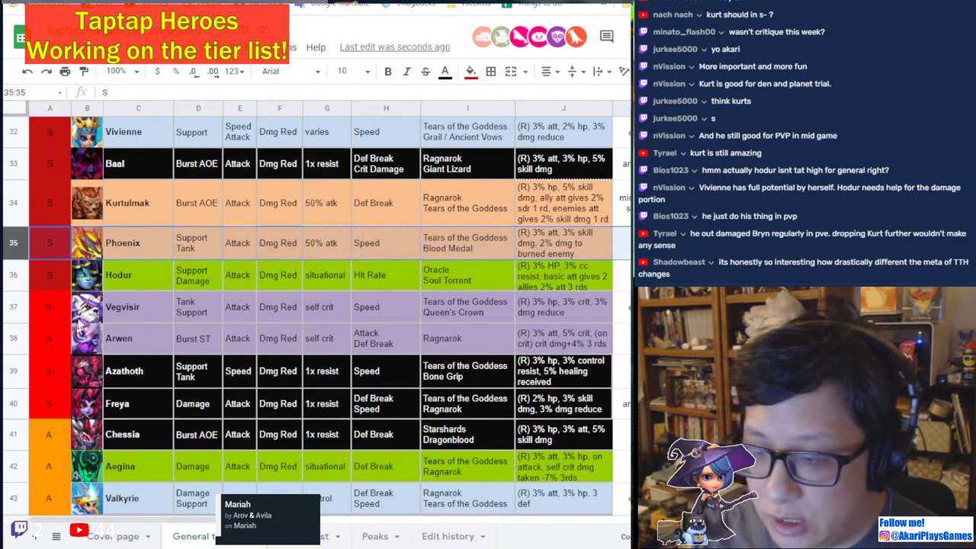
click(15, 402)
drag(14, 403, 15, 370)
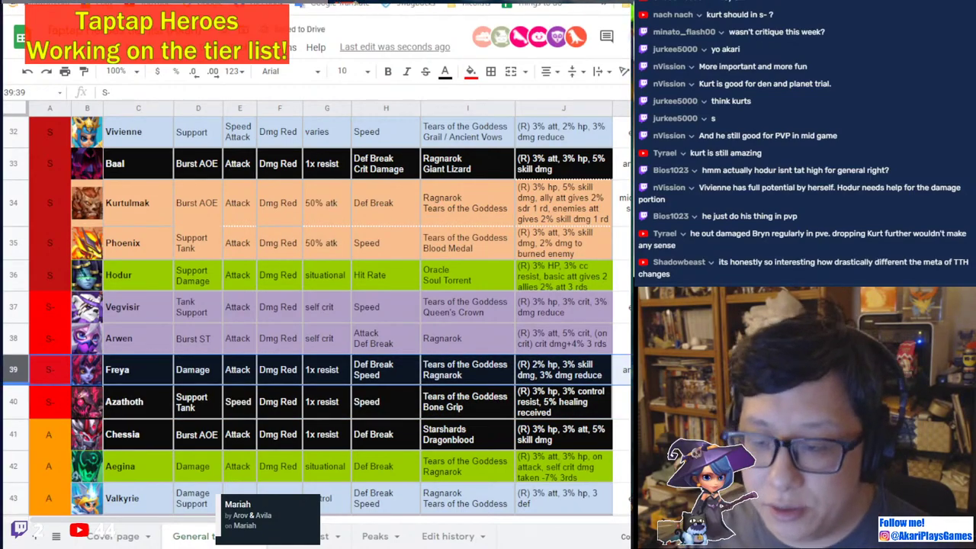
click(216, 399)
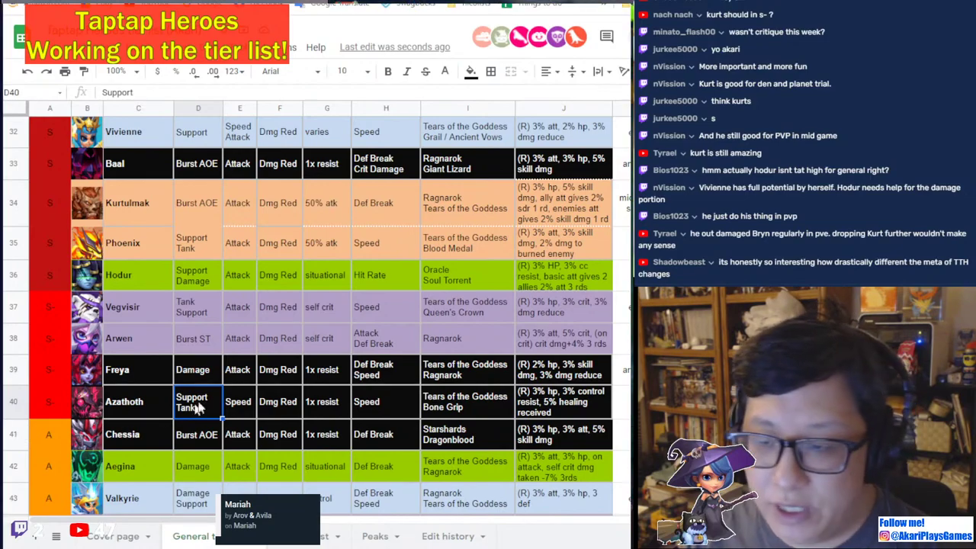
click(252, 416)
Move Wolf Rider's row to the start of the A tier, directly above Chessia.
scroll(202, 389, down, 6)
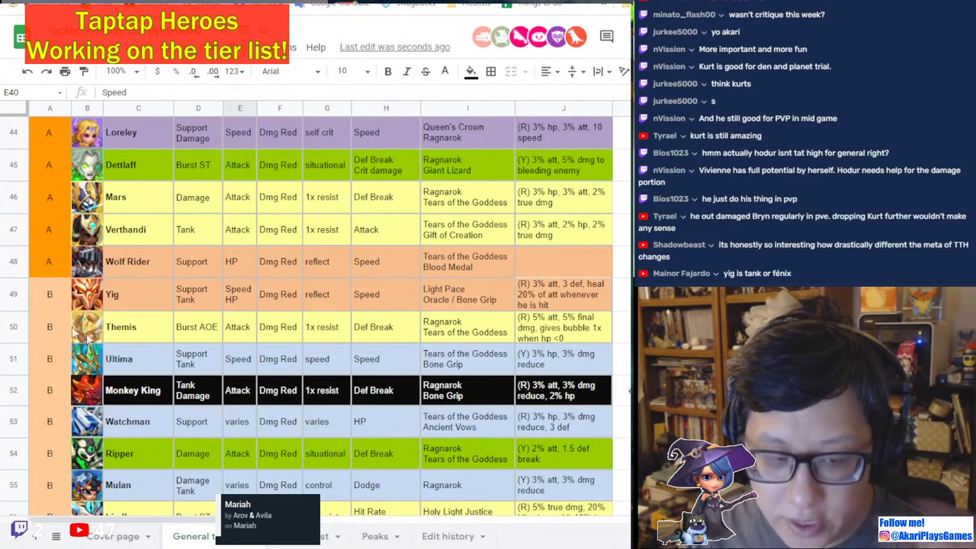
scroll(240, 389, up, 2)
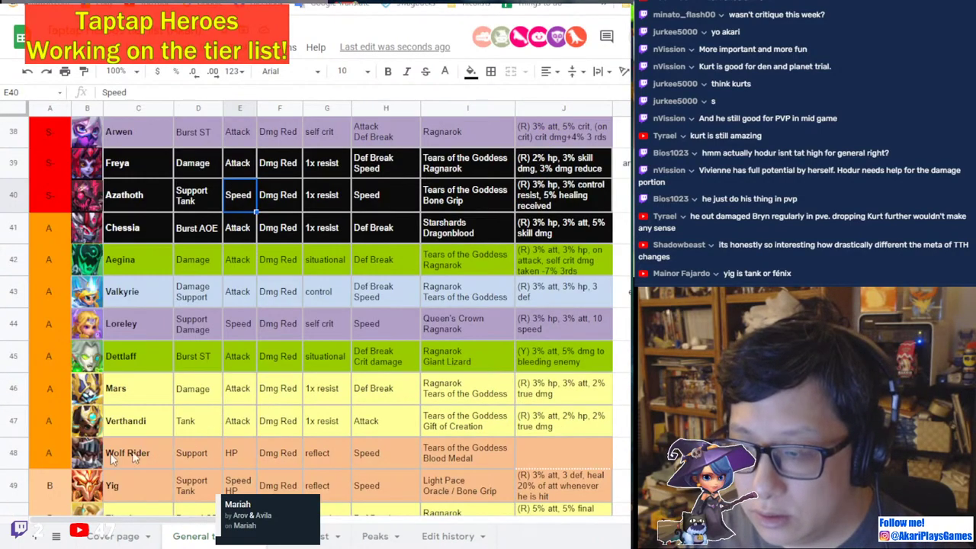
click(14, 453)
drag(14, 454, 9, 288)
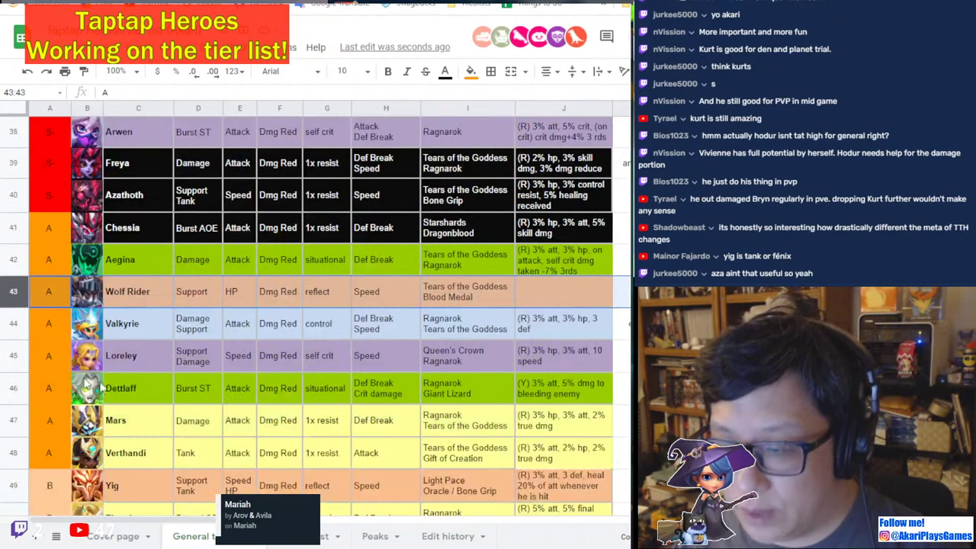
drag(12, 291, 12, 229)
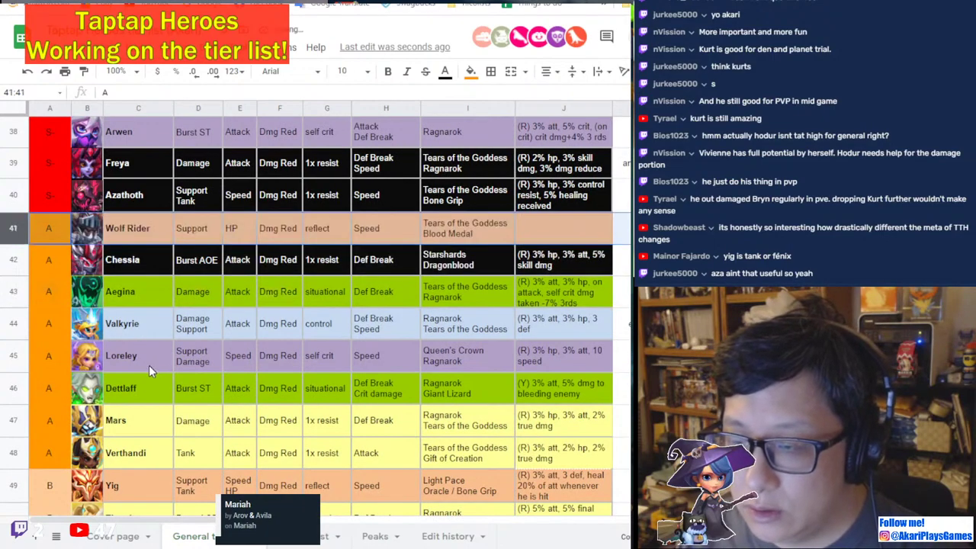
scroll(161, 379, up, 1)
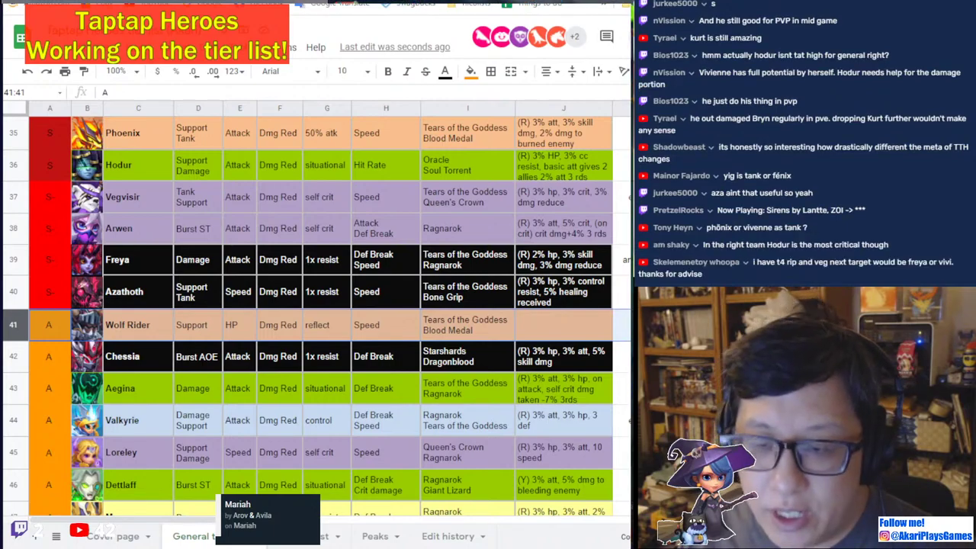
click(238, 386)
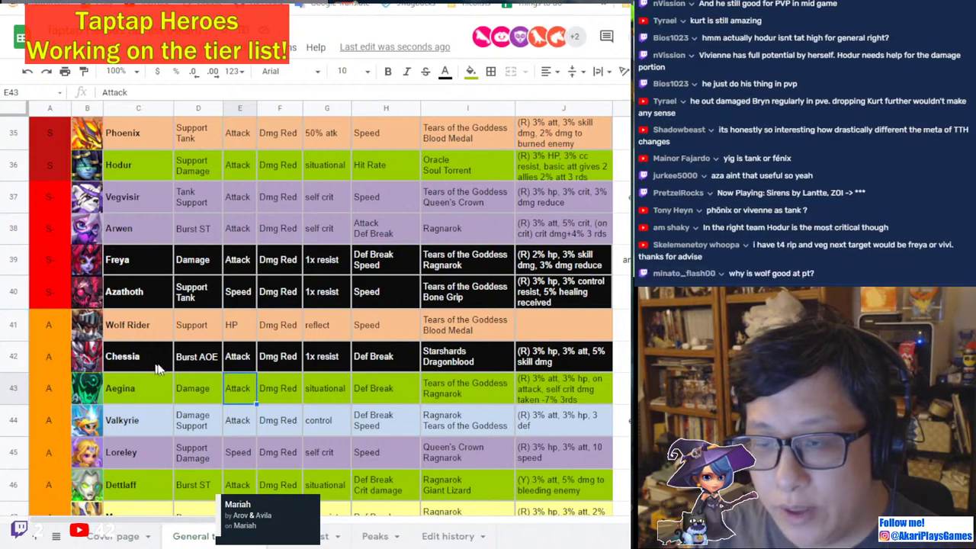
scroll(173, 371, up, 1)
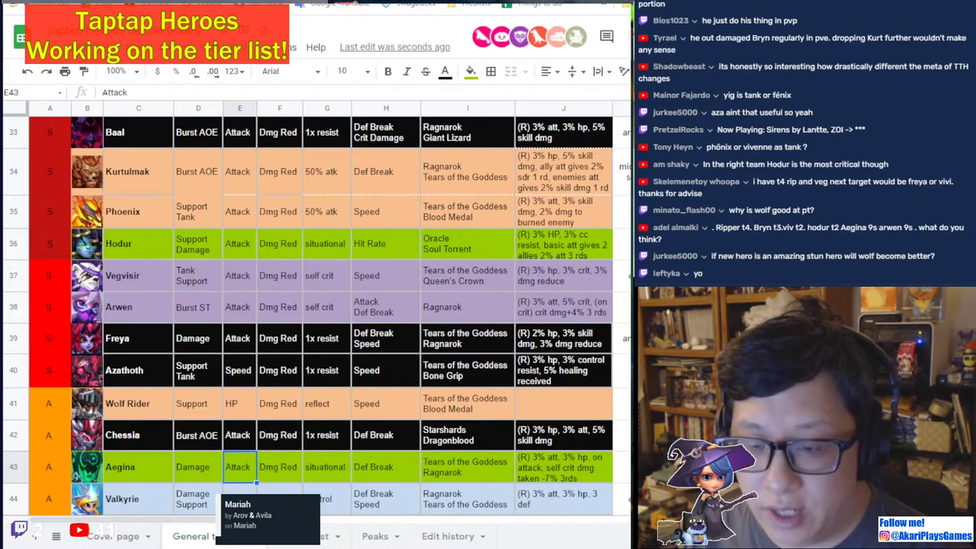
click(192, 307)
scroll(140, 332, up, 3)
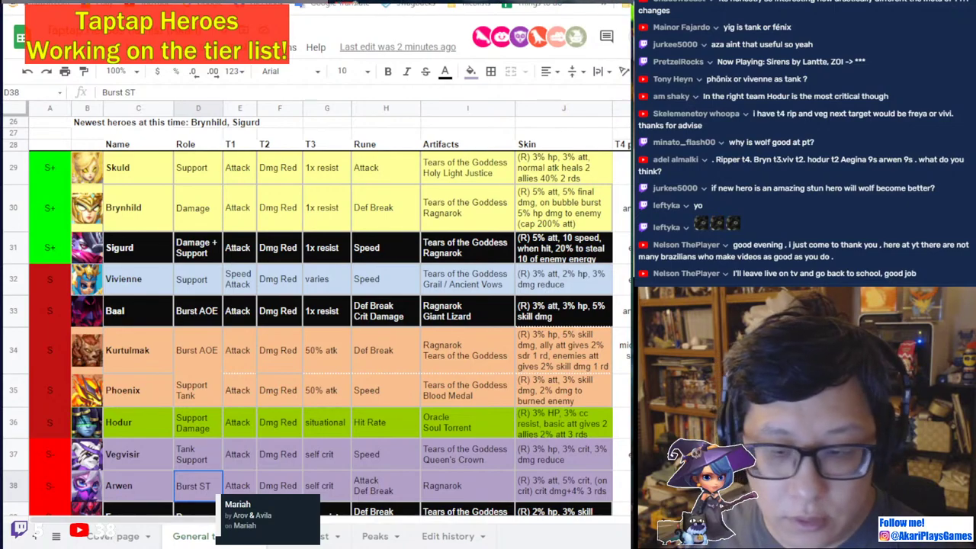
click(206, 389)
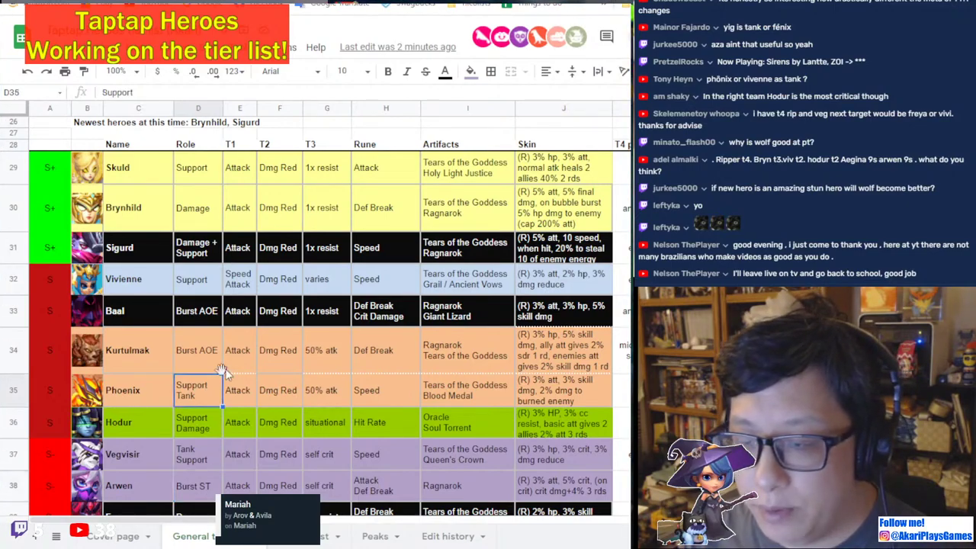
Move Ripper's row up directly below Verthandi and change its tier from B to A.
scroll(221, 378, down, 5)
scroll(183, 424, down, 4)
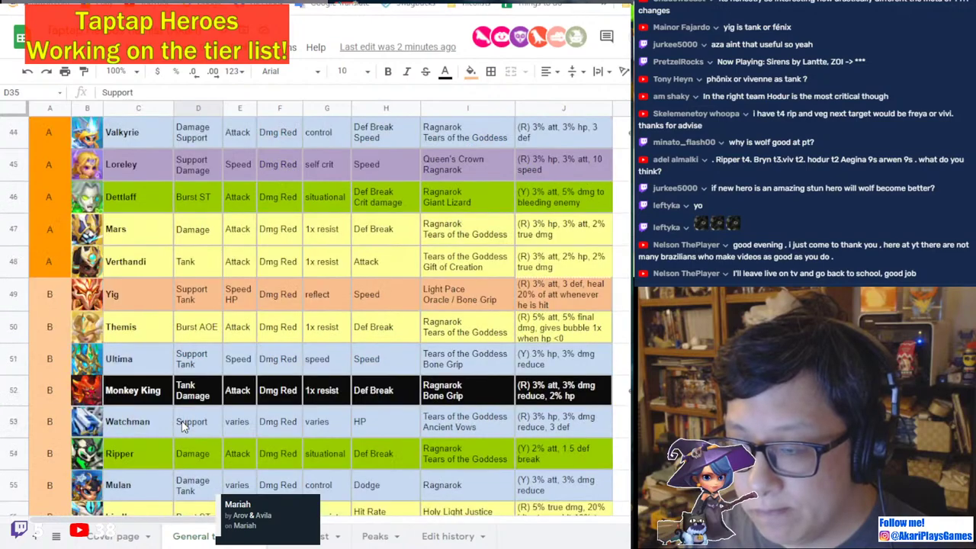
click(10, 357)
drag(10, 357, 3, 196)
click(53, 196)
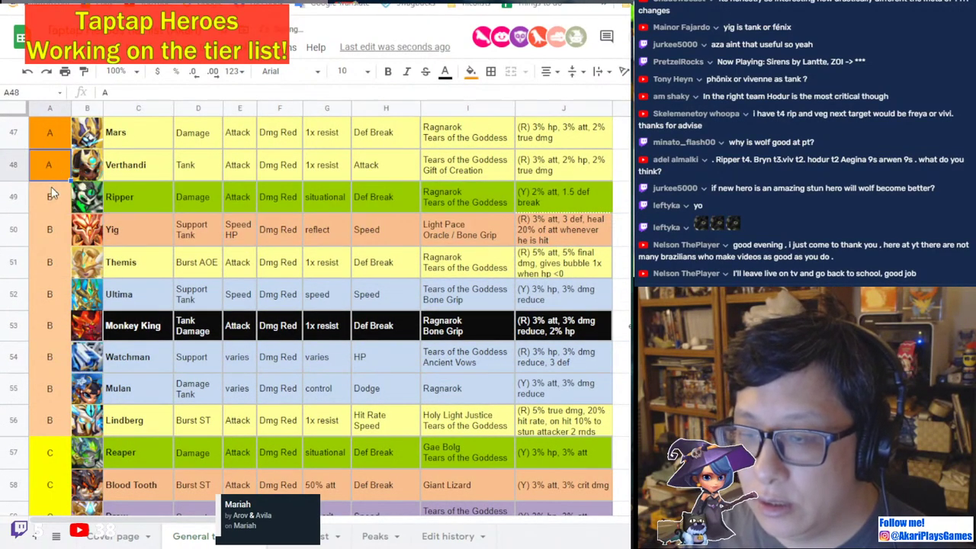
text(A)
scroll(205, 316, up, 1)
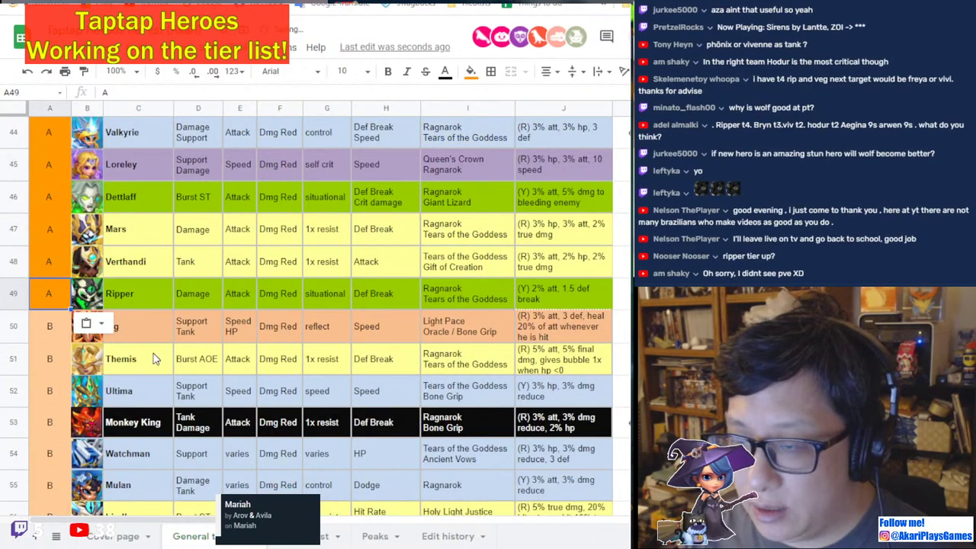
Rearrange the lower A tier rows so Ripper follows Dettlaff and Mars comes after Verthandi.
scroll(120, 372, up, 1)
drag(3, 394, 8, 324)
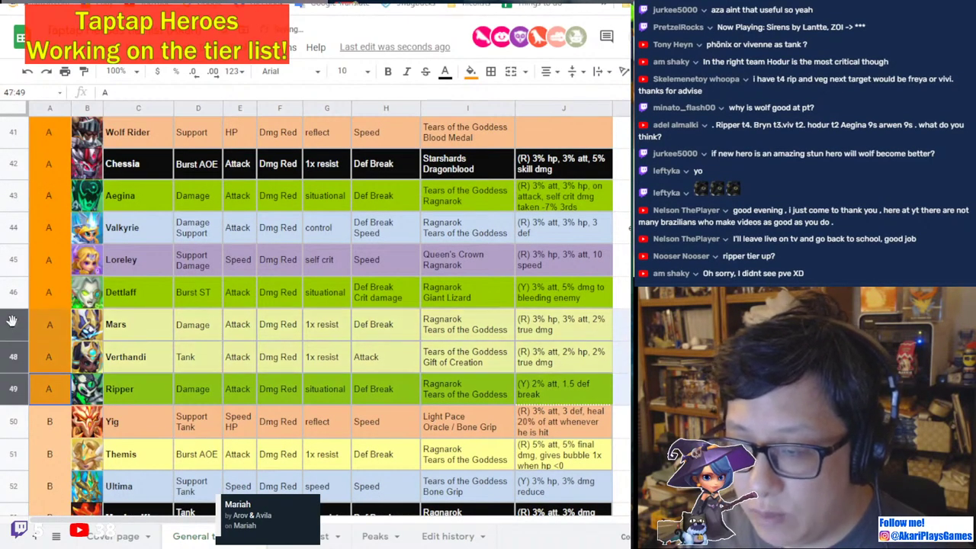
click(122, 391)
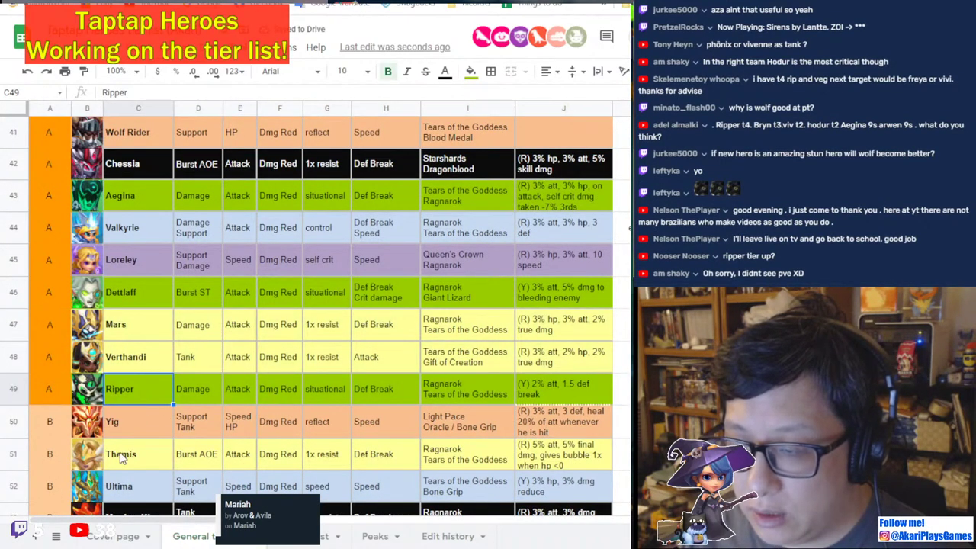
click(13, 391)
mouse_move(13, 389)
mouse_down()
mouse_move(9, 336)
mouse_move(23, 359)
mouse_move(15, 407)
mouse_up()
click(13, 356)
Copy Yig's B tier cell onto Mars's tier cell.
click(50, 424)
key(ctrl+c)
click(49, 389)
key(ctrl+v)
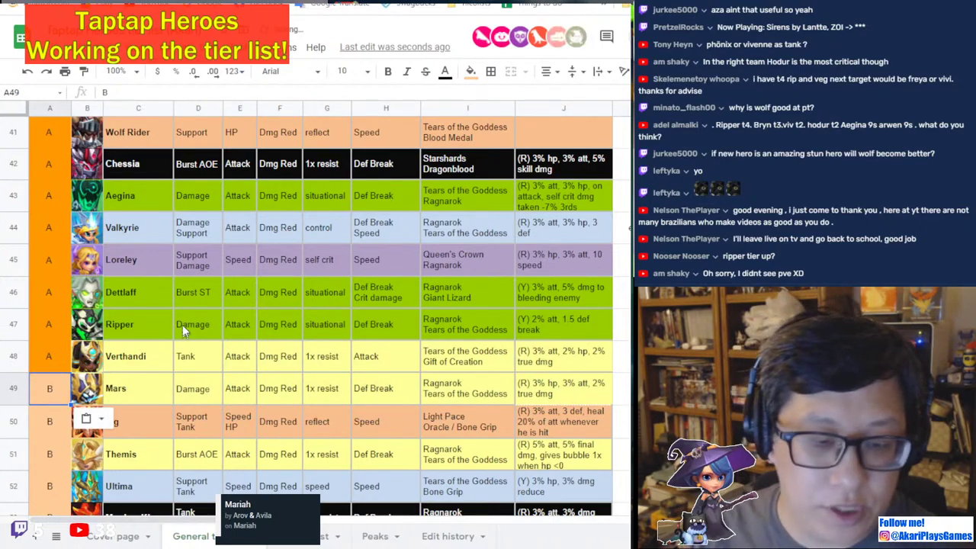
Move Verthandi's row above Ripper in the A tier, directly below Dettlaff.
click(183, 328)
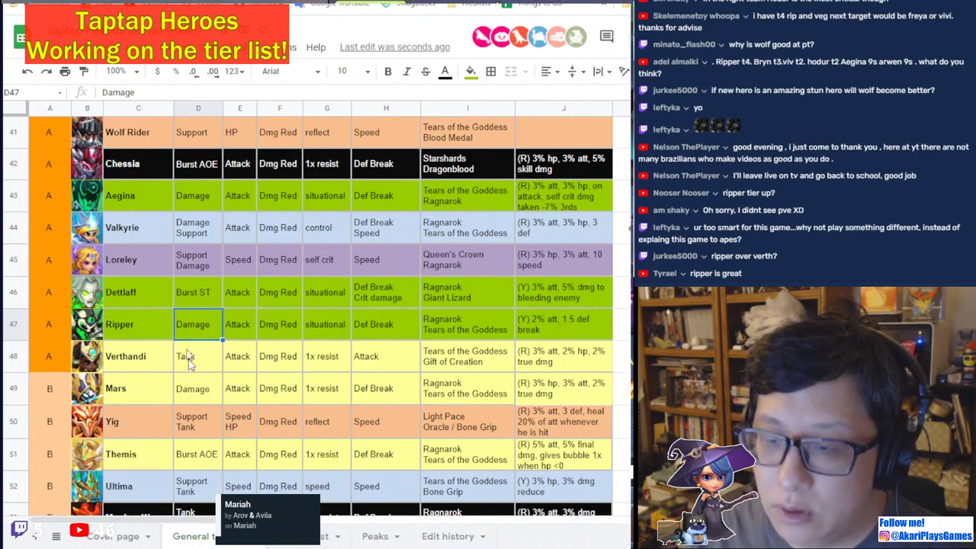
click(188, 386)
scroll(188, 382, up, 2)
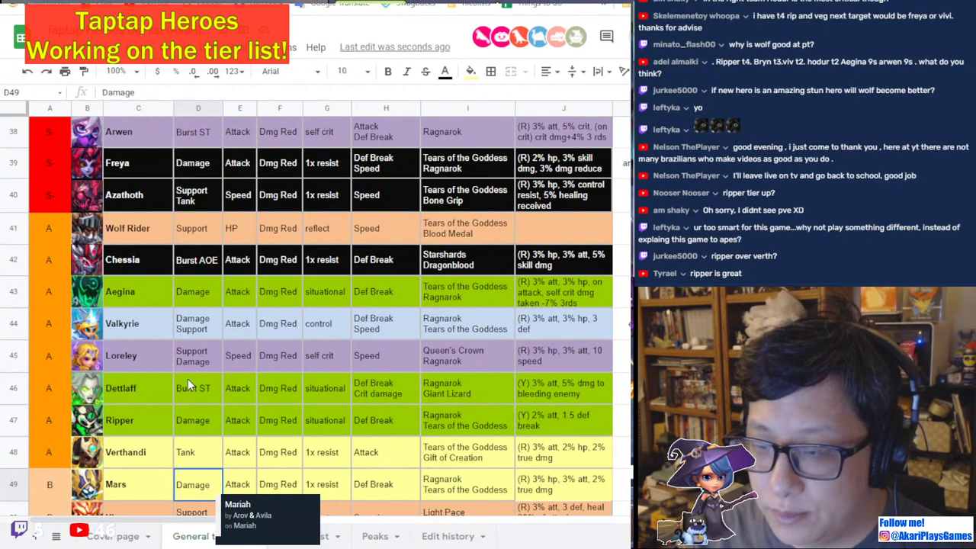
click(13, 420)
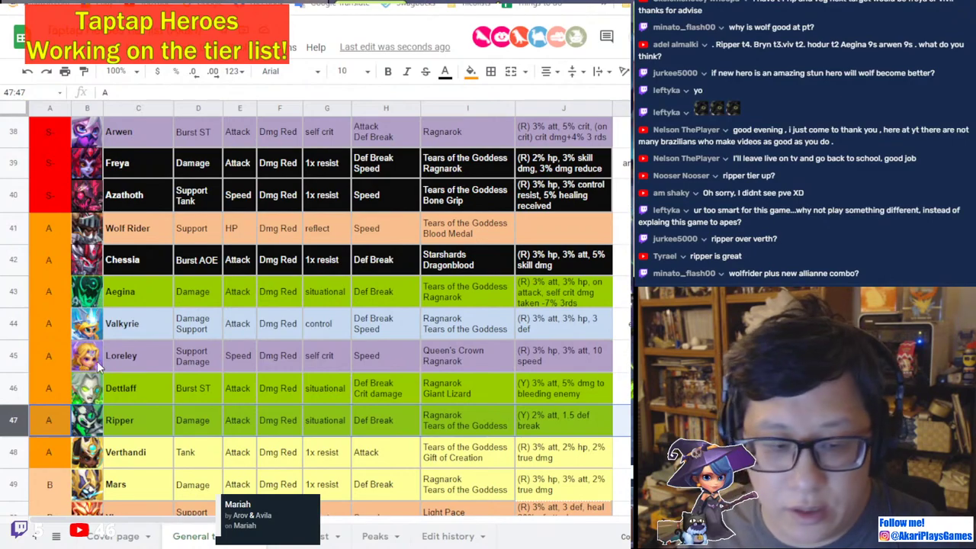
click(11, 453)
drag(10, 452, 15, 425)
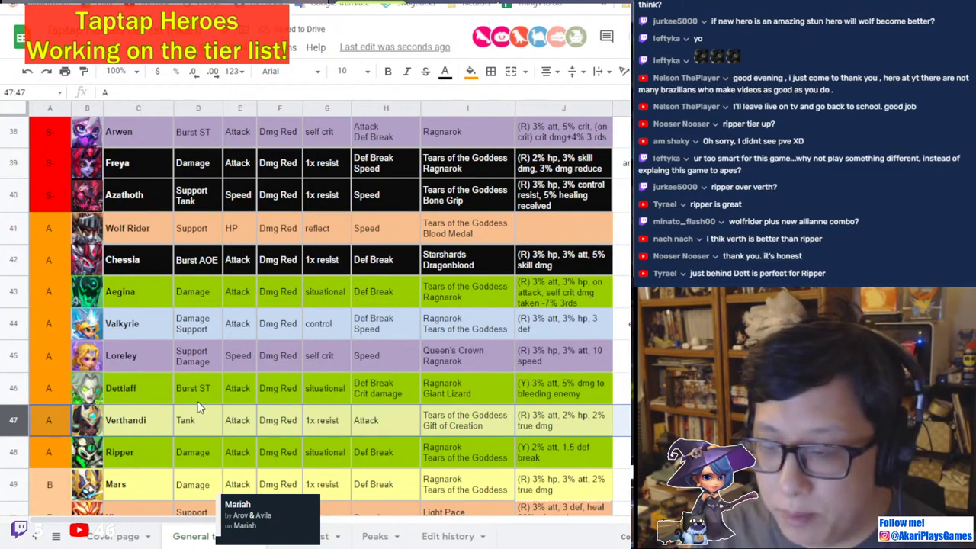
Move Monkey King and Mulan to the start of the B tier, in that order, above Mars.
scroll(209, 392, down, 1)
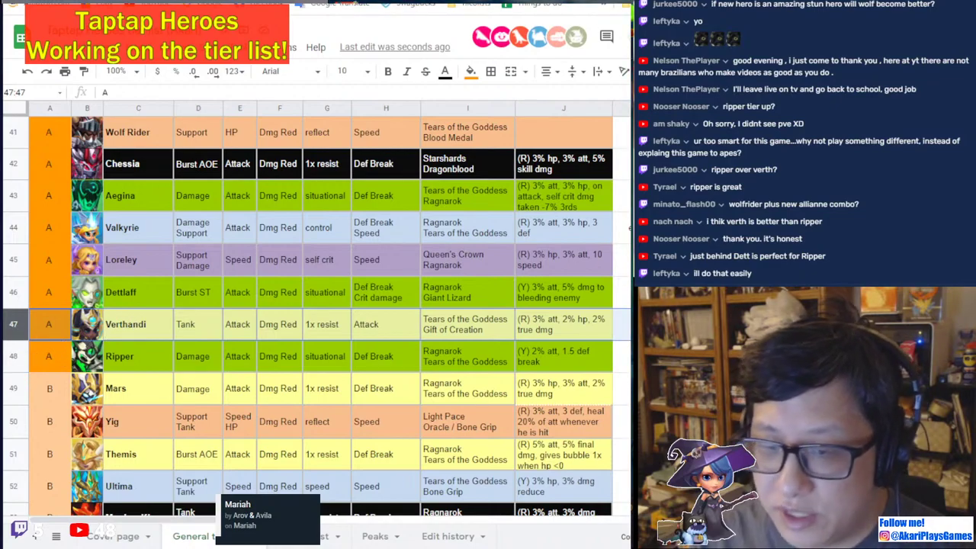
scroll(212, 354, down, 3)
scroll(212, 354, up, 1)
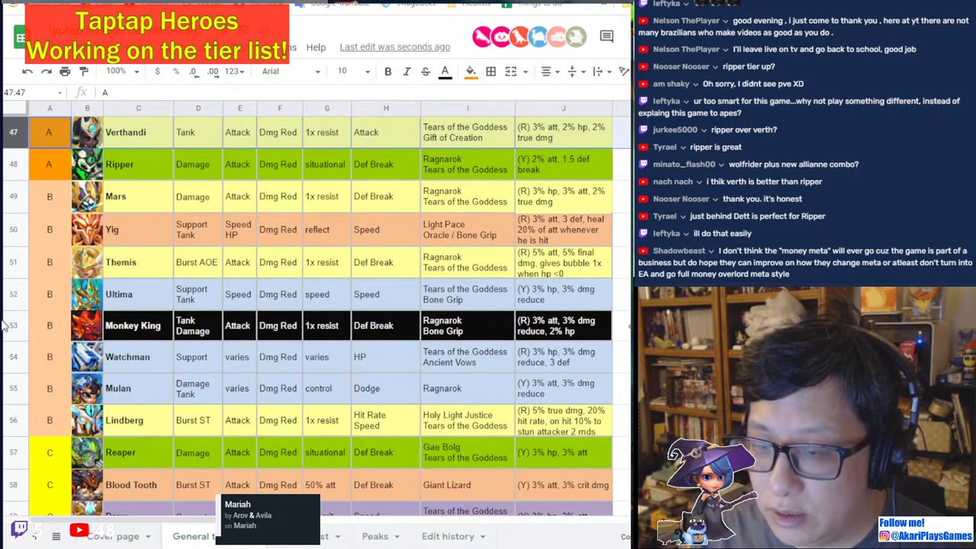
drag(14, 327, 14, 200)
drag(17, 302, 13, 233)
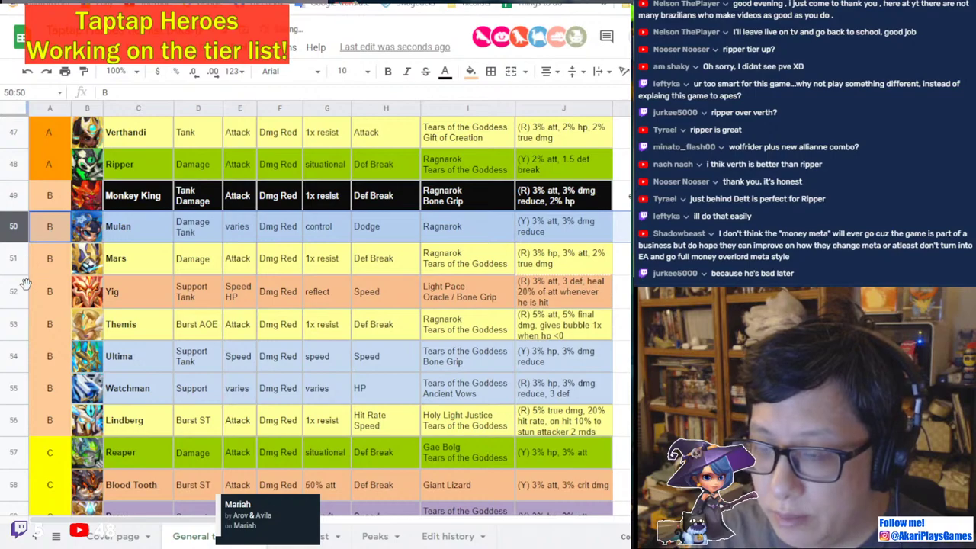
click(7, 324)
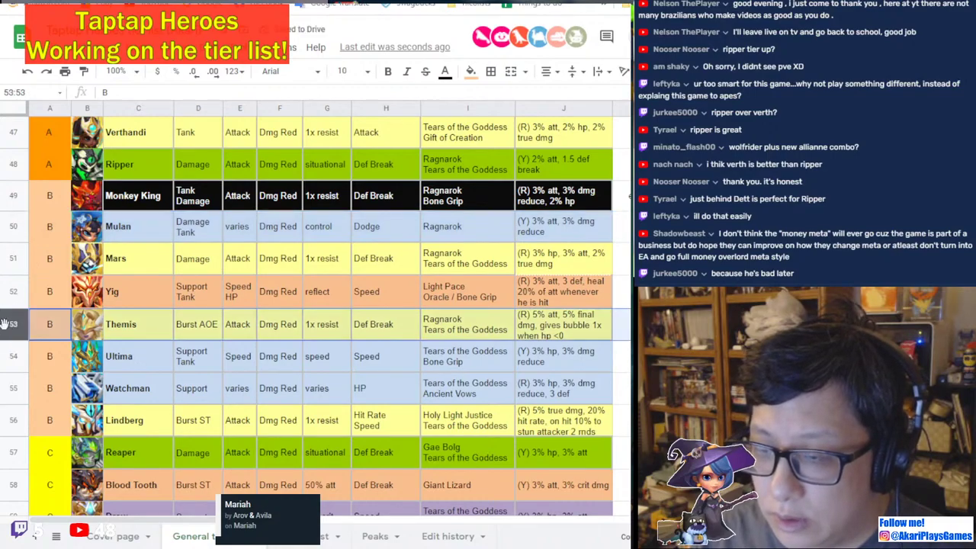
click(23, 364)
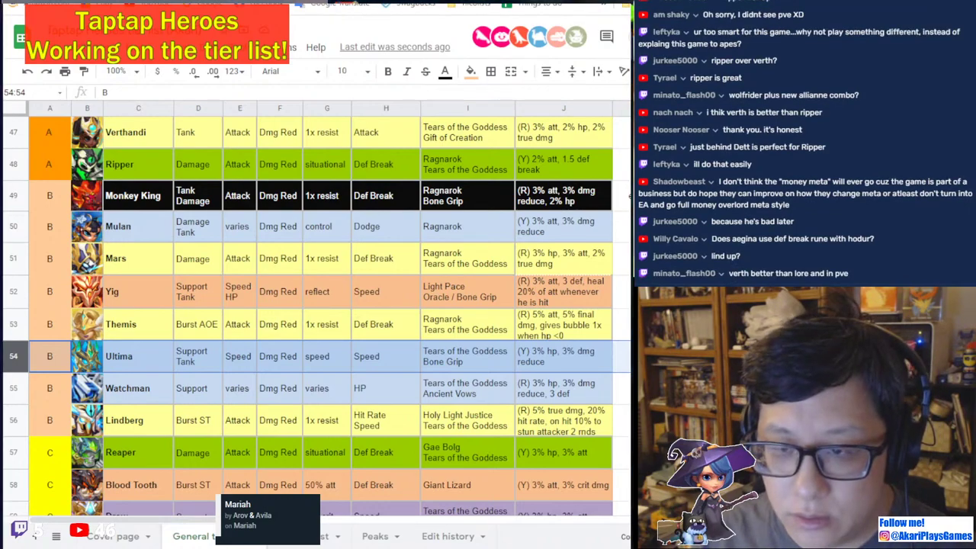
scroll(310, 412, up, 3)
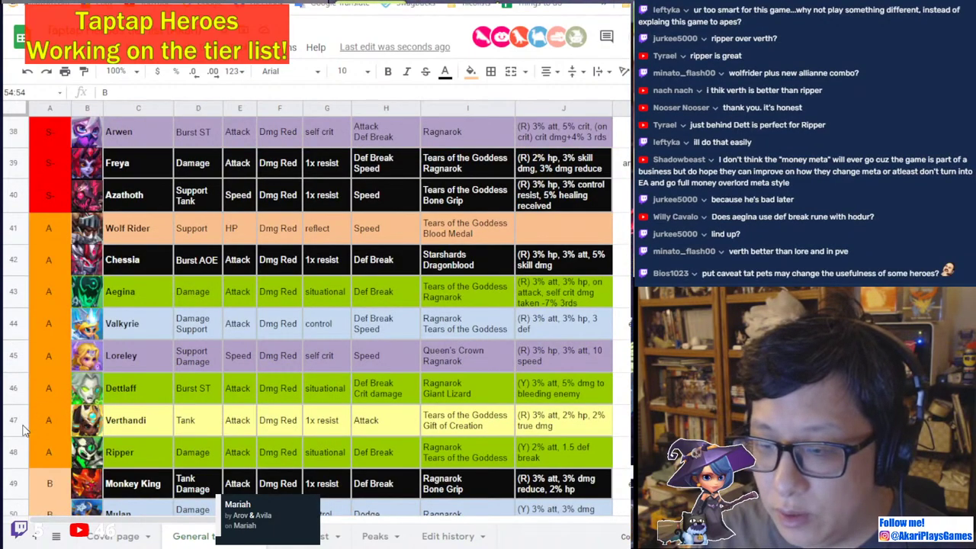
Add Speed as a second line below Def Break in Aegina's rune cell.
click(12, 417)
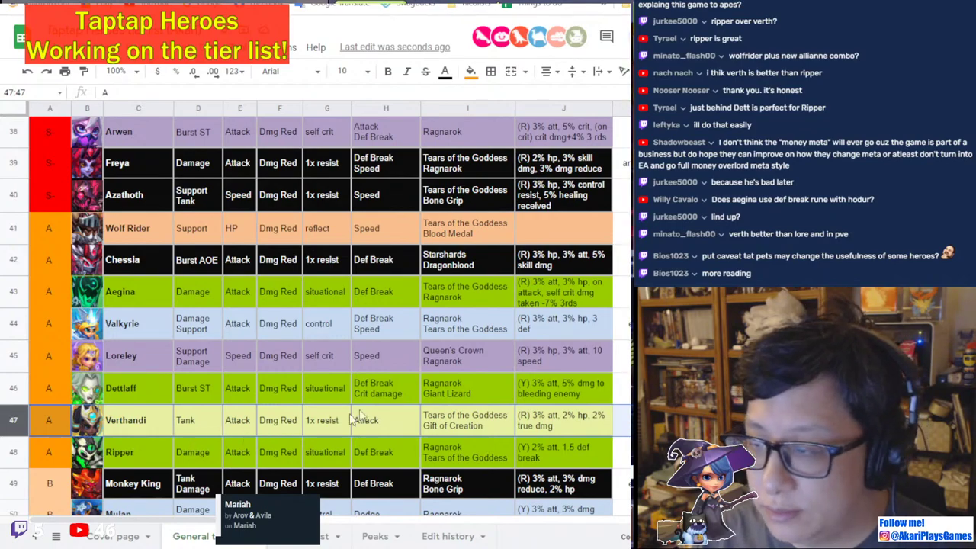
click(376, 297)
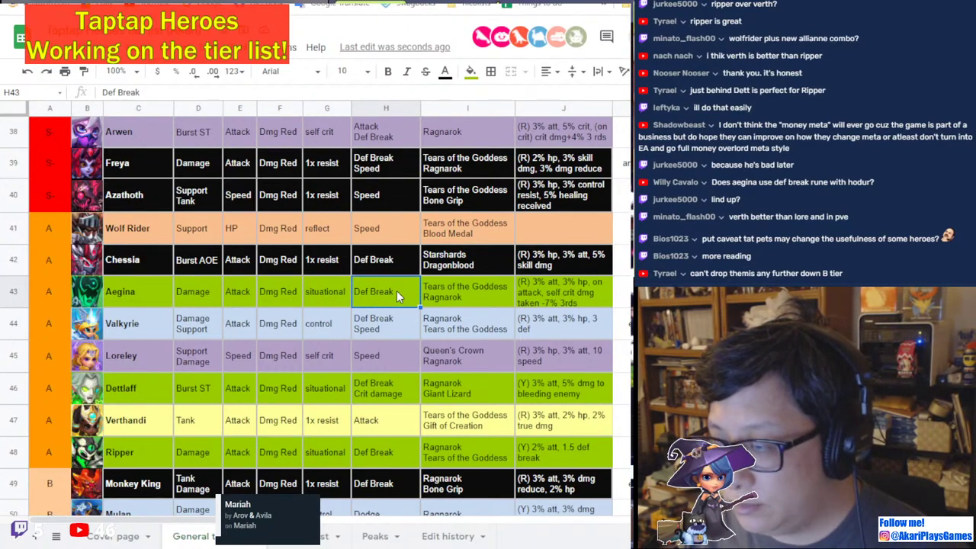
double_click(396, 291)
key(Return)
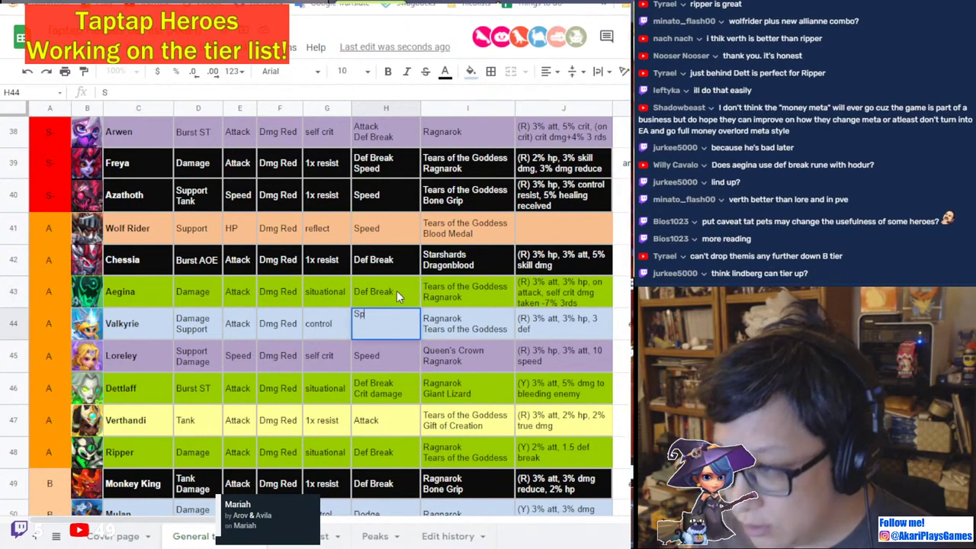
double_click(397, 291)
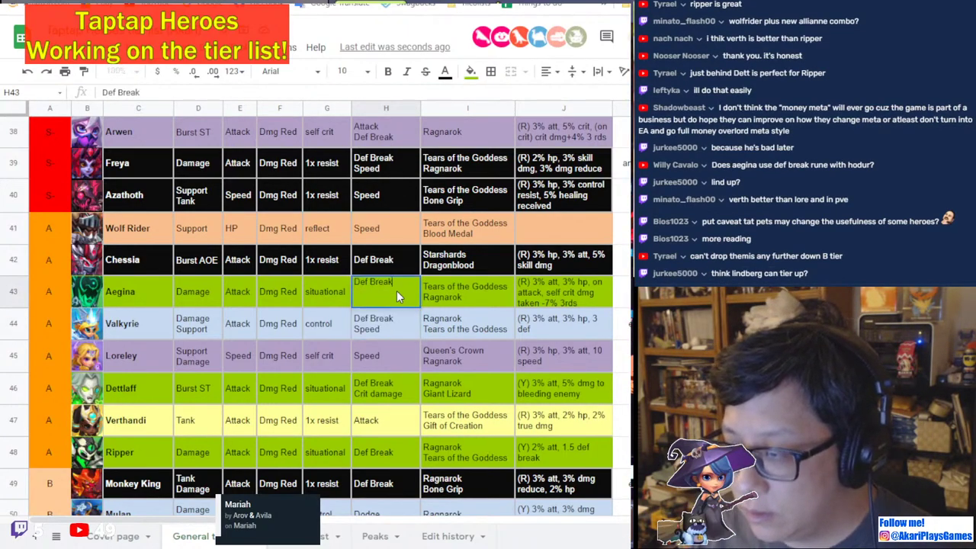
text(Speed)
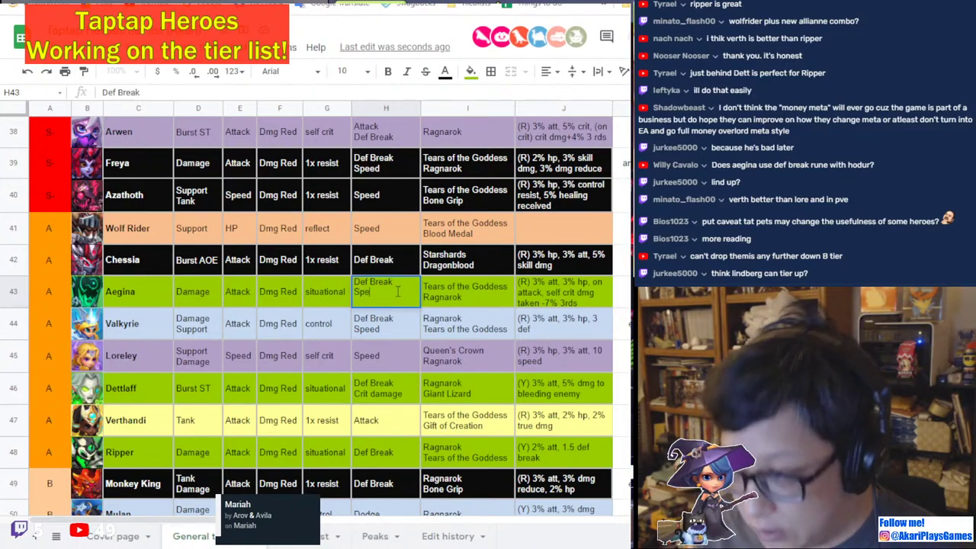
key(Return)
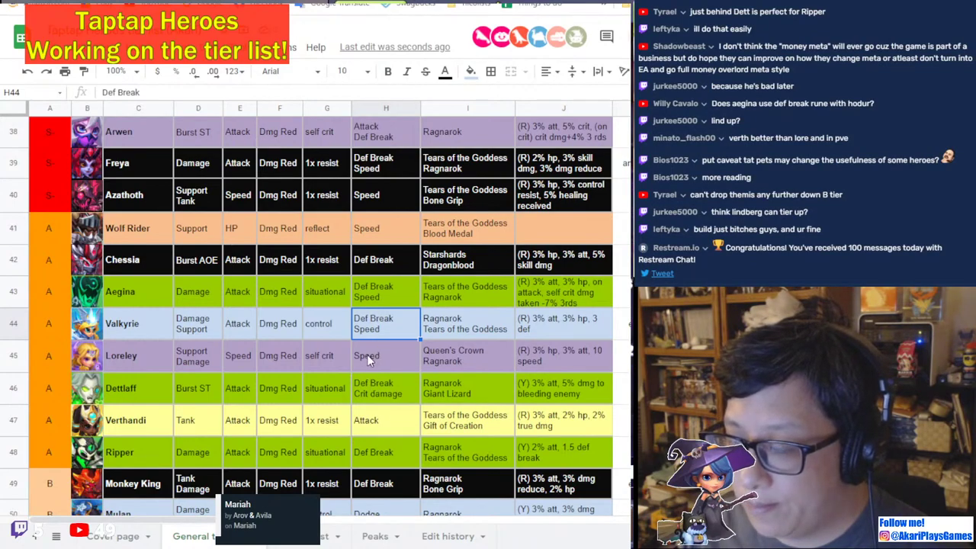
Add Def Break as a second line below Speed in Loreley's rune cell.
double_click(385, 367)
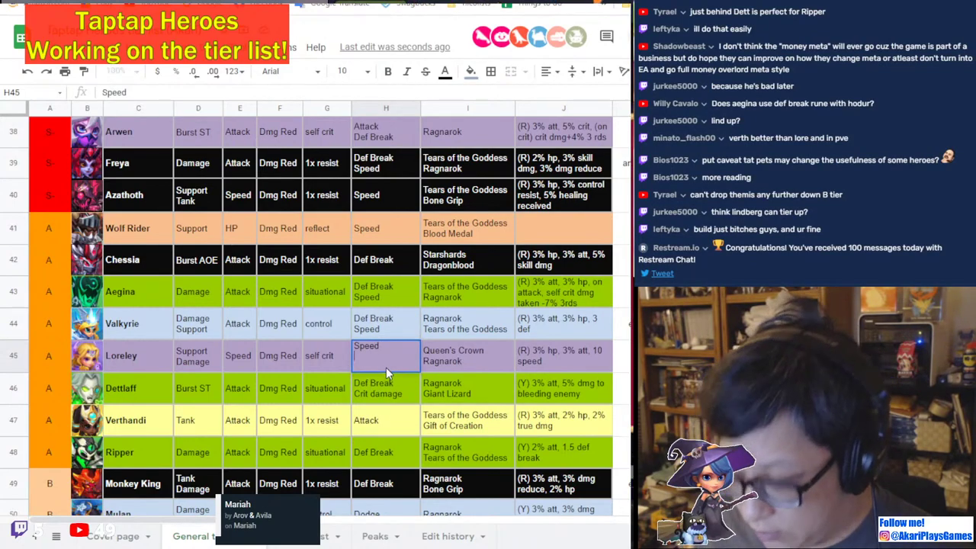
text(Def Br)
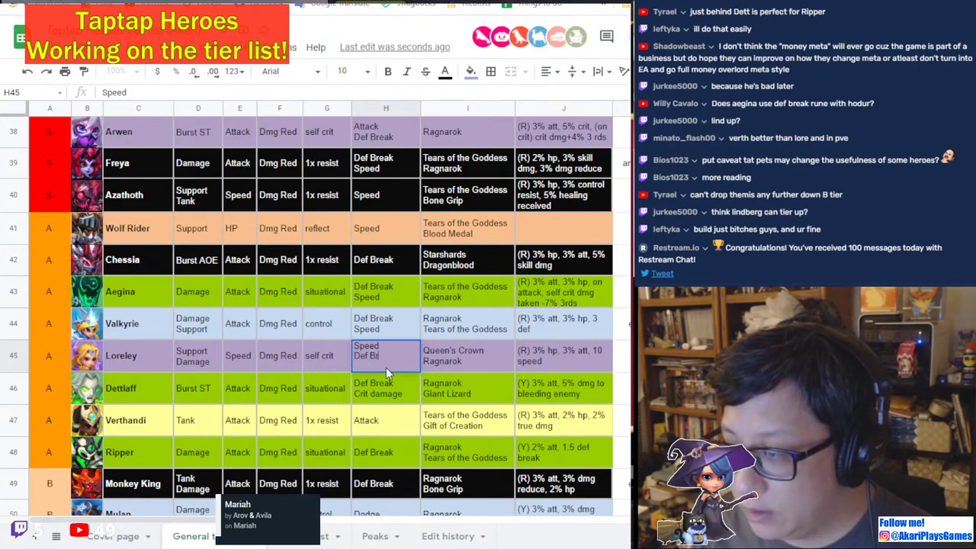
text(eak)
key(Return)
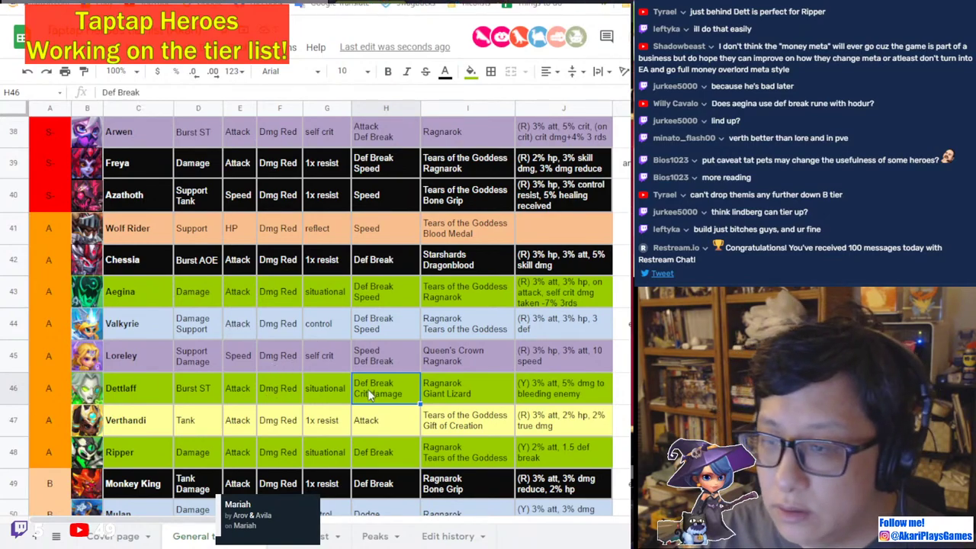
Review the rune entries of the S+, S and S- tier heroes, including those of Skuld and Sigurd.
scroll(367, 389, up, 1)
scroll(361, 388, up, 1)
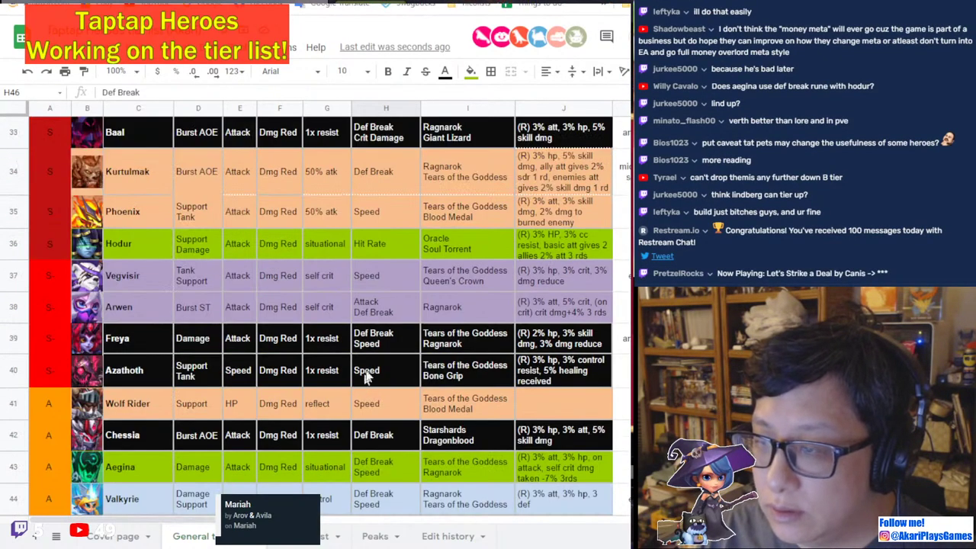
scroll(401, 349, up, 1)
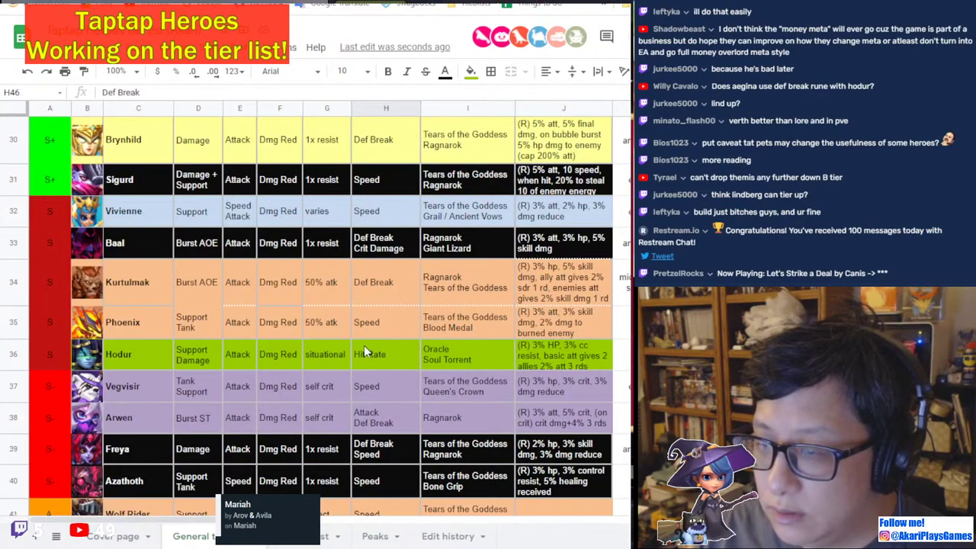
scroll(366, 349, up, 1)
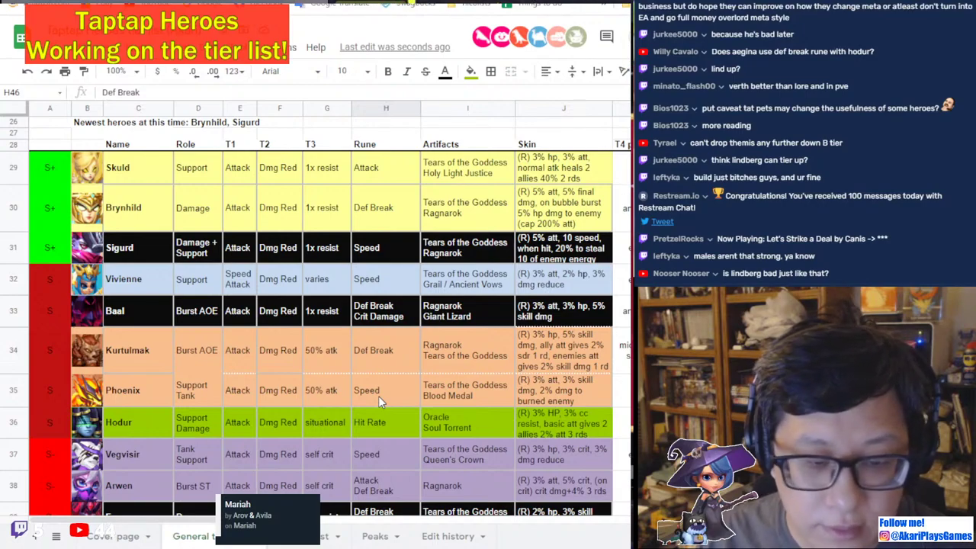
scroll(380, 401, up, 2)
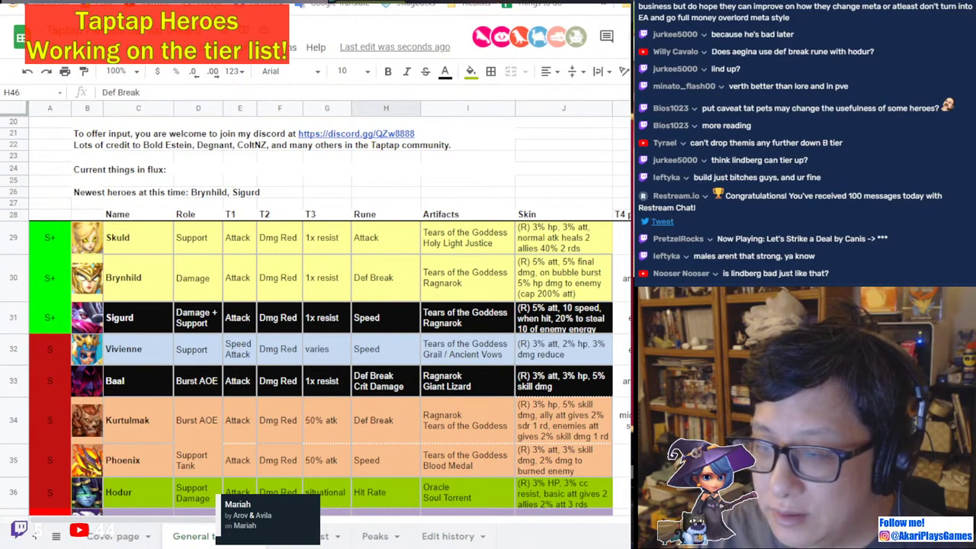
double_click(393, 241)
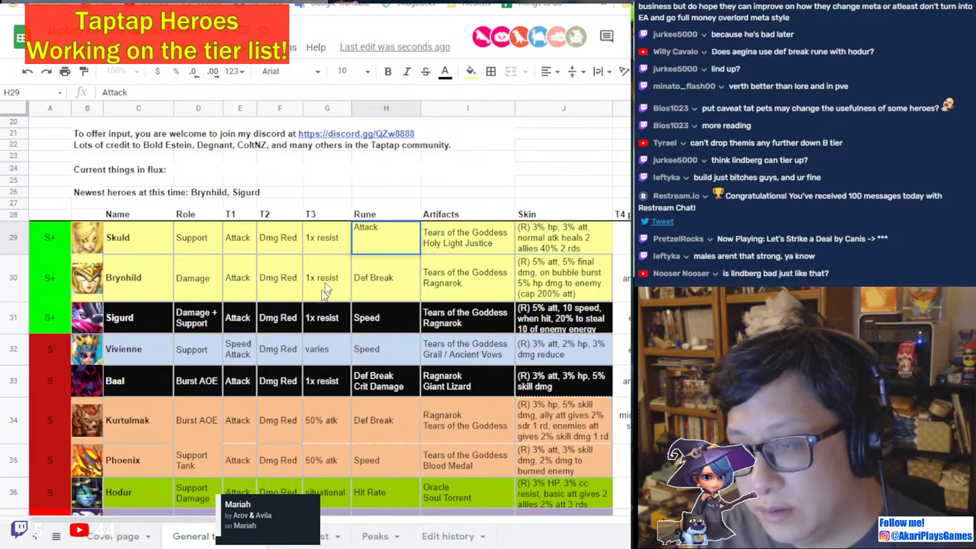
click(386, 326)
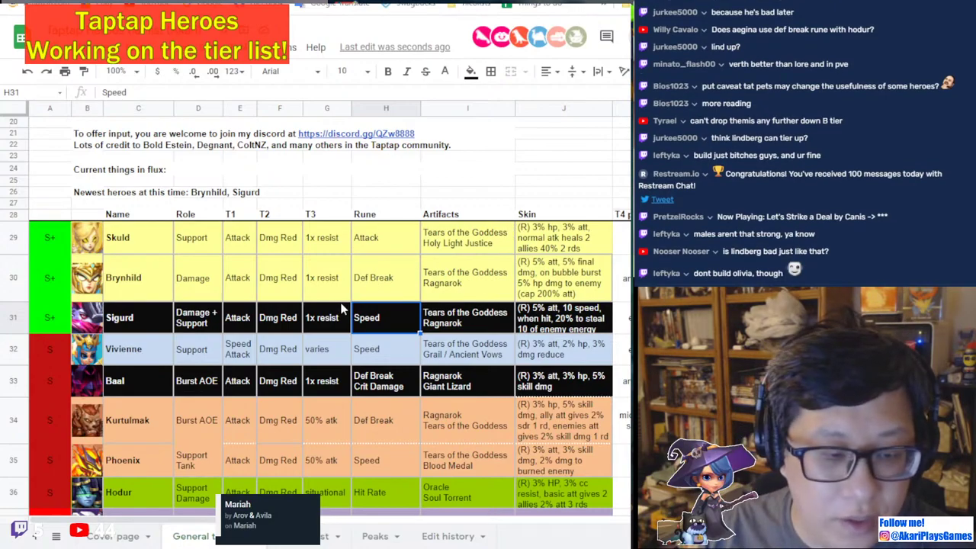
Look over the hero order and tier assignments from the S+ tier down to the upper C tier.
scroll(349, 359, down, 10)
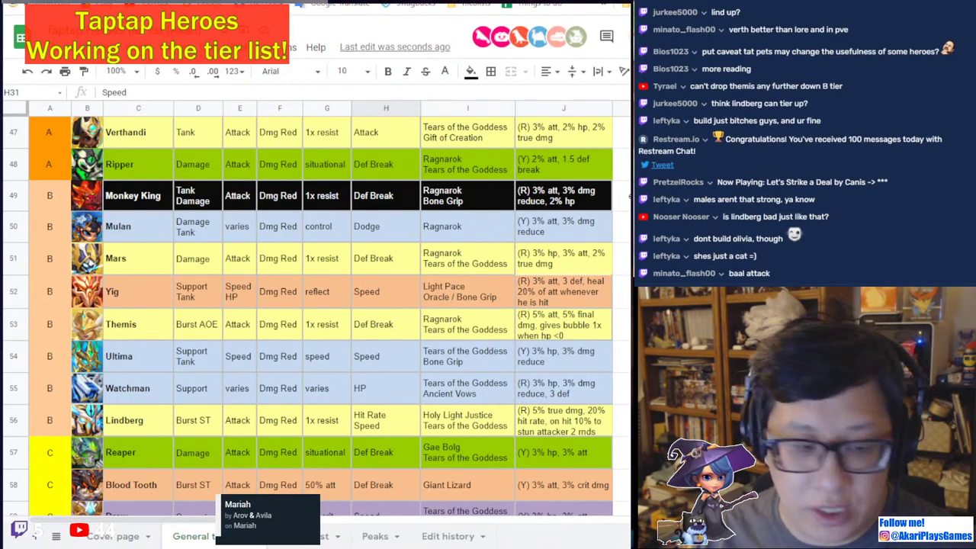
scroll(249, 380, up, 3)
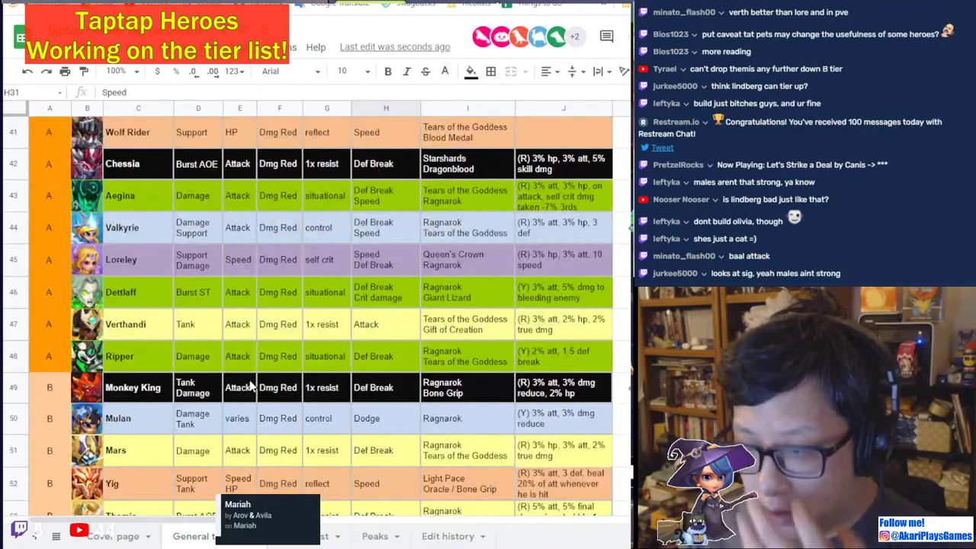
scroll(252, 385, up, 2)
scroll(270, 382, up, 4)
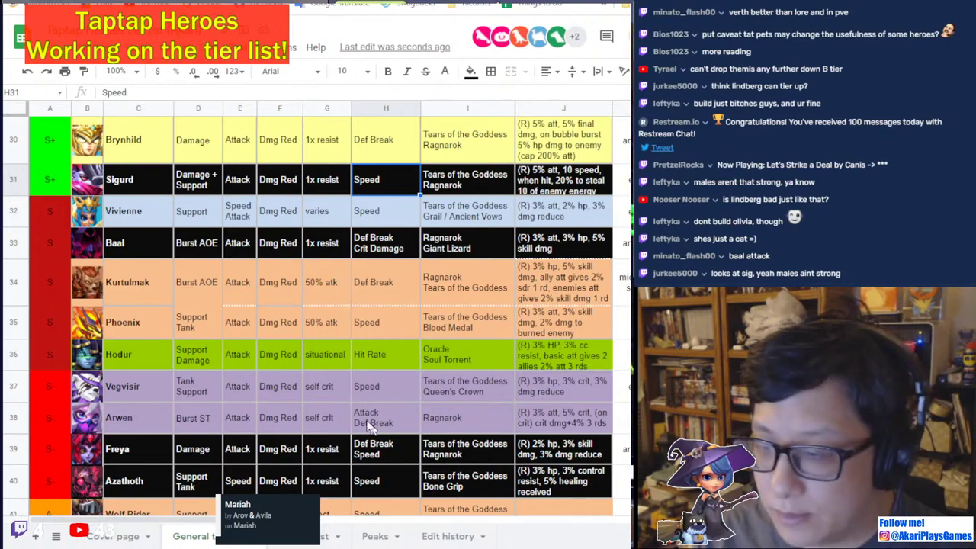
scroll(315, 356, down, 2)
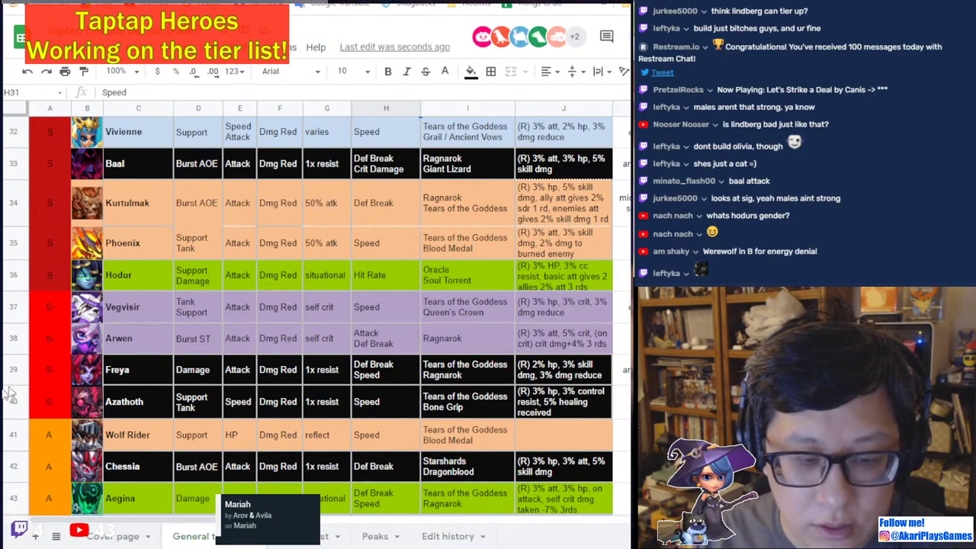
scroll(195, 345, down, 5)
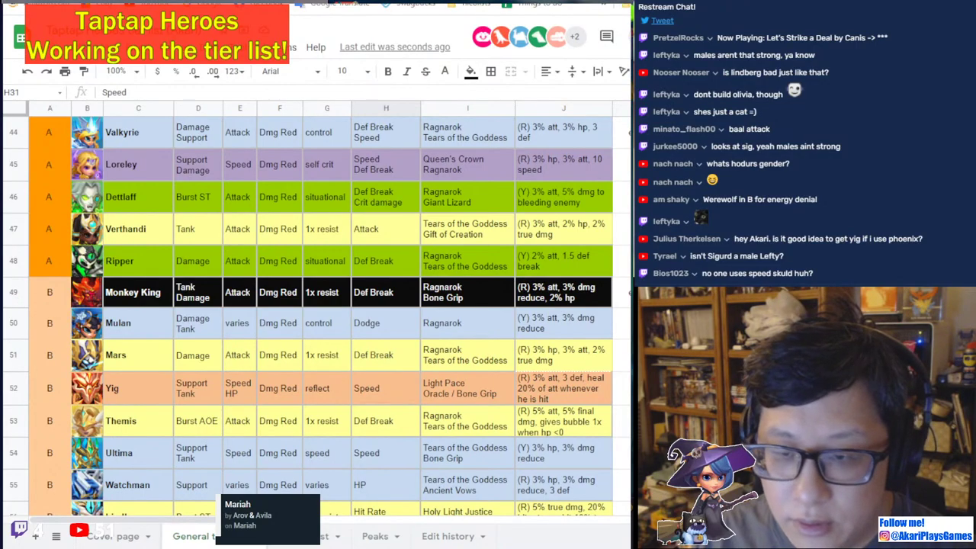
scroll(329, 421, up, 3)
scroll(329, 422, up, 10)
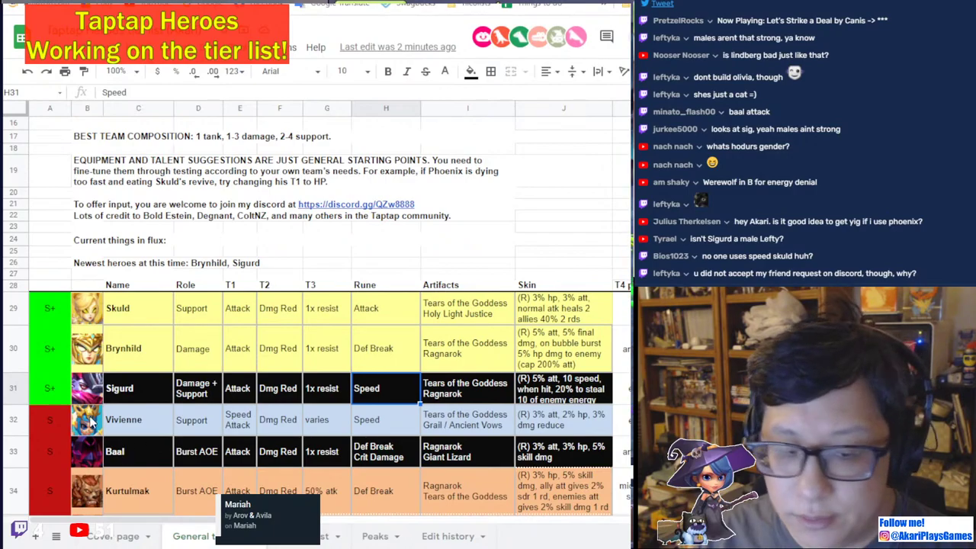
scroll(90, 420, down, 3)
scroll(90, 421, down, 5)
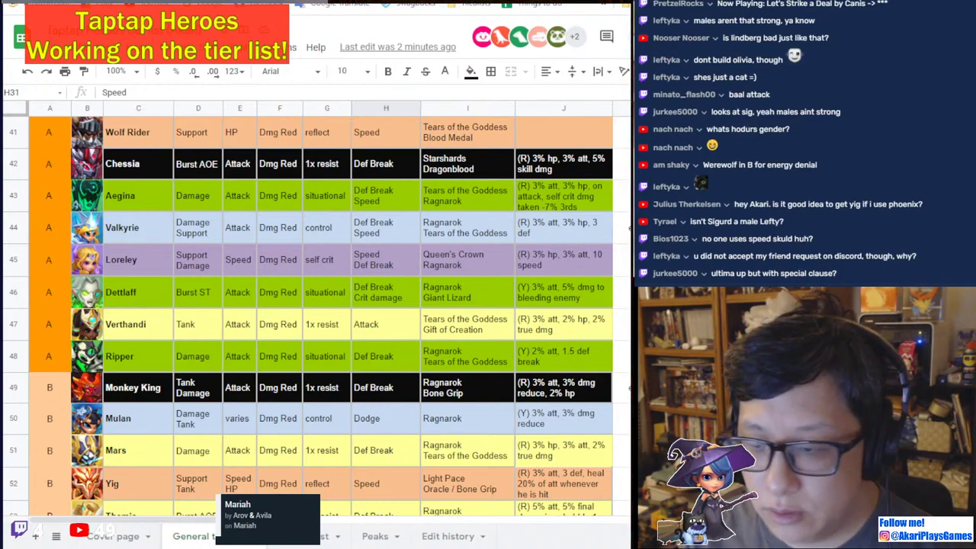
scroll(217, 405, down, 3)
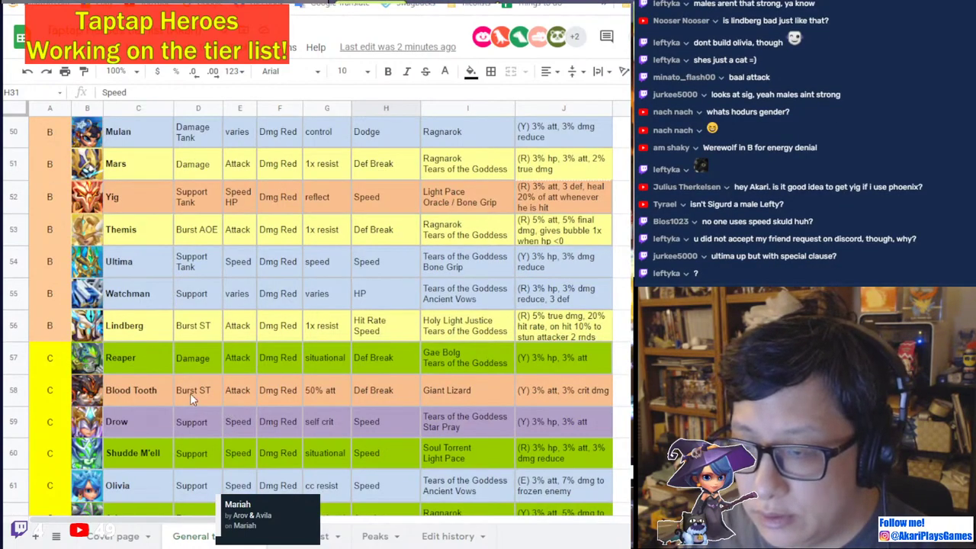
Move Watchman's row below Lindberg, to the end of the B tier.
scroll(190, 393, up, 1)
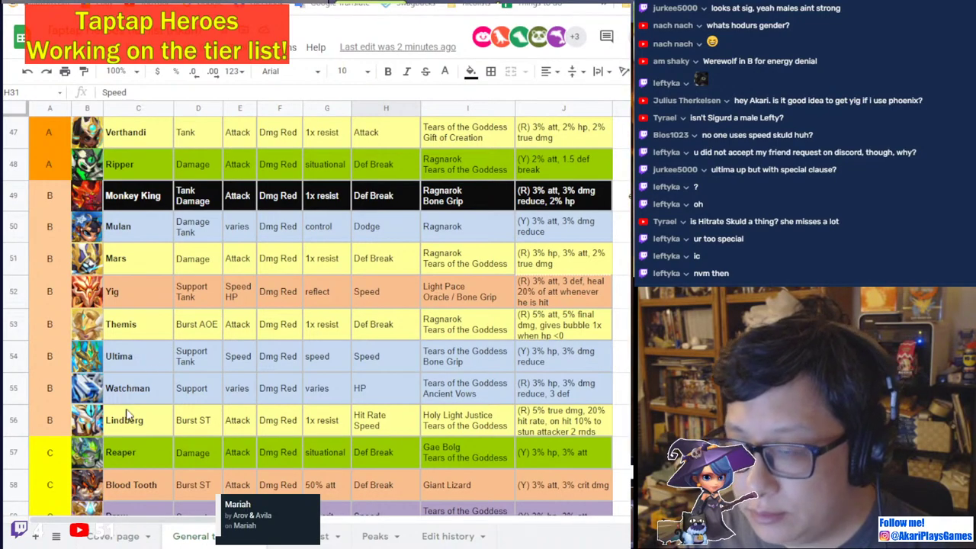
scroll(161, 367, down, 1)
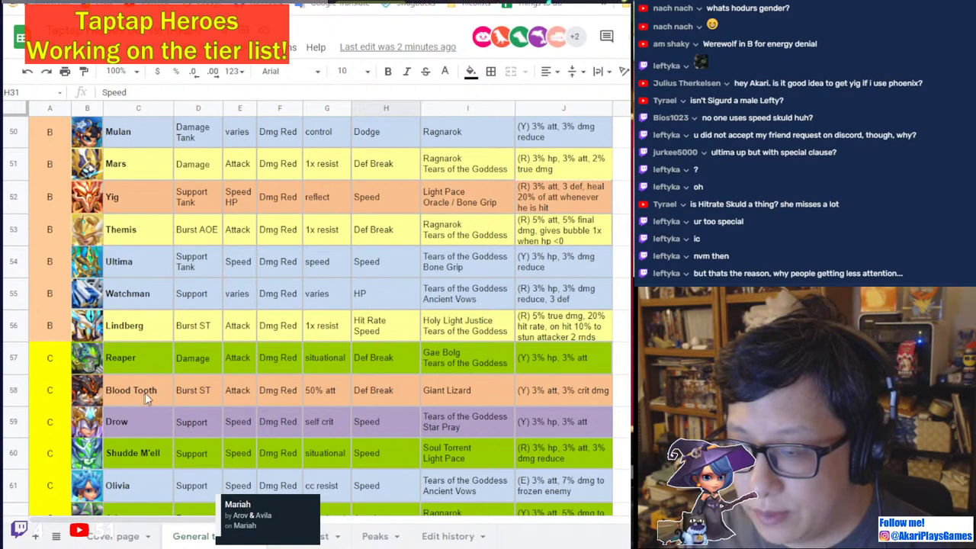
scroll(153, 404, down, 1)
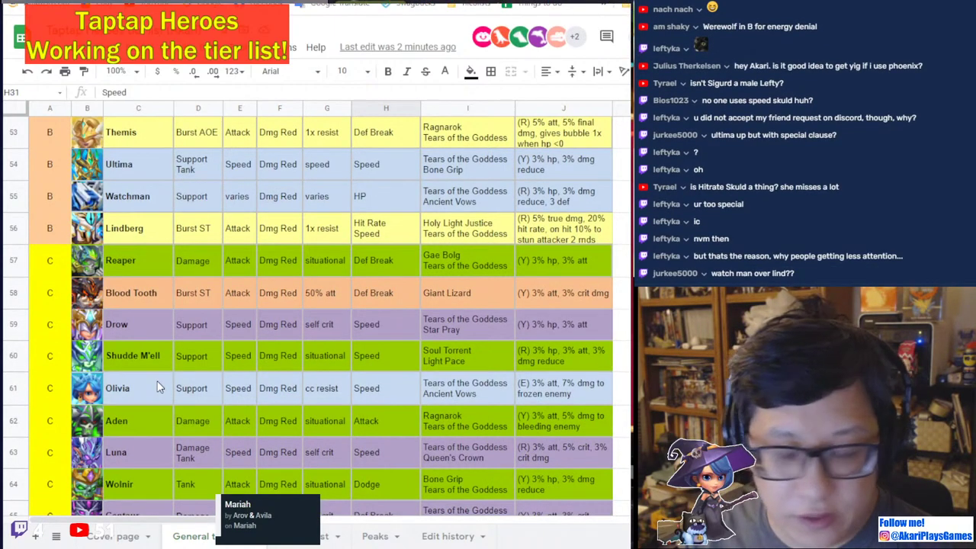
scroll(156, 388, up, 2)
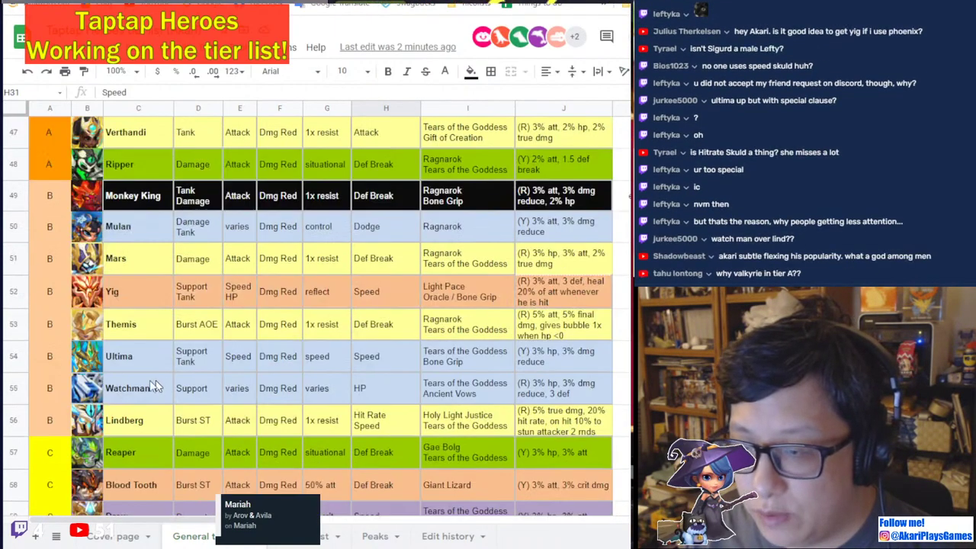
click(14, 389)
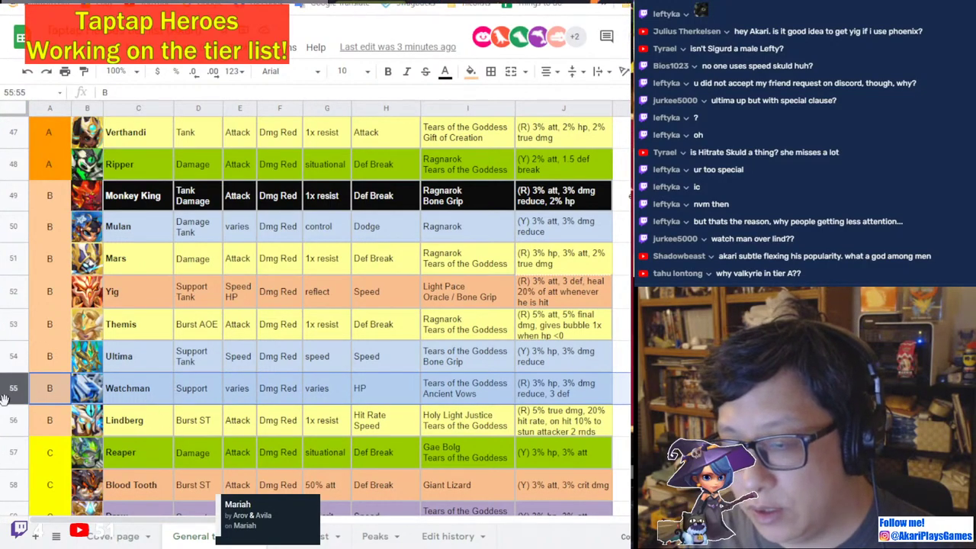
drag(14, 389, 49, 482)
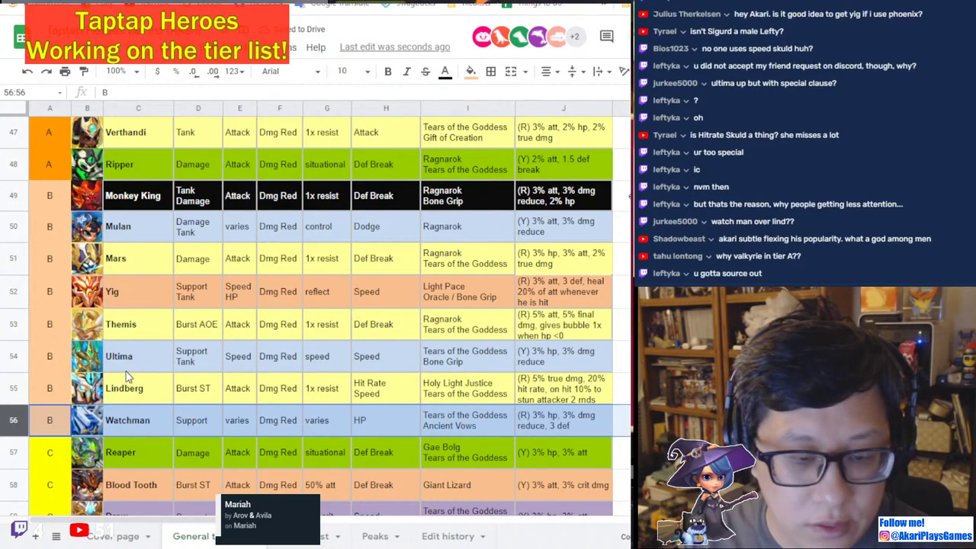
Examine the order of the C tier heroes, including Xexanoth's place, and compare it with the B tier.
scroll(127, 376, down, 3)
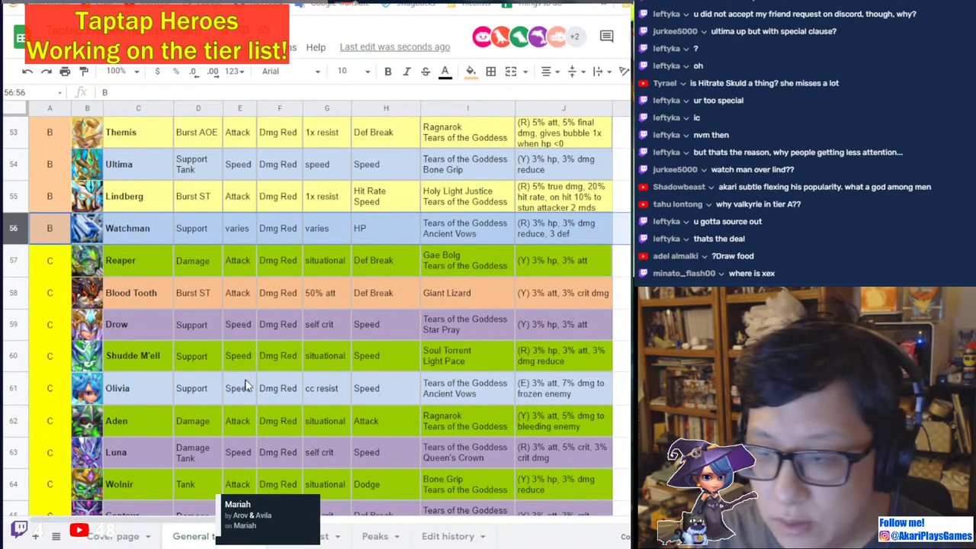
scroll(238, 386, down, 3)
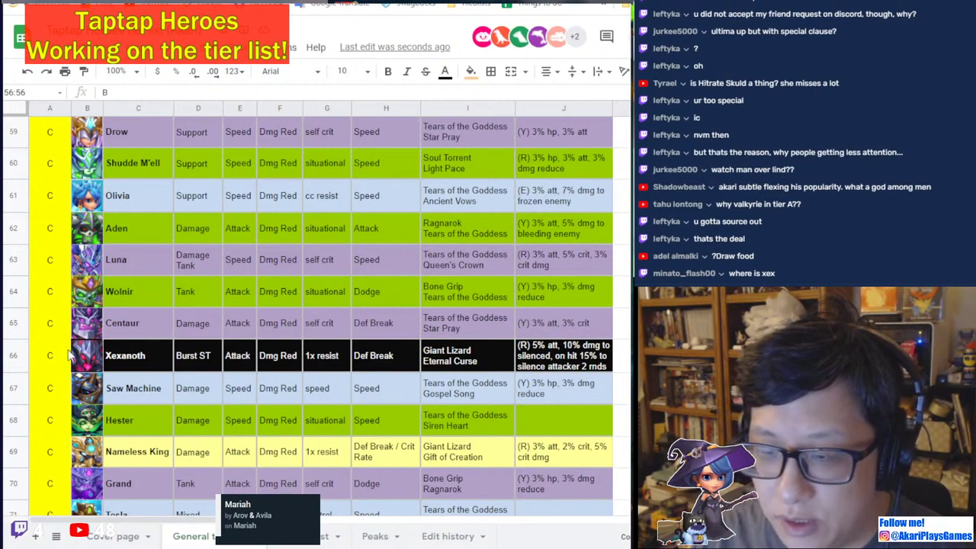
scroll(246, 382, up, 5)
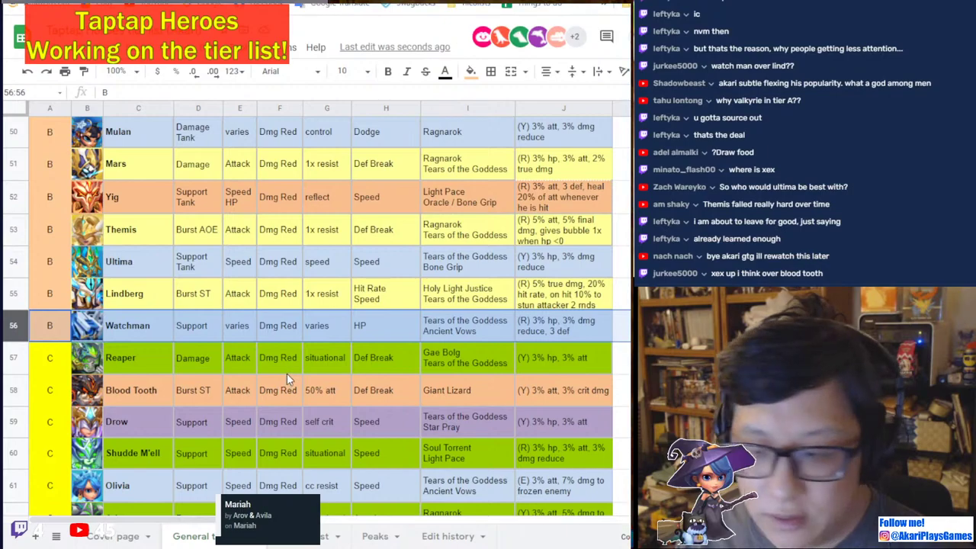
scroll(286, 373, down, 2)
click(237, 389)
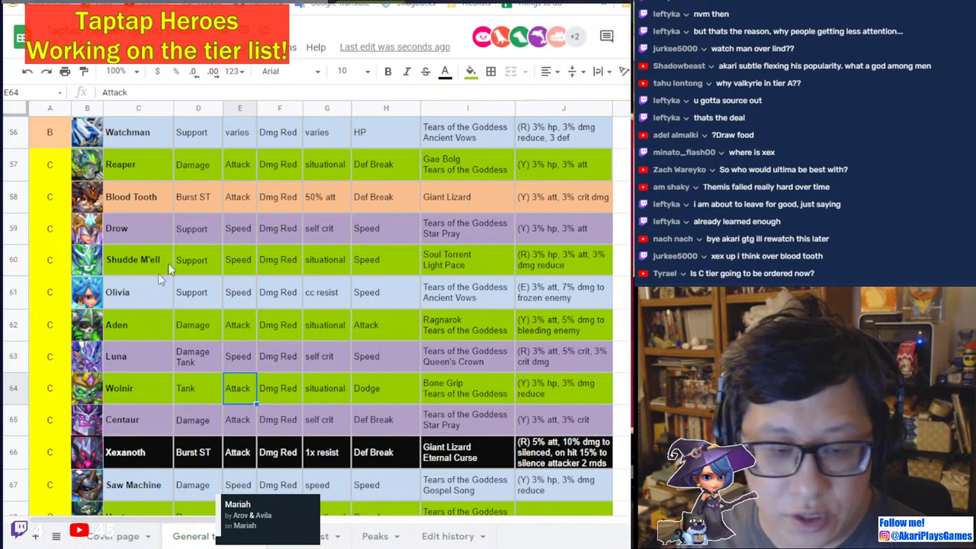
click(195, 329)
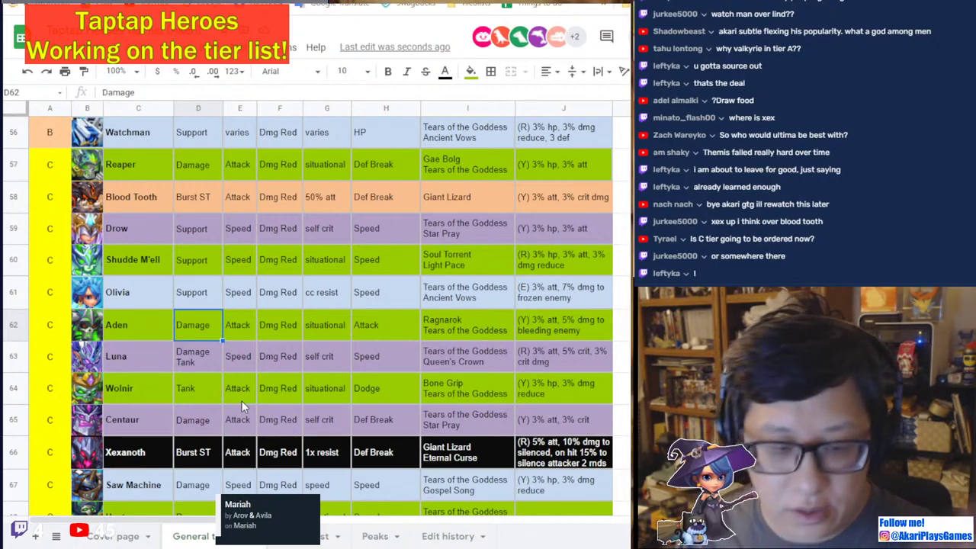
scroll(241, 401, up, 2)
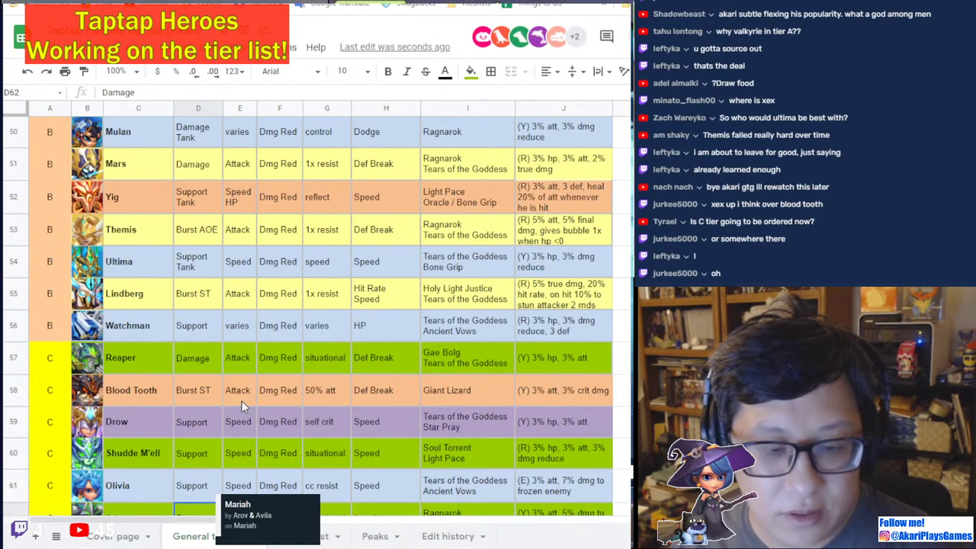
Move Yig's row below Watchman, to the end of the B tier.
scroll(241, 400, up, 2)
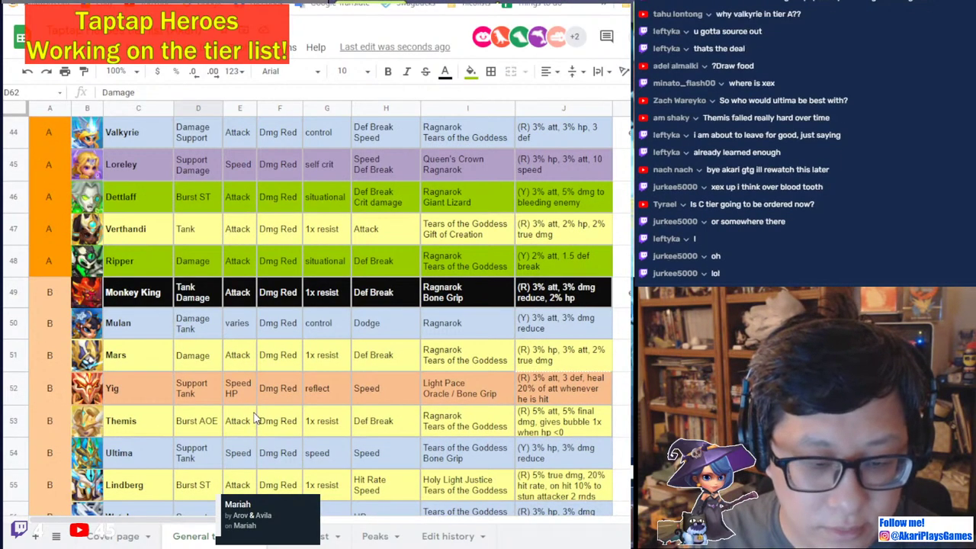
scroll(255, 418, up, 2)
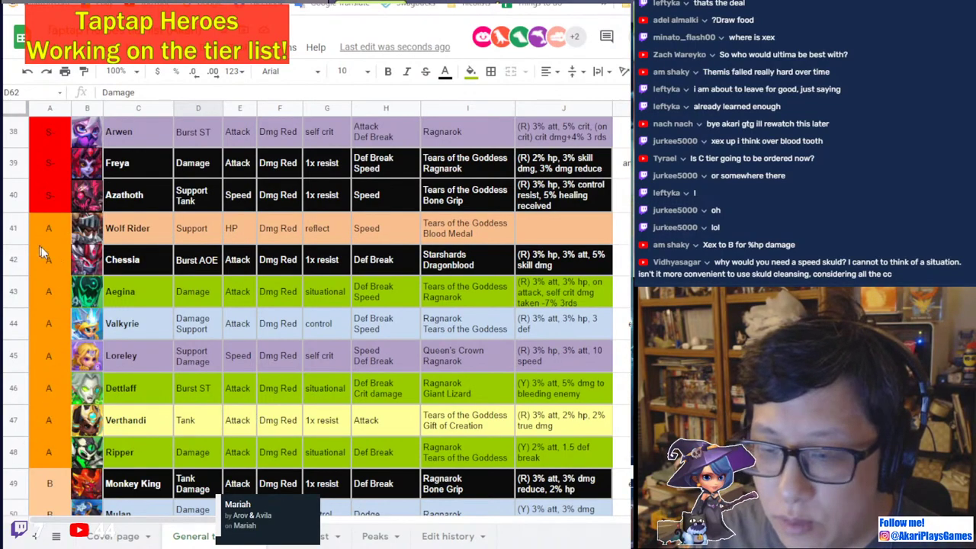
scroll(171, 326, down, 1)
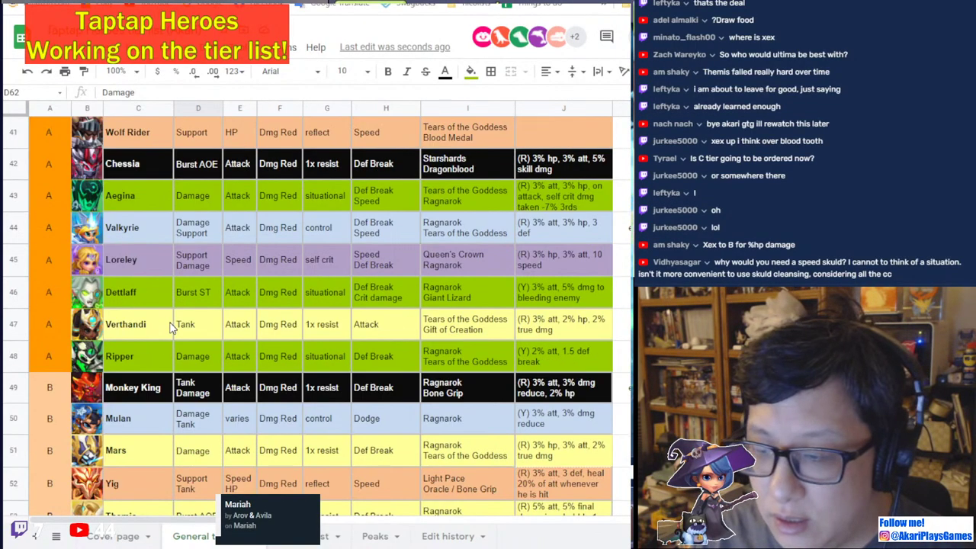
scroll(171, 326, down, 2)
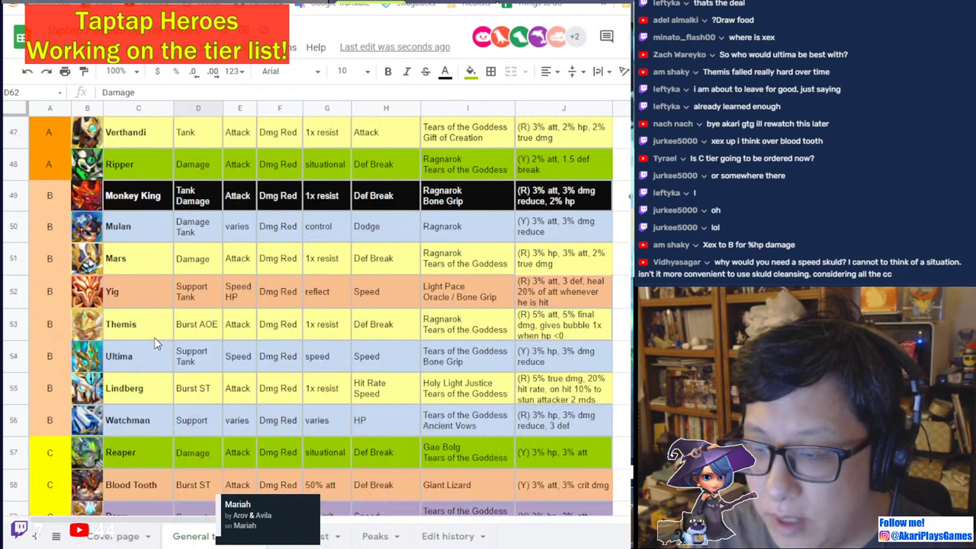
click(21, 294)
mouse_move(23, 296)
mouse_down()
mouse_move(12, 408)
mouse_move(27, 391)
mouse_move(15, 383)
mouse_up()
click(16, 408)
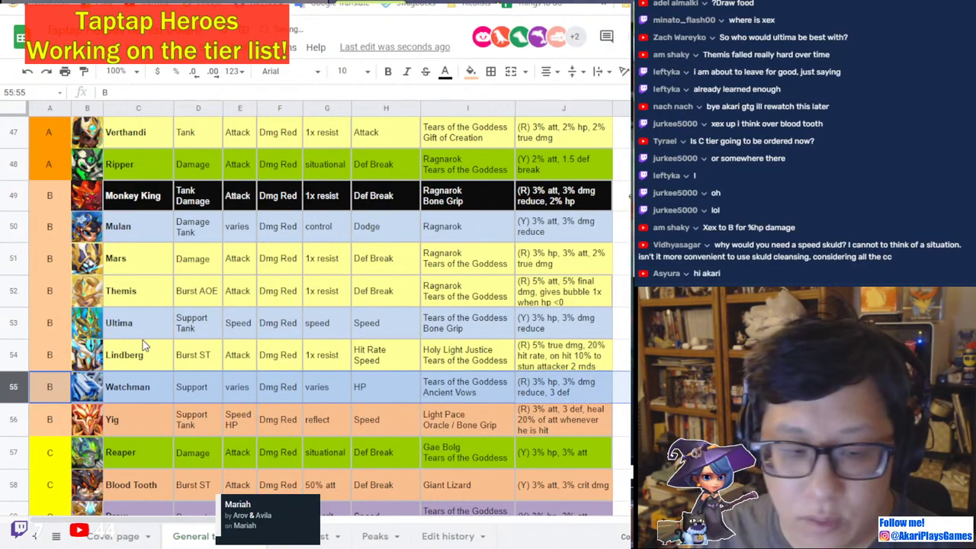
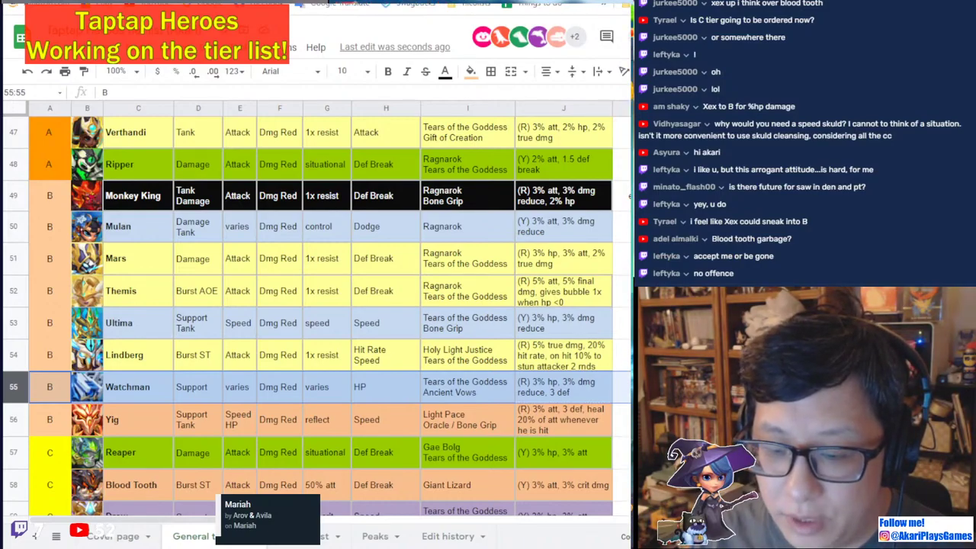
Read through the introductory notes and check the hero order from the S+ tier down into the C tier.
key(alt+Tab)
key(alt+Tab)
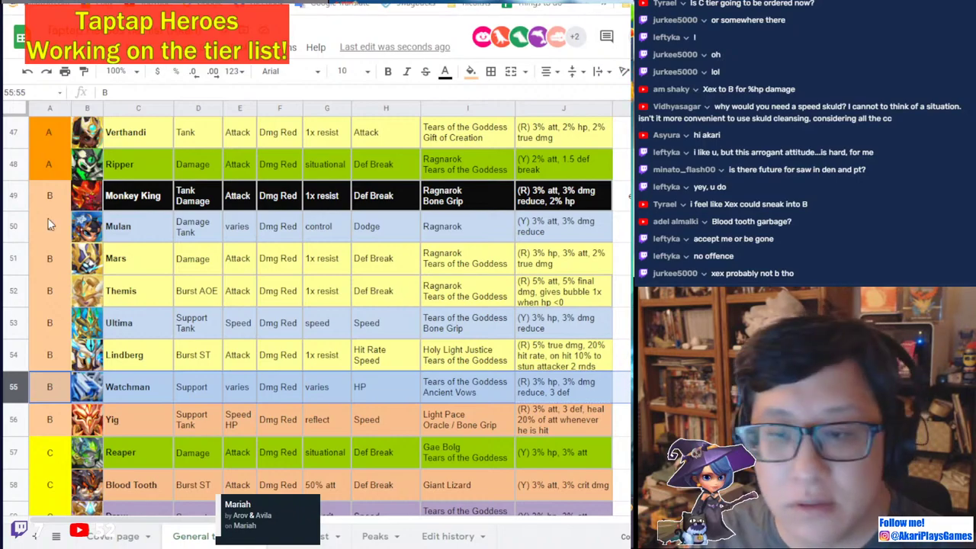
click(183, 319)
scroll(356, 310, down, 3)
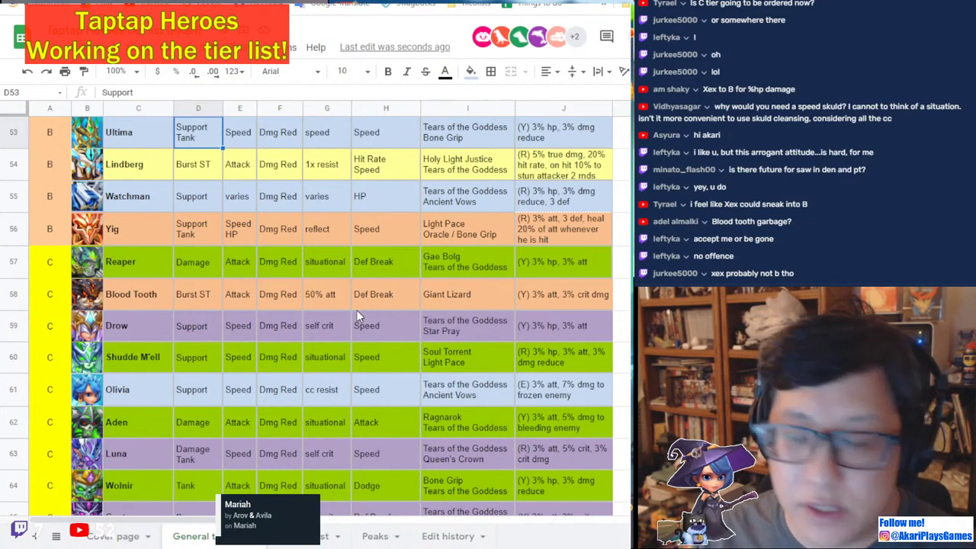
scroll(357, 315, up, 20)
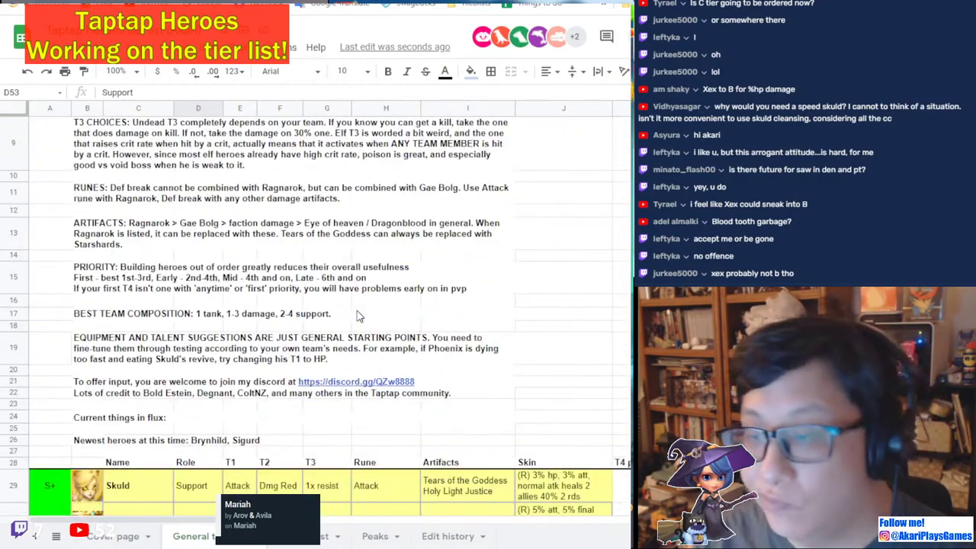
scroll(358, 315, down, 3)
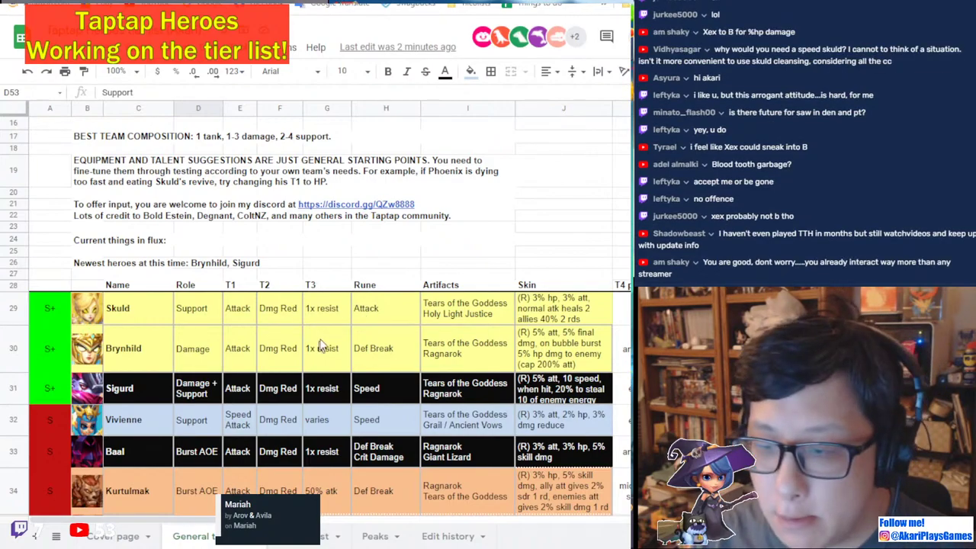
scroll(343, 339, down, 2)
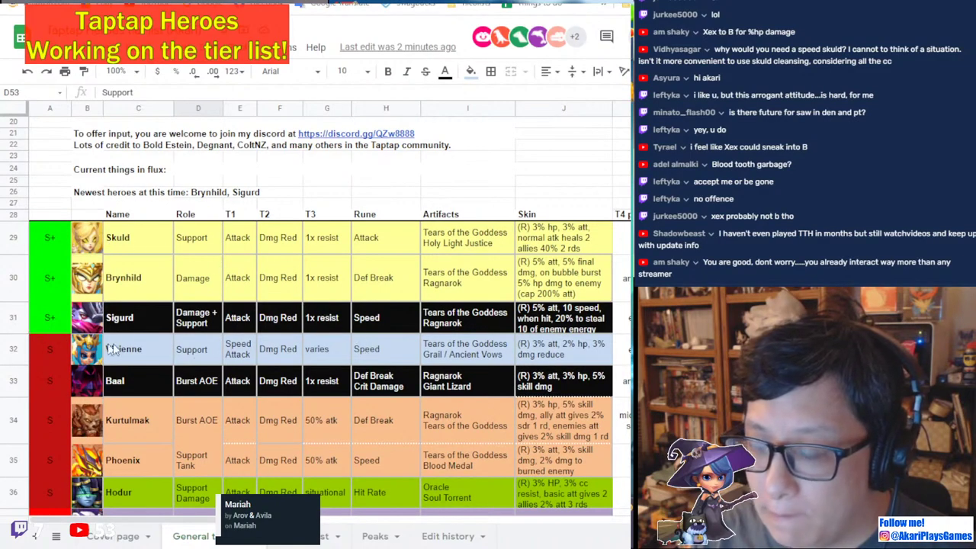
scroll(316, 334, down, 4)
scroll(316, 329, down, 5)
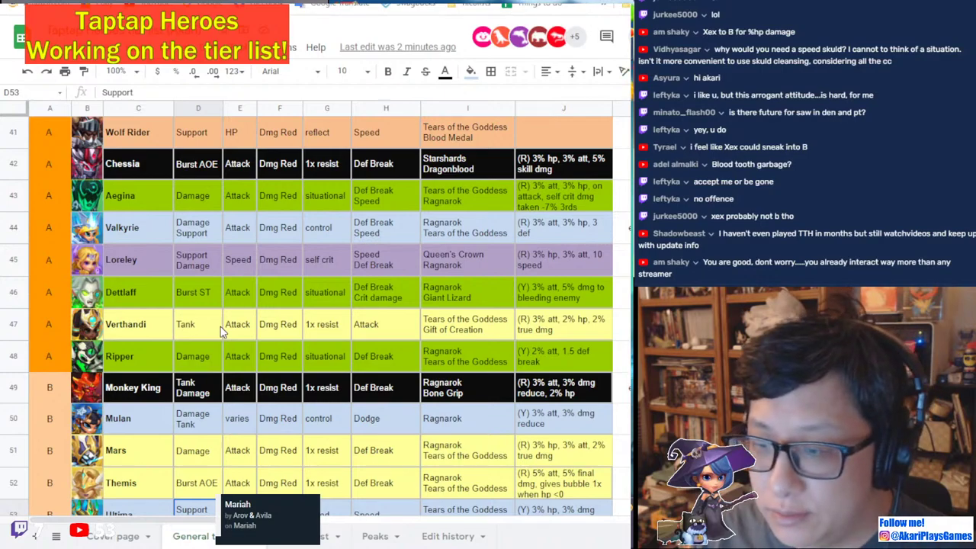
scroll(221, 326, down, 3)
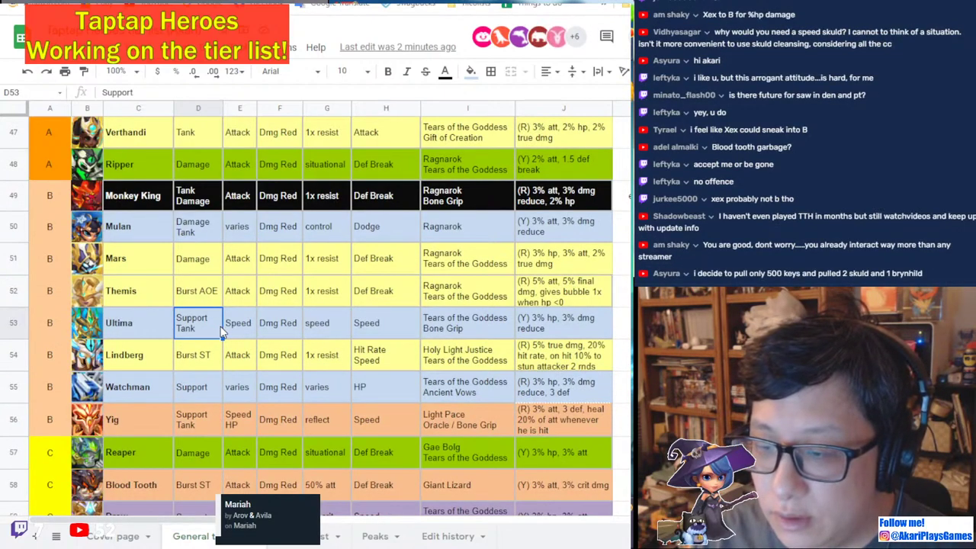
scroll(220, 332, down, 3)
scroll(219, 332, down, 3)
scroll(216, 335, up, 2)
scroll(214, 330, up, 3)
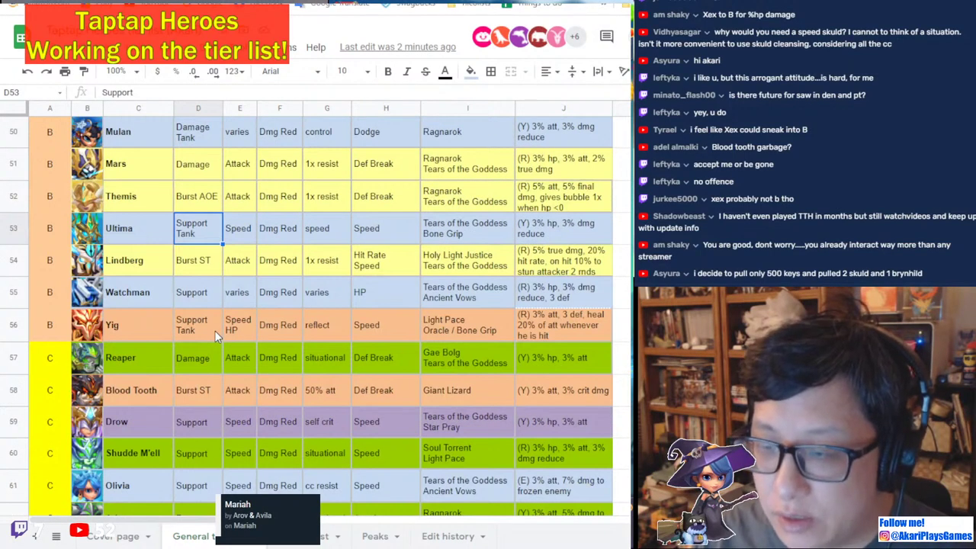
scroll(214, 330, up, 2)
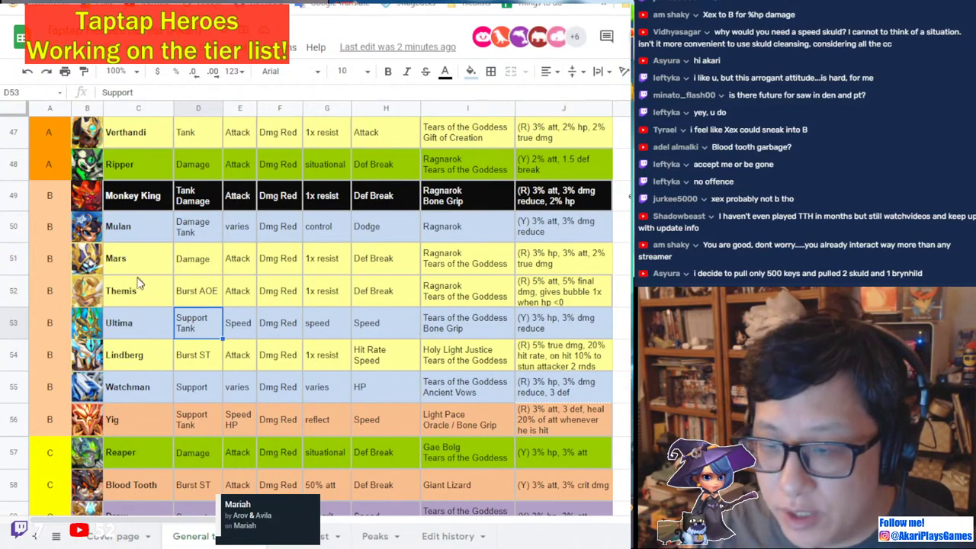
scroll(132, 303, up, 3)
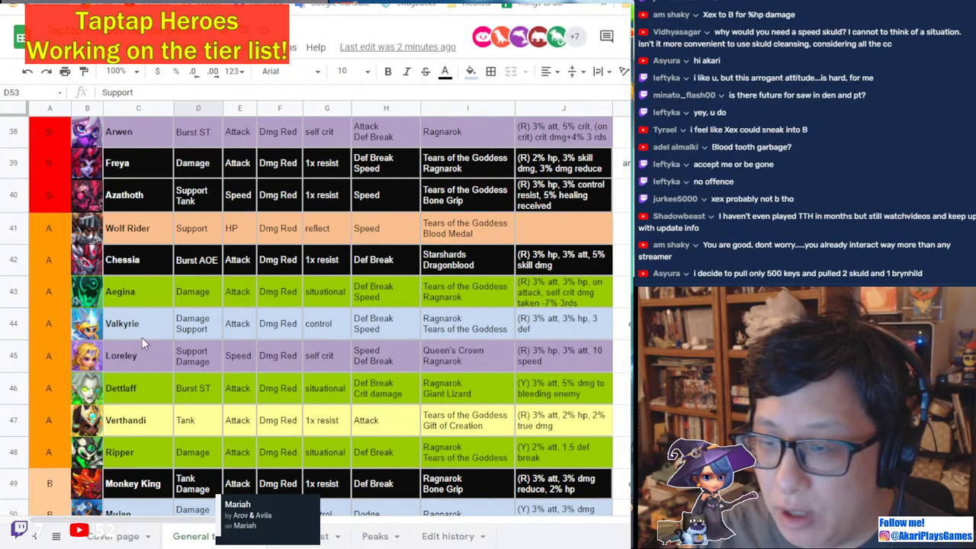
Review the heroes placed in the S+, S, S- and A tiers and compare their positions.
scroll(141, 337, up, 5)
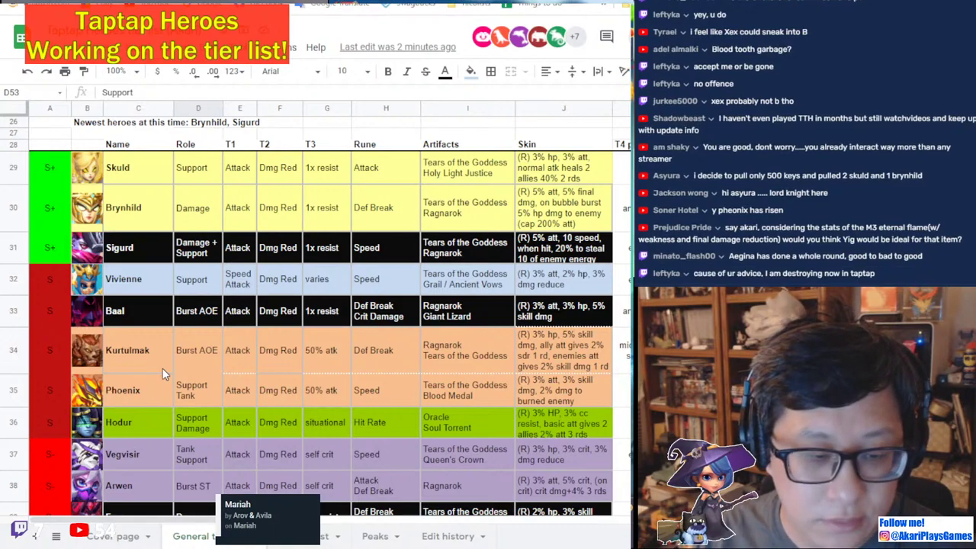
scroll(164, 378, down, 2)
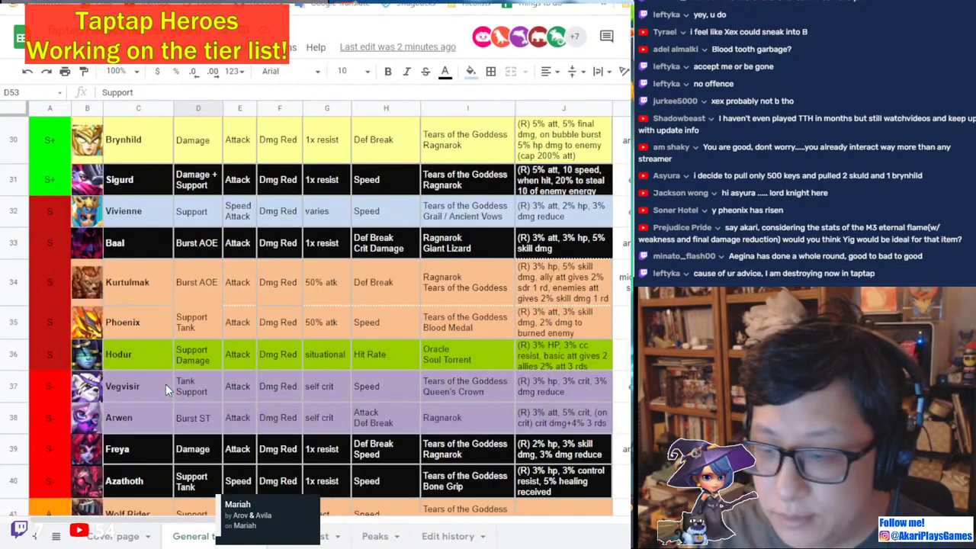
scroll(165, 385, down, 3)
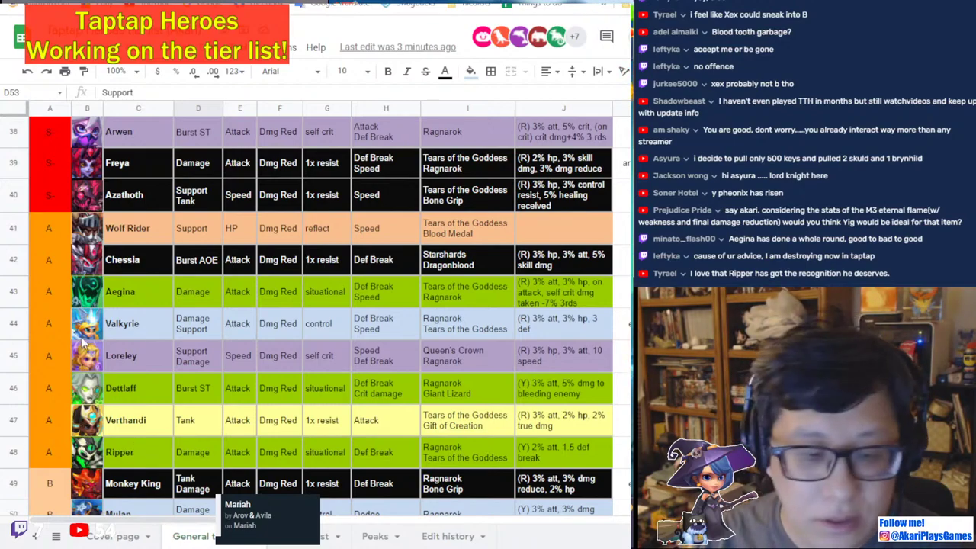
scroll(160, 356, up, 1)
scroll(160, 356, up, 2)
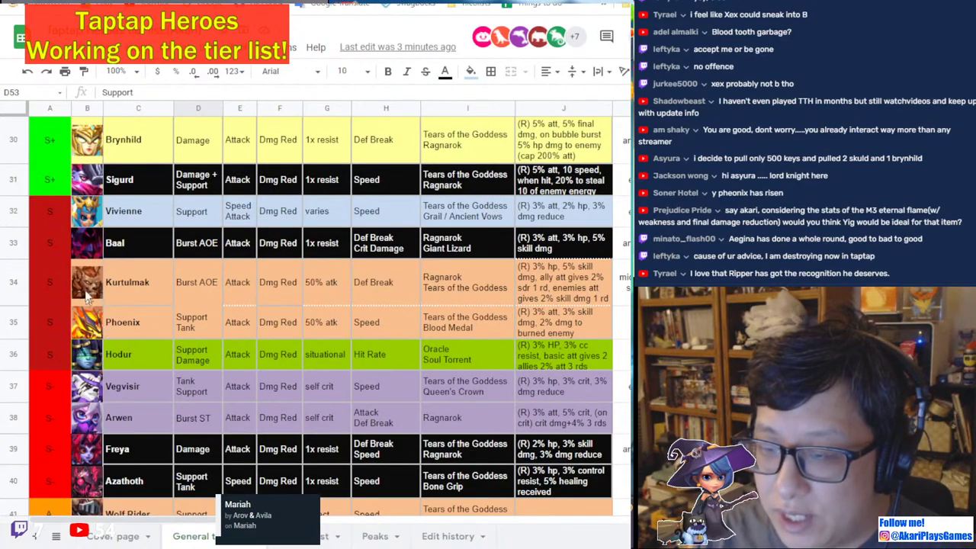
scroll(132, 392, up, 1)
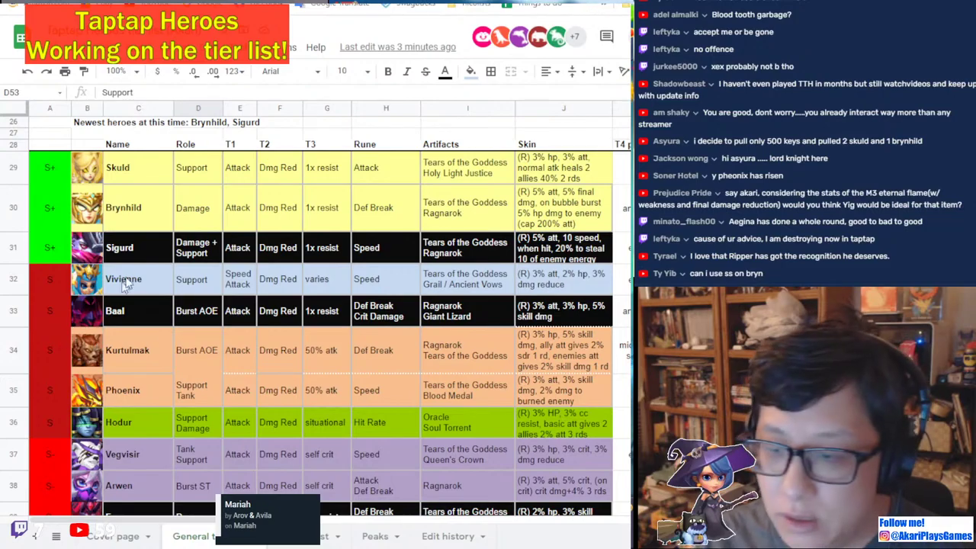
Fill the S tier label cells A32:A36, from Vivienne to Hodur, with bright red.
click(153, 273)
scroll(176, 336, down, 2)
scroll(205, 398, up, 1)
scroll(204, 398, up, 1)
scroll(198, 390, down, 1)
scroll(198, 390, down, 2)
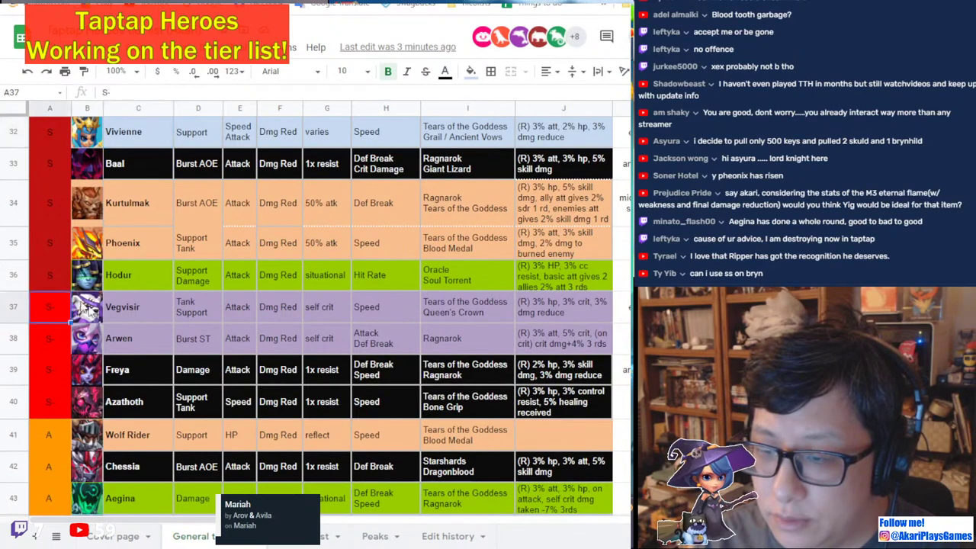
click(55, 273)
scroll(56, 273, up, 2)
drag(43, 212, 49, 358)
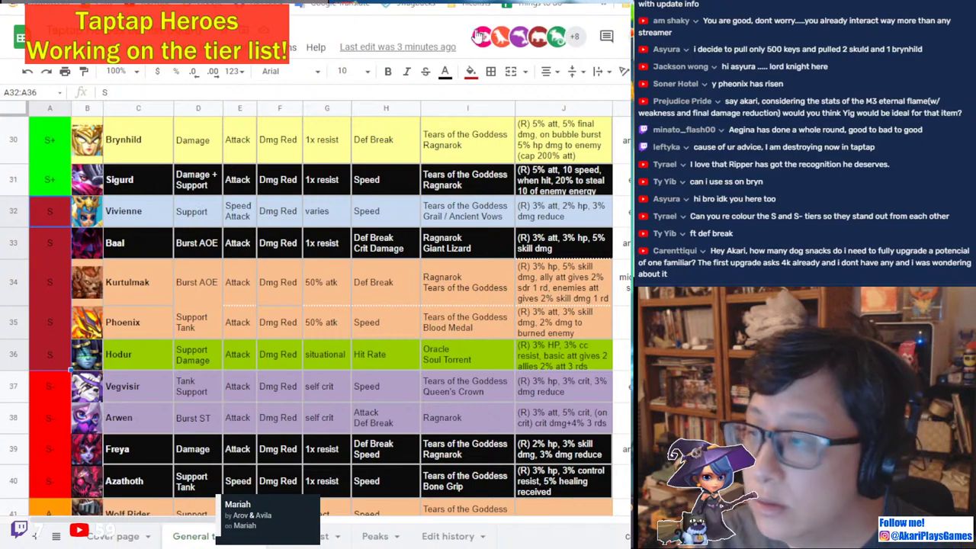
click(489, 73)
click(471, 71)
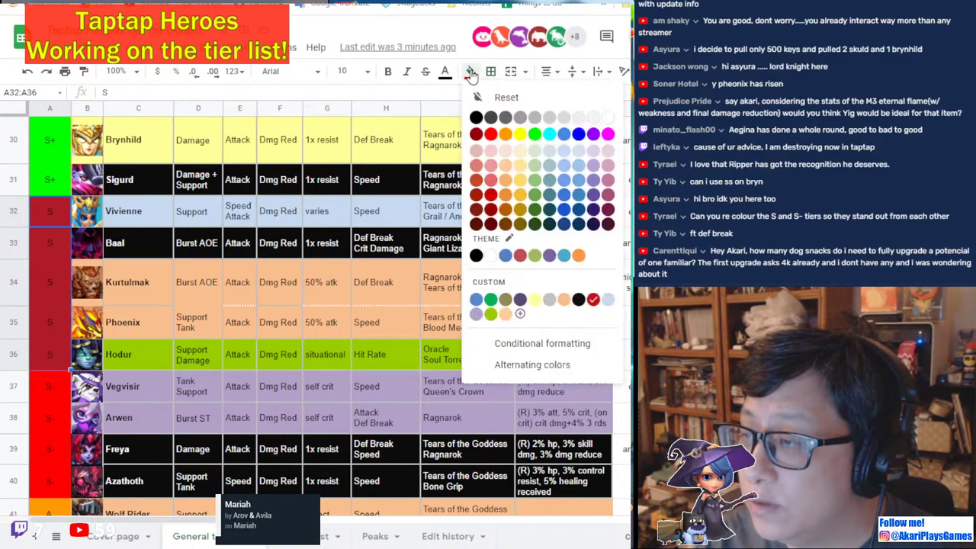
click(491, 143)
Fill the S- tier label cells A37:A40, from Vegvisir to Azathoth, with a muted light red.
scroll(190, 324, down, 2)
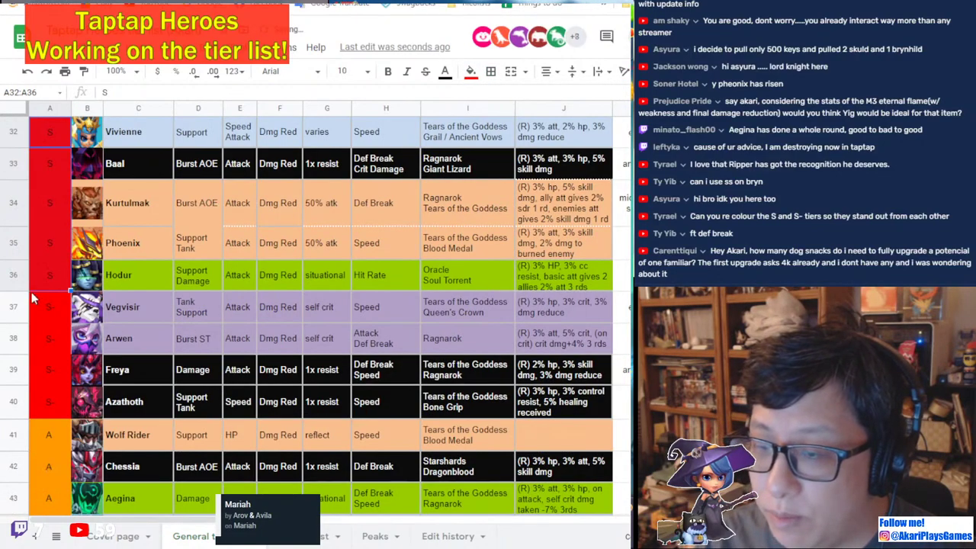
click(51, 306)
shift+click(49, 408)
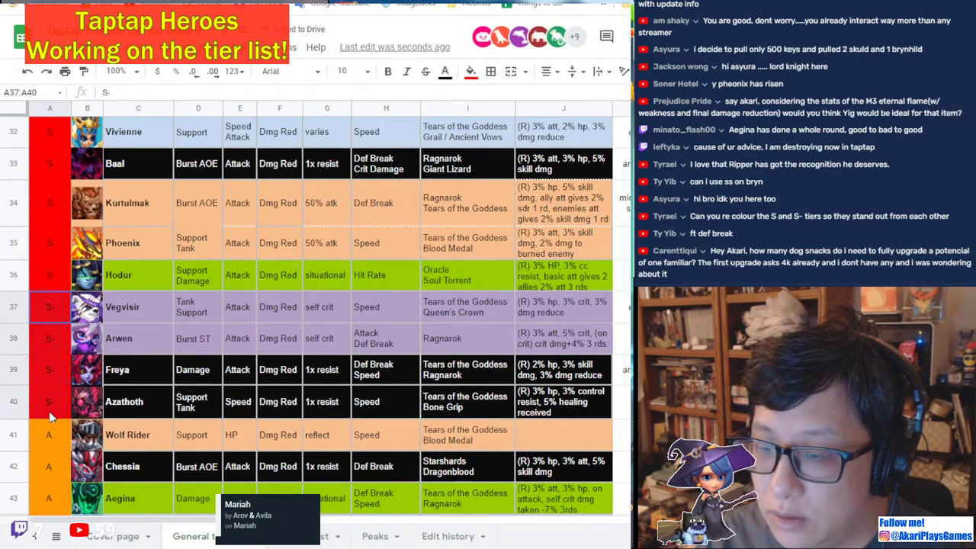
click(472, 71)
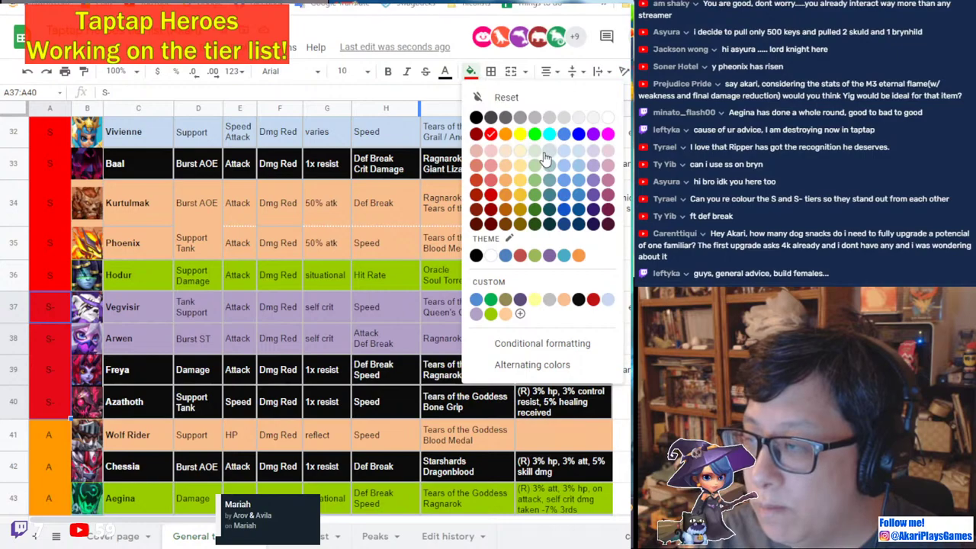
click(474, 168)
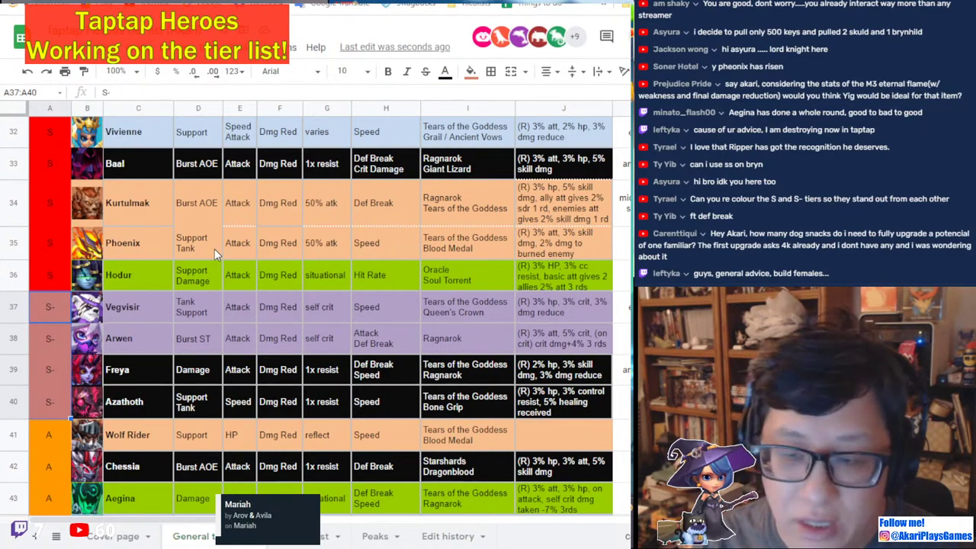
Compare the tier descriptions in the introductory notes with the heroes listed from the S+ tier down to the C tier.
scroll(214, 249, down, 3)
scroll(214, 249, down, 3)
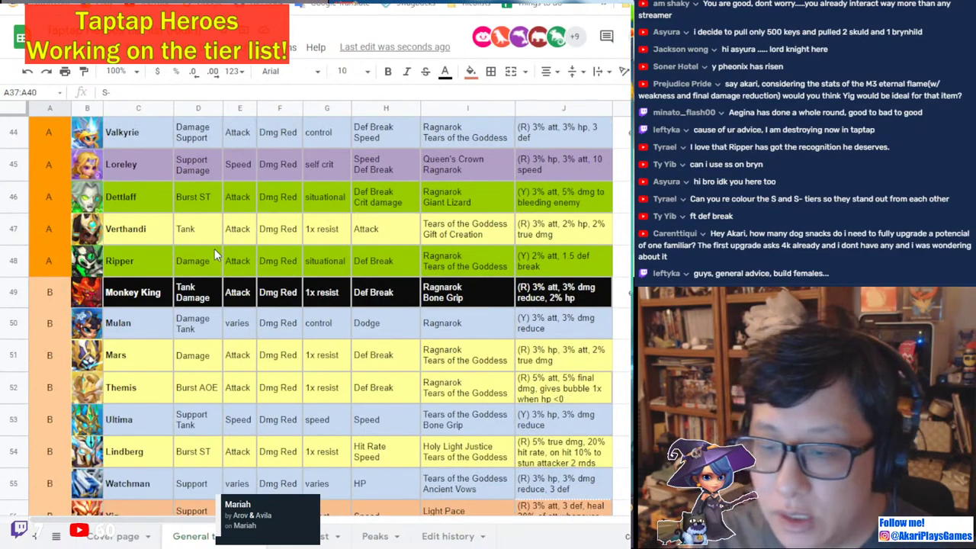
scroll(214, 249, up, 3)
scroll(161, 271, down, 3)
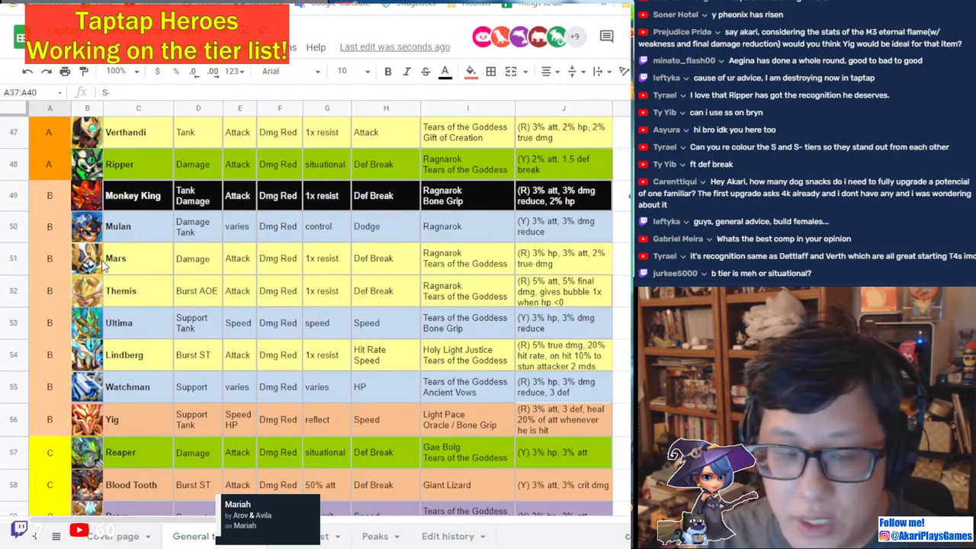
scroll(131, 284, up, 15)
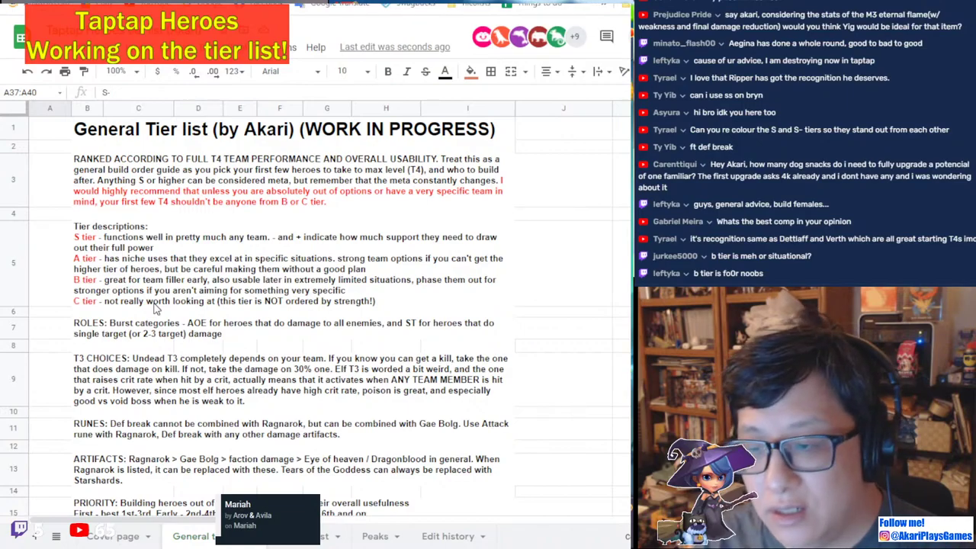
scroll(254, 331, down, 15)
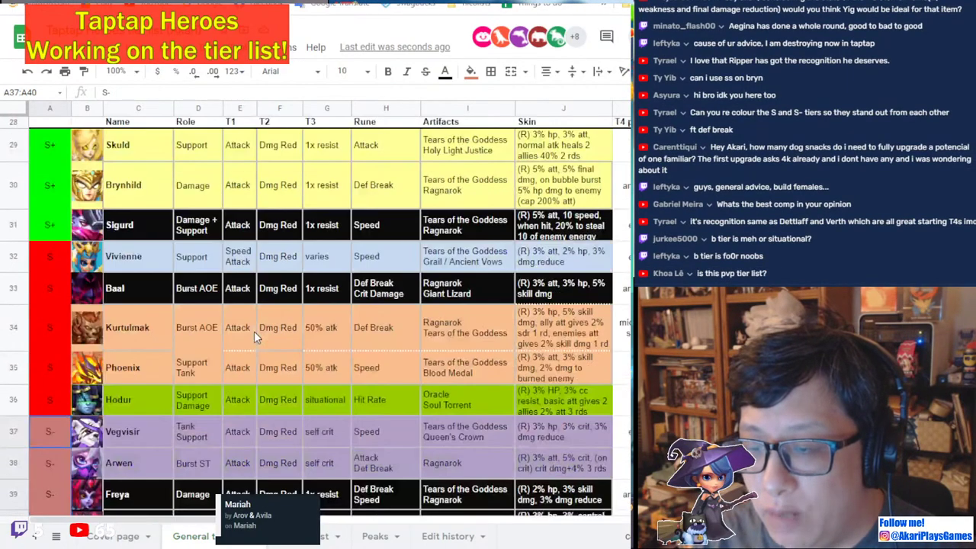
scroll(255, 338, down, 2)
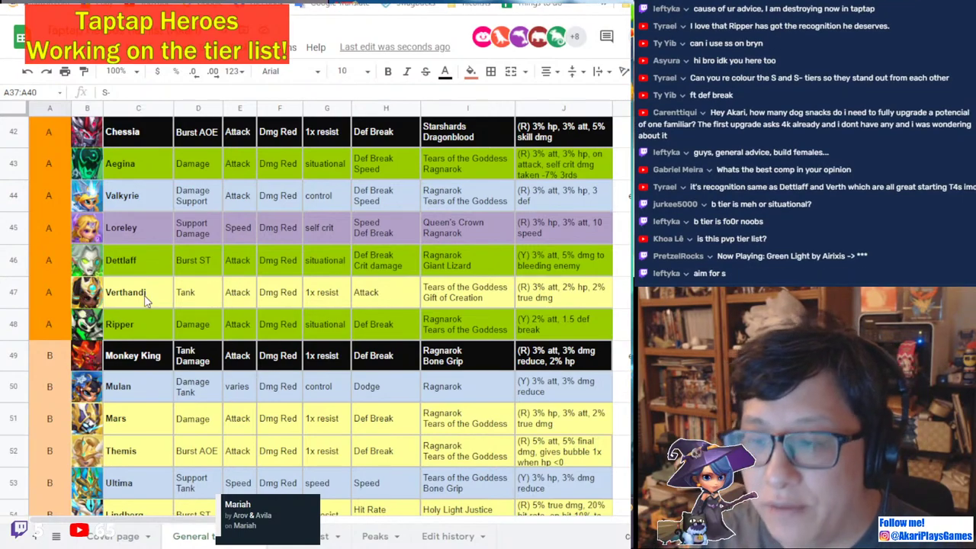
scroll(304, 298, down, 3)
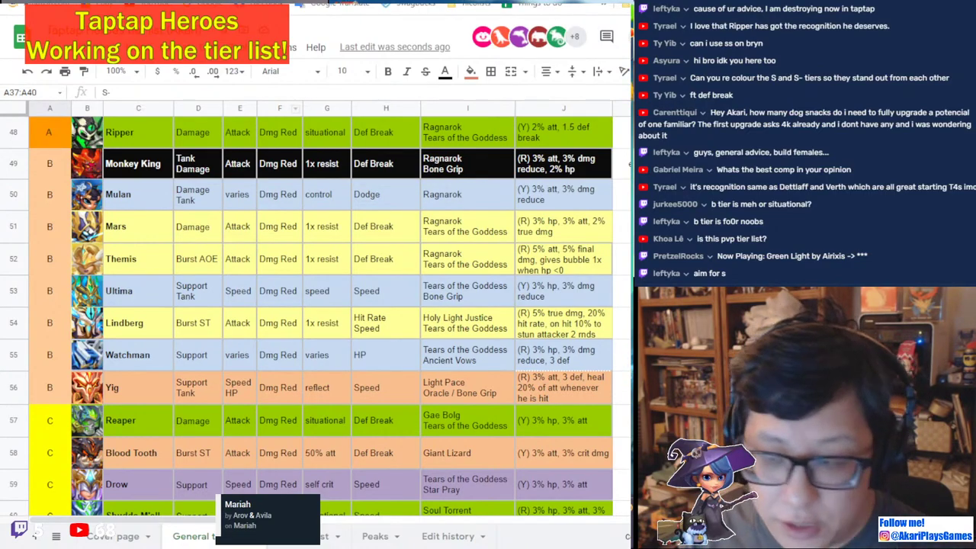
scroll(147, 351, down, 5)
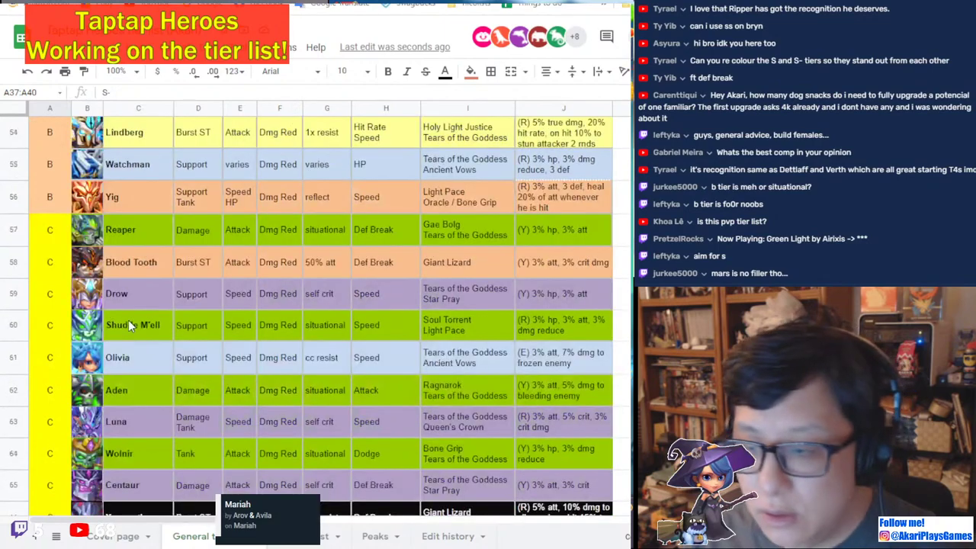
Move the Mars row below Yig so it is the last hero in the B tier.
scroll(147, 351, up, 3)
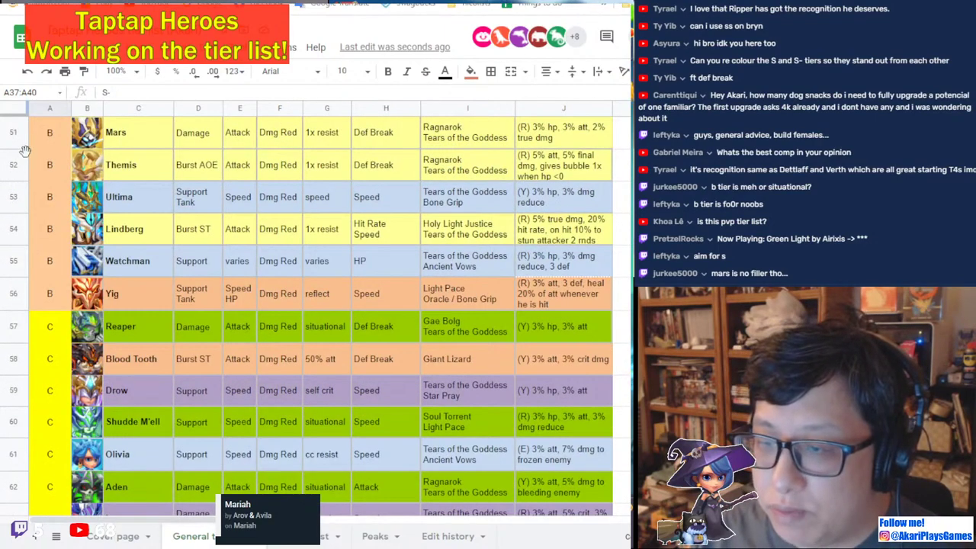
click(13, 130)
drag(13, 128, 3, 302)
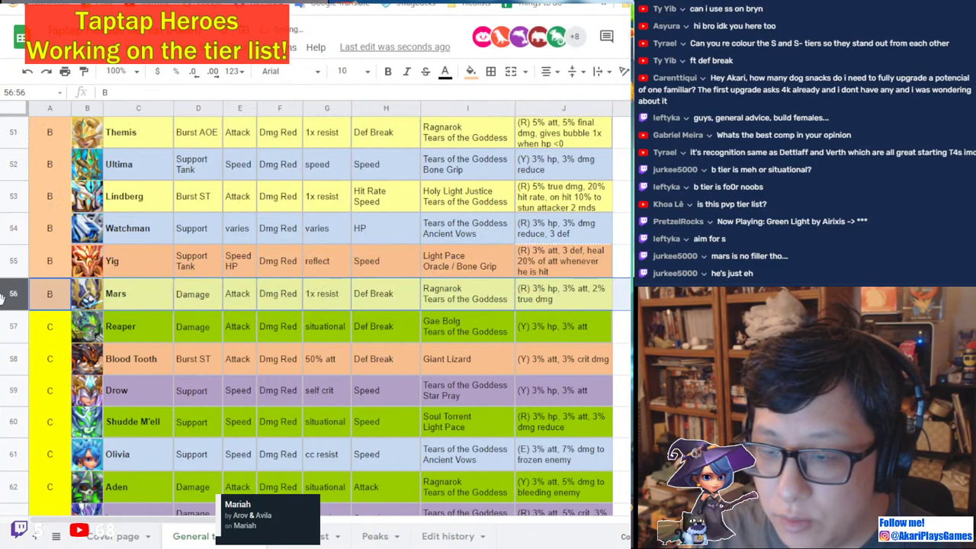
Change Mars's tier to C by copying the tier label from Reaper's row.
click(55, 329)
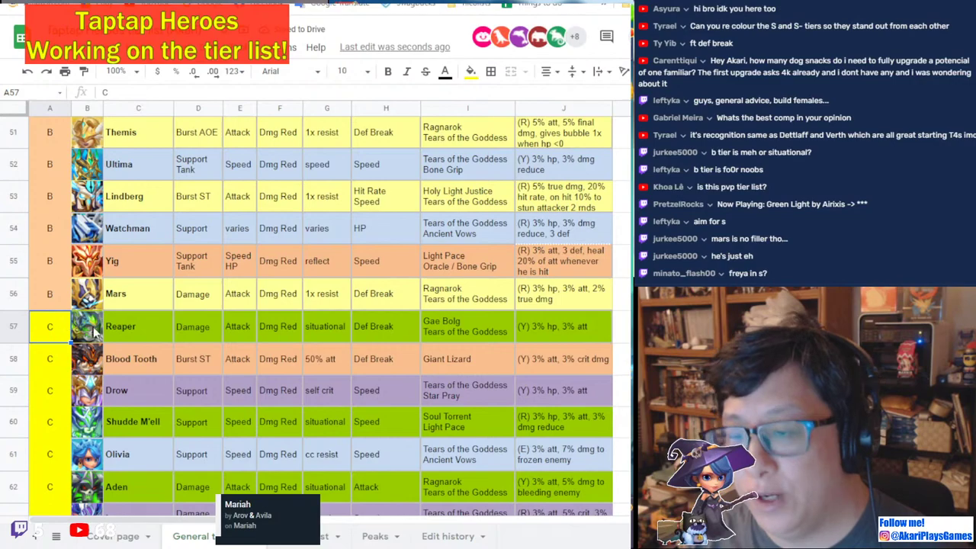
key(ctrl+c)
key(Up)
key(ctrl+v)
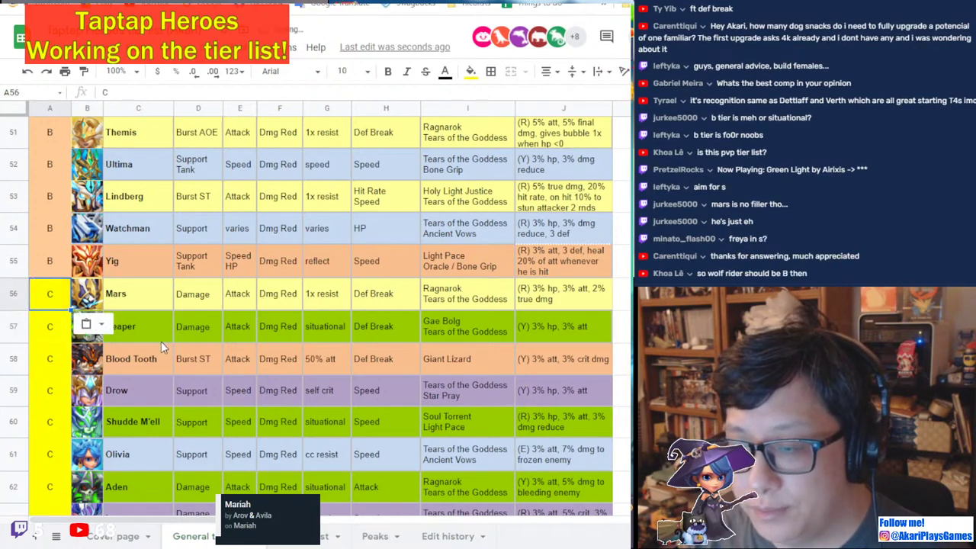
scroll(161, 347, up, 5)
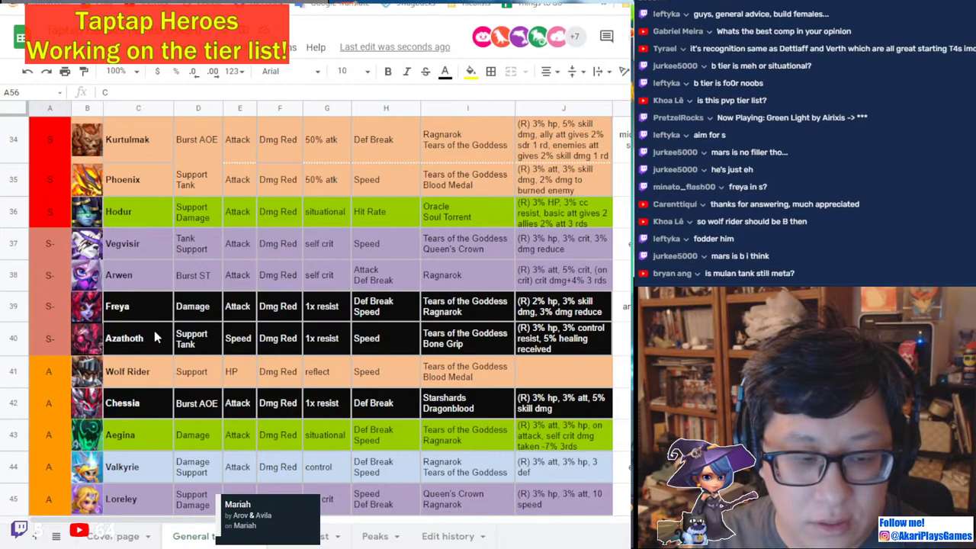
key(ctrl+v)
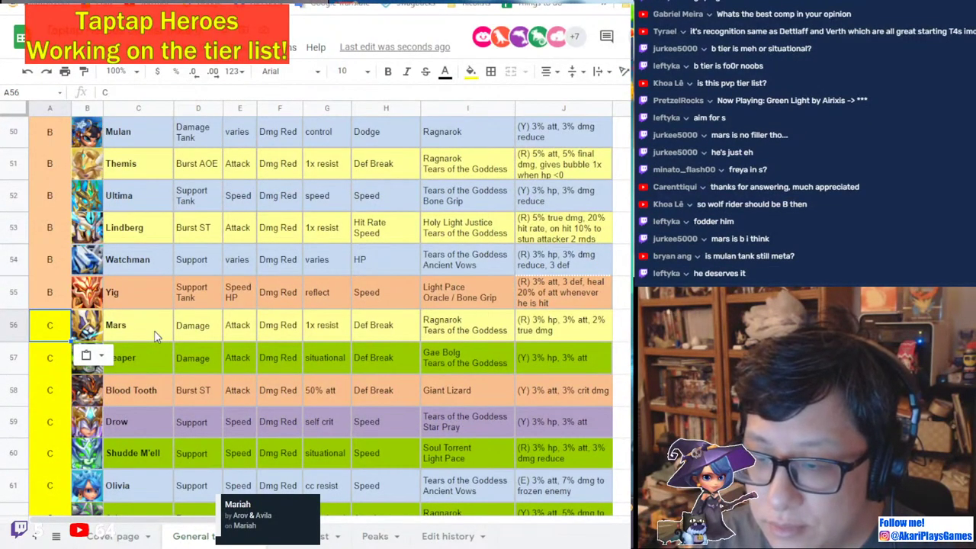
Set Mars's tier back to B by copying the tier label from Yig's row.
click(52, 301)
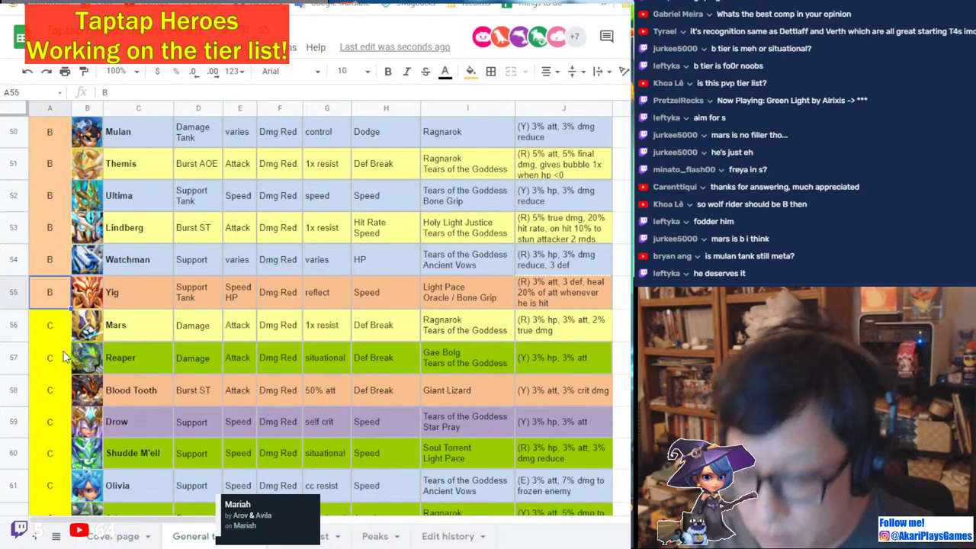
key(ctrl+c)
click(44, 317)
key(ctrl+v)
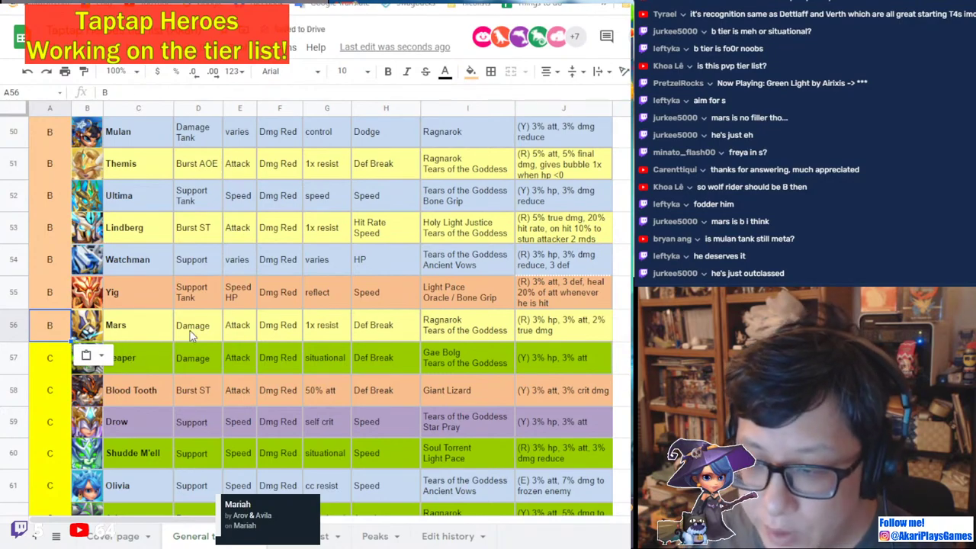
key(Right)
key(Right)
key(Right)
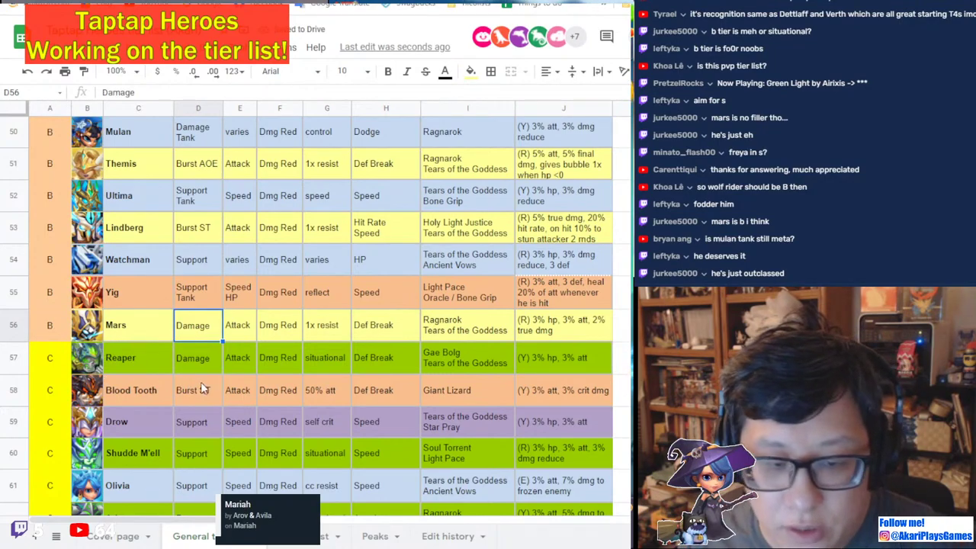
Check the A, B and C tier heroes against the tier descriptions in the introductory notes.
scroll(200, 382, up, 3)
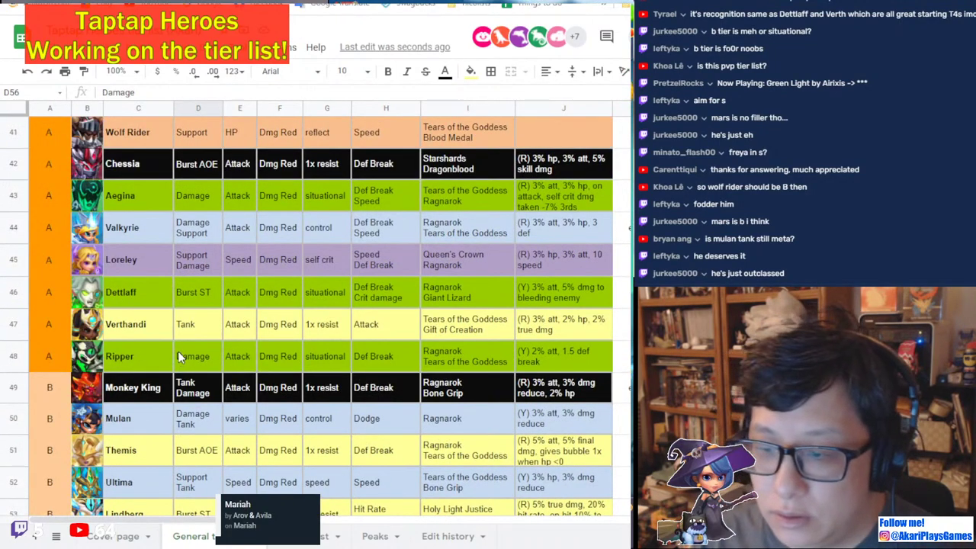
scroll(180, 356, up, 1)
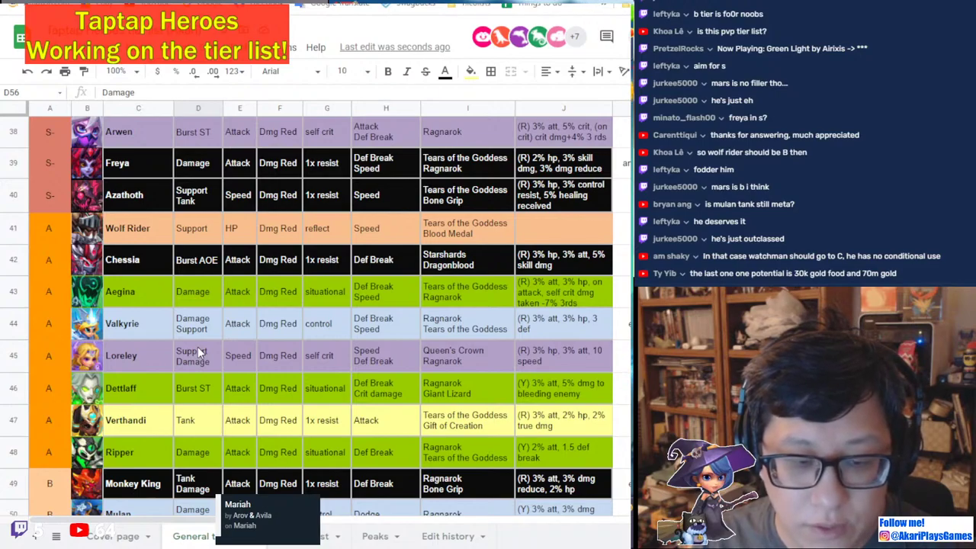
scroll(197, 346, up, 15)
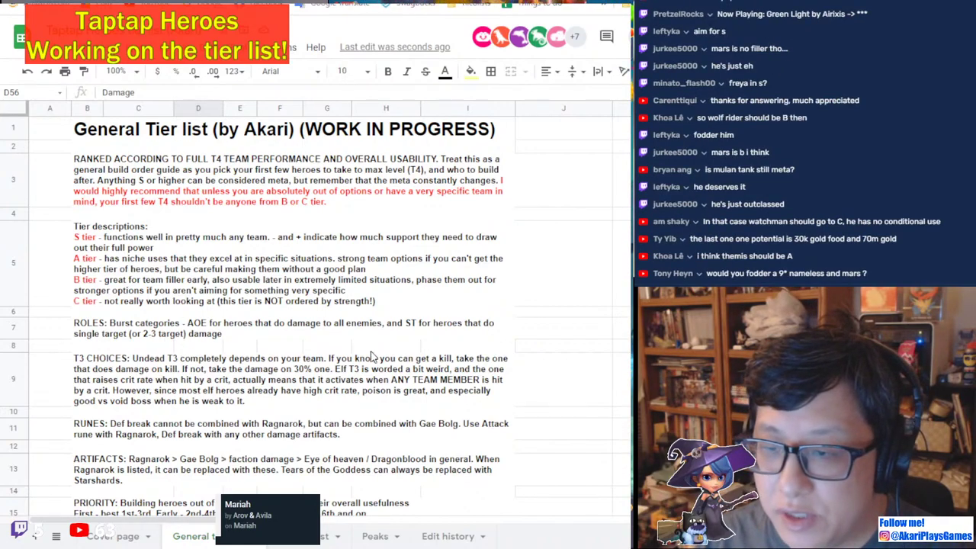
scroll(366, 359, down, 15)
scroll(282, 375, down, 4)
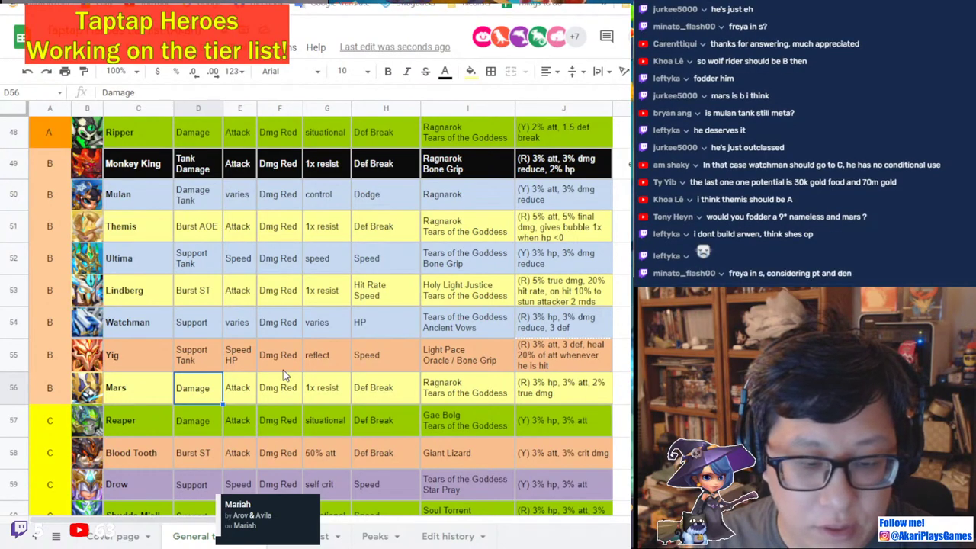
scroll(283, 370, down, 10)
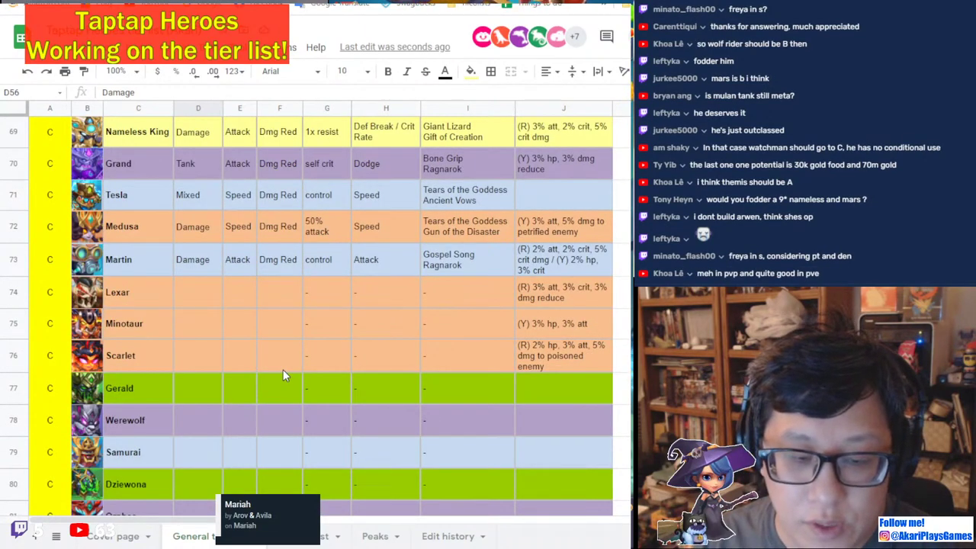
scroll(283, 369, up, 9)
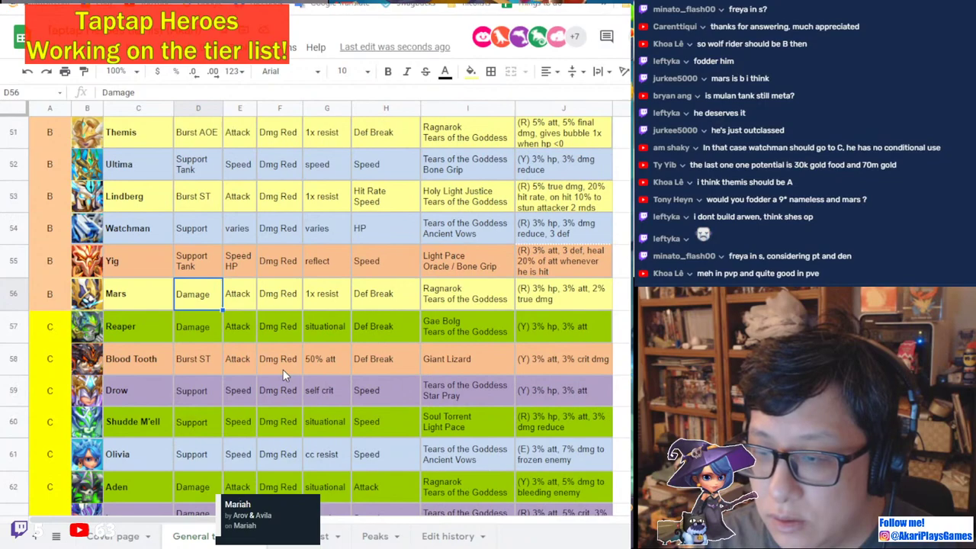
Compare Brynhild and the other top-tier heroes with Freya's placement in the S- tier.
scroll(283, 369, up, 3)
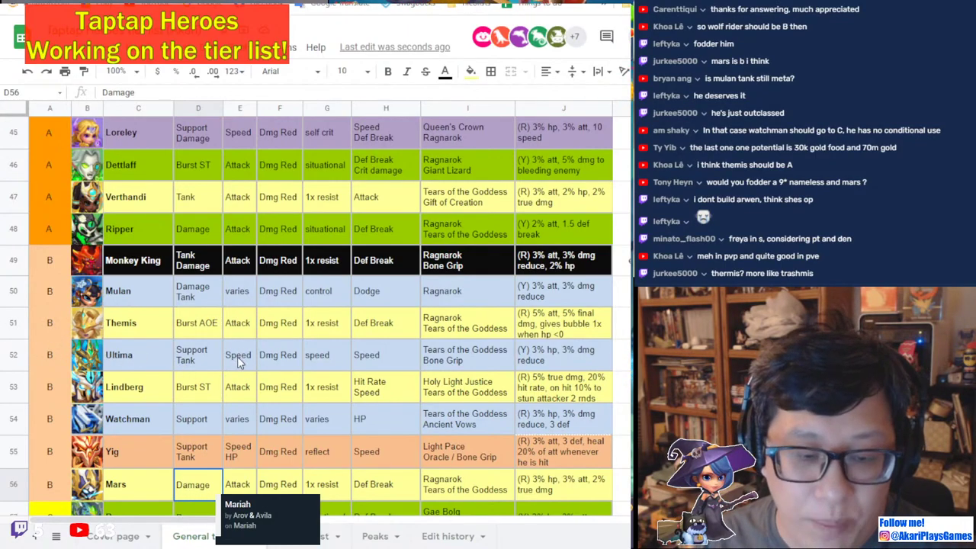
scroll(237, 363, up, 15)
scroll(244, 370, down, 10)
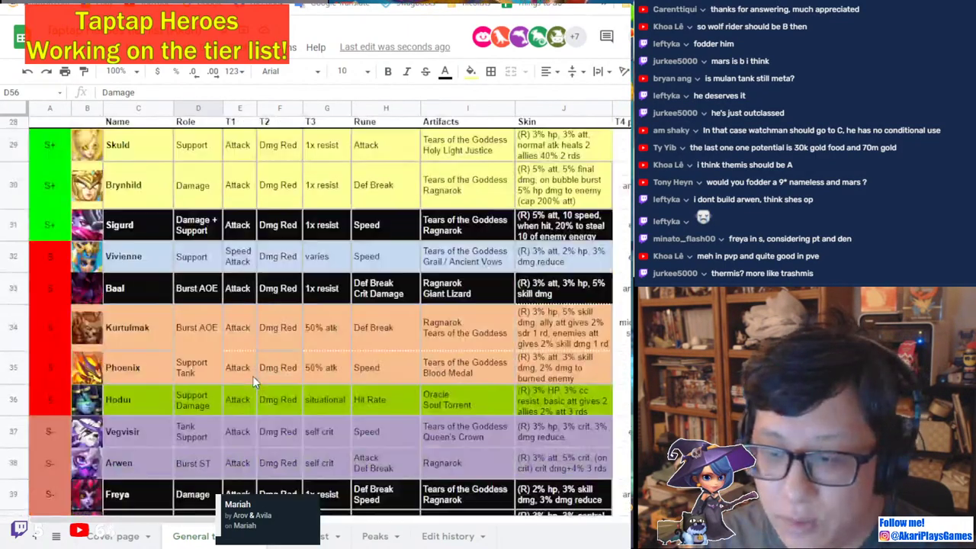
click(115, 205)
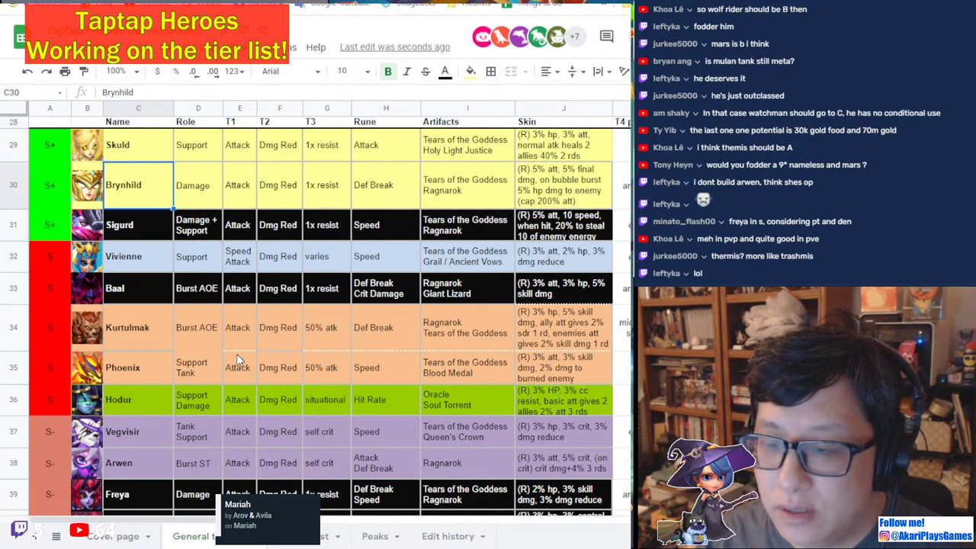
scroll(236, 354, down, 2)
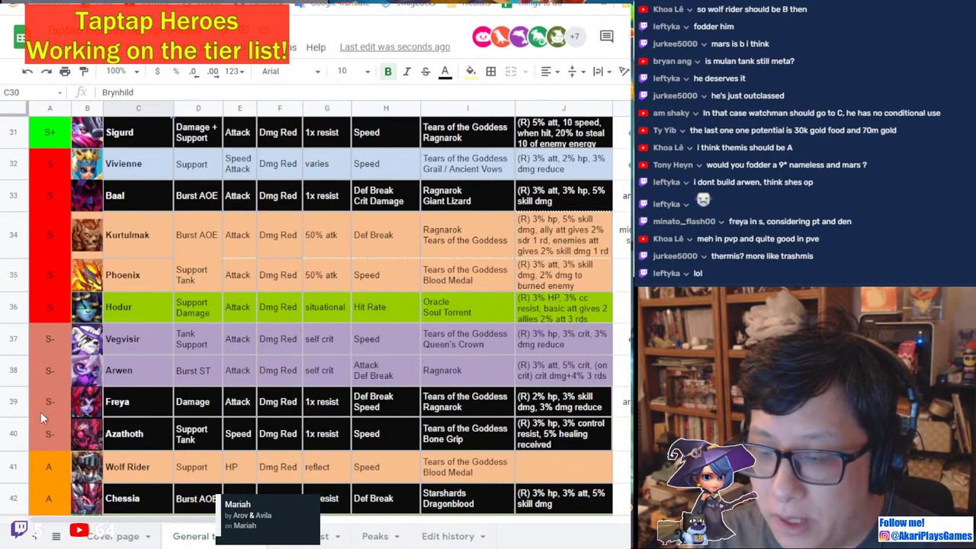
click(21, 411)
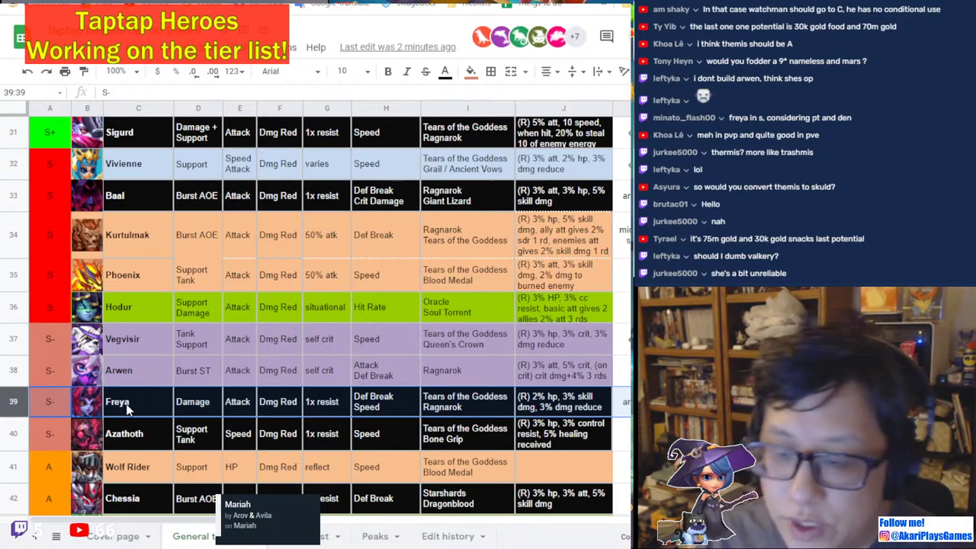
click(110, 416)
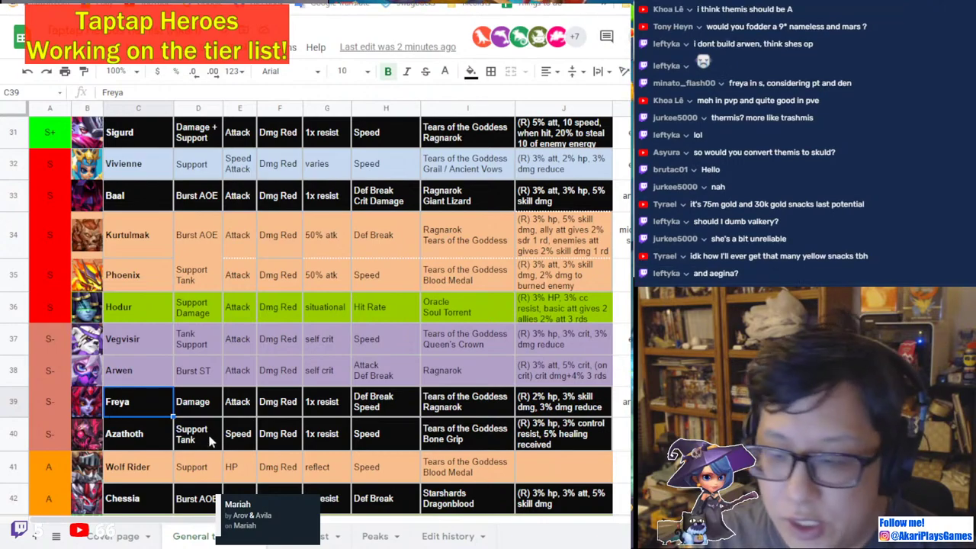
scroll(234, 409, down, 1)
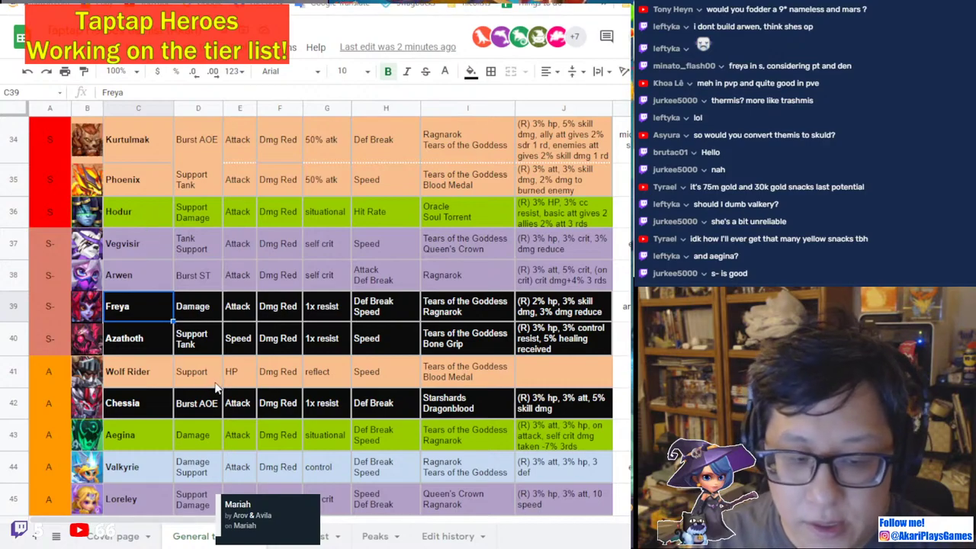
Review the hero placements from the A tier down through the B and C tiers.
scroll(216, 389, down, 5)
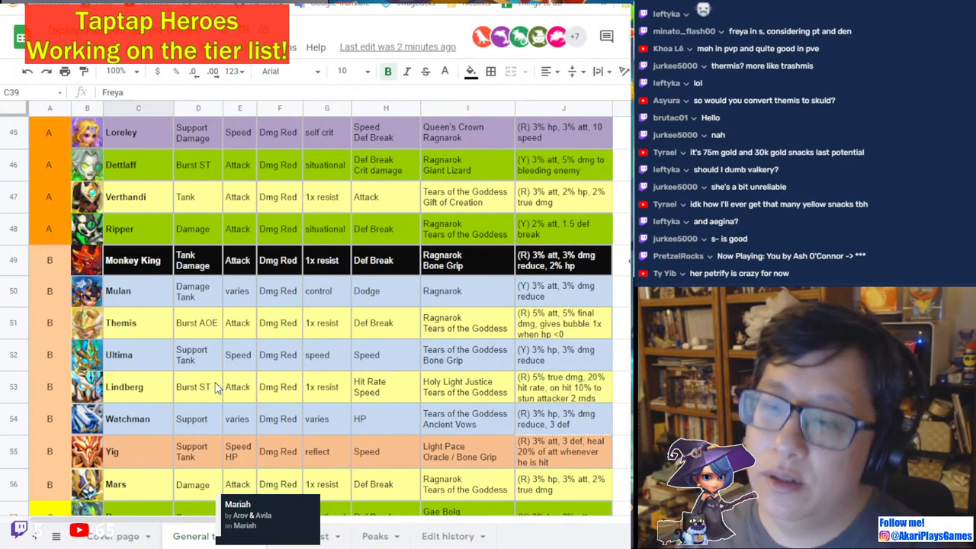
scroll(216, 389, down, 7)
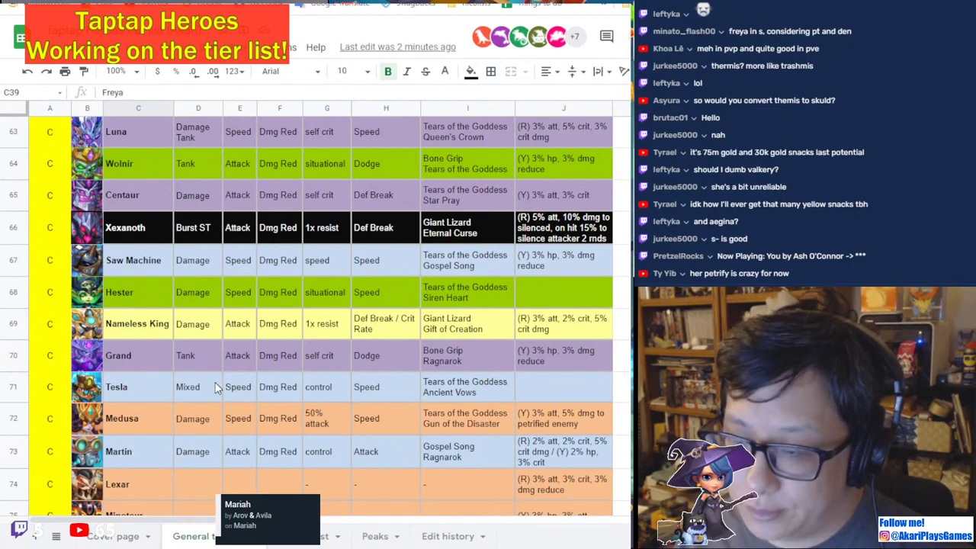
scroll(215, 389, down, 7)
scroll(216, 389, up, 6)
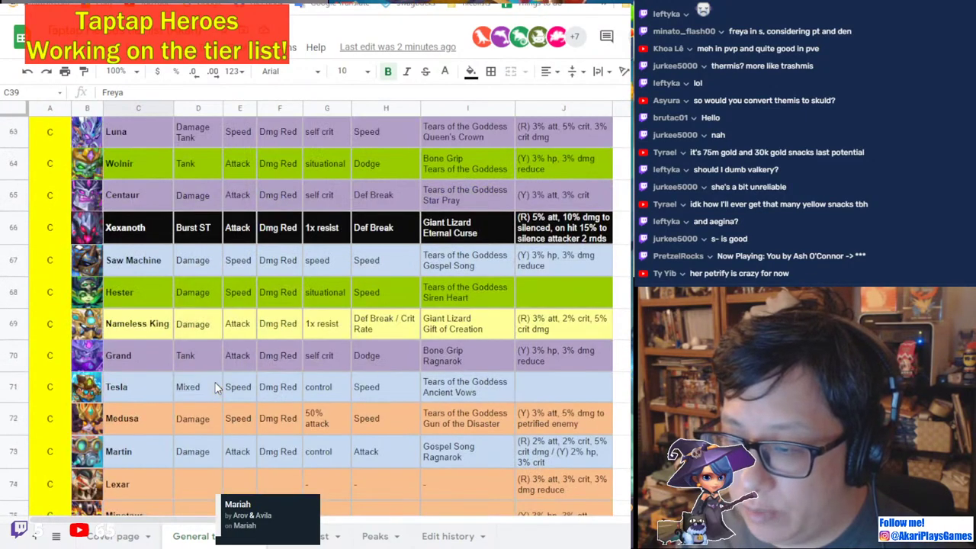
scroll(216, 389, down, 3)
scroll(215, 389, up, 2)
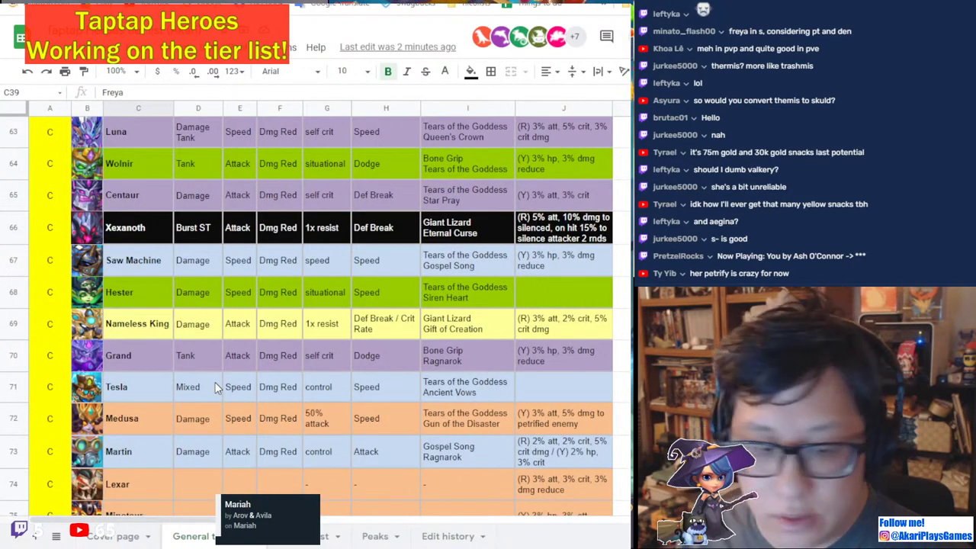
scroll(216, 388, up, 5)
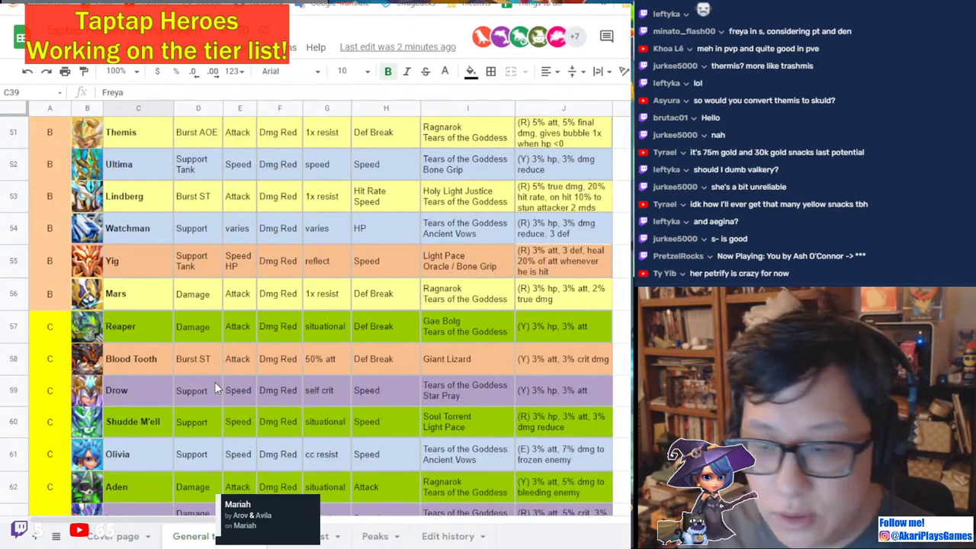
scroll(216, 388, up, 15)
scroll(216, 388, up, 2)
scroll(216, 388, down, 5)
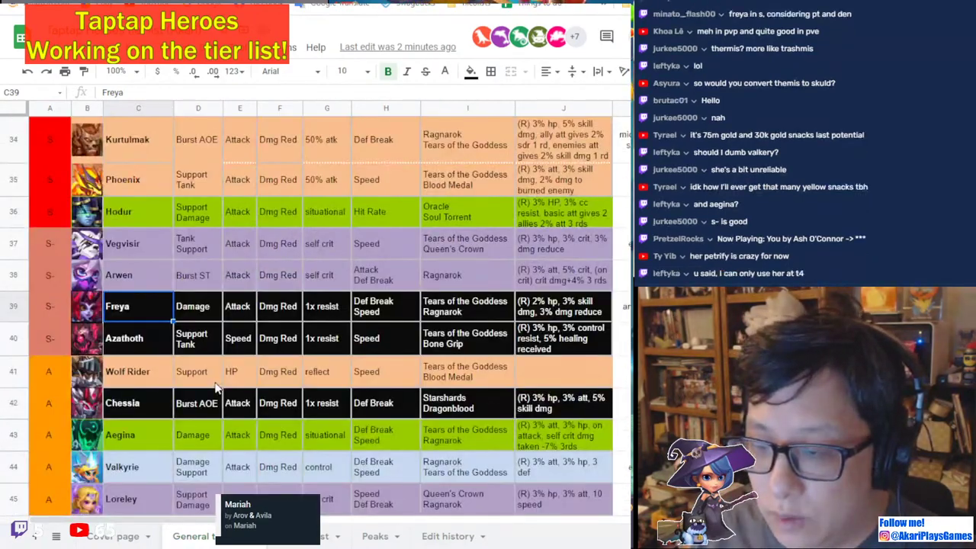
Examine the order of the heroes from the S+ tier to the A tier, including Freya, Azathoth, Aegina and Valkyrie.
scroll(216, 388, up, 5)
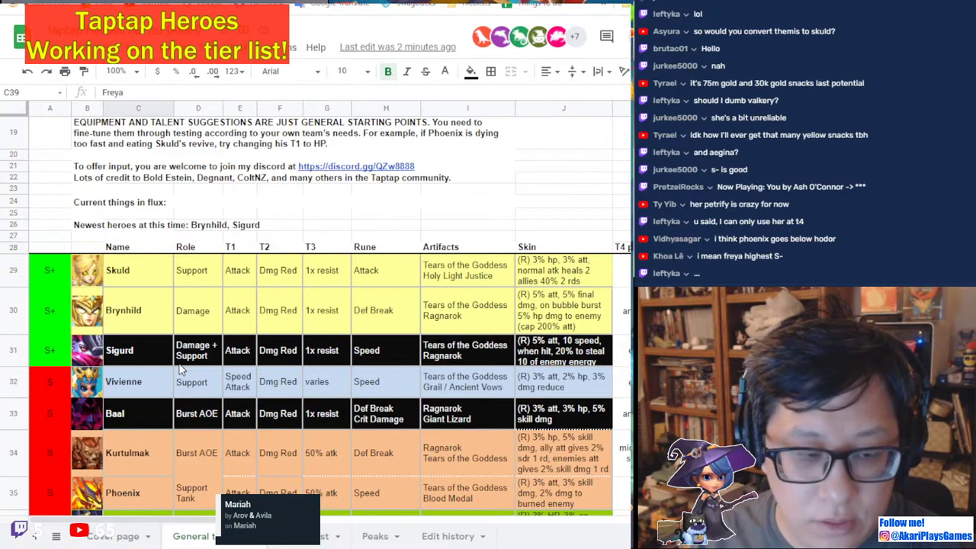
scroll(181, 369, down, 5)
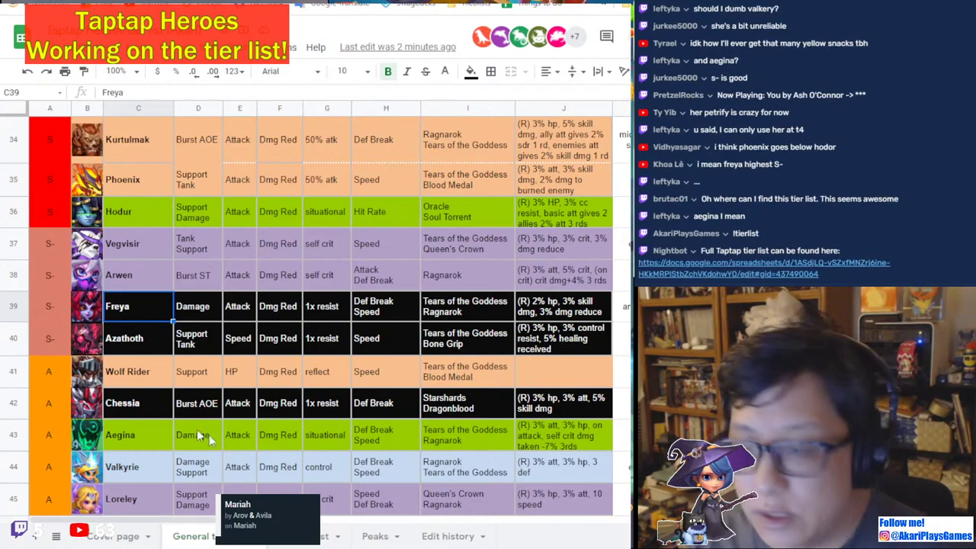
click(326, 347)
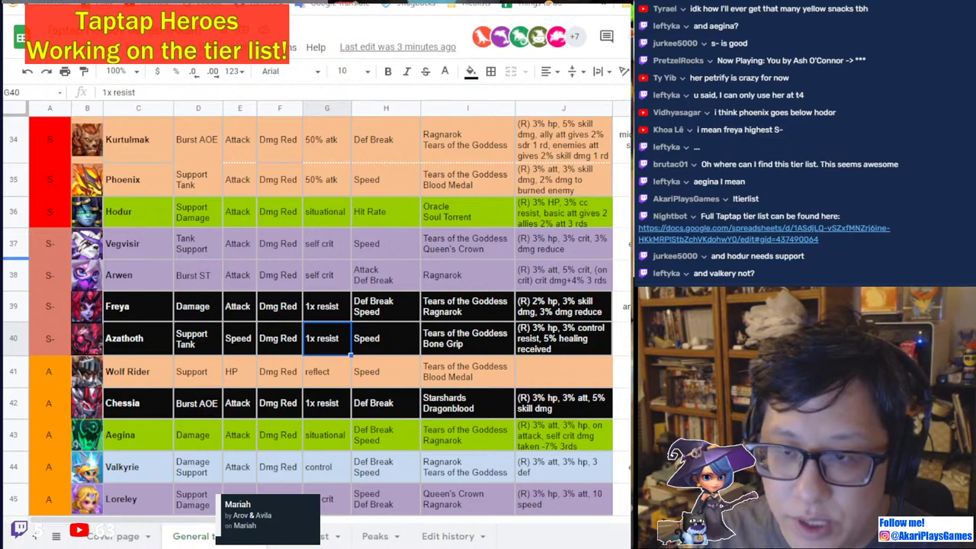
click(255, 317)
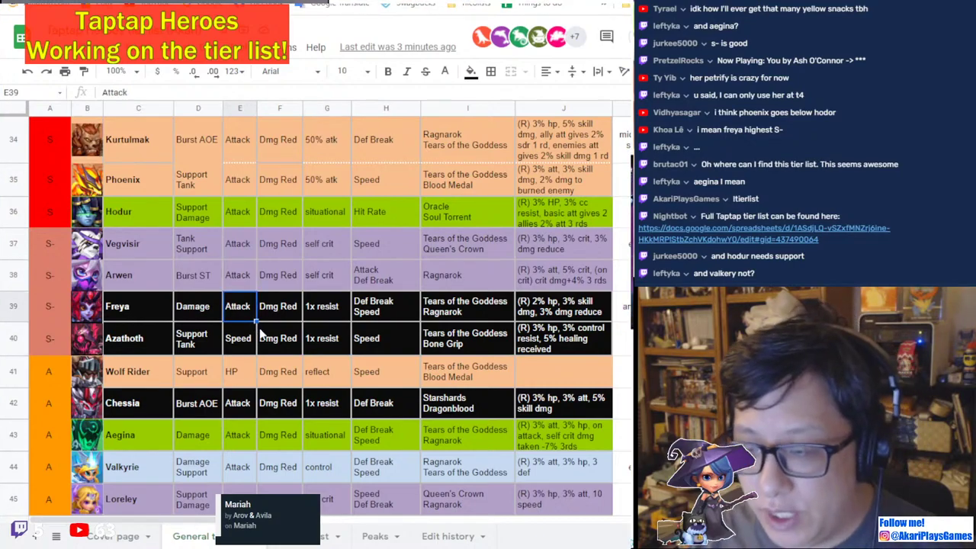
scroll(259, 328, down, 3)
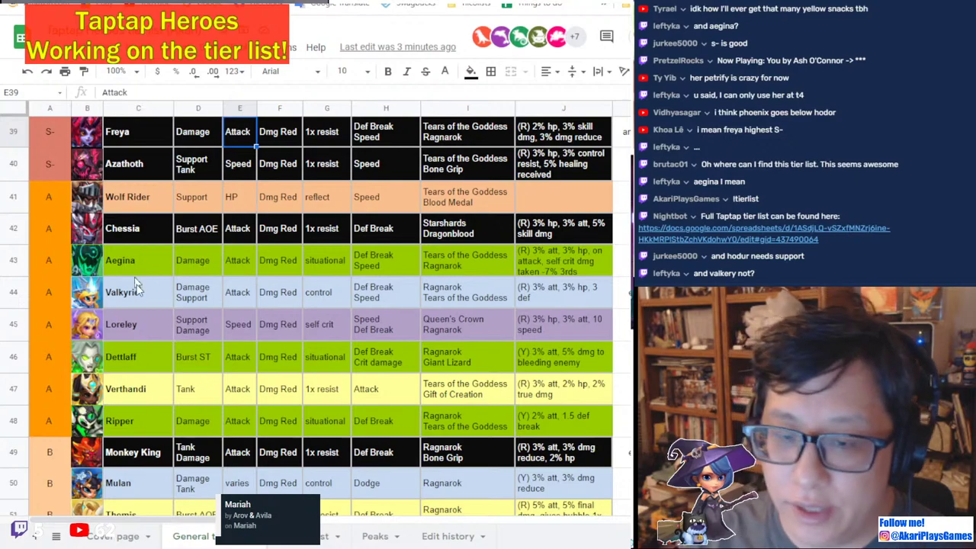
scroll(296, 378, up, 1)
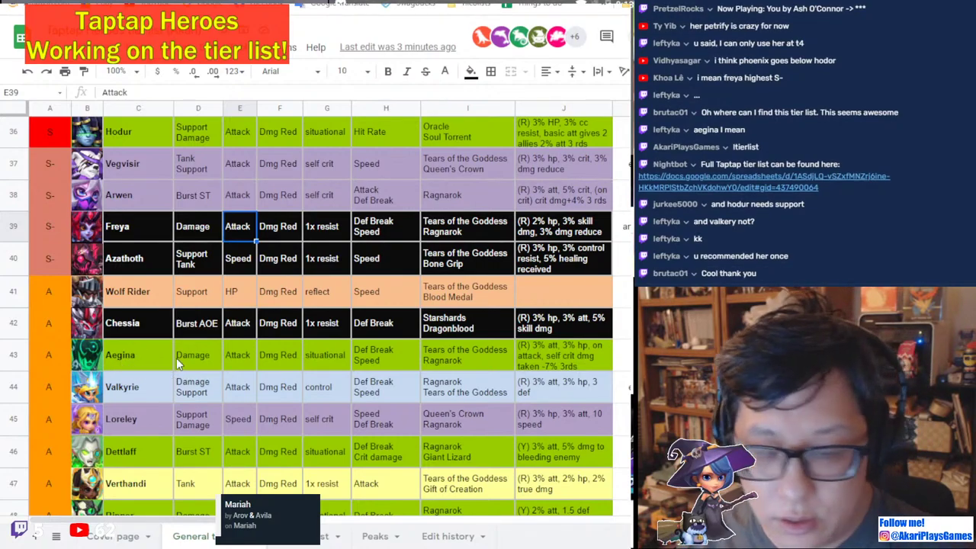
scroll(176, 357, down, 1)
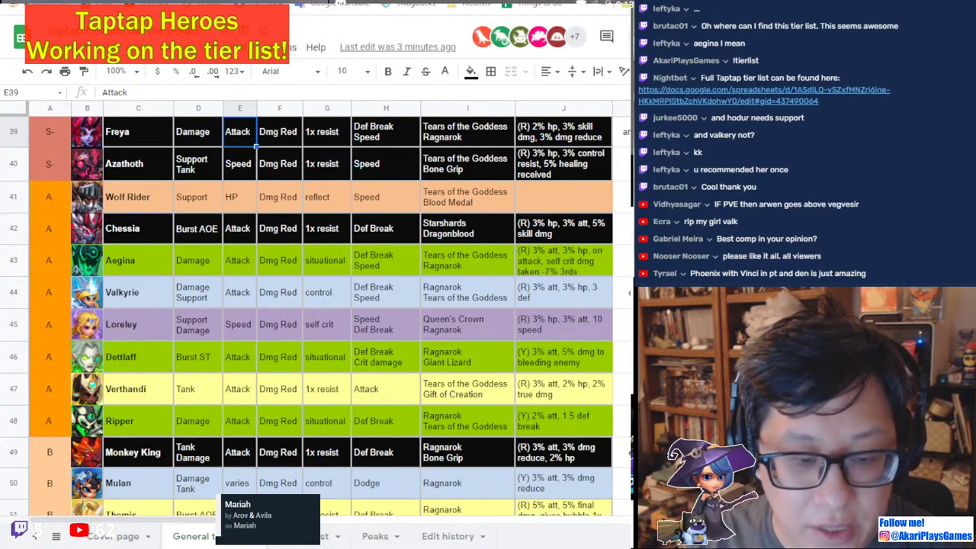
Review the hero placements between the S+ and B tiers, comparing Vegvisir, Arwen, Freya and Wolf Rider with their neighbours.
scroll(212, 368, up, 3)
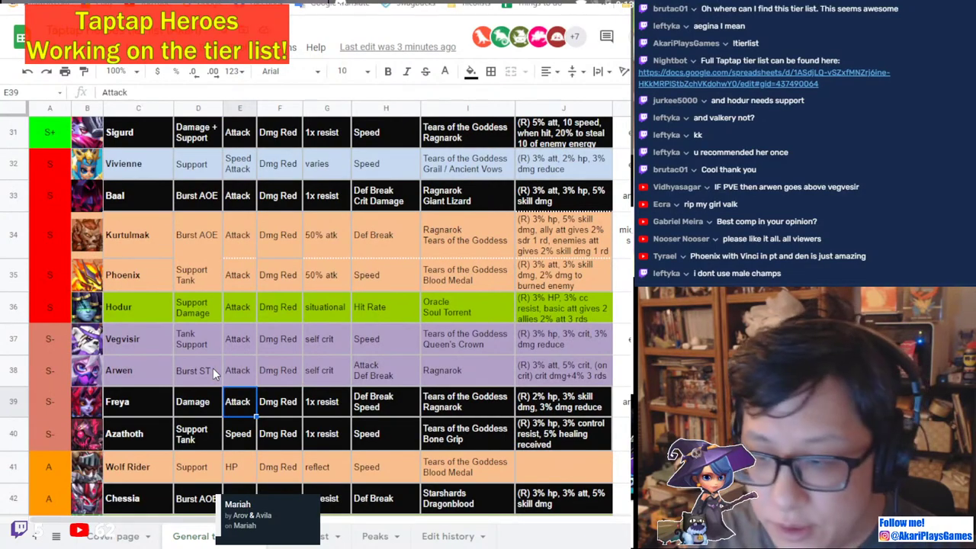
scroll(213, 367, up, 5)
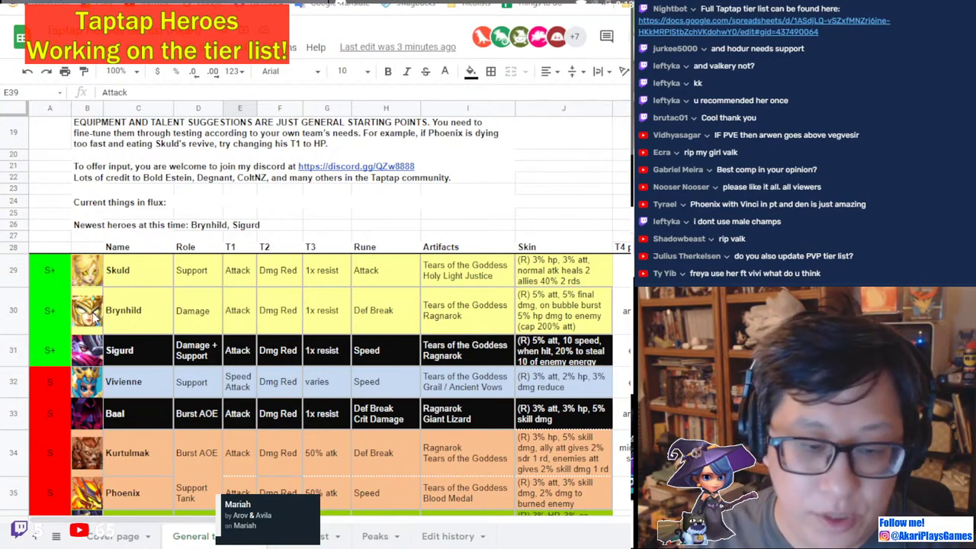
scroll(165, 375, down, 5)
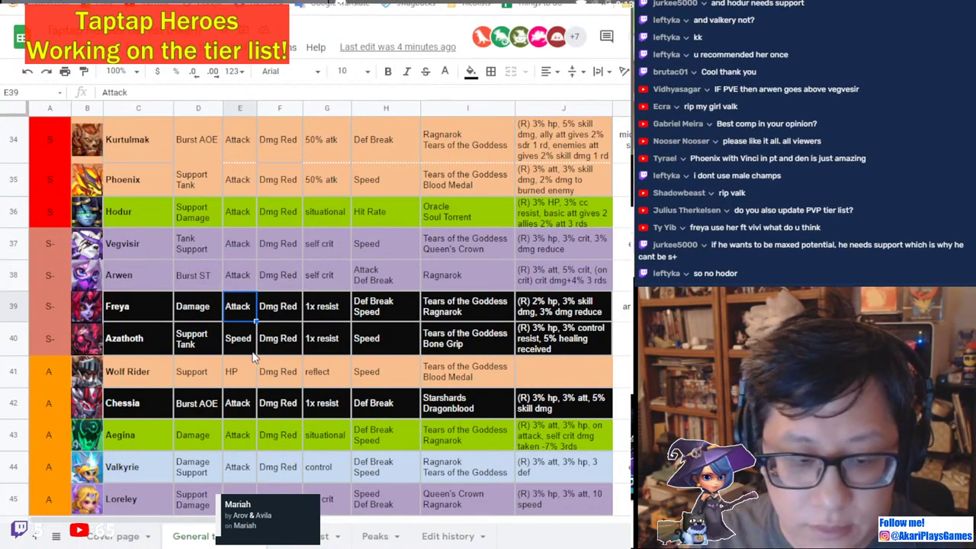
scroll(251, 350, down, 5)
scroll(252, 351, up, 3)
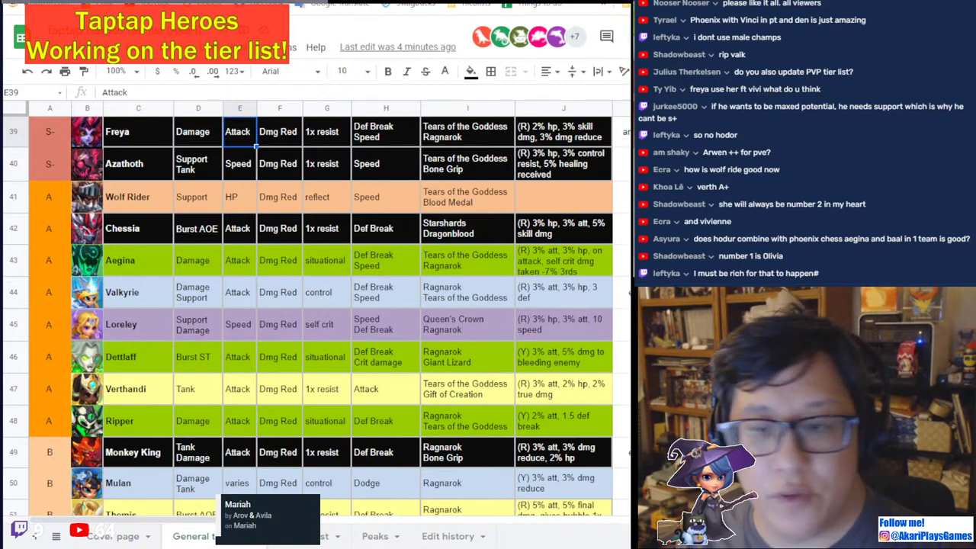
scroll(207, 398, down, 1)
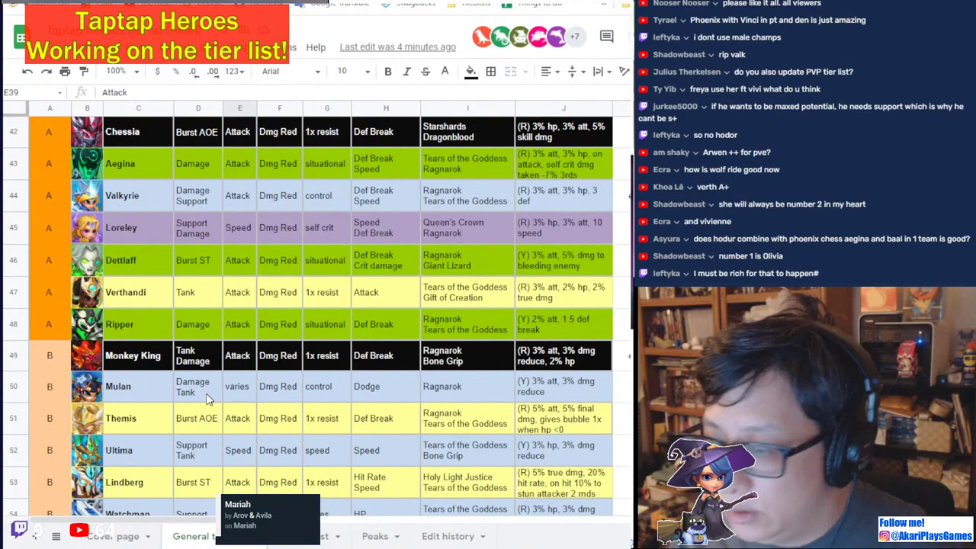
scroll(208, 398, up, 2)
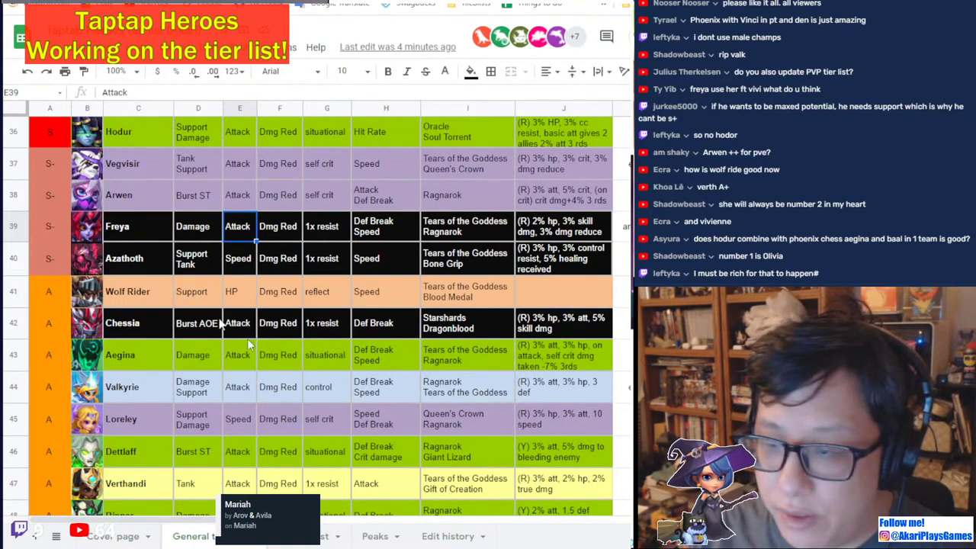
scroll(210, 345, down, 1)
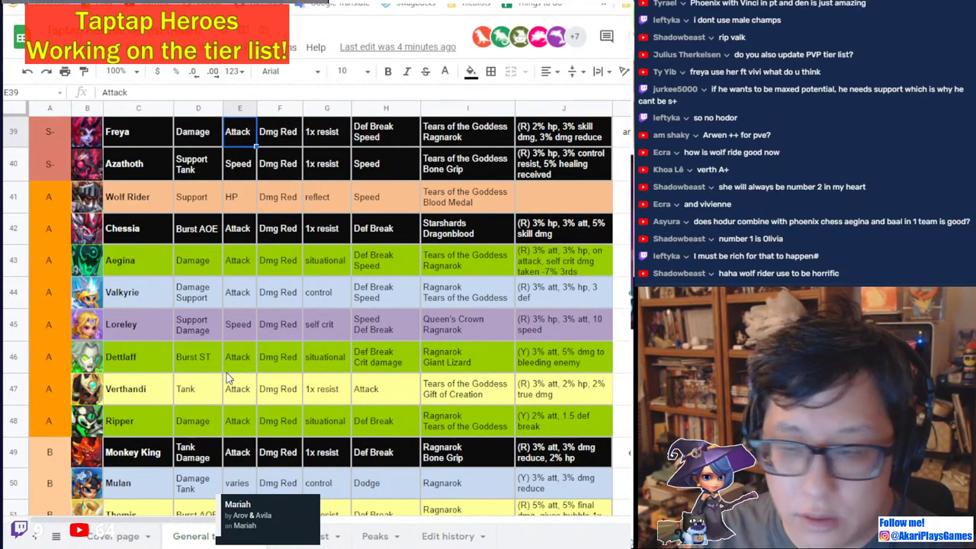
scroll(227, 374, up, 3)
scroll(222, 381, up, 3)
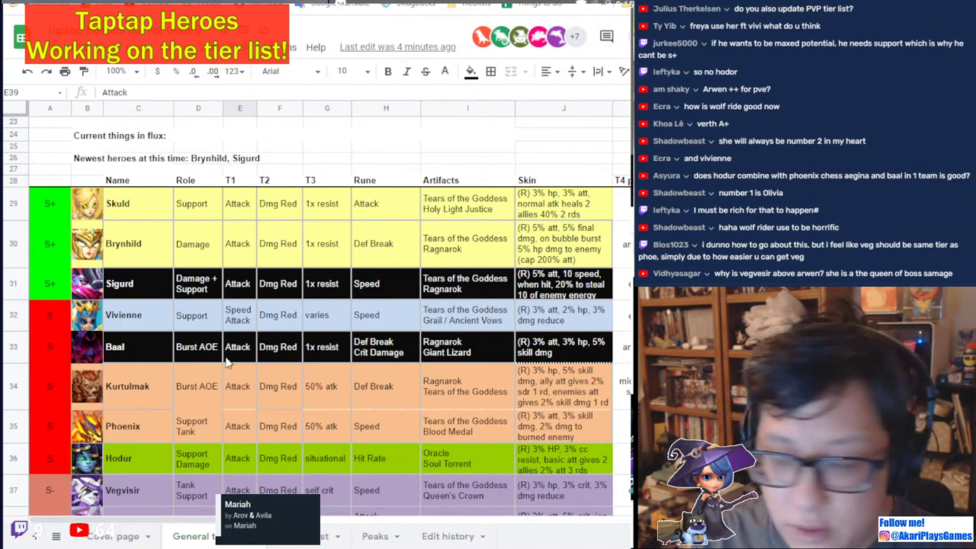
Reassign Vegvisir to the S tier with its red fill and move the Vegvisir row directly above Hodur.
scroll(225, 363, down, 3)
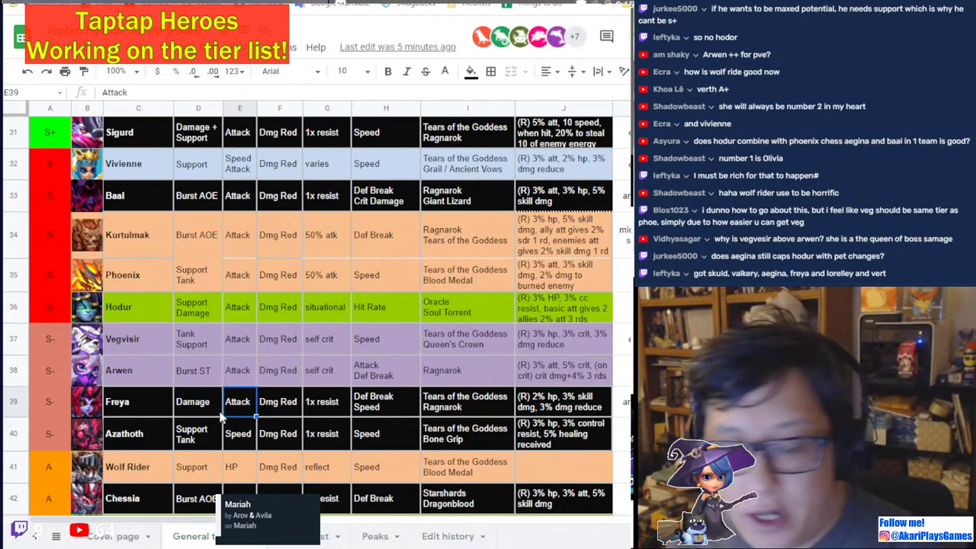
click(50, 311)
click(51, 338)
text(S)
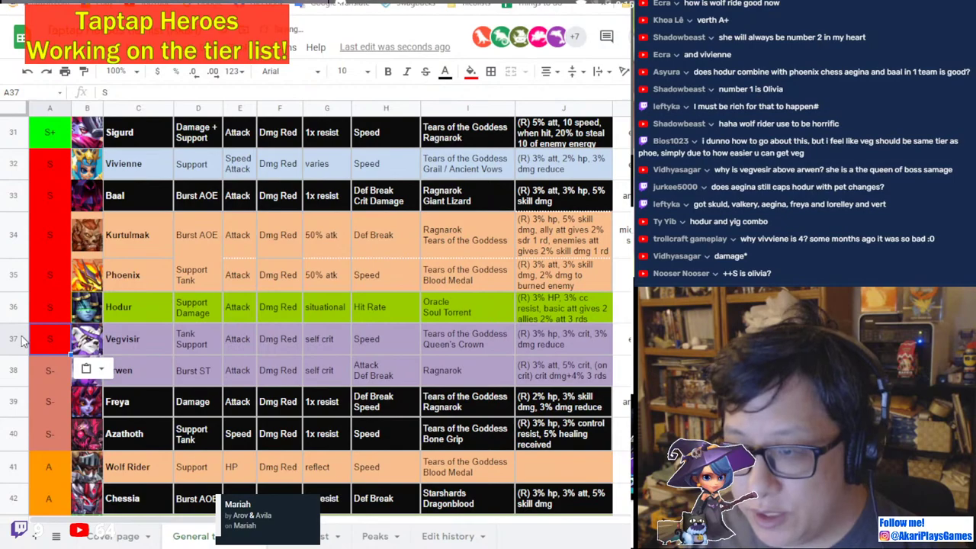
click(16, 339)
drag(15, 339, 17, 308)
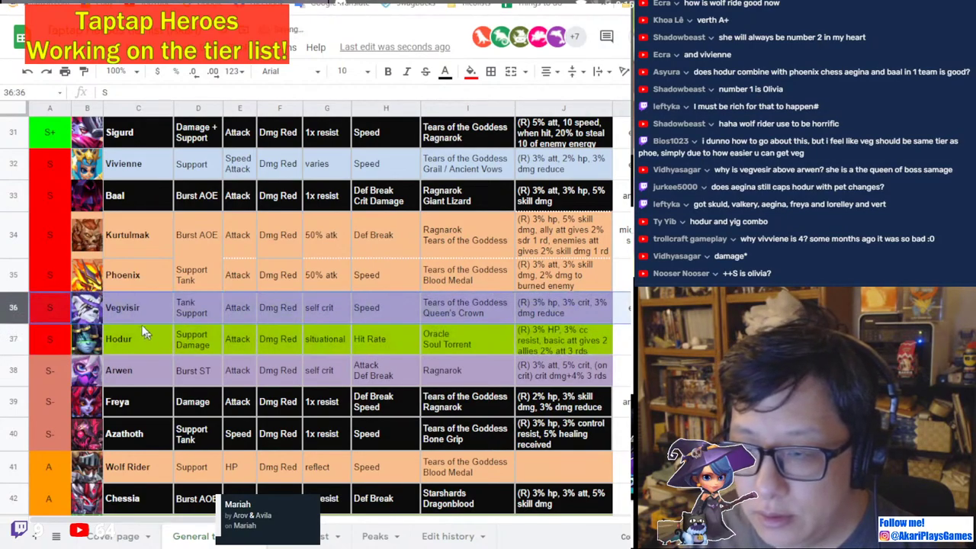
click(134, 305)
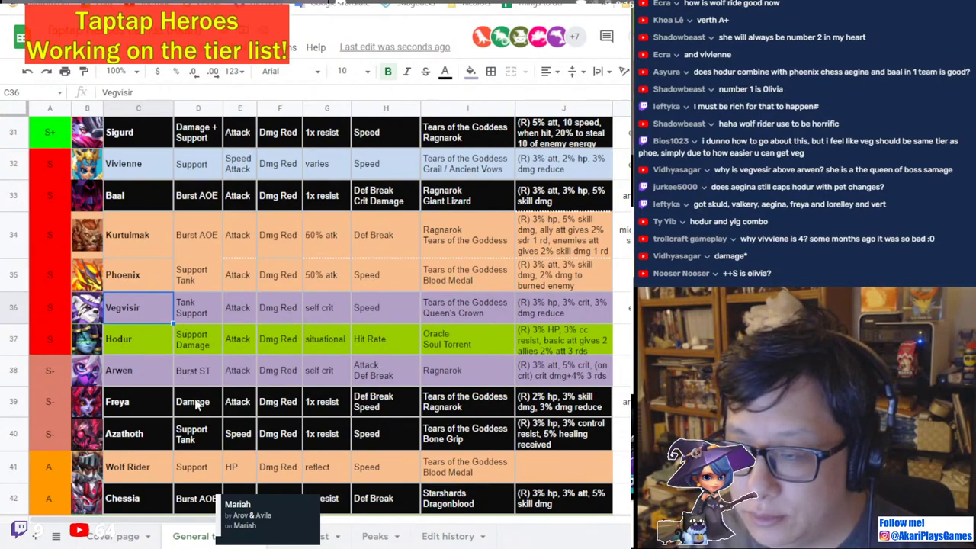
Reassign Vivienne to the S+ tier by copying Sigurd's tier label and green fill.
scroll(196, 404, down, 3)
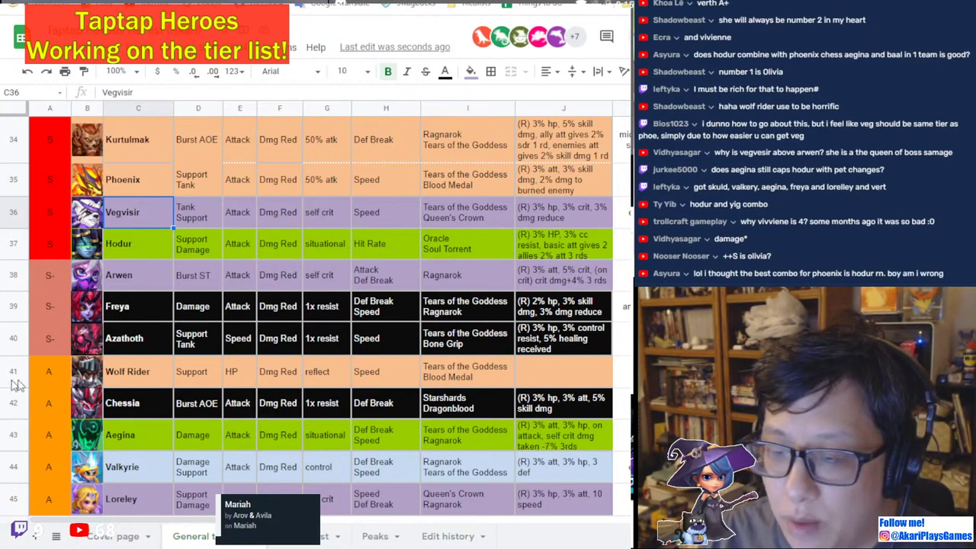
click(17, 338)
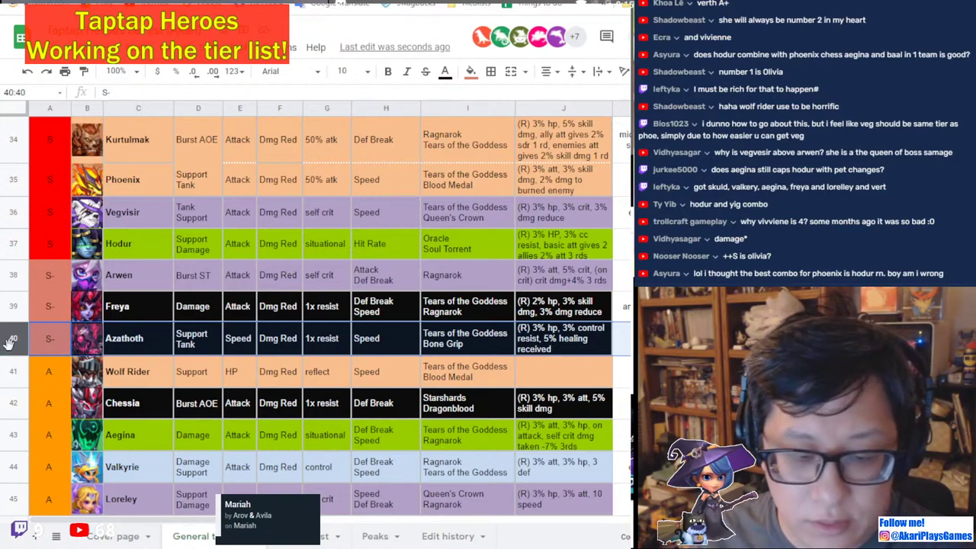
scroll(212, 353, up, 5)
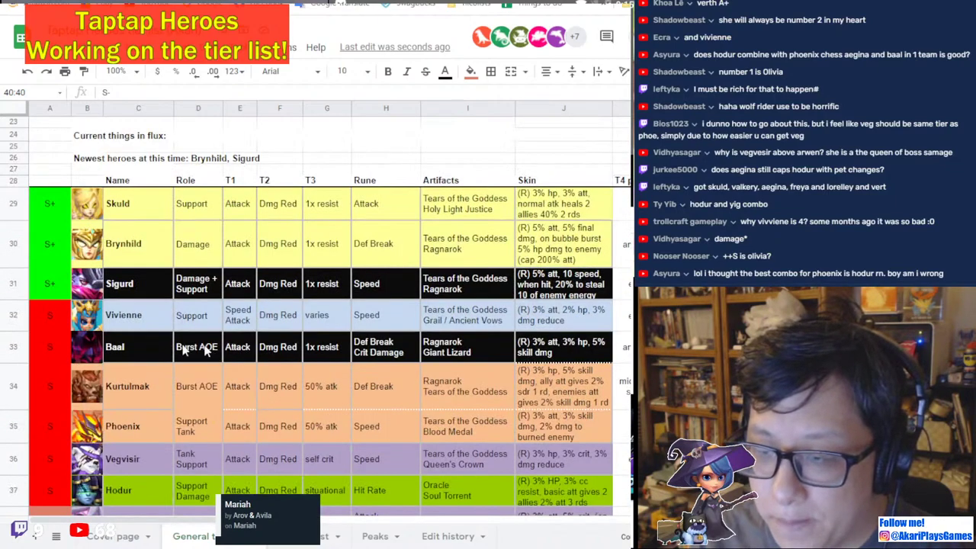
click(15, 315)
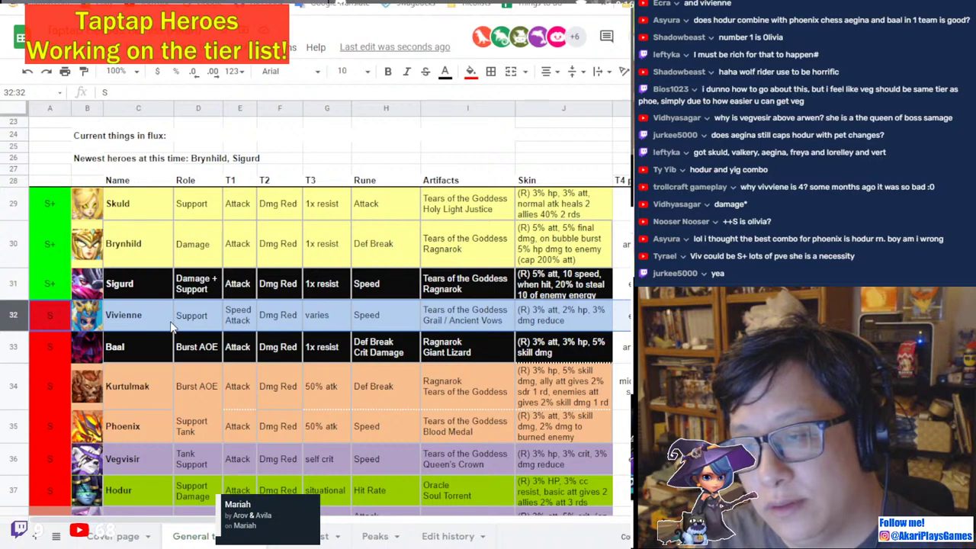
click(55, 316)
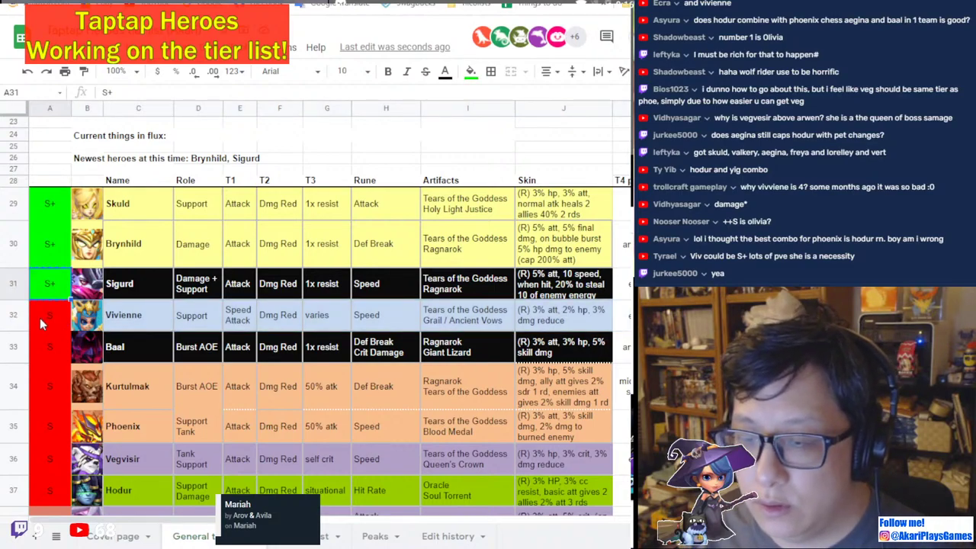
key(ctrl+v)
click(251, 357)
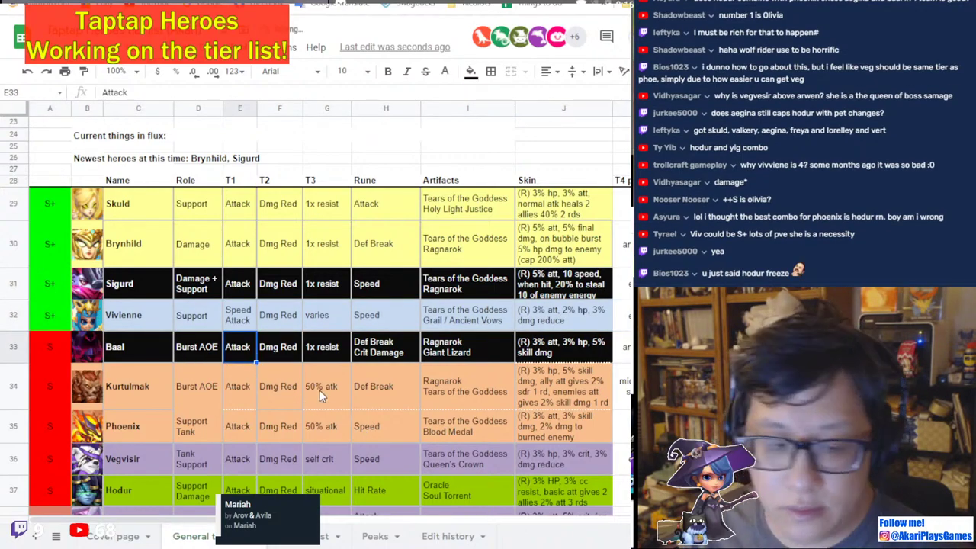
Reassign Wolf Rider to the S- tier by copying Azathoth's tier label and fill colour.
scroll(296, 400, down, 3)
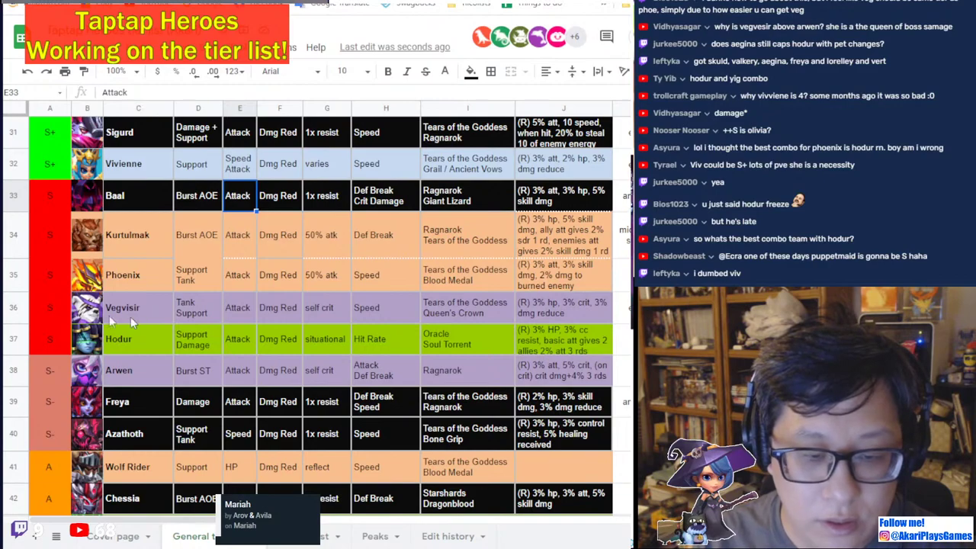
click(217, 288)
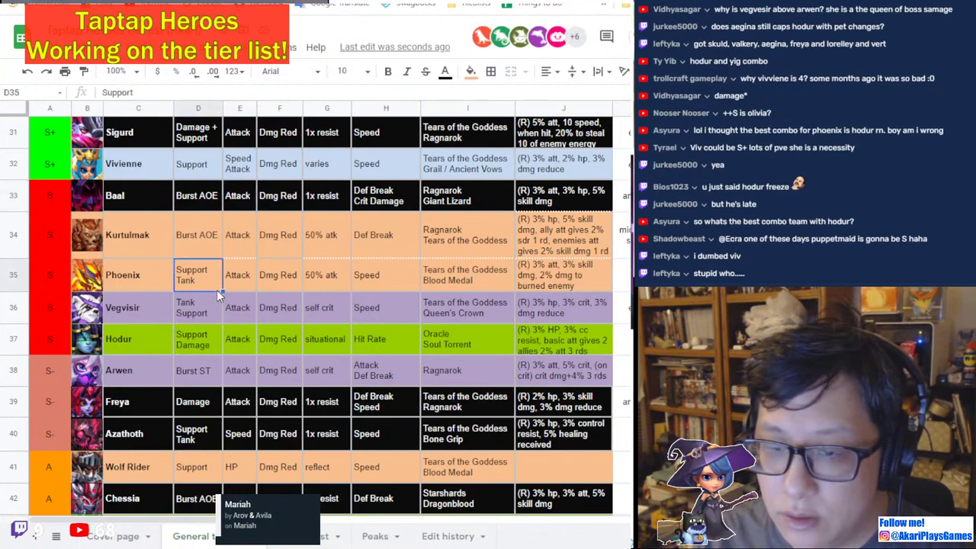
scroll(259, 316, up, 1)
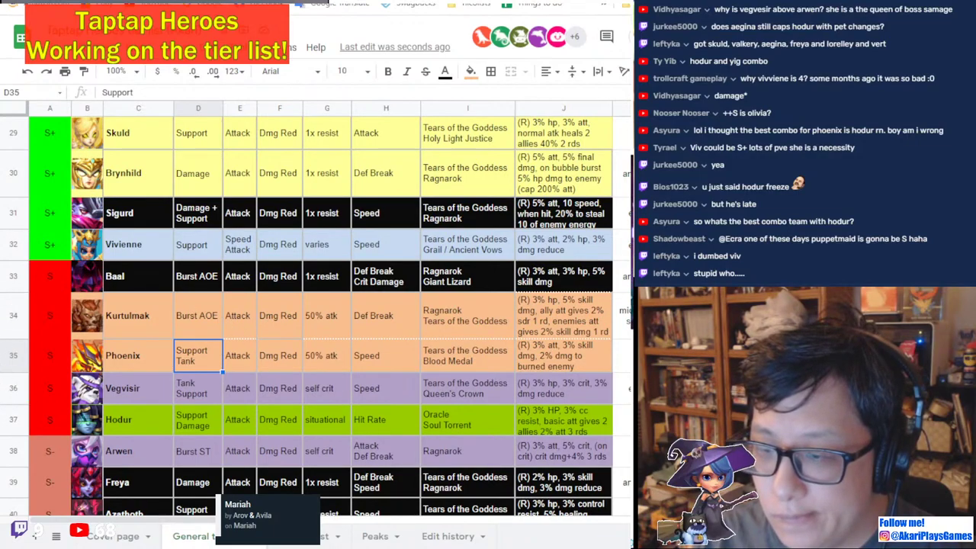
scroll(197, 316, up, 2)
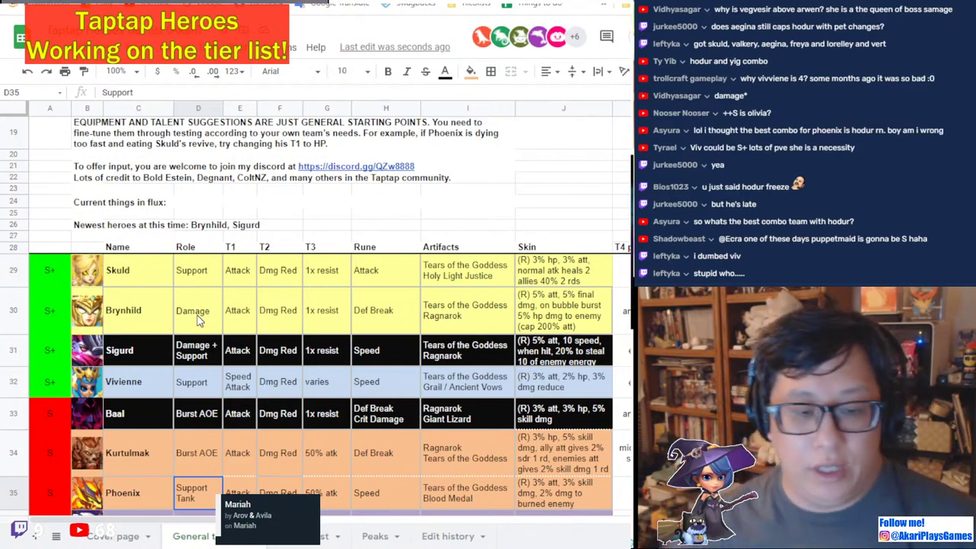
scroll(504, 305, down, 2)
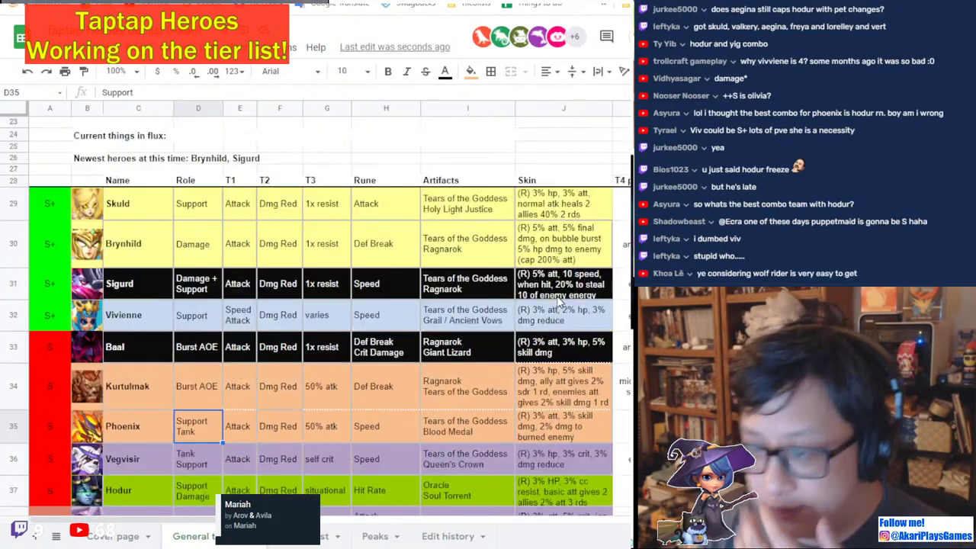
scroll(488, 302, down, 5)
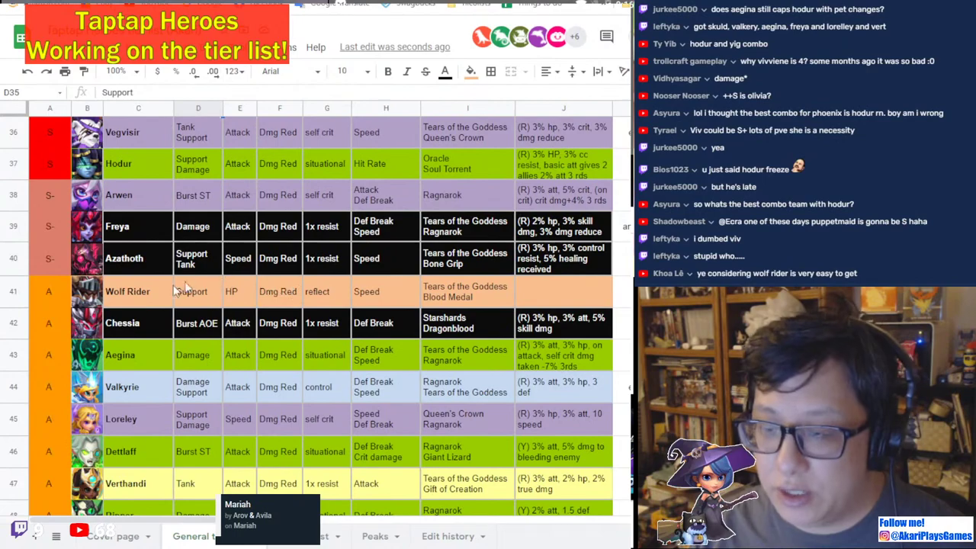
click(67, 305)
click(57, 267)
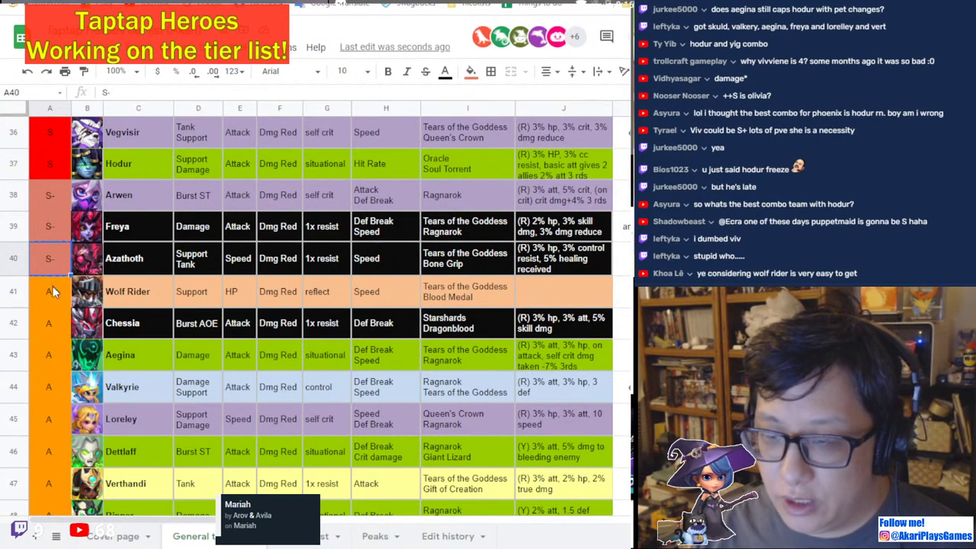
key(ctrl+c)
click(52, 287)
key(ctrl+v)
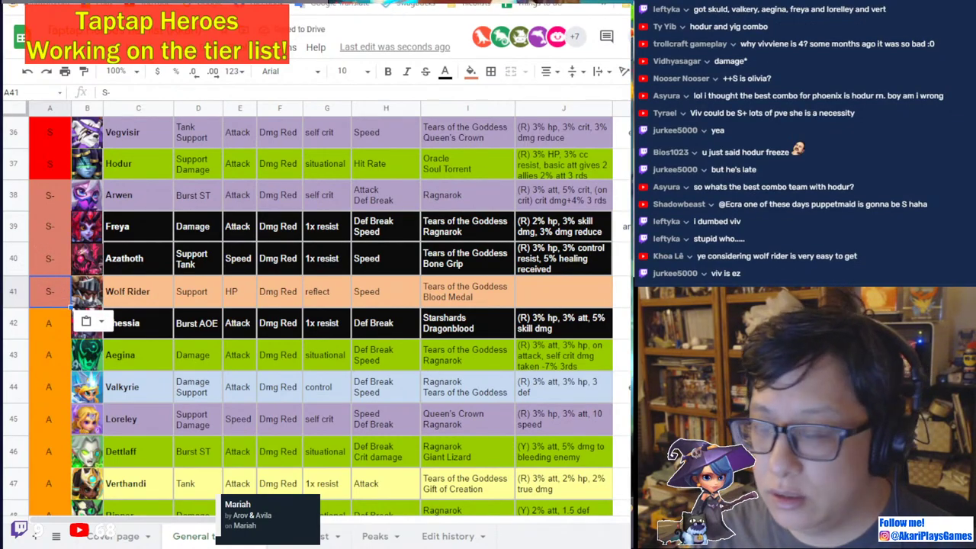
click(206, 386)
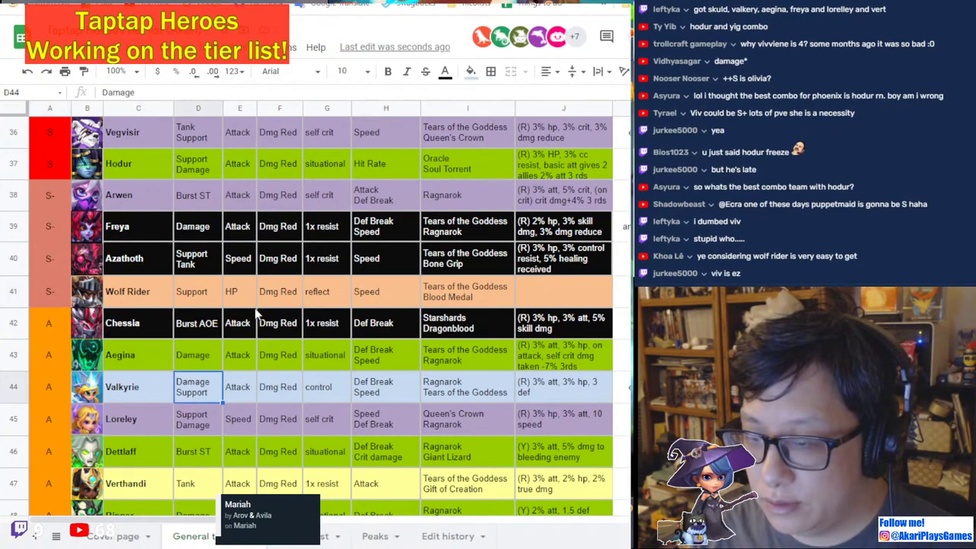
Review the A and B tier heroes, and compare them with the heroes placed in the S+ and S tiers.
scroll(254, 308, down, 1)
scroll(255, 309, down, 1)
scroll(255, 308, up, 1)
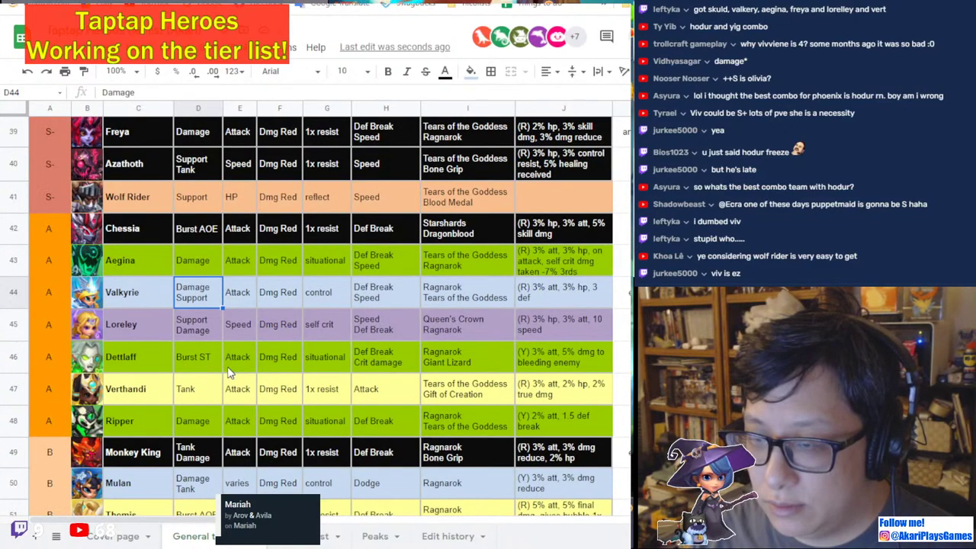
scroll(45, 302, down, 1)
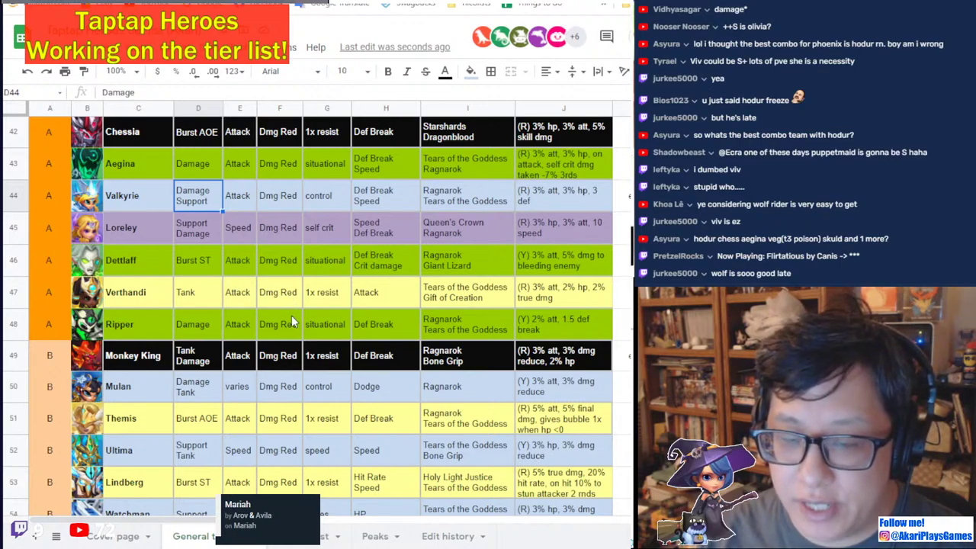
scroll(291, 315, up, 3)
scroll(292, 320, up, 5)
scroll(293, 321, down, 2)
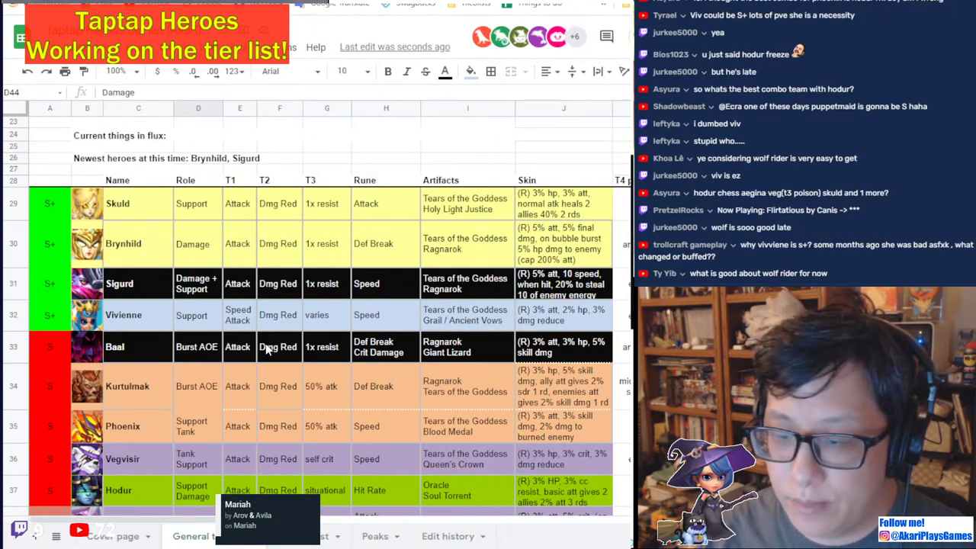
scroll(267, 346, down, 3)
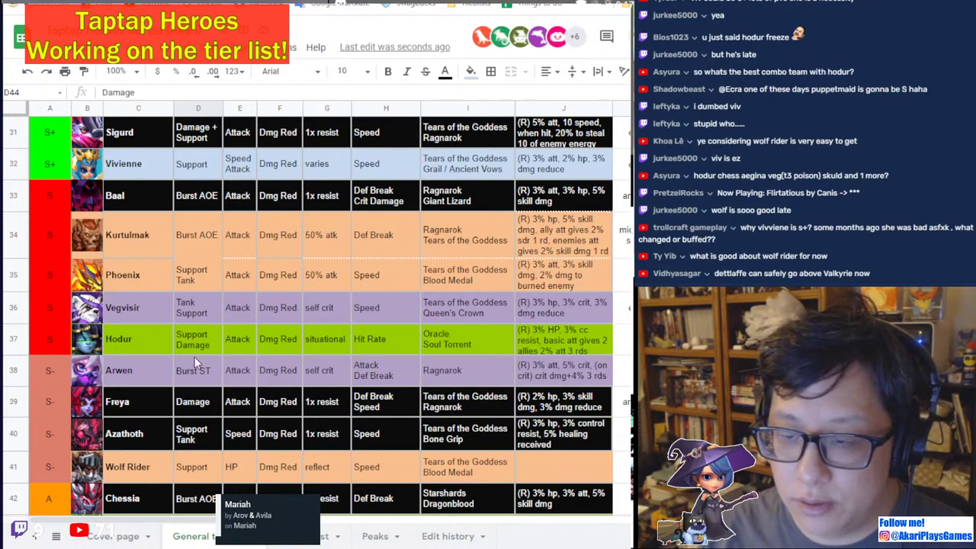
Move the Dettlaff row up within the A tier so it sits directly above Valkyrie.
scroll(195, 357, down, 3)
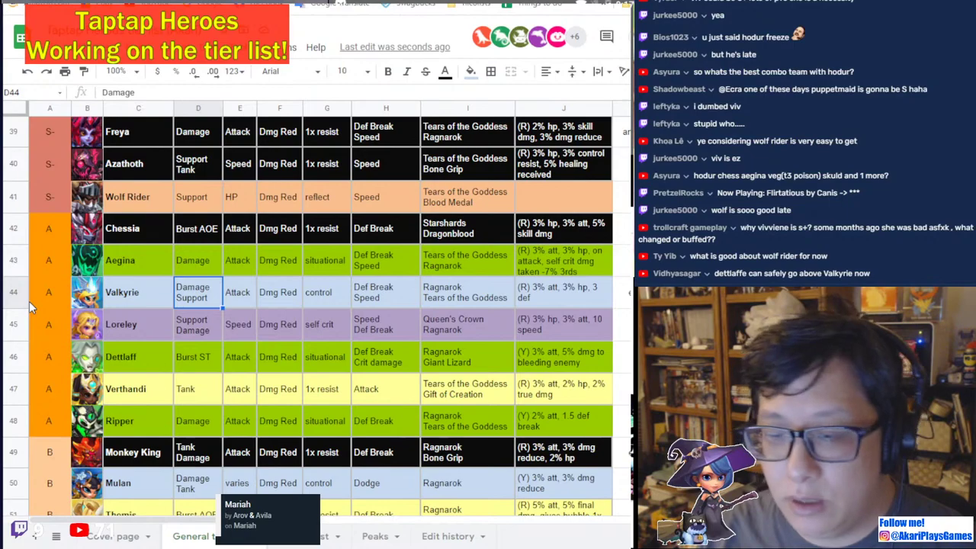
click(14, 359)
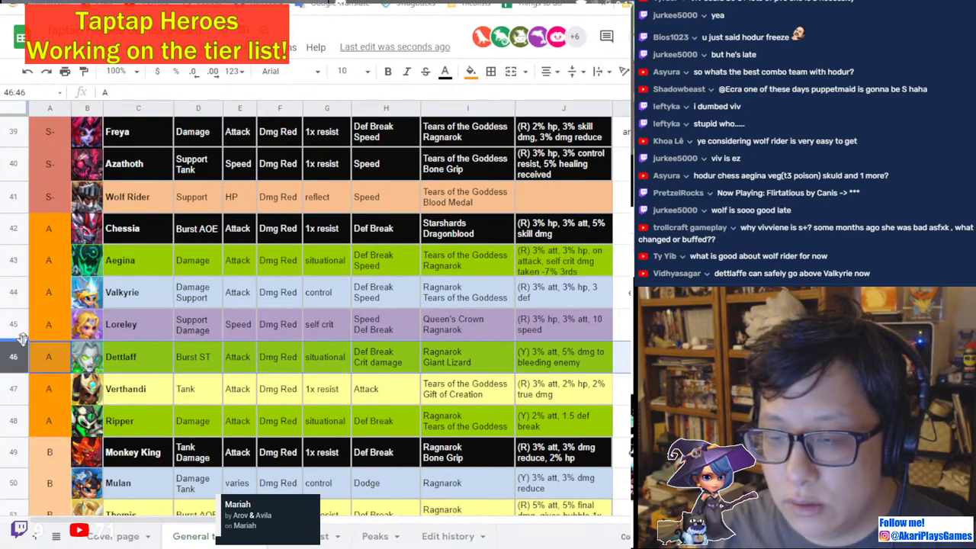
drag(11, 351, 11, 289)
drag(10, 286, 10, 288)
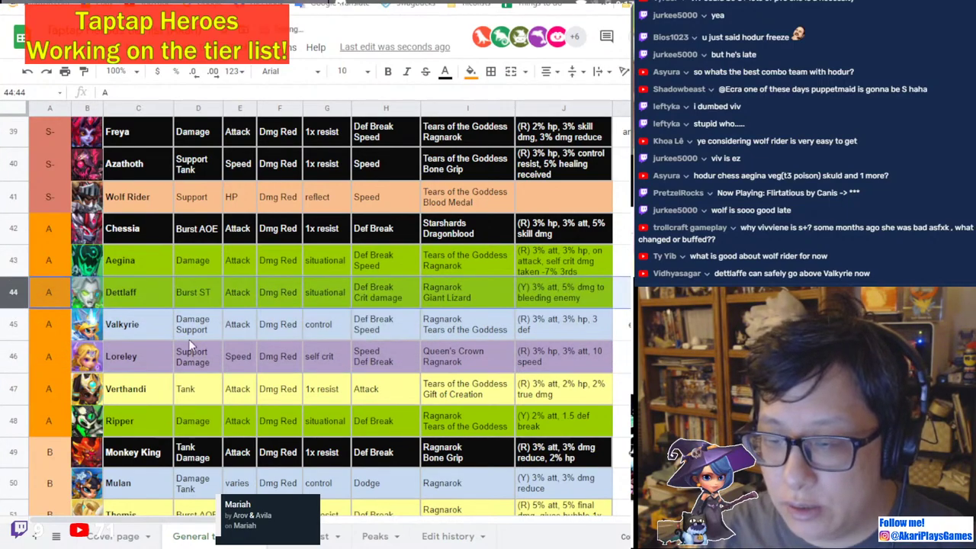
Move the Verthandi and Ripper rows up together within the A tier so they sit directly above Valkyrie.
click(3, 389)
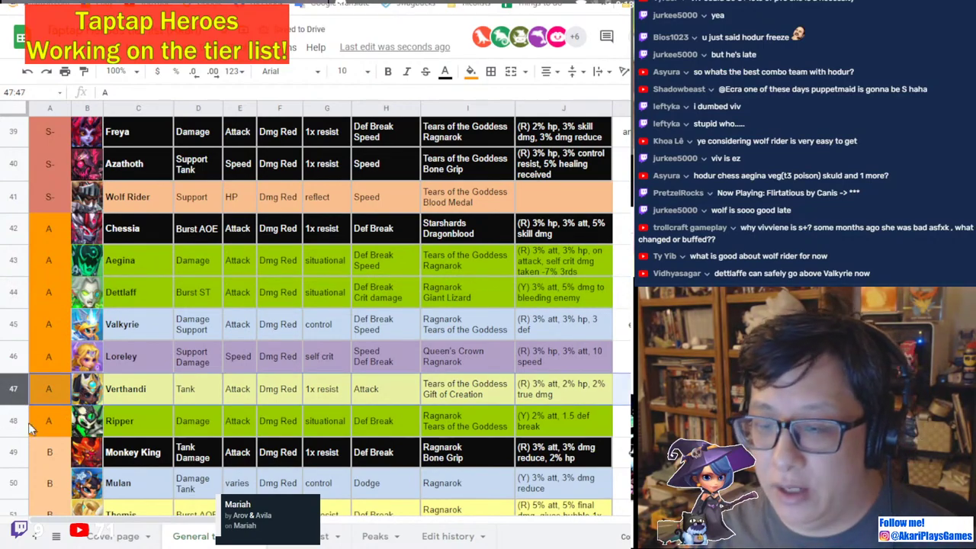
shift+click(15, 421)
drag(3, 381, 10, 322)
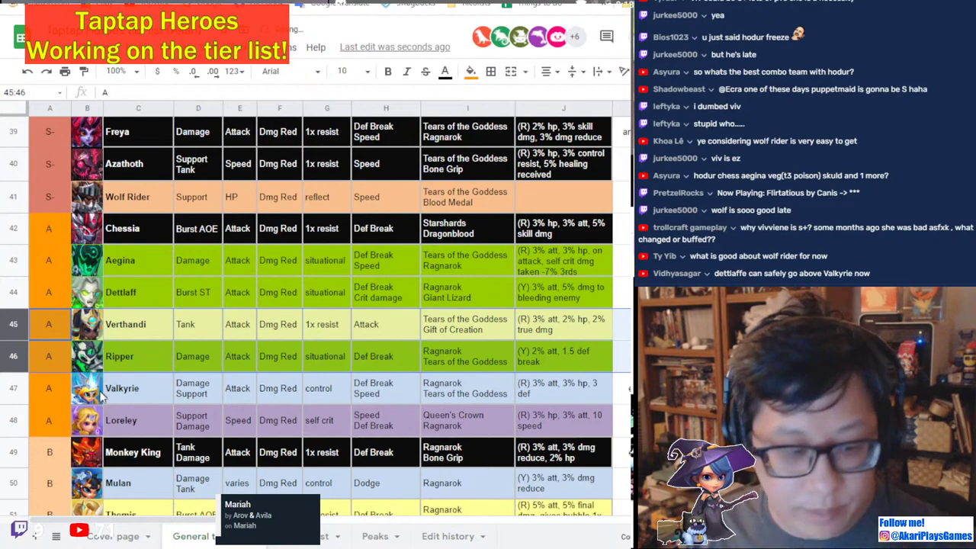
click(127, 390)
click(131, 421)
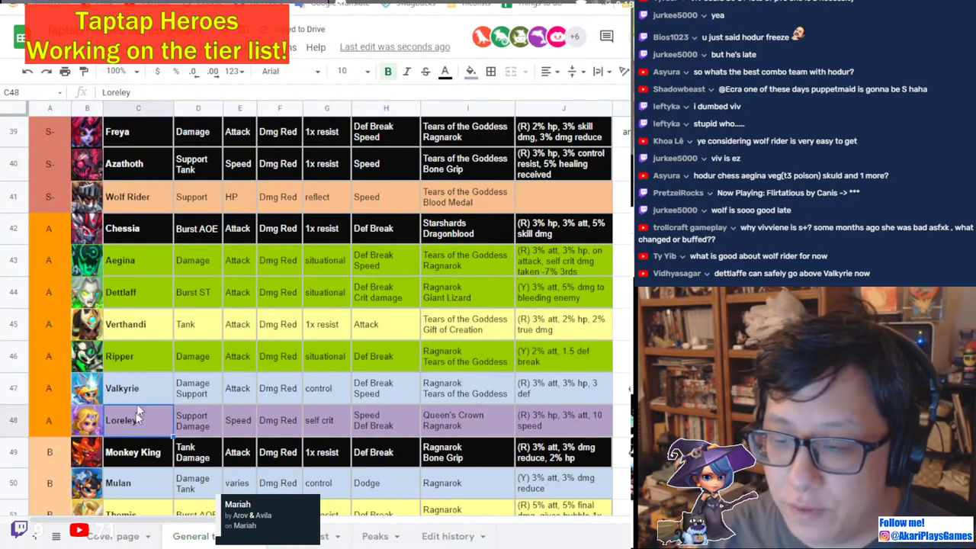
Move the Valkyrie row up within the A tier so it sits directly below Dettlaff and above Verthandi.
click(14, 391)
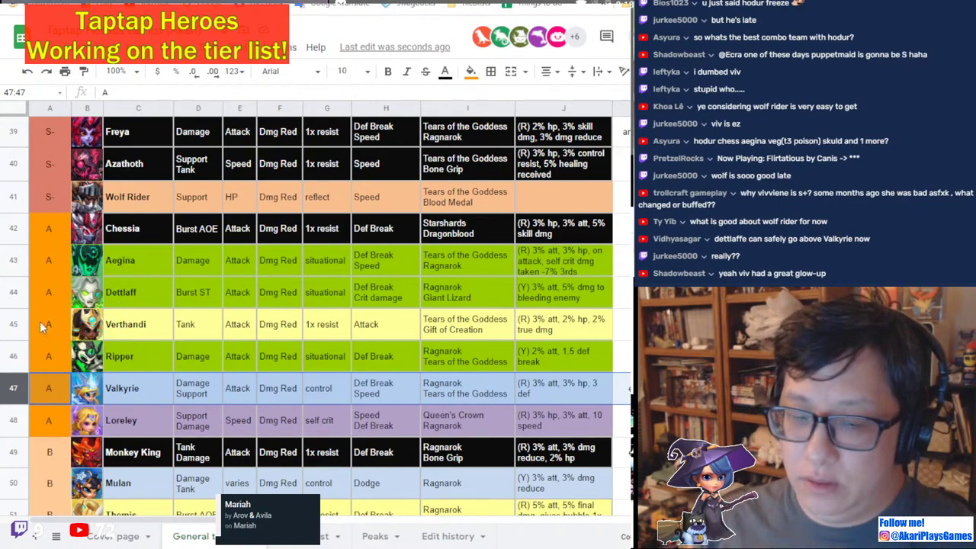
scroll(161, 340, down, 1)
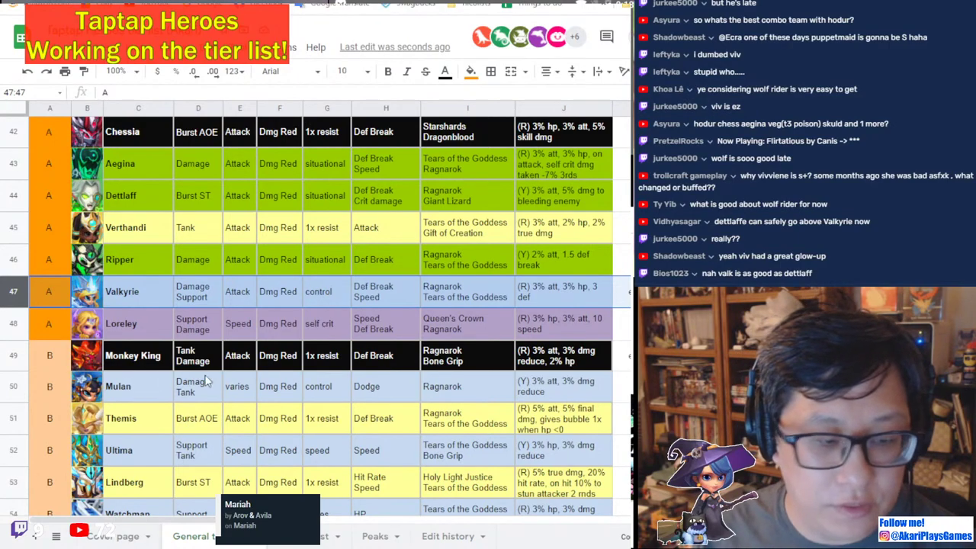
scroll(120, 381, up, 1)
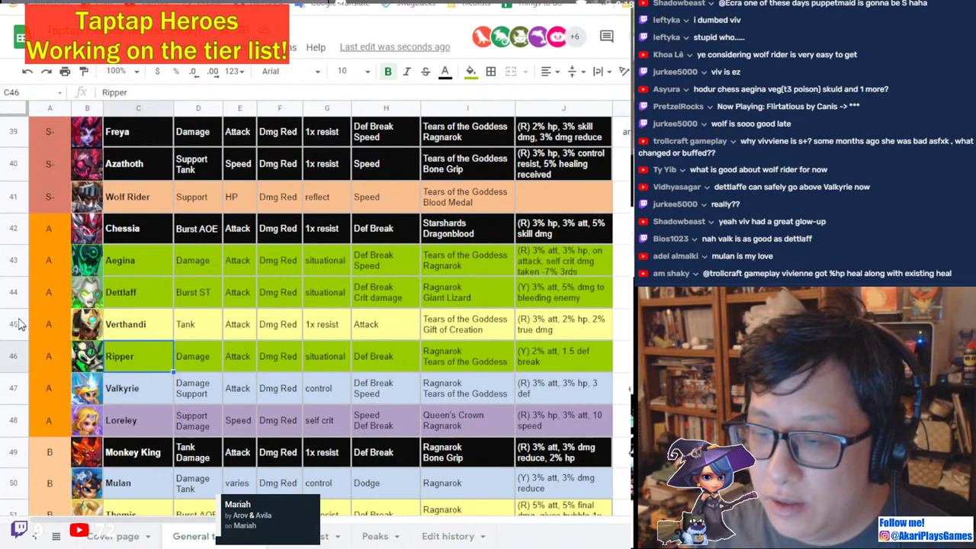
click(17, 324)
click(13, 294)
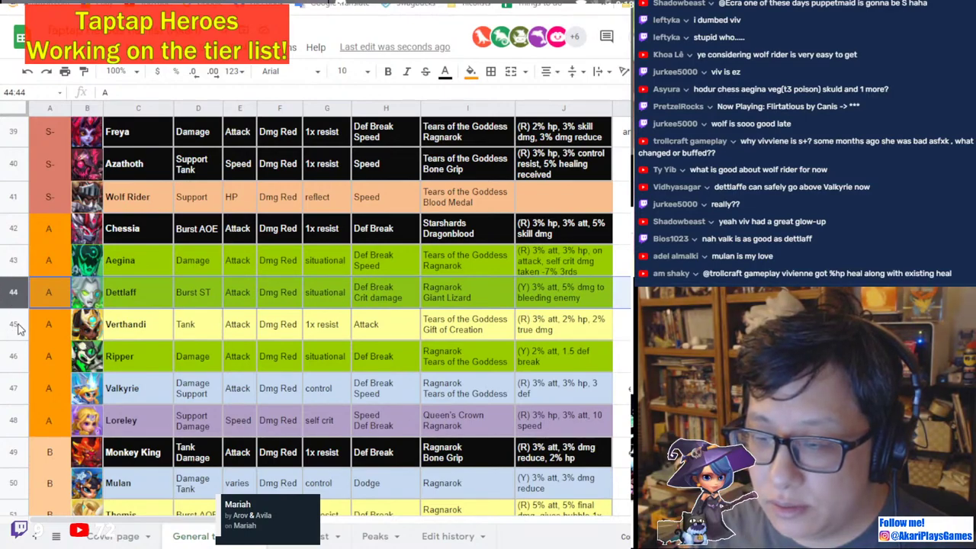
click(13, 390)
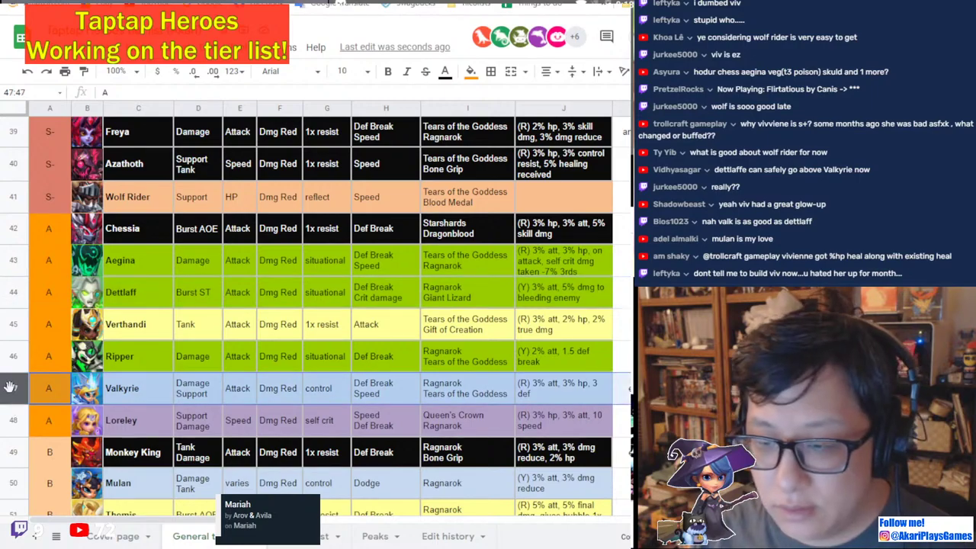
drag(11, 386, 19, 336)
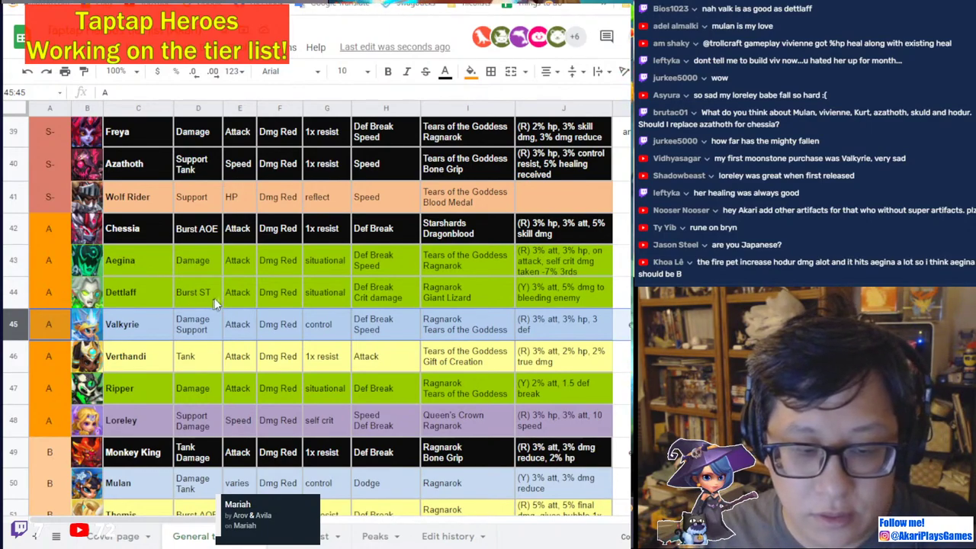
click(208, 262)
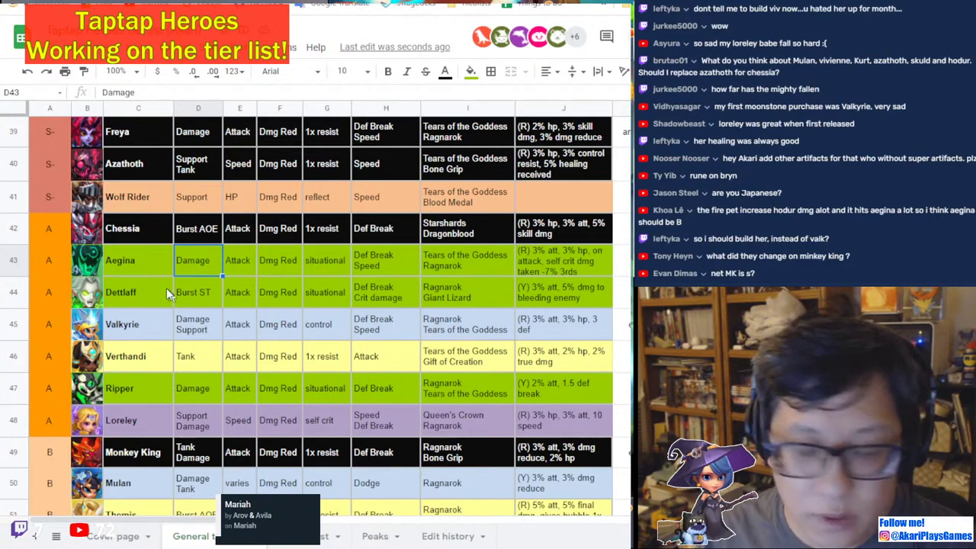
click(192, 322)
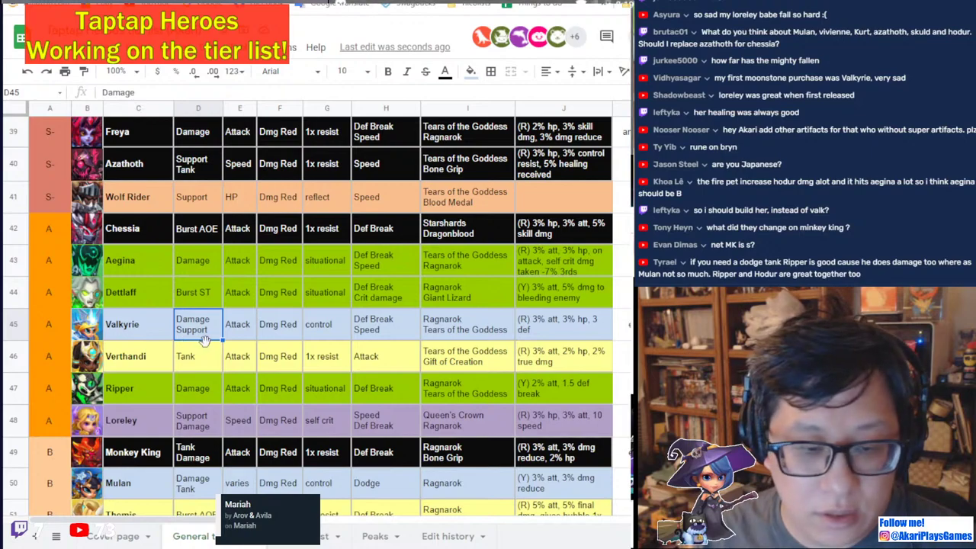
drag(204, 340, 204, 347)
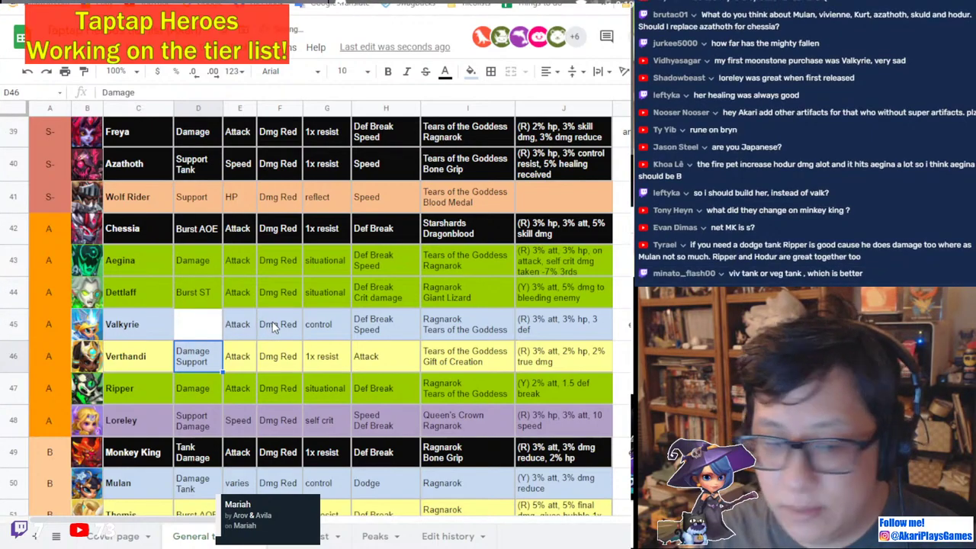
scroll(270, 320, down, 1)
click(55, 359)
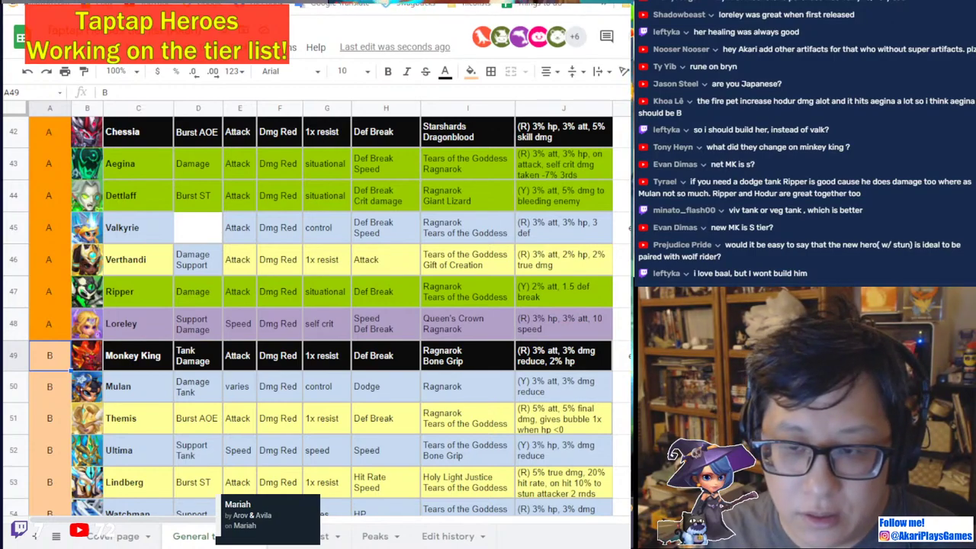
click(200, 259)
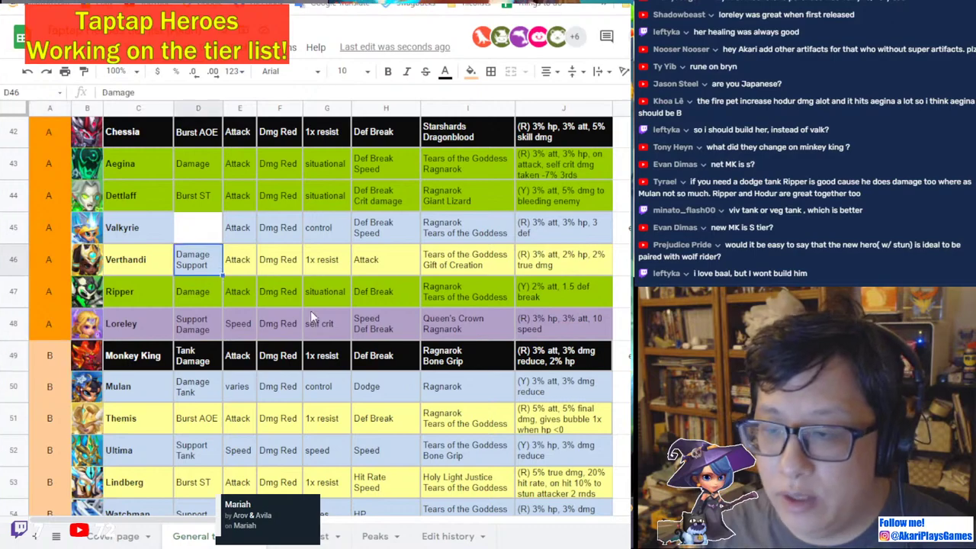
key(ctrl+z)
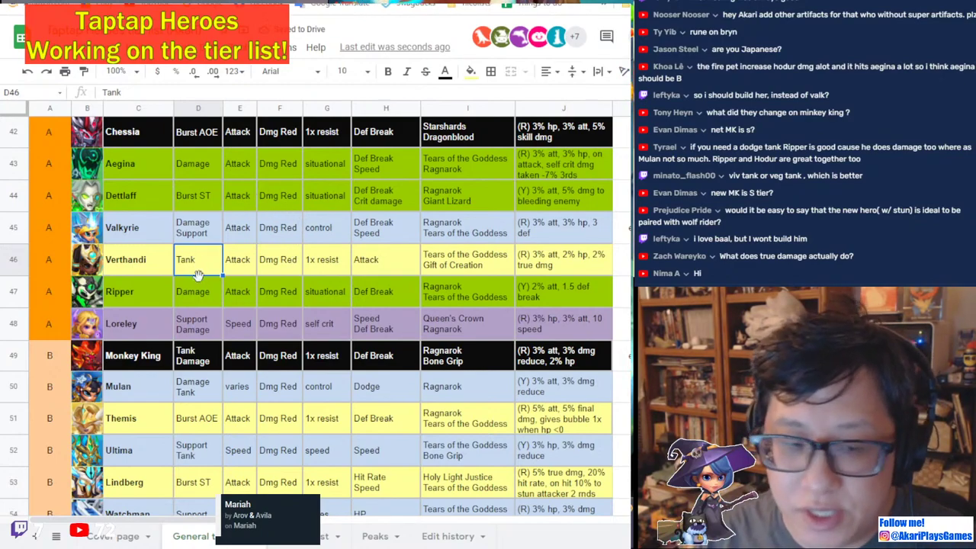
Reread the tier descriptions at the start of the sheet and review the hero placements from S+ down to the B tier.
click(306, 287)
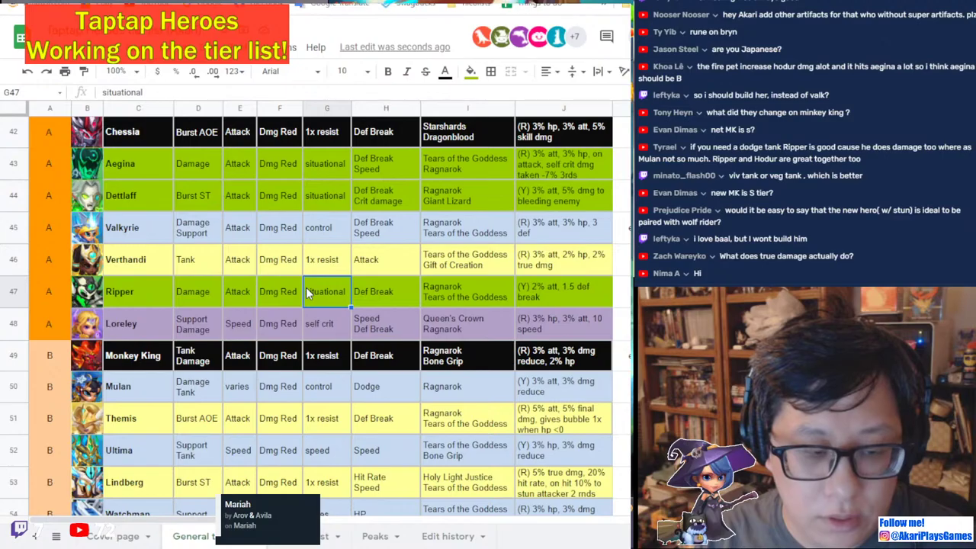
scroll(306, 287, up, 15)
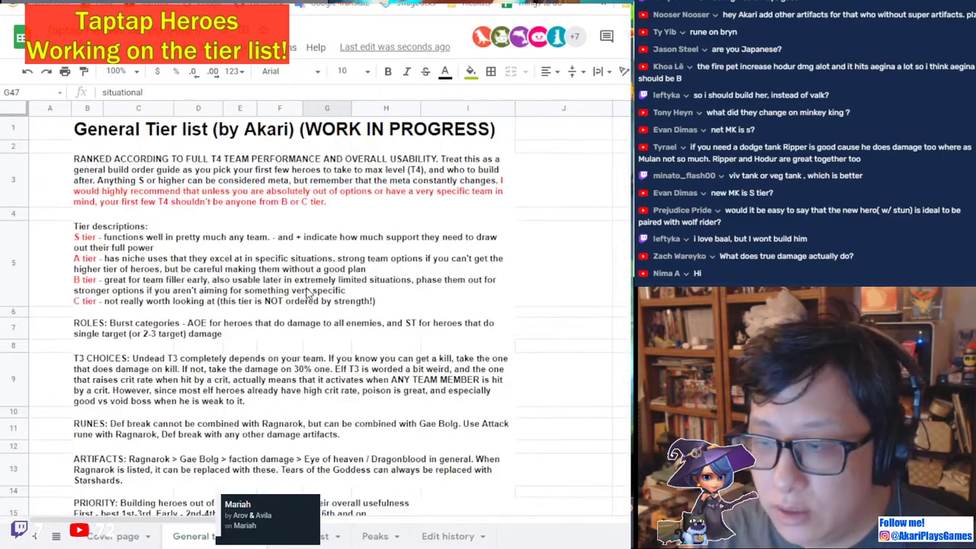
scroll(308, 292, down, 12)
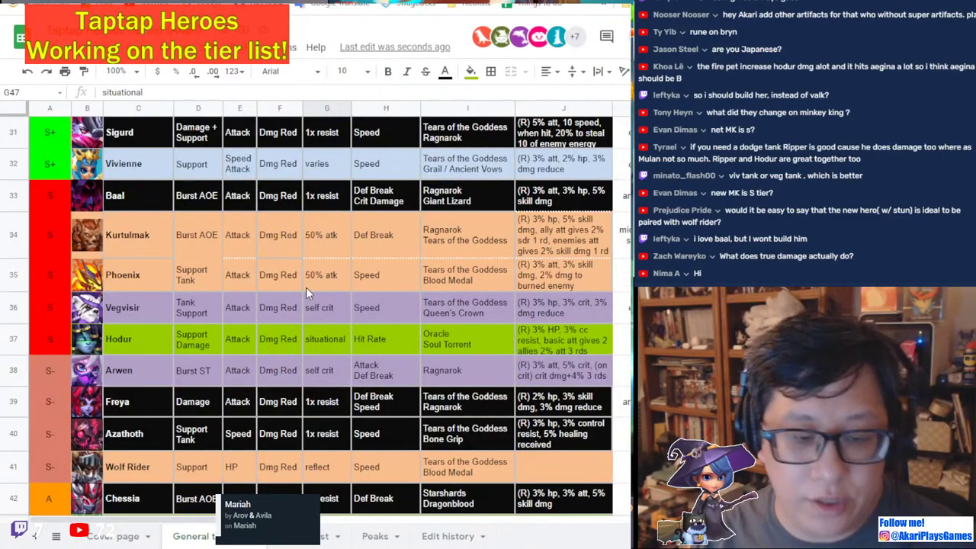
scroll(306, 287, up, 3)
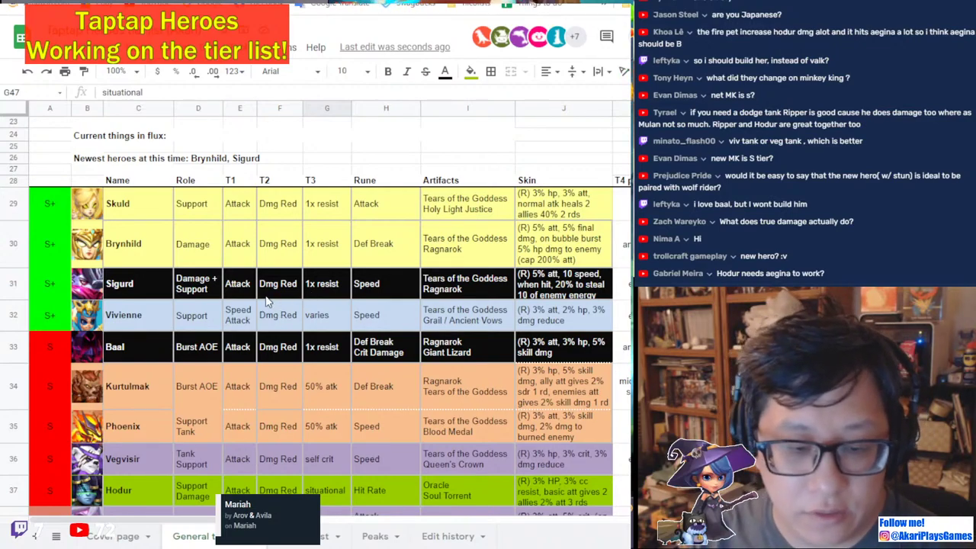
scroll(267, 301, down, 3)
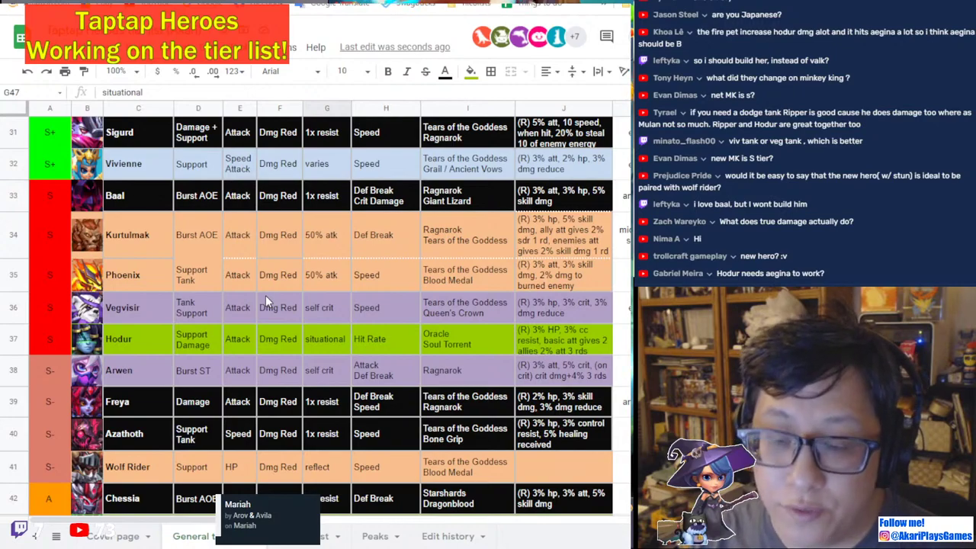
scroll(188, 301, up, 1)
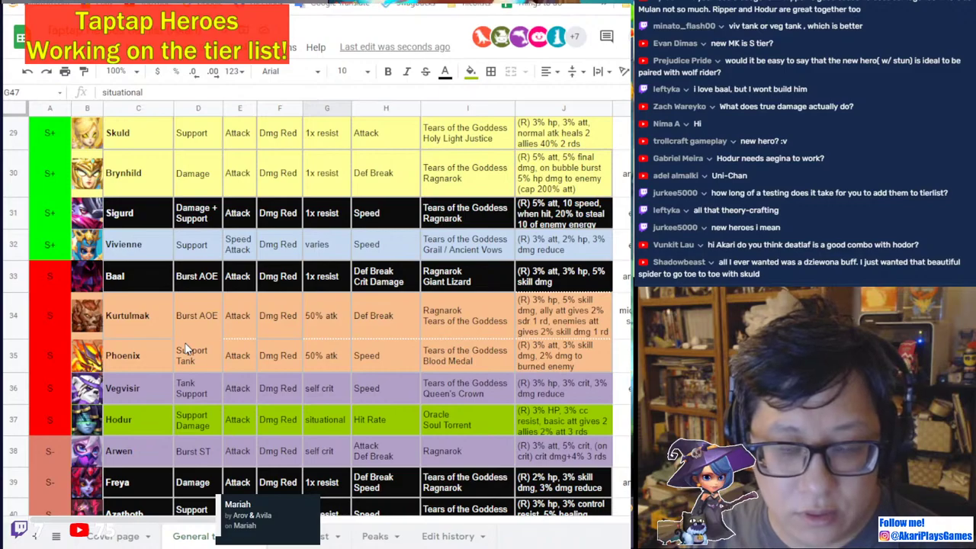
scroll(184, 343, down, 5)
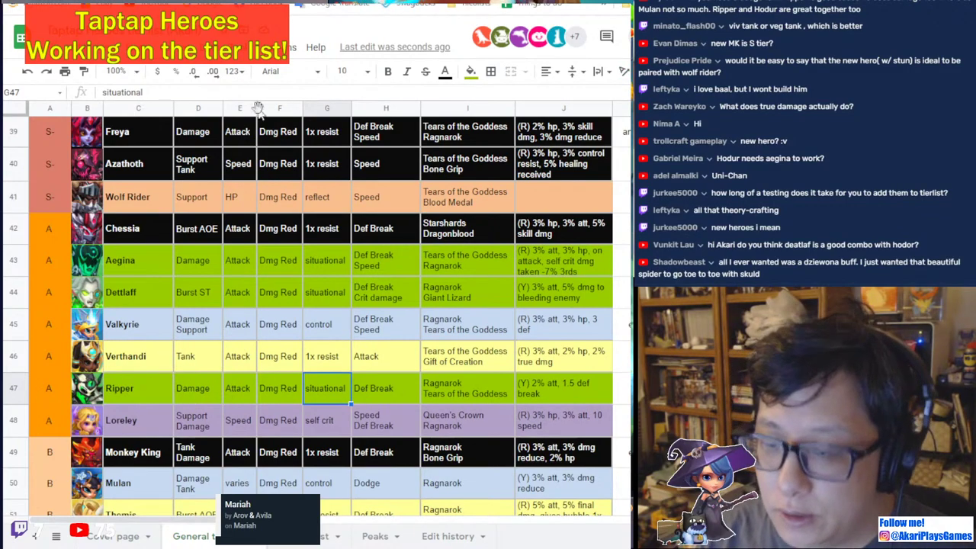
scroll(149, 317, down, 2)
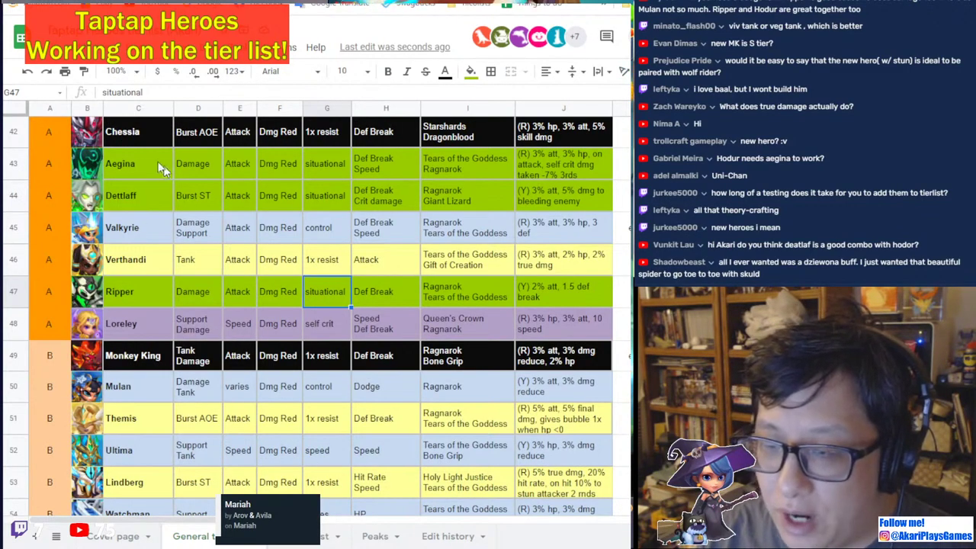
scroll(220, 347, up, 2)
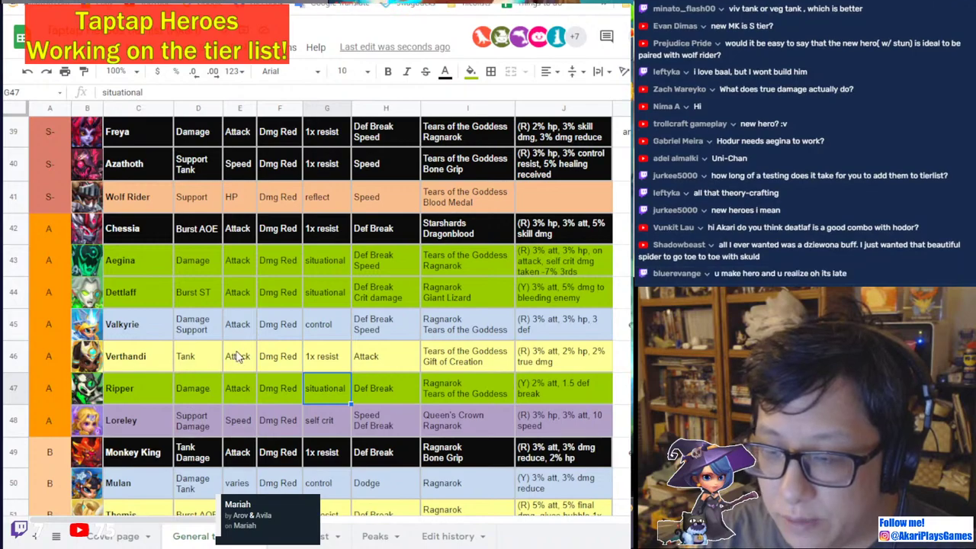
Check the Valkyrie and Verthandi entries, look over the B tier heroes, and examine Hodur's recommended artifacts.
click(67, 324)
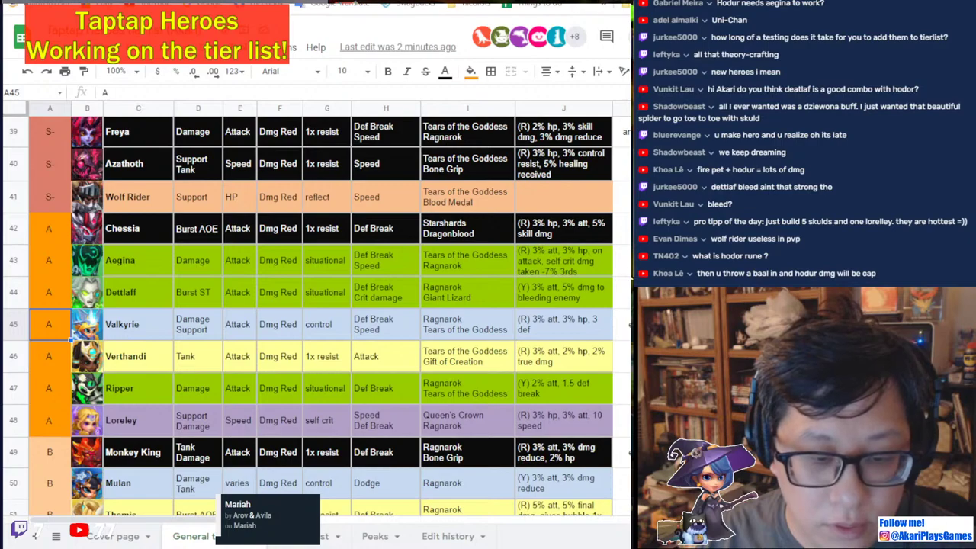
click(243, 329)
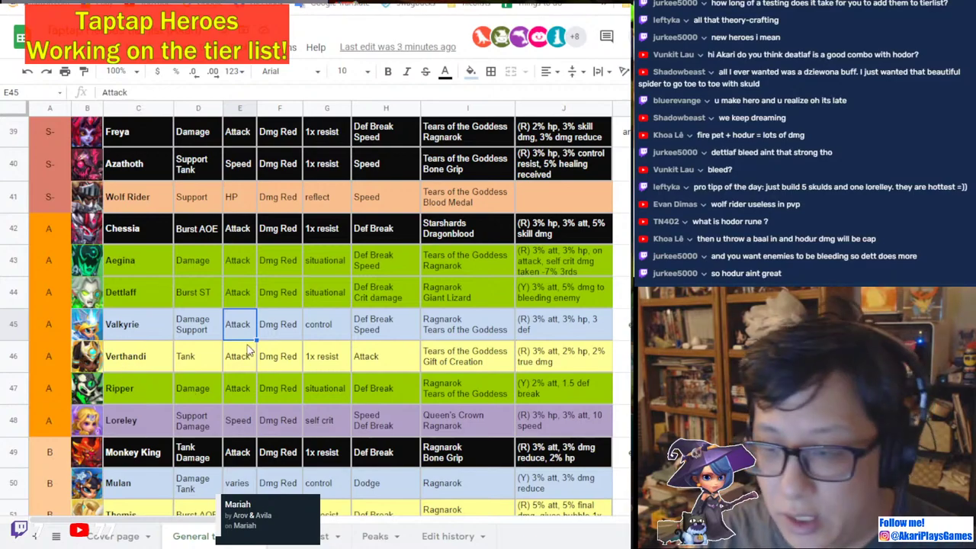
click(281, 353)
scroll(312, 350, down, 3)
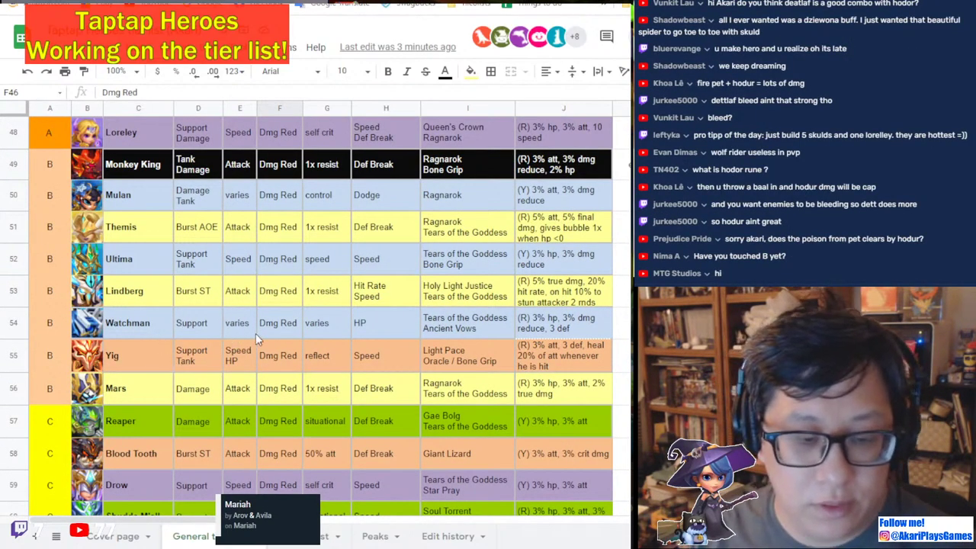
scroll(458, 375, up, 10)
scroll(458, 376, up, 5)
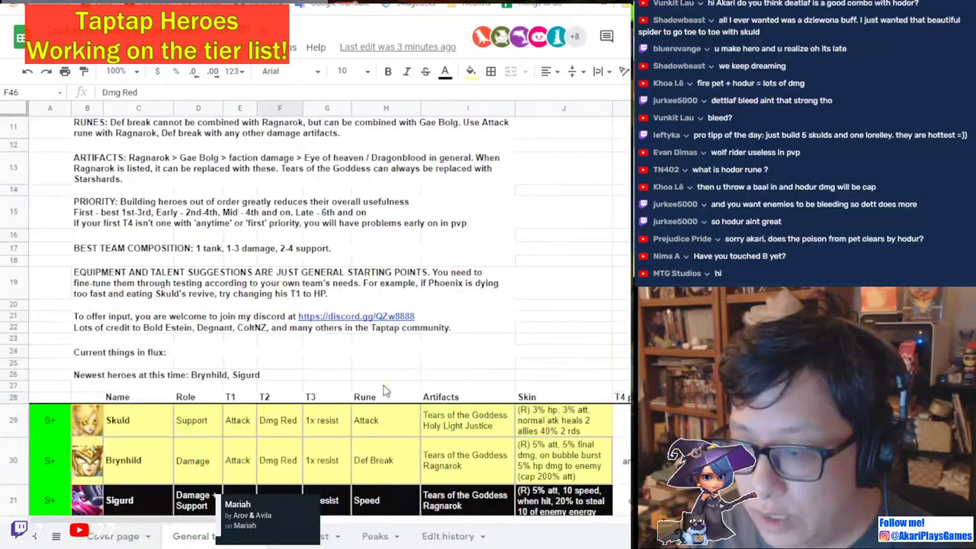
scroll(457, 375, down, 5)
click(457, 405)
click(473, 441)
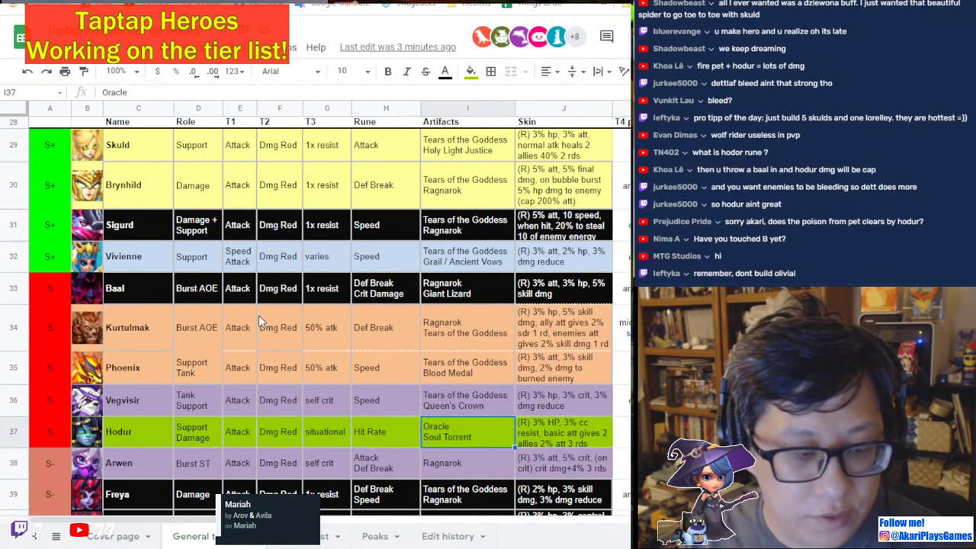
Compare the A tier and upper B tier heroes with those ranked in the S+, S and S- tiers.
scroll(220, 380, up, 3)
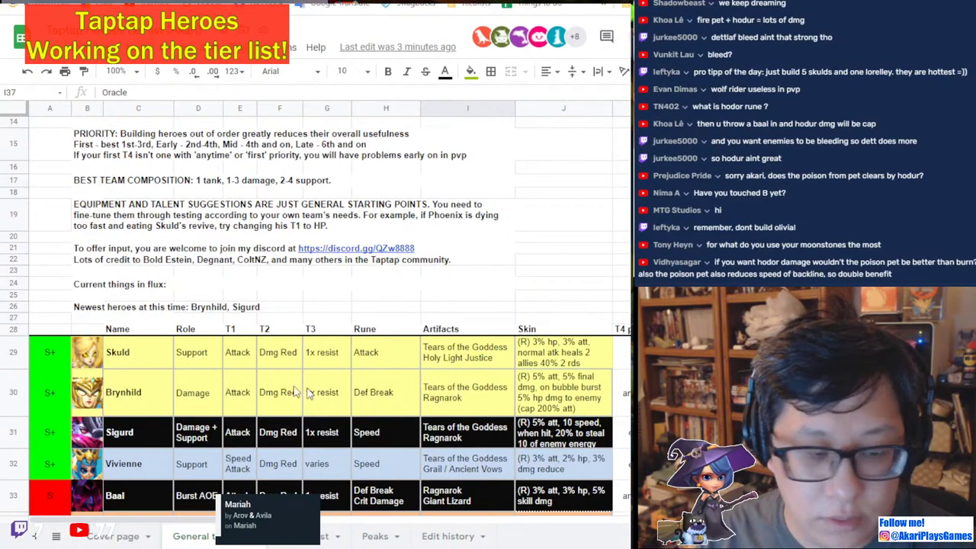
scroll(331, 370, down, 4)
scroll(331, 370, down, 1)
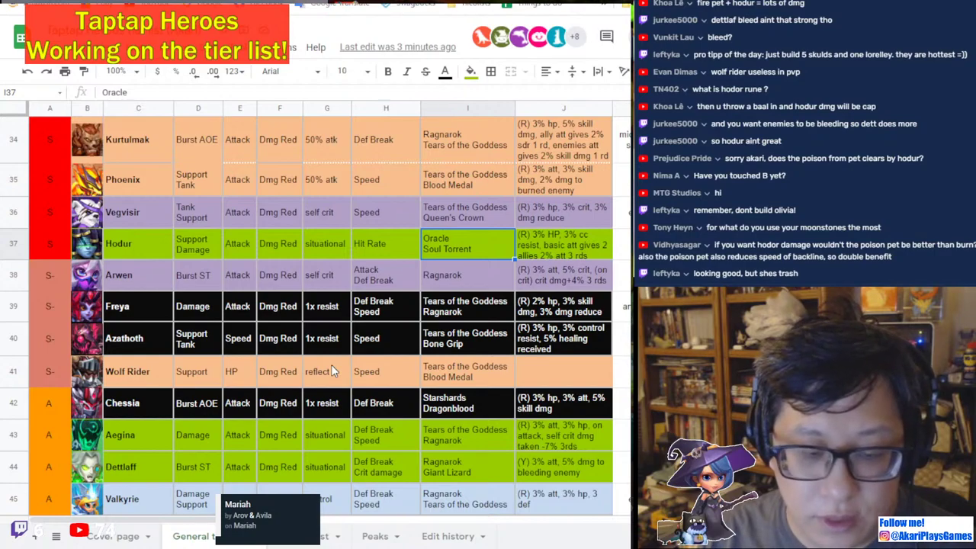
scroll(288, 324, up, 3)
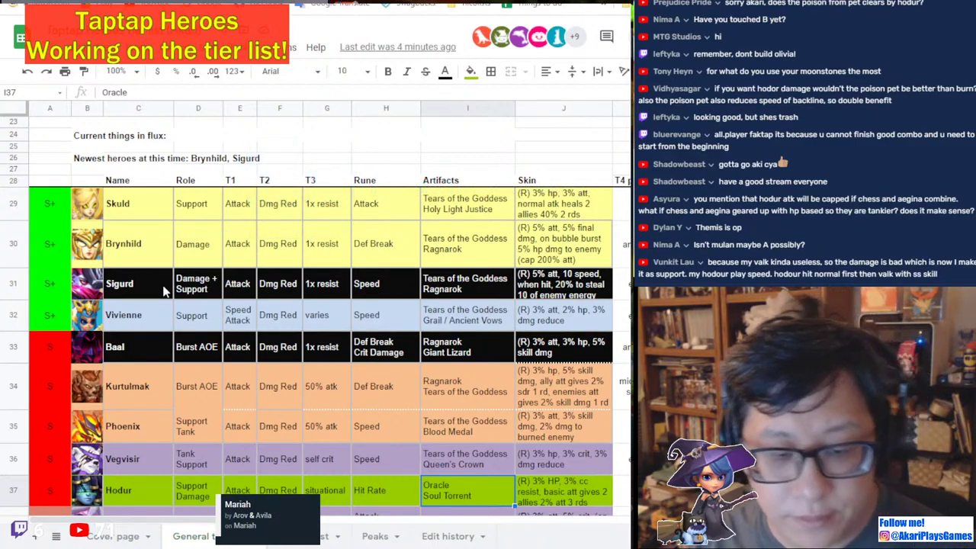
scroll(259, 357, down, 4)
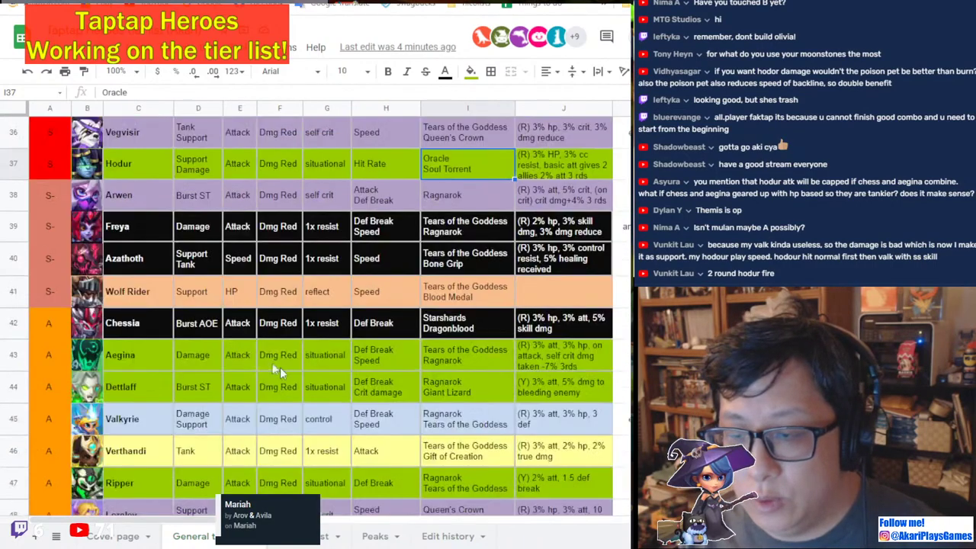
scroll(298, 378, down, 3)
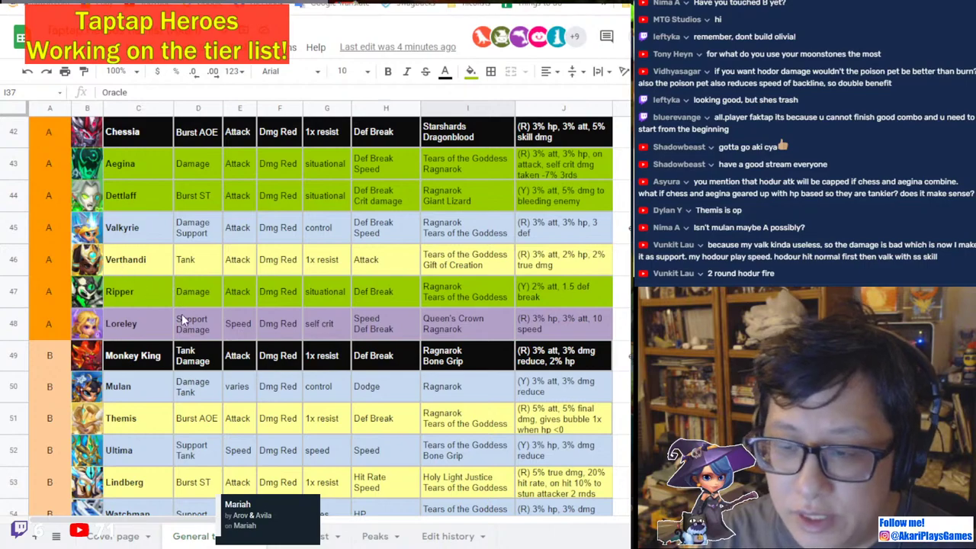
scroll(182, 313, up, 1)
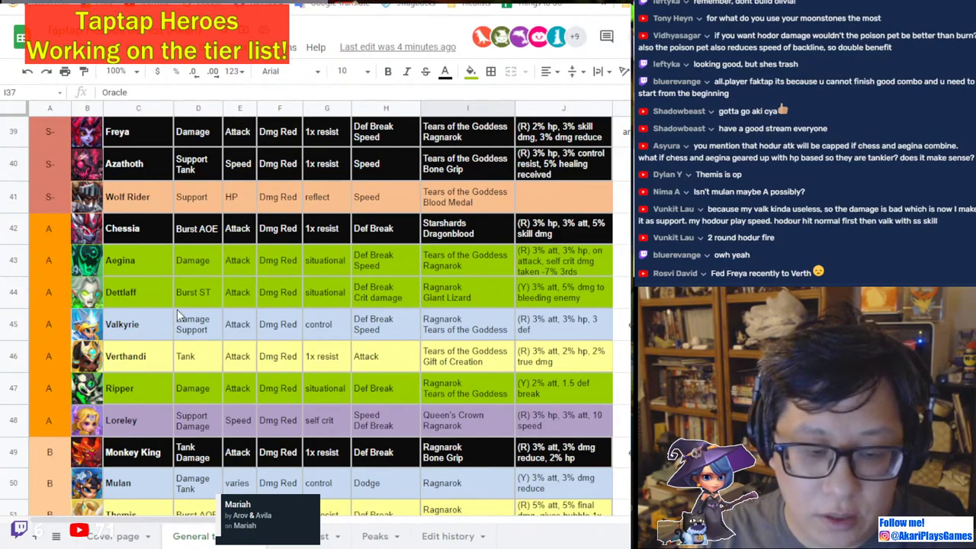
scroll(178, 311, up, 5)
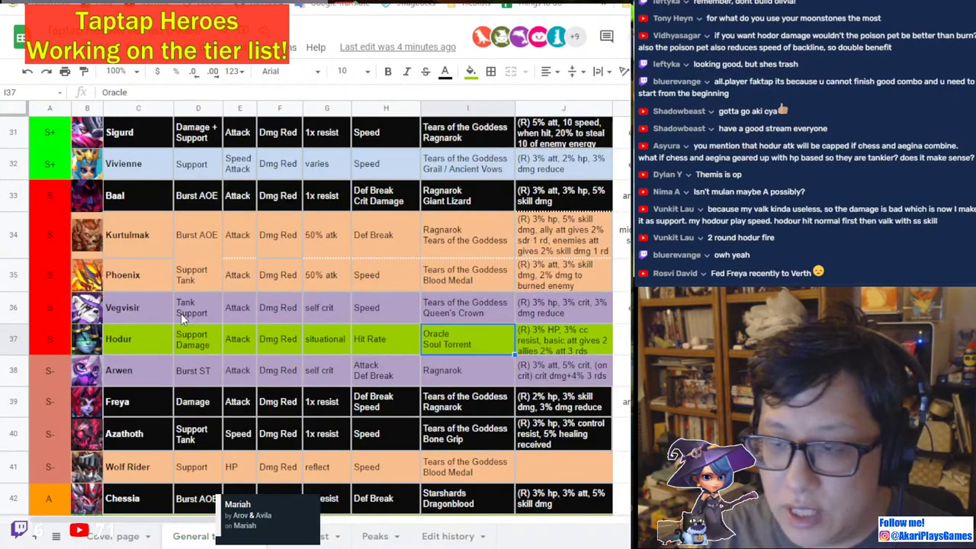
Review the hero rankings on the general tier list, comparing the S+ through C tiers and Mulan's placement.
scroll(181, 313, up, 3)
click(34, 245)
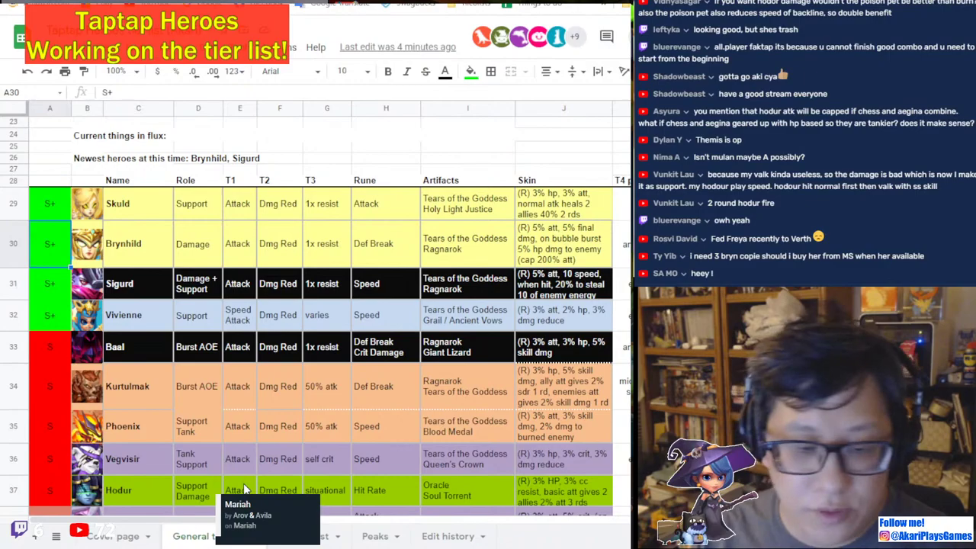
scroll(241, 473, up, 10)
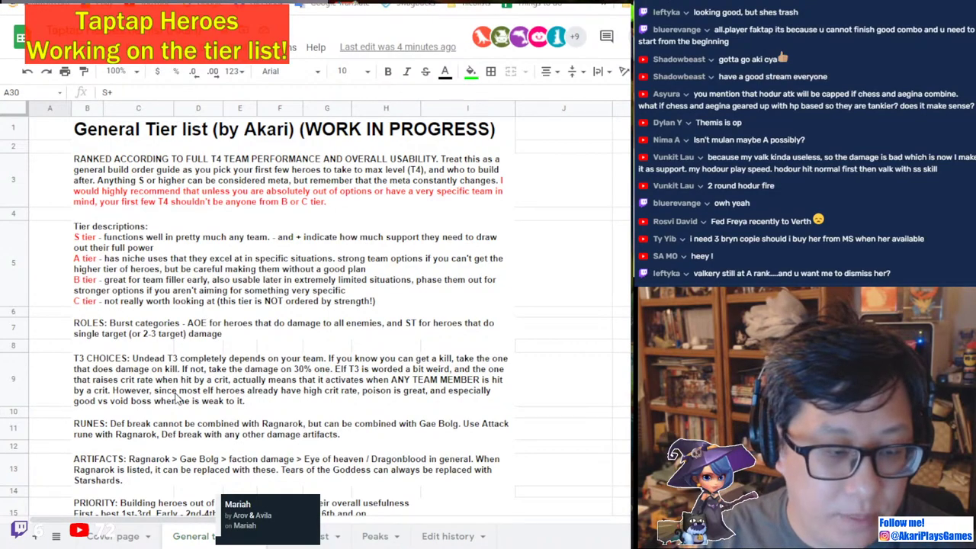
scroll(175, 396, down, 15)
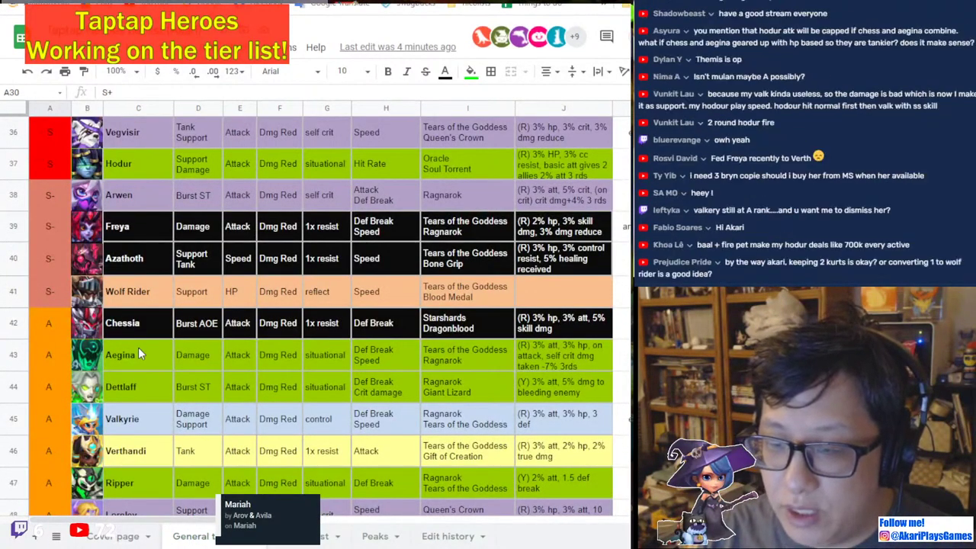
scroll(138, 347, up, 6)
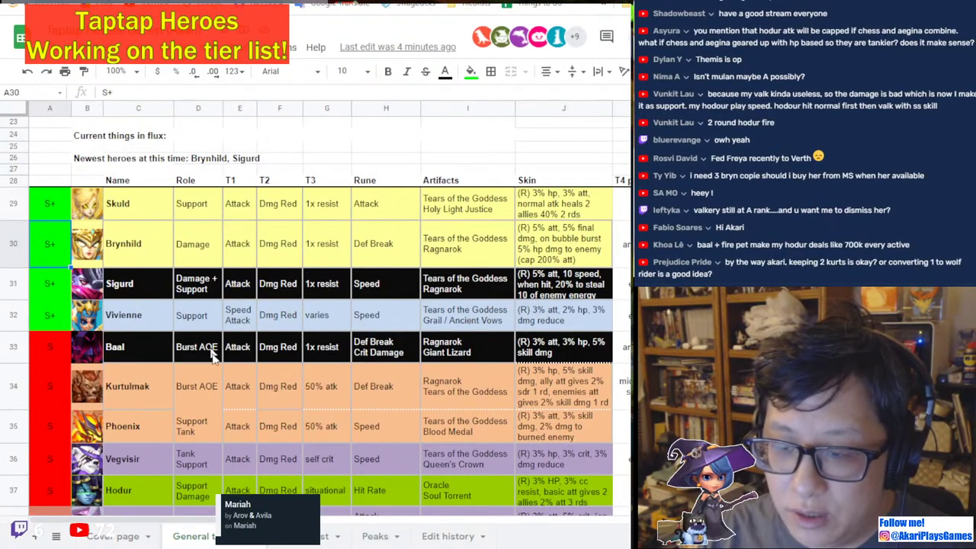
scroll(145, 339, down, 3)
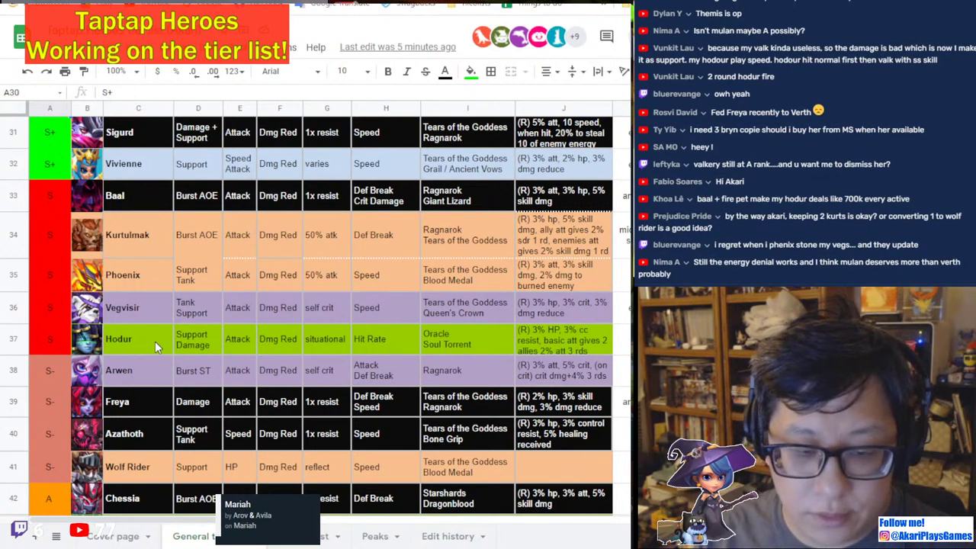
scroll(242, 354, down, 5)
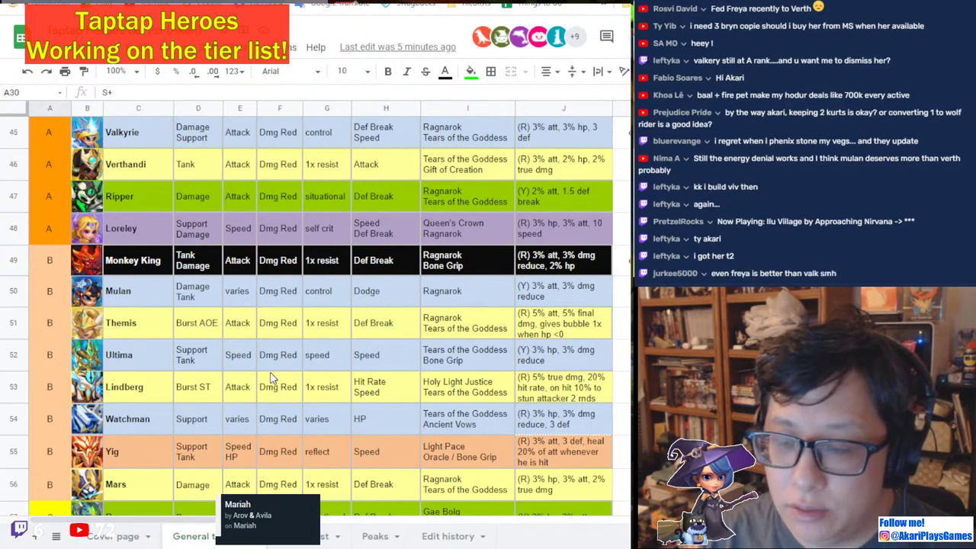
click(14, 291)
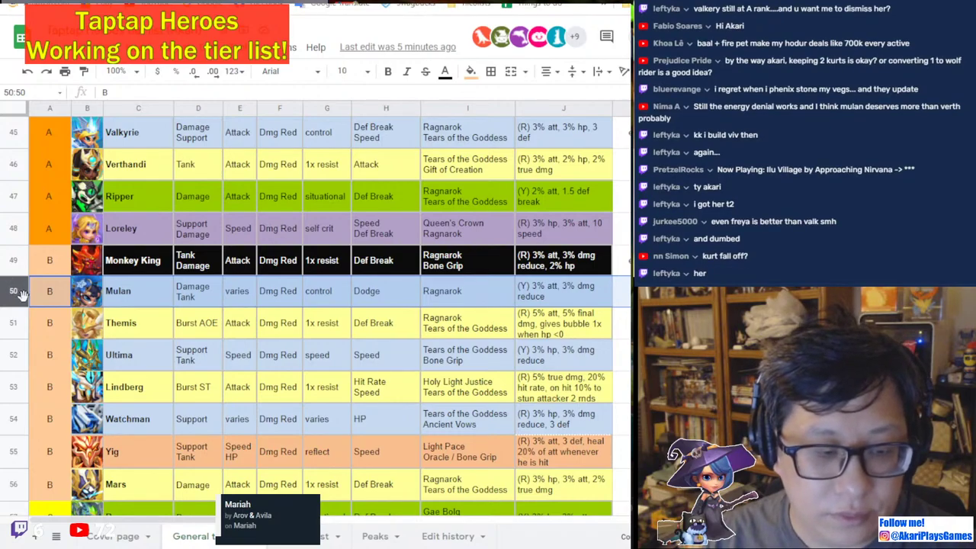
scroll(244, 363, up, 1)
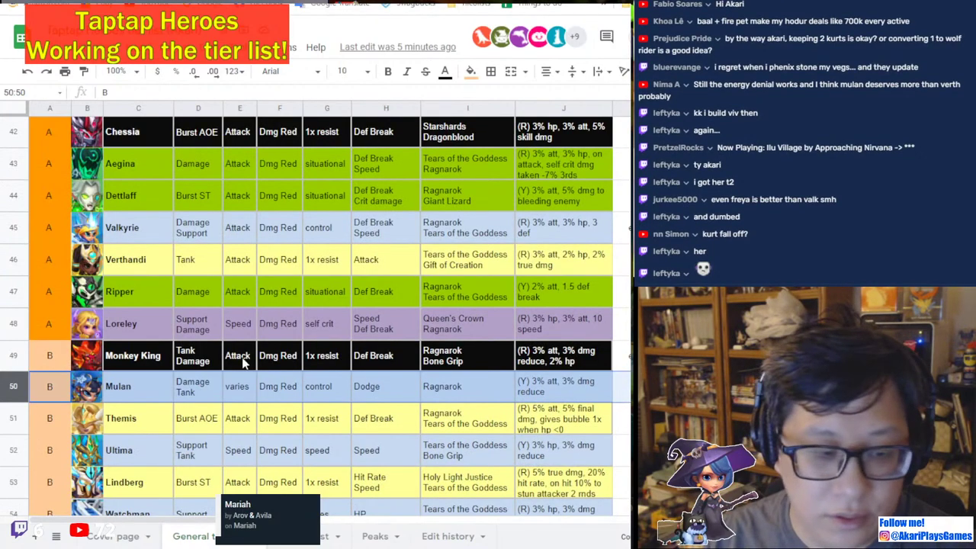
scroll(244, 364, down, 1)
scroll(257, 385, up, 8)
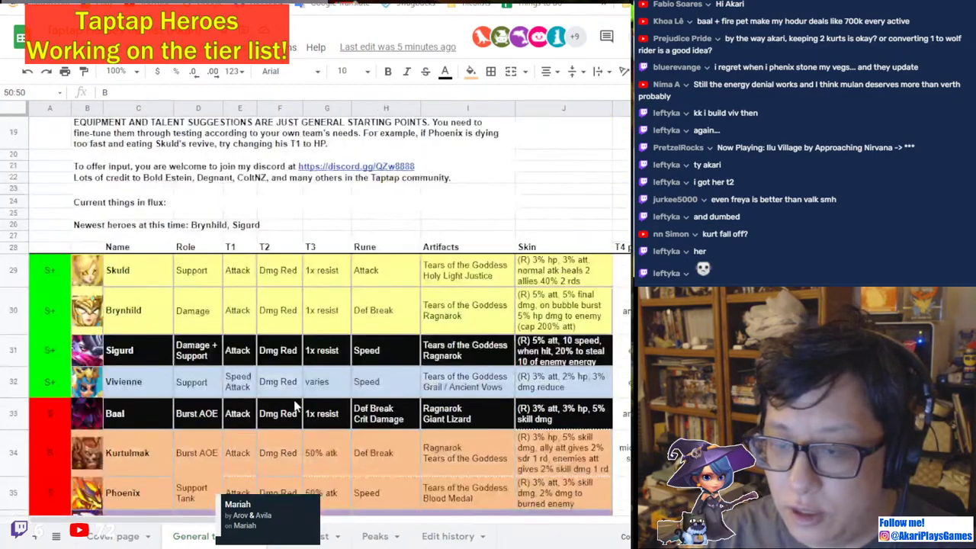
scroll(296, 406, down, 1)
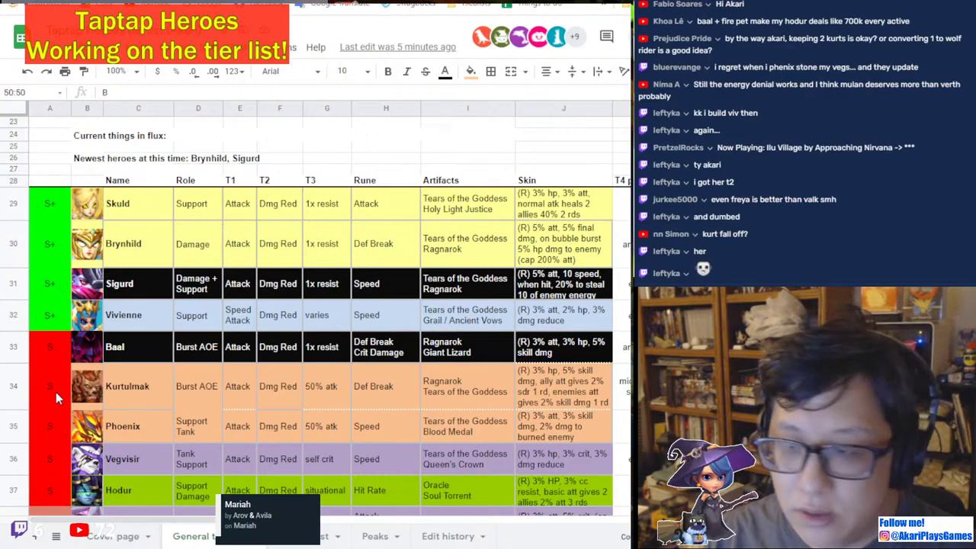
scroll(268, 359, down, 3)
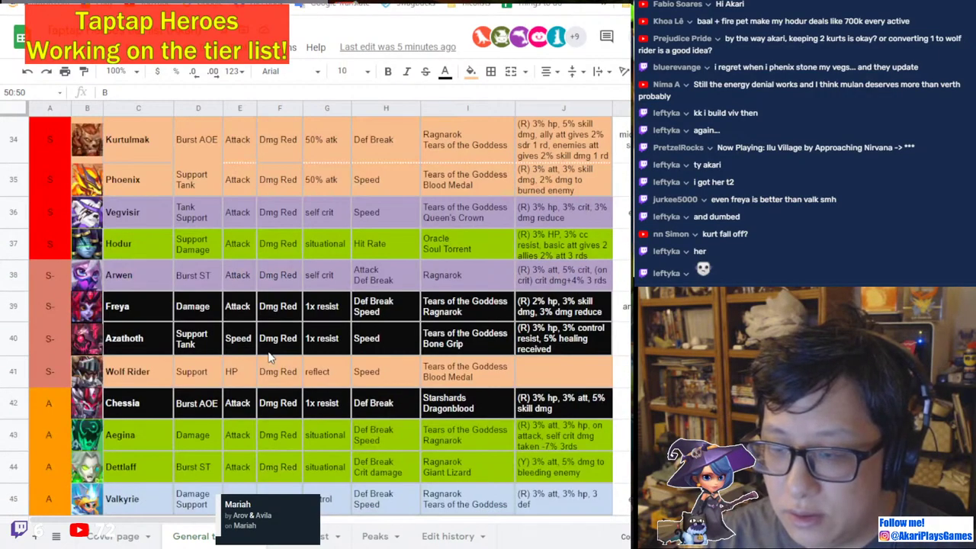
scroll(268, 356, down, 6)
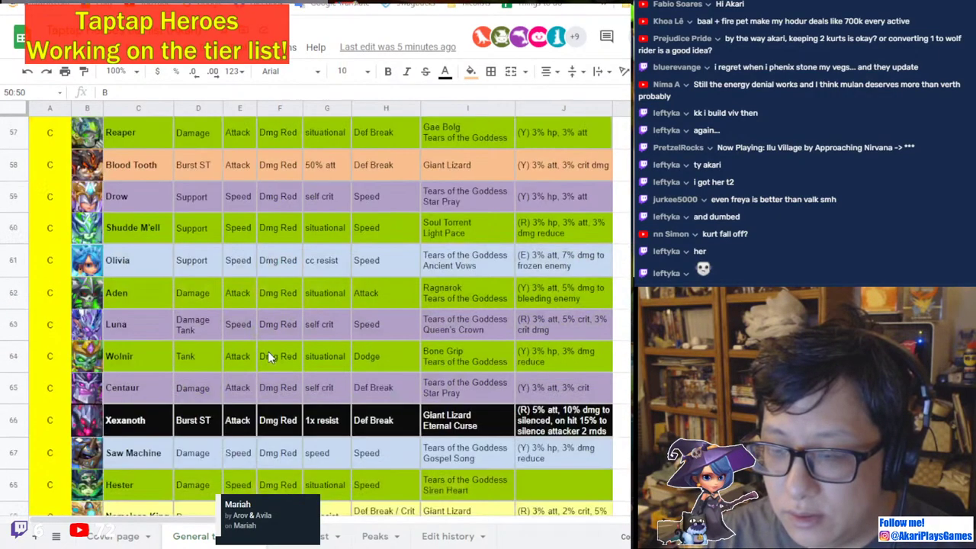
scroll(268, 355, down, 3)
scroll(268, 355, up, 6)
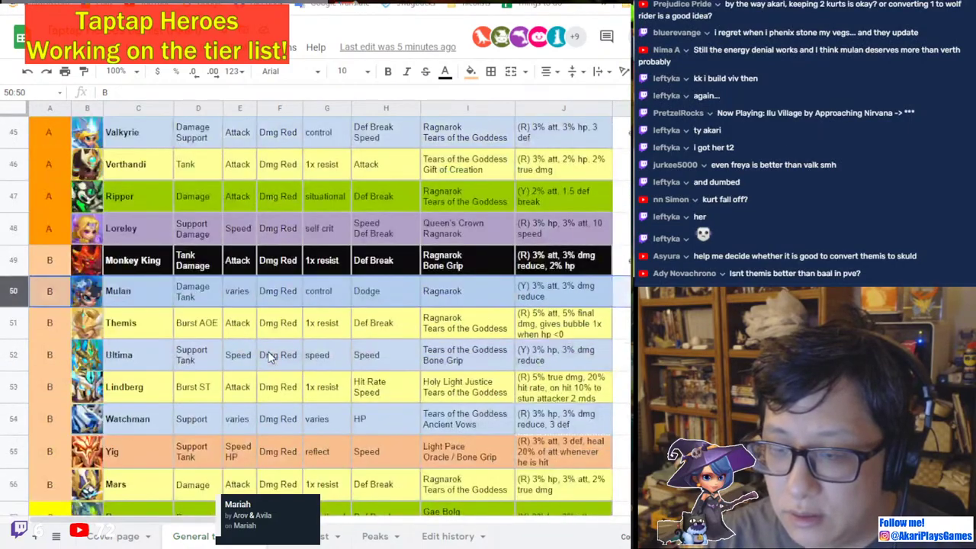
scroll(268, 357, up, 2)
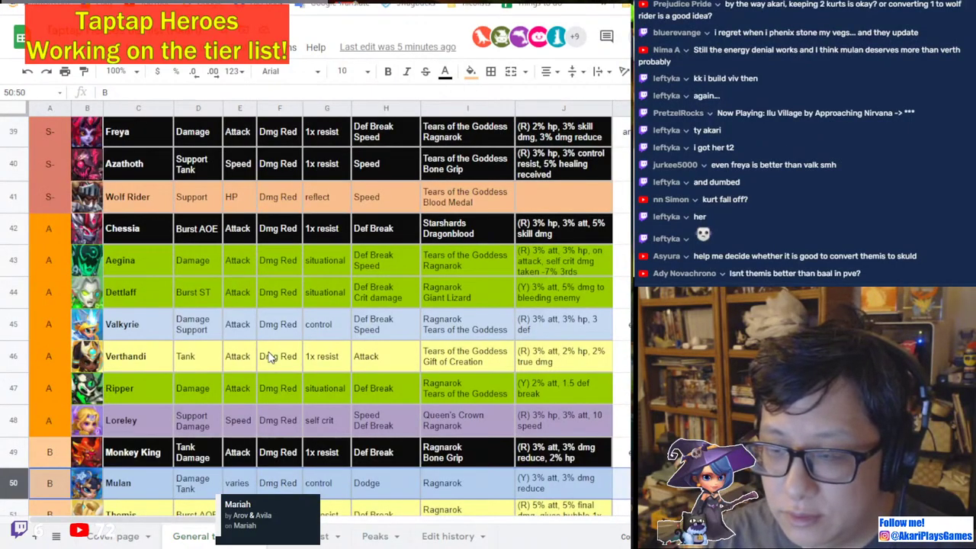
scroll(236, 366, down, 1)
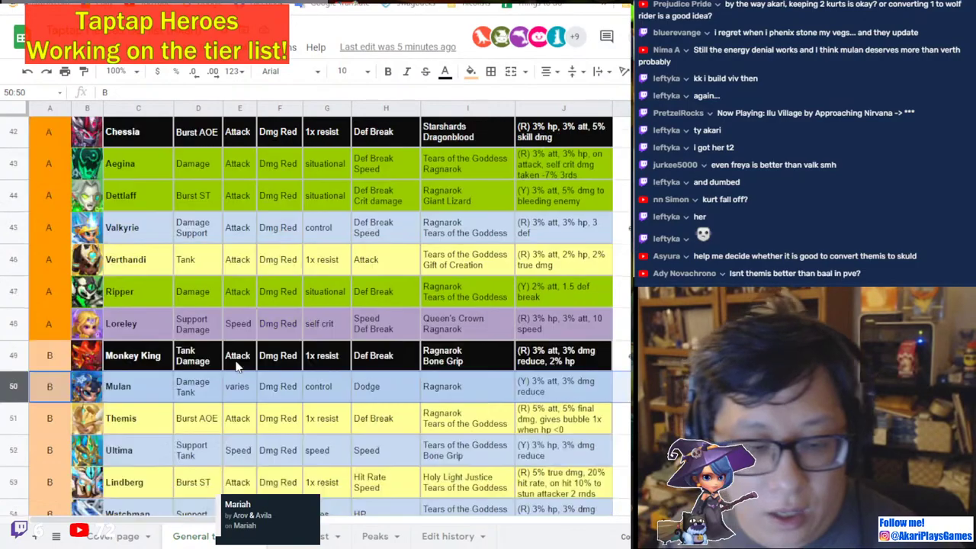
Open the sheet following the general tier list and move Vivienne's row directly below Sigurd, above Kurtulmak.
click(324, 538)
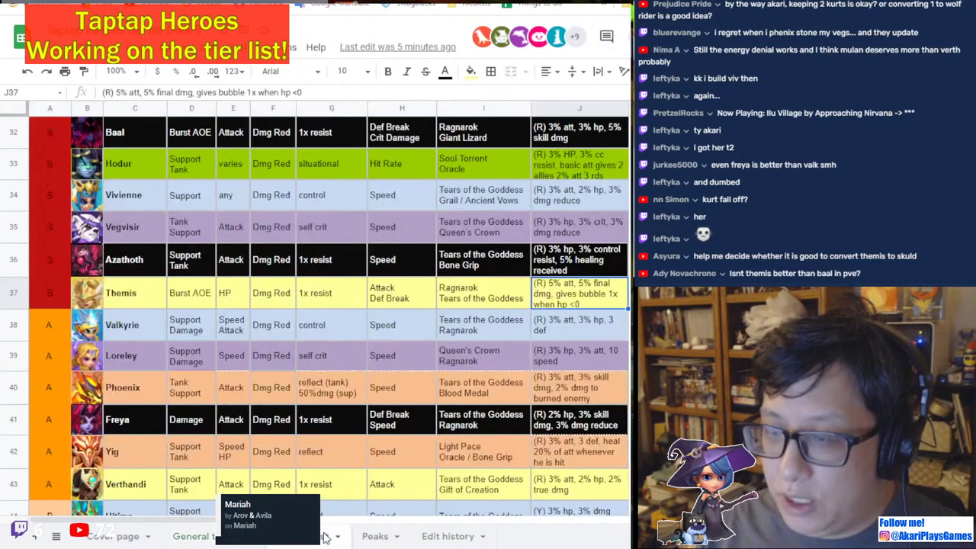
scroll(338, 333, up, 5)
scroll(350, 342, down, 2)
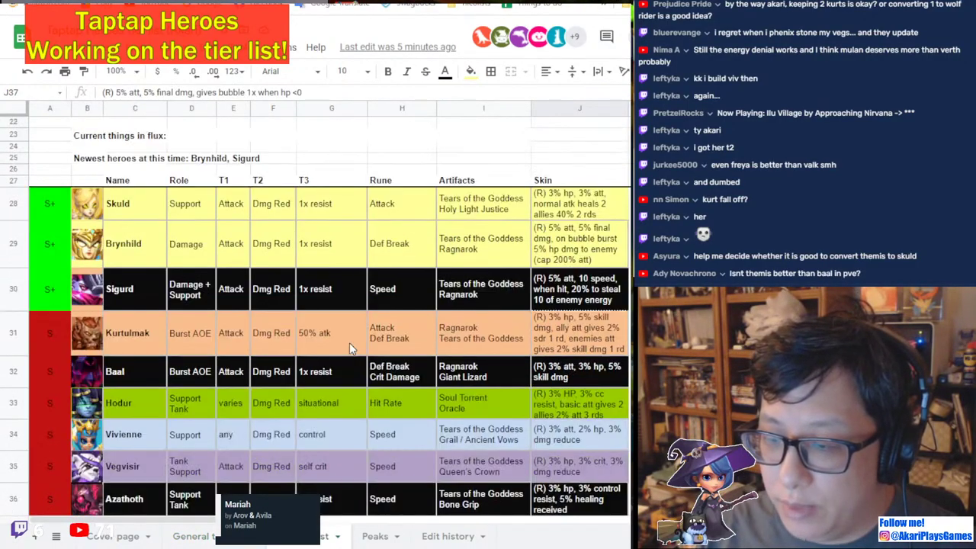
scroll(258, 340, down, 2)
click(7, 358)
drag(7, 358, 44, 333)
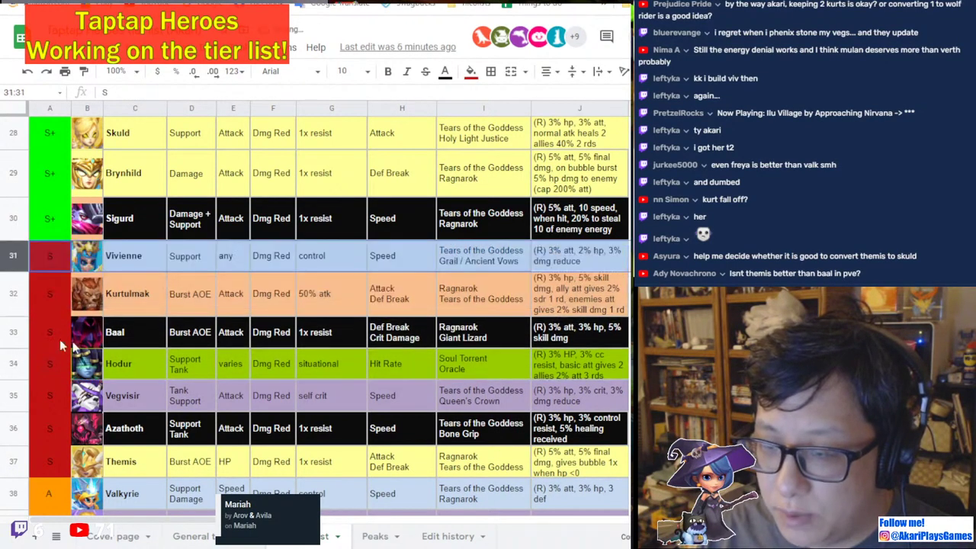
Move Kurtulmak's row below Themis and move Themis's row between Freya and Yig.
scroll(45, 333, down, 2)
drag(8, 213, 37, 401)
click(18, 345)
scroll(152, 305, down, 2)
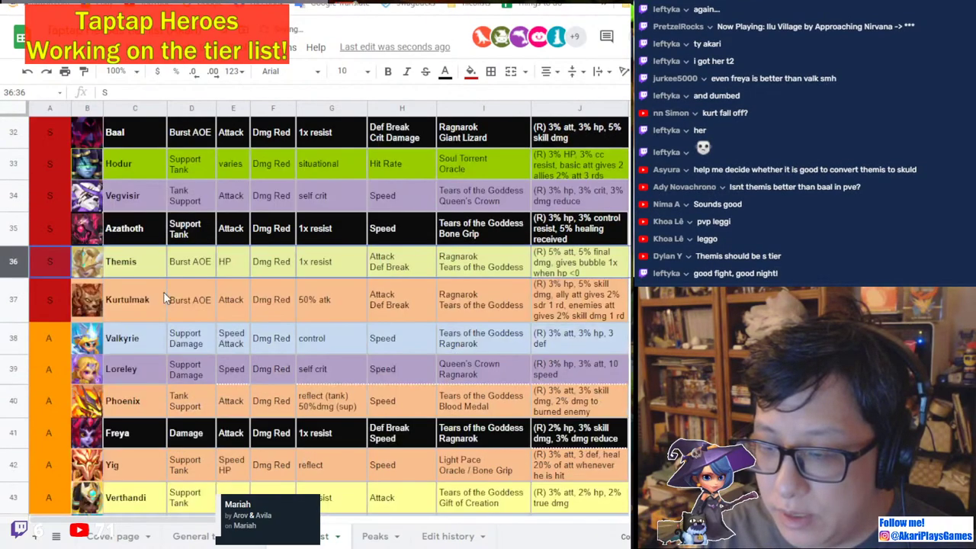
drag(16, 263, 43, 415)
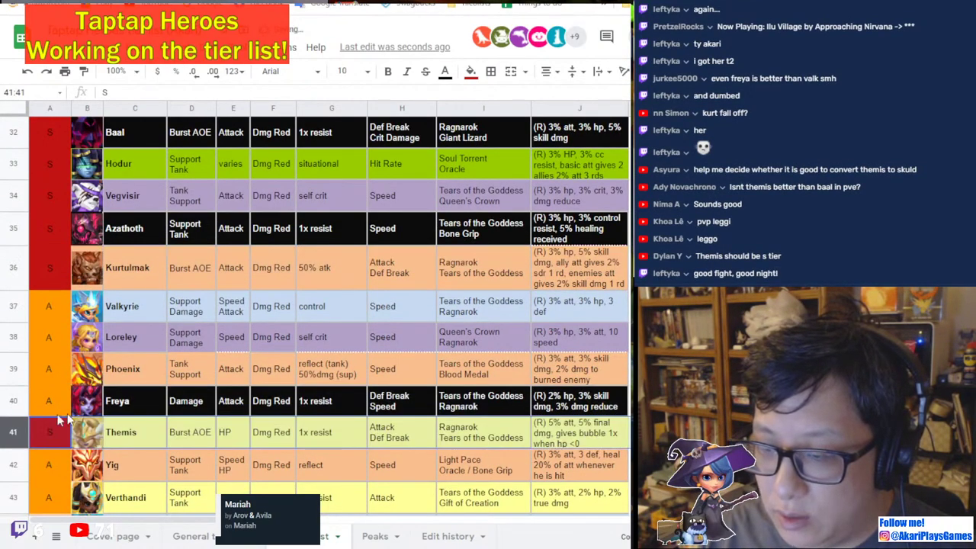
Move Hodur's row directly below Sigurd and set its tier to S+ with the matching green fill.
scroll(207, 352, up, 5)
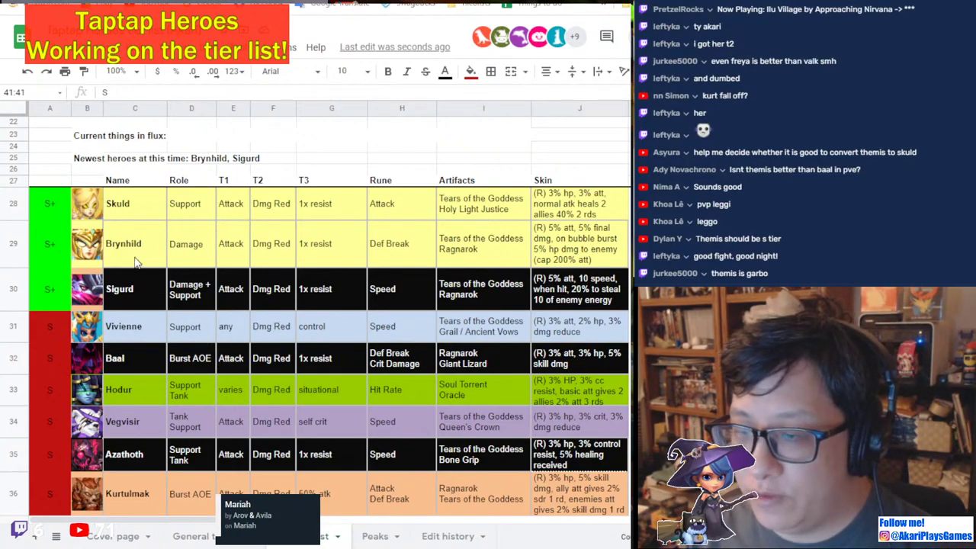
click(7, 390)
drag(4, 392, 53, 325)
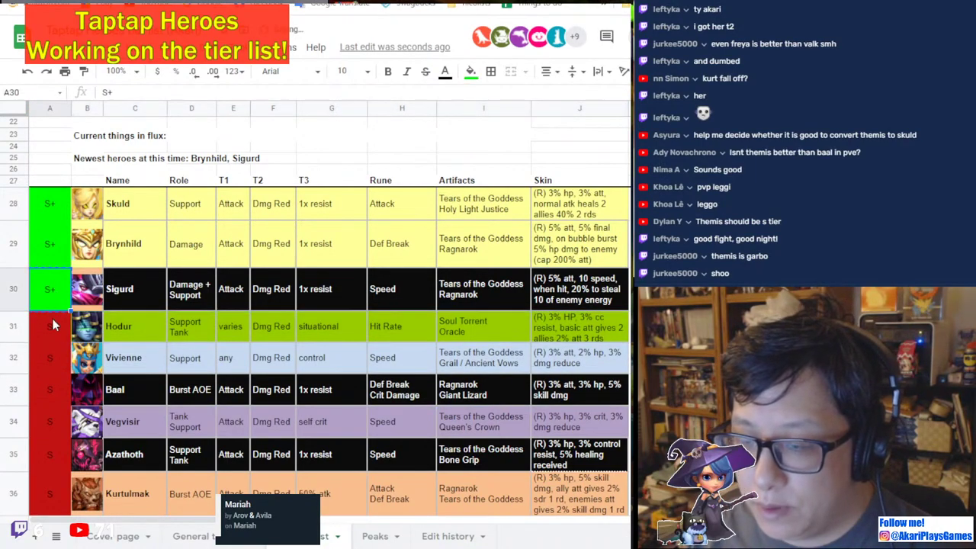
click(54, 326)
text(S+)
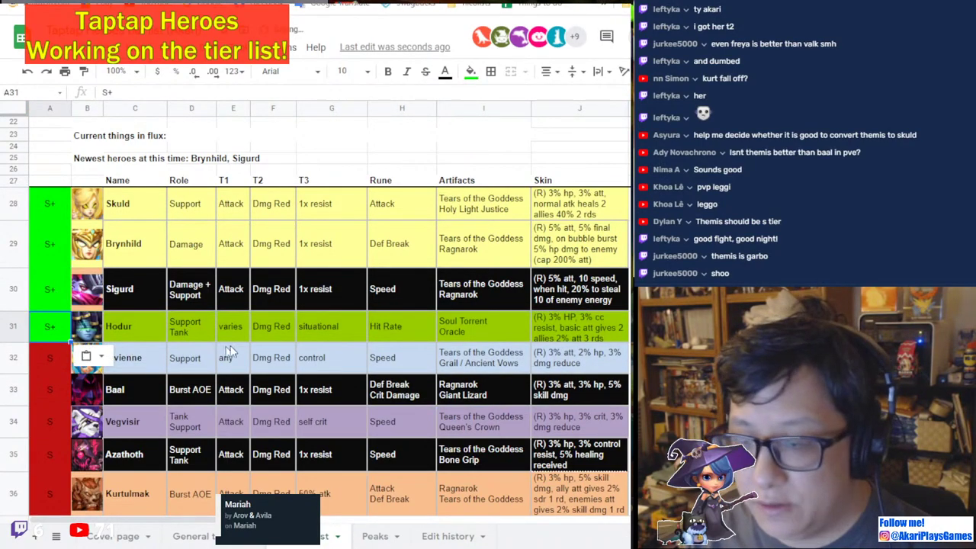
Review the order of the S, A and B tier heroes from Vegvisir down to Ripper.
scroll(226, 350, down, 2)
click(299, 353)
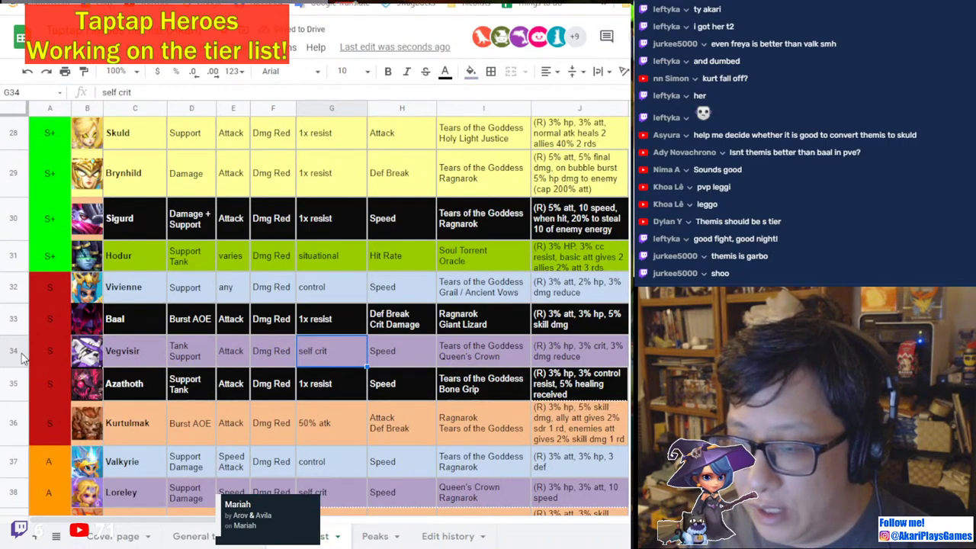
scroll(174, 421, down, 2)
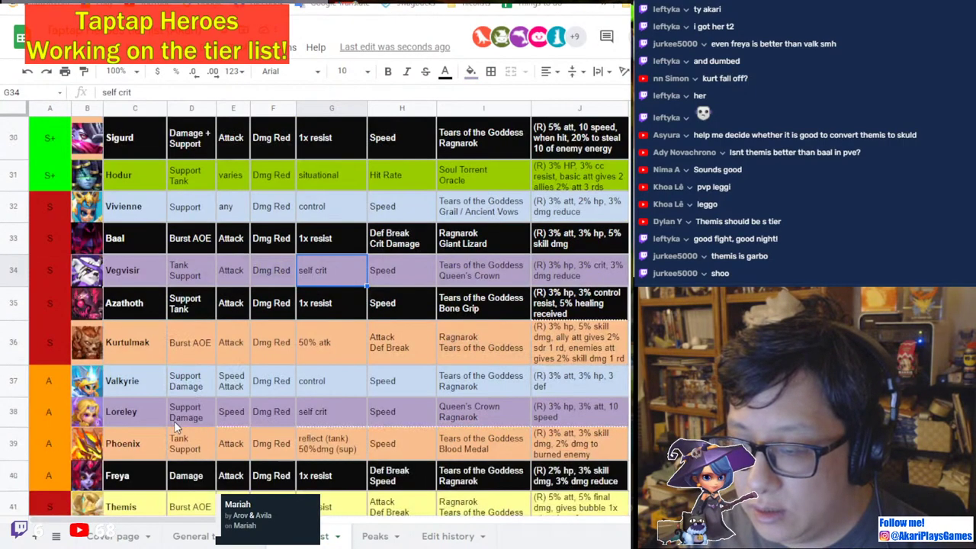
scroll(174, 421, down, 5)
drag(15, 218, 17, 251)
drag(17, 292, 12, 261)
scroll(17, 289, down, 3)
scroll(172, 351, down, 3)
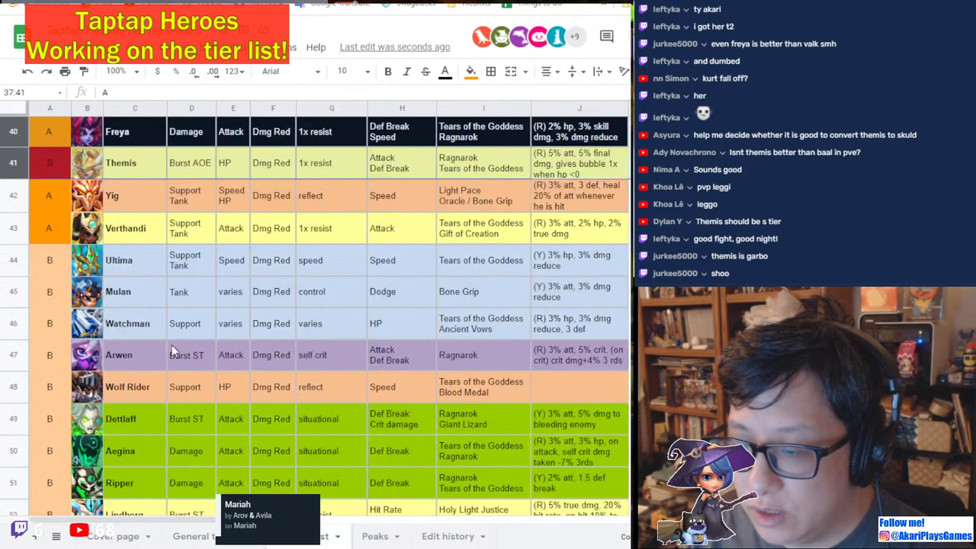
scroll(172, 349, up, 6)
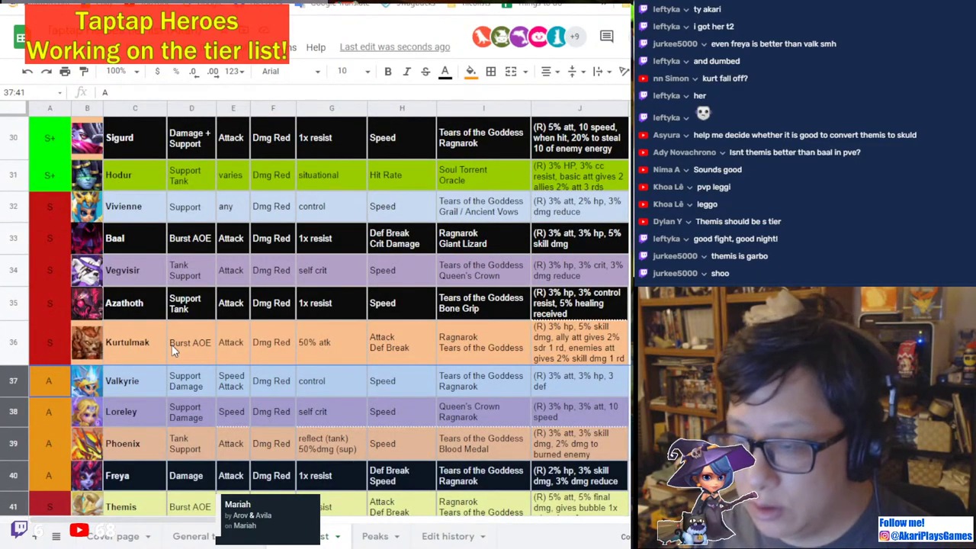
scroll(167, 241, up, 1)
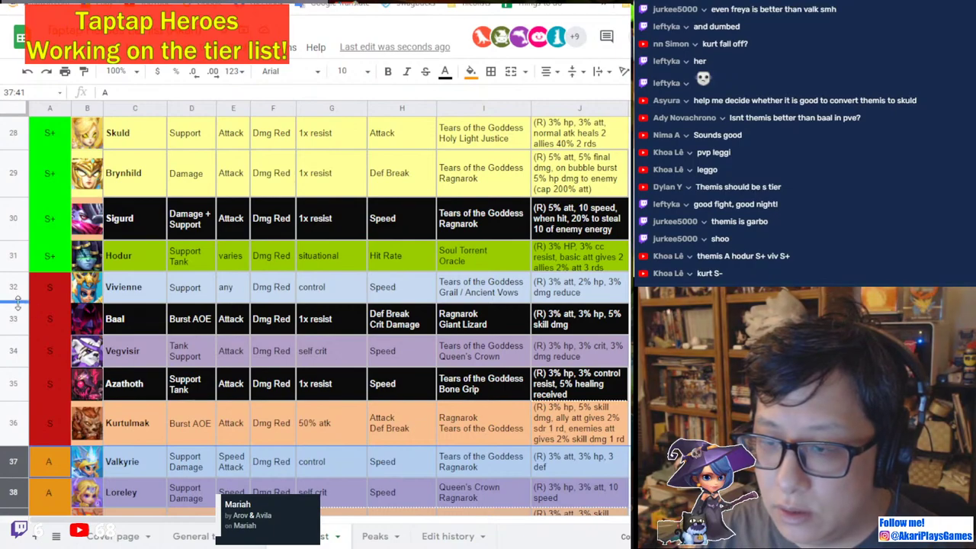
Set Vivienne's tier to S+ with the same green fill as Hodur's tier cell.
click(50, 256)
click(48, 286)
text(S+)
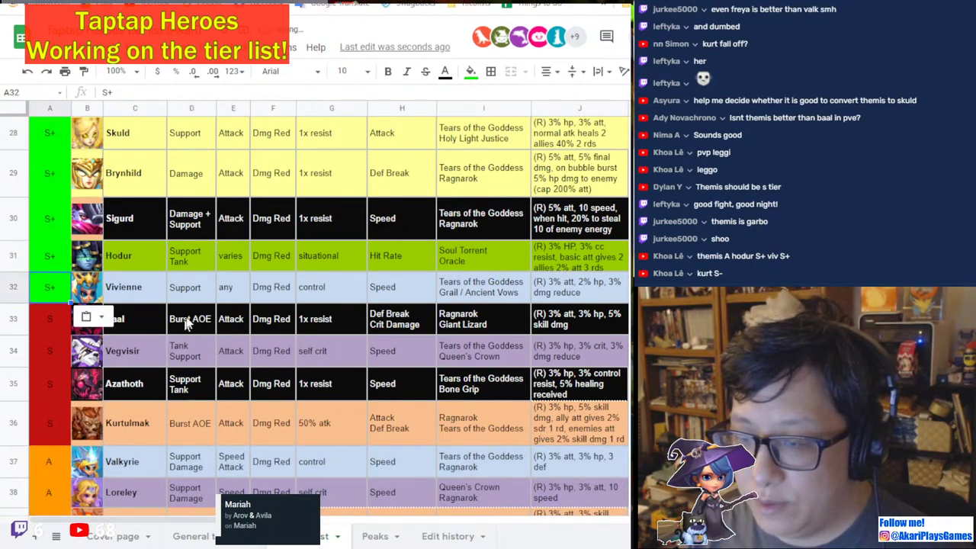
scroll(212, 305, down, 2)
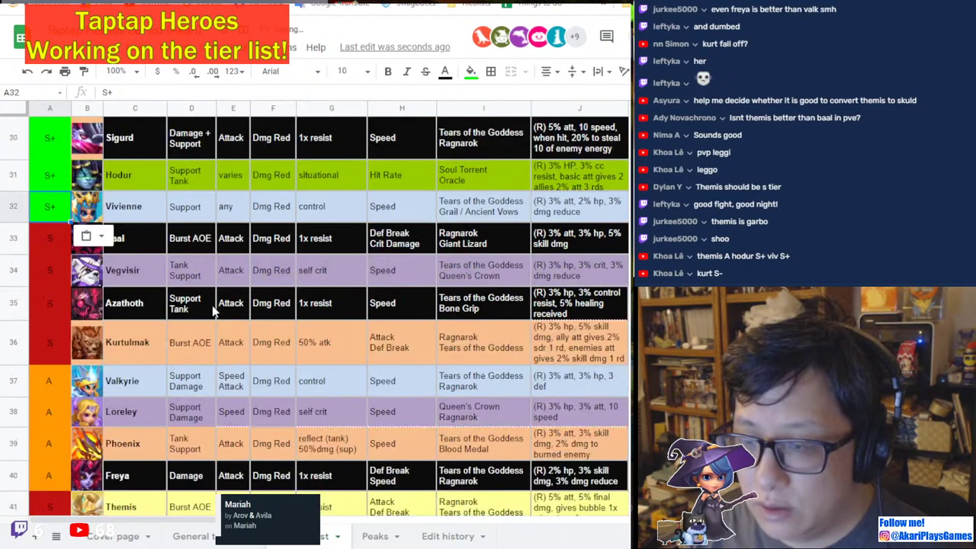
click(80, 311)
click(50, 237)
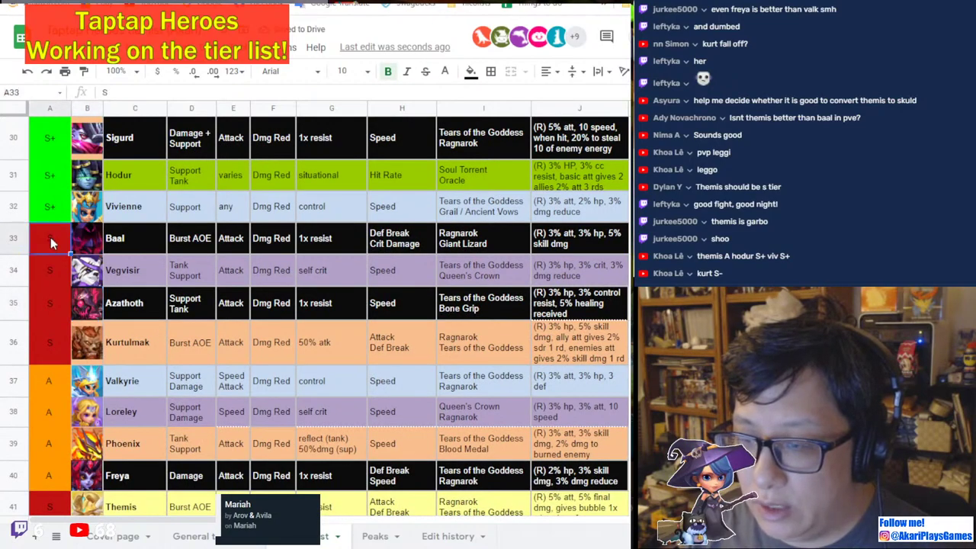
click(59, 270)
click(45, 306)
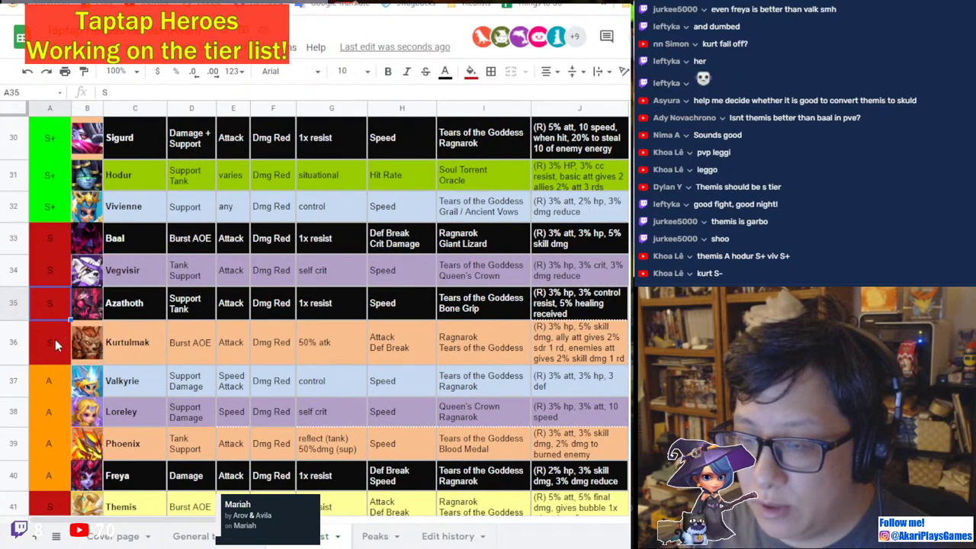
click(55, 345)
Set Themis's tier to A by copying an existing A tier cell with its orange fill.
scroll(67, 404, down, 2)
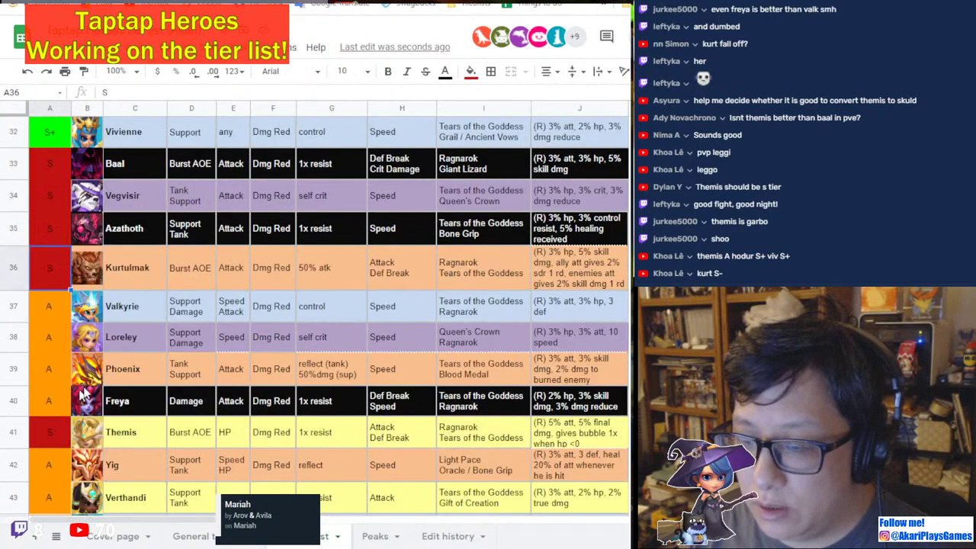
click(44, 433)
click(47, 346)
key(ctrl+c)
click(58, 439)
key(ctrl+v)
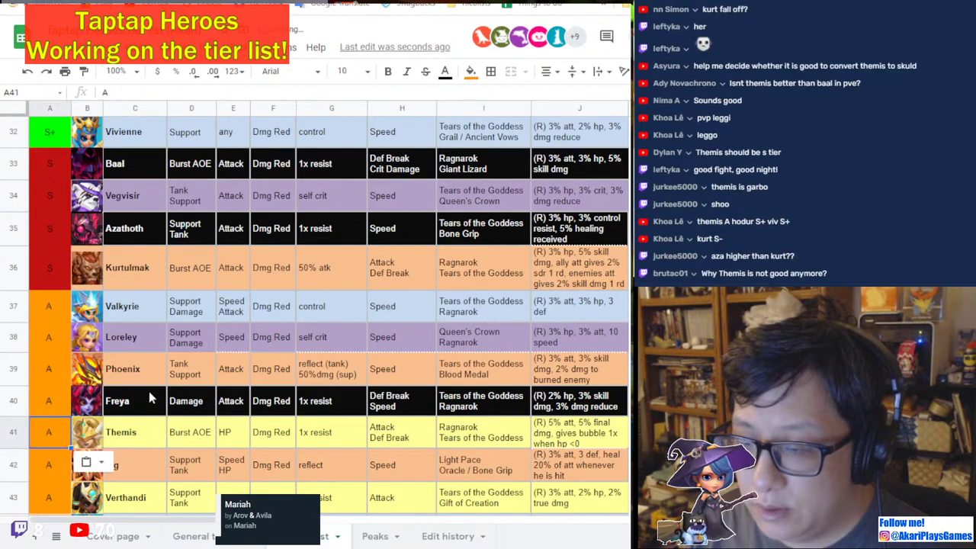
scroll(149, 391, down, 3)
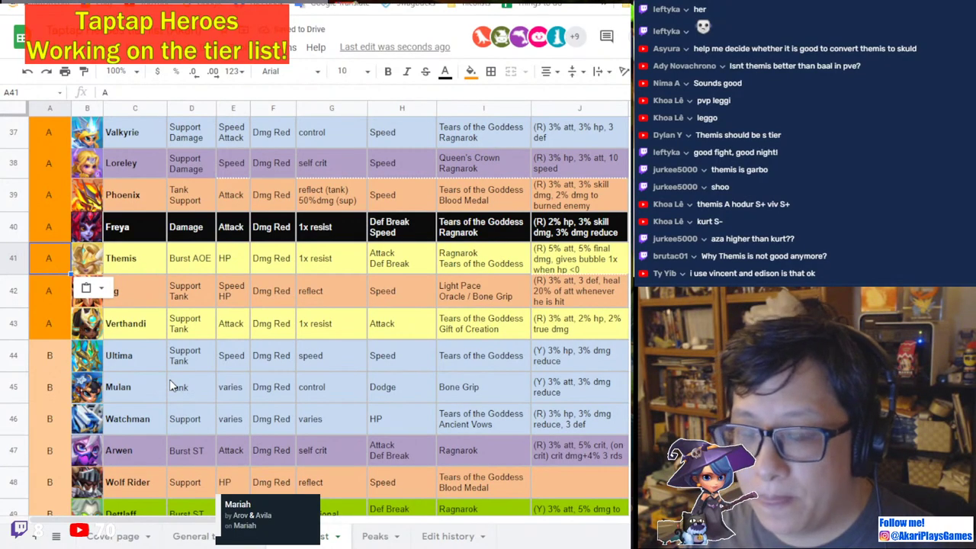
Review the tier order of the heroes from Skuld down to Ultima.
scroll(169, 379, up, 3)
scroll(221, 372, up, 2)
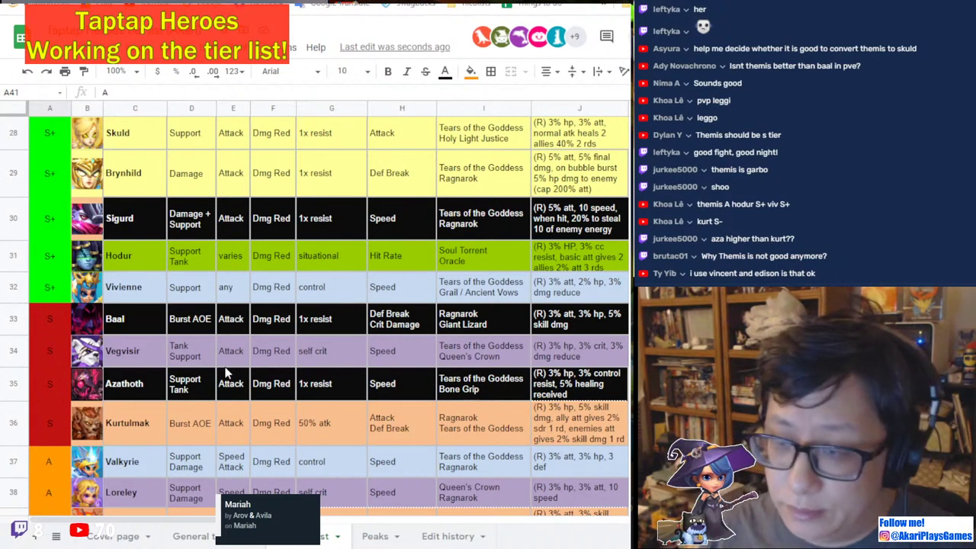
scroll(220, 375, down, 3)
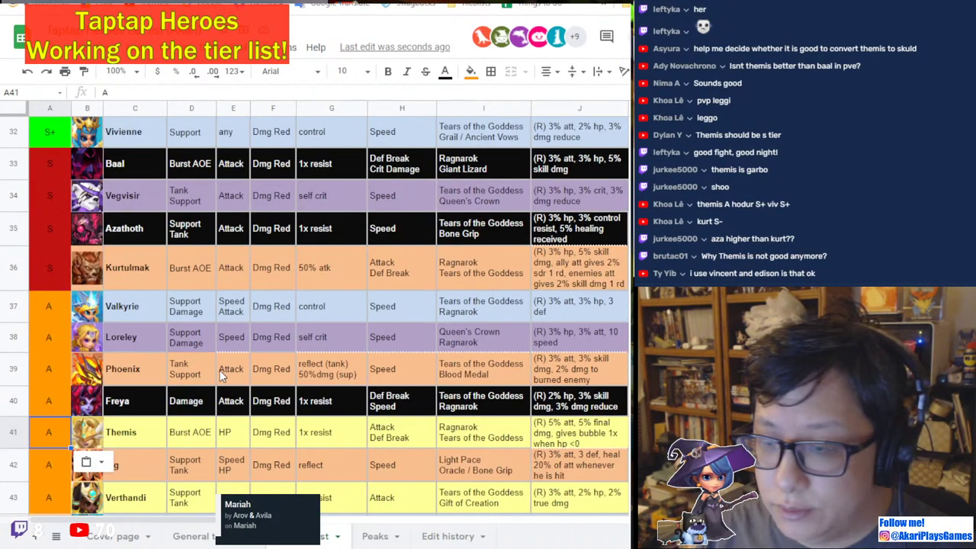
scroll(202, 386, up, 1)
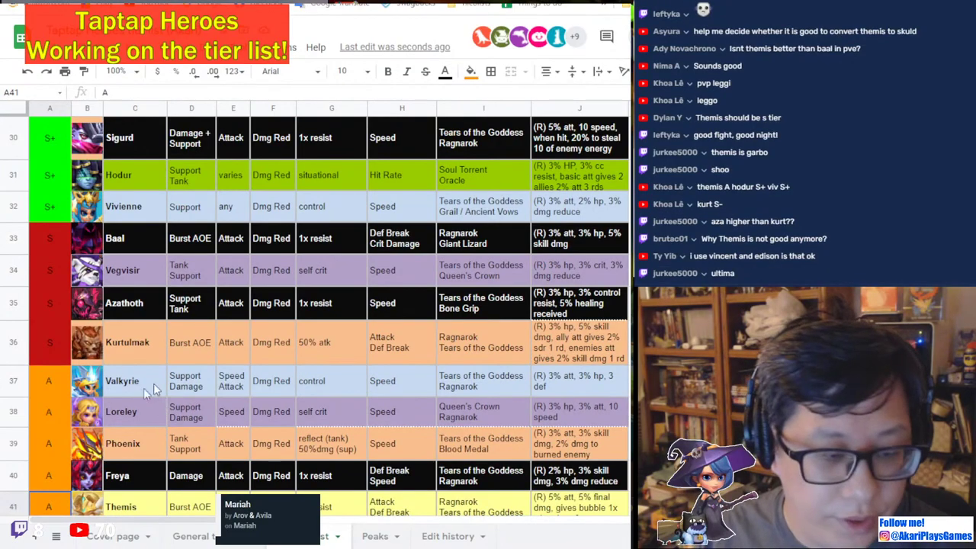
scroll(194, 374, down, 5)
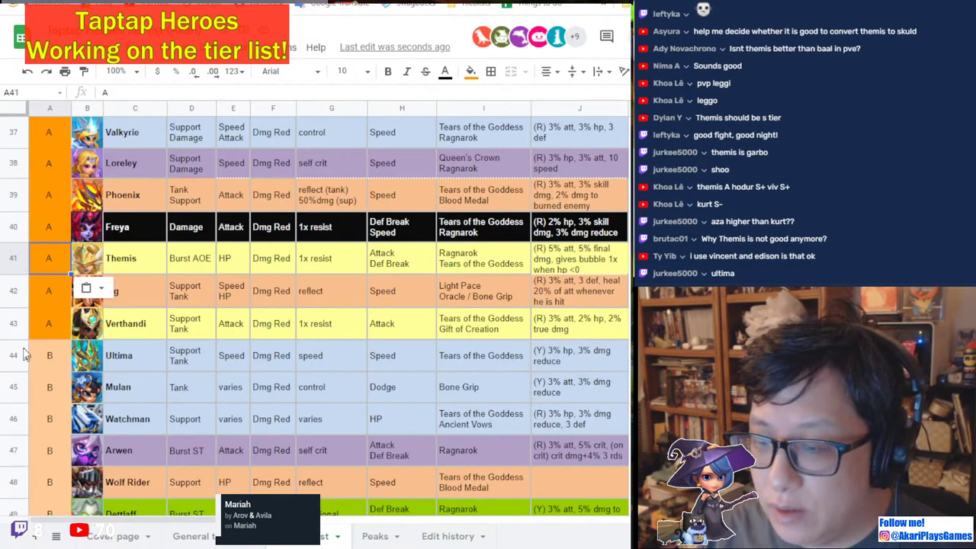
click(17, 356)
Read the tier descriptions and notes above the hero table and compare them with the S+ and S tier heroes.
scroll(164, 338, up, 15)
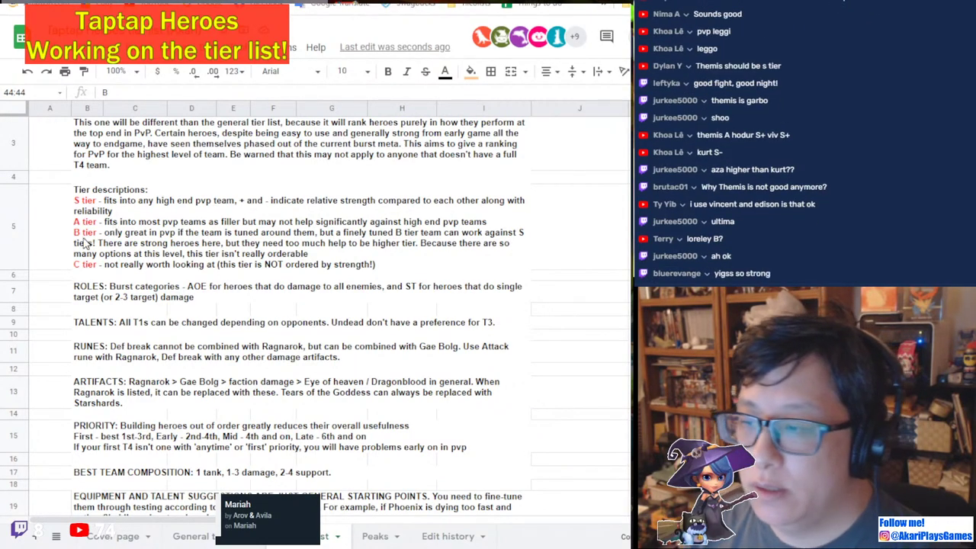
click(78, 225)
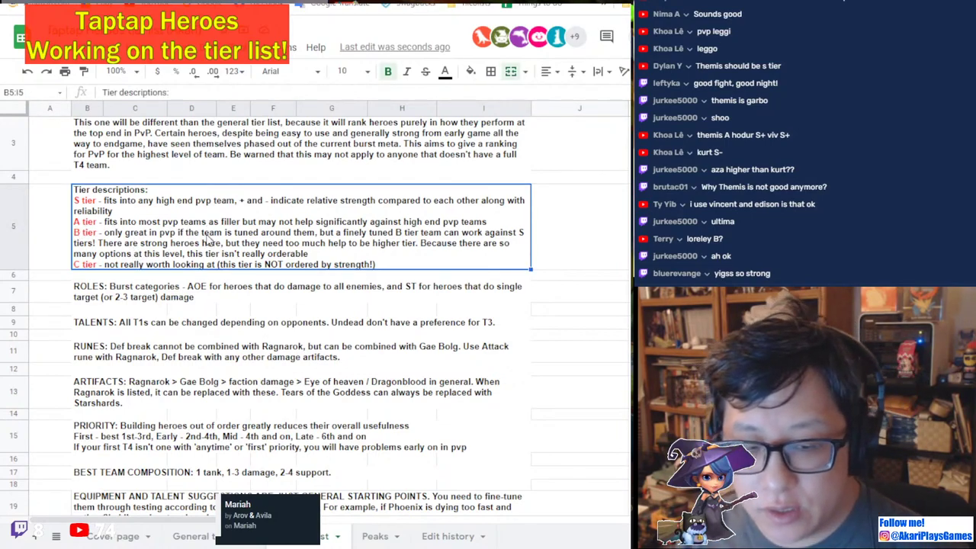
double_click(176, 224)
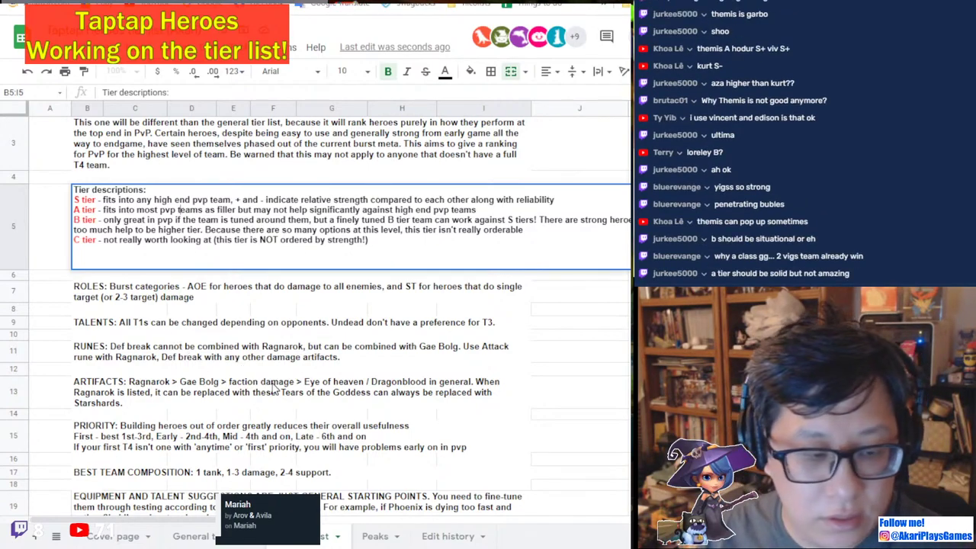
click(225, 404)
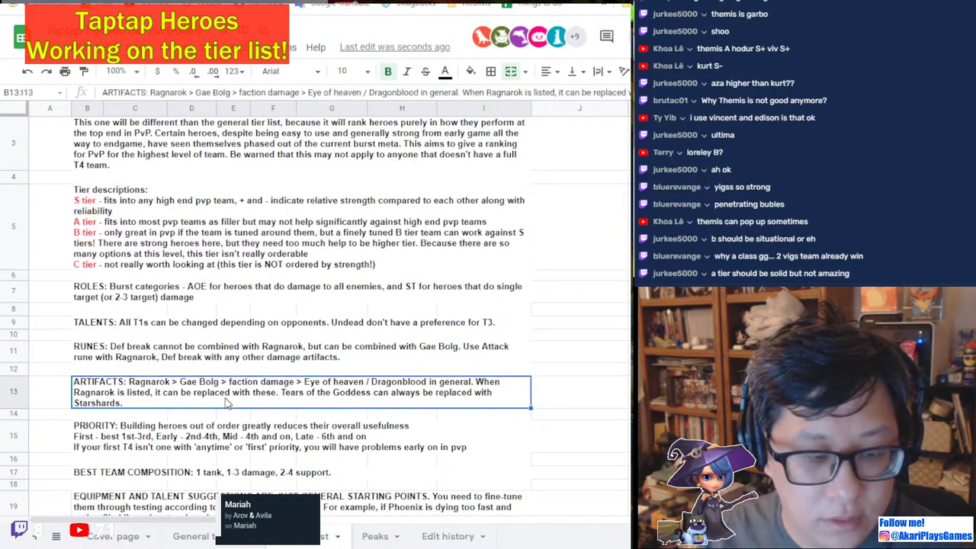
scroll(321, 344, down, 5)
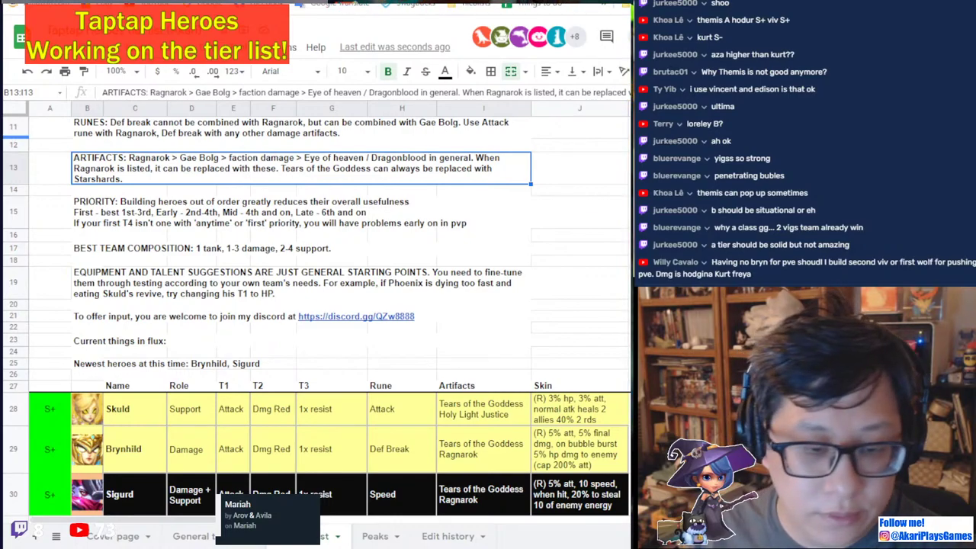
click(140, 368)
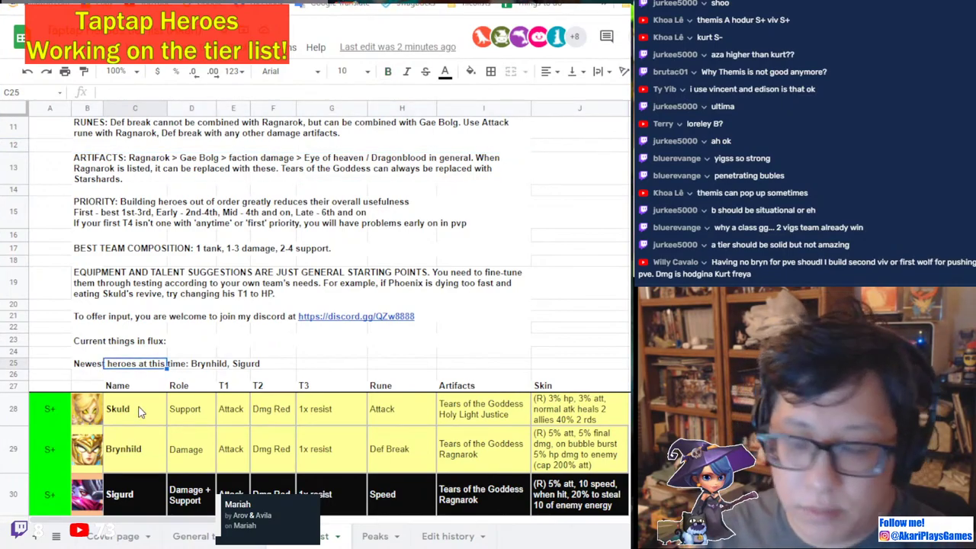
scroll(139, 411, down, 2)
scroll(138, 411, down, 3)
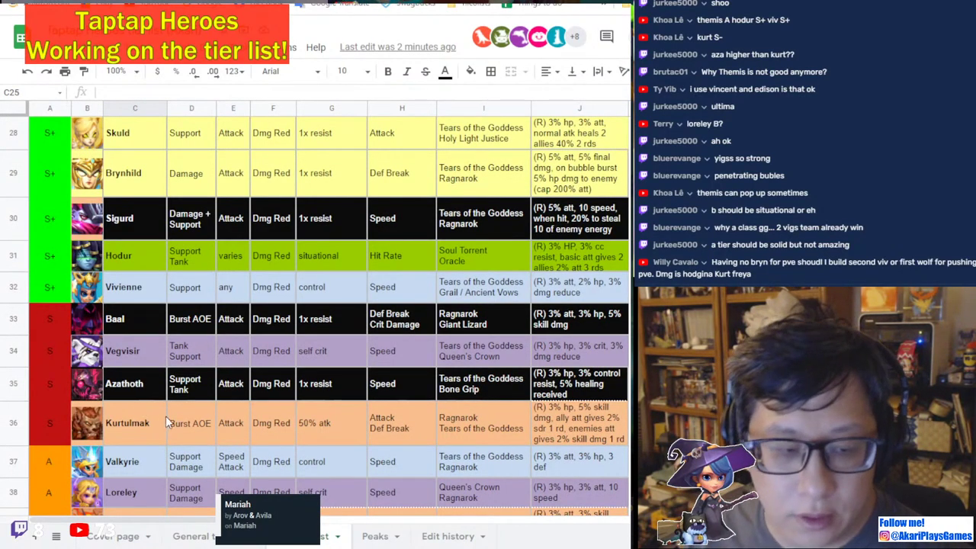
scroll(257, 343, up, 2)
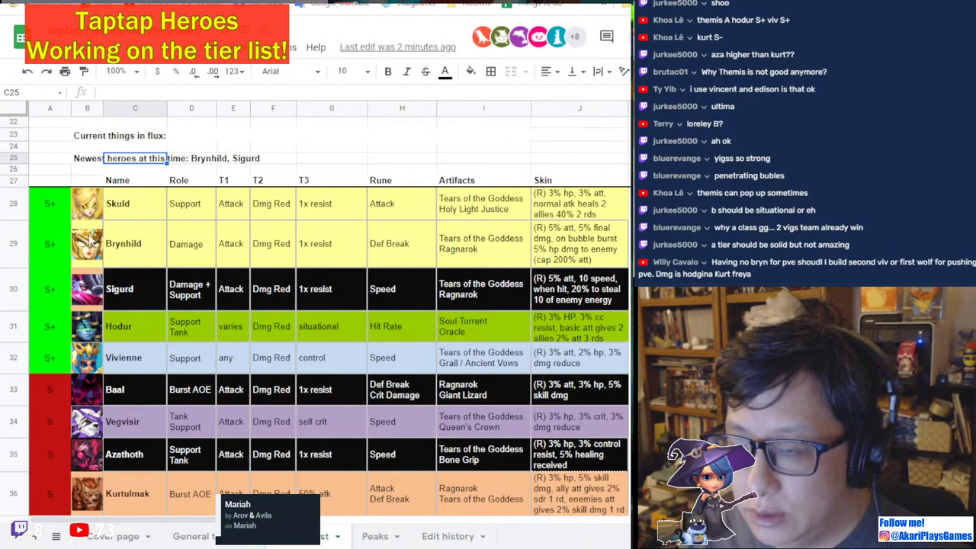
scroll(53, 301, down, 2)
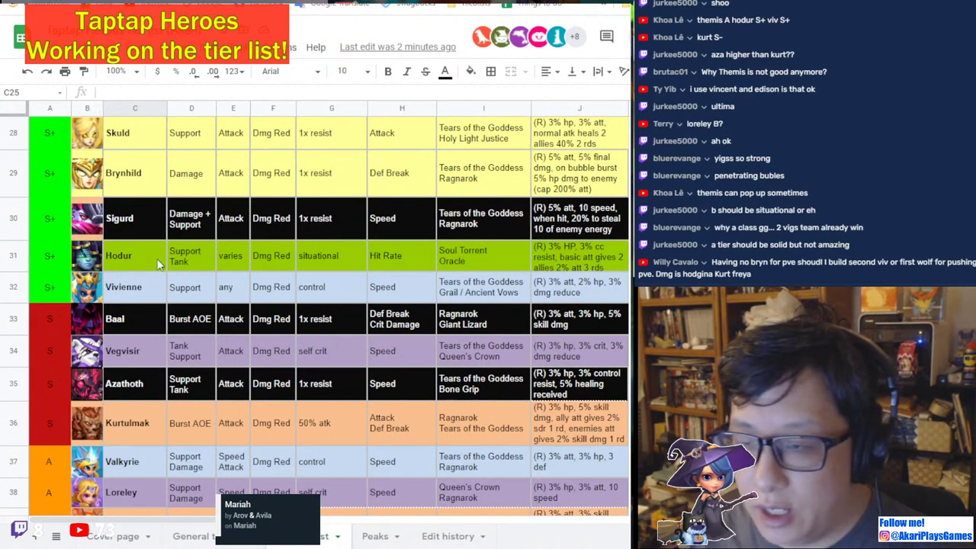
Set Azathoth's tier to S and Kurtulmak's to S- by copying Hodur's and Arwen's tier cells from the general tier list sheet.
scroll(257, 316, down, 1)
click(18, 303)
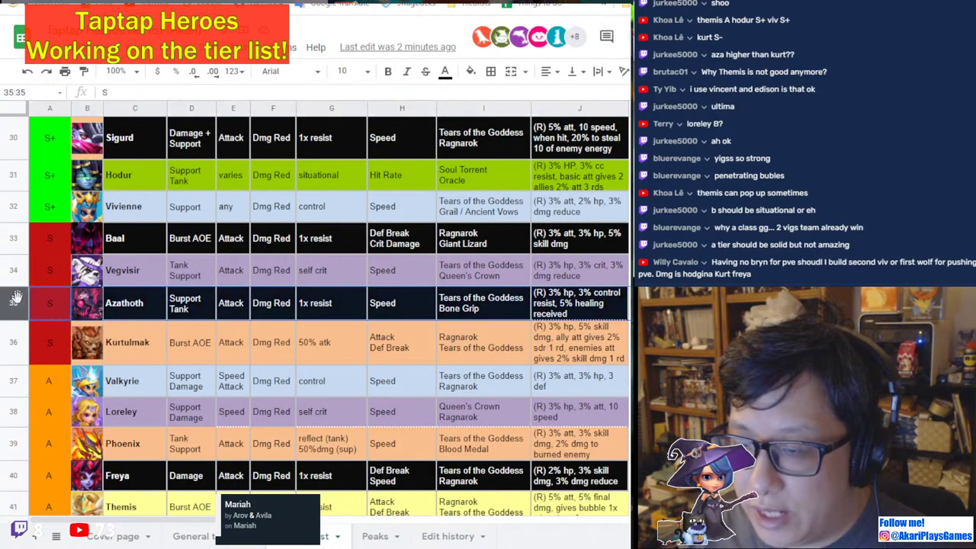
click(9, 342)
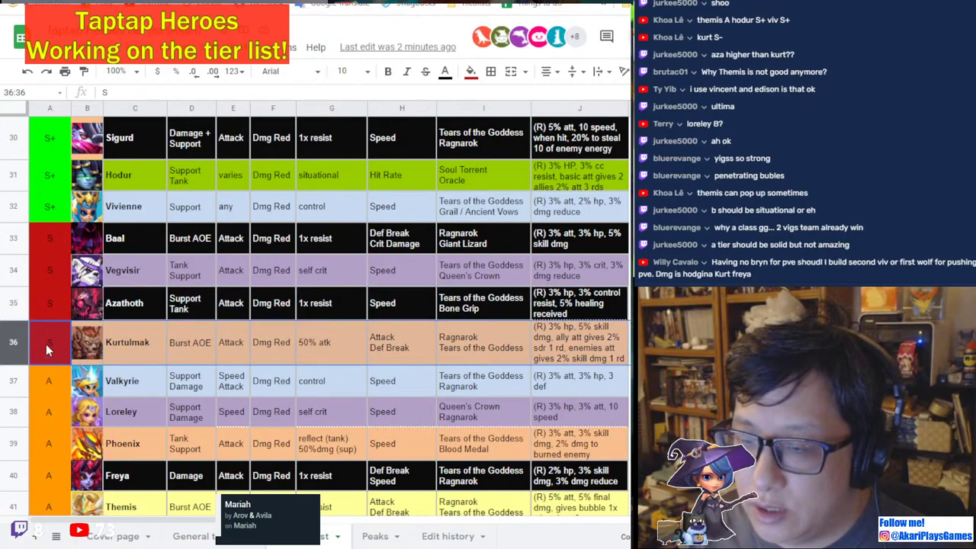
key(ctrl+z)
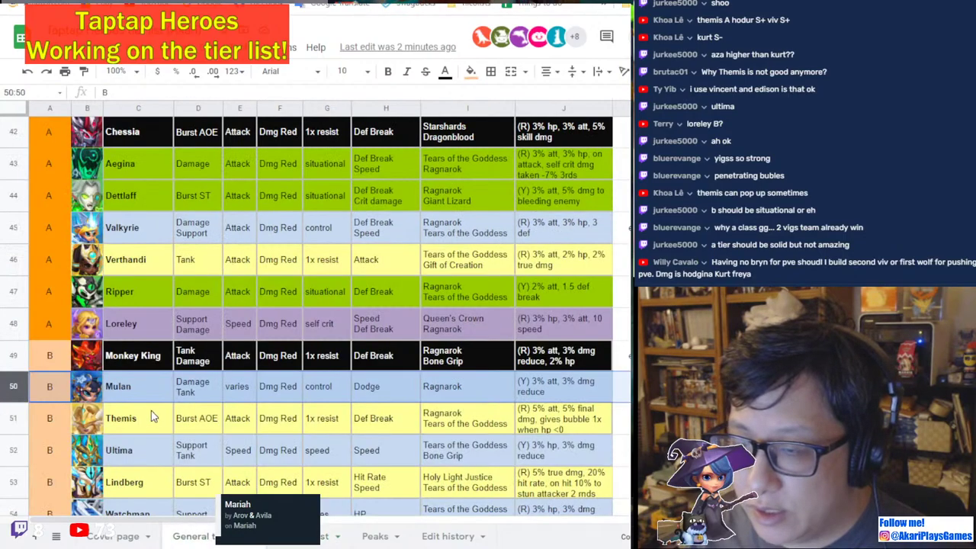
click(56, 245)
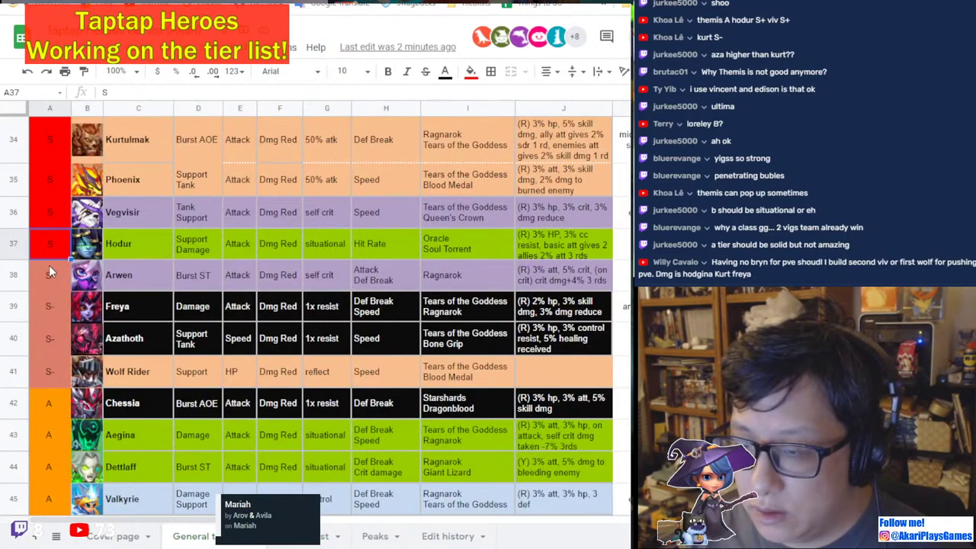
drag(45, 238, 47, 271)
key(ctrl+c)
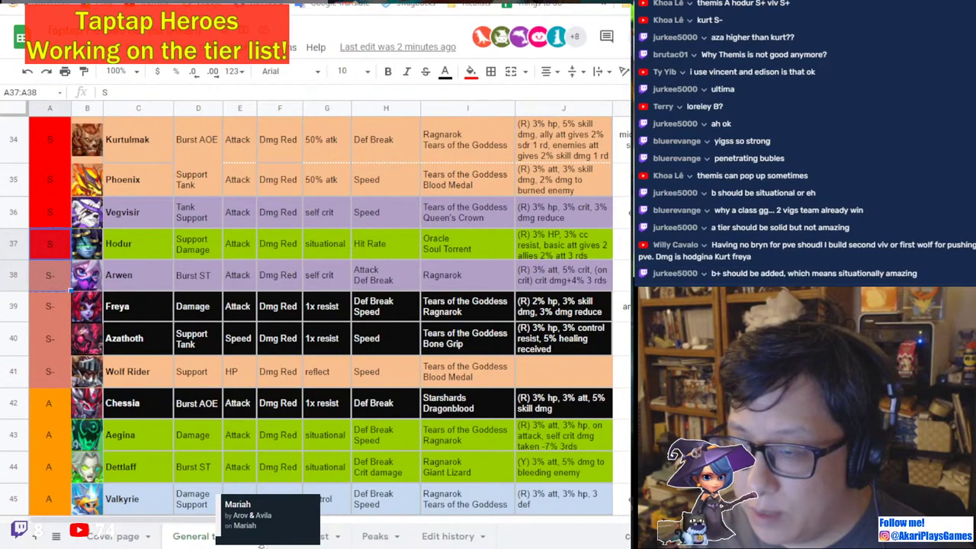
click(289, 543)
click(49, 303)
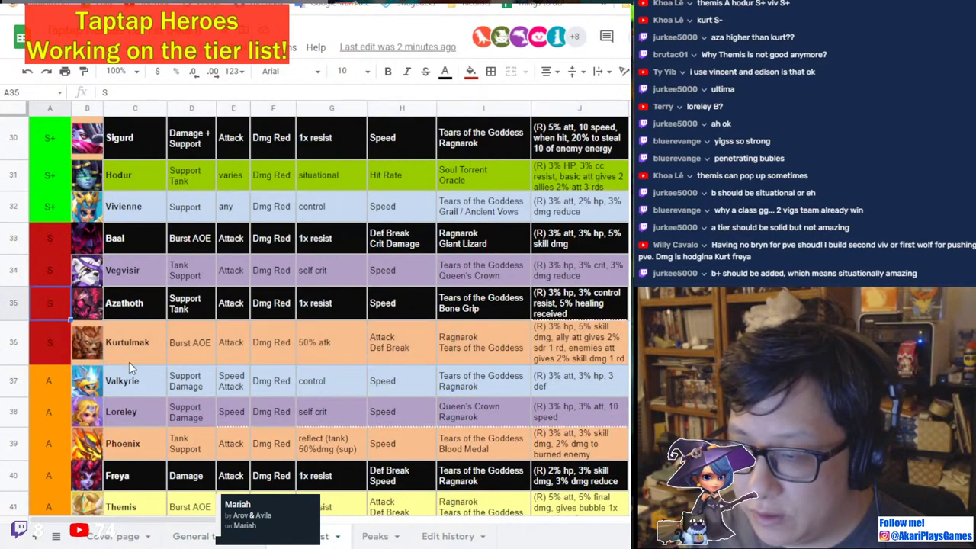
key(ctrl+v)
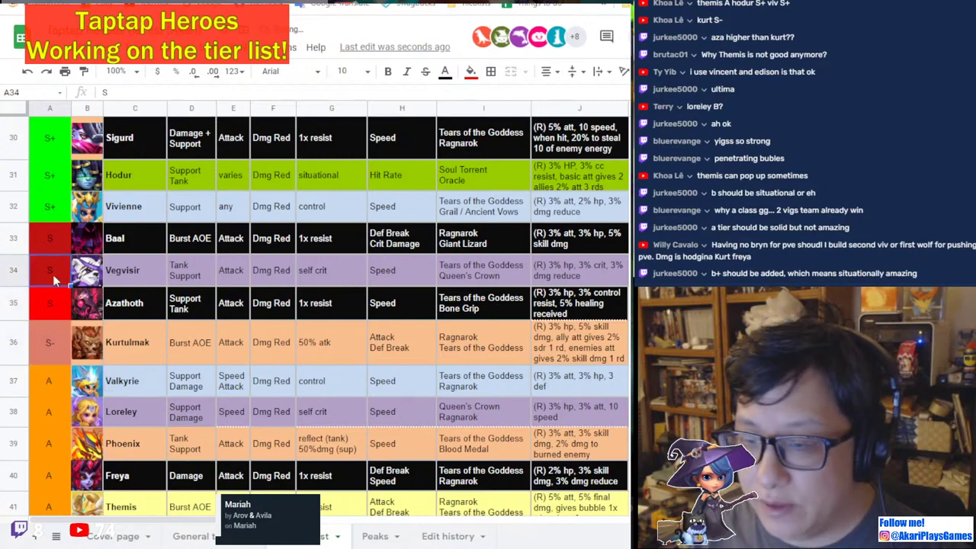
Change the fill of Baal's and Vegvisir's tier cells to the bright red used for Azathoth's tier.
drag(59, 276, 41, 247)
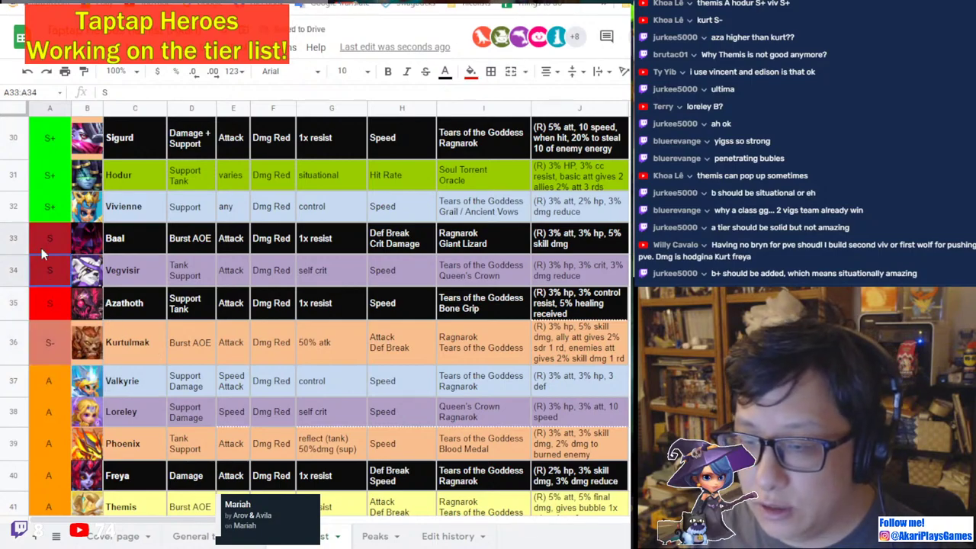
click(470, 71)
click(491, 136)
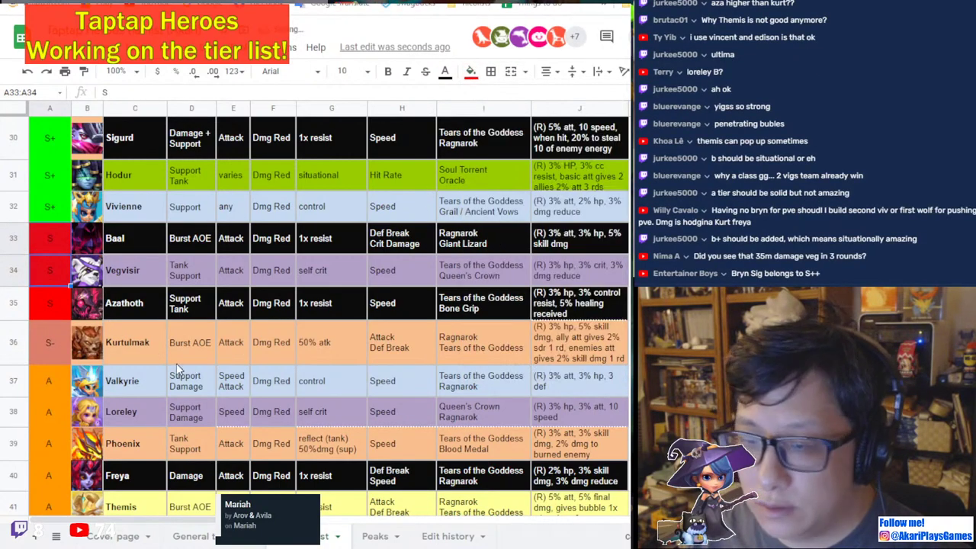
click(178, 357)
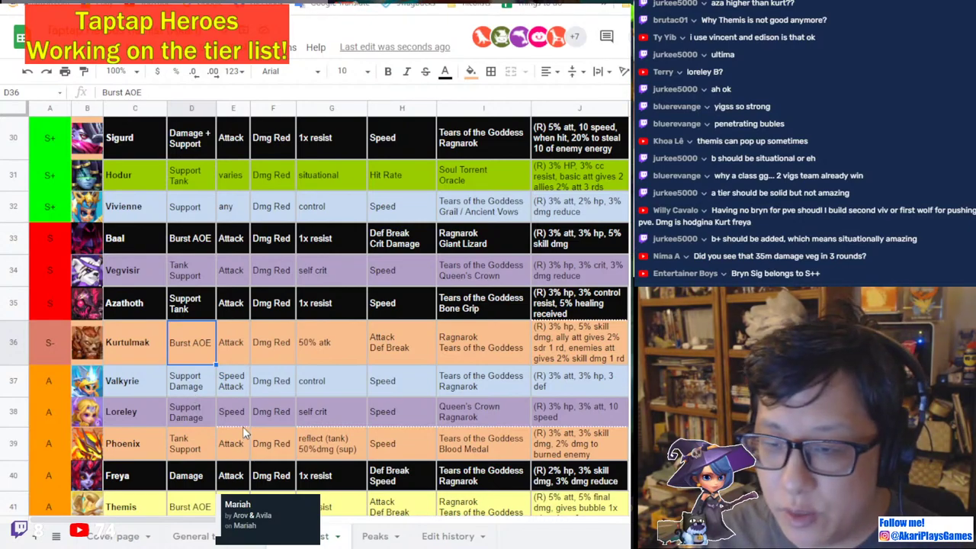
Move Aegina's row up to directly below Verthandi, above Ultima.
scroll(242, 427, down, 1)
scroll(242, 424, down, 4)
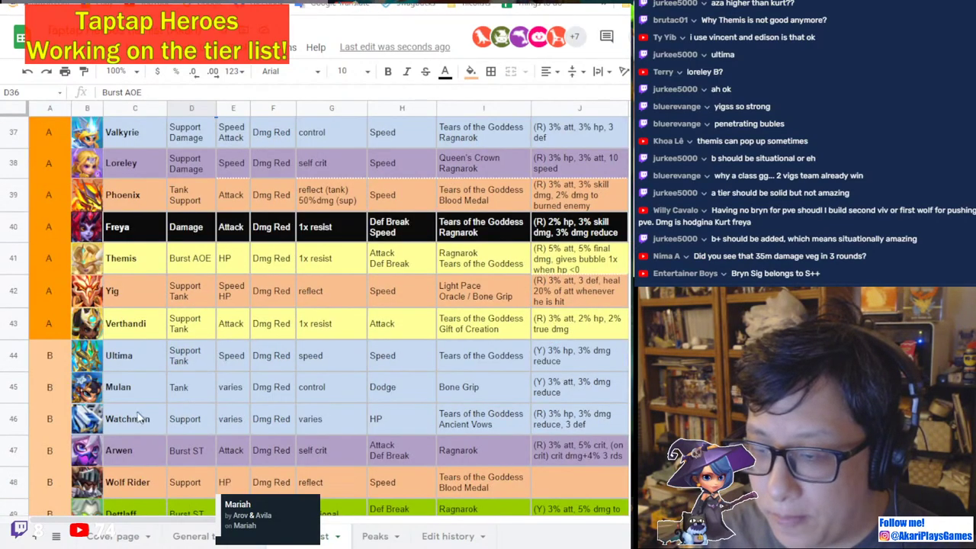
scroll(160, 410, down, 2)
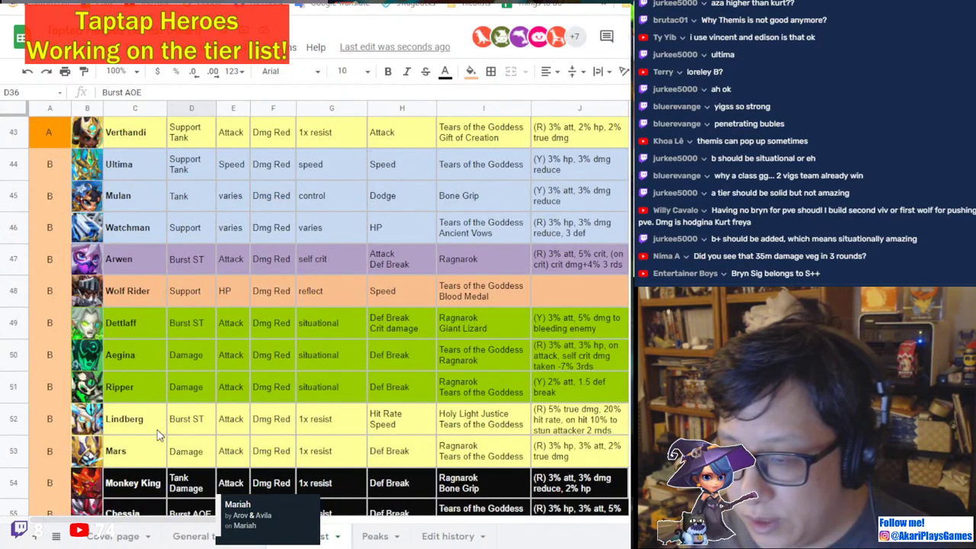
click(4, 354)
drag(4, 355, 6, 150)
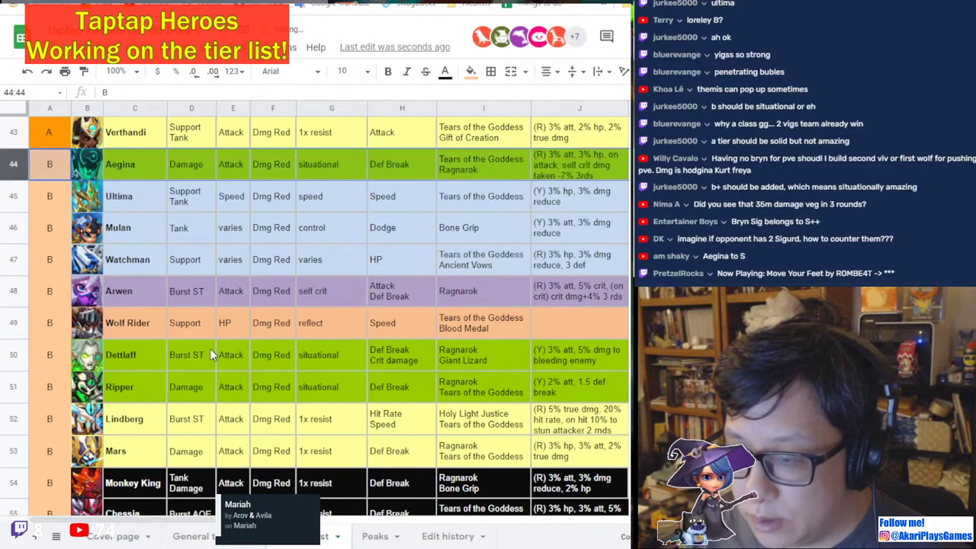
Move Chessia's row up from the end of the B tier to directly below Aegina.
scroll(209, 348, down, 3)
click(22, 321)
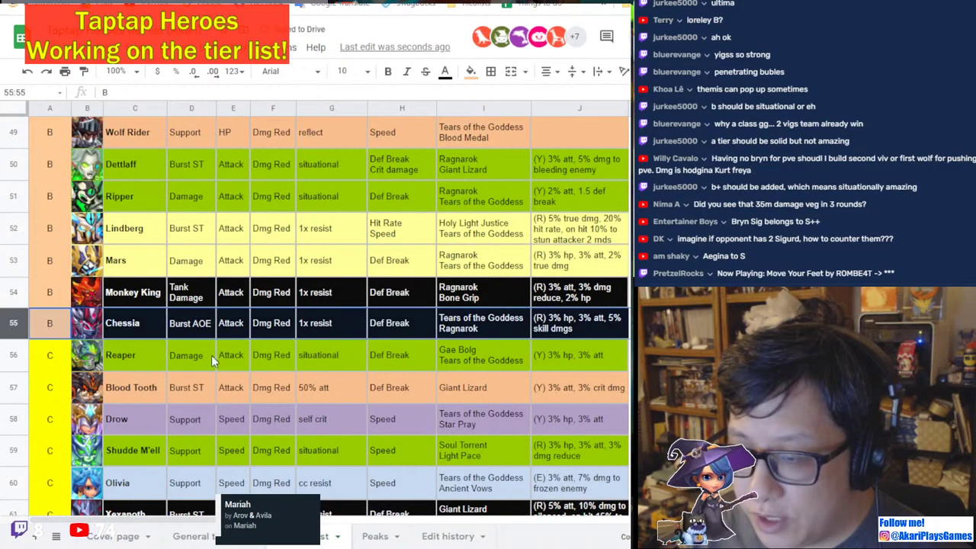
scroll(22, 328, up, 2)
drag(16, 421, 8, 153)
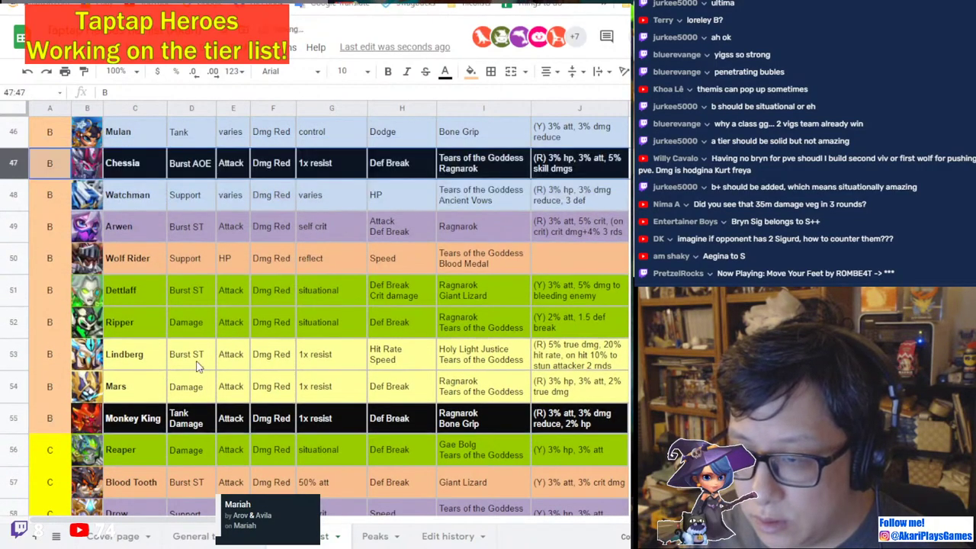
scroll(196, 361, up, 5)
drag(7, 451, 12, 358)
Move the Aegina and Chessia rows together to directly below Kurtulmak, above Valkyrie.
shift+click(12, 359)
scroll(14, 380, up, 2)
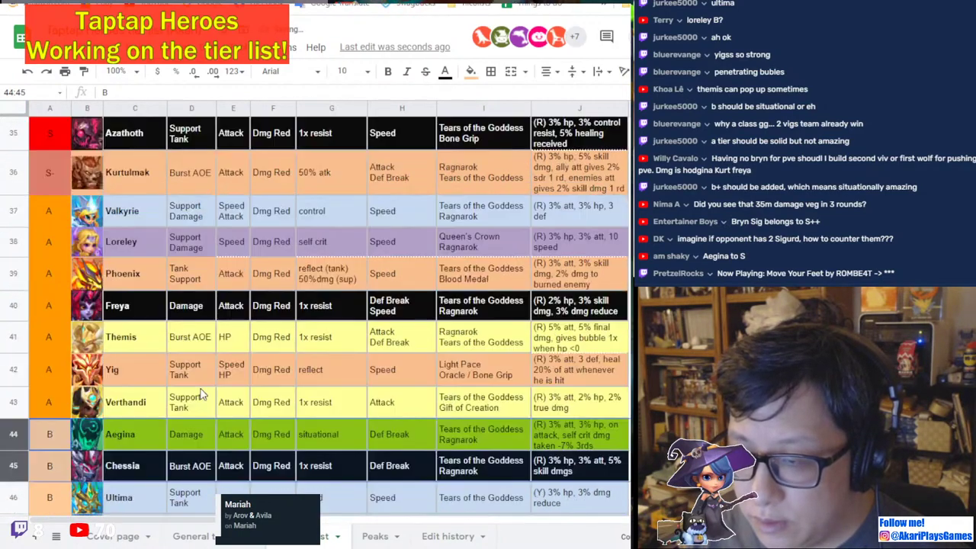
drag(13, 431, 49, 238)
Set the tier of Aegina and Chessia to S- by copying Kurtulmak's tier cell with its fill.
click(43, 165)
key(ctrl+c)
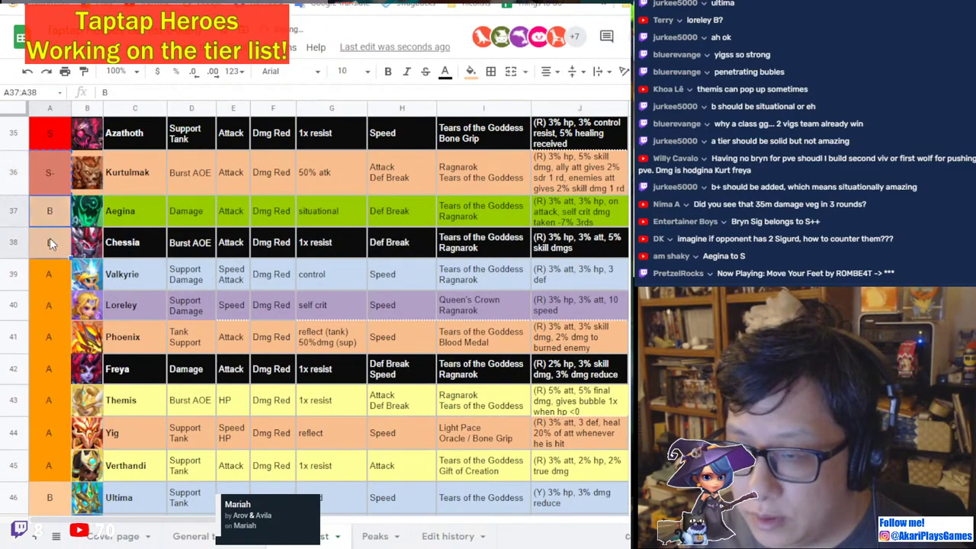
key(ctrl+v)
click(68, 284)
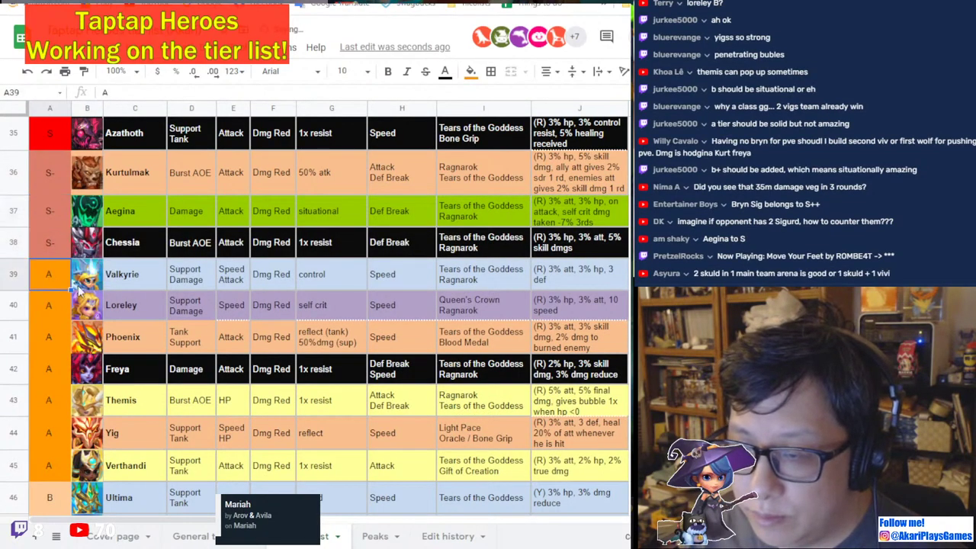
key(ctrl+c)
click(232, 242)
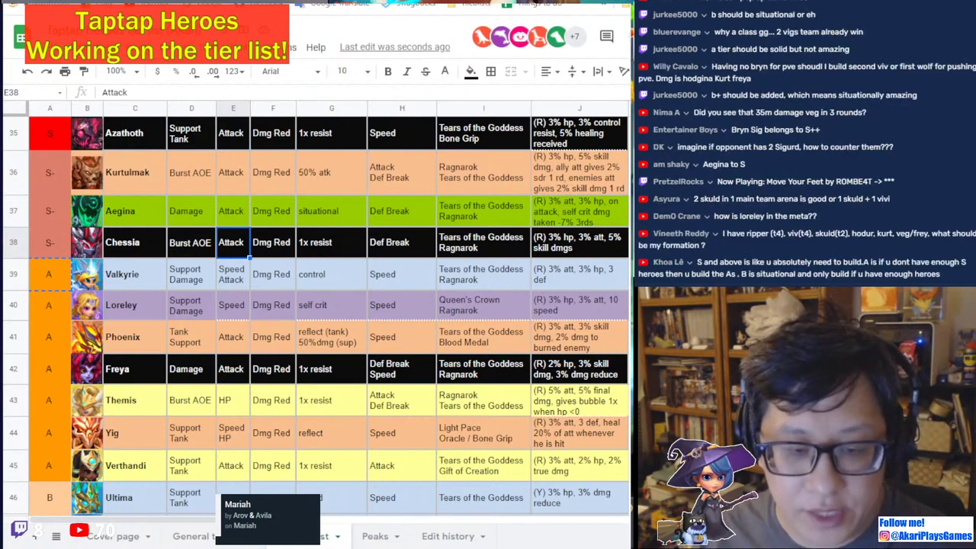
click(15, 274)
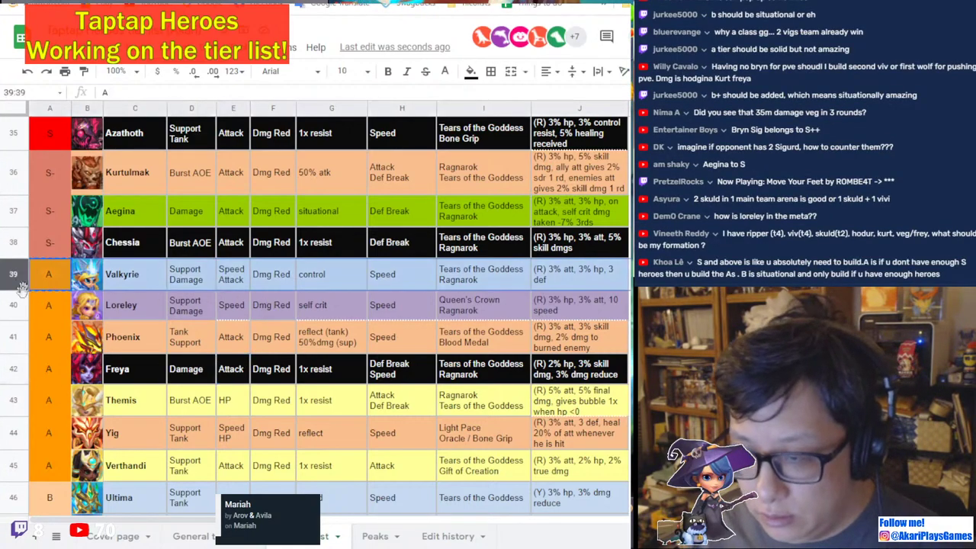
drag(2, 321, 16, 355)
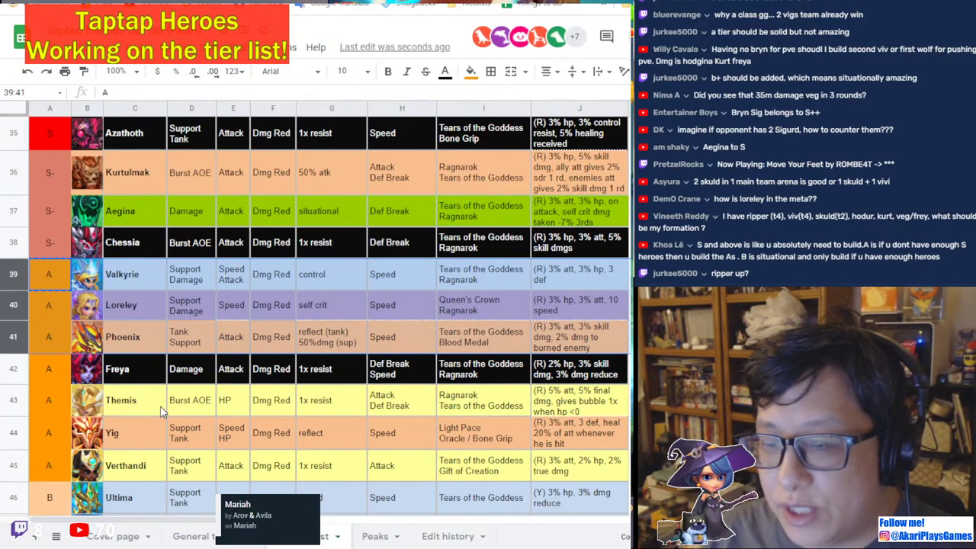
Move Ripper's row up to directly below Verthandi and set its tier to A by copying Verthandi's tier cell with its fill.
scroll(160, 406, down, 3)
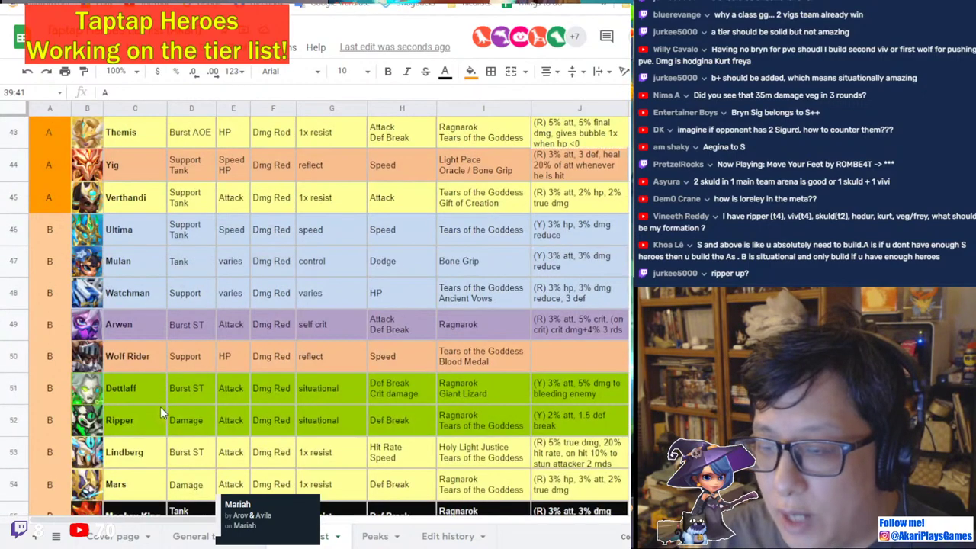
click(13, 420)
drag(4, 319, 8, 216)
click(50, 200)
key(ctrl+c)
click(48, 237)
key(ctrl+v)
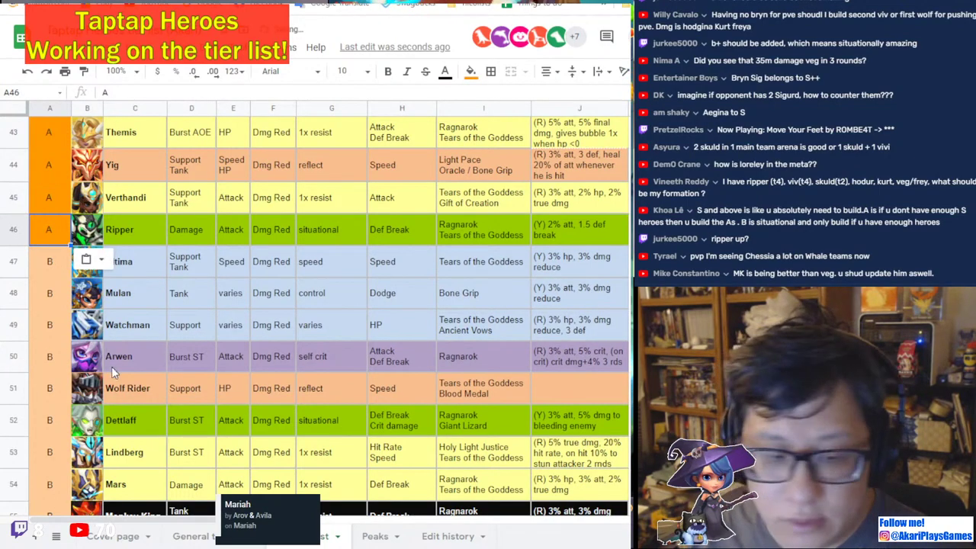
Move Monkey King's row up to directly below Ripper and set its tier to A by copying Ripper's tier cell with its fill.
scroll(176, 370, down, 1)
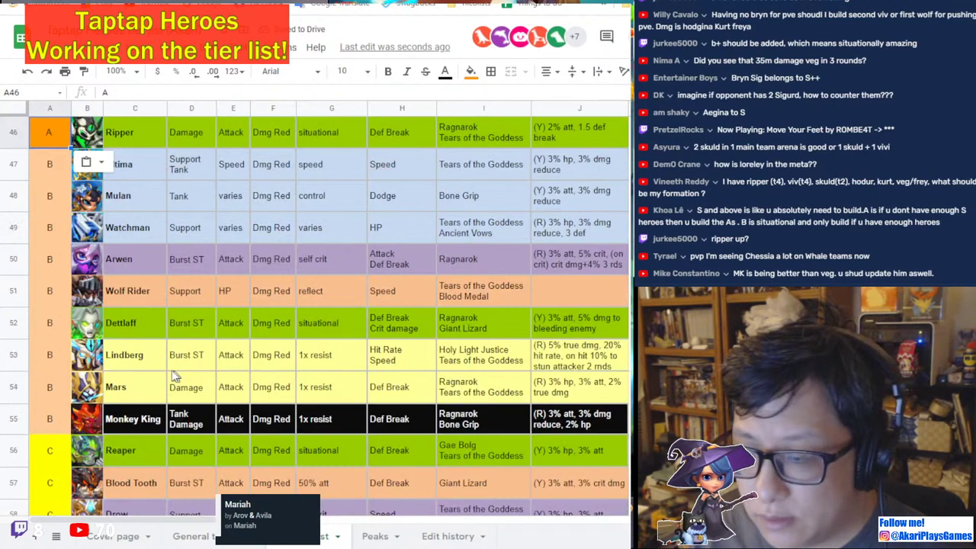
click(20, 424)
drag(11, 419, 15, 151)
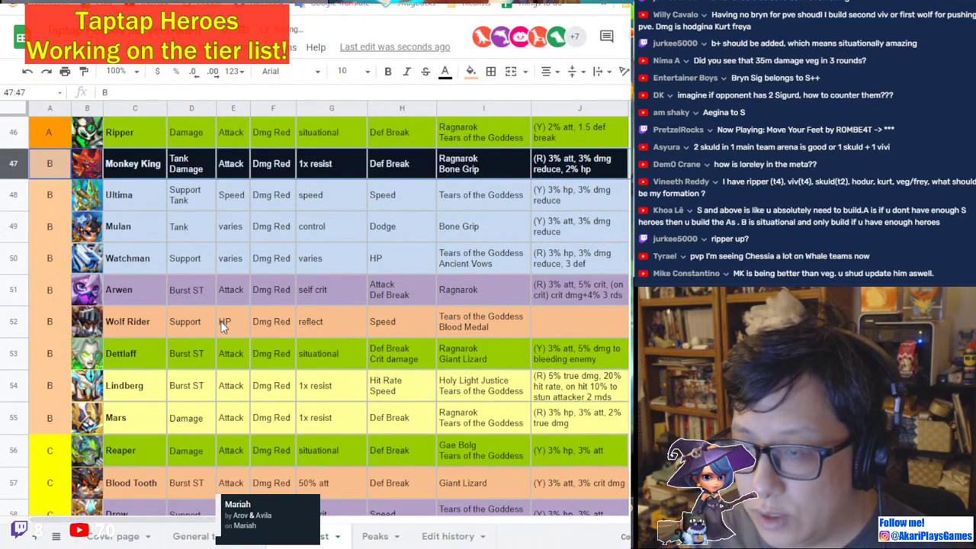
scroll(46, 233, up, 1)
click(45, 232)
key(ctrl+c)
click(49, 261)
key(ctrl+v)
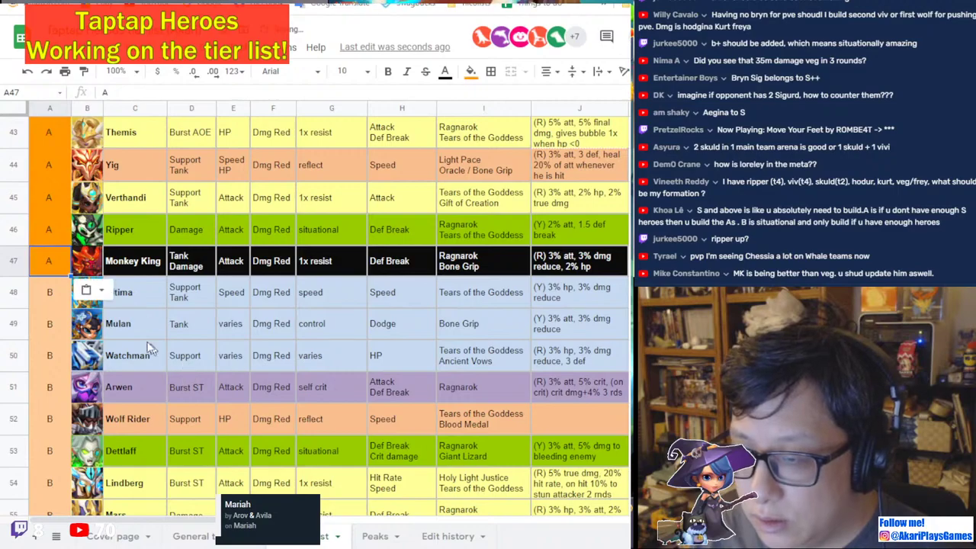
Review the whole hero ranking from the C tier up to the S+ tier, along with the tier descriptions text above it.
scroll(239, 385, down, 1)
scroll(239, 385, down, 5)
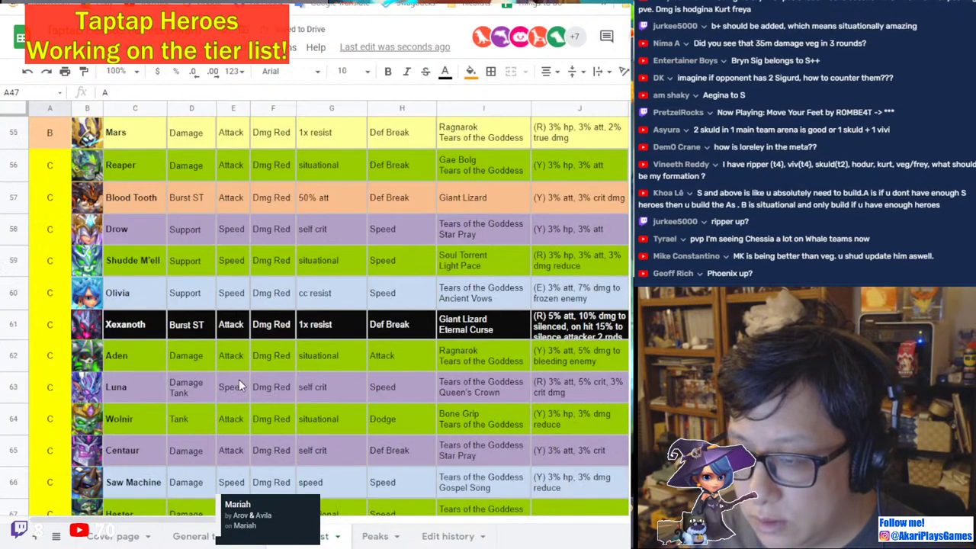
scroll(238, 385, down, 5)
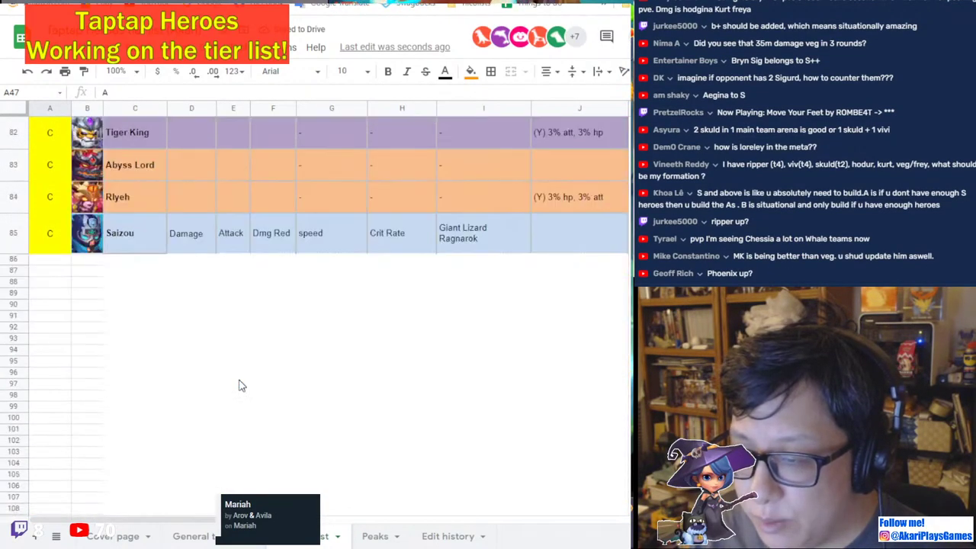
scroll(239, 385, up, 20)
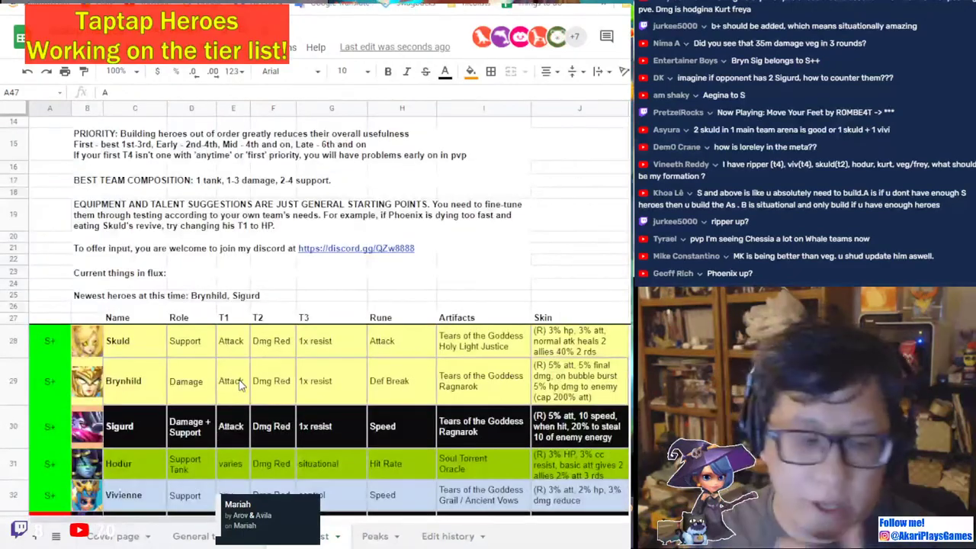
scroll(297, 396, down, 5)
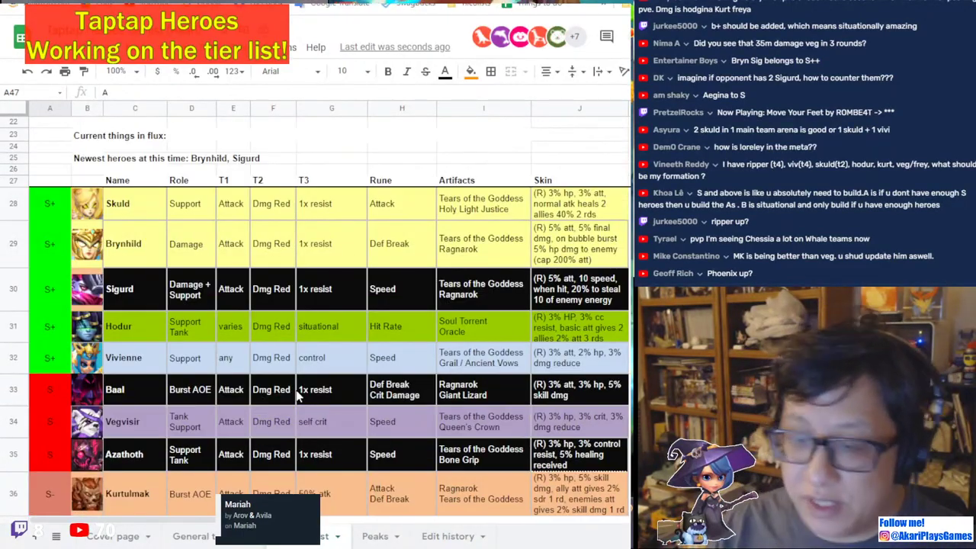
scroll(297, 396, down, 1)
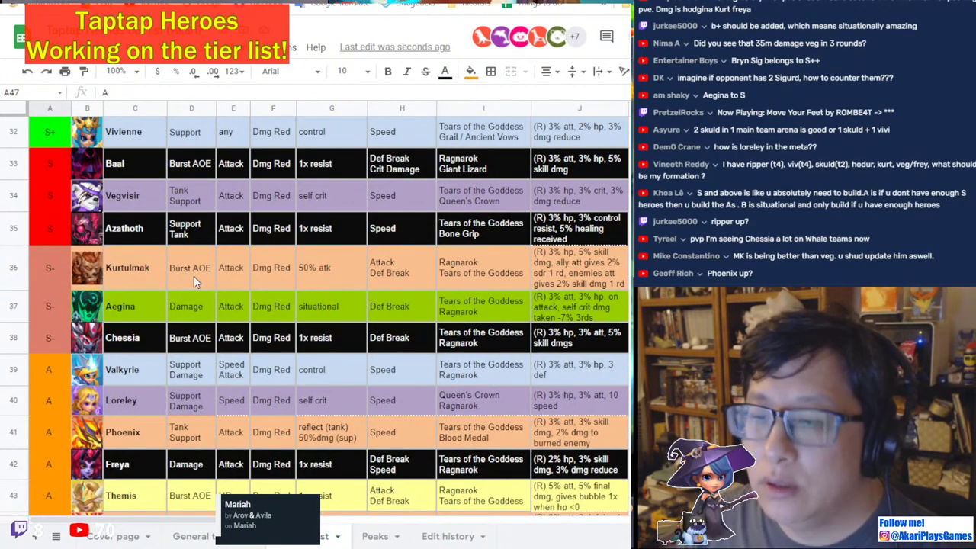
scroll(196, 279, up, 2)
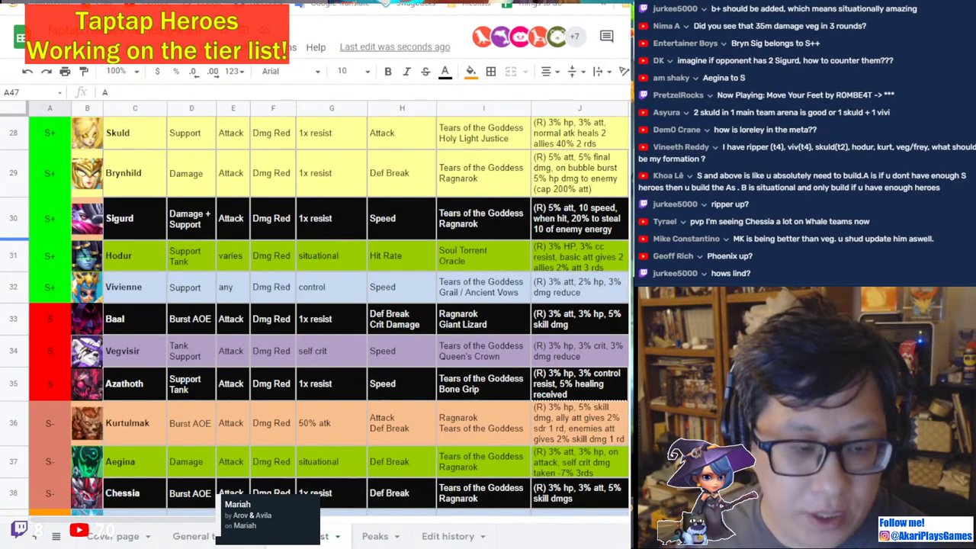
scroll(198, 304, down, 6)
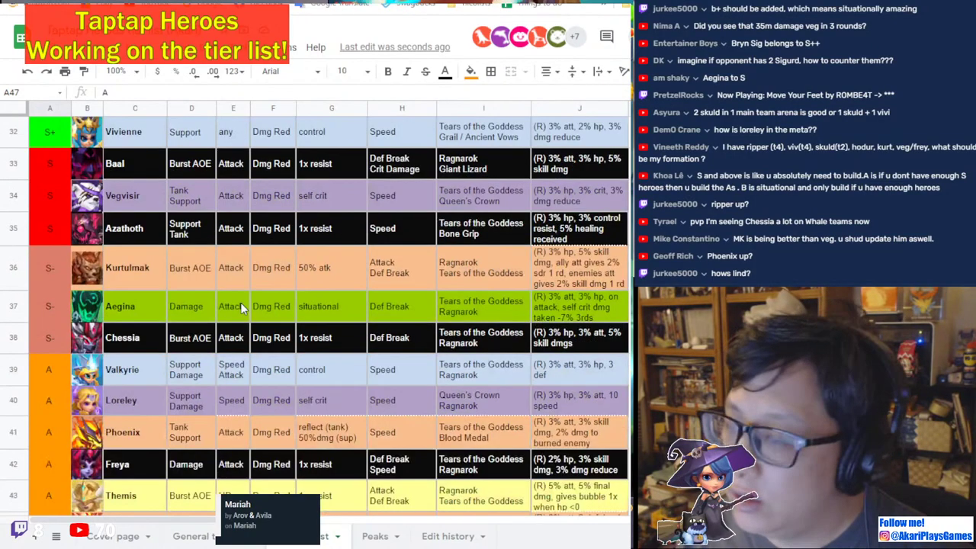
scroll(242, 307, down, 3)
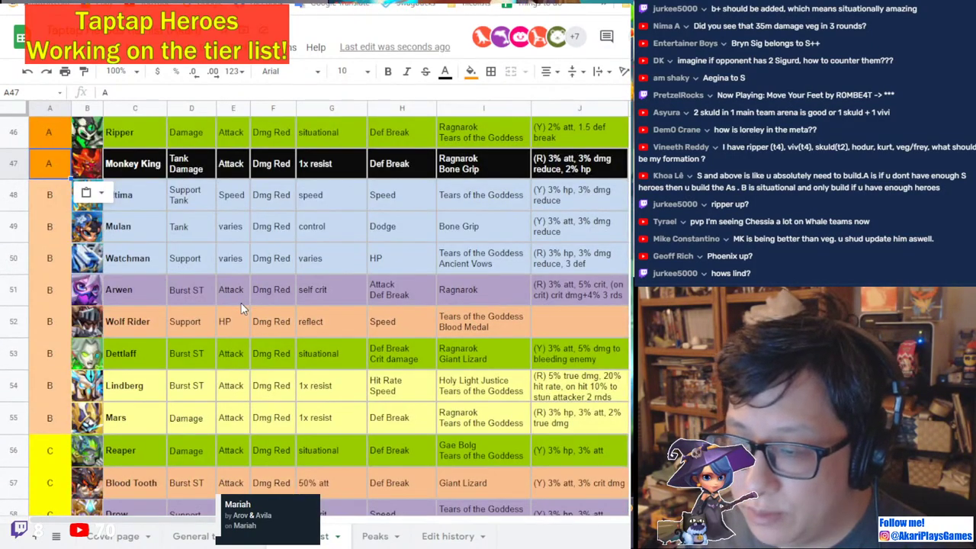
scroll(260, 331, up, 12)
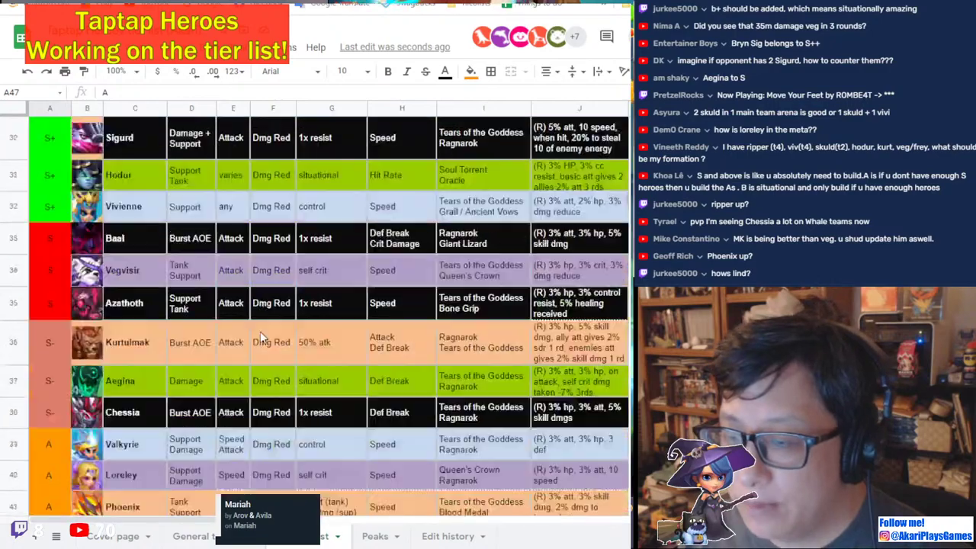
scroll(260, 331, up, 8)
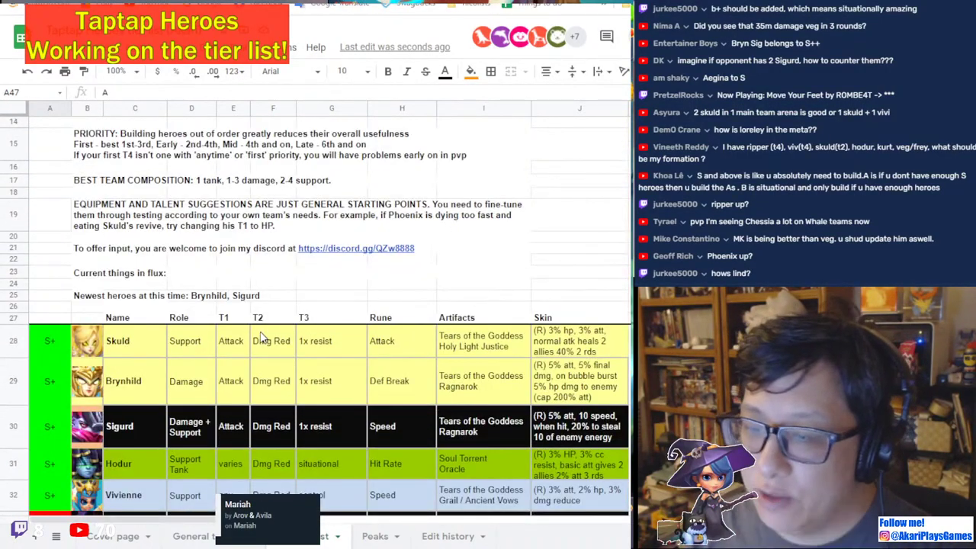
scroll(251, 359, up, 3)
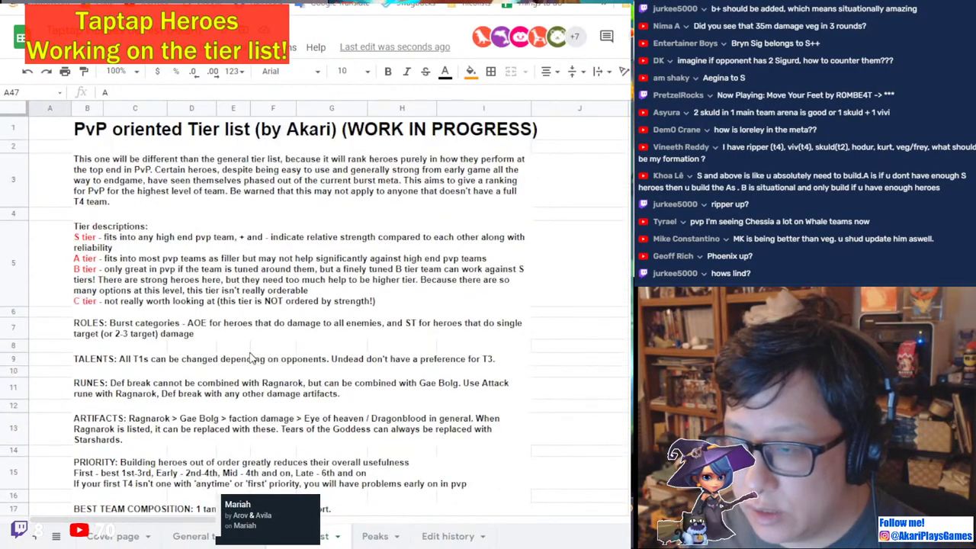
click(98, 268)
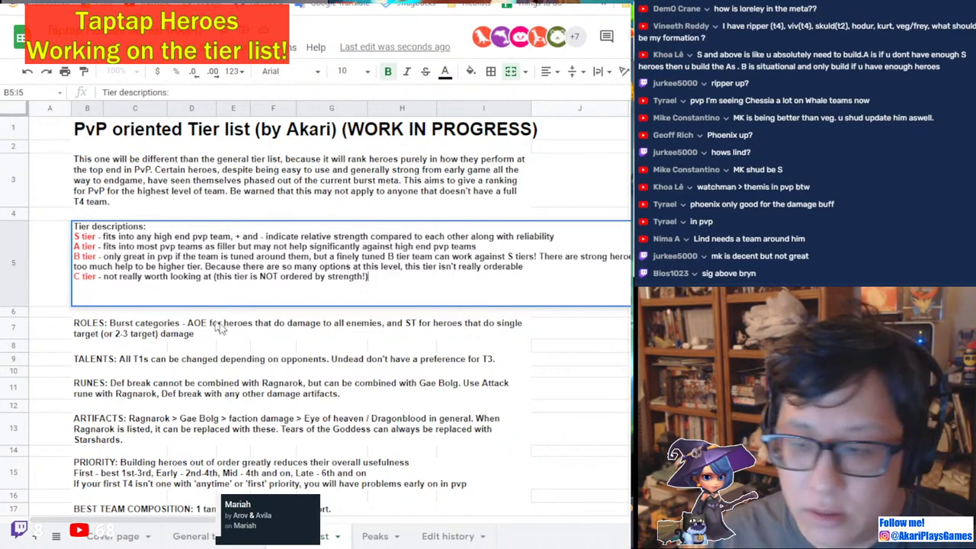
scroll(282, 314, down, 3)
click(310, 356)
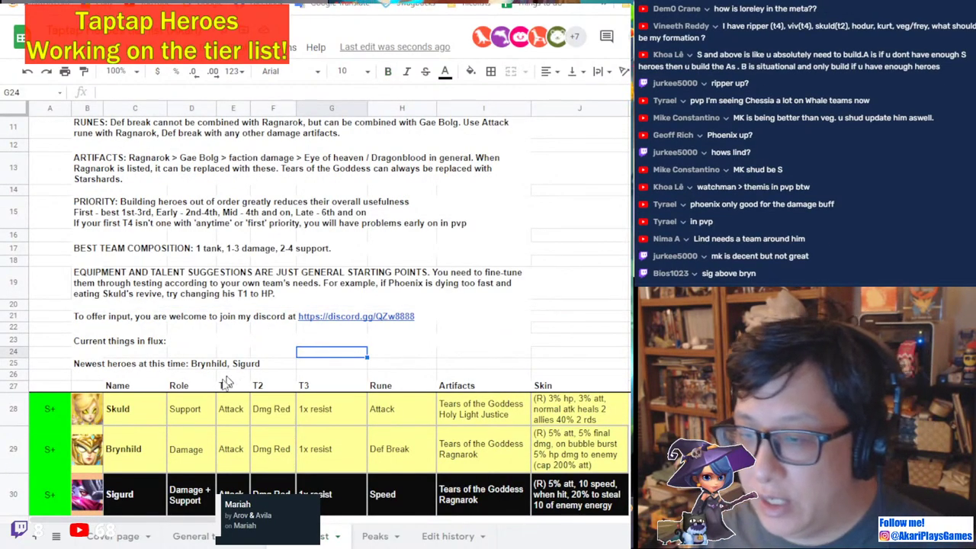
Move Sigurd's row up to directly below Skuld, above Brynhild.
scroll(228, 366, down, 2)
click(15, 354)
drag(15, 353, 12, 309)
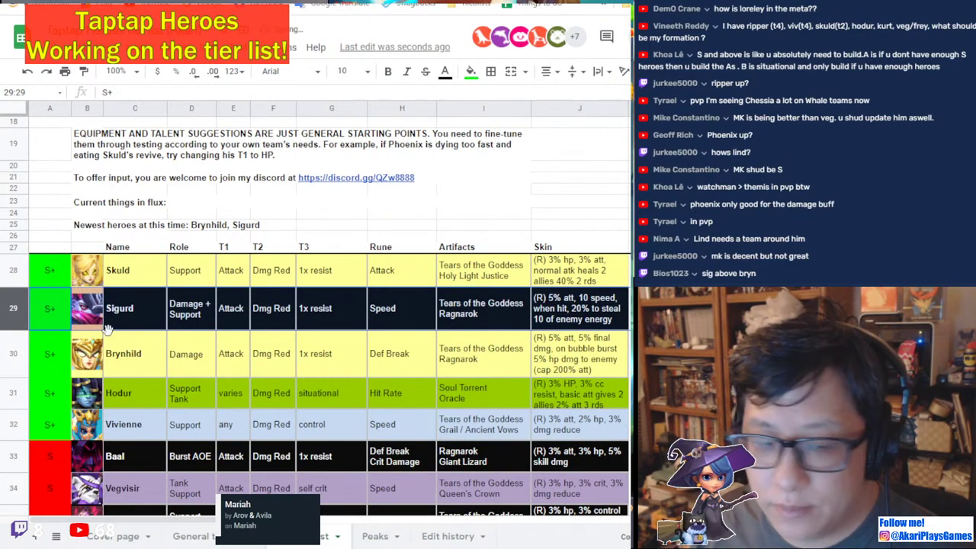
Replace the B tier description with "requires multiple heroes to work well, but can perform amazingly if tuned well".
scroll(289, 344, up, 3)
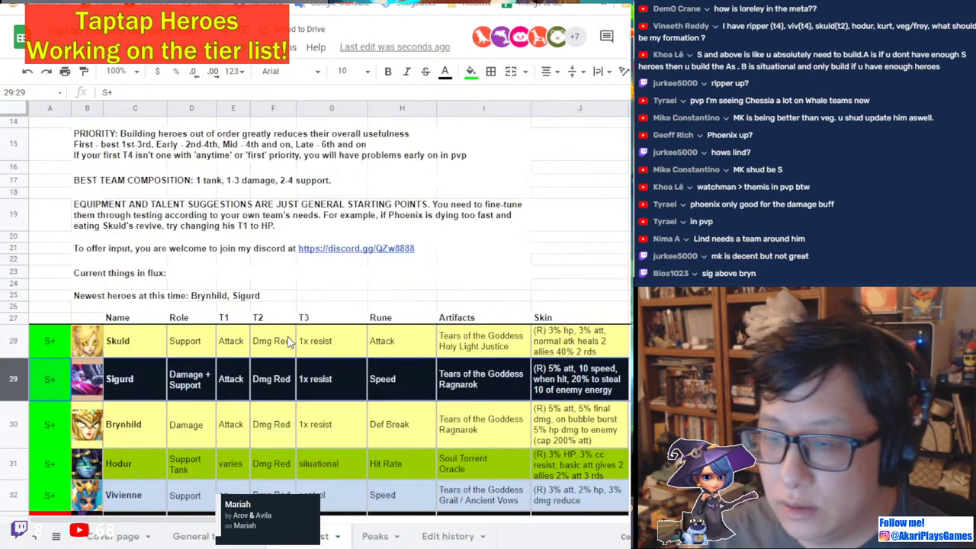
scroll(288, 343, down, 3)
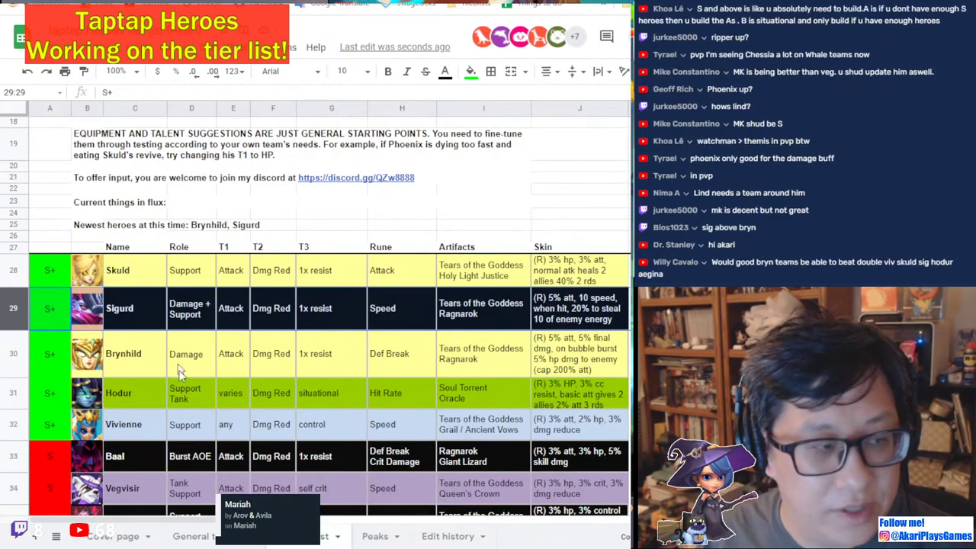
scroll(191, 385, up, 7)
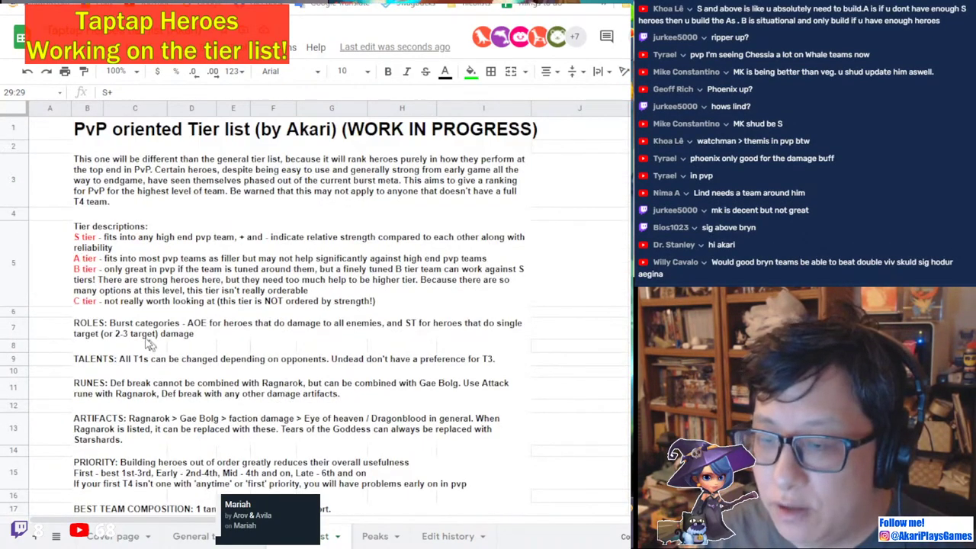
click(6, 264)
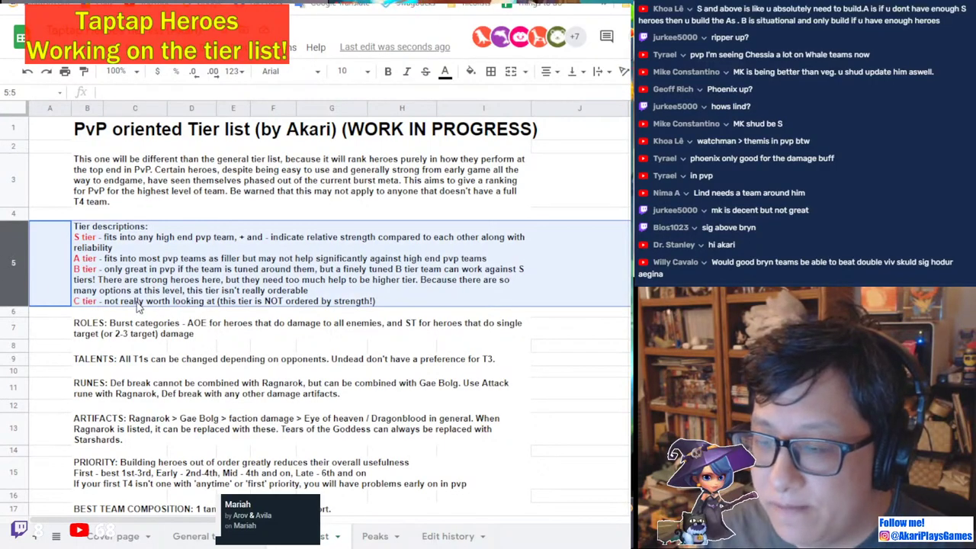
double_click(103, 280)
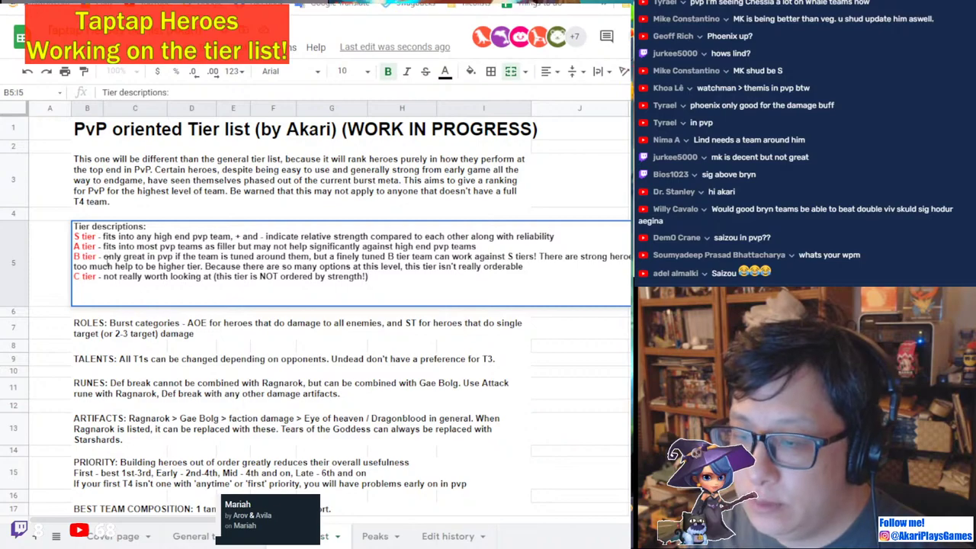
drag(104, 258, 134, 247)
drag(74, 257, 561, 270)
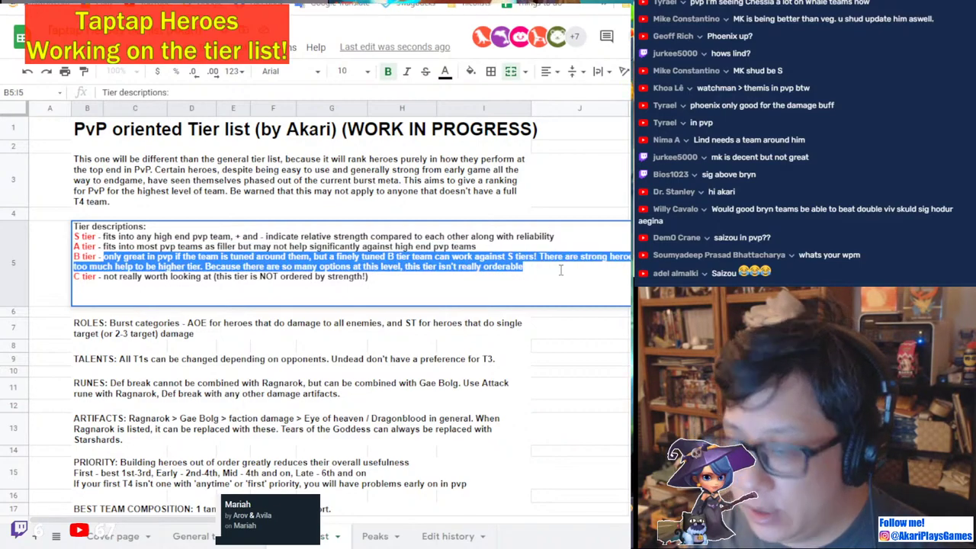
text(requires multiple heroes )
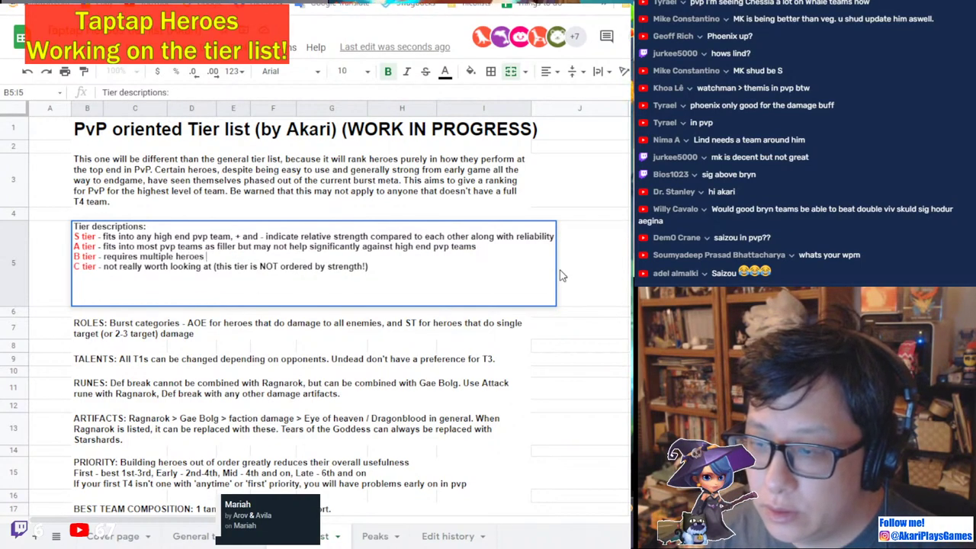
text(to work well,)
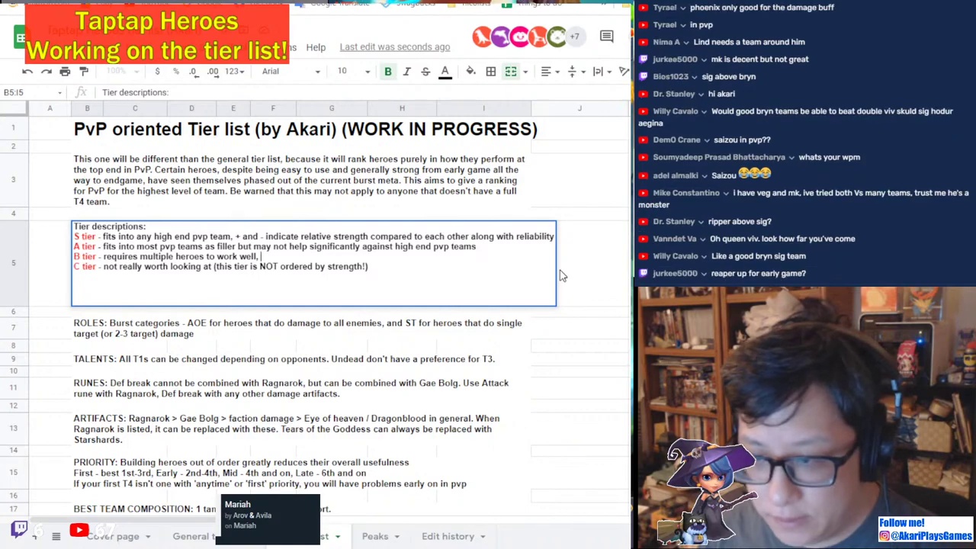
text(but can perform amazing!)
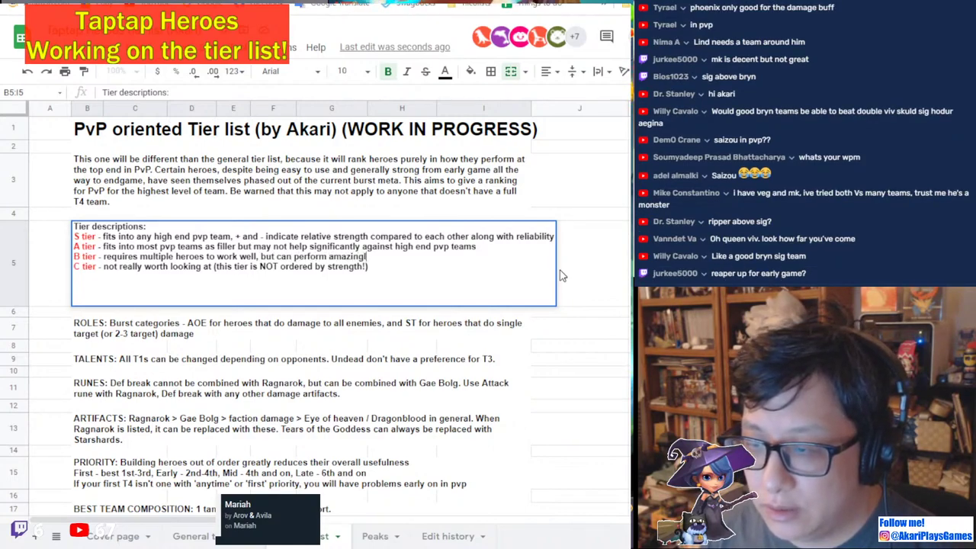
key(BackSpace)
text(ly if tuned well. be very careful choosing from here without a very)
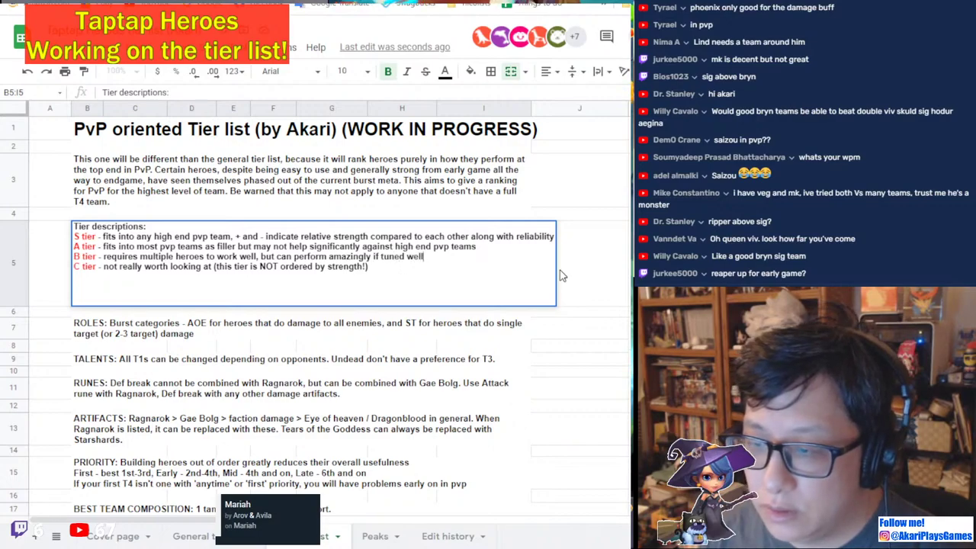
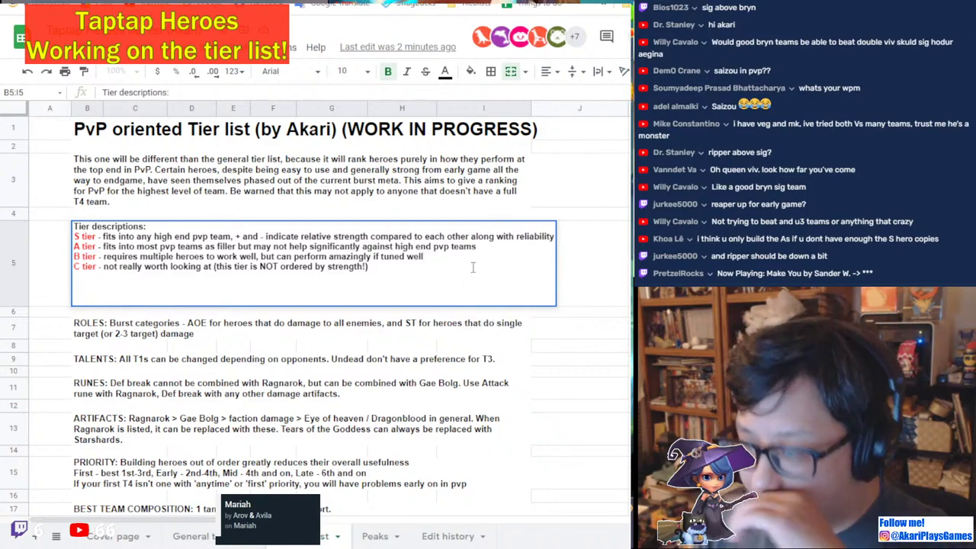
Extend the B tier description with ". be very careful choosing from here without a VERY solid strategy on team synergy".
text(. be very careful choosing from here without a)
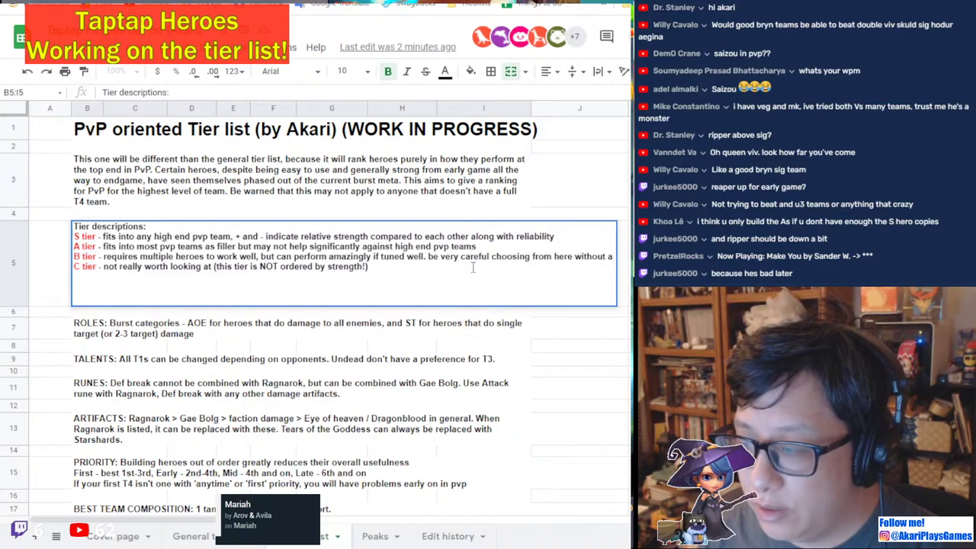
text( very)
key(BackSpace)
key(BackSpace)
key(BackSpace)
key(BackSpace)
text(VERY)
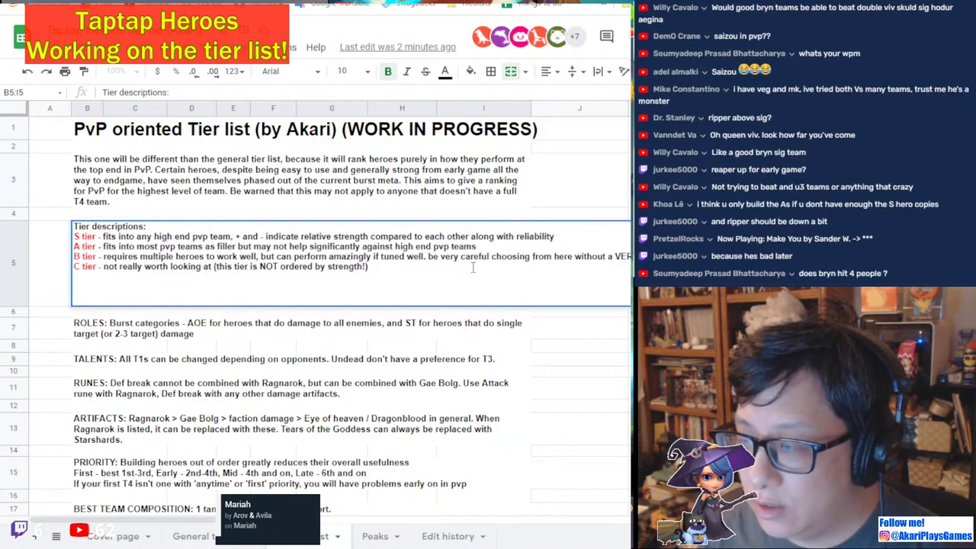
text( team synergy)
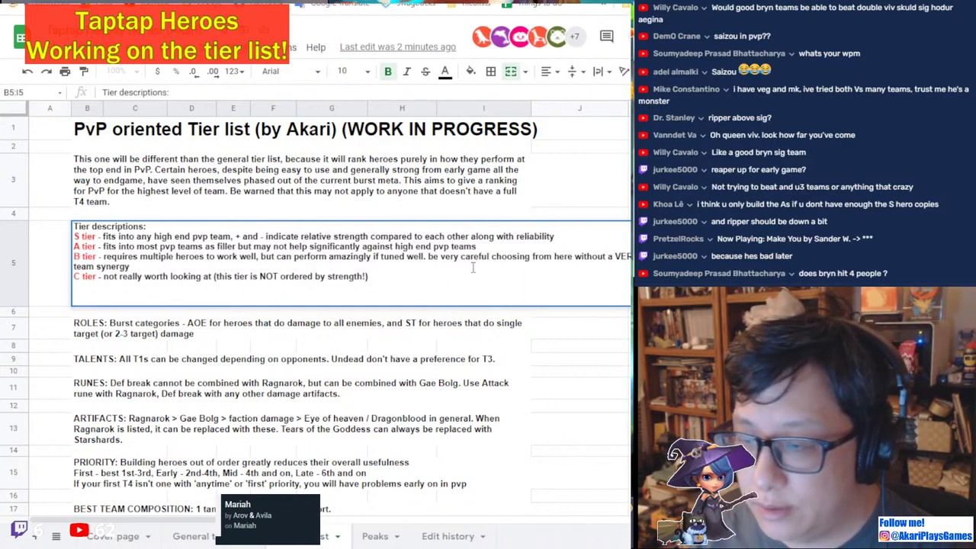
click(197, 247)
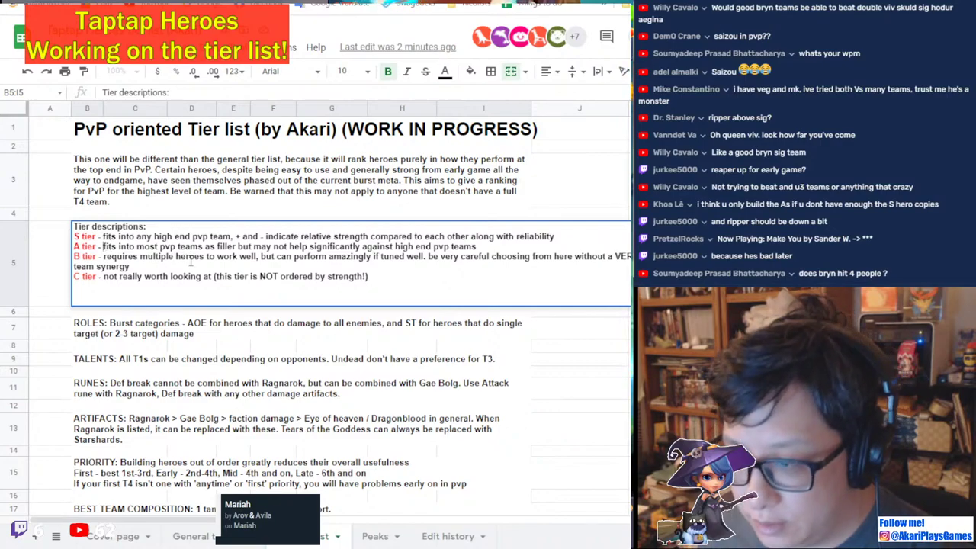
text(wir)
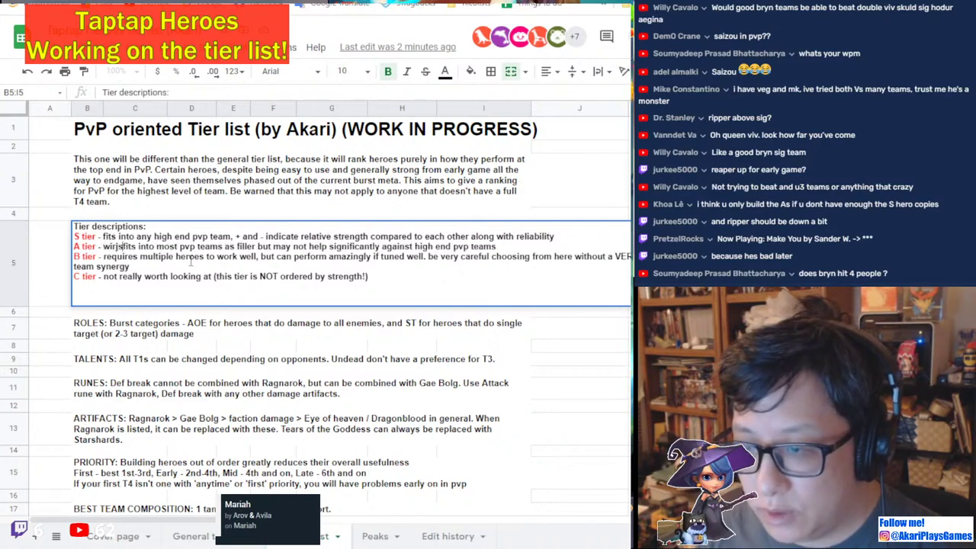
key(BackSpace)
key(BackSpace)
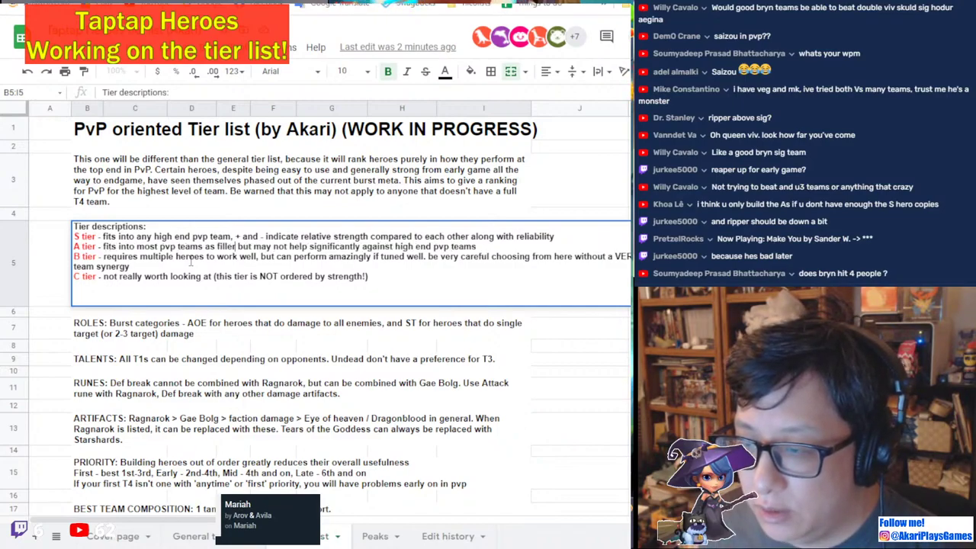
Insert "don't focus on these heroes" after "as filler but" in the A tier description.
text(don't focus on there h)
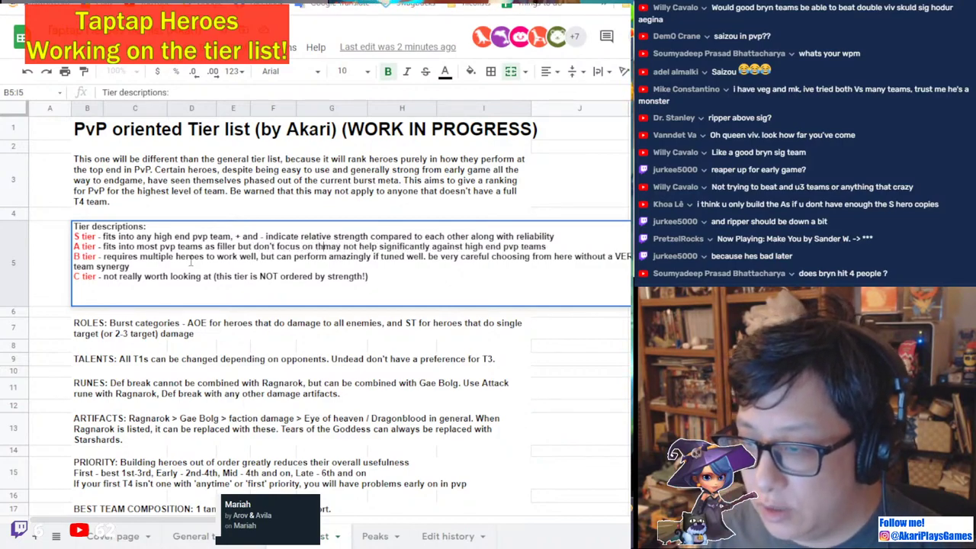
key(BackSpace)
key(BackSpace)
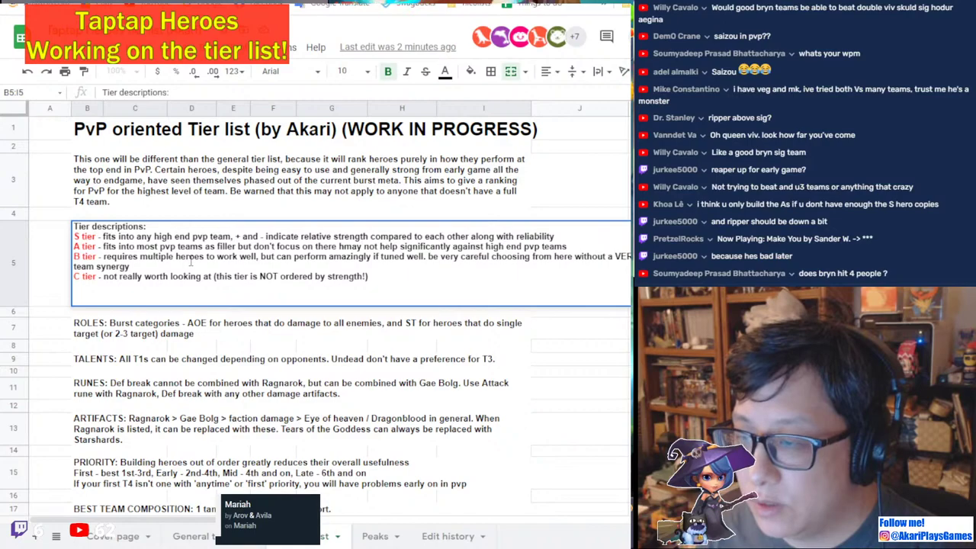
key(BackSpace)
key(BackSpace)
text(se hereos as)
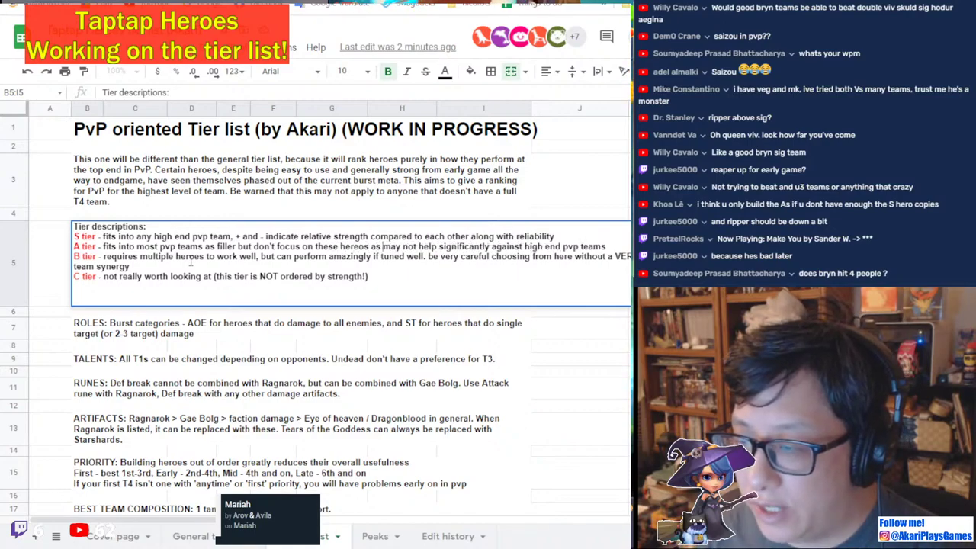
key(BackSpace)
key(BackSpace)
key(BackSpace)
key(BackSpace)
key(BackSpace)
text(oes as)
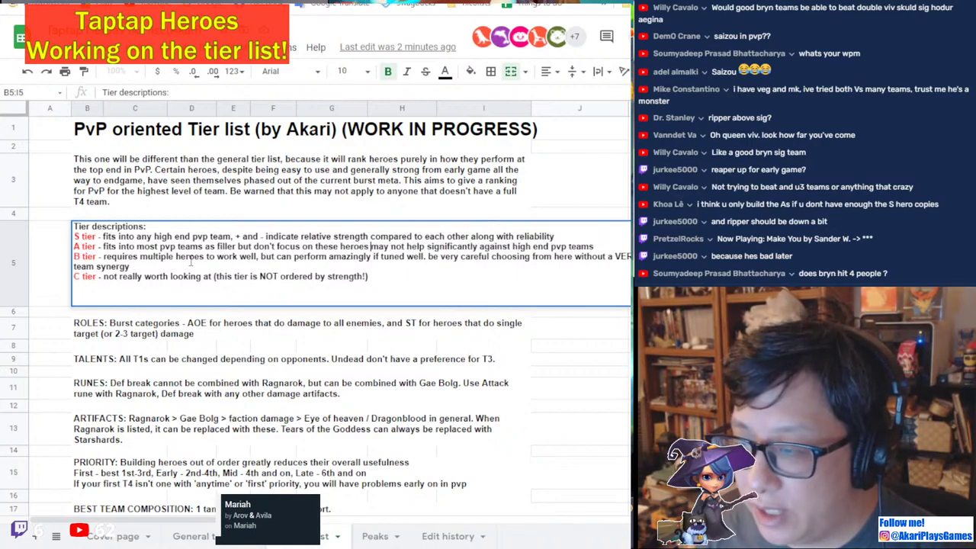
Continue the A tier description with "as they do not perform well at the highest level in pvp" and delete the leftover old wording.
text( they do not perform)
key(Delete)
key(Delete)
key(Delete)
text(well at the highest)
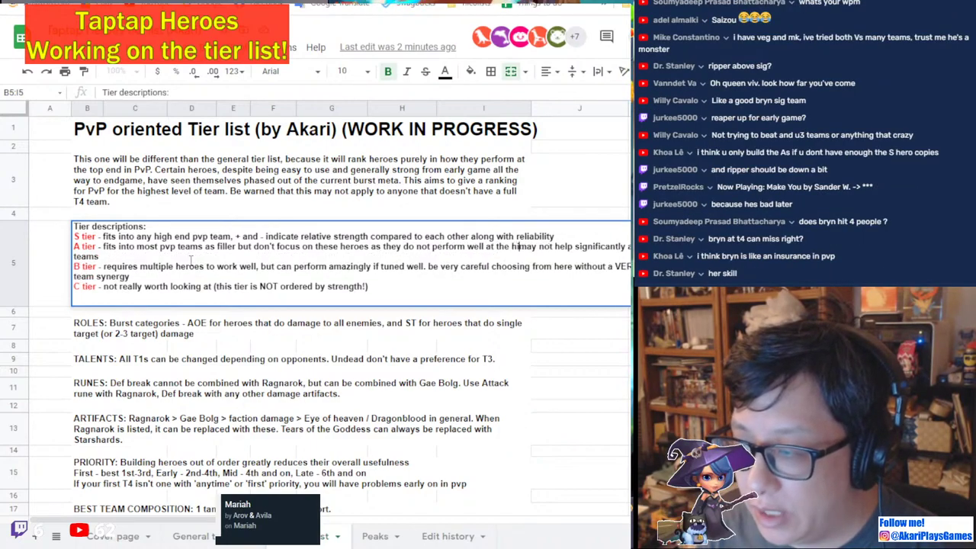
text( level in pvp)
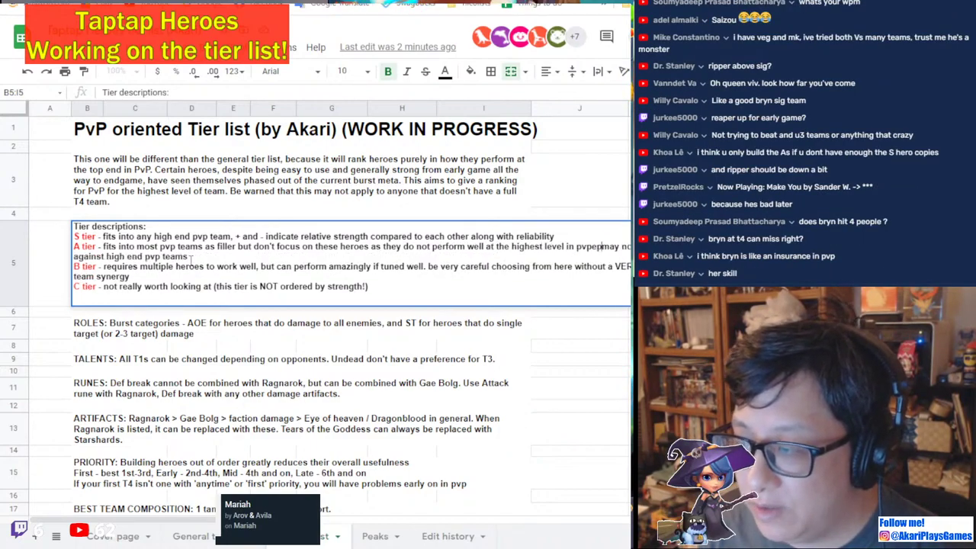
key(shift+Down)
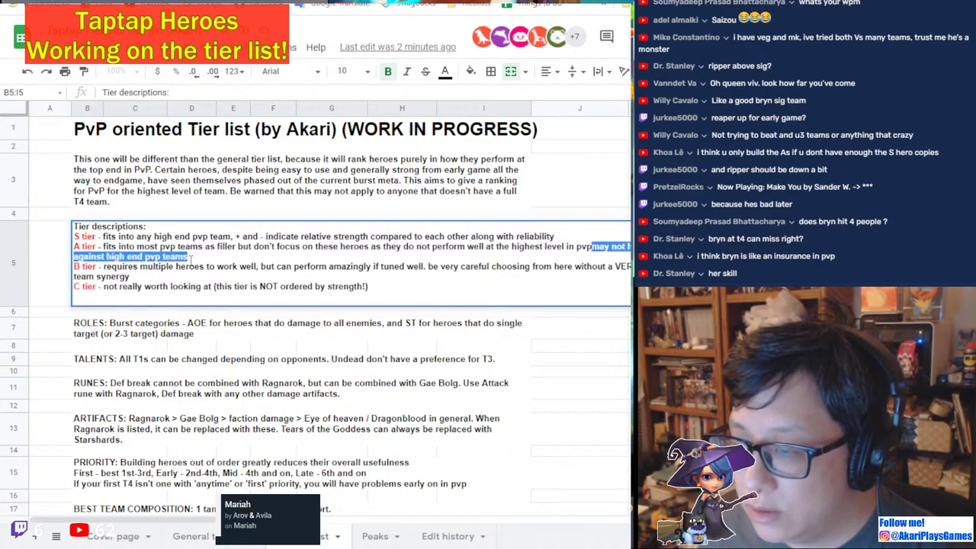
key(BackSpace)
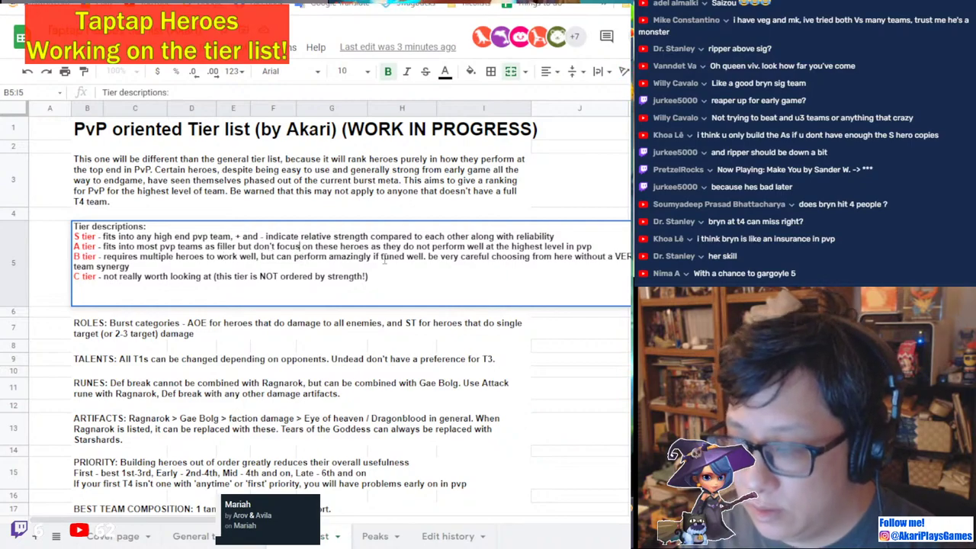
Add "too heavily" after "don't focus" in the A tier description and commit the edited tier descriptions.
text(too heavily)
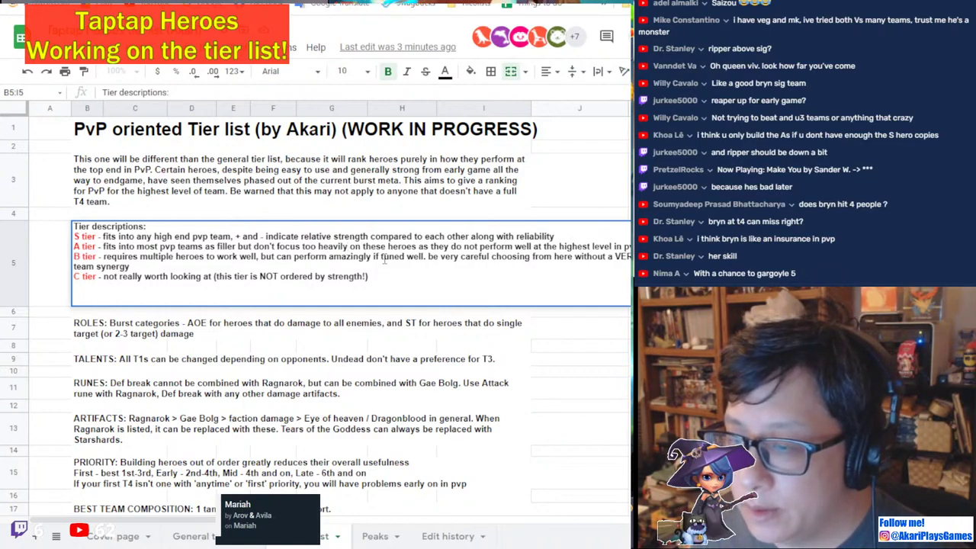
key(Up)
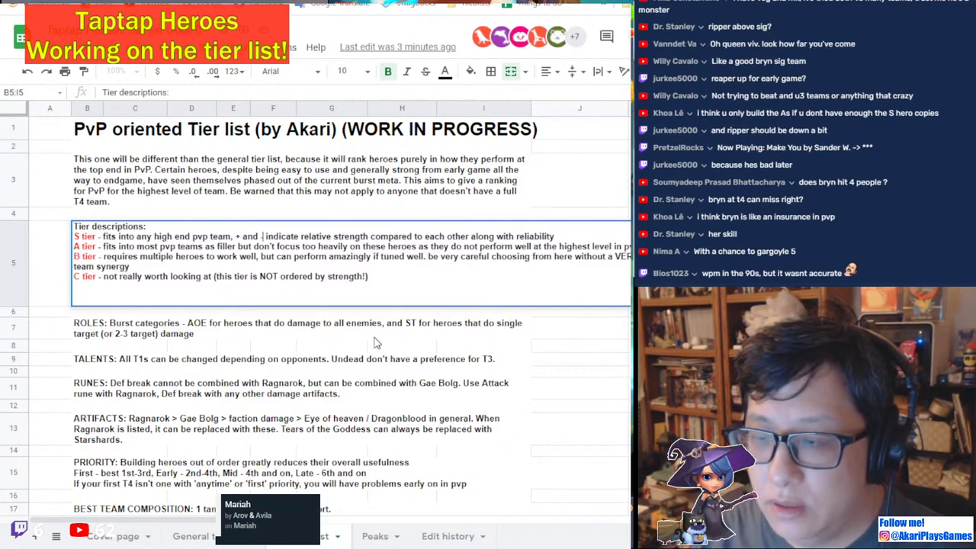
click(453, 322)
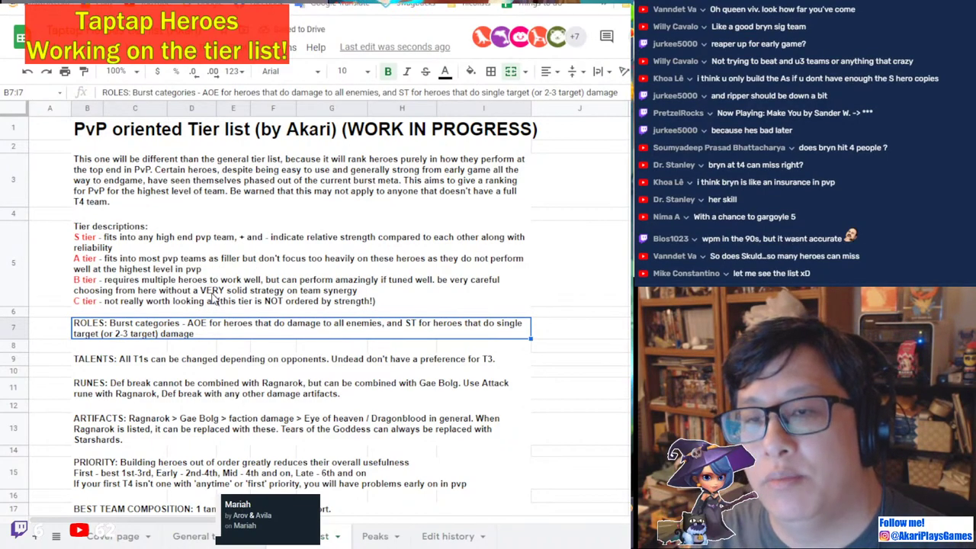
Review the hero ranking from S+ down to the A tier and select Chessia's tier cell.
scroll(214, 297, down, 3)
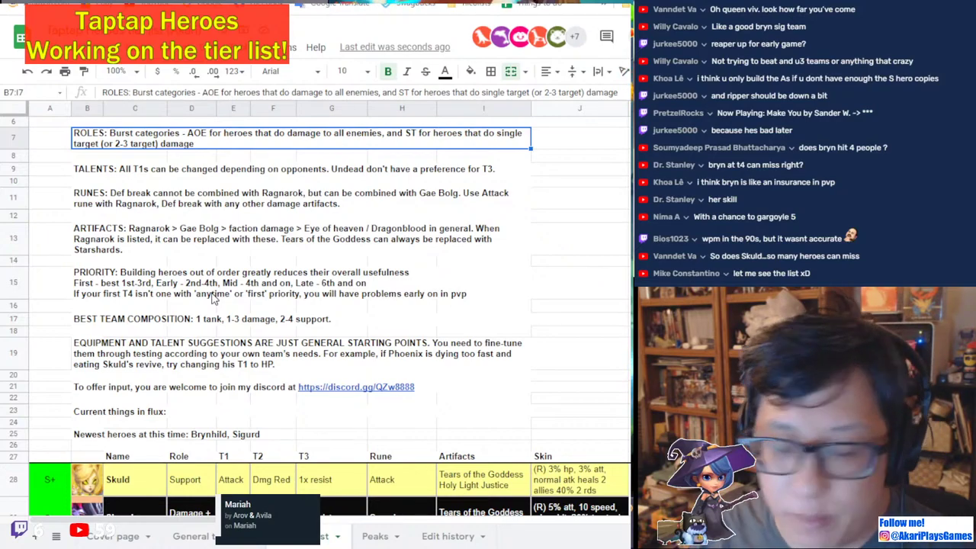
scroll(212, 296, down, 5)
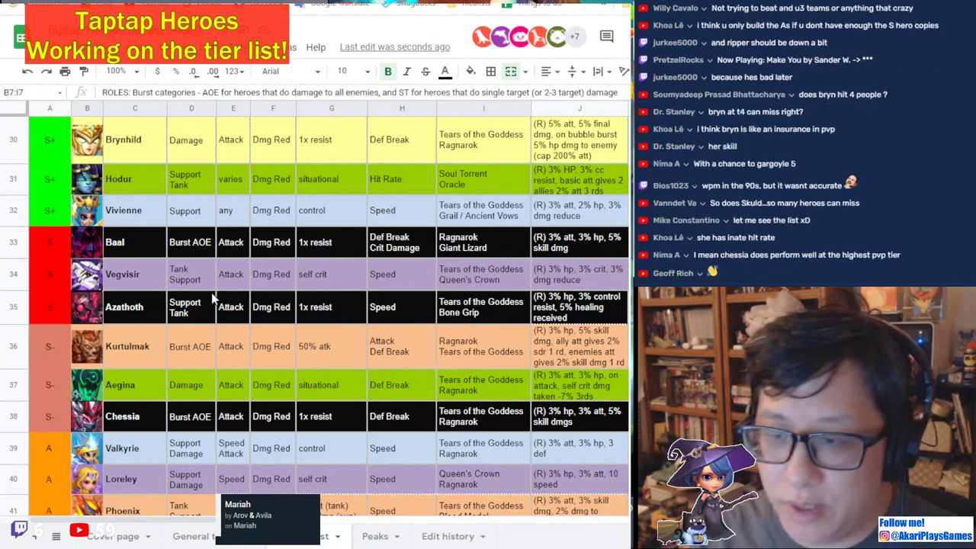
scroll(212, 296, up, 3)
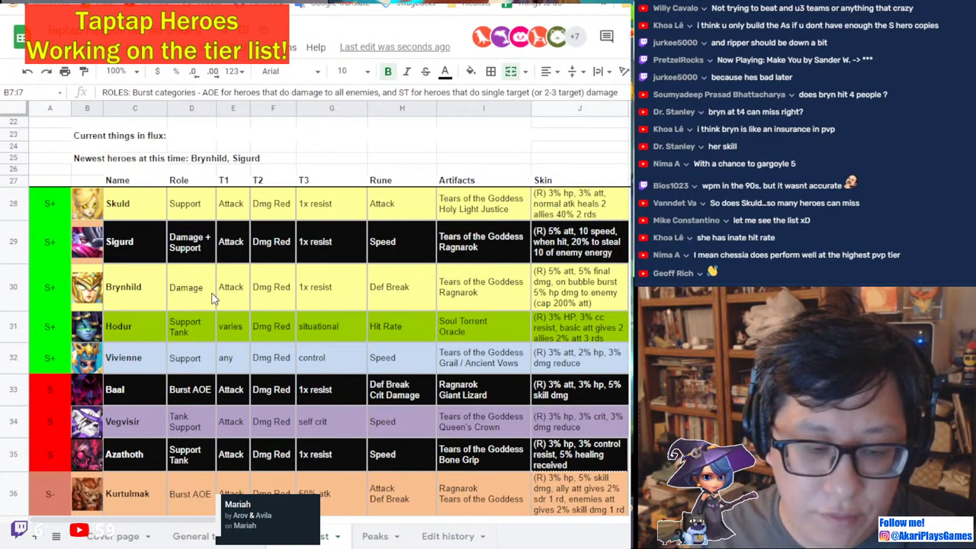
scroll(213, 298, down, 3)
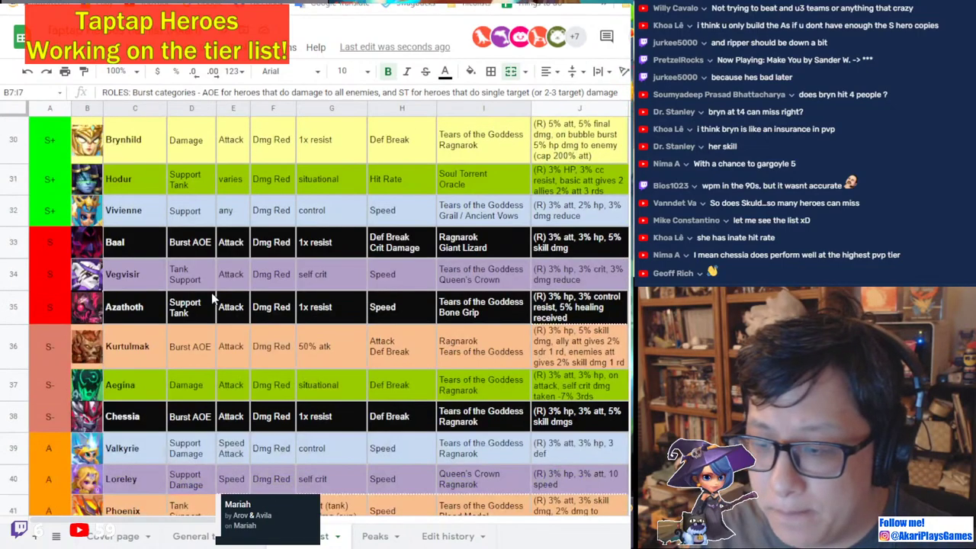
scroll(211, 292, down, 2)
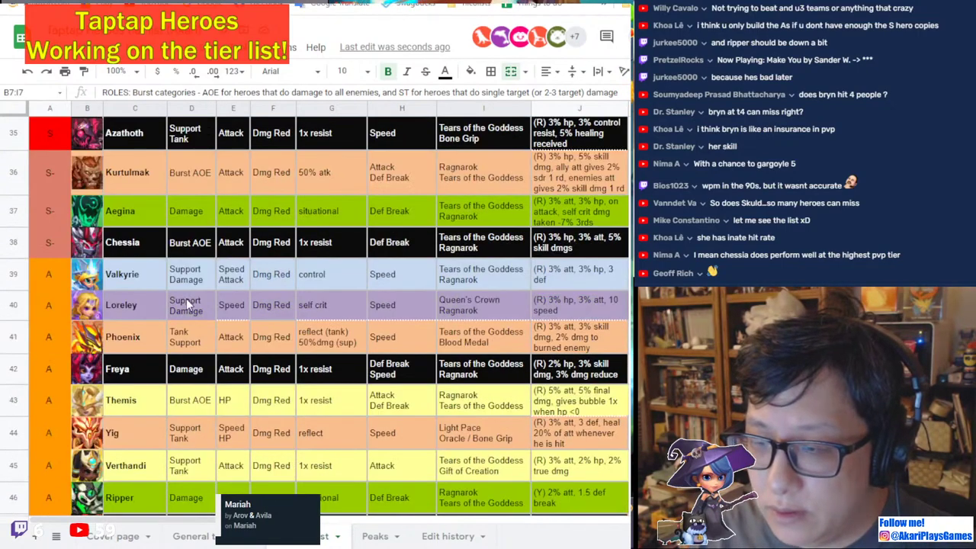
scroll(186, 297, up, 1)
click(43, 331)
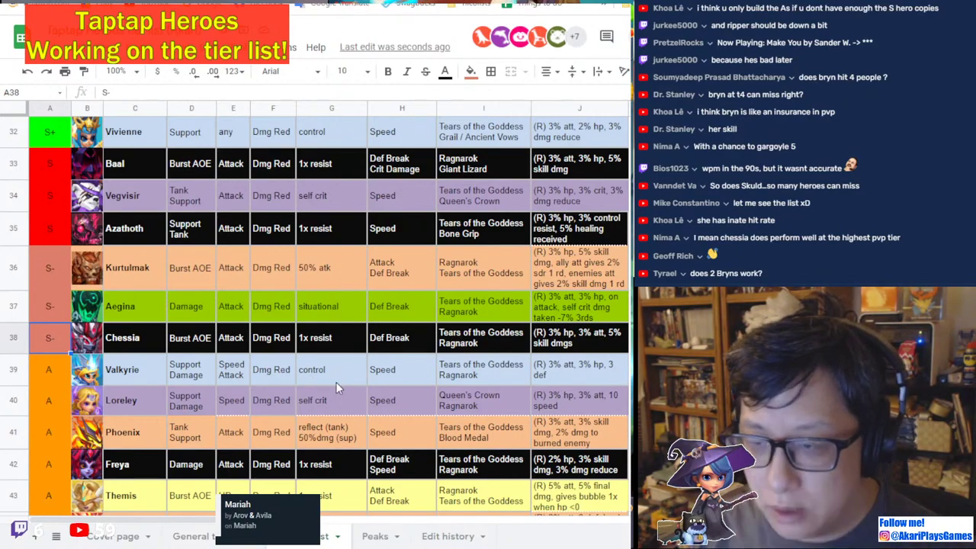
Recheck the order of the S+, S and S- heroes against the A tier rows from Valkyrie to Ripper.
scroll(338, 388, up, 1)
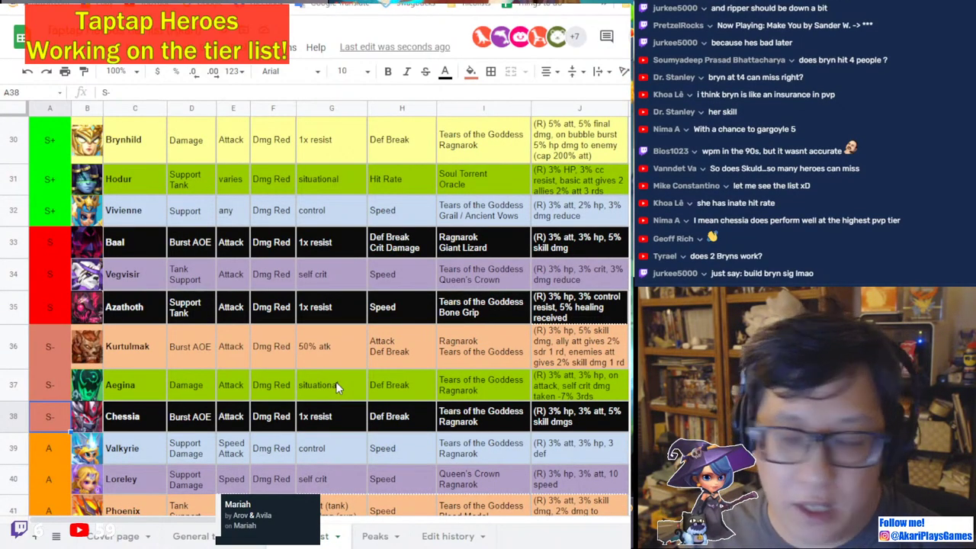
scroll(335, 382, up, 3)
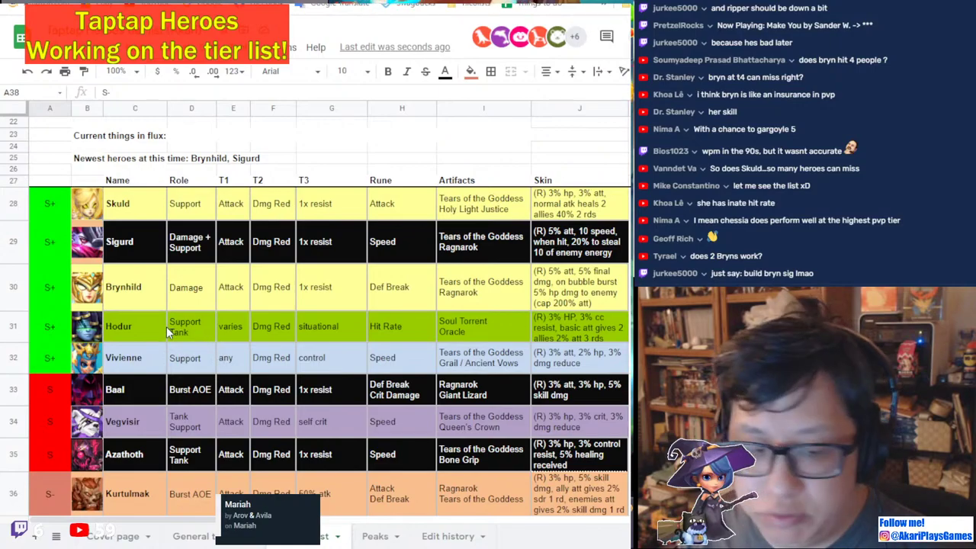
scroll(167, 327, down, 5)
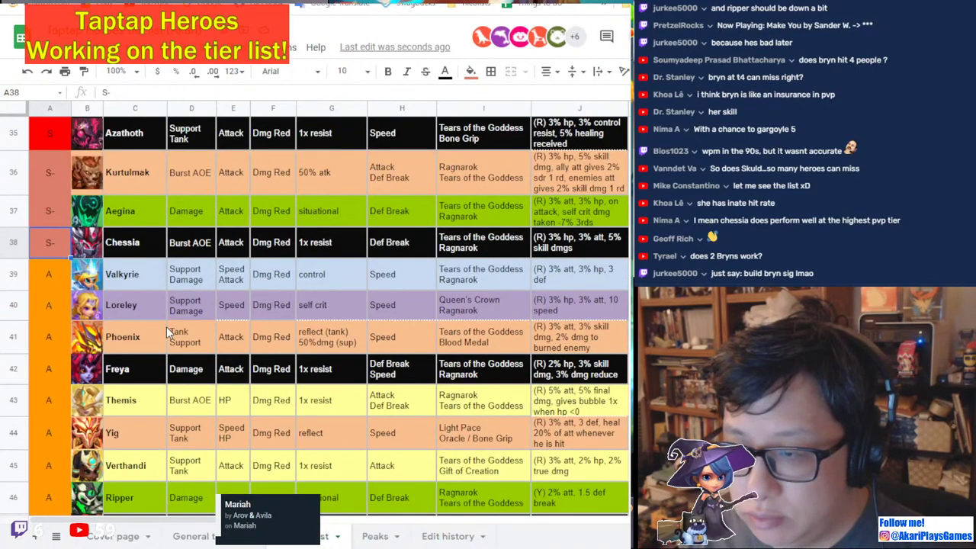
scroll(166, 327, up, 2)
scroll(167, 326, down, 4)
scroll(166, 326, up, 10)
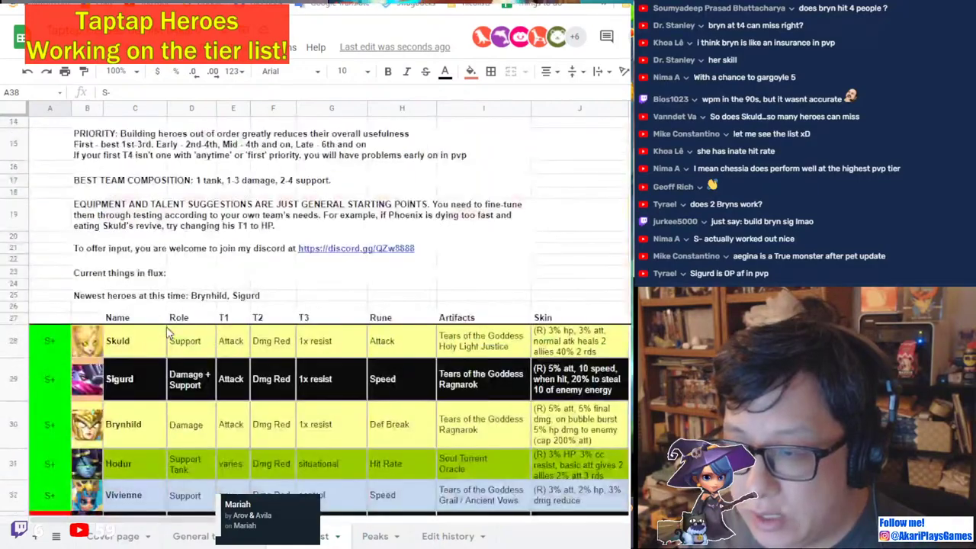
scroll(166, 326, down, 3)
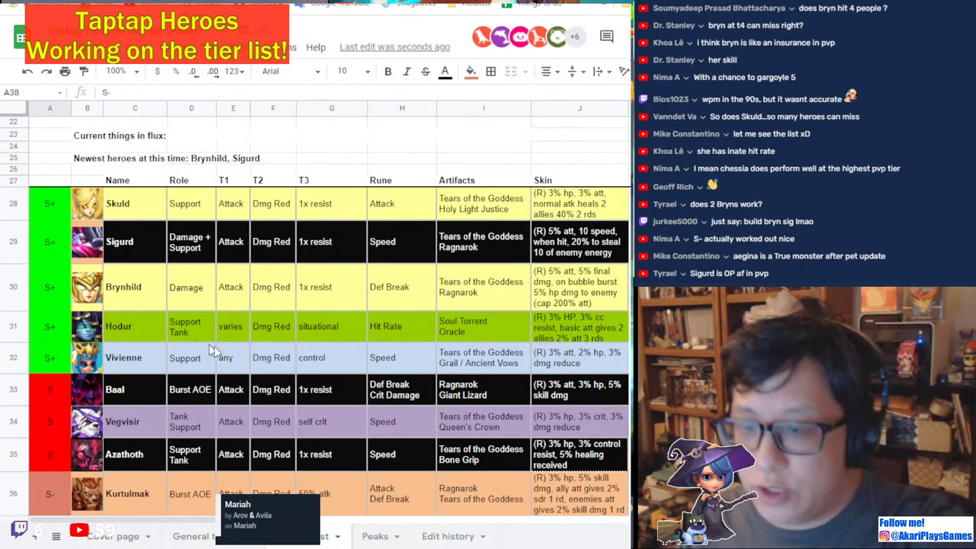
scroll(222, 350, up, 1)
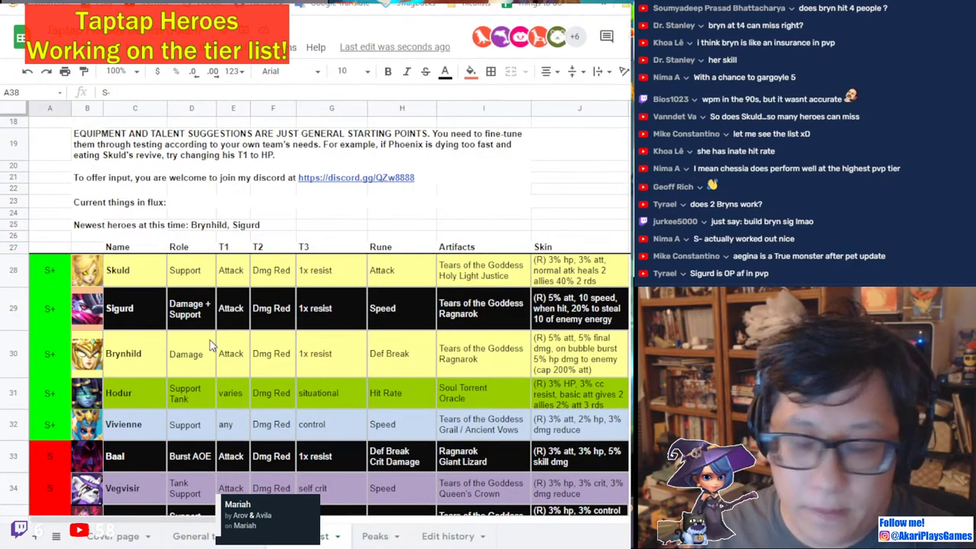
scroll(212, 345, down, 1)
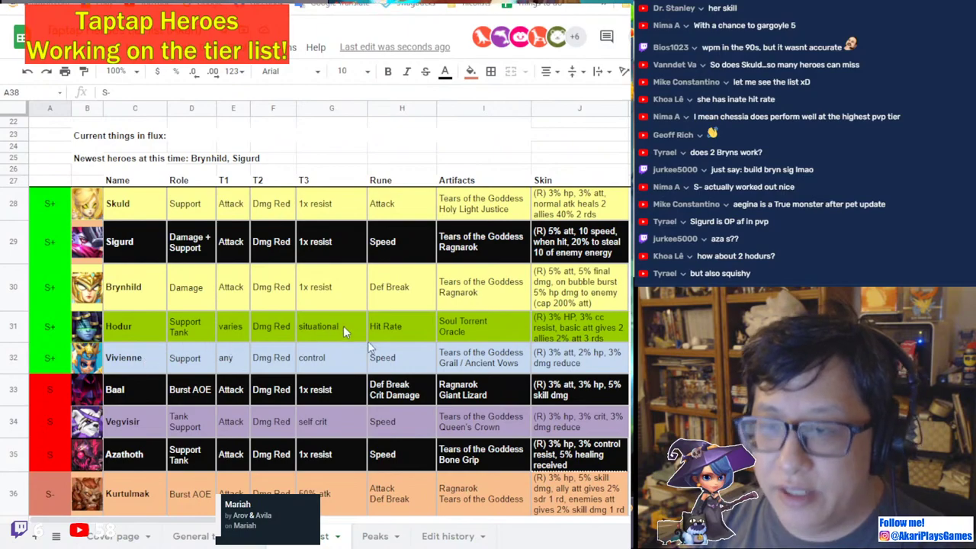
scroll(283, 336, down, 1)
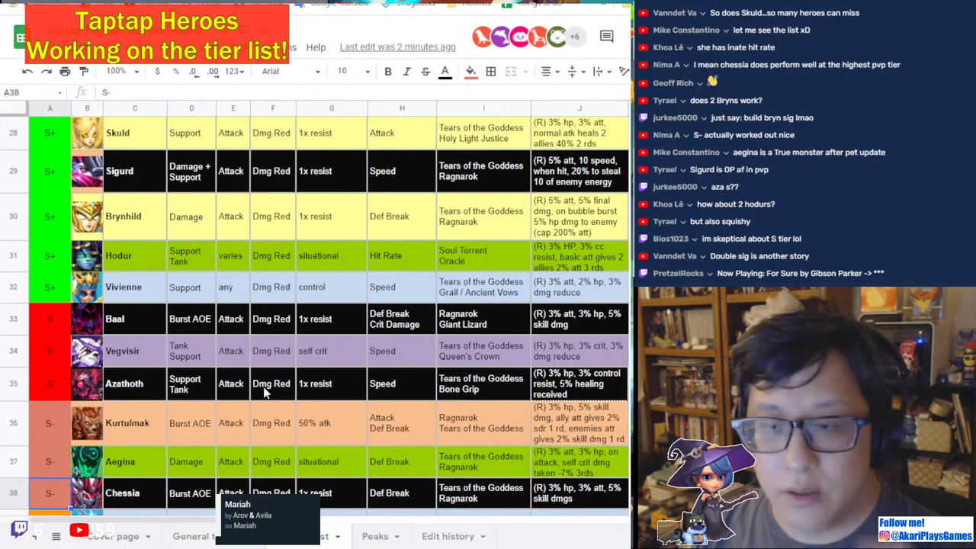
scroll(326, 414, up, 2)
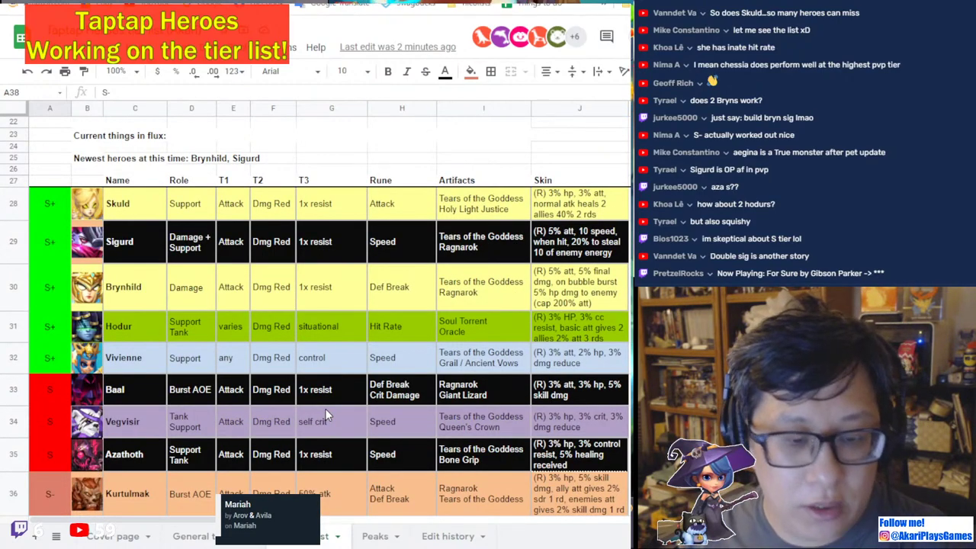
scroll(326, 414, up, 4)
scroll(326, 414, down, 6)
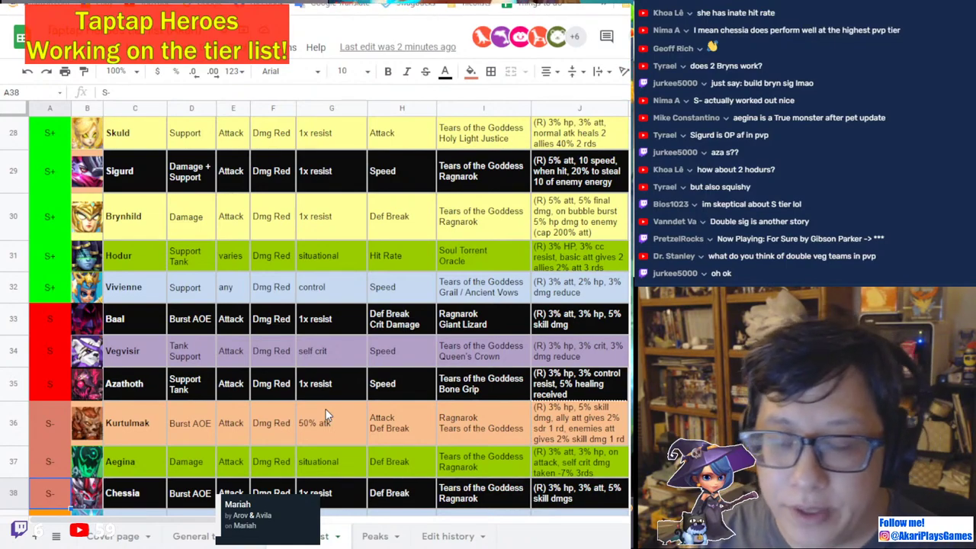
scroll(326, 415, down, 2)
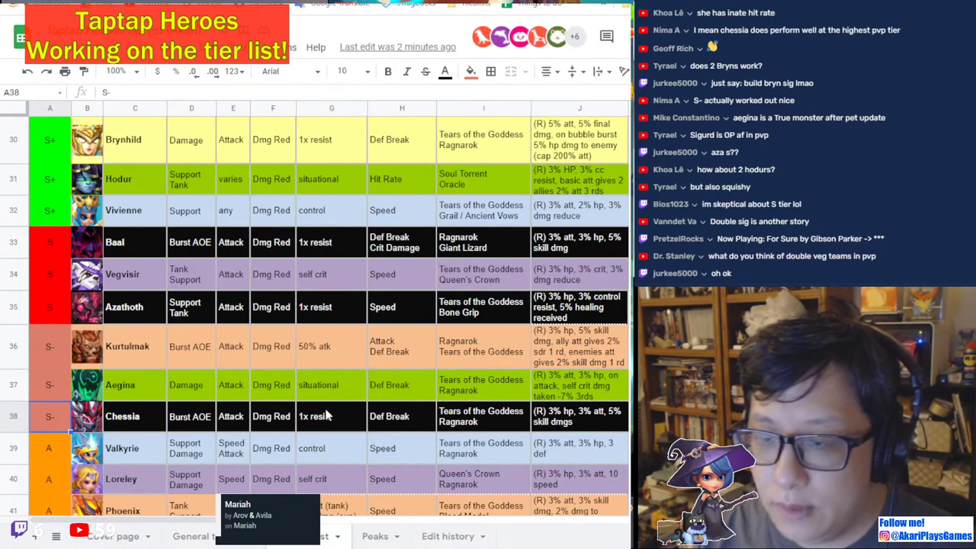
scroll(359, 411, down, 2)
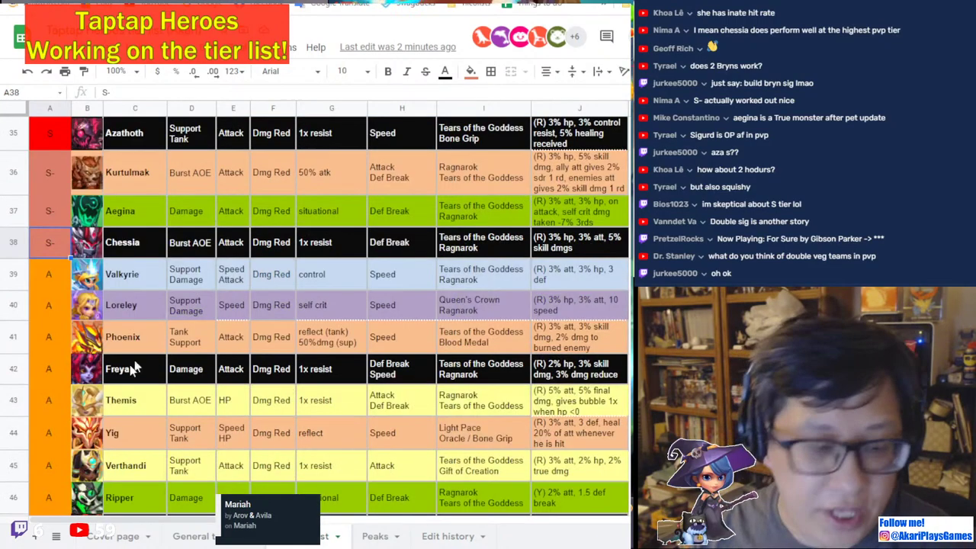
Compare Valkyrie's row with the other A tier heroes and the S+, S and S- heroes above.
click(49, 279)
click(10, 277)
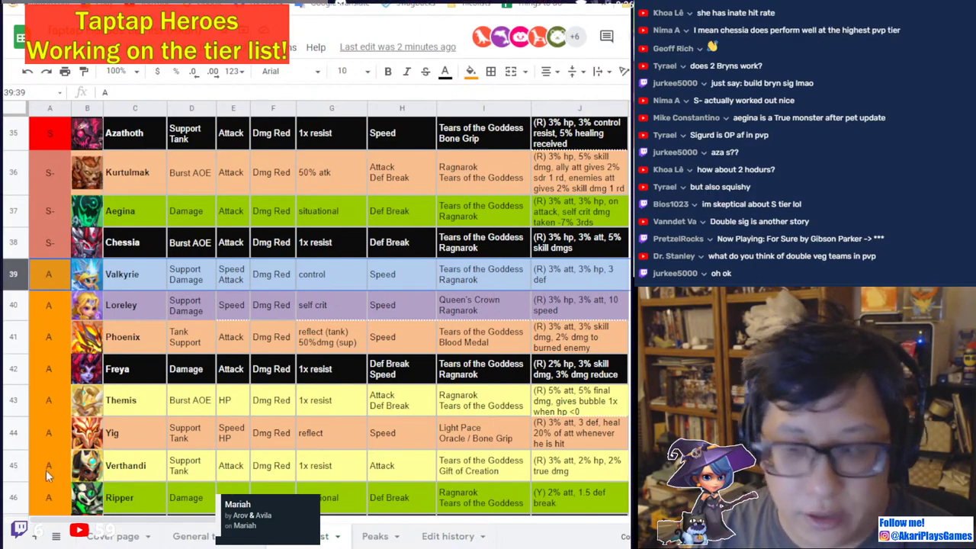
click(276, 347)
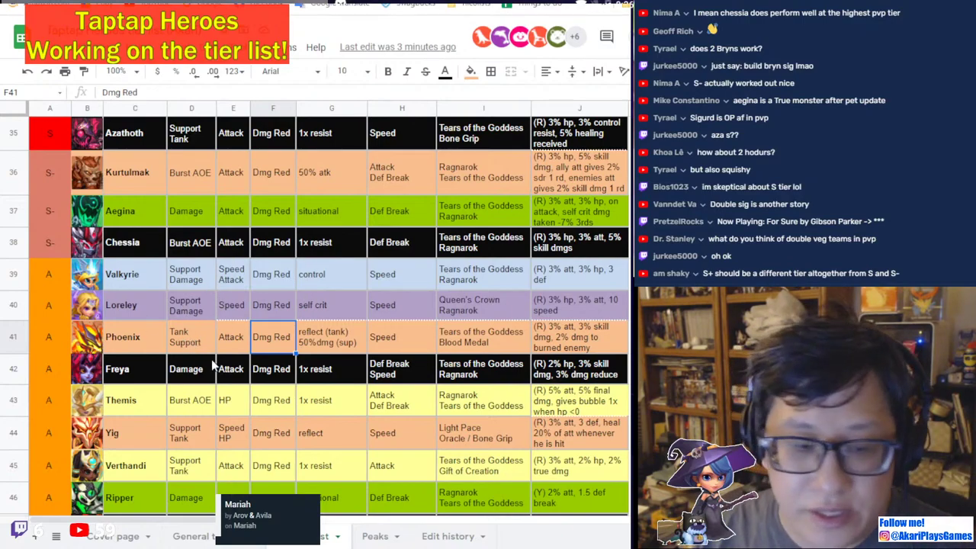
click(15, 278)
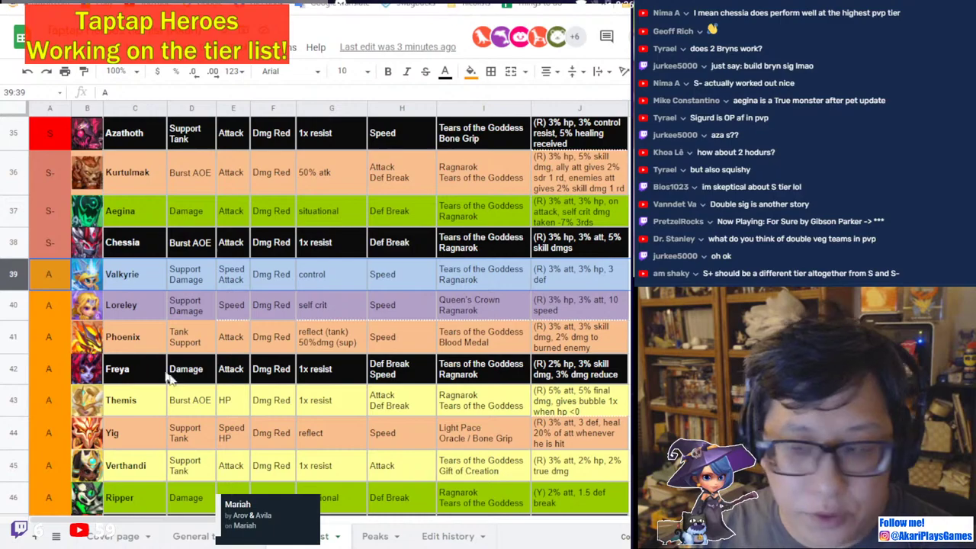
scroll(189, 383, up, 5)
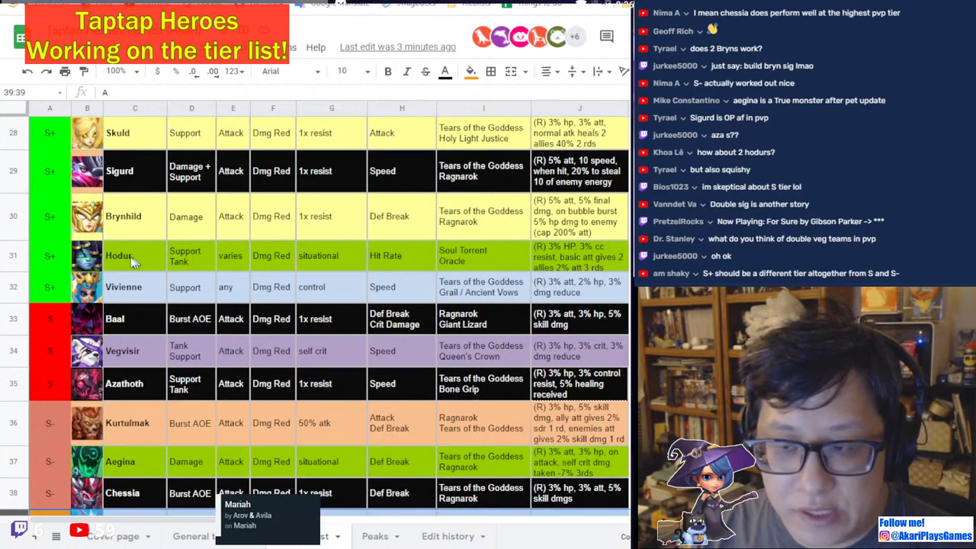
scroll(197, 221, down, 2)
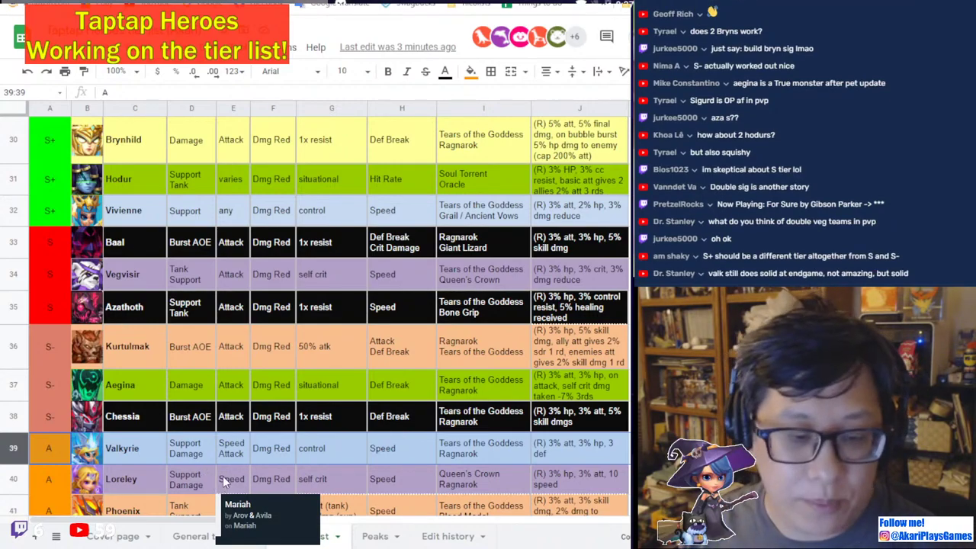
scroll(226, 476, down, 3)
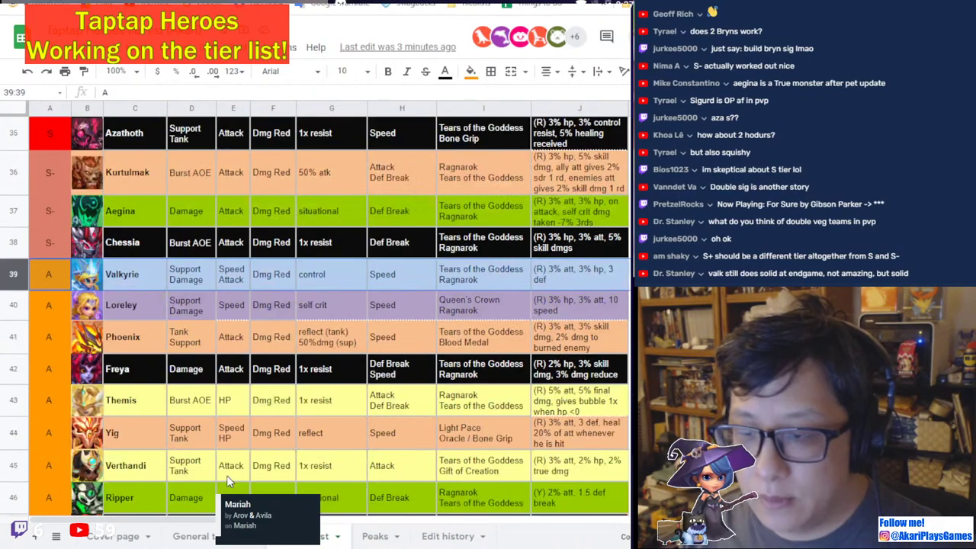
scroll(376, 500, up, 2)
scroll(276, 402, up, 5)
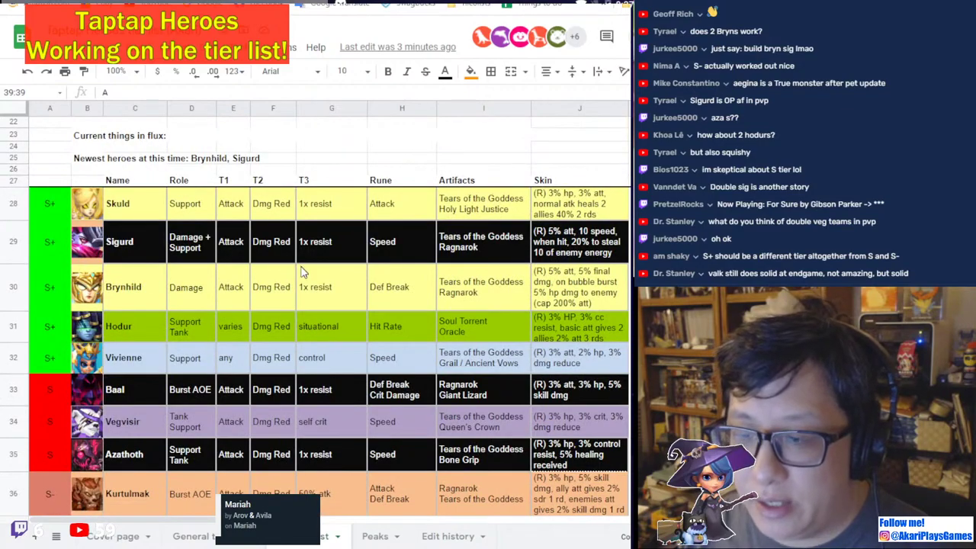
scroll(303, 273, down, 2)
scroll(303, 273, up, 2)
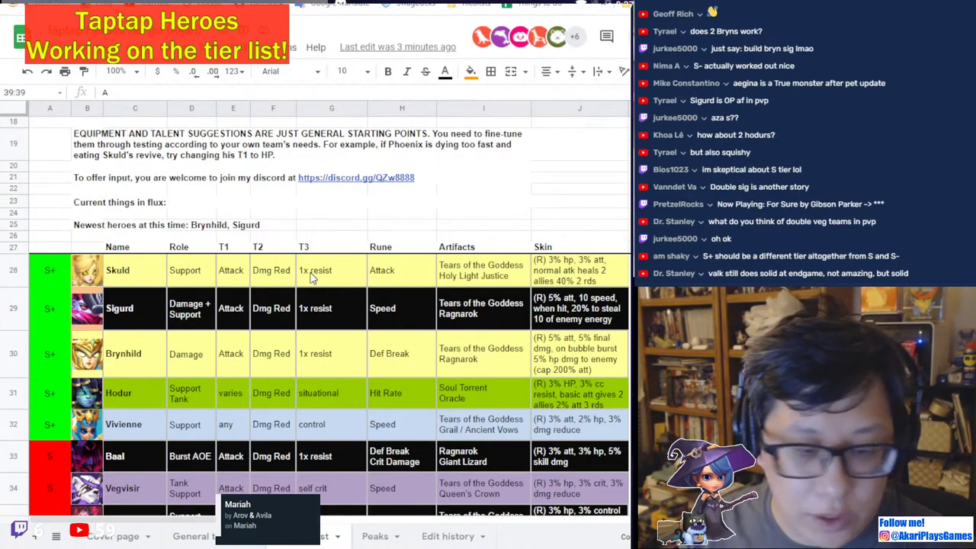
scroll(311, 278, down, 2)
scroll(311, 279, down, 1)
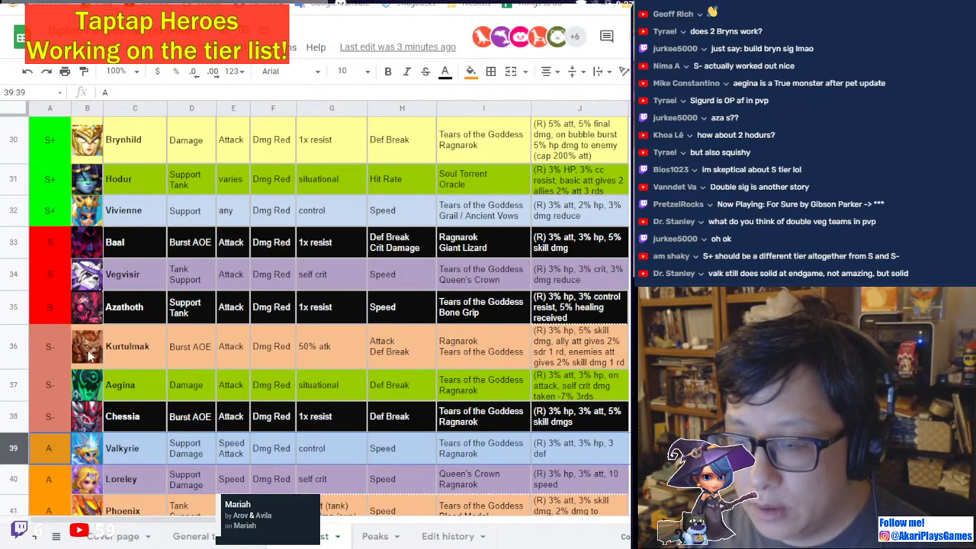
Change Azathoth's tier to S- by copying Kurtulmak's tier cell with its colour over it.
click(53, 309)
key(ctrl+c)
click(58, 354)
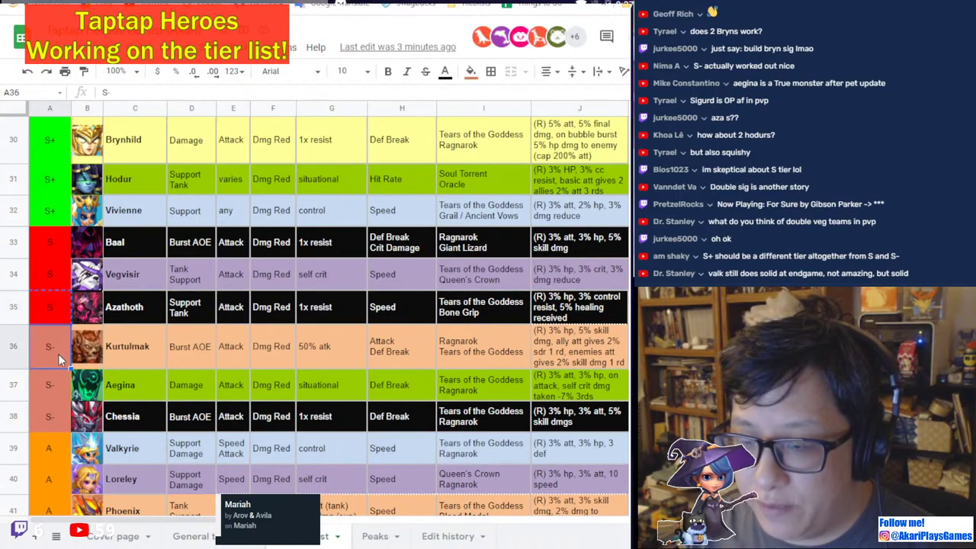
key(ctrl+c)
key(Up)
key(ctrl+v)
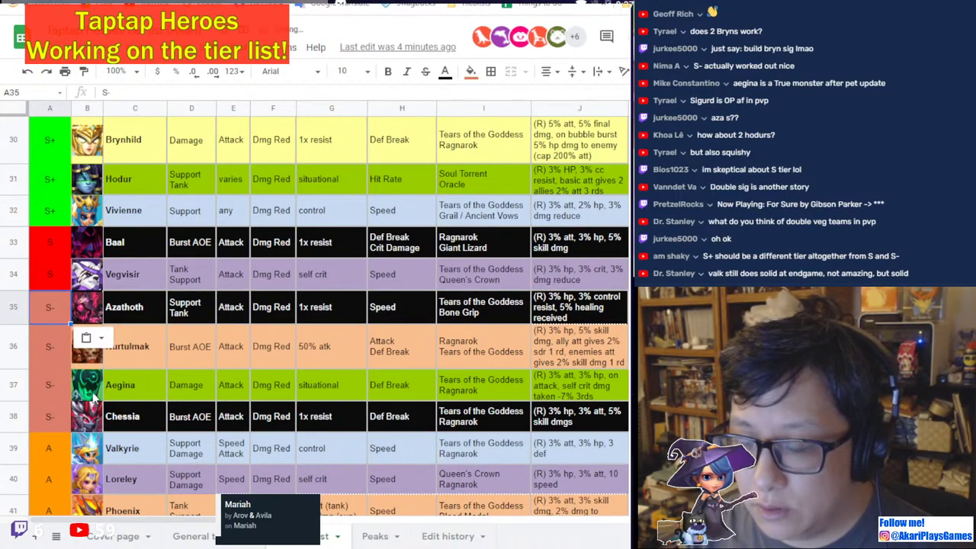
Move Azathoth's row down within the S- tier so it sits between Aegina and Chessia.
click(6, 309)
drag(6, 312, 138, 399)
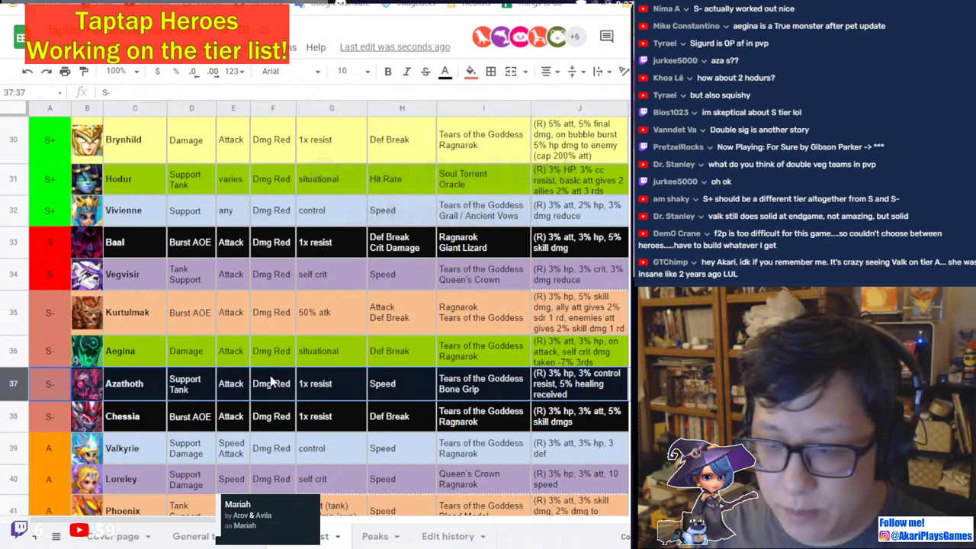
scroll(271, 381, down, 3)
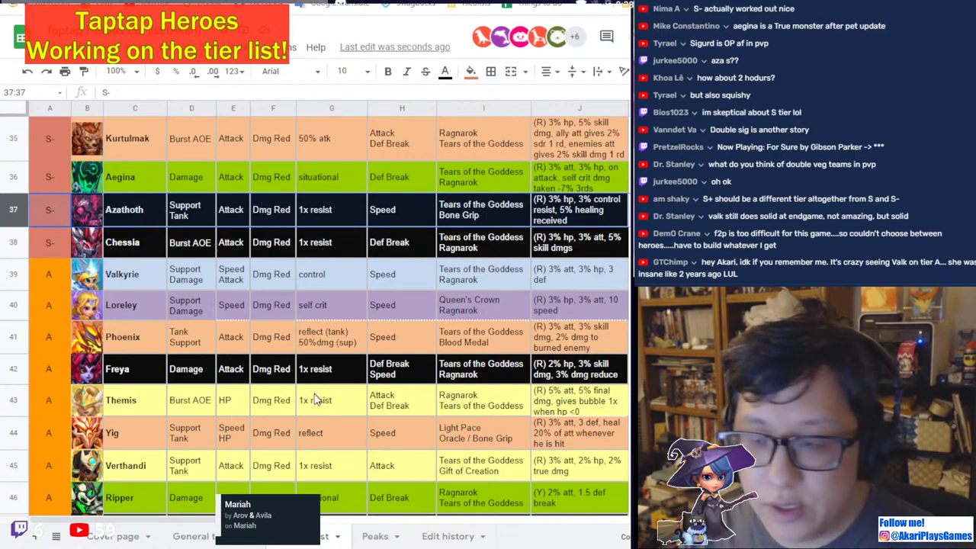
scroll(315, 393, up, 2)
Move Aegina's row below Chessia to the end of the S- tier.
click(3, 335)
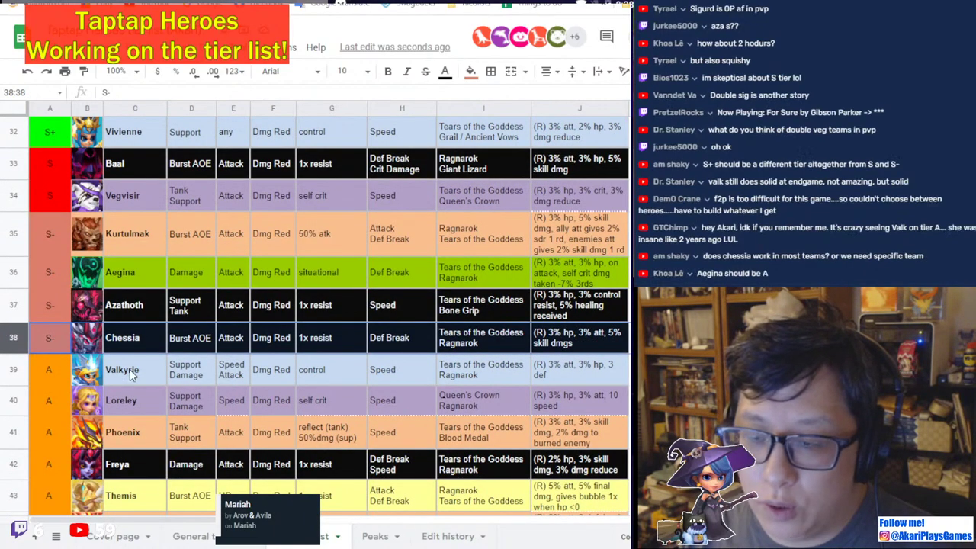
scroll(133, 374, up, 1)
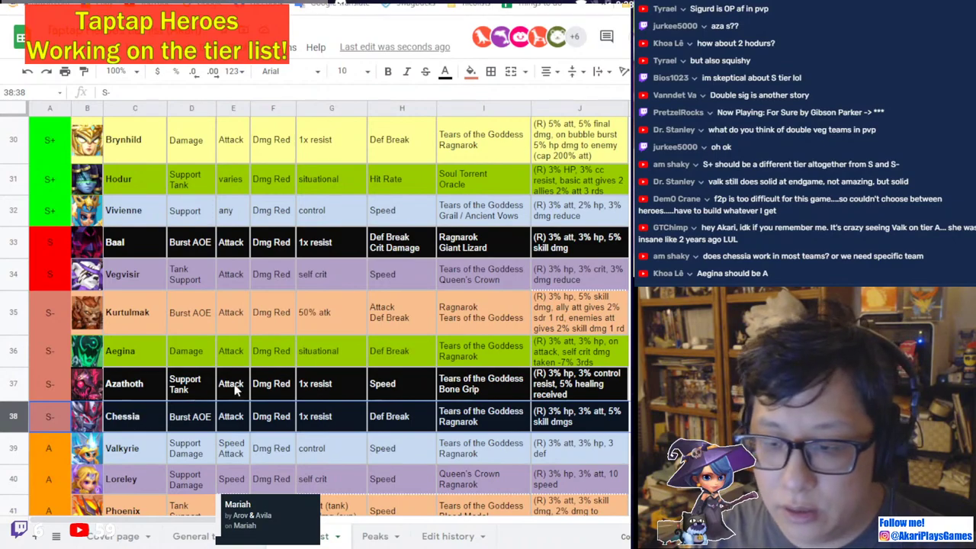
scroll(234, 384, down, 1)
click(12, 271)
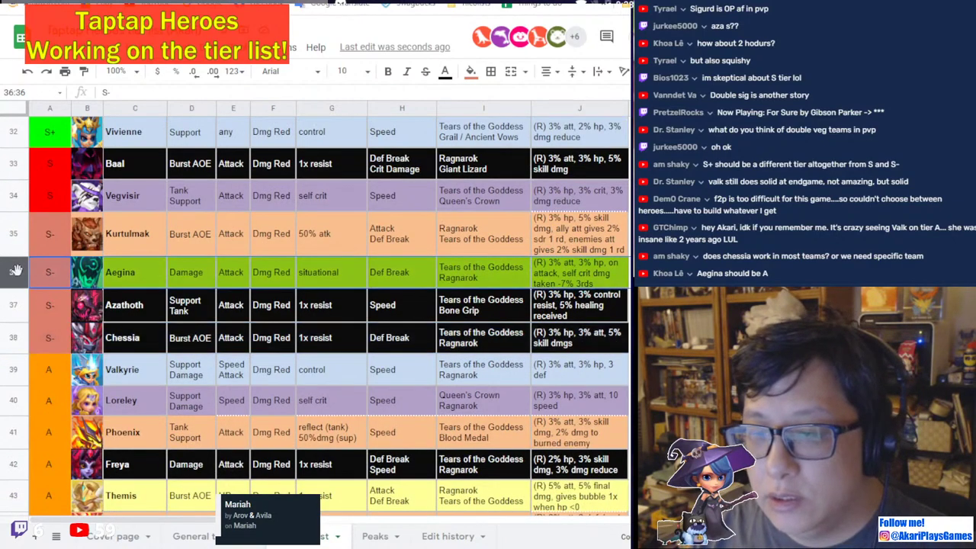
drag(11, 271, 41, 371)
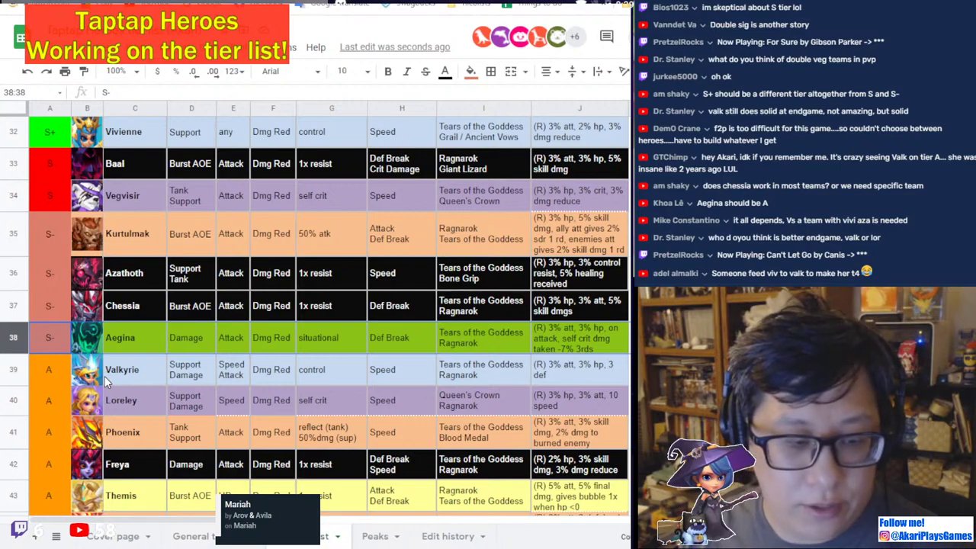
Review the hero order from Skuld in the S+ tier down to the start of the B tier.
scroll(229, 393, down, 1)
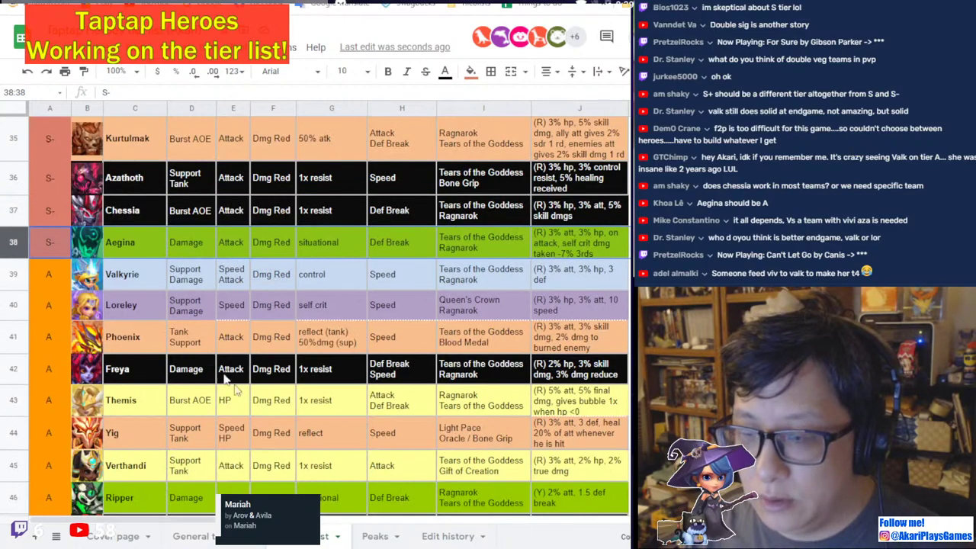
scroll(217, 368, up, 2)
scroll(270, 350, up, 1)
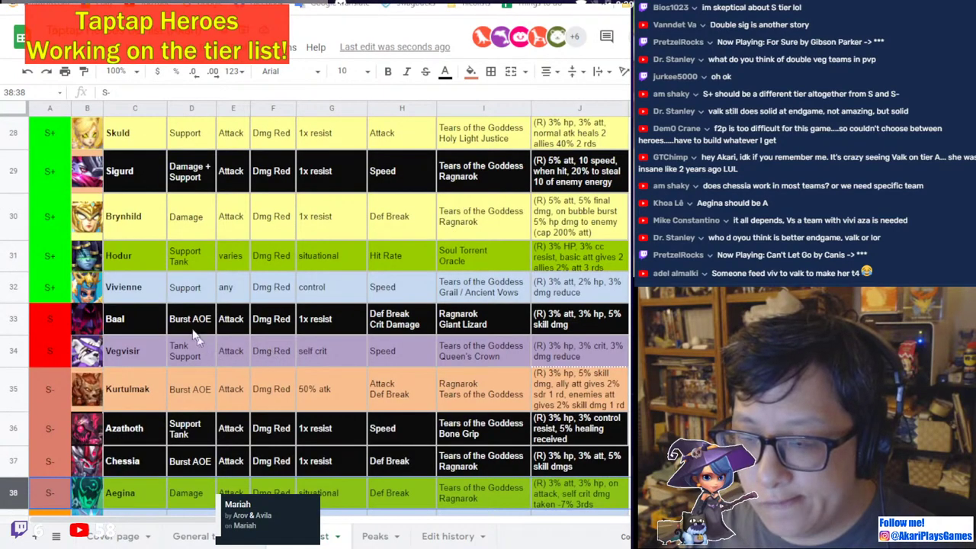
scroll(217, 320, up, 1)
scroll(272, 351, down, 1)
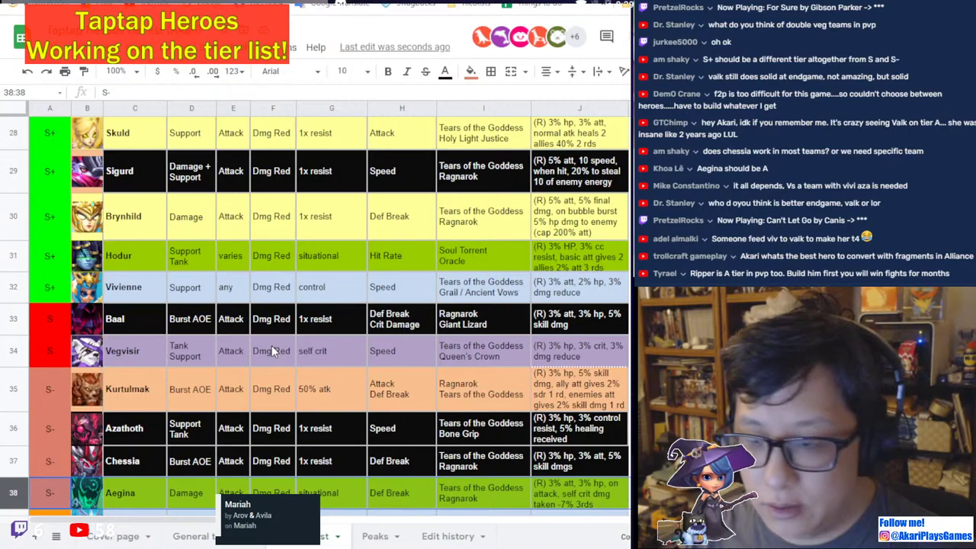
scroll(272, 350, down, 3)
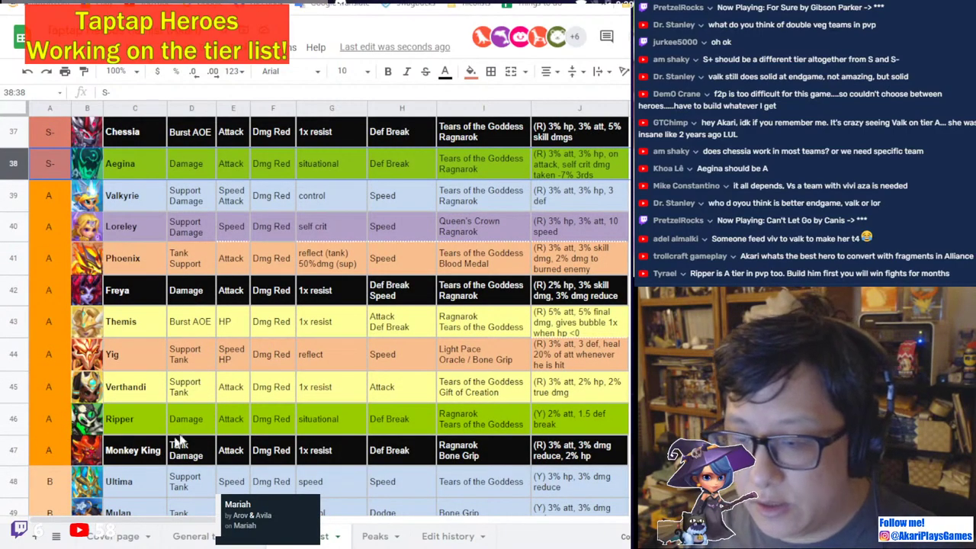
Move Yig's row to the end of the A tier and Monkey King's row to its top, above Valkyrie.
scroll(53, 424, down, 1)
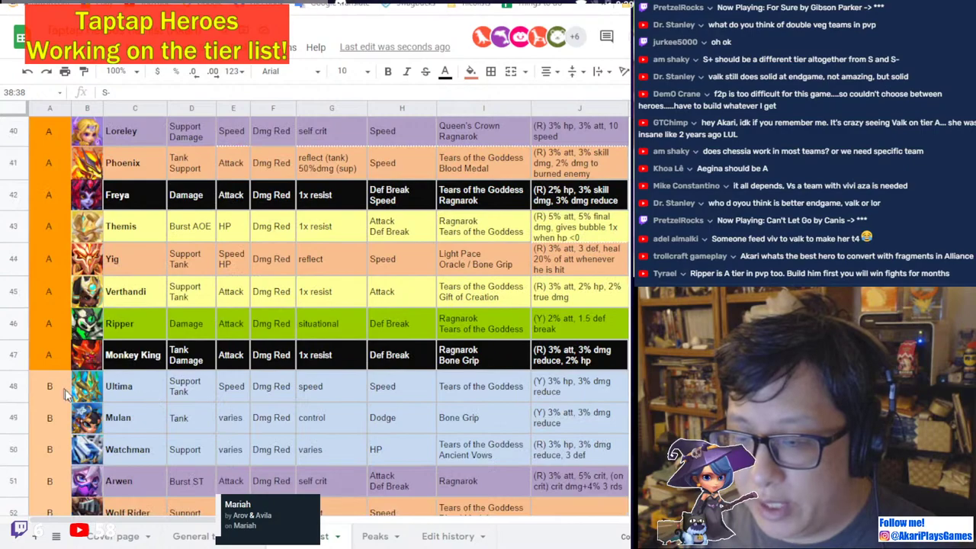
click(11, 258)
drag(11, 259, 16, 370)
scroll(168, 368, up, 1)
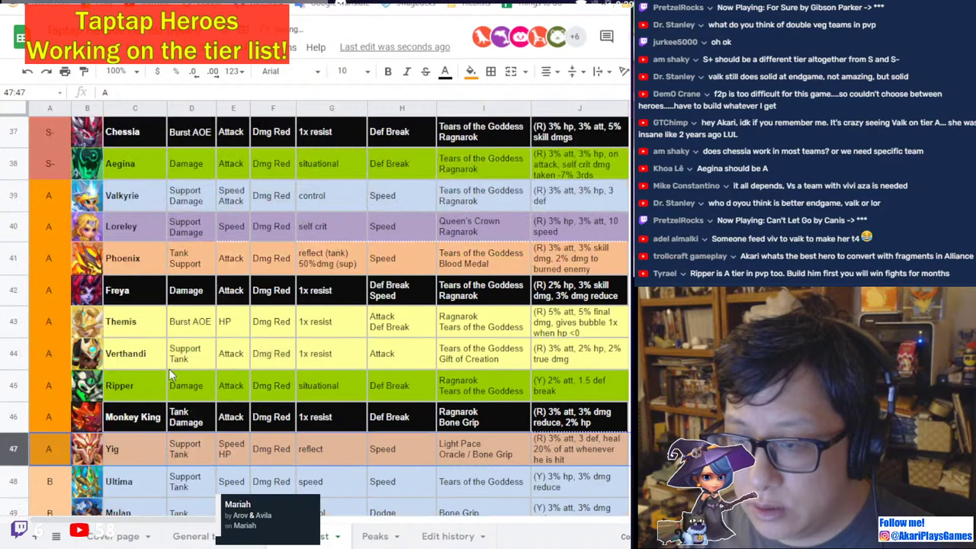
click(14, 426)
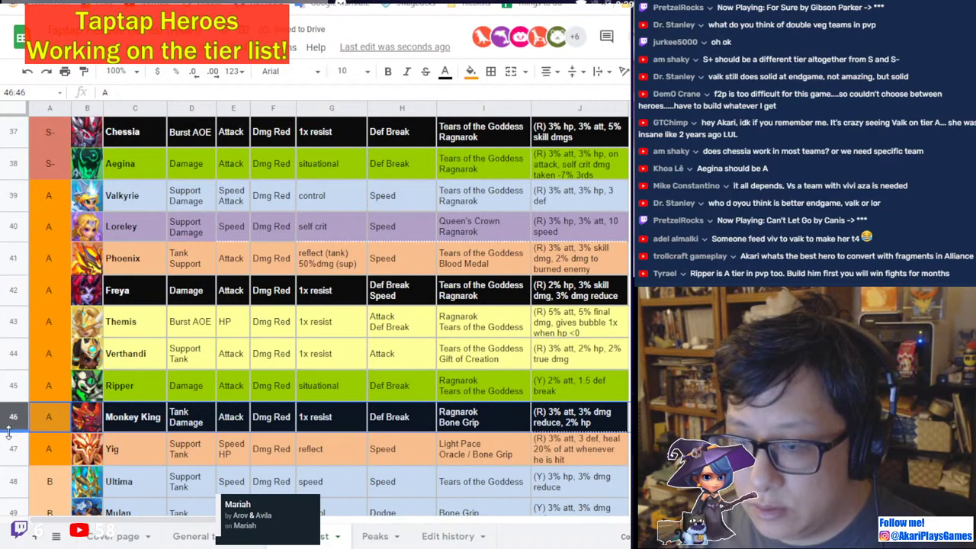
drag(4, 415, 2, 195)
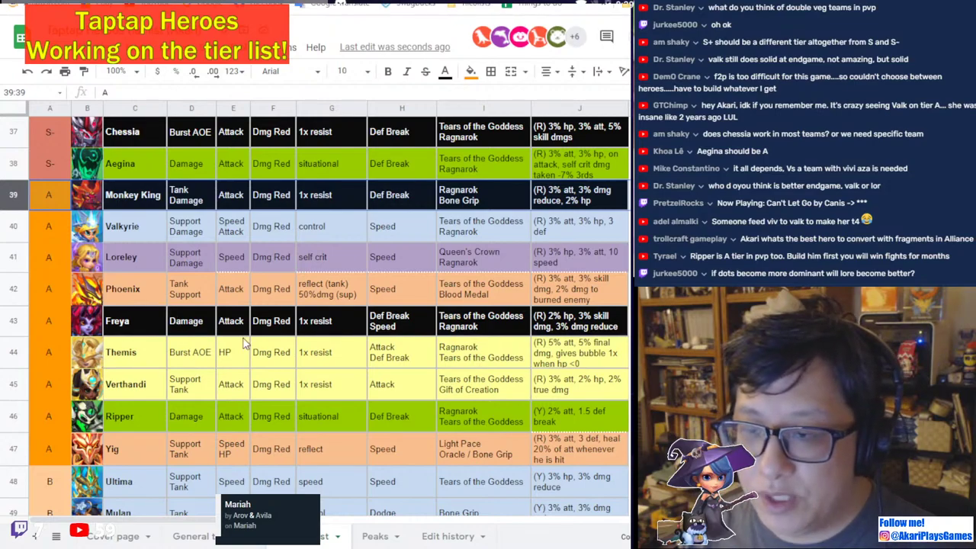
Recheck Monkey King's new place against the S- heroes above and the remaining A and B tier rows.
scroll(243, 343, up, 1)
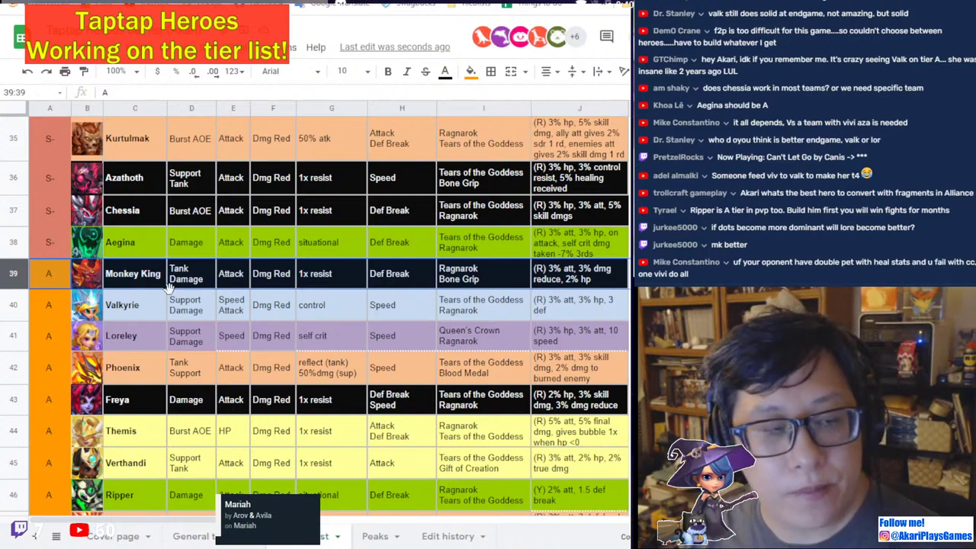
scroll(257, 298, up, 2)
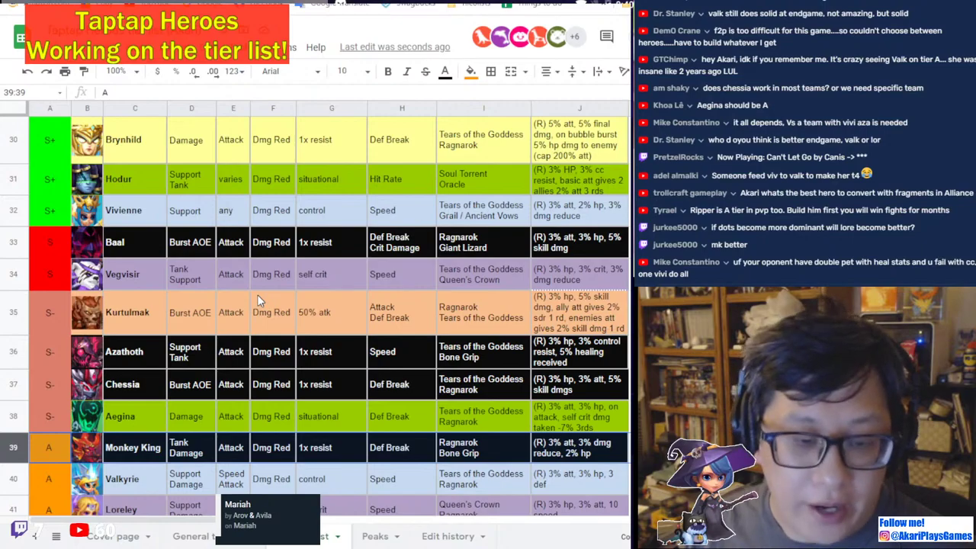
scroll(257, 295, down, 5)
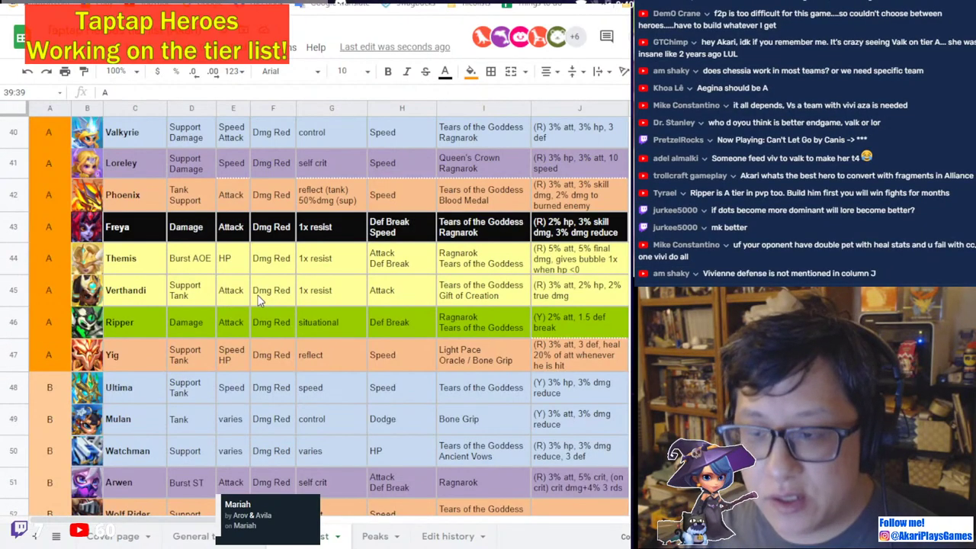
scroll(257, 299, up, 2)
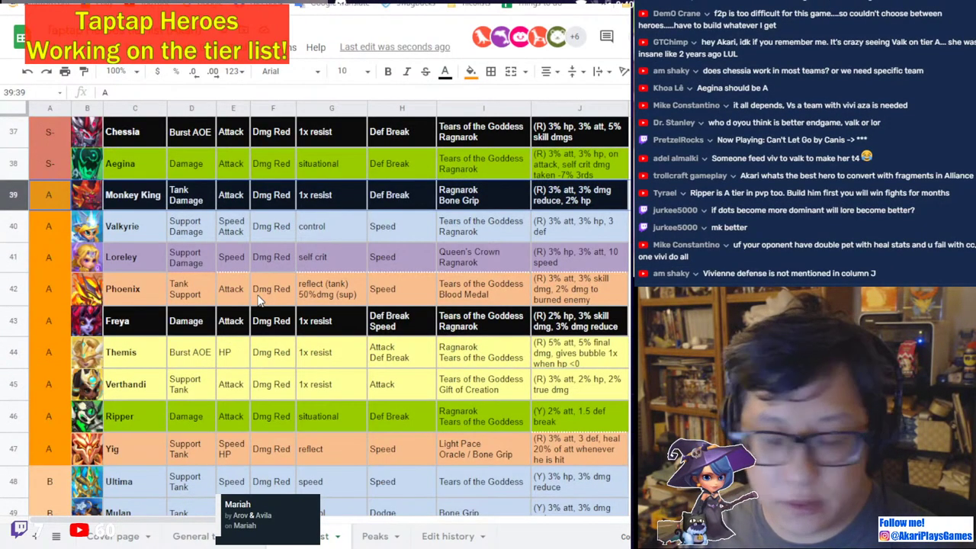
scroll(355, 334, up, 1)
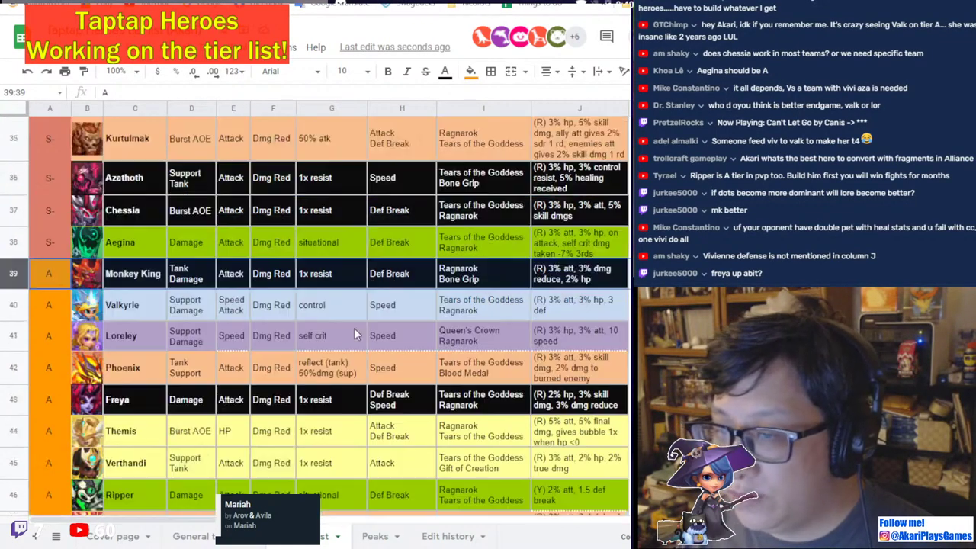
scroll(427, 415, up, 3)
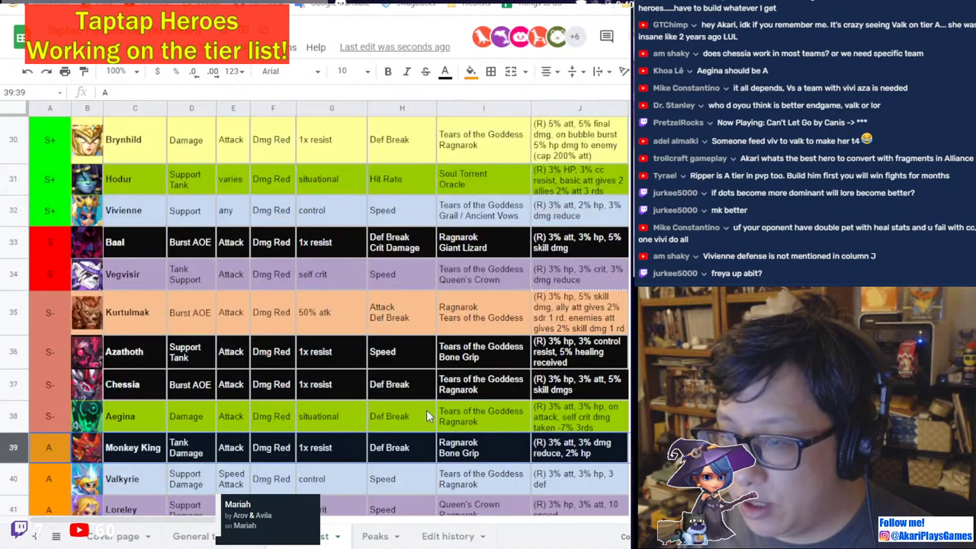
Check Vivienne's skin bonuses against her Magic Book Adventure skin in the Taptap Heroes game, and return to the spreadsheet.
click(555, 222)
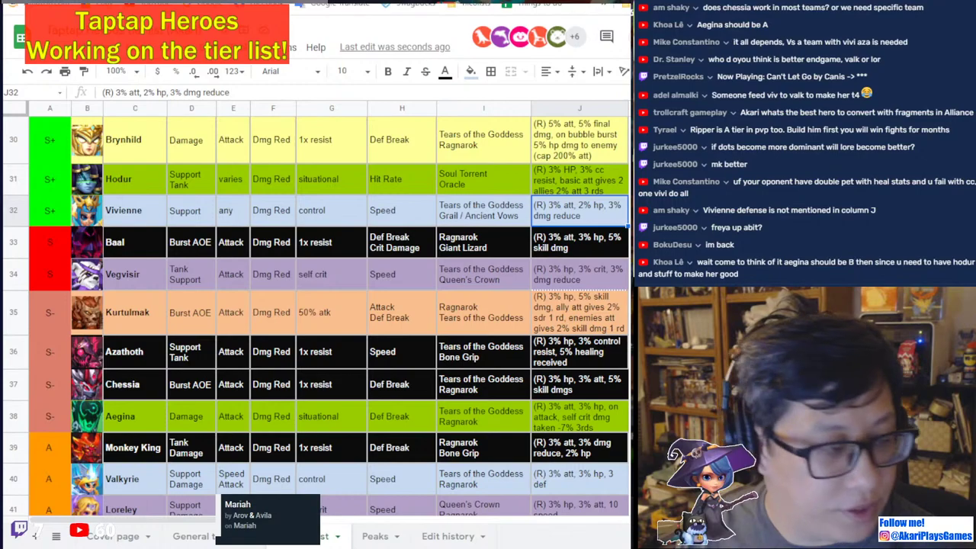
key(alt+Tab)
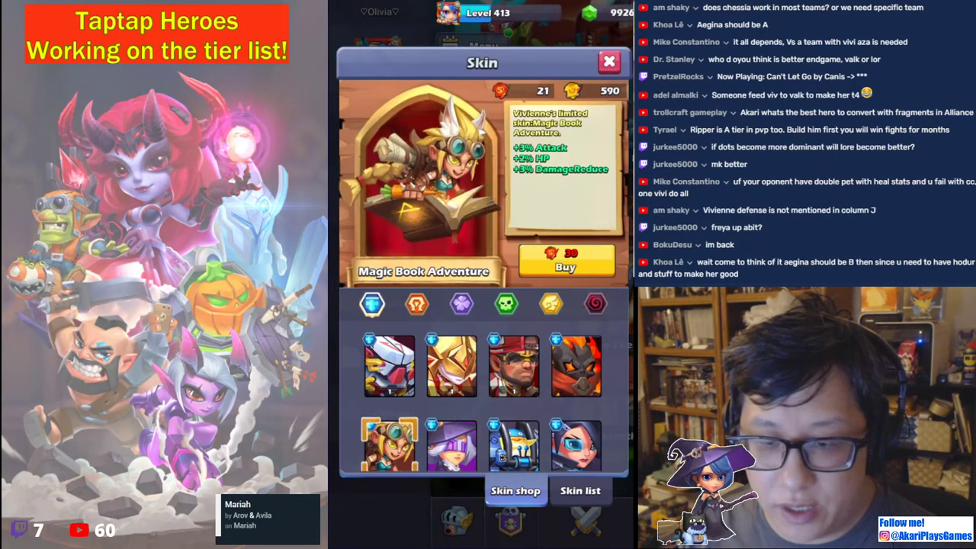
key(alt+Tab)
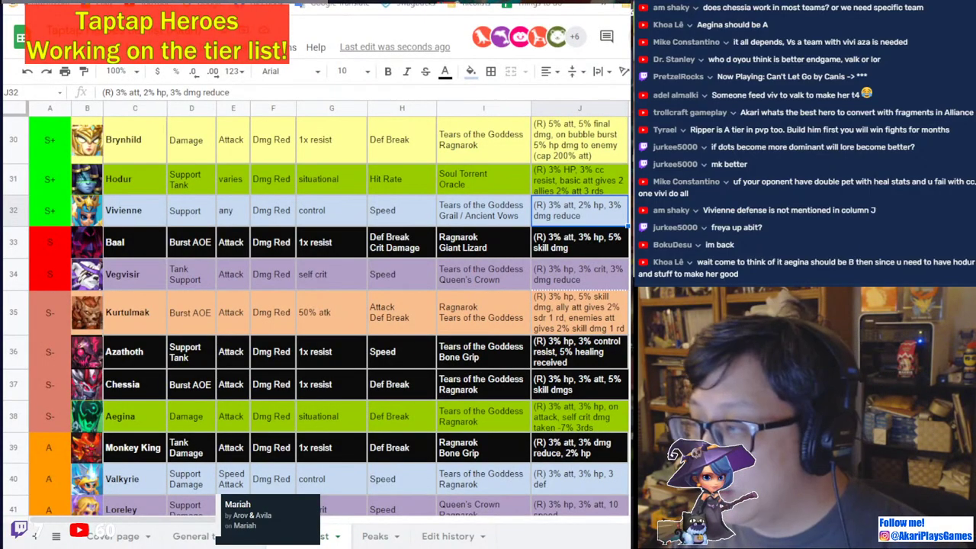
click(511, 359)
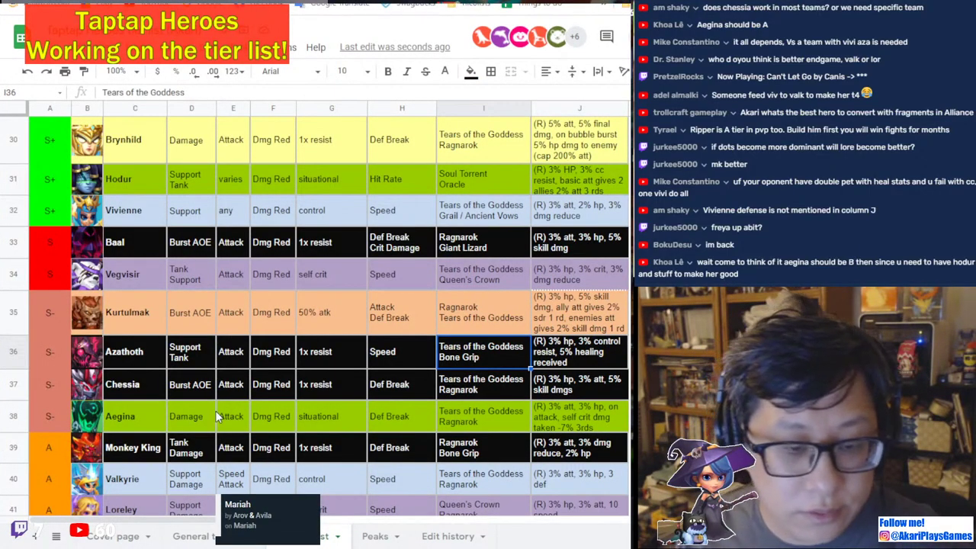
Move Aegina's row from the end of the S- tier to just below Yig, above Ultima.
scroll(207, 403, down, 1)
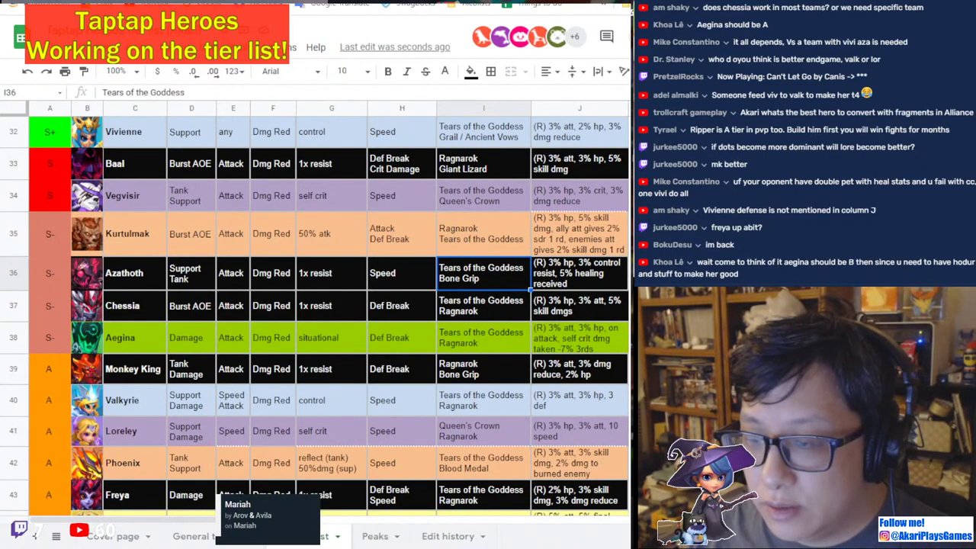
click(12, 336)
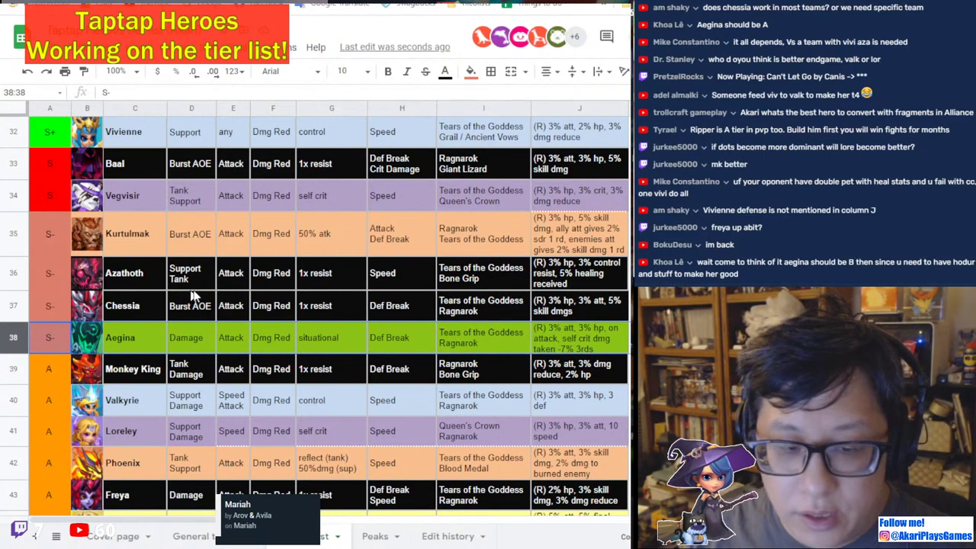
scroll(200, 289, down, 1)
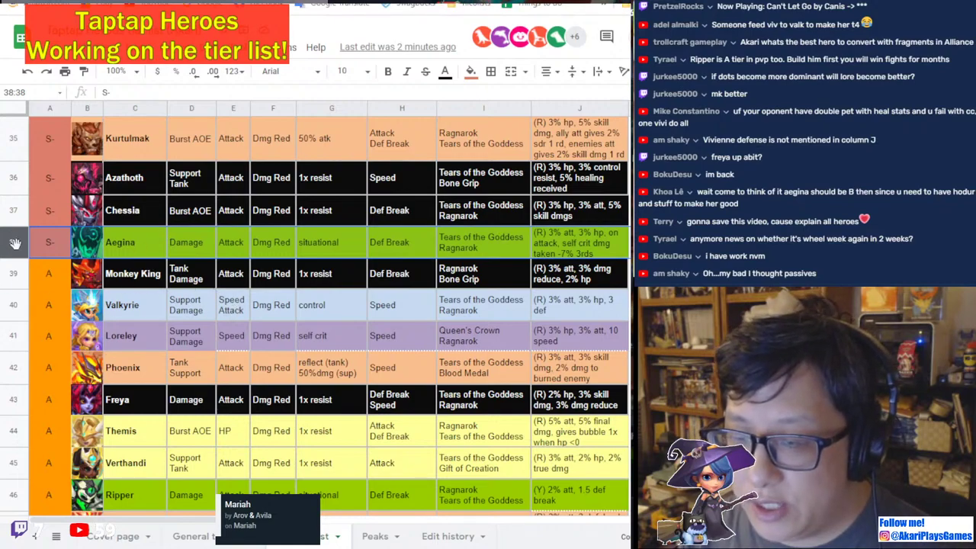
scroll(12, 241, down, 2)
drag(3, 163, 17, 196)
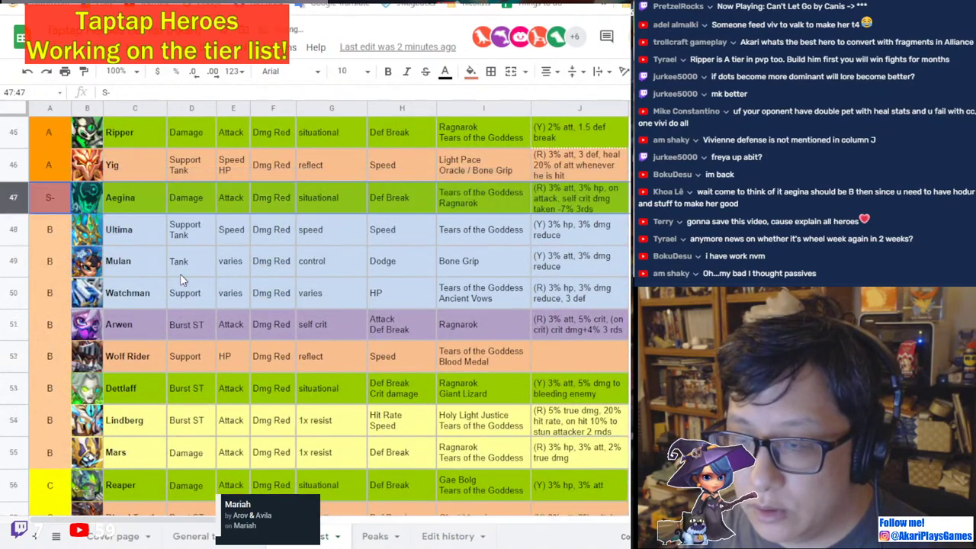
Set Aegina's tier to B by copying Ultima's coloured tier cell onto hers.
click(50, 229)
key(ctrl+c)
click(49, 197)
key(ctrl+v)
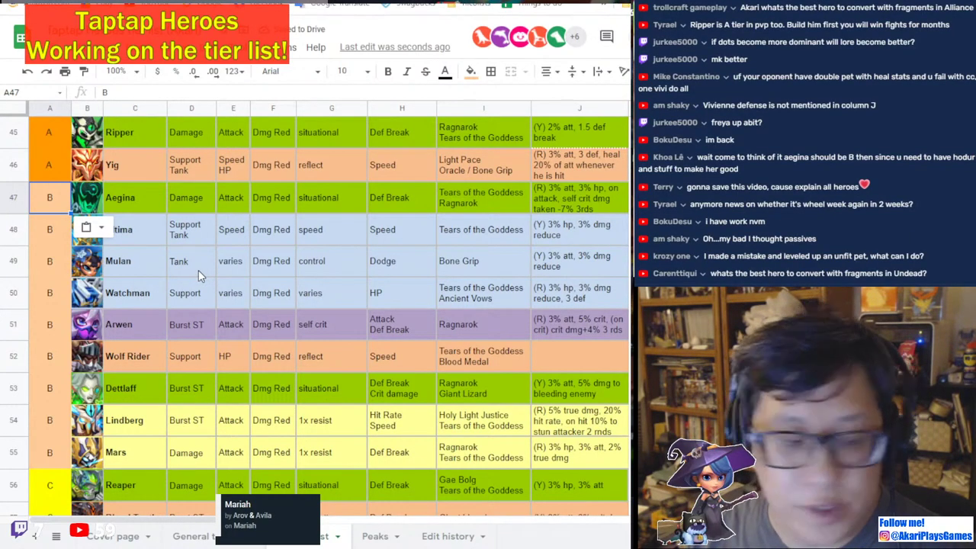
Review the hero order from Skuld in the S+ tier down through the S, A and B tier rows.
scroll(198, 272, up, 5)
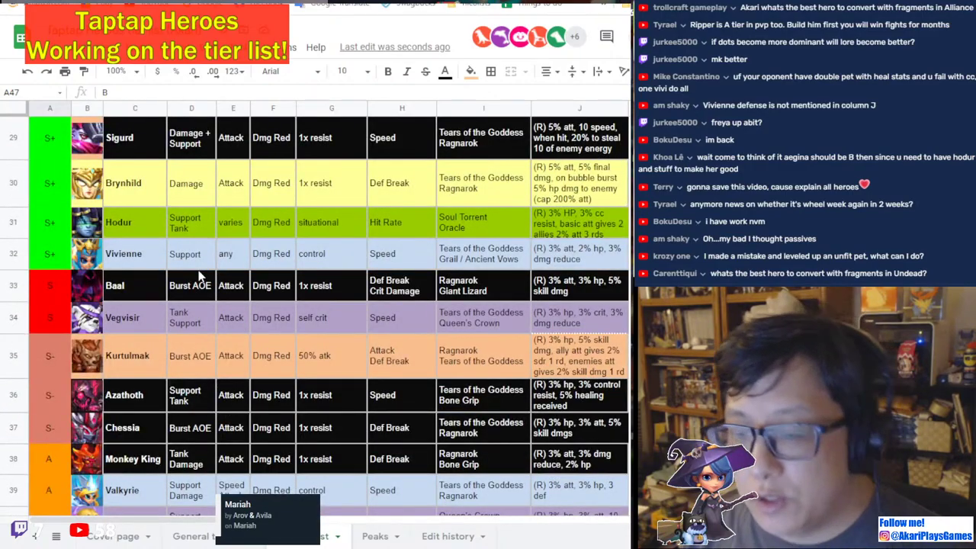
scroll(200, 276, down, 4)
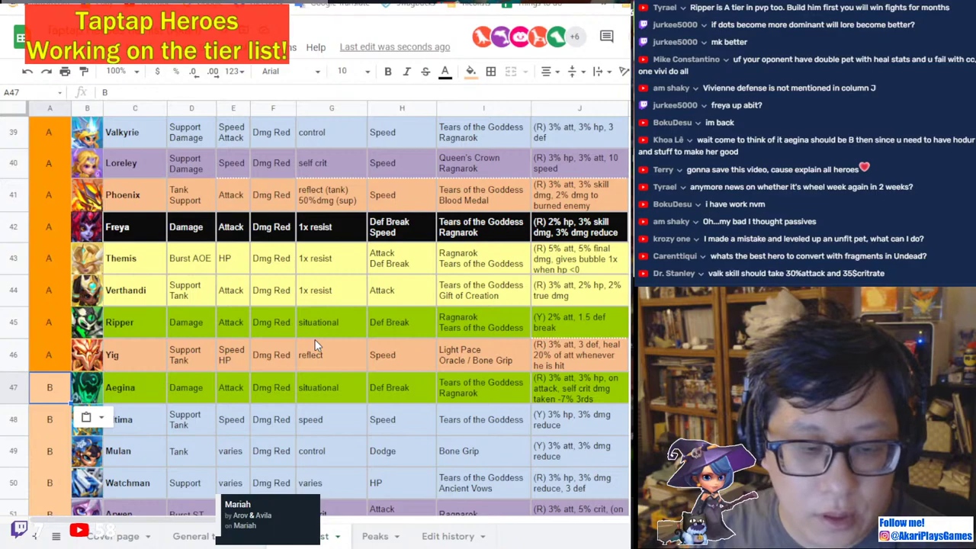
scroll(315, 341, up, 5)
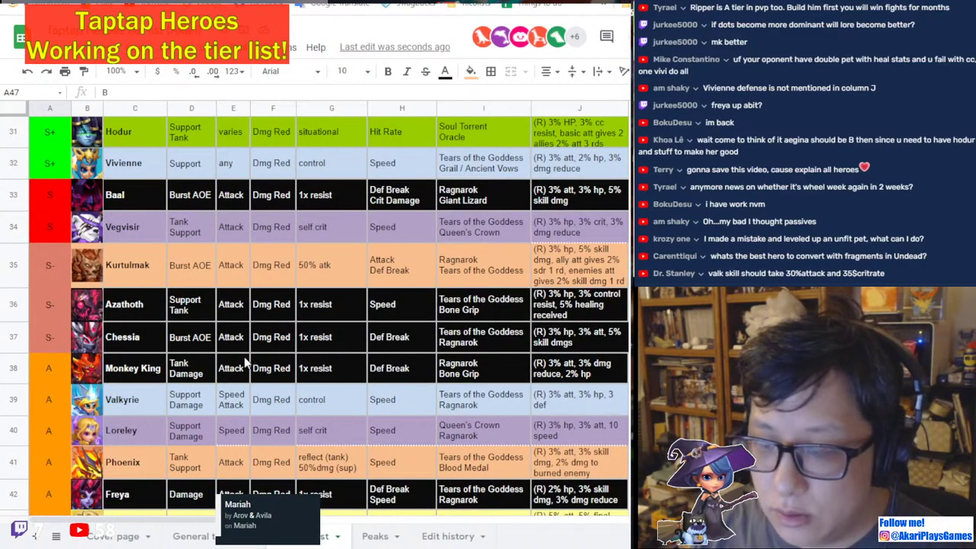
scroll(150, 311, down, 2)
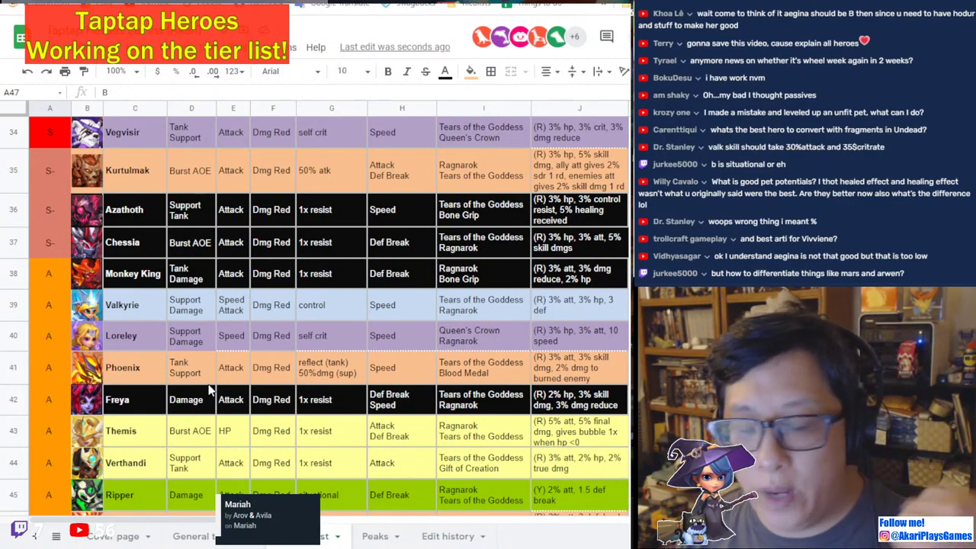
scroll(211, 389, up, 2)
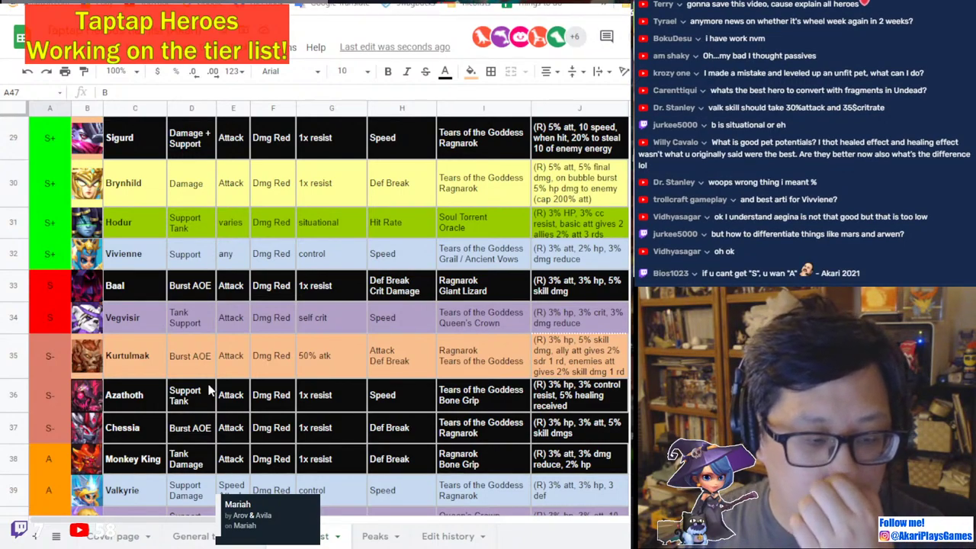
scroll(287, 381, up, 5)
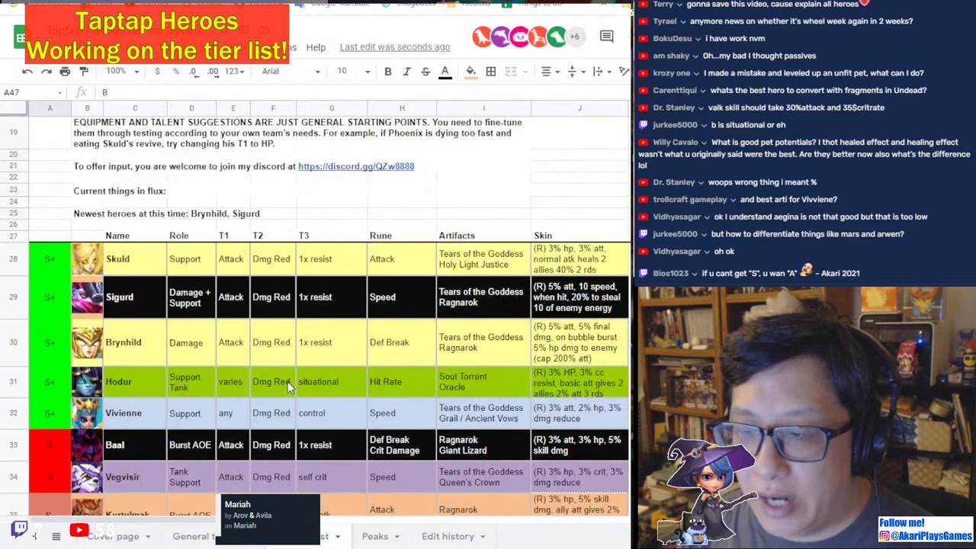
scroll(287, 382, down, 5)
scroll(328, 403, down, 3)
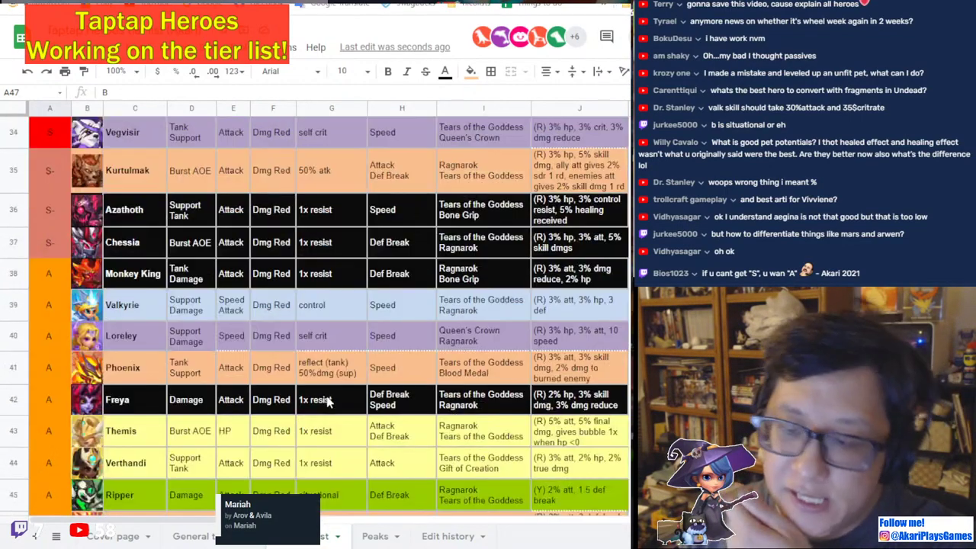
scroll(326, 402, down, 4)
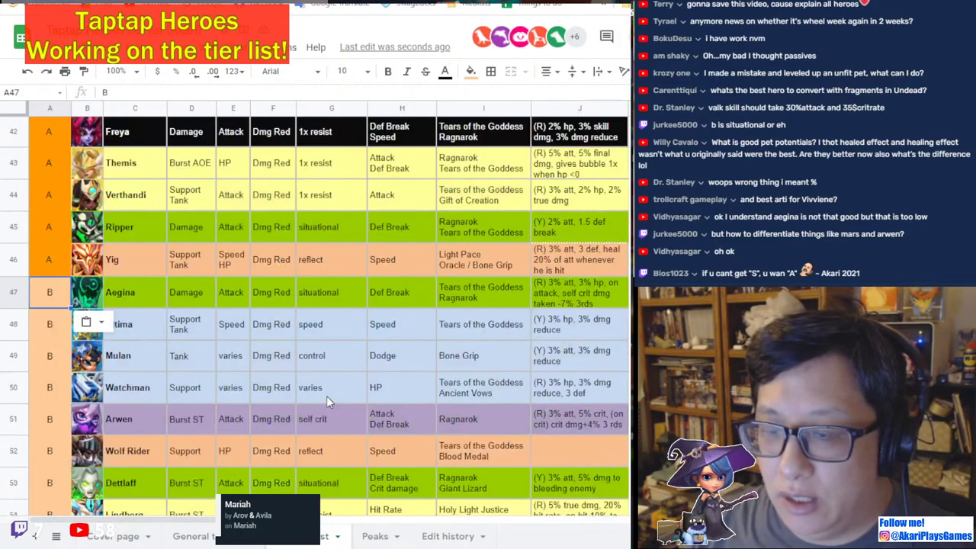
click(227, 366)
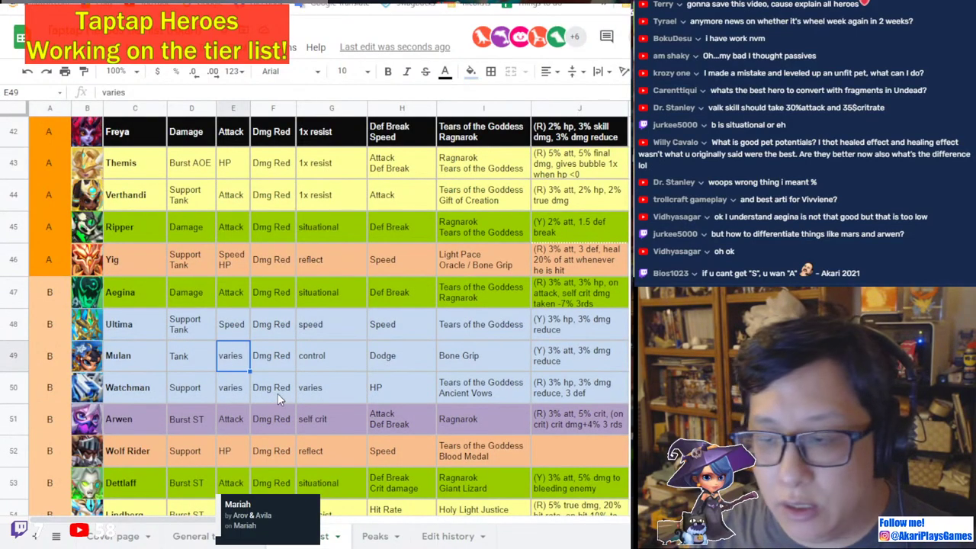
Open the tier descriptions text at the start of the PvP tier list for editing.
scroll(252, 382, up, 20)
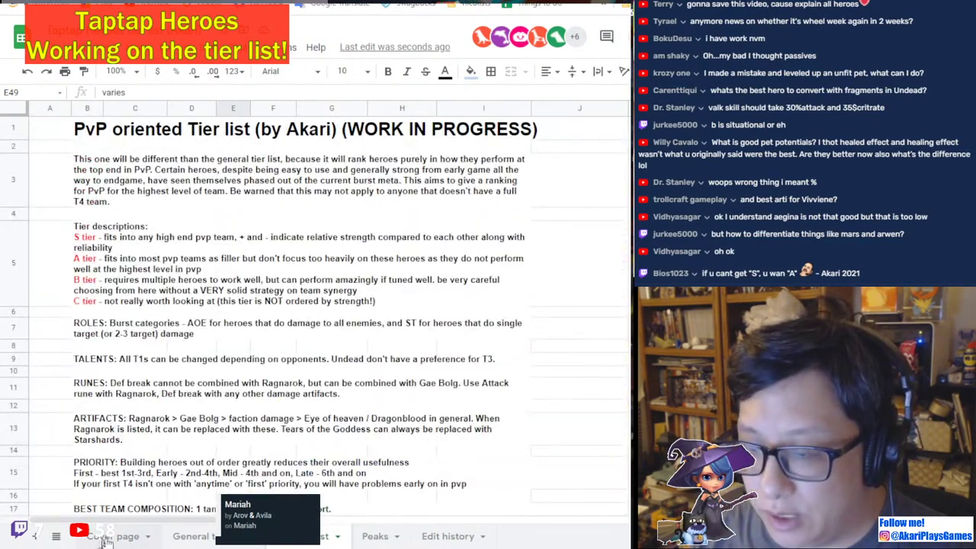
click(95, 283)
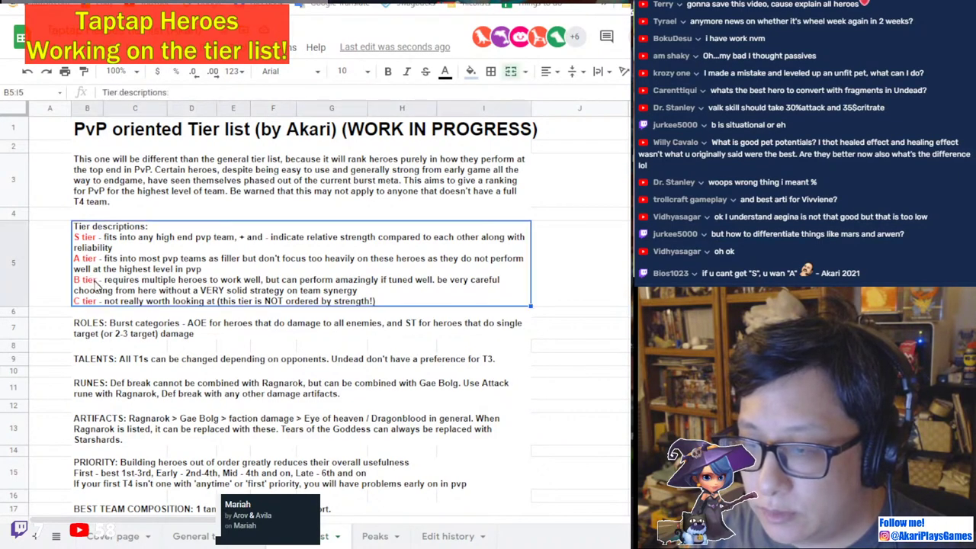
key(Return)
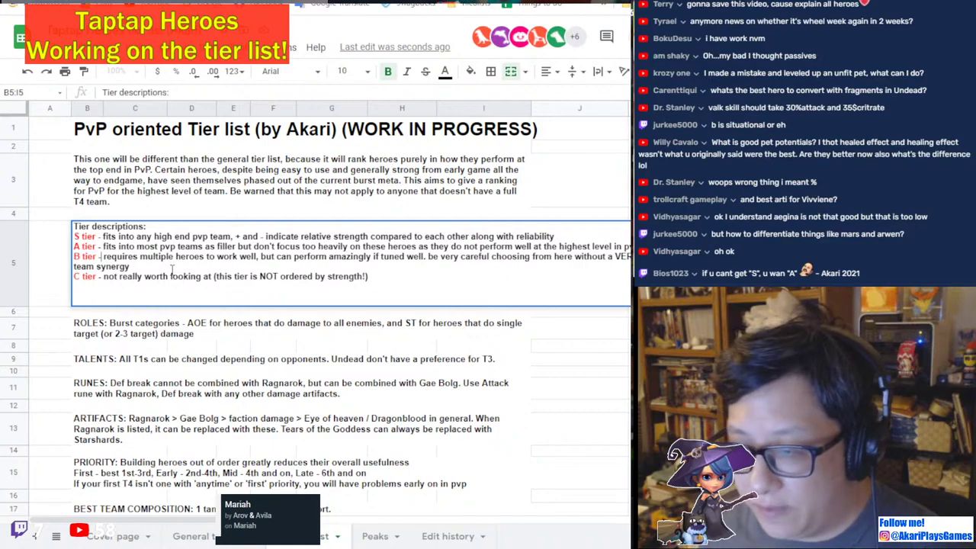
Try inserting "with the right combo, much strong" after "but" in the B tier description.
key(Up)
key(Up)
key(Right)
key(Right)
key(Right)
key(Right)
key(Right)
key(Right)
key(Right)
key(Right)
key(Right)
key(Right)
key(Right)
key(Right)
key(Right)
key(Right)
key(Right)
key(Right)
key(Right)
key(Right)
key(Right)
key(Right)
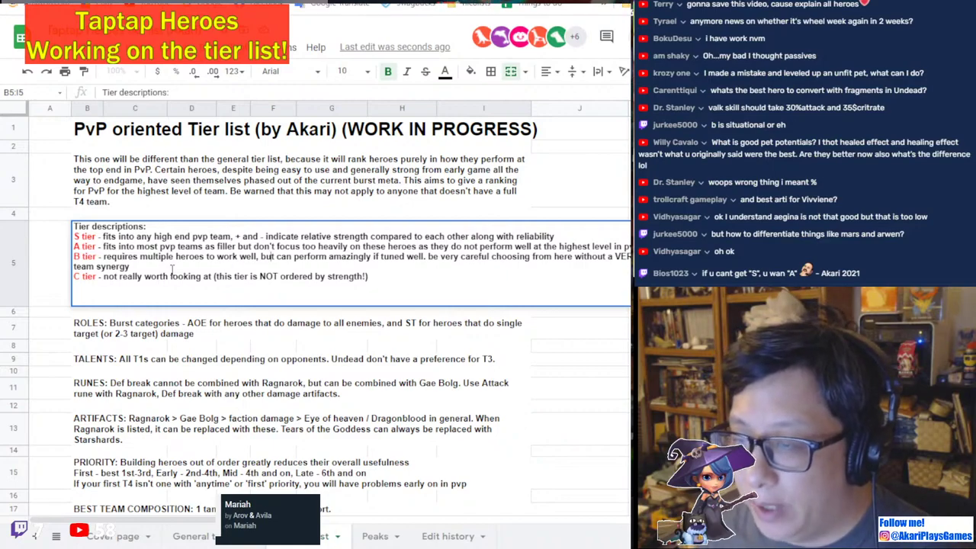
text(with )
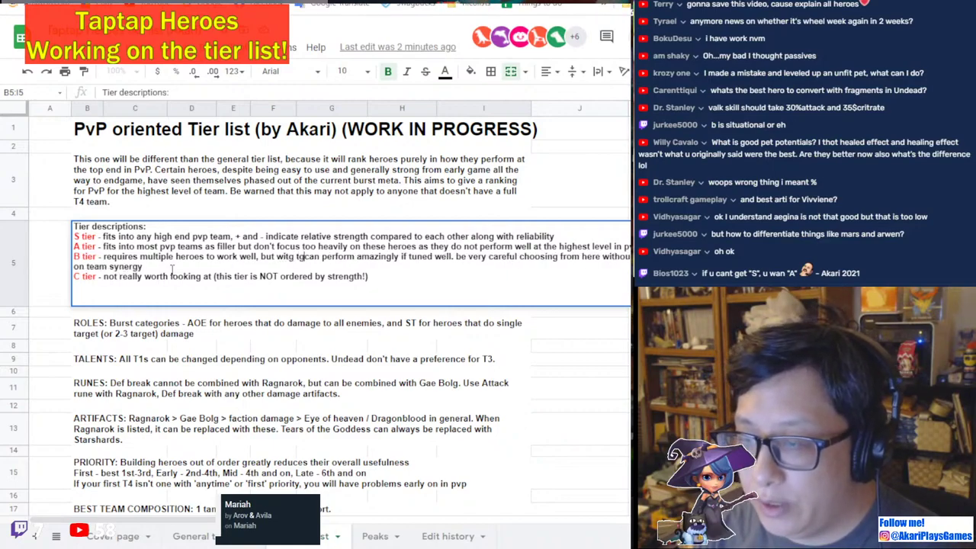
text( the right combo, )
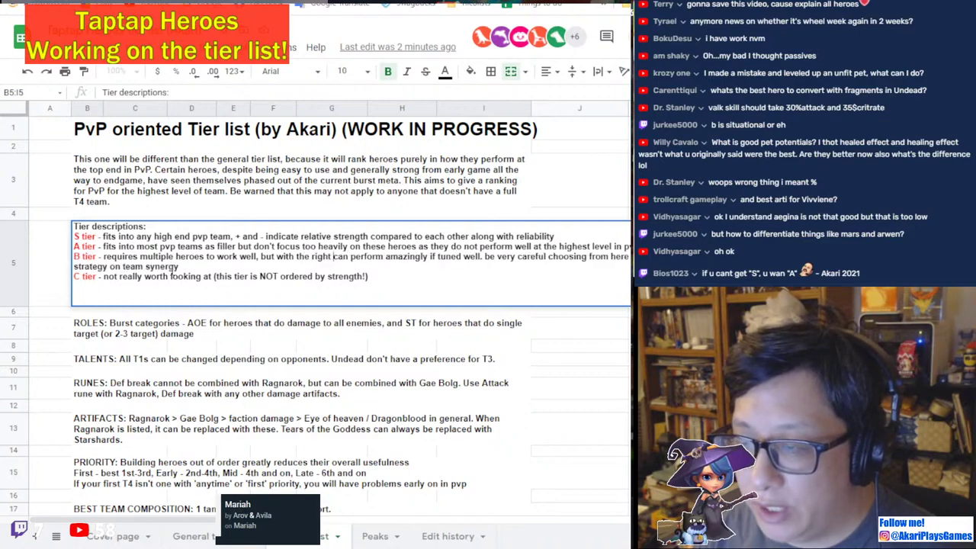
text(mugh c)
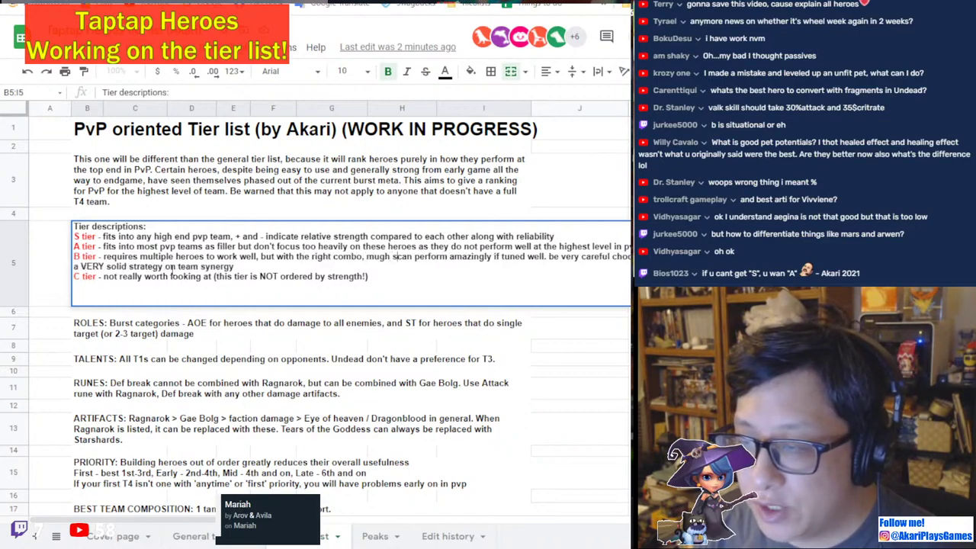
key(BackSpace)
key(BackSpace)
key(BackSpace)
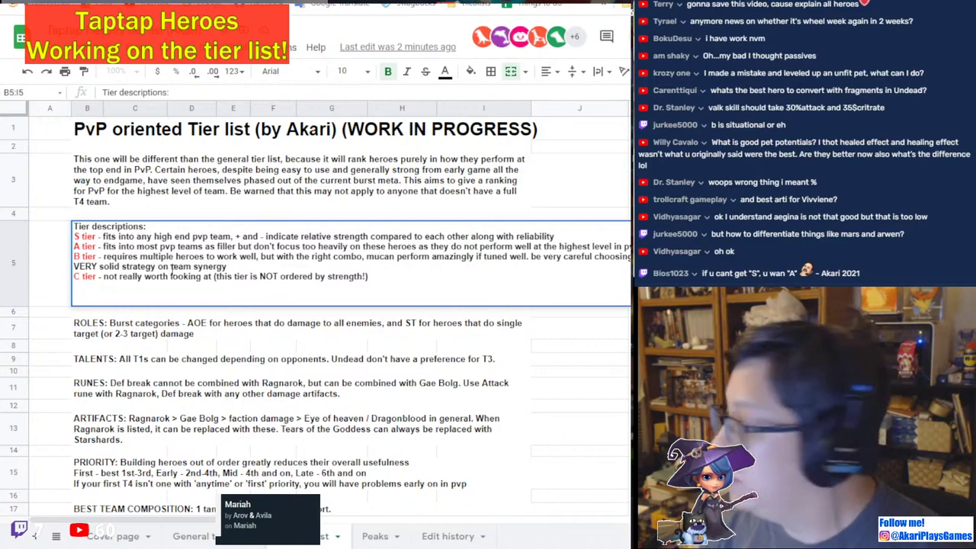
text(ch strongc)
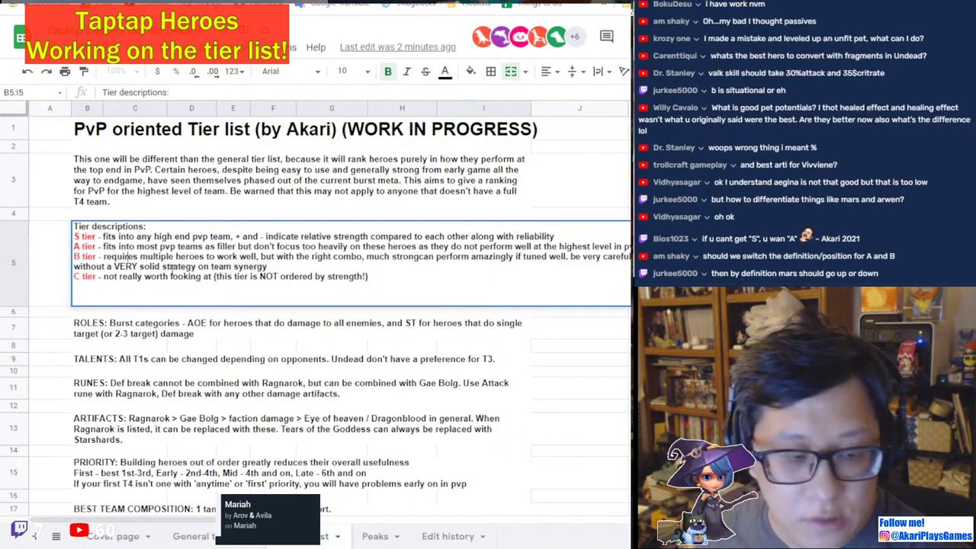
Reread the B tier description's wording and compare it with the other tier descriptions.
key(Left)
key(Left)
key(Left)
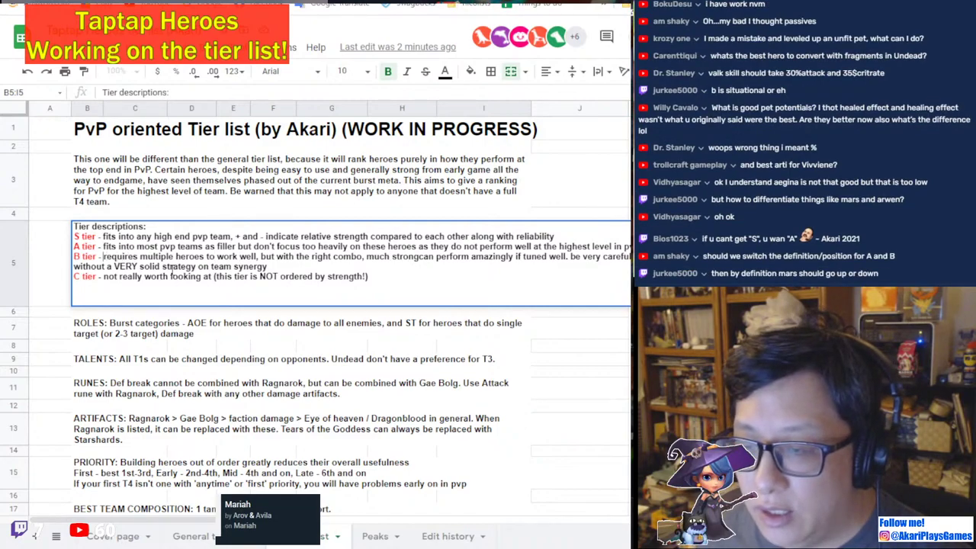
key(shift+Down)
key(shift+End)
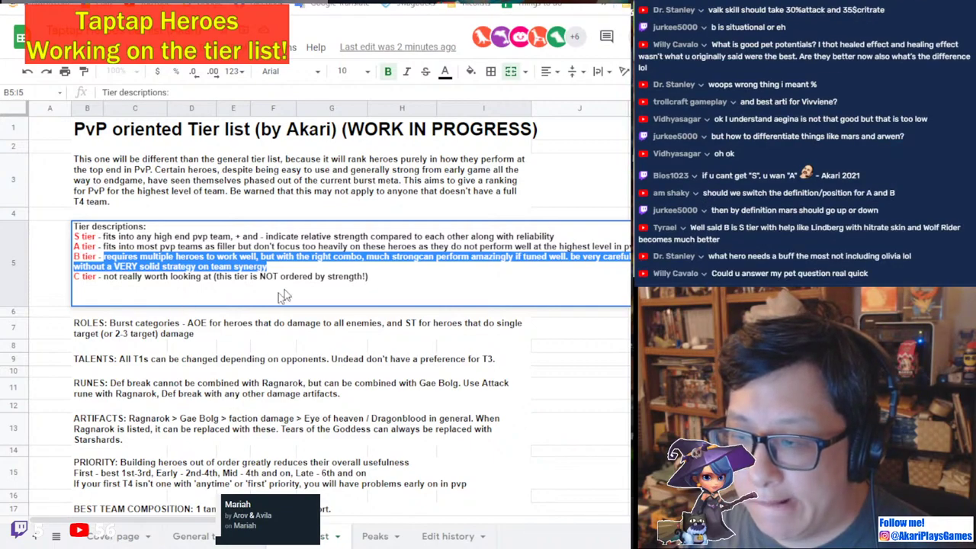
click(310, 264)
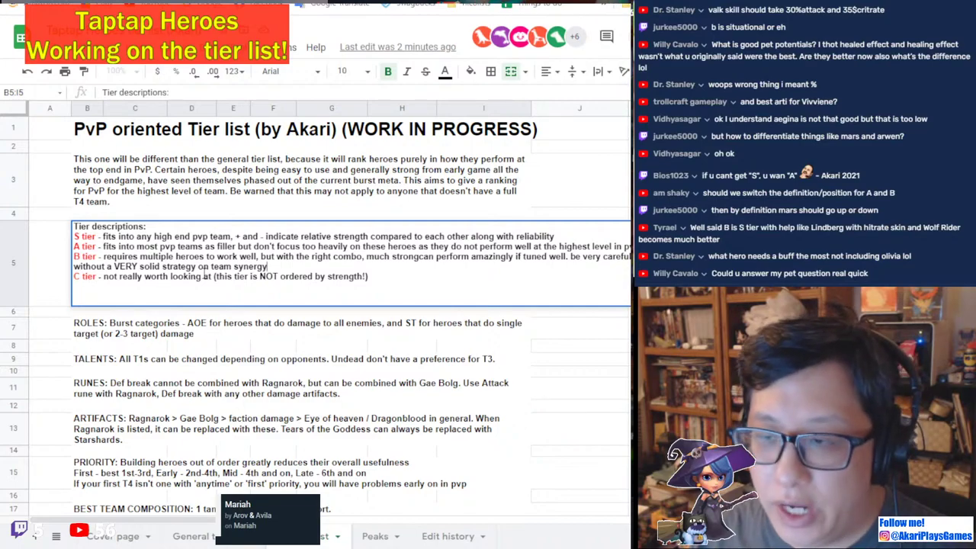
double_click(112, 277)
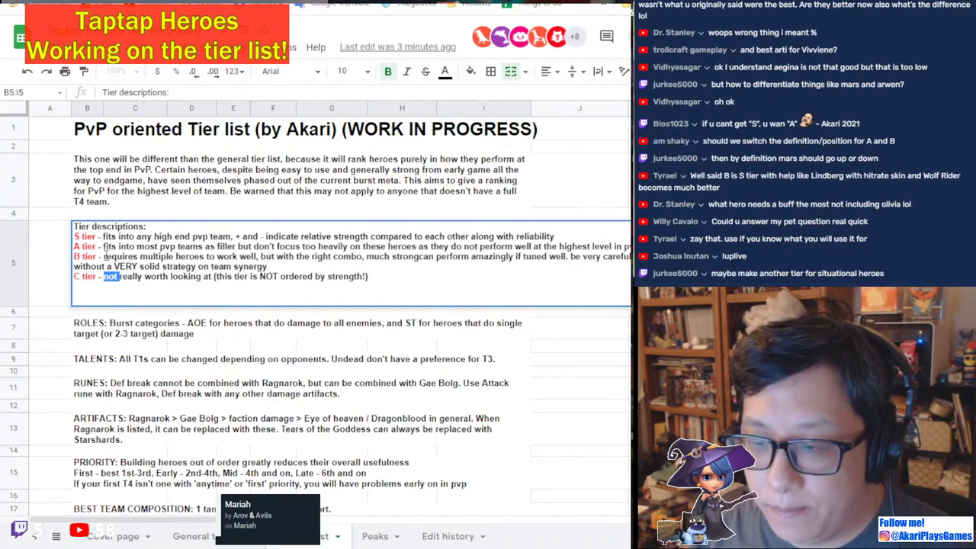
drag(102, 256, 289, 267)
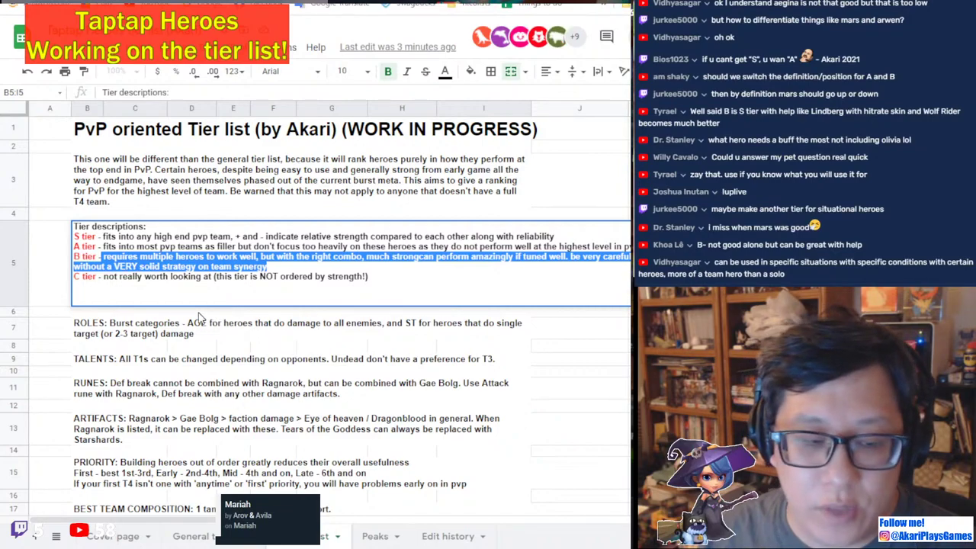
click(107, 228)
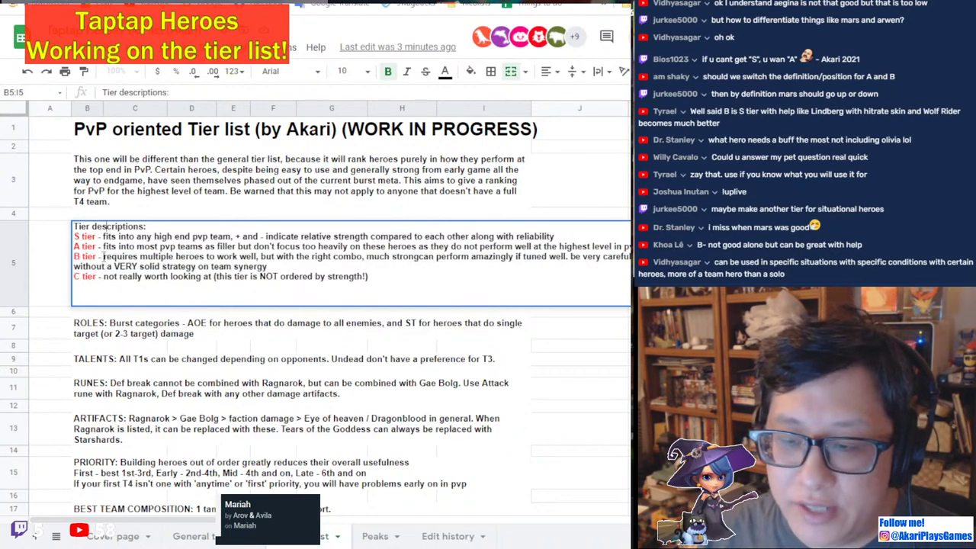
drag(103, 256, 301, 270)
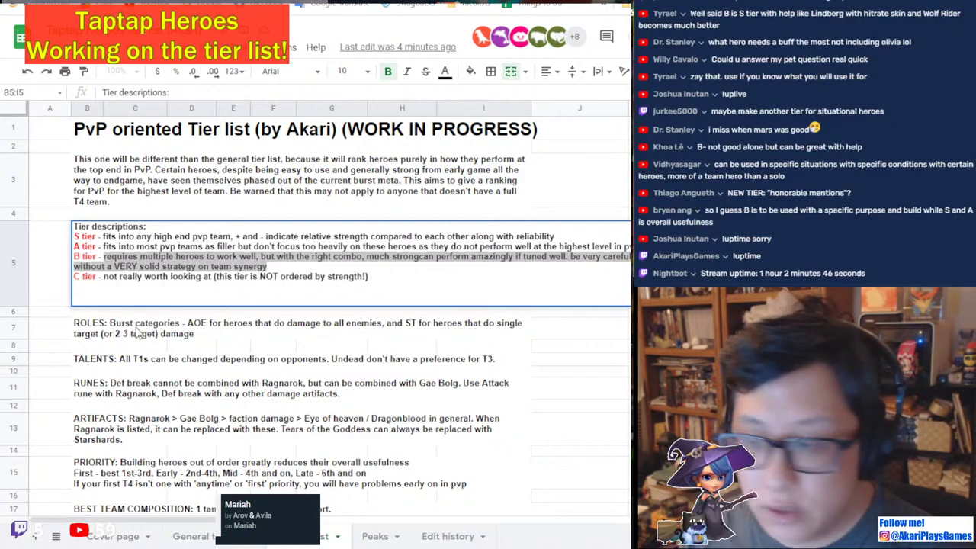
Replace the B tier description with "better than A tier in the right".
click(104, 262)
drag(104, 261, 292, 268)
key(BackSpace)
text(better )
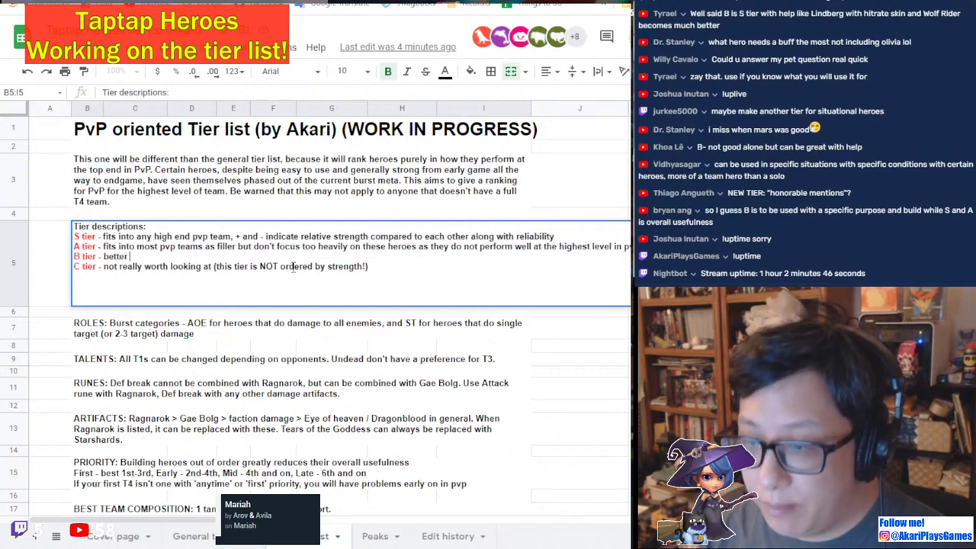
text(than A tier )
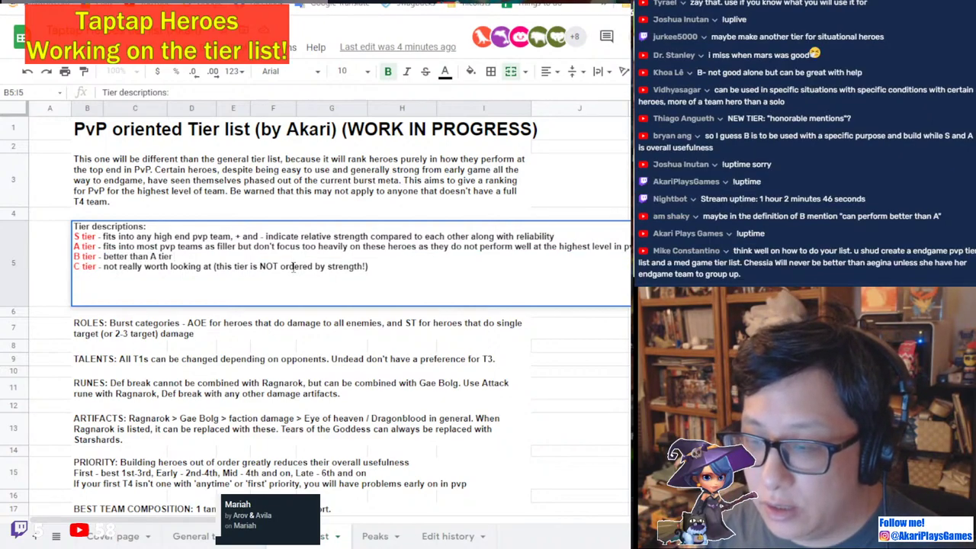
text(in the right)
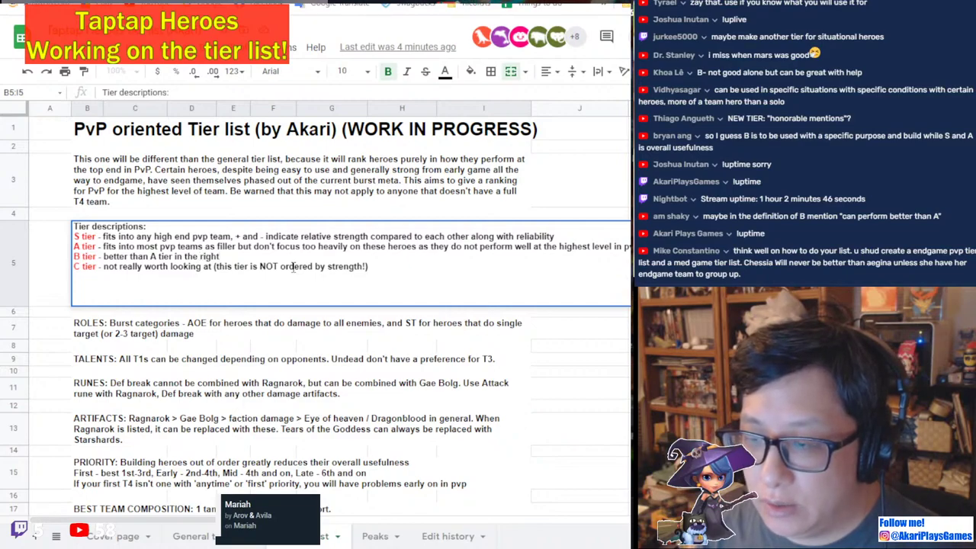
Change "in the right" in the B tier description to "when tuned correctly with the right".
key(BackSpace)
key(BackSpace)
key(BackSpace)
key(BackSpace)
key(BackSpace)
key(BackSpace)
key(BackSpace)
key(BackSpace)
key(BackSpace)
text(when turn)
text(ned )
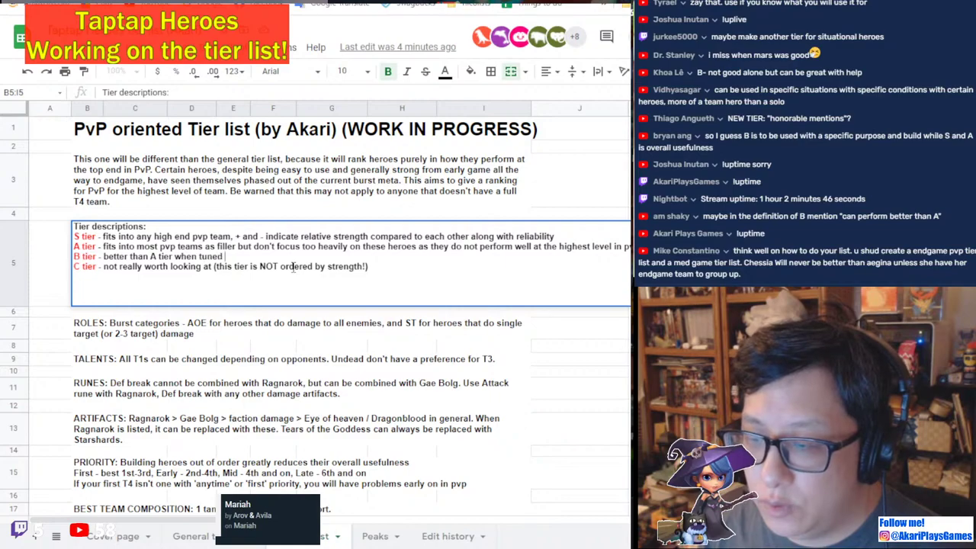
text(correctly with the right)
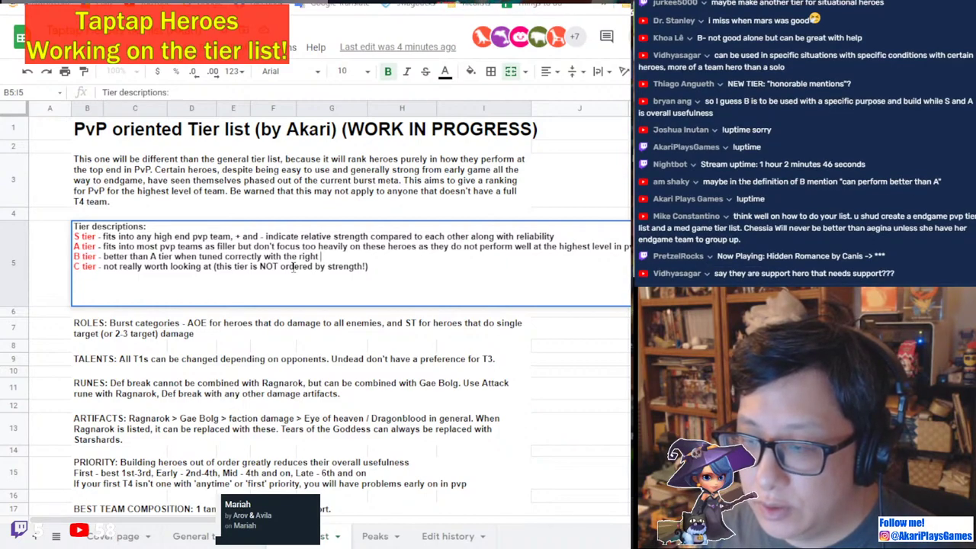
Replace the closing "the right" in the B tier description with "good synergy, do not use otherwise" and commit the cell.
key(BackSpace)
key(BackSpace)
key(BackSpace)
key(BackSpace)
key(BackSpace)
key(BackSpace)
key(BackSpace)
key(BackSpace)
key(BackSpace)
text(good synergy)
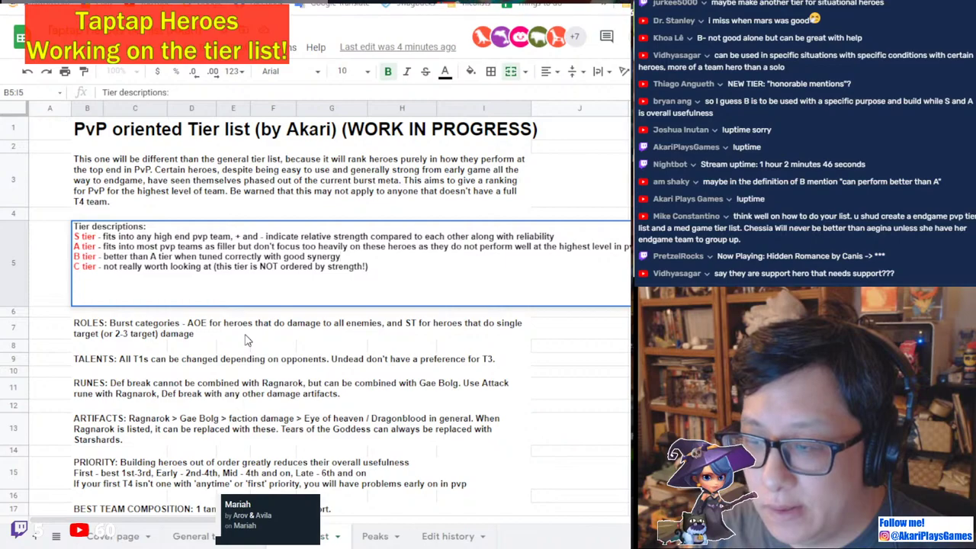
click(357, 261)
text(. )
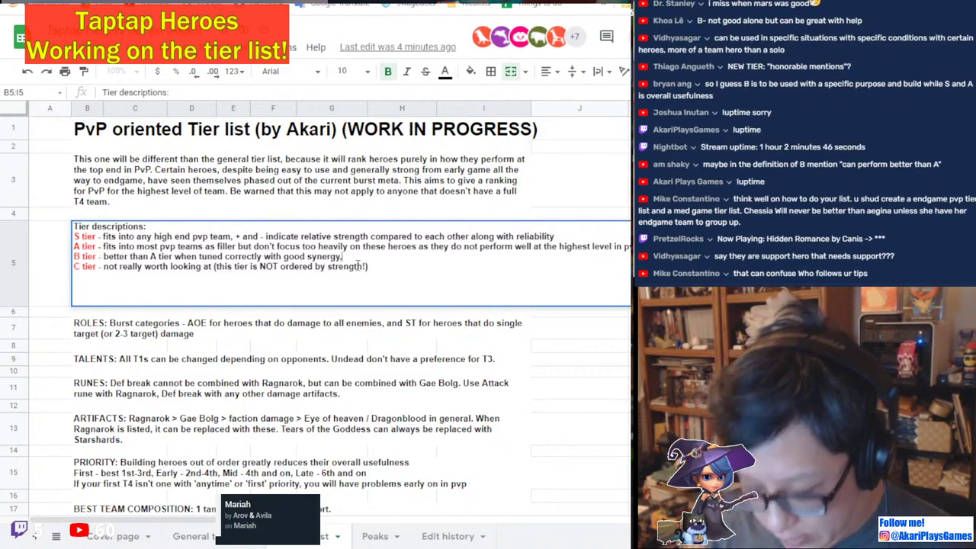
text(do not use otherwise)
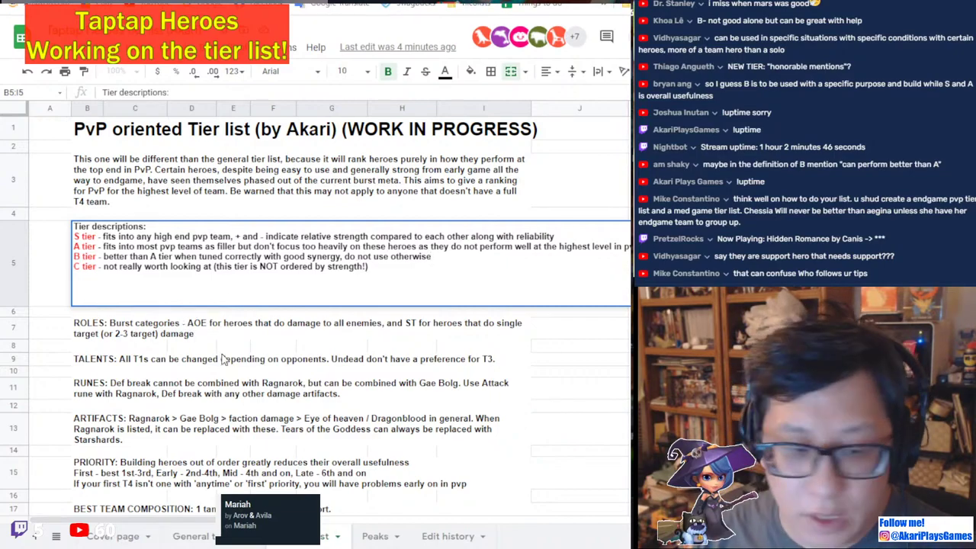
click(190, 360)
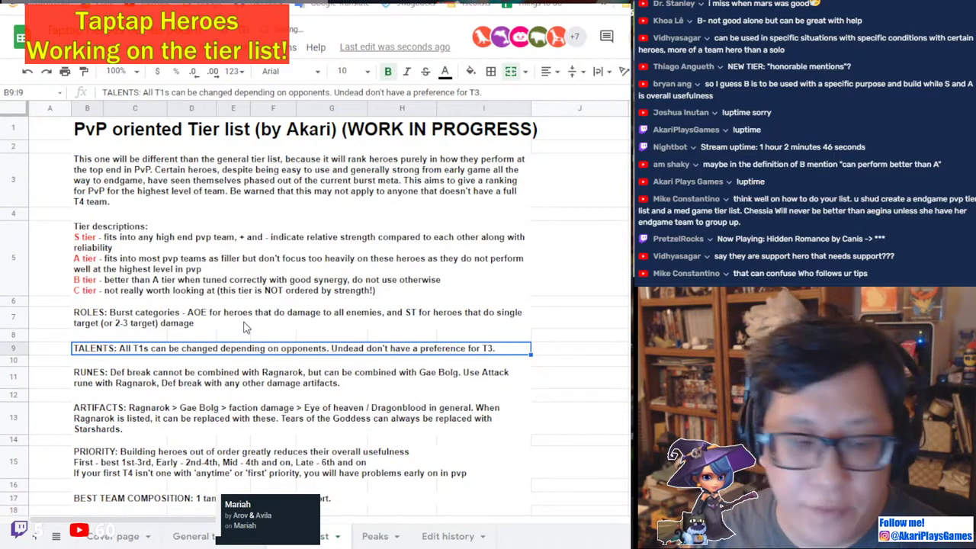
scroll(244, 326, down, 5)
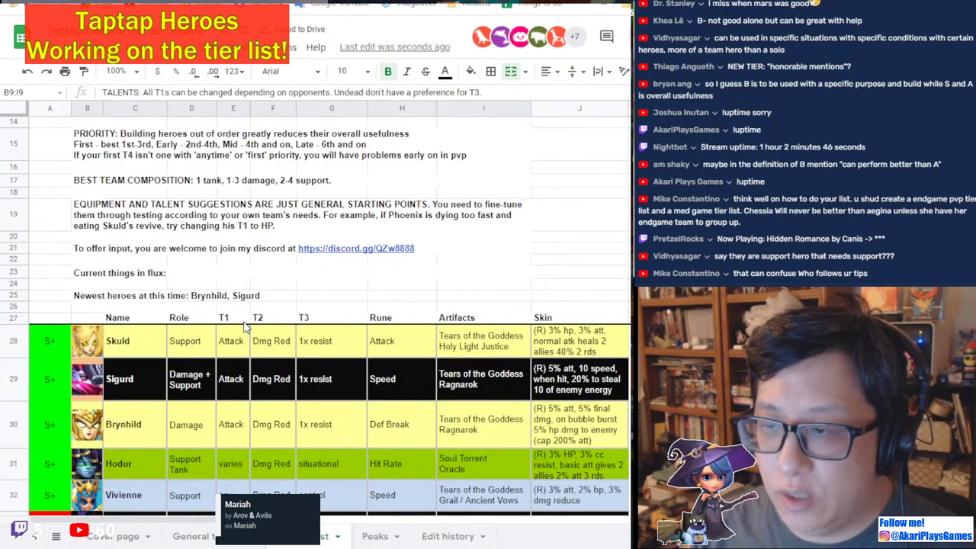
scroll(244, 326, down, 6)
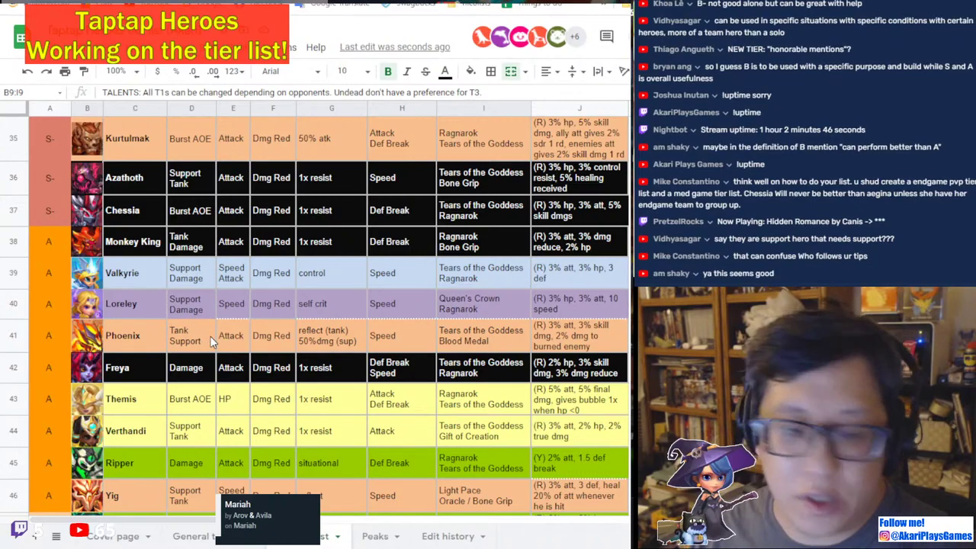
scroll(259, 337, up, 8)
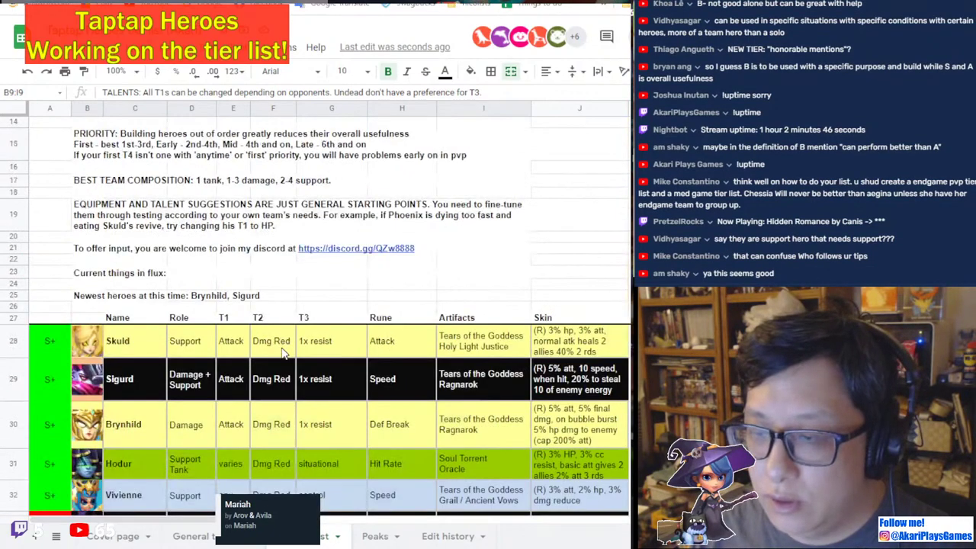
Set the font size of the red "PLEASE READ THE NOTES" notice on the Cover page sheet to 24.
click(114, 537)
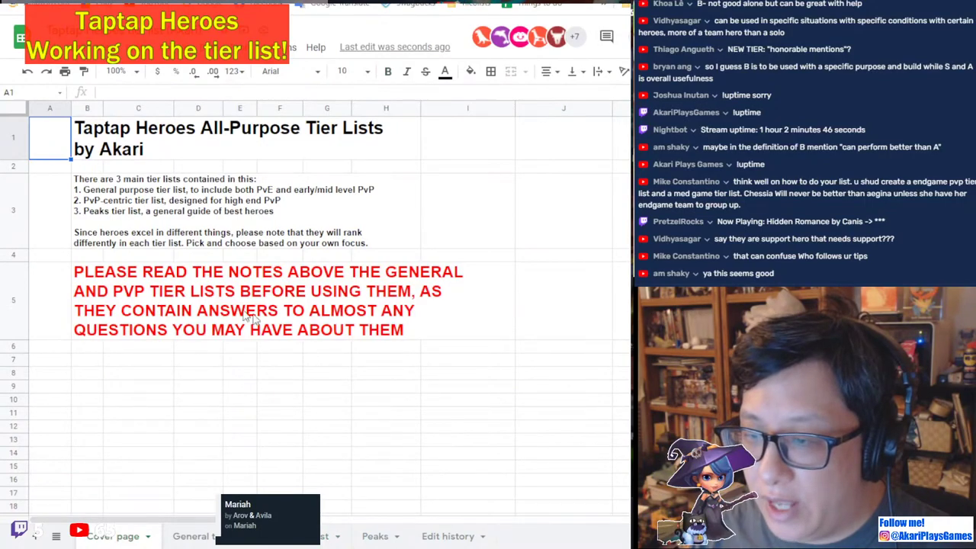
click(118, 290)
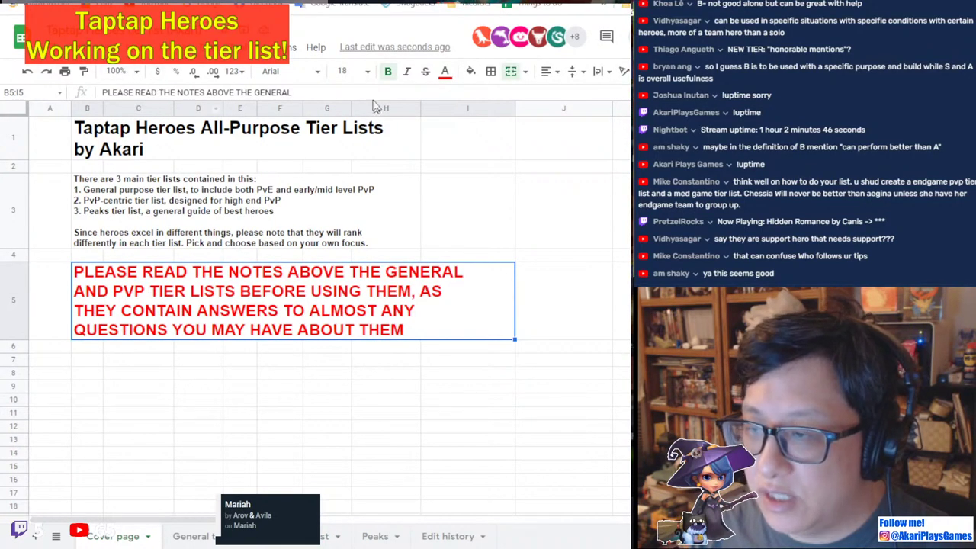
click(367, 71)
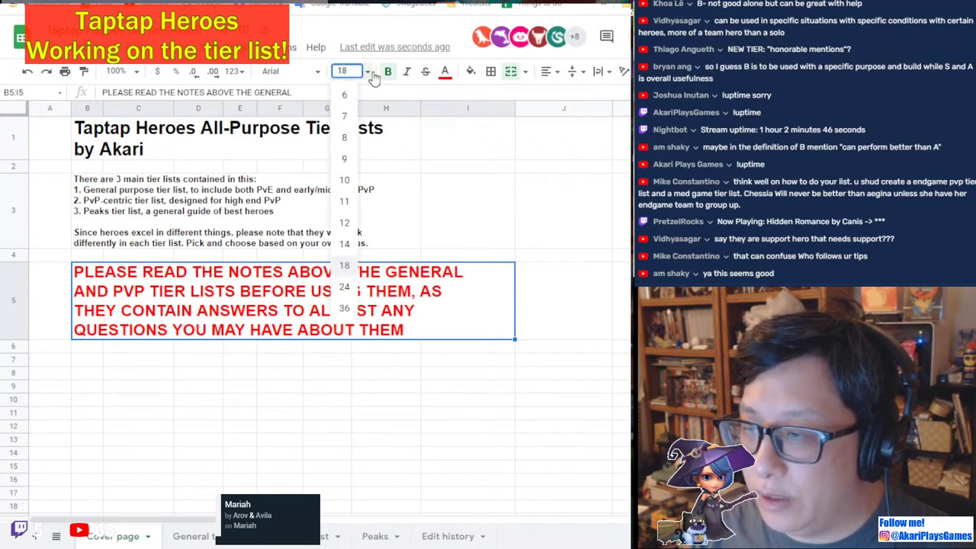
click(345, 288)
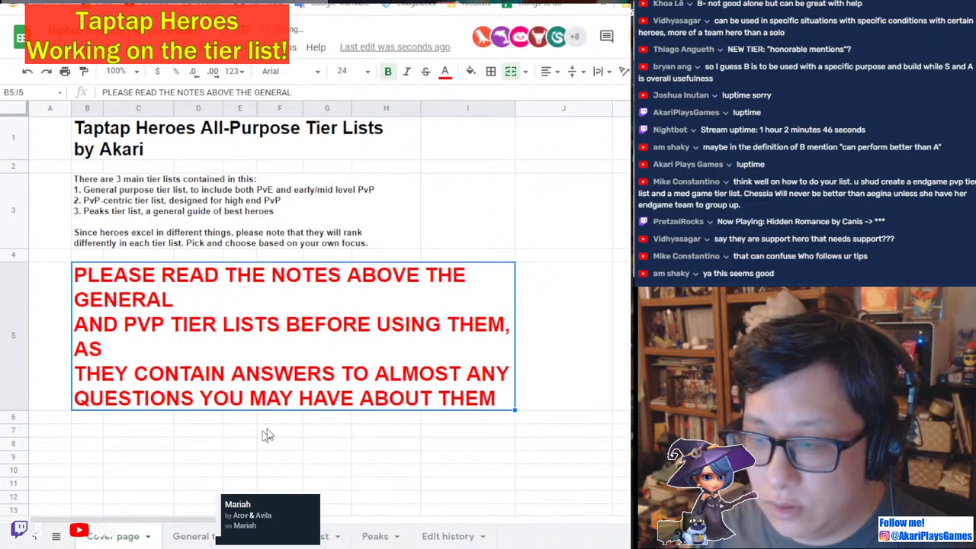
click(208, 420)
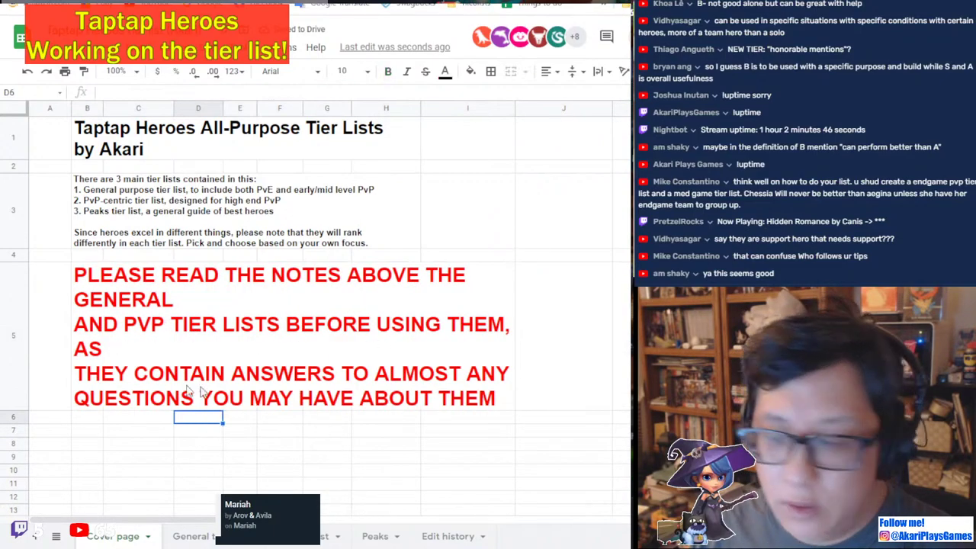
Remove the line break after "GENERAL" in the red notice so the sentence runs on to "AND PVP TIER LISTS".
click(174, 322)
key(Return)
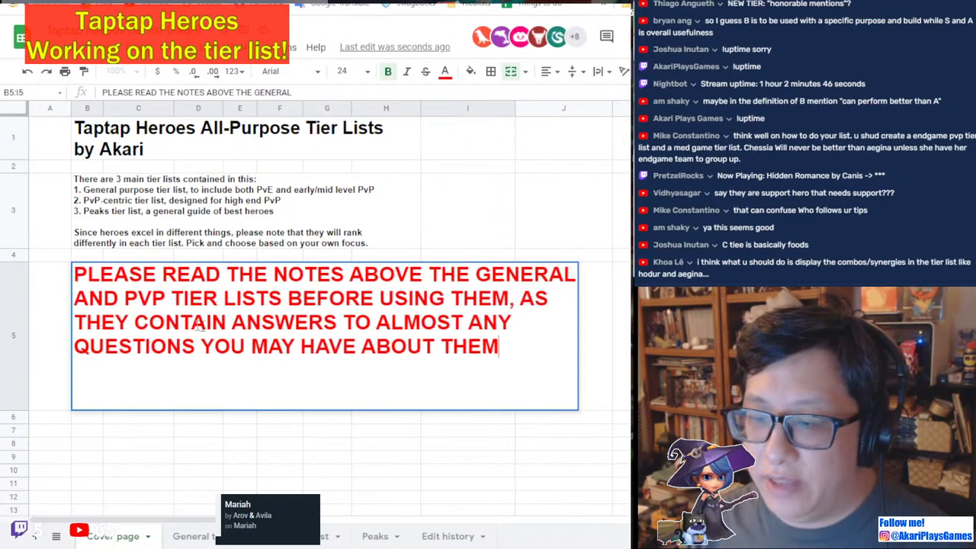
key(Tab)
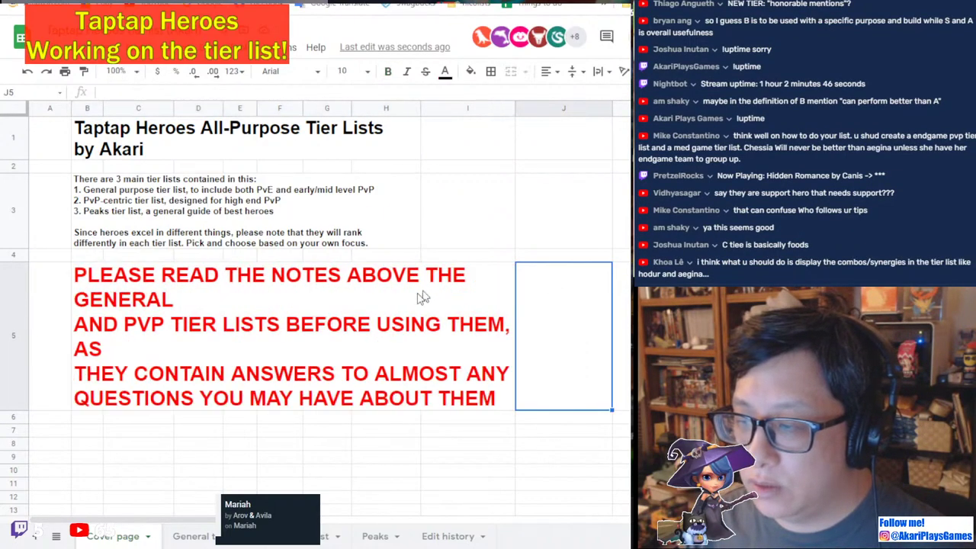
click(156, 306)
key(Return)
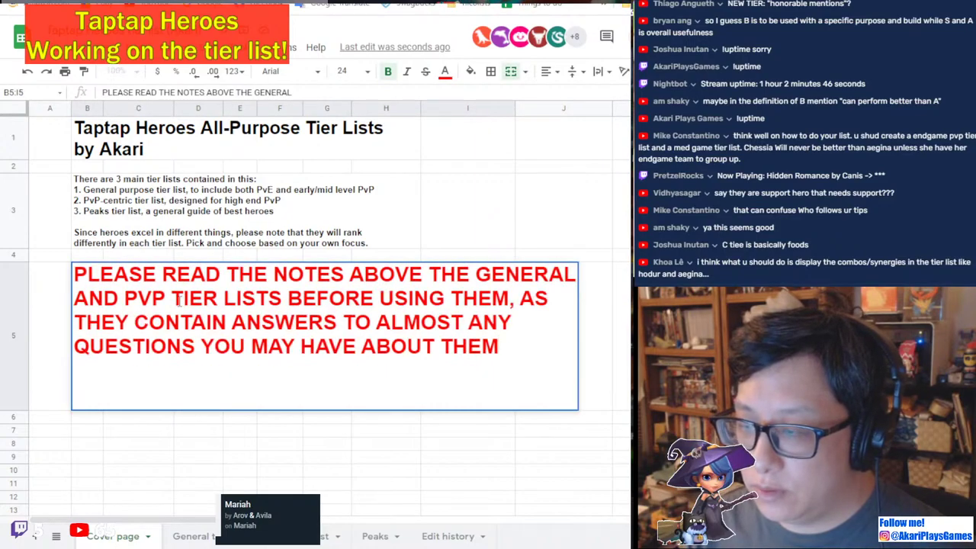
key(Up)
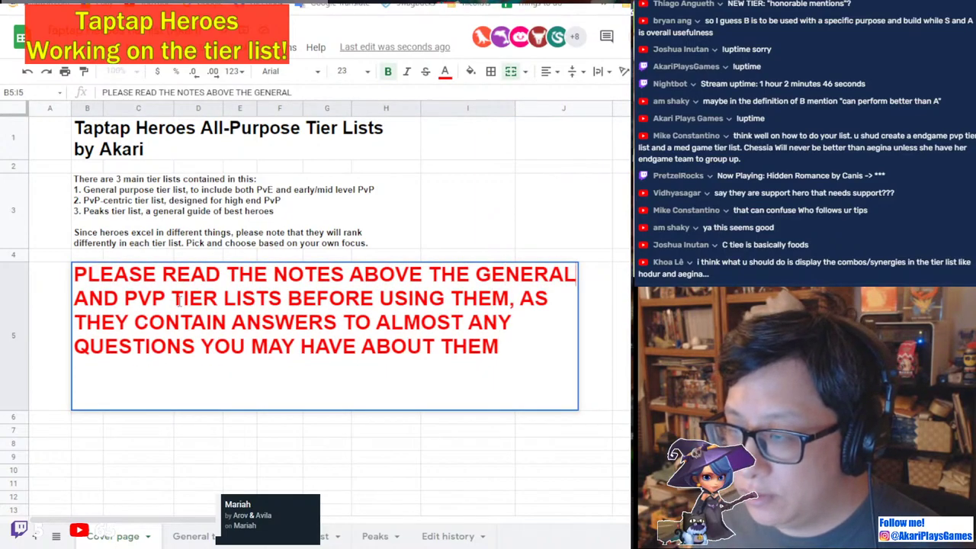
key(BackSpace)
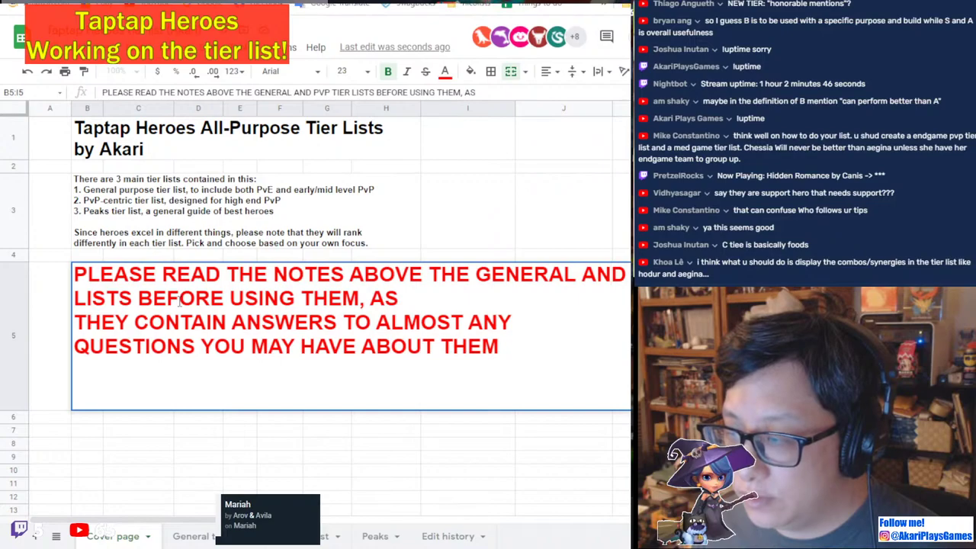
key(Return)
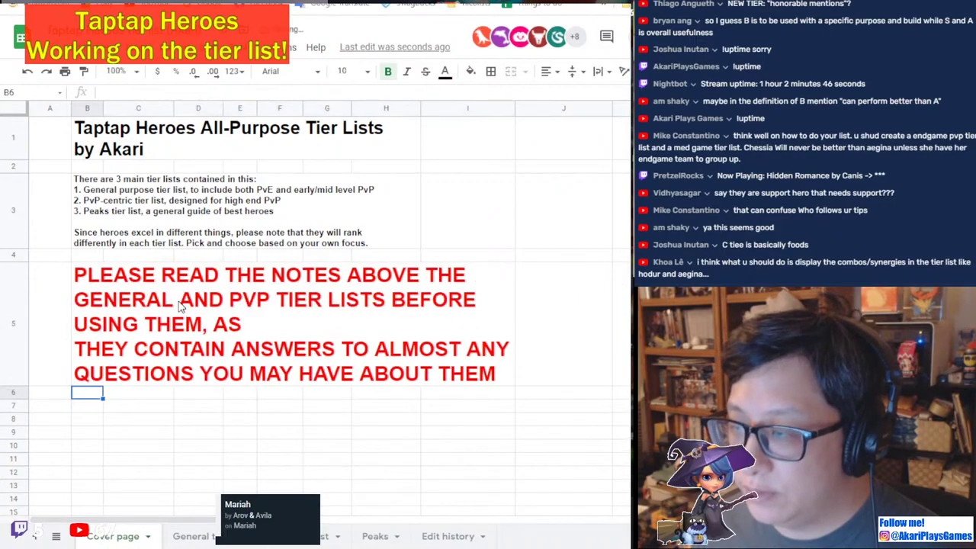
Remove the remaining line breaks after "AS" and "ANY" in the red notice so it wraps as one paragraph.
click(181, 305)
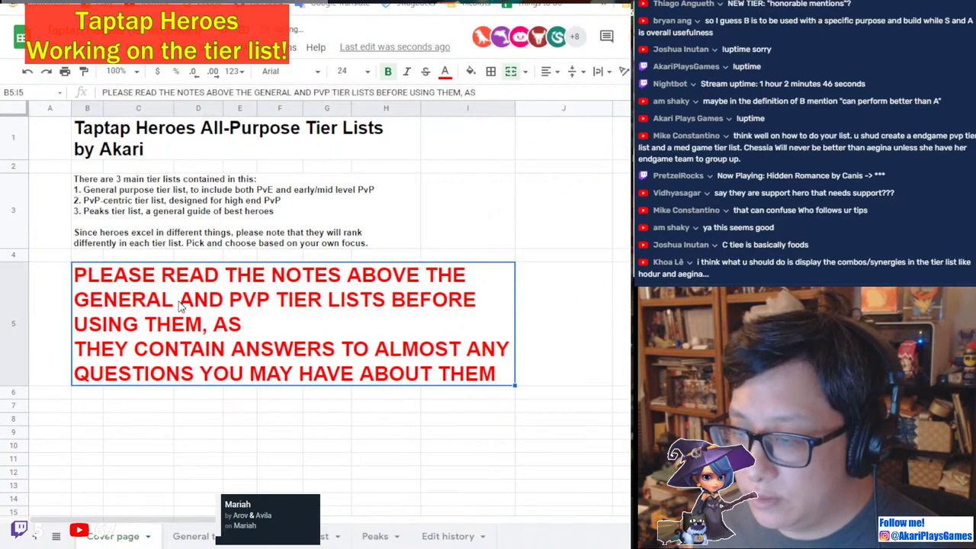
double_click(180, 306)
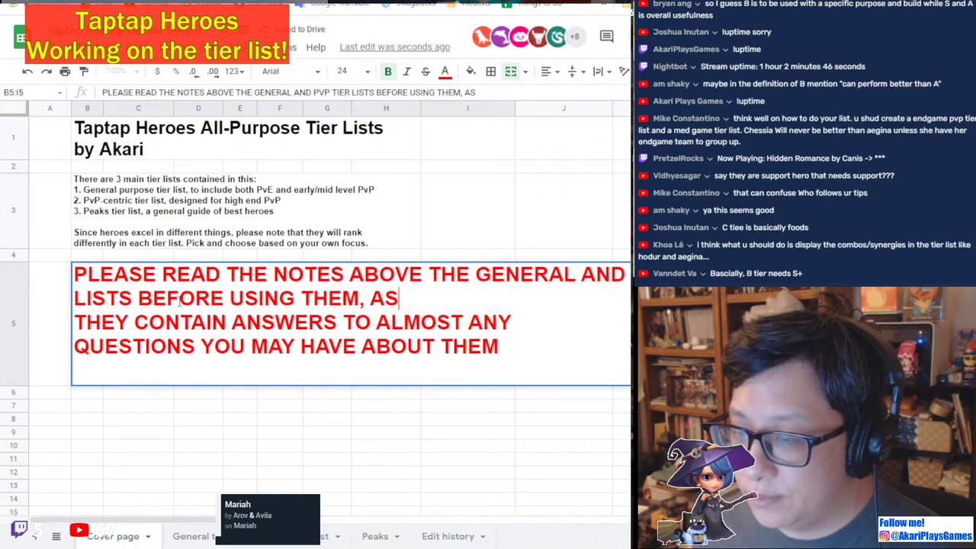
key(Delete)
key(Down)
key(Delete)
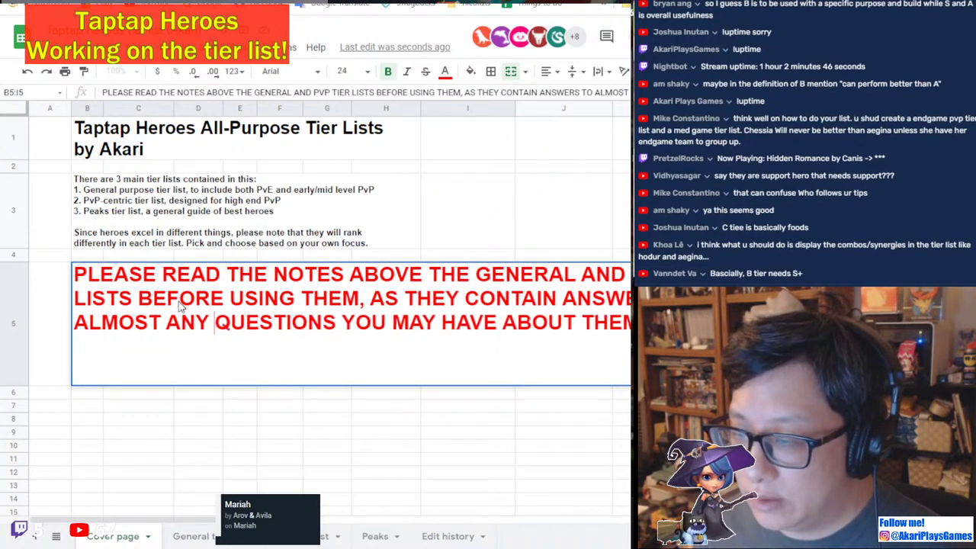
key(Return)
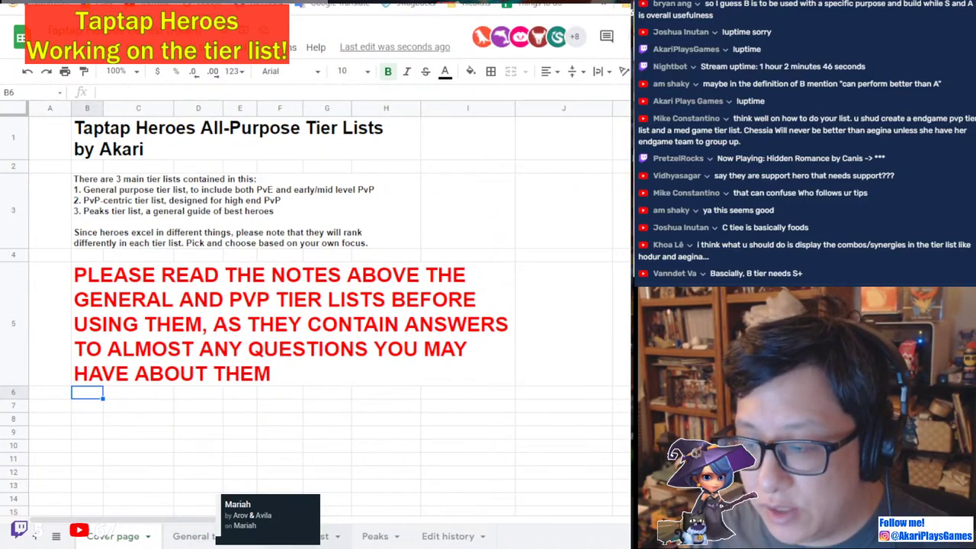
Return to the PvP tier list sheet and compare the placement of the S, A and B tier heroes.
click(327, 527)
scroll(259, 303, down, 5)
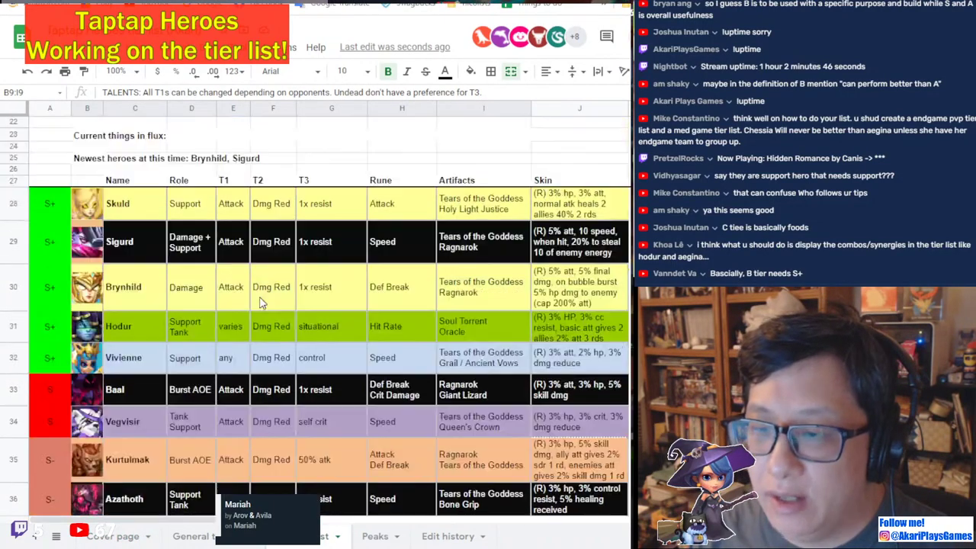
scroll(259, 303, down, 2)
scroll(312, 381, down, 3)
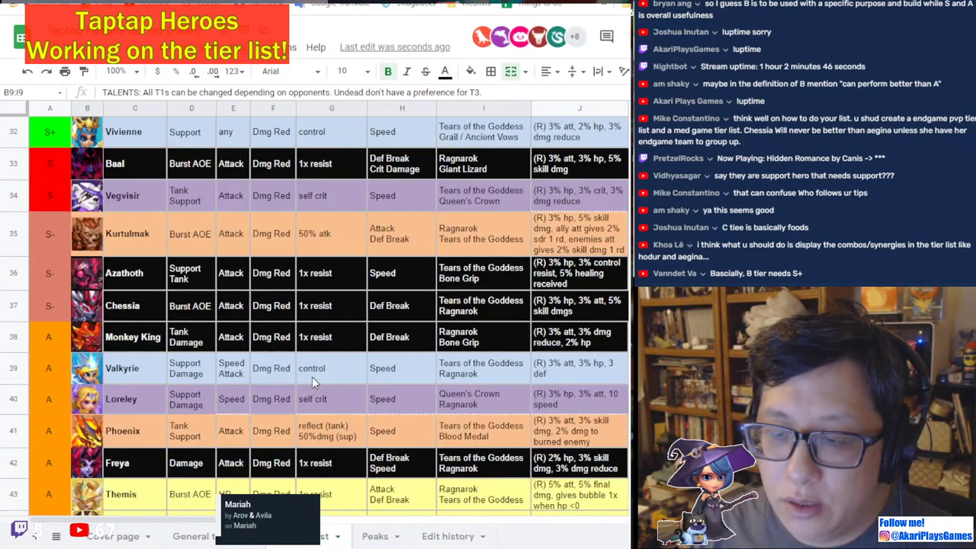
scroll(290, 385, down, 3)
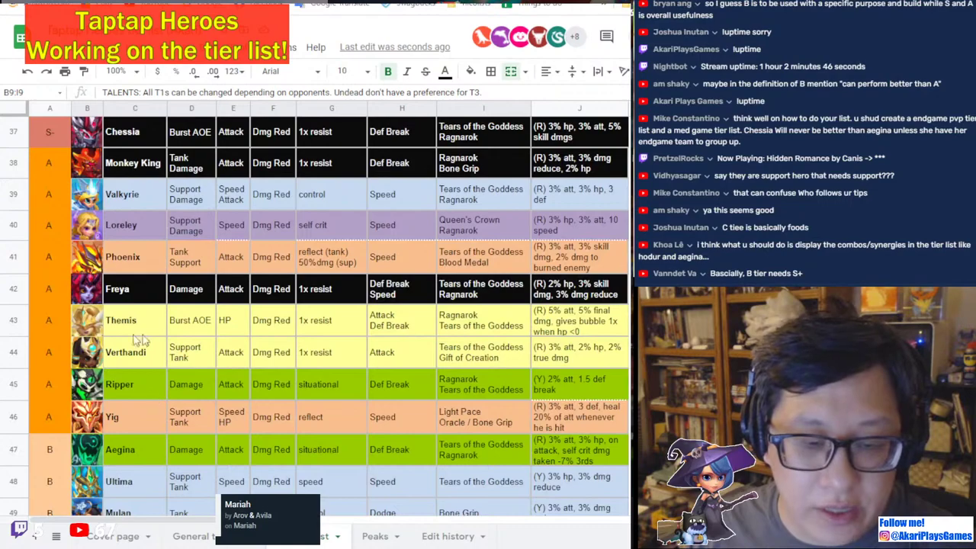
scroll(229, 428, down, 2)
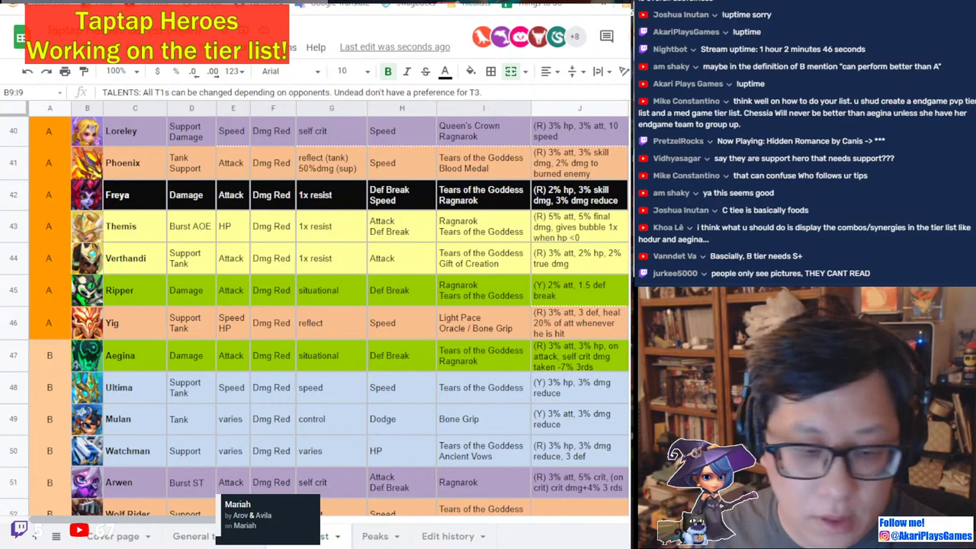
scroll(249, 417, up, 2)
scroll(249, 417, down, 2)
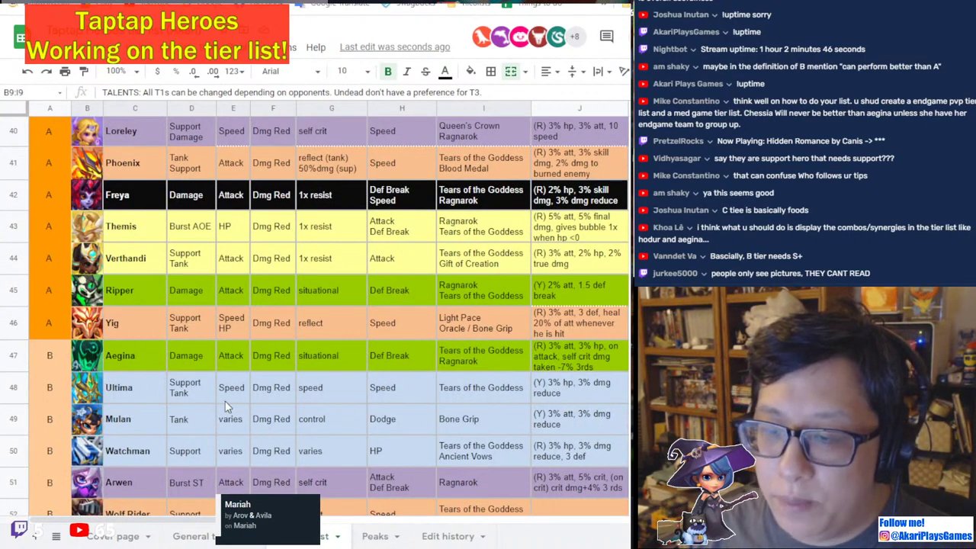
scroll(227, 404, up, 1)
scroll(227, 402, up, 3)
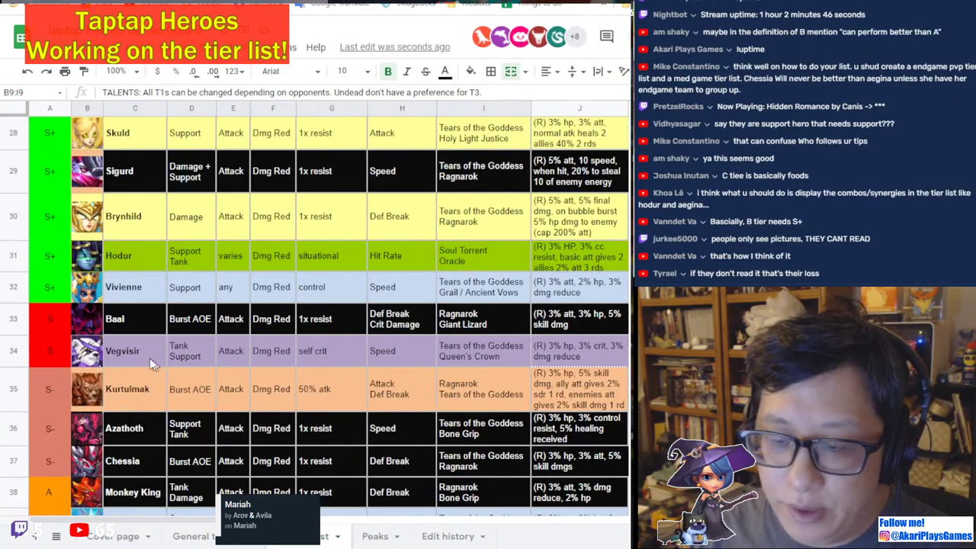
scroll(161, 353, down, 1)
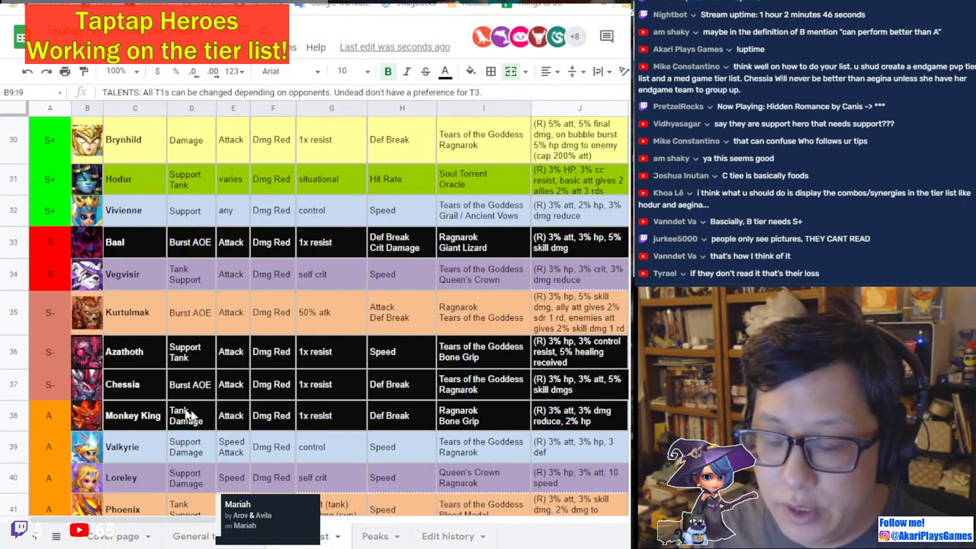
scroll(161, 358, down, 1)
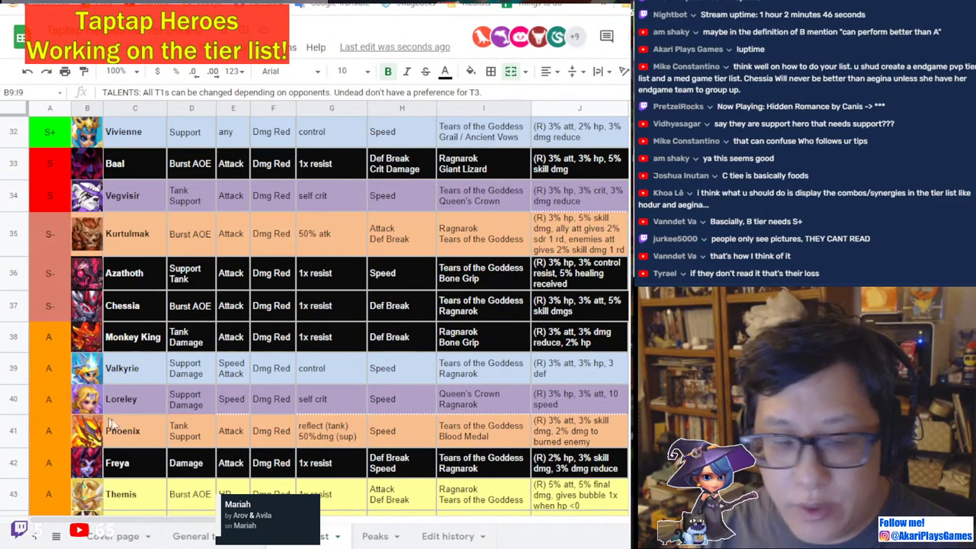
Review the A, B and C tier heroes and reread the tier descriptions in the notes above the hero table.
scroll(187, 370, down, 5)
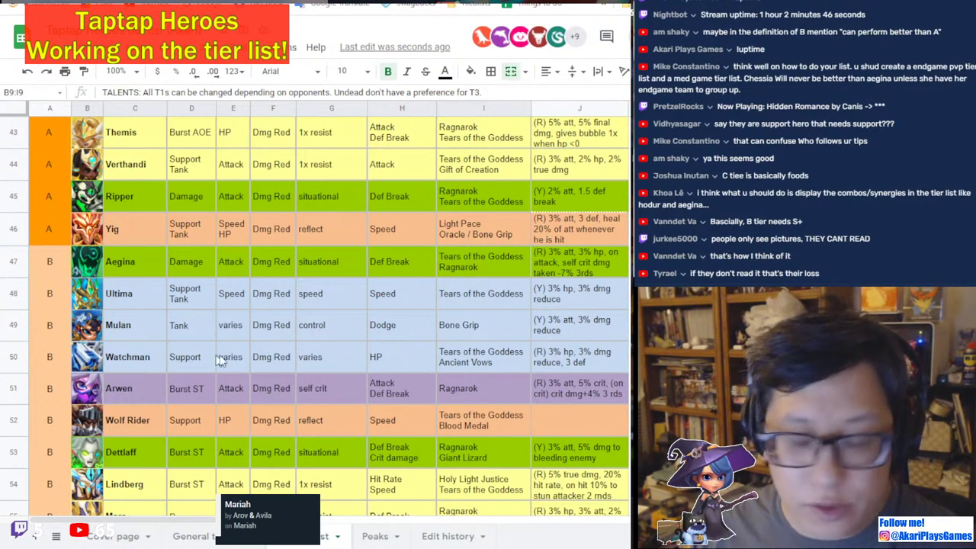
scroll(221, 360, down, 3)
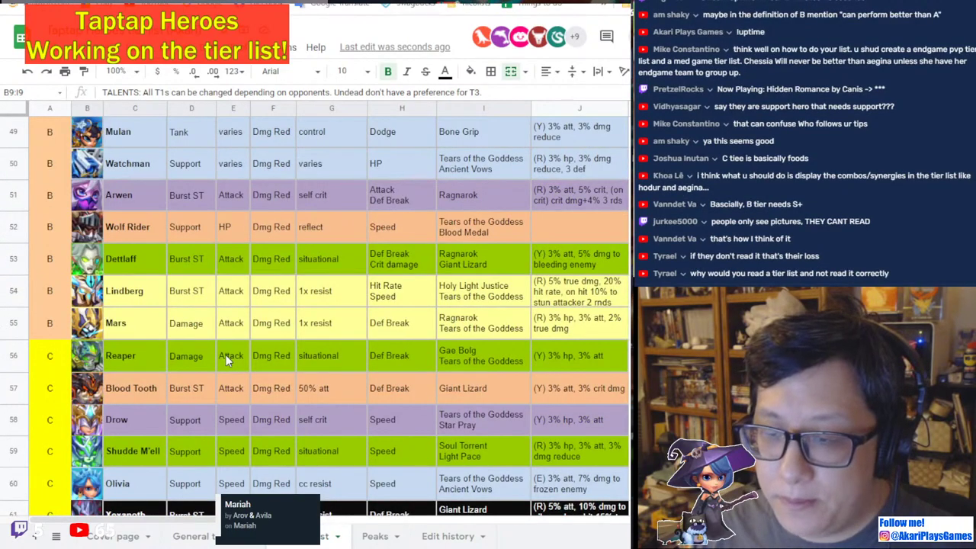
scroll(225, 360, up, 6)
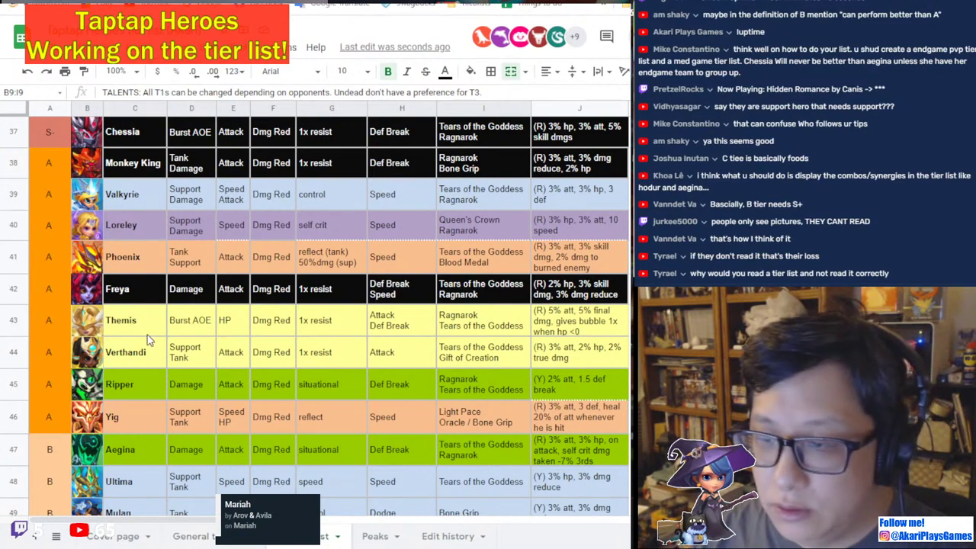
scroll(148, 335, up, 15)
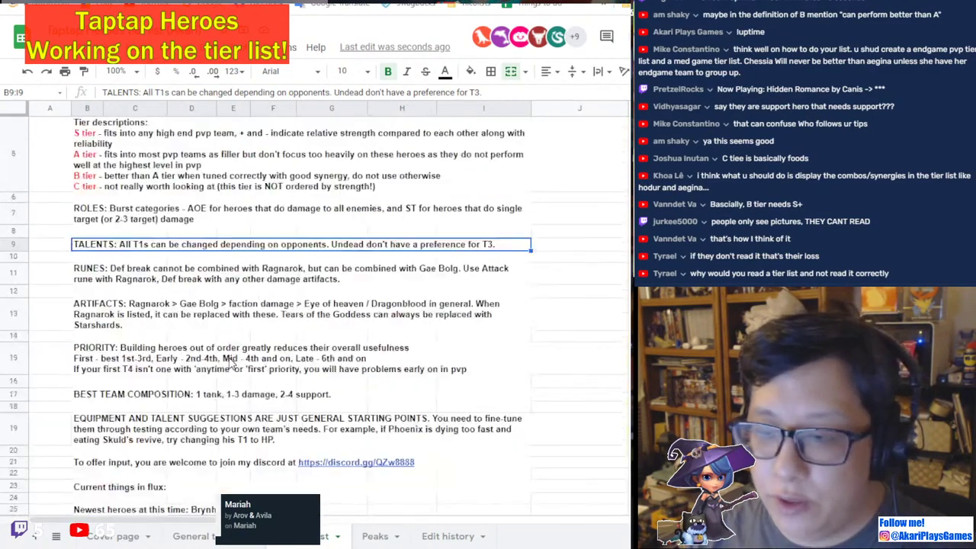
scroll(232, 364, up, 3)
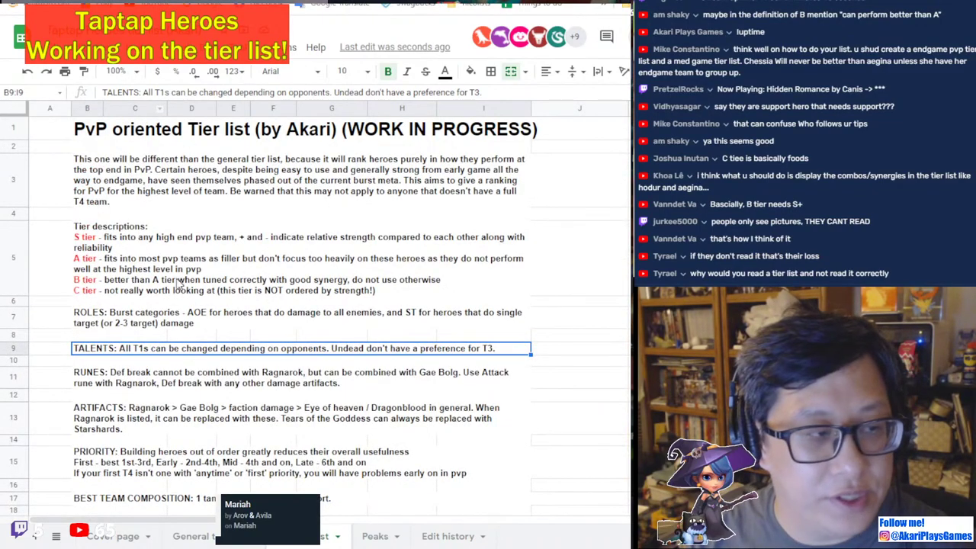
scroll(297, 347, down, 3)
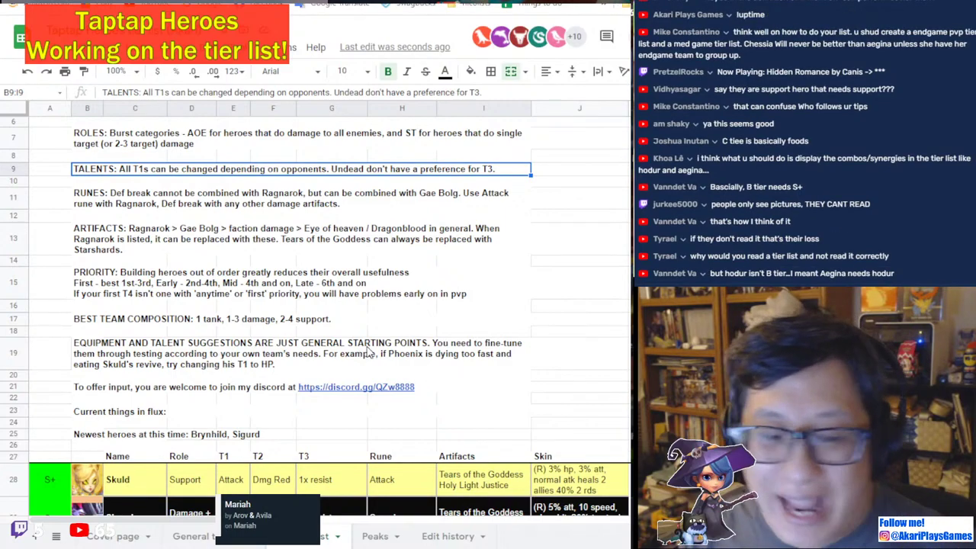
scroll(358, 354, down, 6)
click(485, 355)
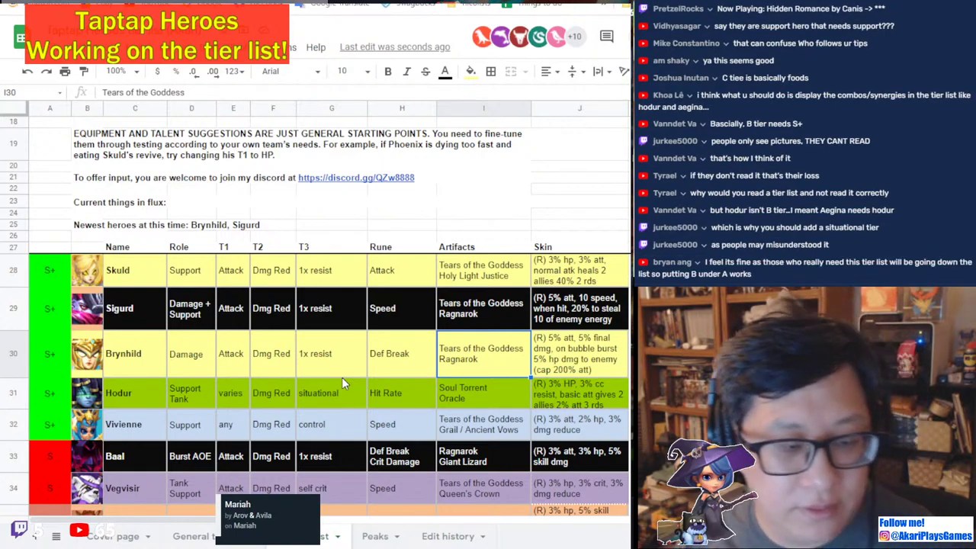
Compare the hero placements from S+ down to C tier, including the priority and comment columns.
scroll(386, 377, down, 3)
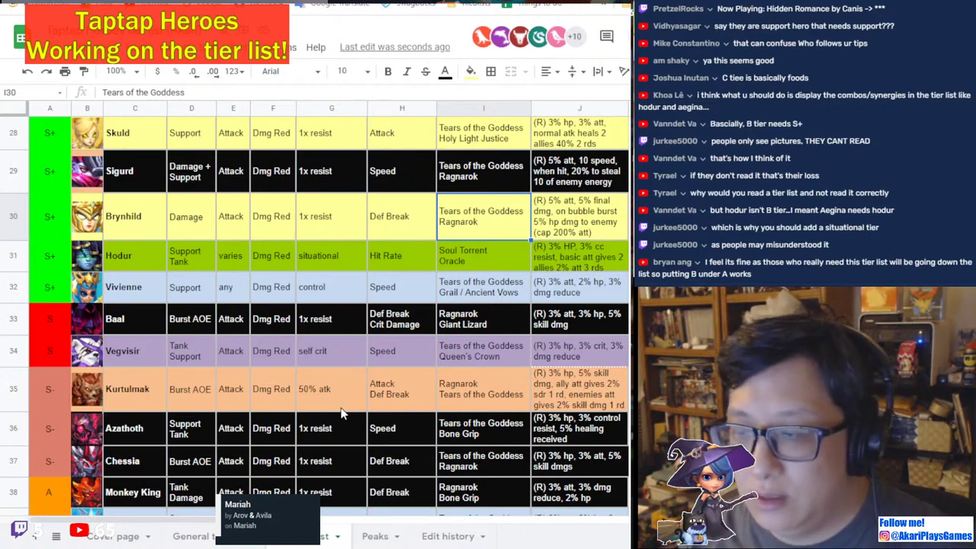
scroll(288, 392, up, 2)
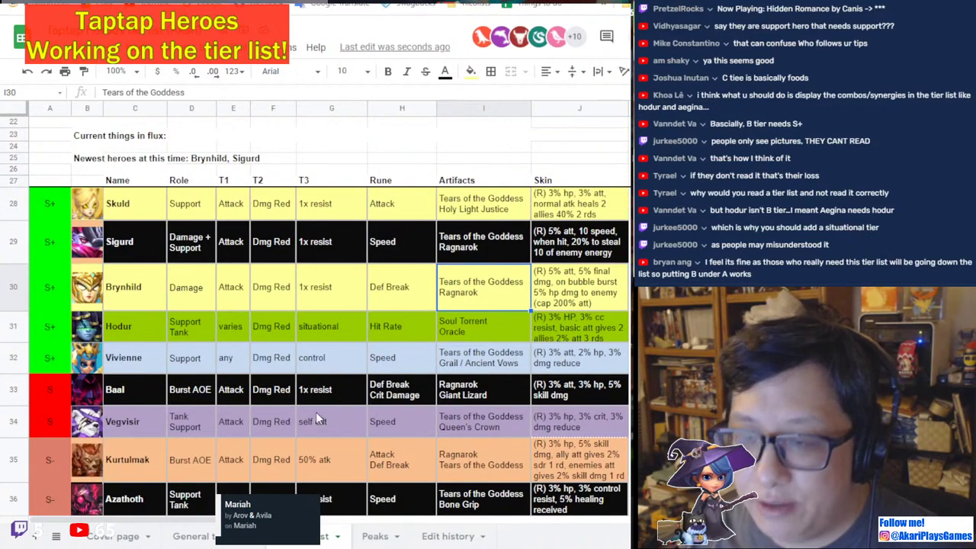
scroll(259, 416, up, 5)
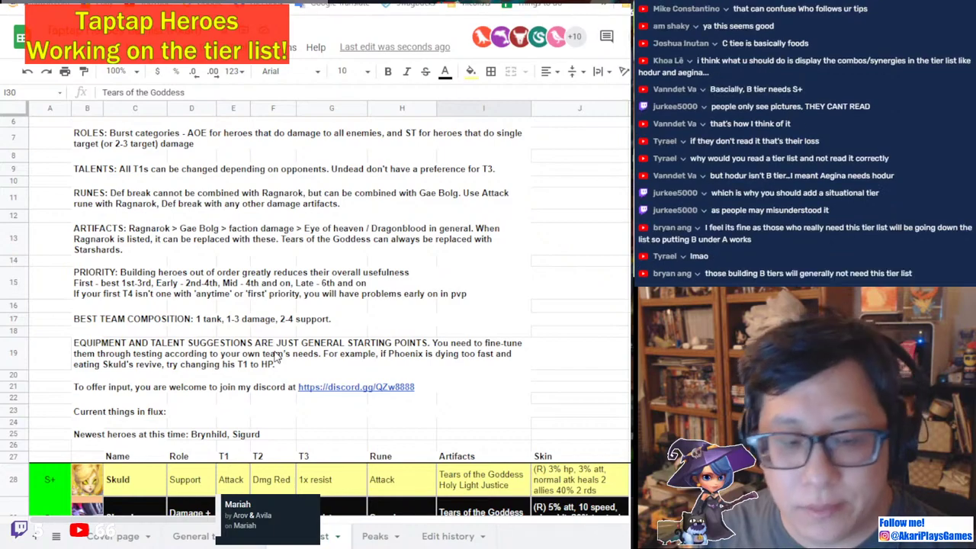
scroll(277, 358, down, 3)
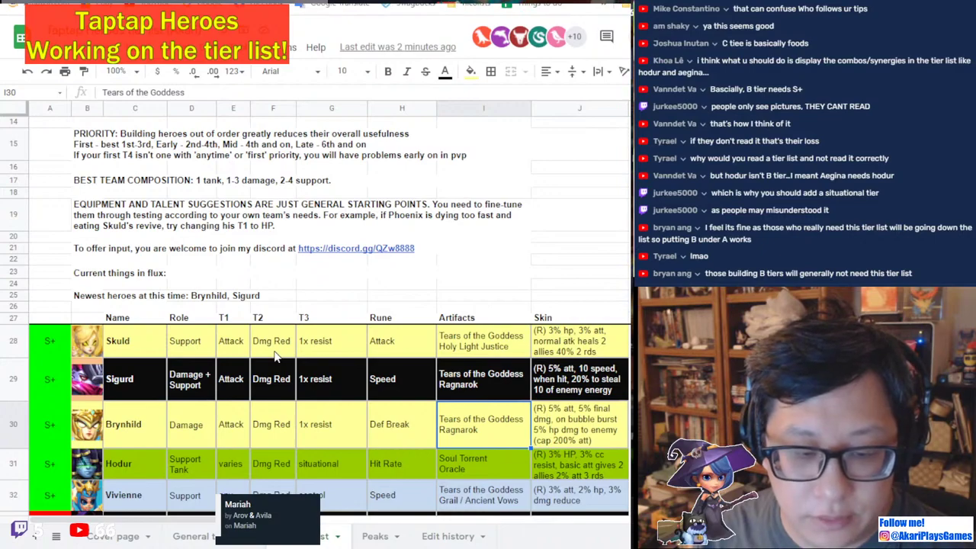
scroll(277, 358, down, 5)
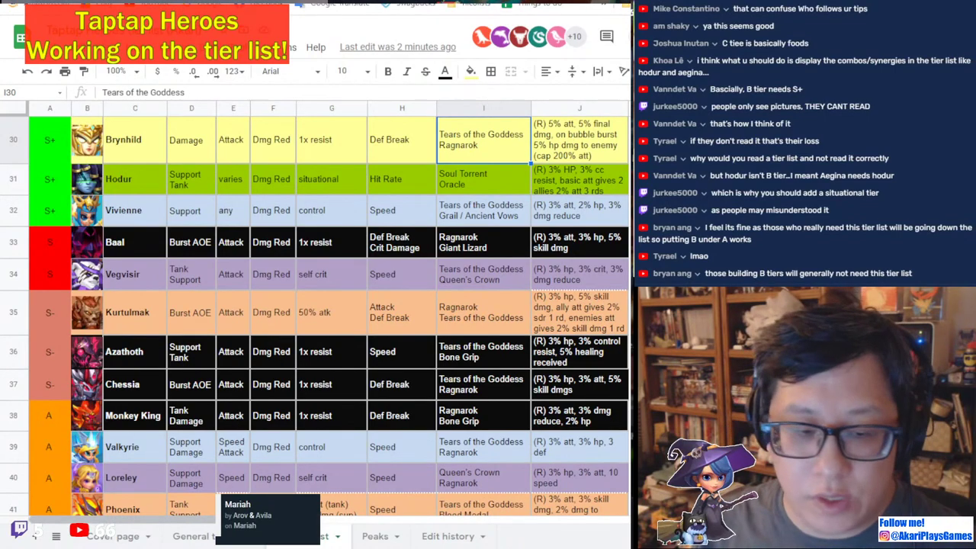
scroll(315, 313, right, 5)
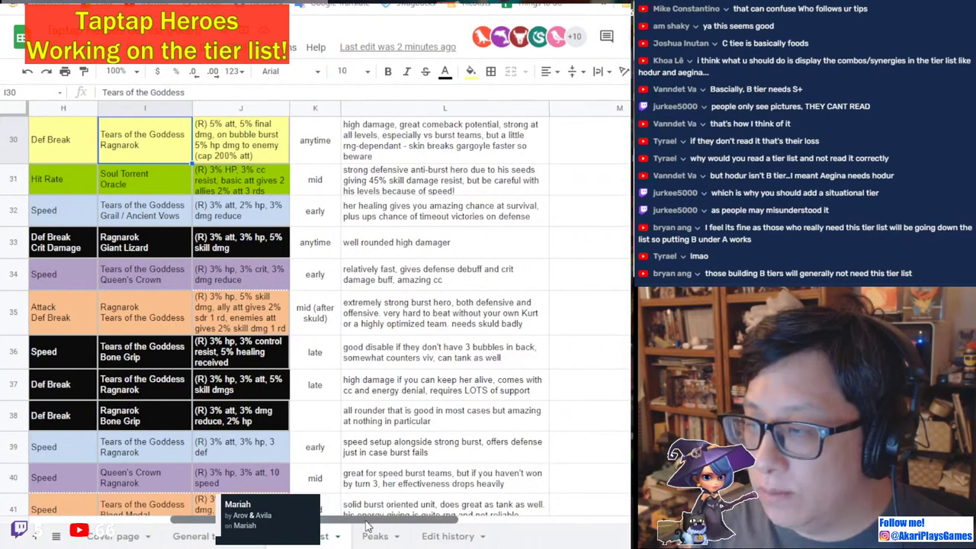
scroll(315, 313, left, 2)
scroll(297, 425, left, 4)
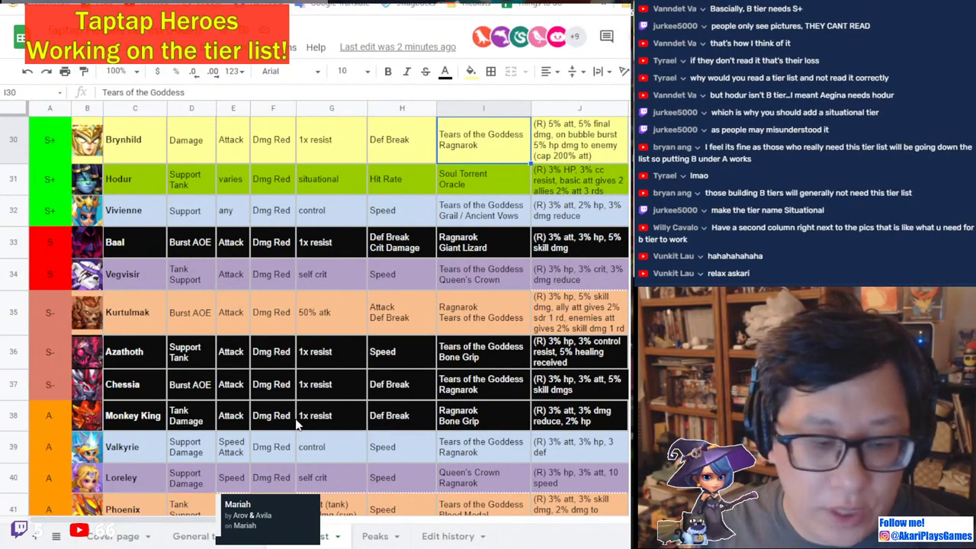
scroll(298, 425, down, 5)
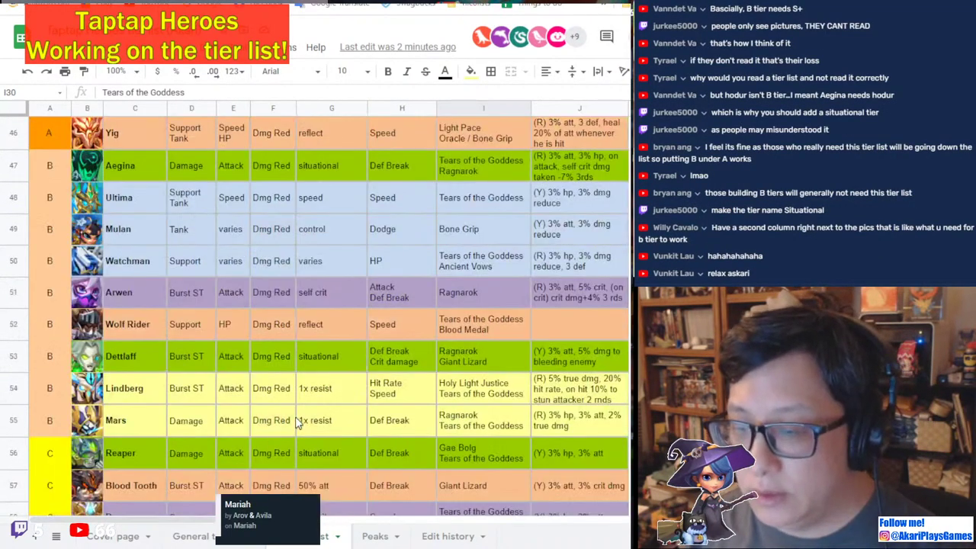
scroll(214, 431, up, 1)
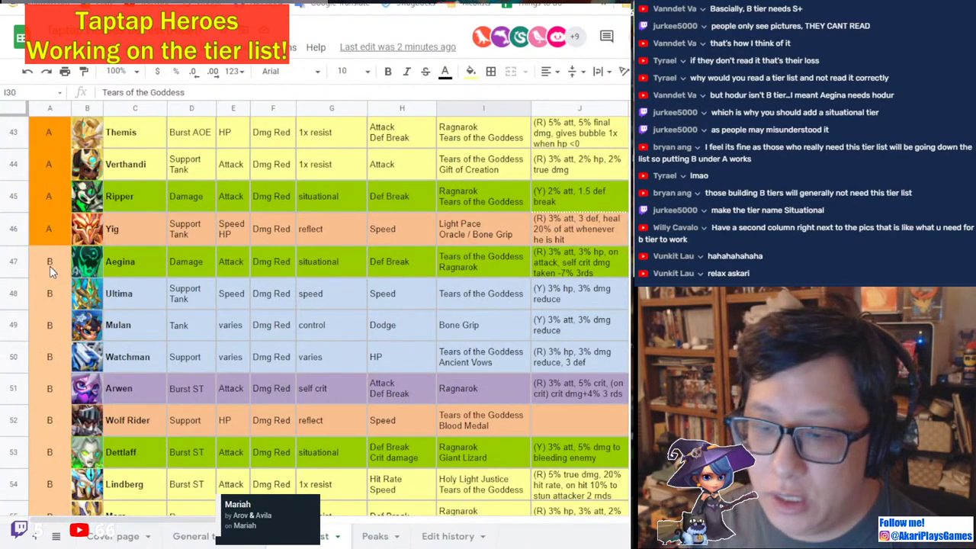
Replace the B tier label with SIT for all heroes from Aegina through Mars (A47:A55).
click(50, 267)
text(SIT)
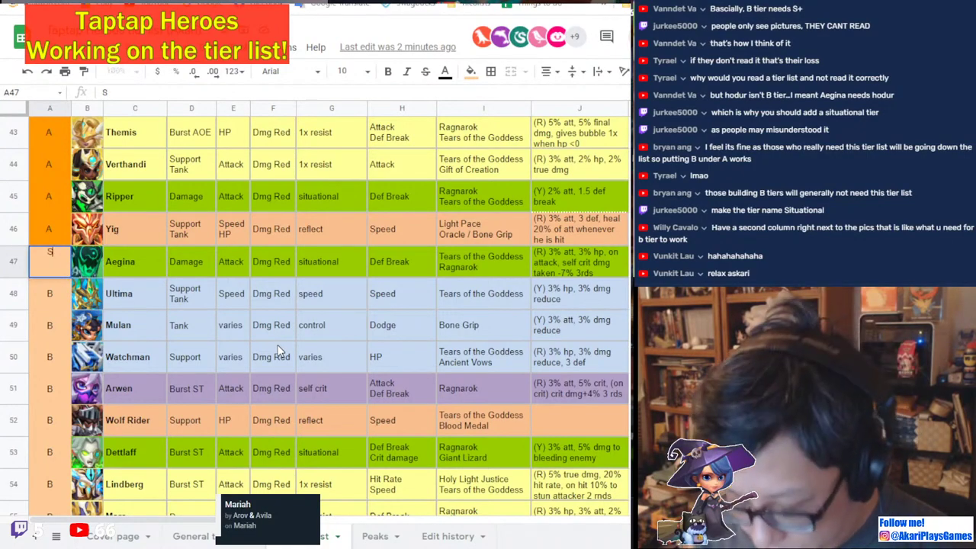
key(Return)
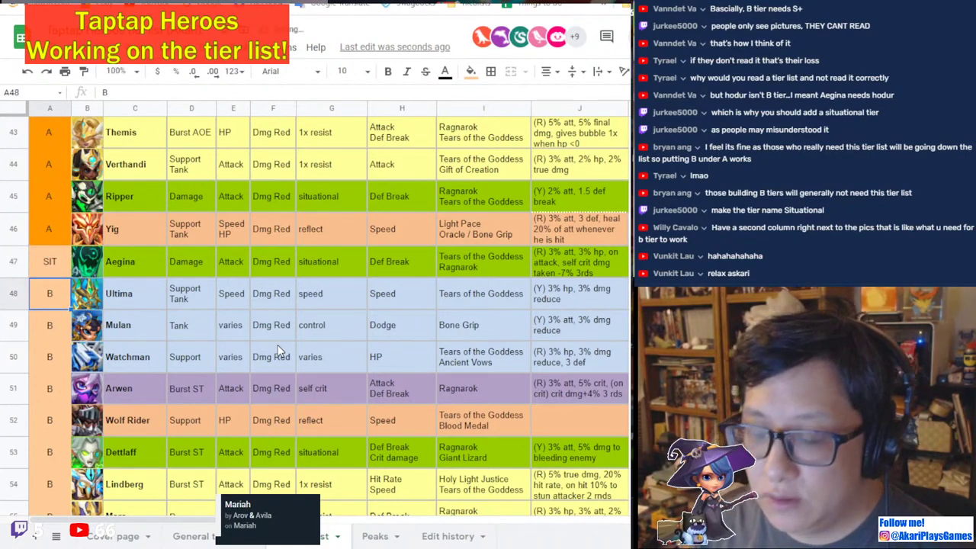
click(52, 263)
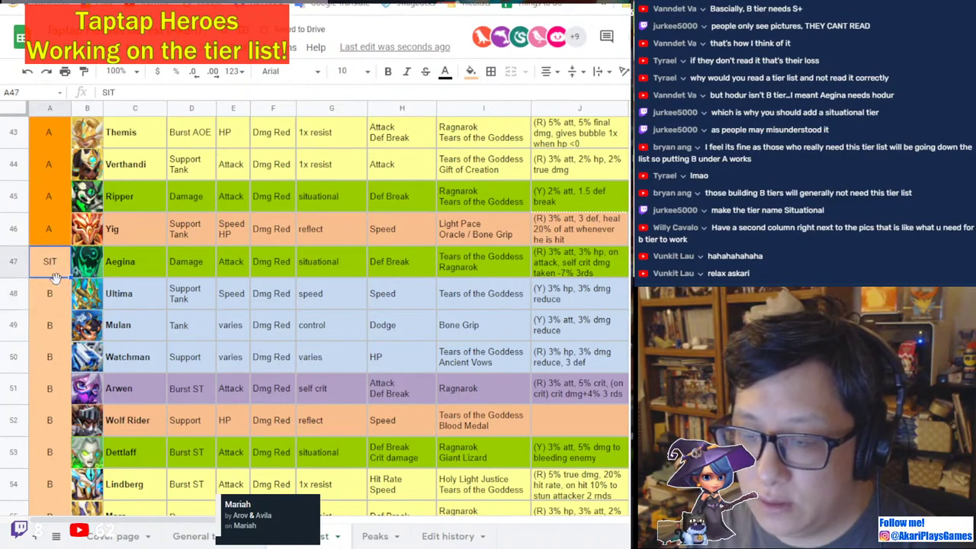
scroll(58, 312, down, 2)
shift+click(59, 321)
key(ctrl+d)
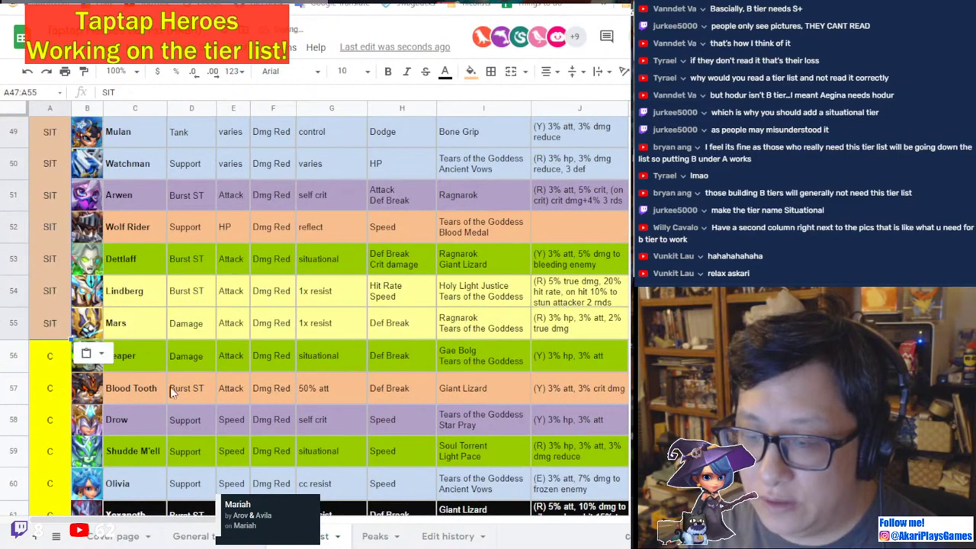
scroll(59, 320, up, 2)
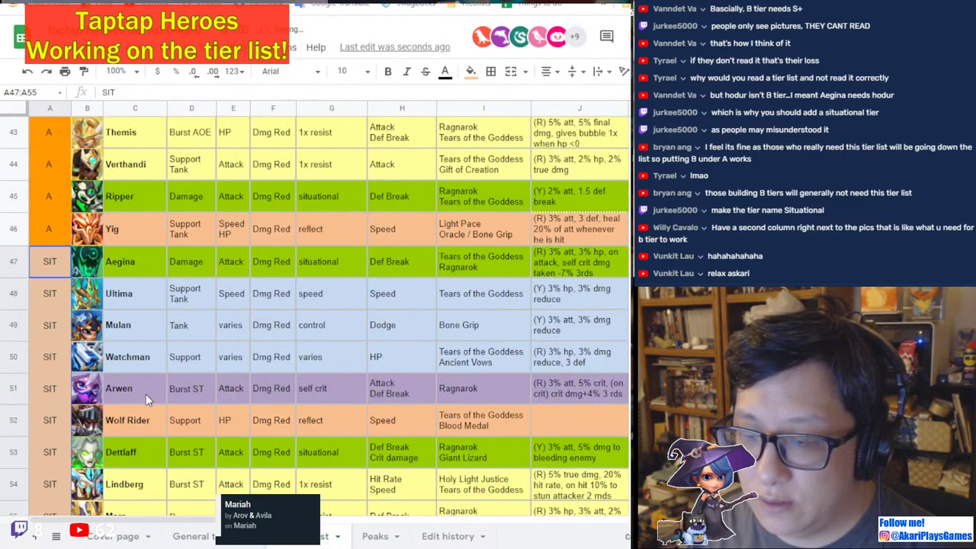
Change Aegina's tier label in A47 to SITUATIONAL and widen column A to fit the word.
double_click(55, 264)
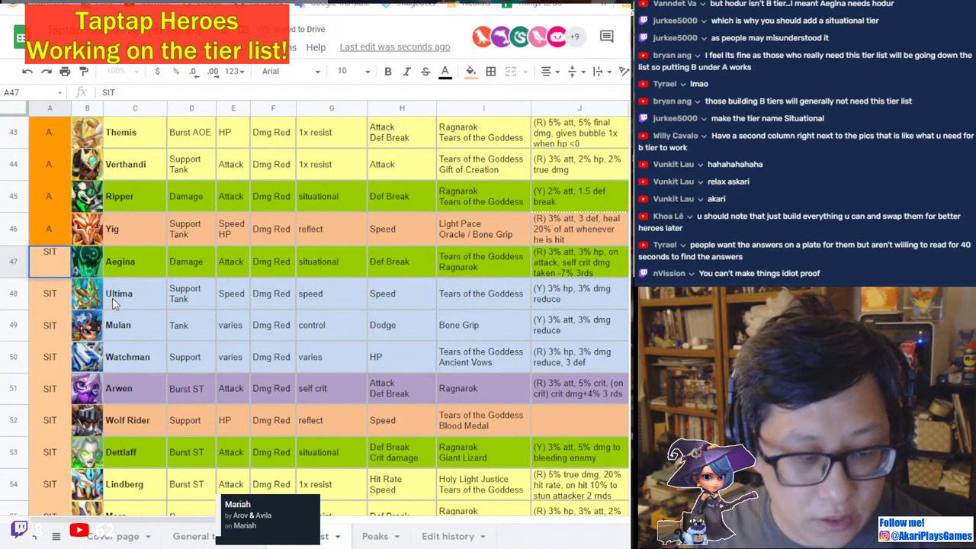
text(UATIONAL)
key(Return)
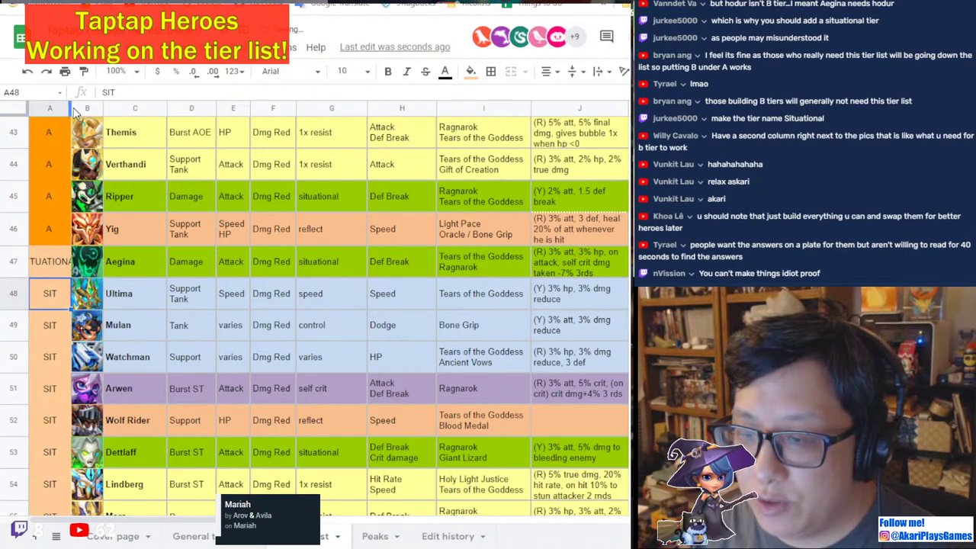
double_click(50, 264)
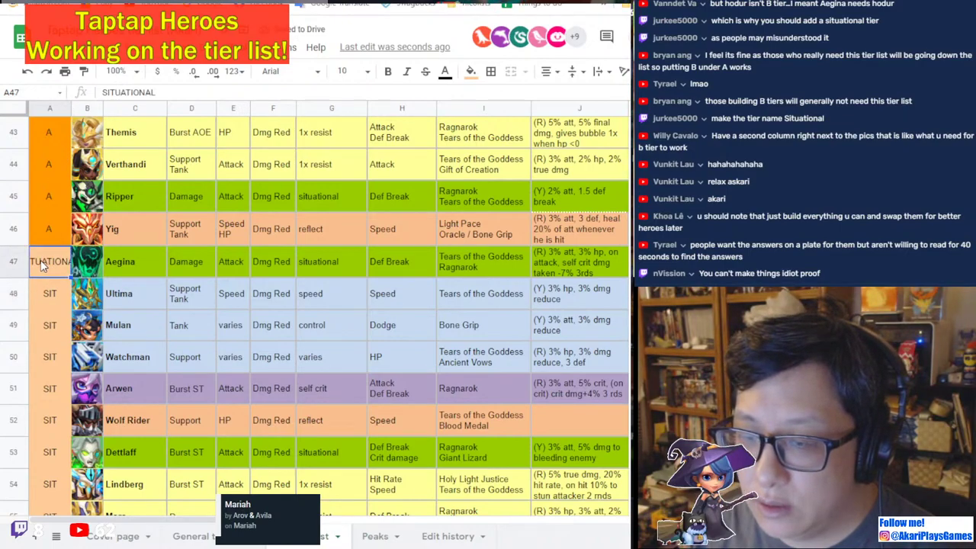
double_click(58, 250)
key(ctrl+c)
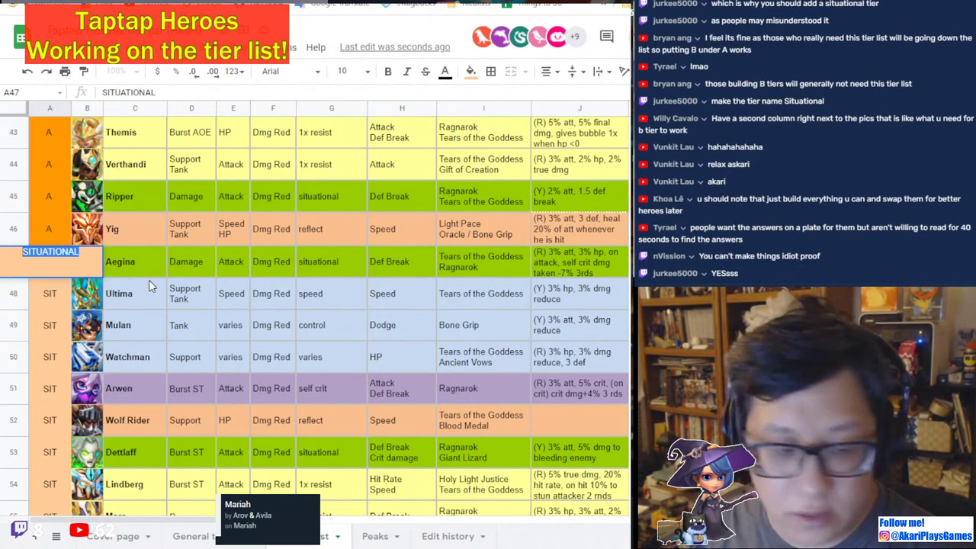
click(78, 108)
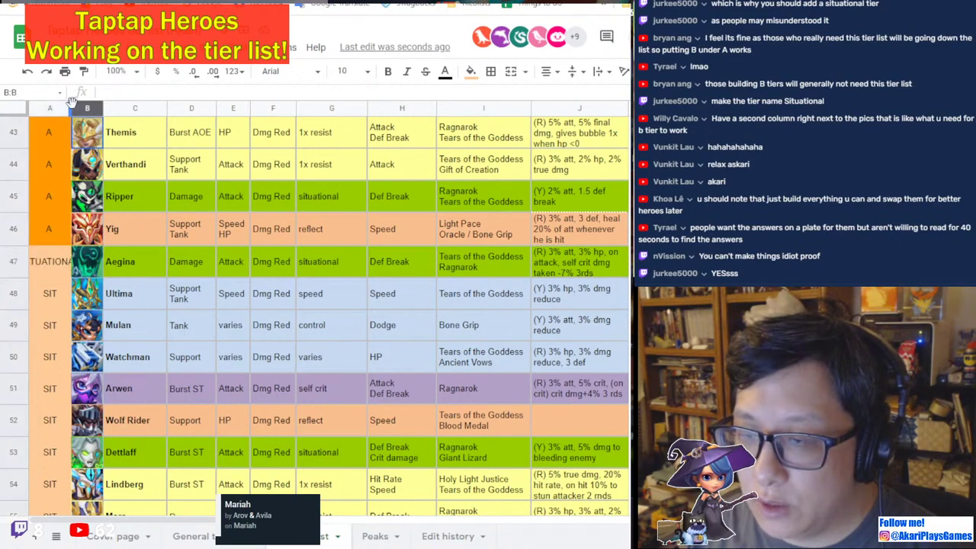
double_click(70, 109)
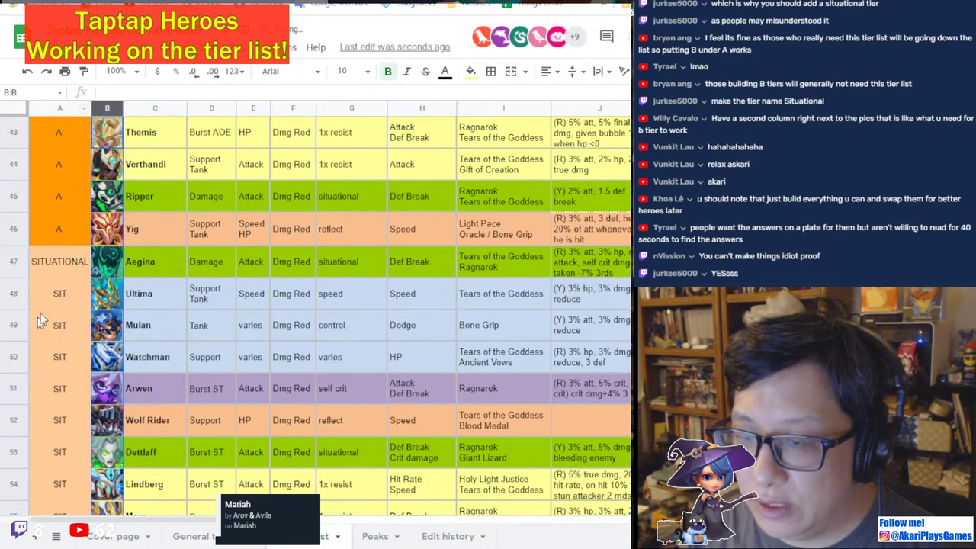
Copy Aegina's SITUATIONAL label to the tier cells of Ultima through Mars (A48:A55).
click(67, 261)
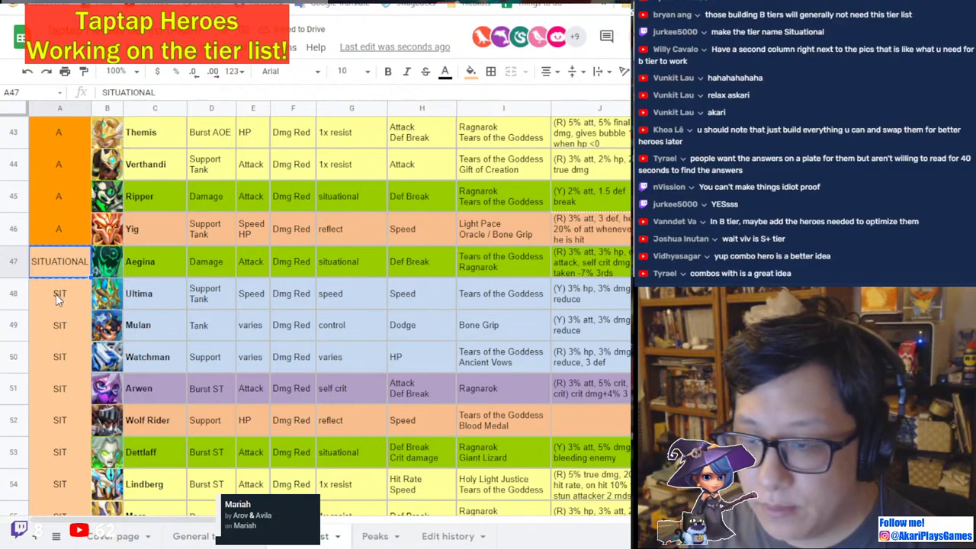
click(56, 293)
scroll(86, 339, down, 3)
shift+click(76, 335)
key(ctrl+v)
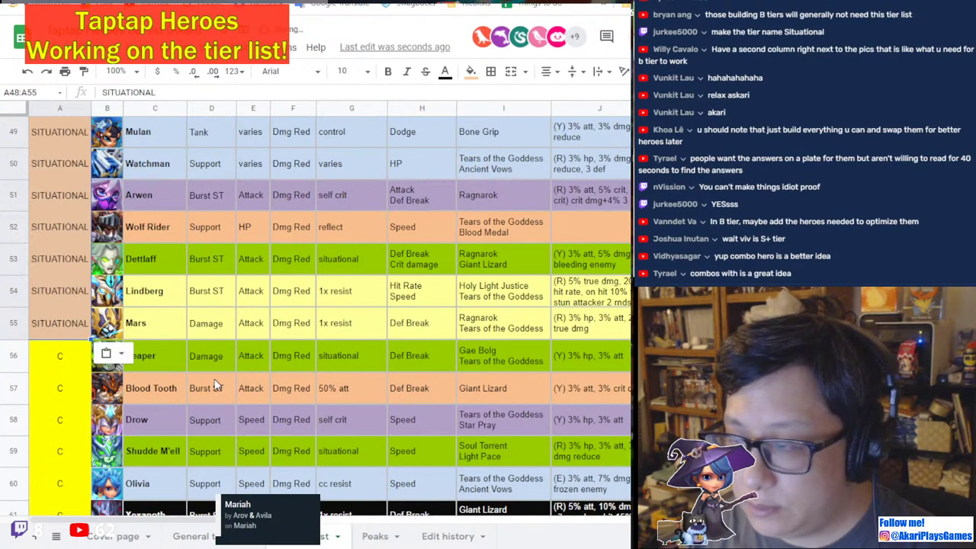
Review the SITUATIONAL heroes against the neighbouring A and C tiers, including the placement of Mars.
scroll(216, 385, up, 1)
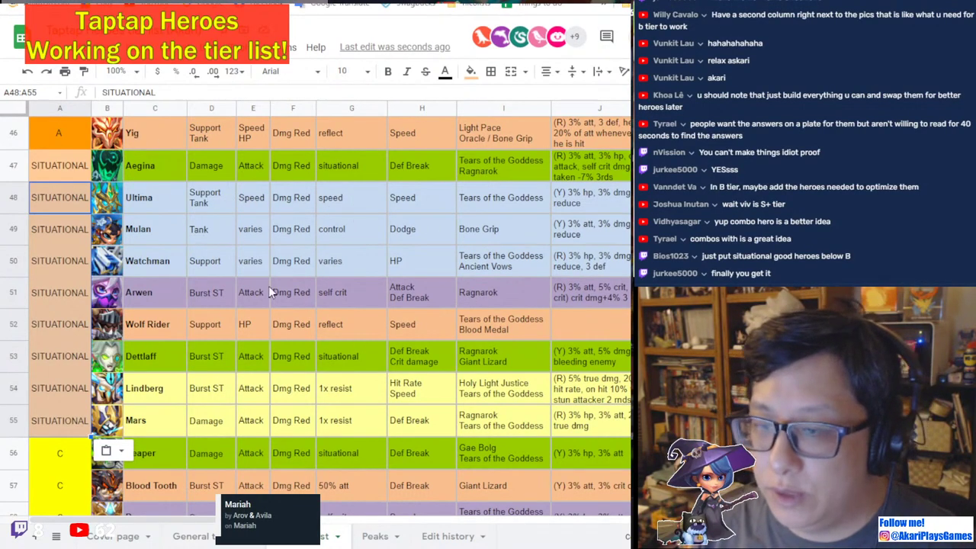
scroll(193, 239, down, 1)
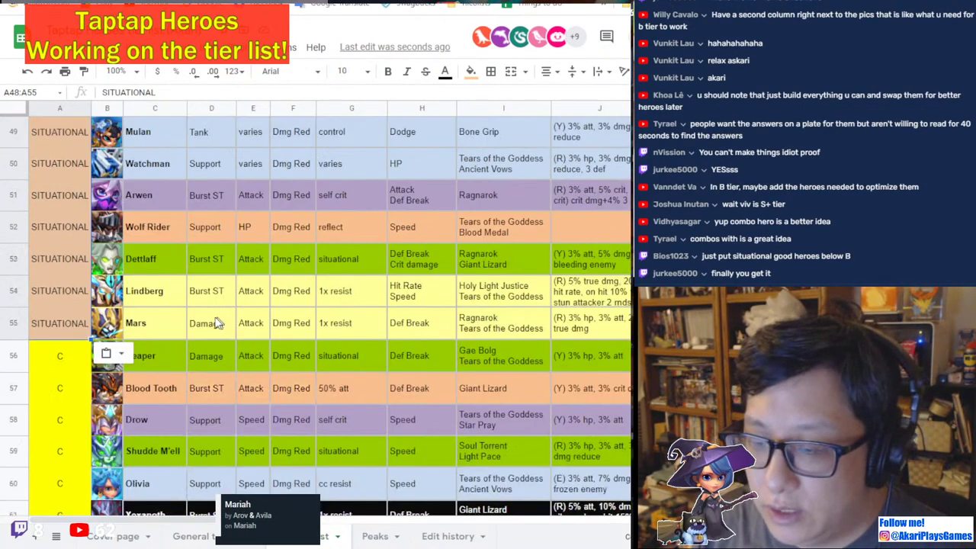
click(156, 385)
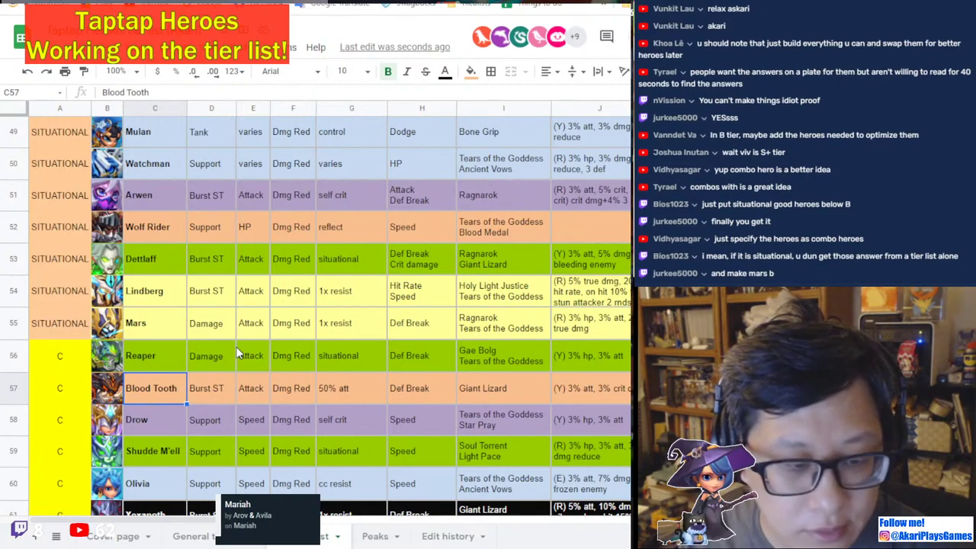
click(67, 328)
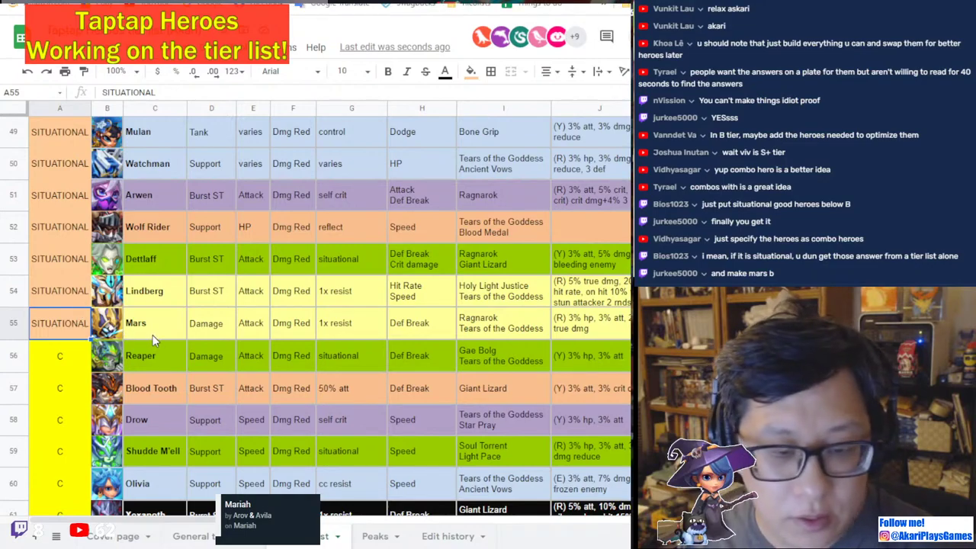
scroll(414, 391, up, 3)
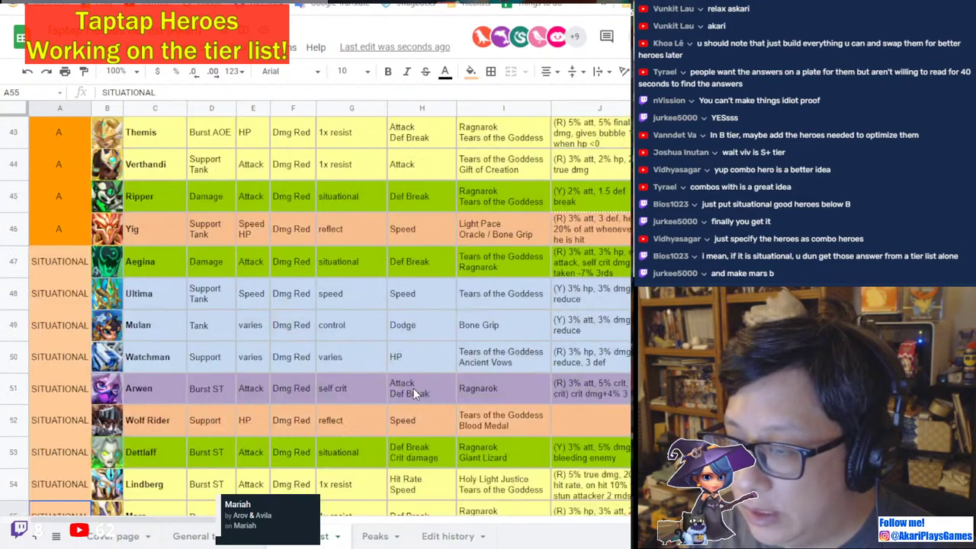
scroll(413, 391, down, 2)
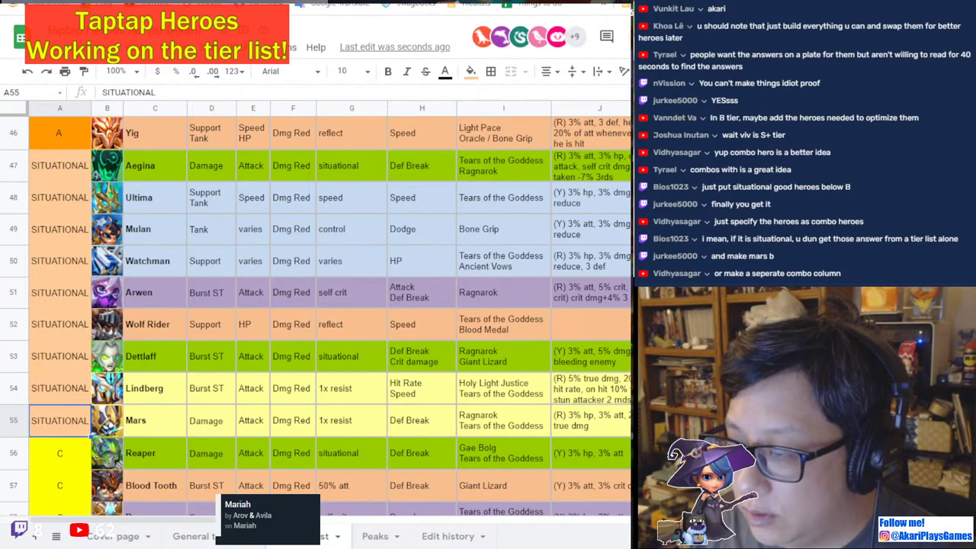
Copy Reaper's C tier cell with its yellow fill onto Mars's tier cell (A55).
mouse_move(292, 522)
mouse_down()
mouse_move(381, 522)
mouse_move(298, 522)
mouse_up()
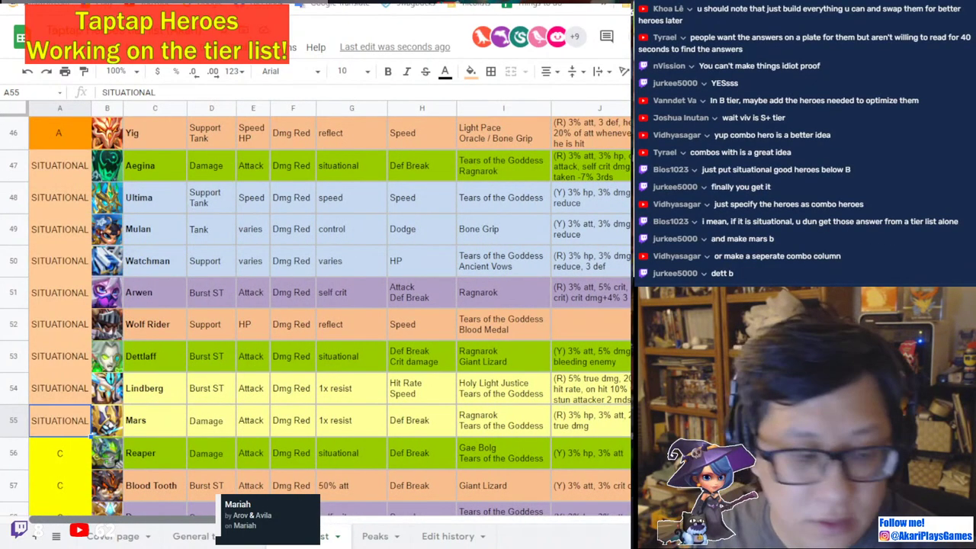
click(67, 360)
scroll(238, 391, up, 4)
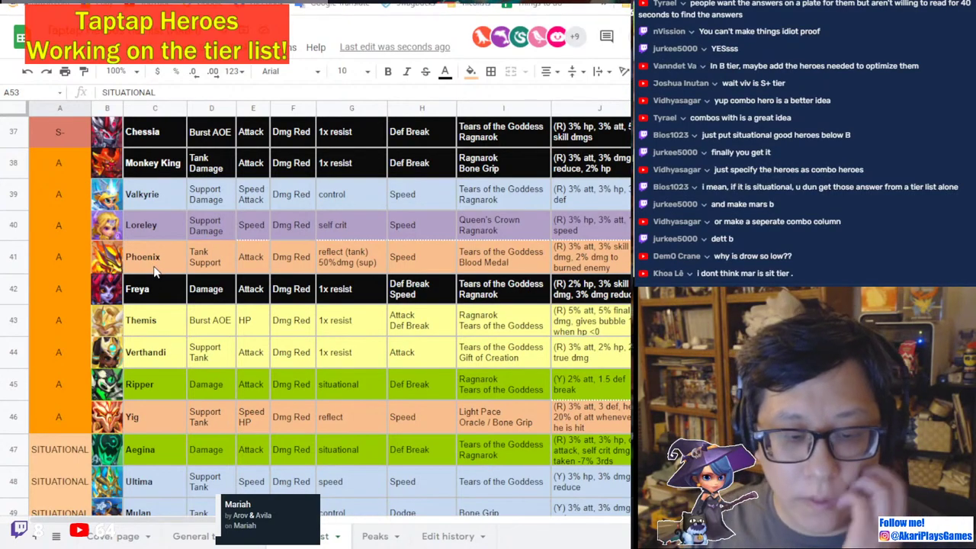
scroll(228, 356, down, 4)
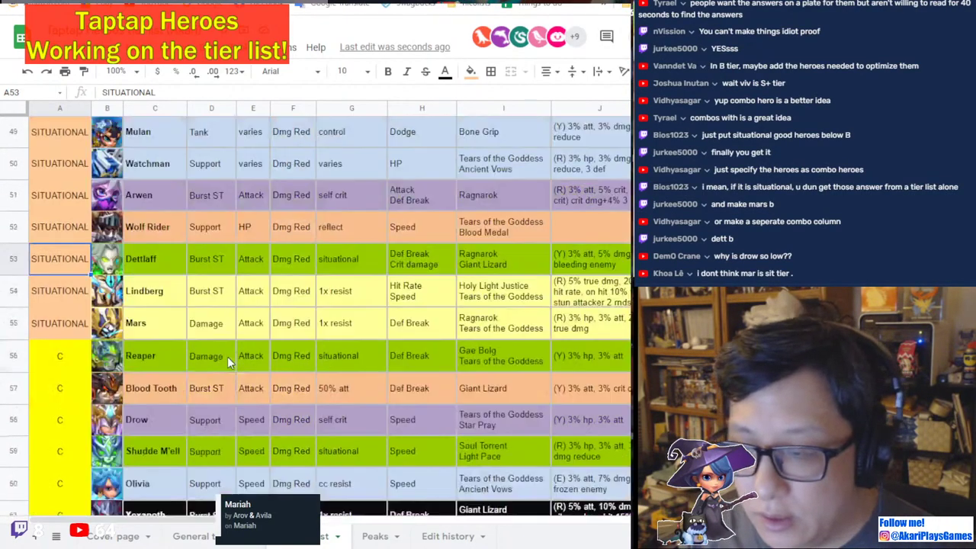
click(60, 361)
key(ctrl+c)
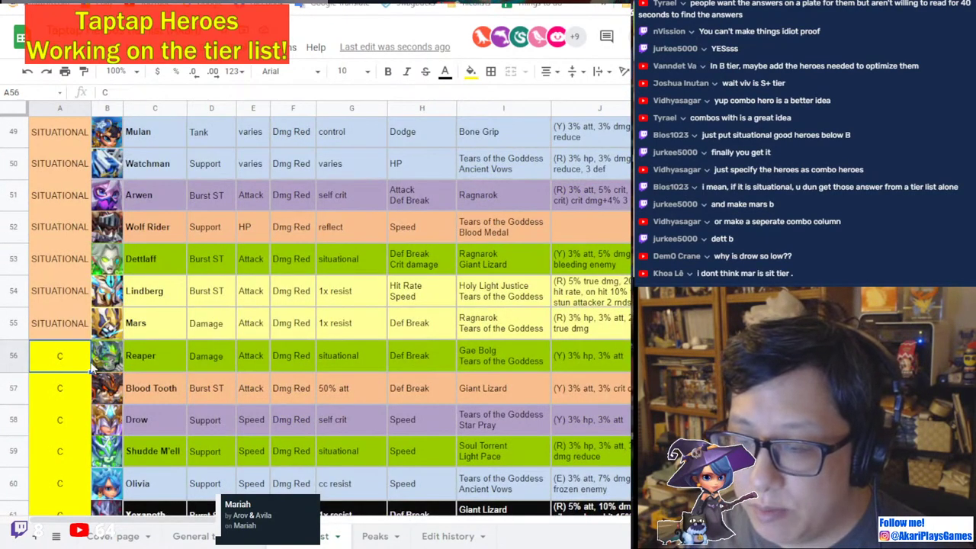
key(Up)
key(ctrl+v)
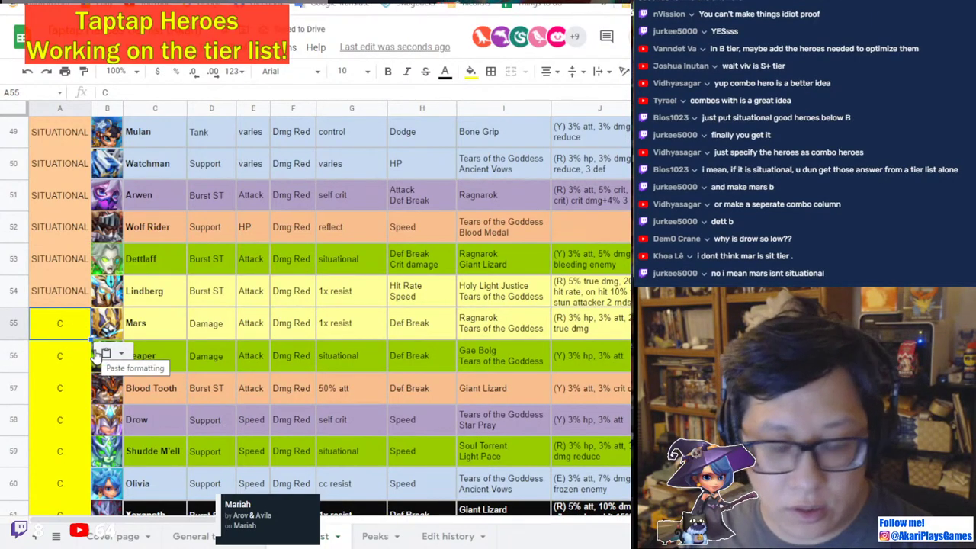
Change Mars's tier label in A55 to B.
click(231, 356)
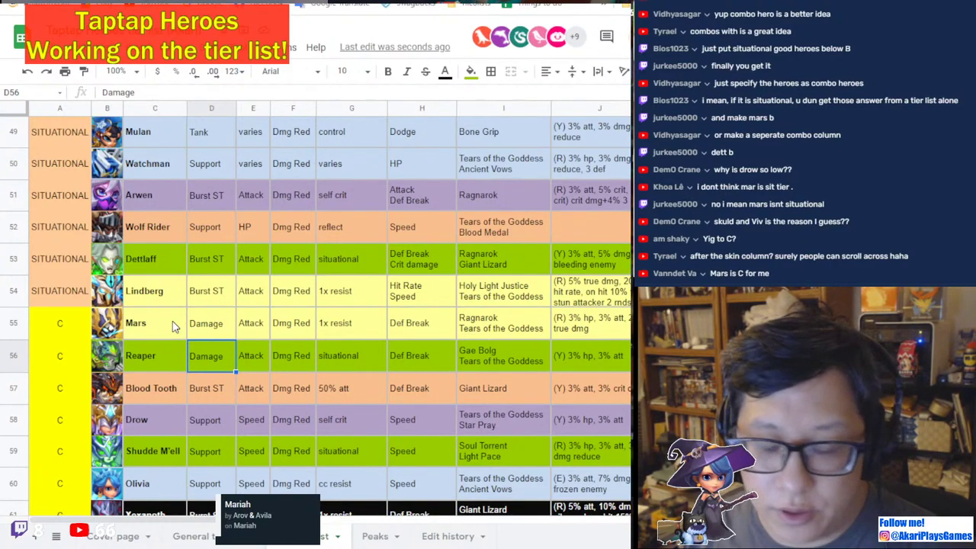
scroll(173, 326, up, 3)
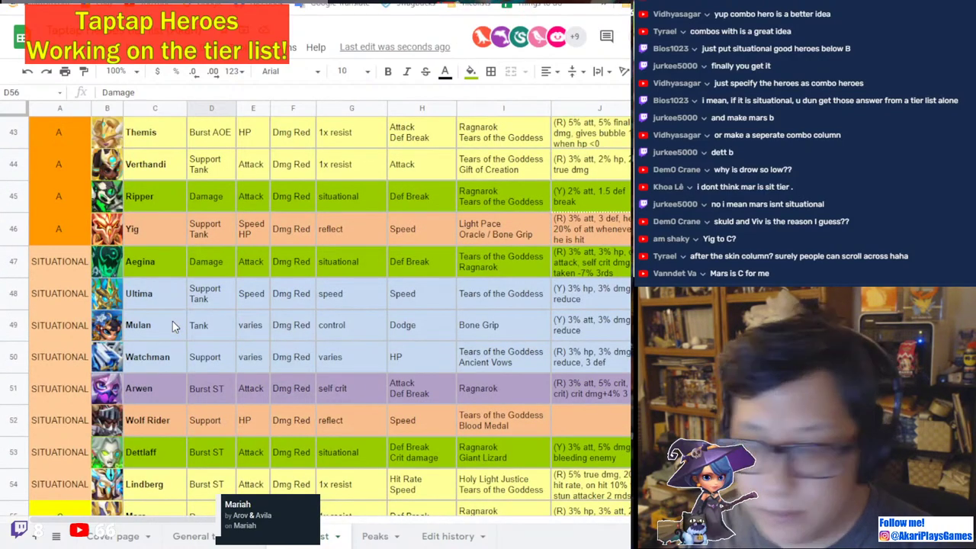
click(763, 262)
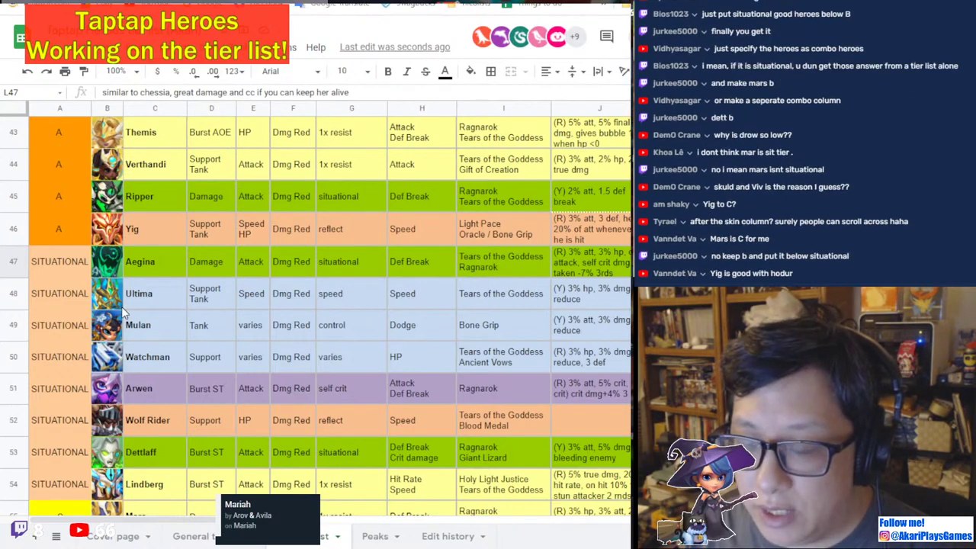
scroll(122, 309, down, 5)
scroll(122, 309, up, 3)
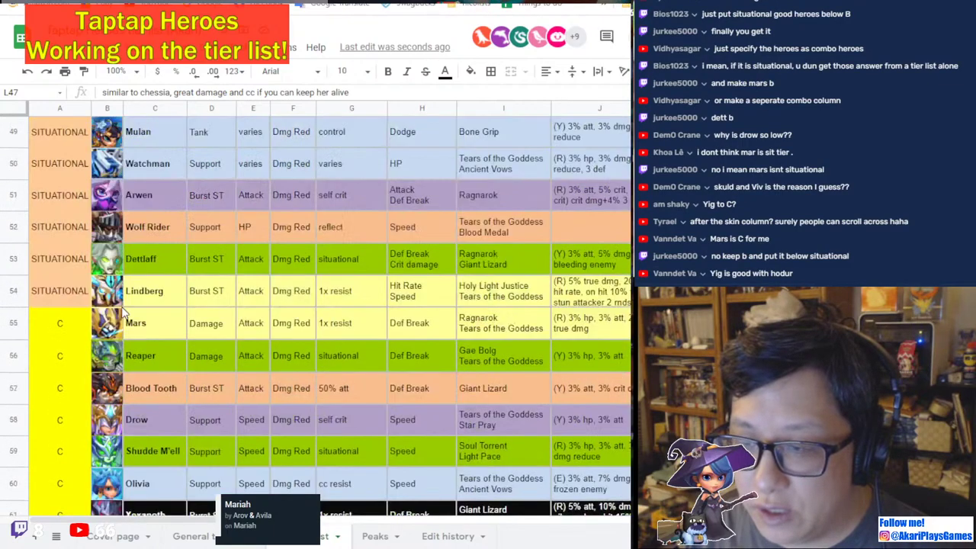
click(73, 334)
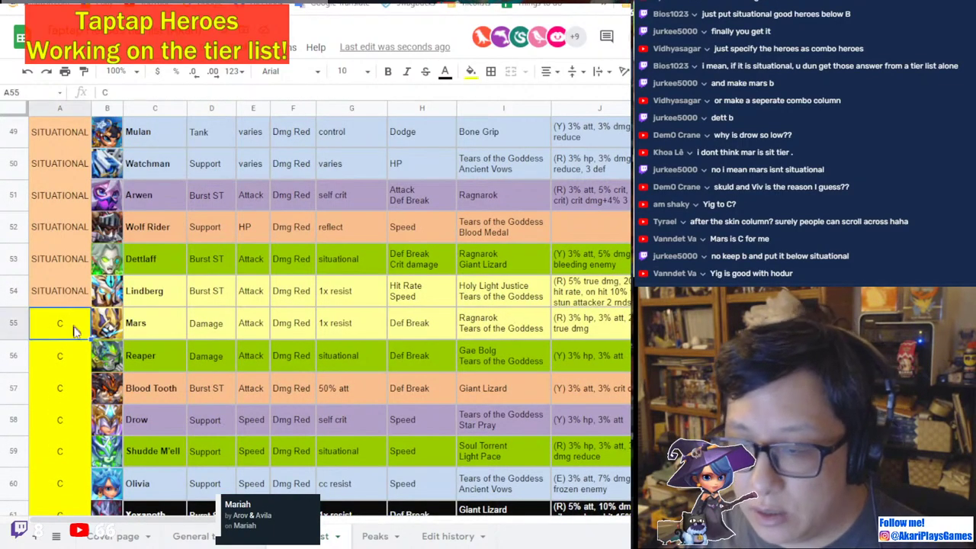
text(B)
key(Return)
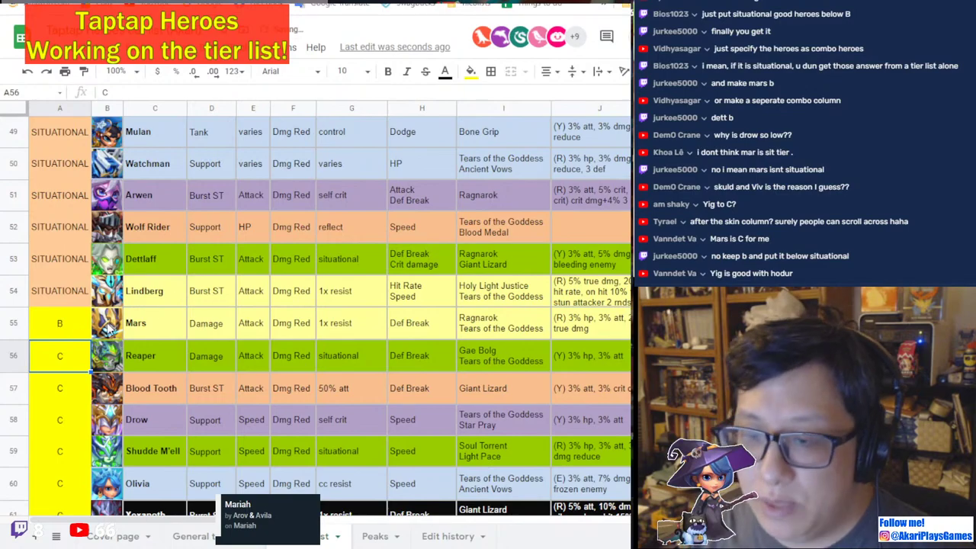
key(Up)
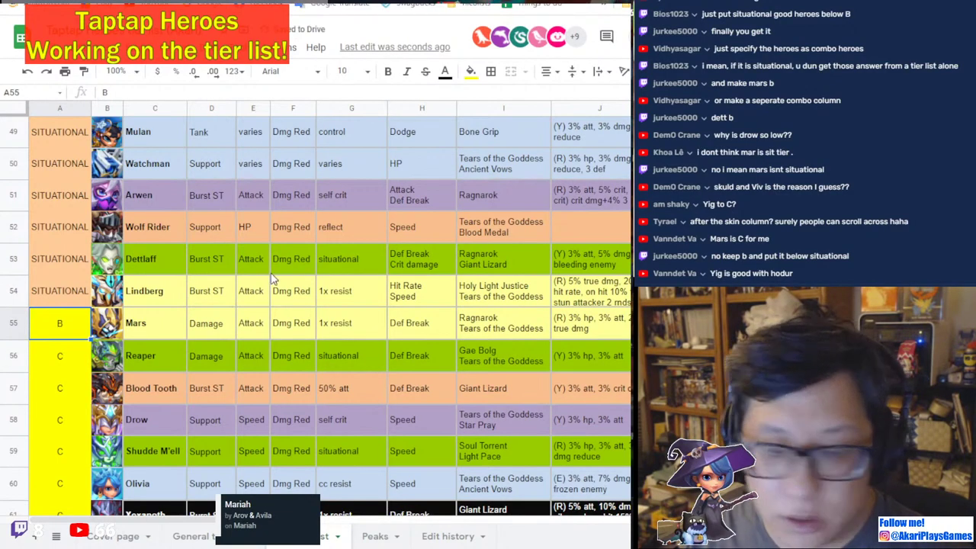
Move the Watchman row directly below Mars and give it Reaper's C tier label and fill.
drag(13, 163, 3, 327)
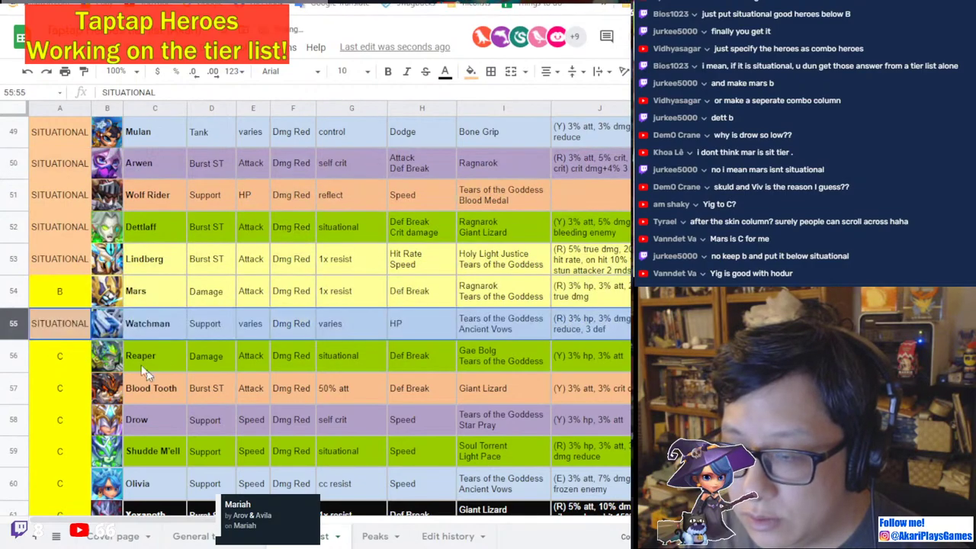
click(61, 366)
key(ctrl+c)
key(Up)
key(Up)
click(77, 329)
key(ctrl+v)
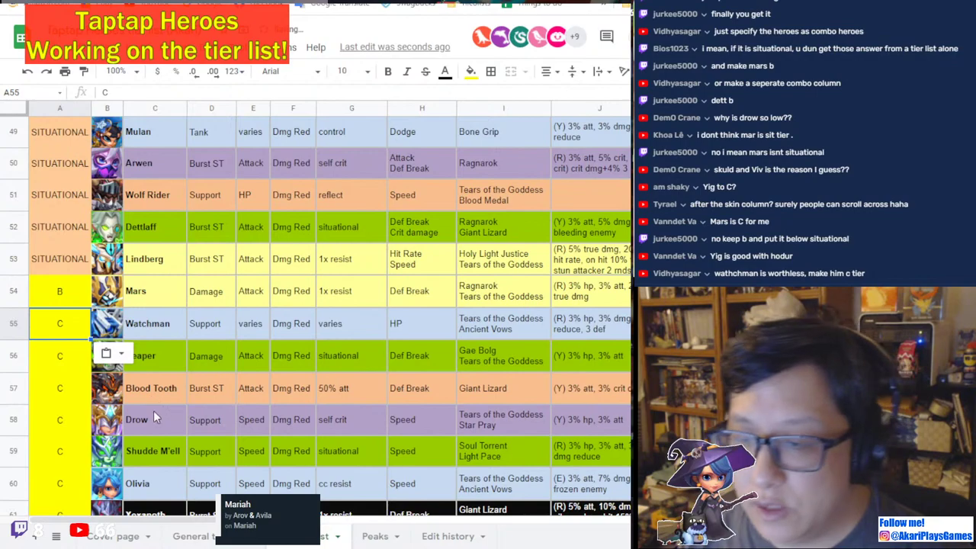
scroll(153, 410, up, 3)
click(67, 453)
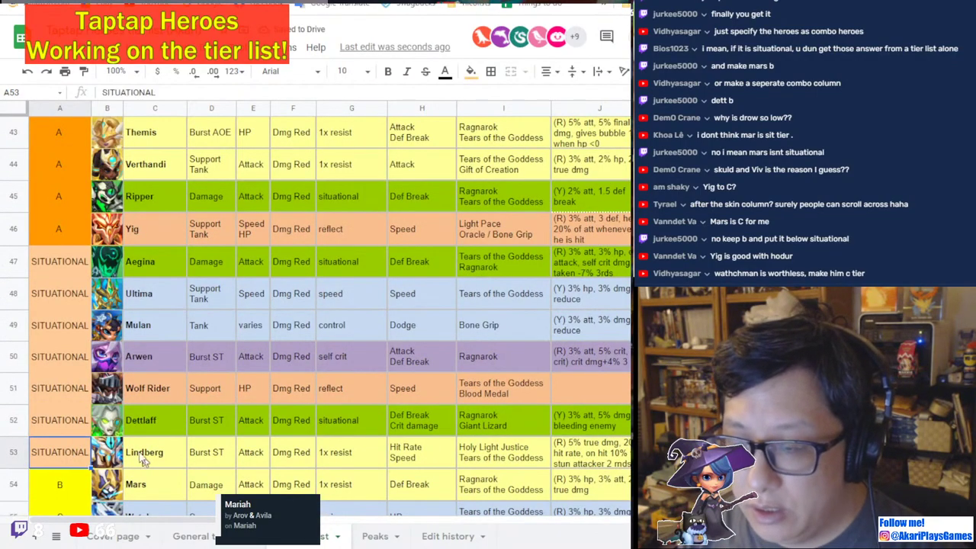
click(73, 272)
scroll(271, 390, down, 2)
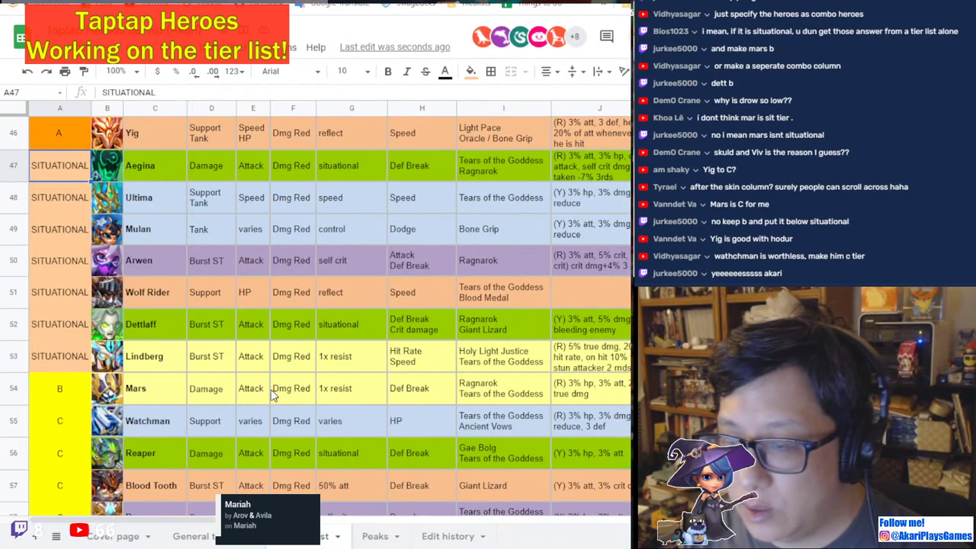
Insert a new line reading SITUATIONAL TIER between the A tier and B tier lines of the tier descriptions.
scroll(145, 368, up, 15)
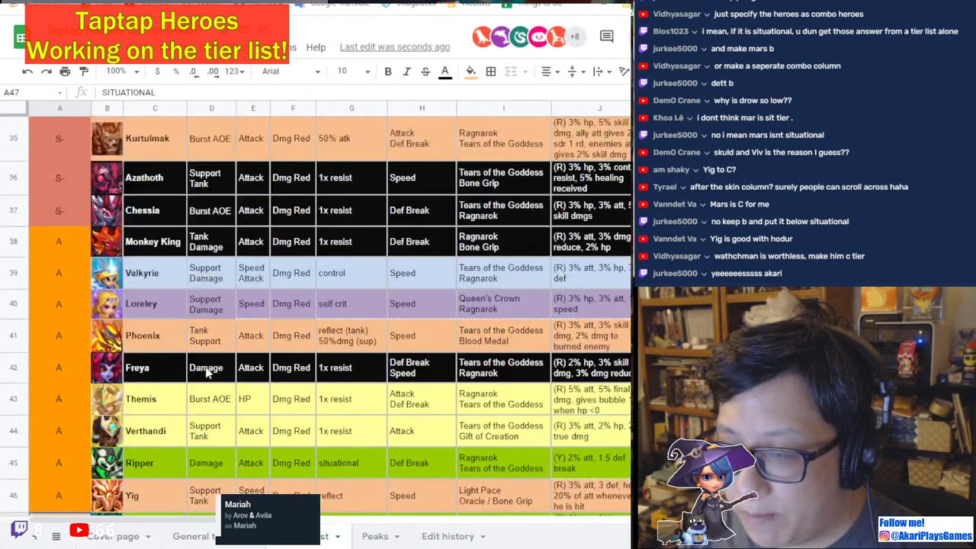
scroll(113, 349, up, 2)
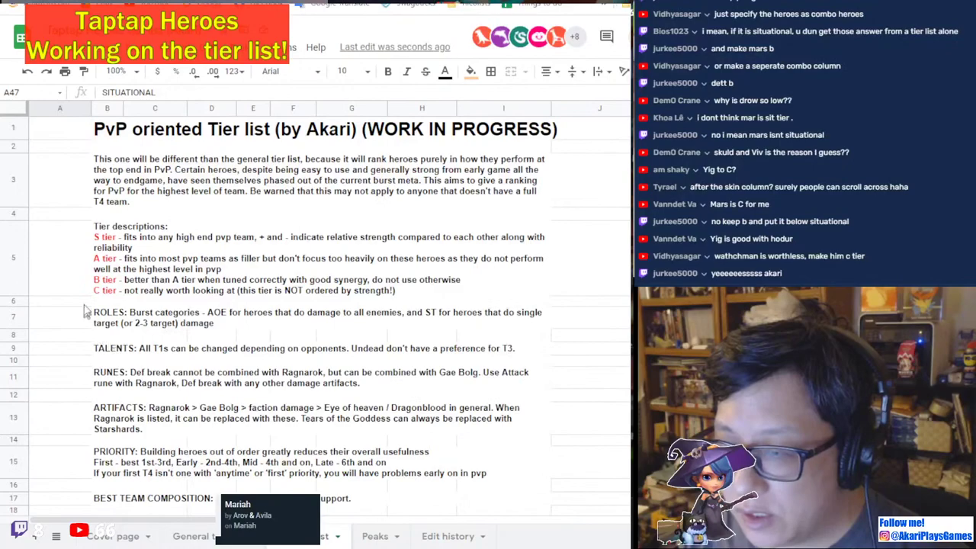
click(96, 276)
key(Return)
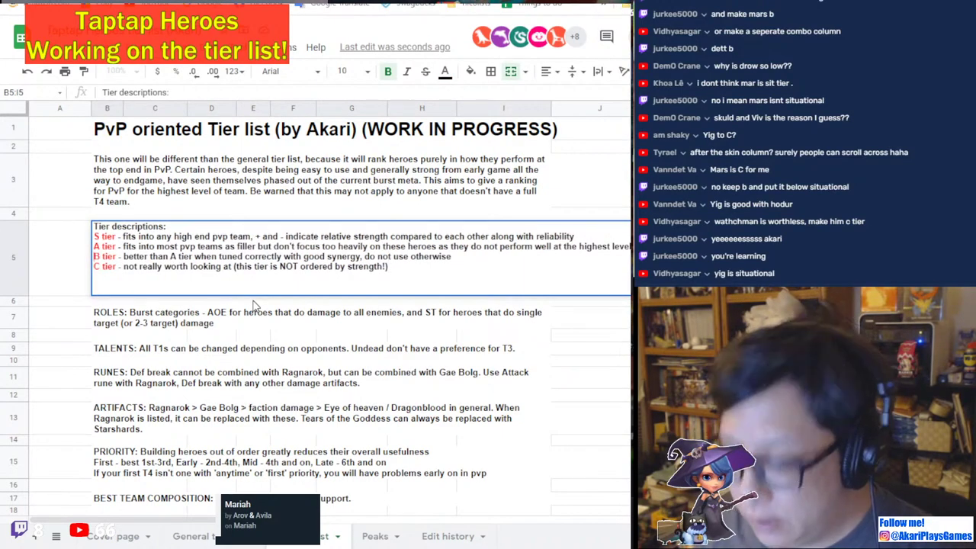
key(Escape)
key(Return)
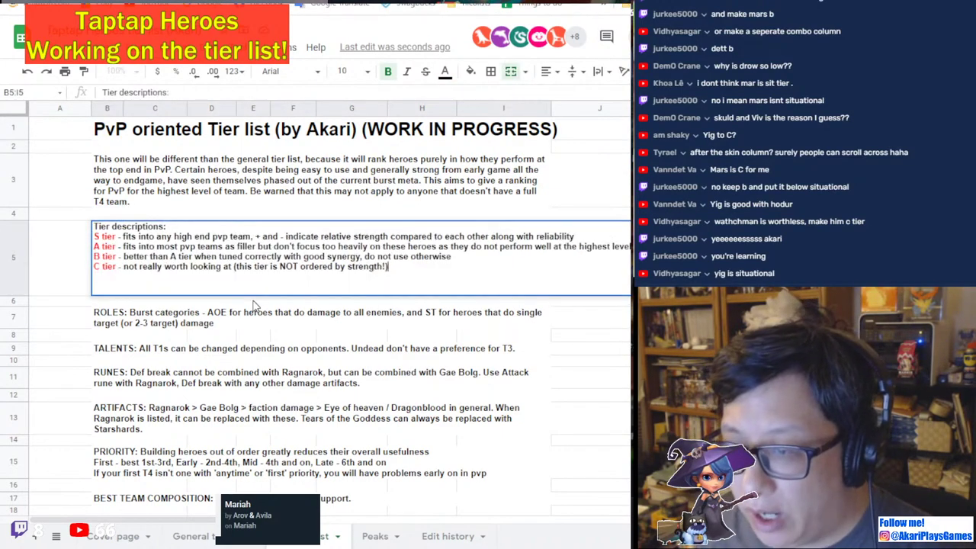
key(Home)
key(alt+Return)
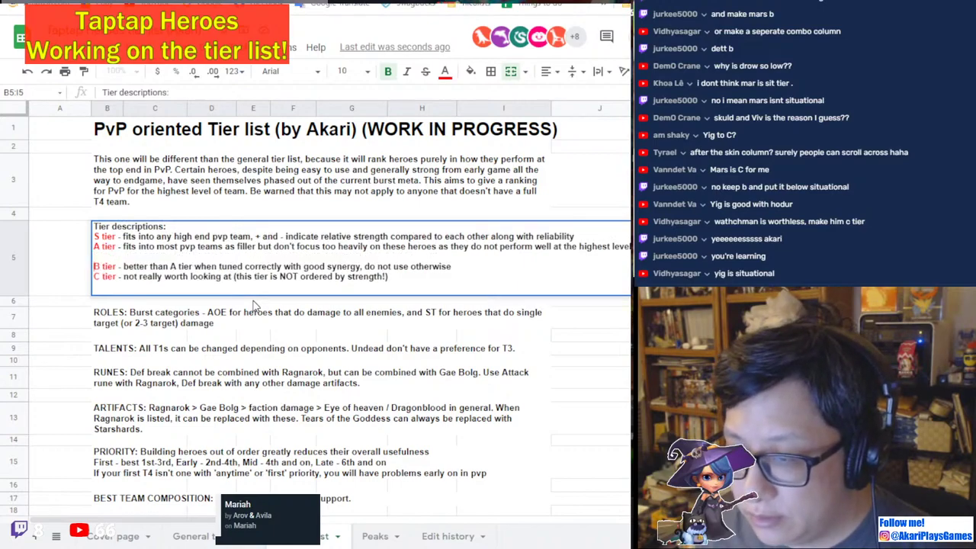
text(SITUATION)
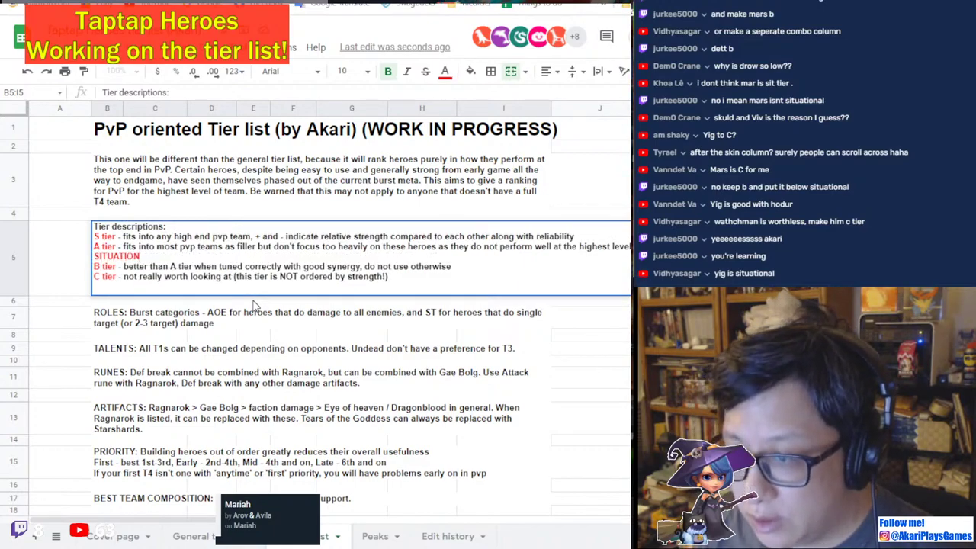
text(AL)
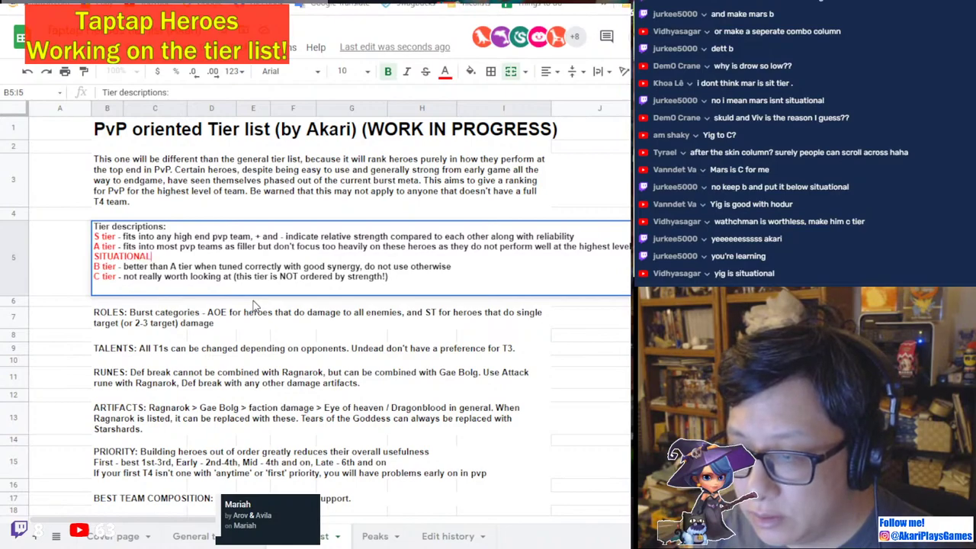
text( TIER -)
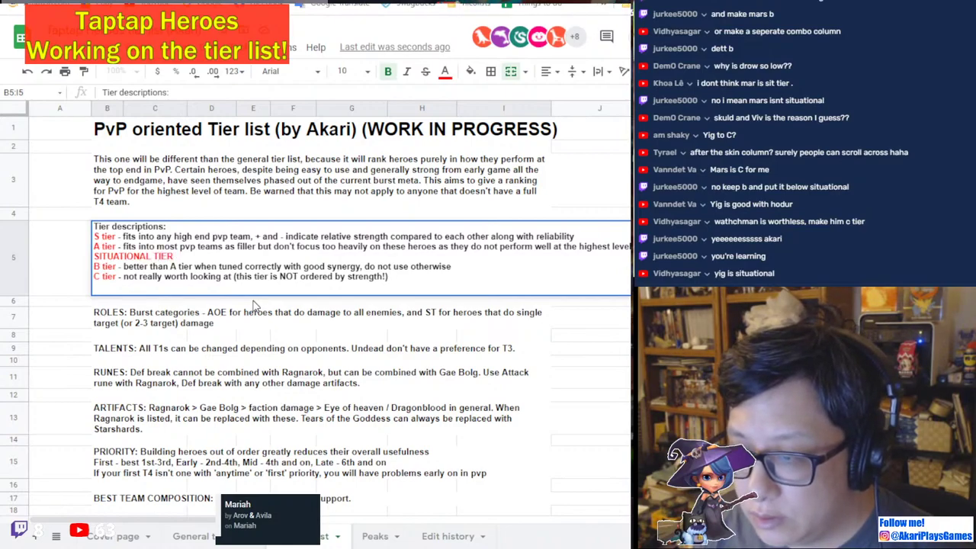
Add a dash after SITUATIONAL TIER with black text colour and move the B tier description text onto that line.
click(444, 72)
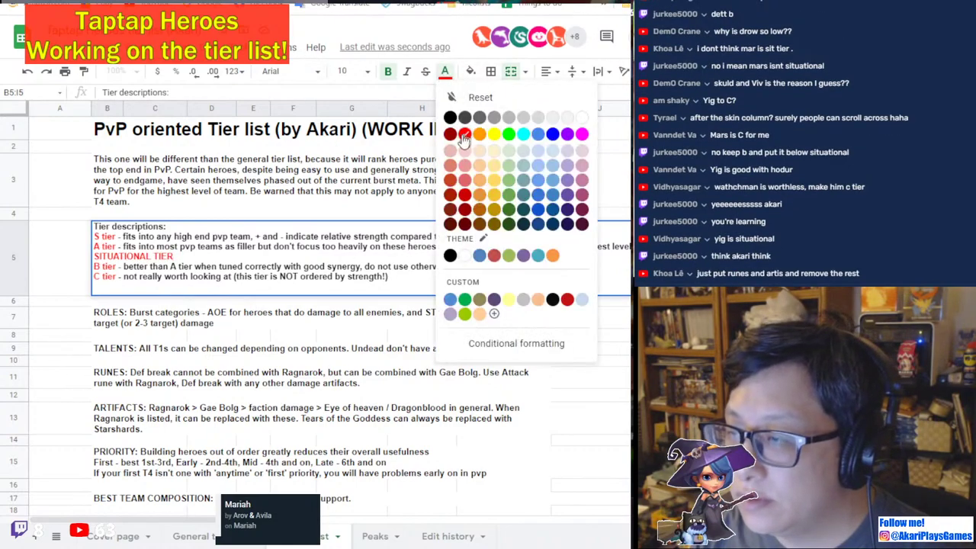
click(450, 118)
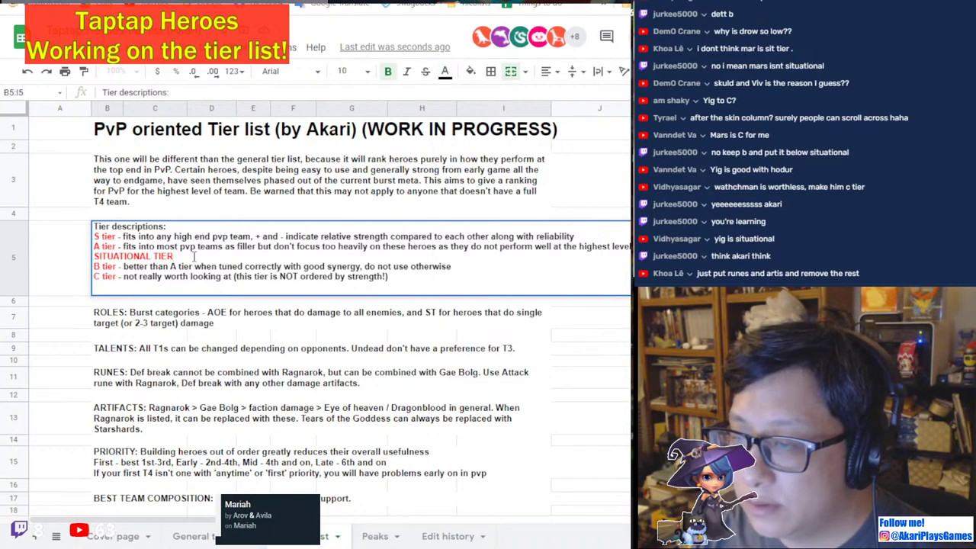
text(-)
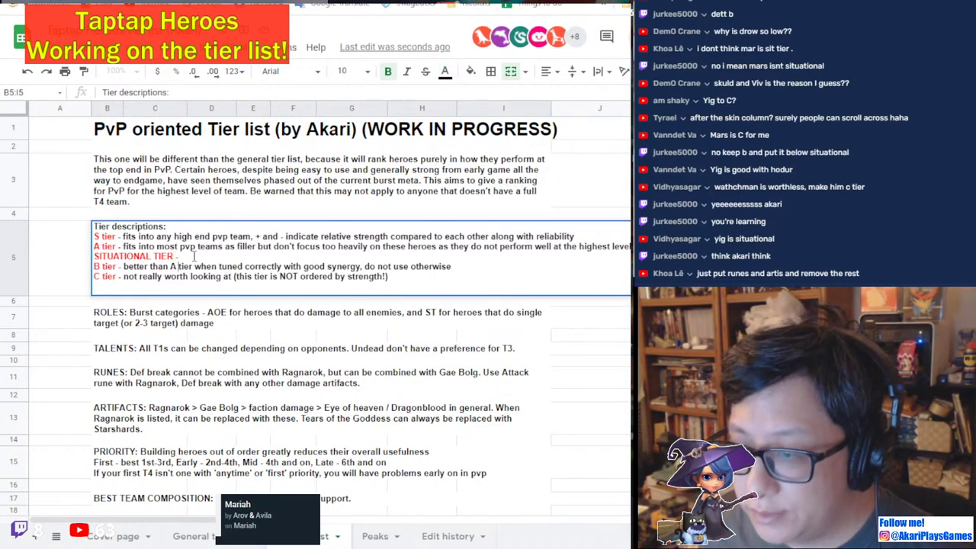
drag(122, 266, 451, 266)
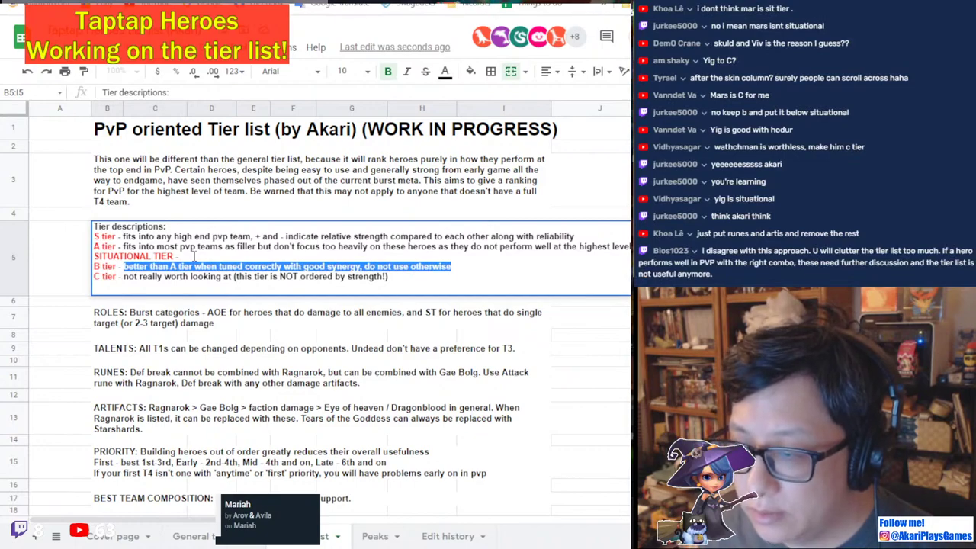
key(ctrl+x)
key(ctrl+v)
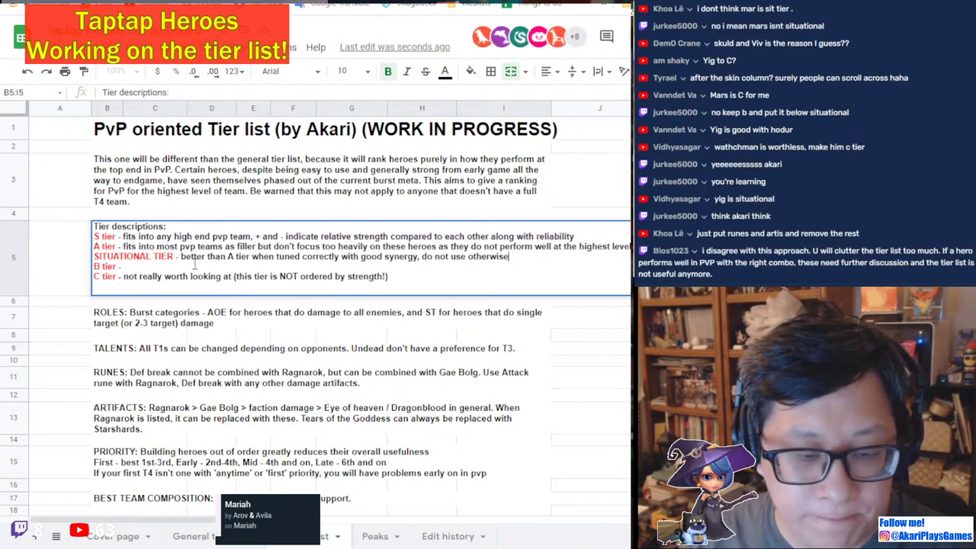
Remove the emptied B tier line from the tier descriptions and rename C tier to JUNK tier.
scroll(200, 387, down, 3)
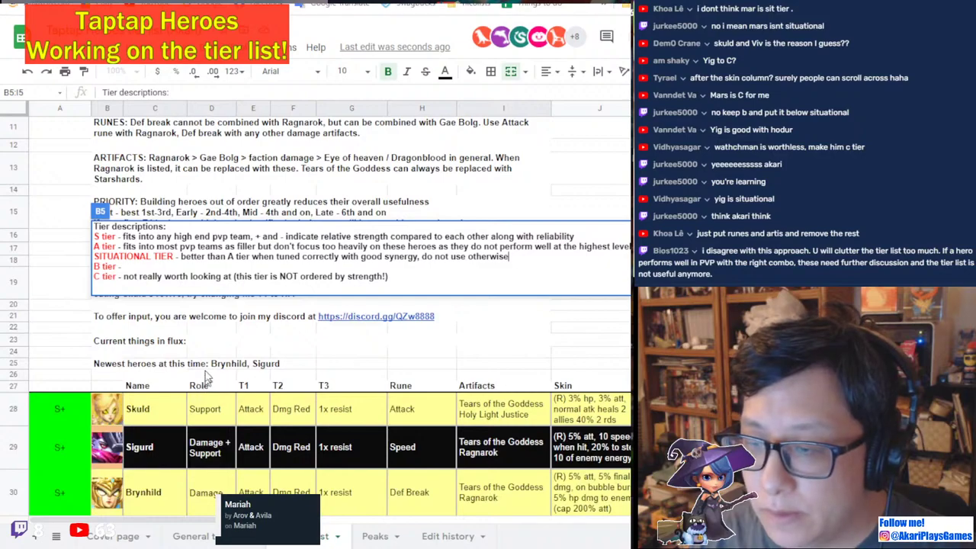
scroll(214, 365, up, 1)
scroll(214, 364, up, 2)
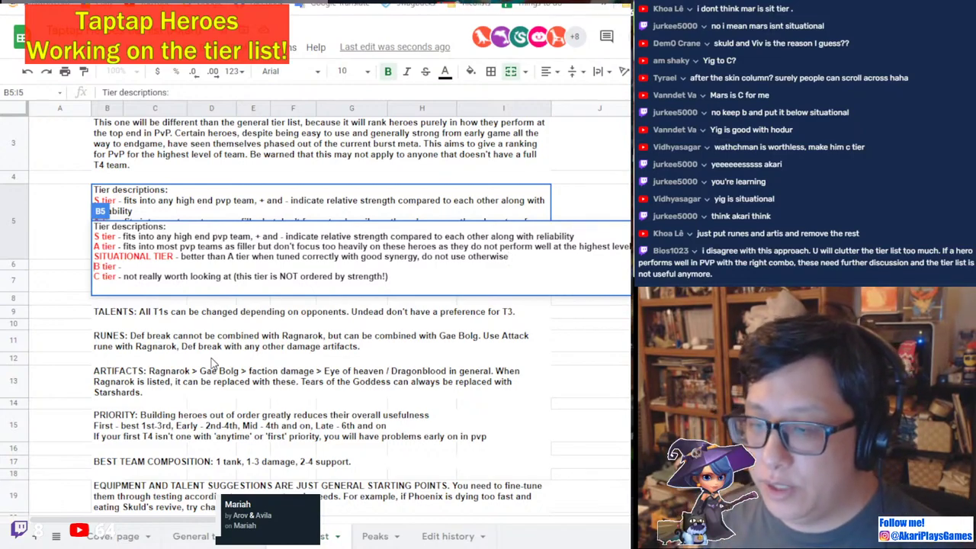
key(shift+Down)
key(BackSpace)
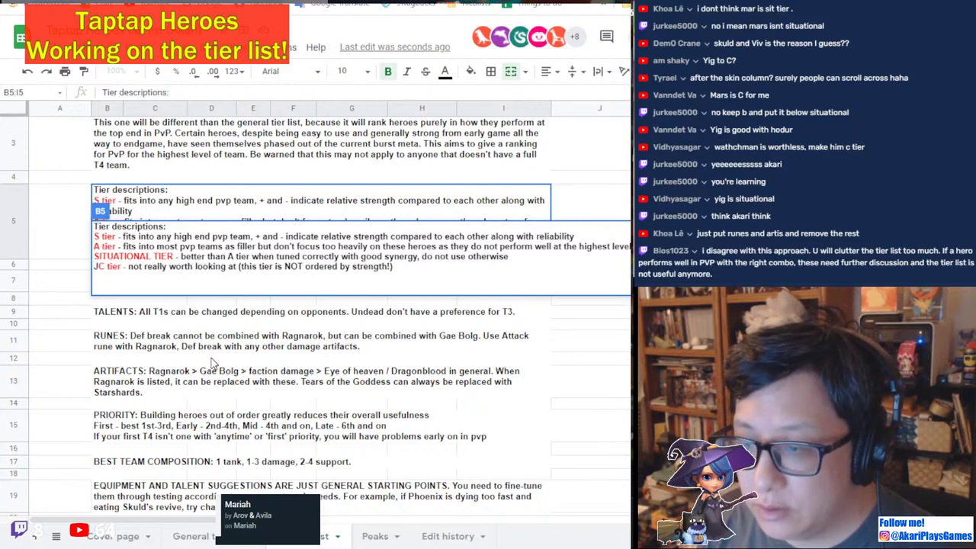
key(BackSpace)
text(JUNK)
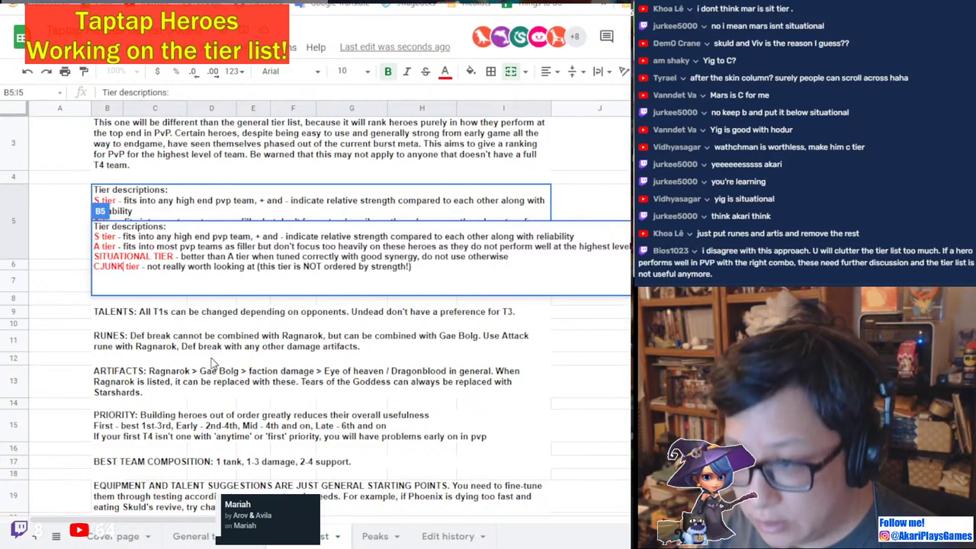
click(214, 363)
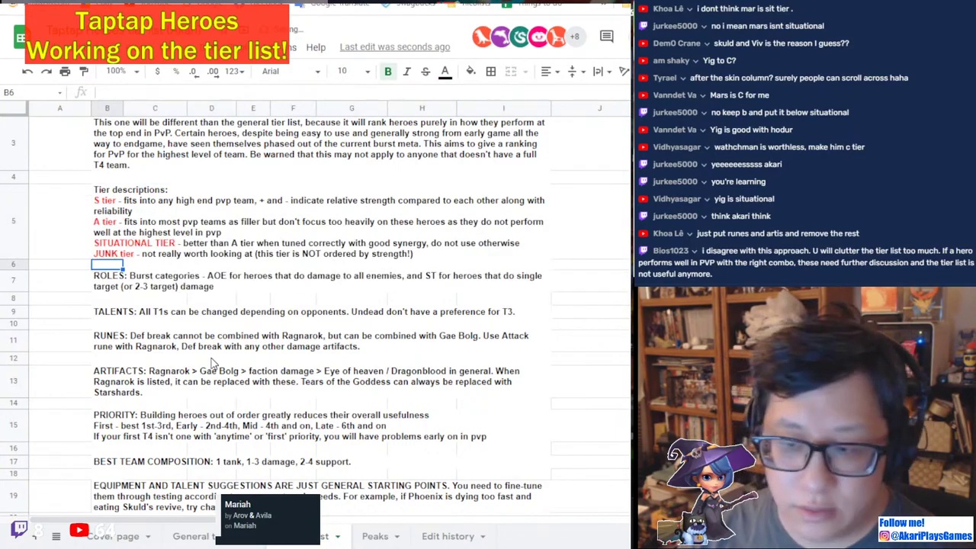
click(344, 350)
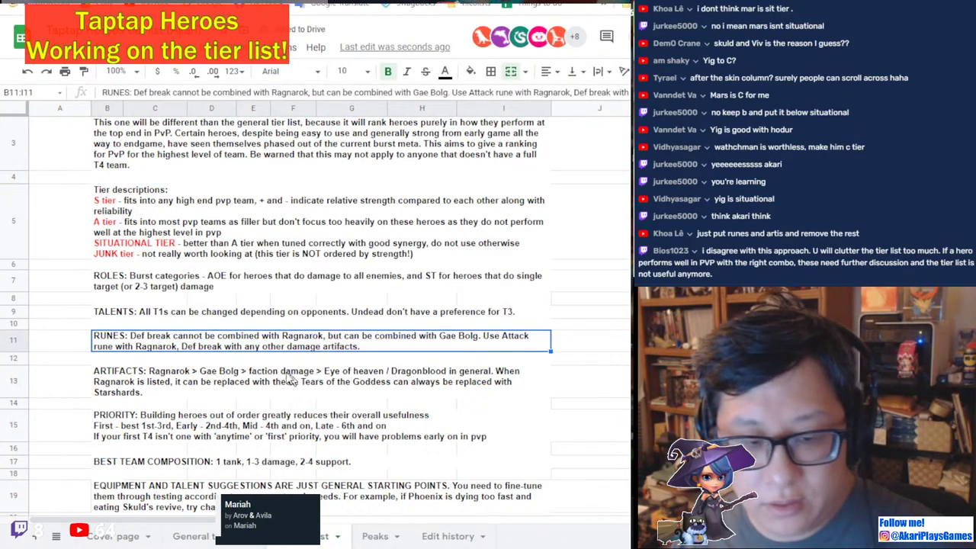
Change Watchman's tier label to JUNK.
scroll(293, 385, down, 15)
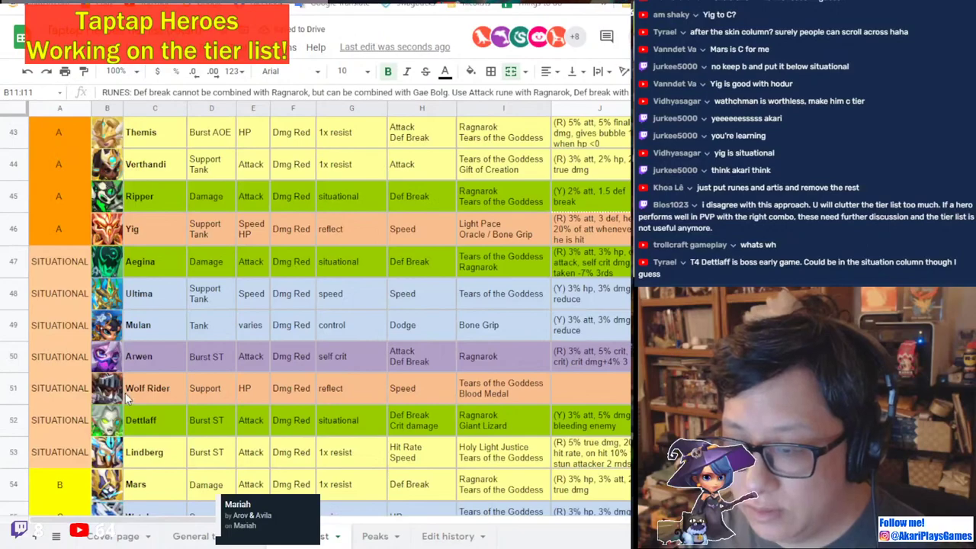
scroll(125, 393, down, 2)
click(75, 336)
text(J)
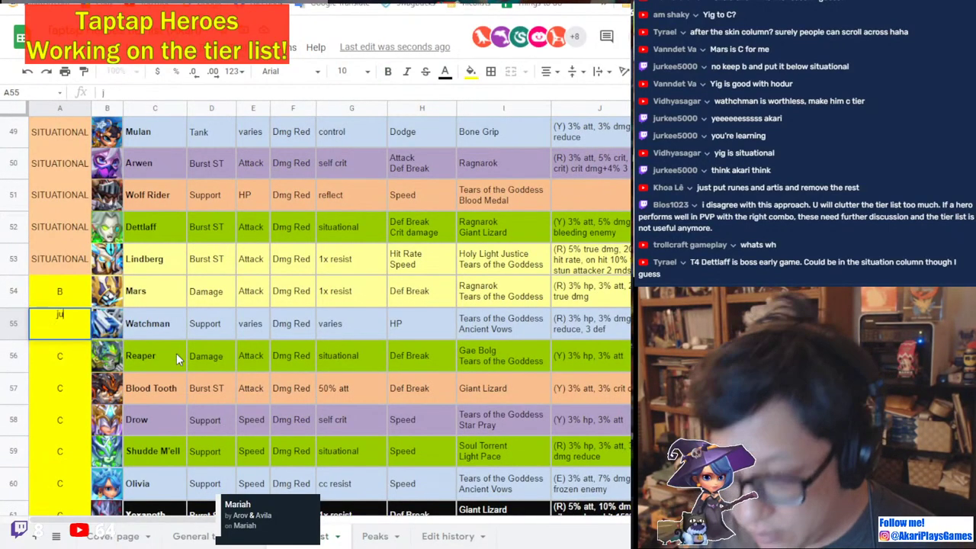
text(UNK)
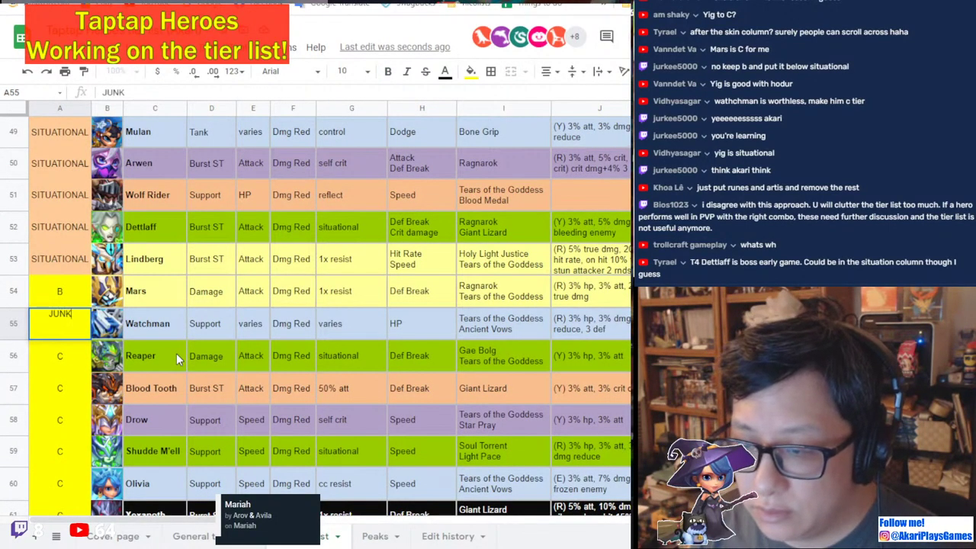
key(Return)
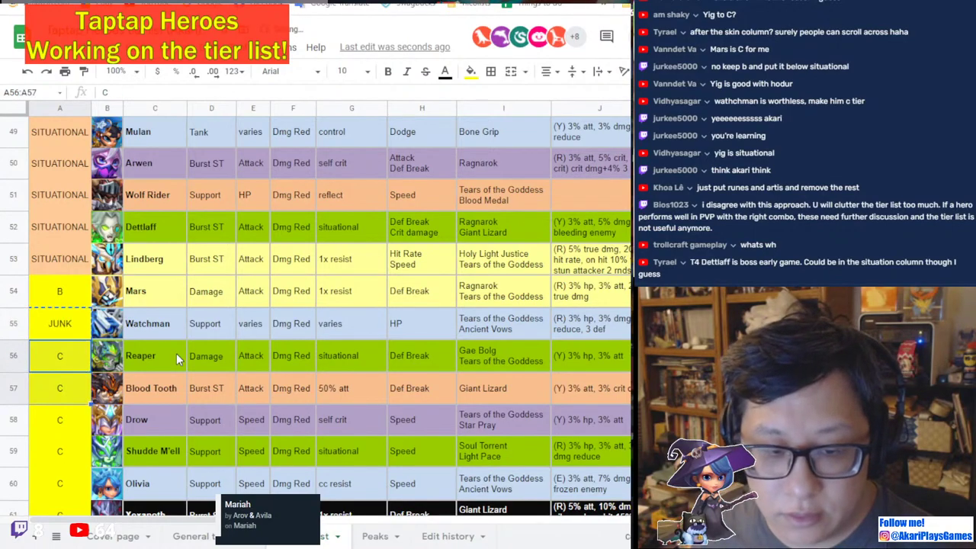
Replace the C tier labels with JUNK for every hero from Reaper down to Saizou.
key(shift+Down)
key(shift+Down)
key(shift+Down)
key(shift+Down)
key(shift+Down)
key(shift+Down)
key(shift+Down)
key(shift+Down)
key(shift+Down)
key(shift+Down)
key(shift+Down)
key(shift+Down)
key(shift+Down)
key(shift+Down)
key(shift+Down)
key(shift+Down)
key(shift+Down)
key(shift+Down)
key(shift+Down)
key(shift+Down)
key(shift+Down)
key(shift+Down)
key(shift+Down)
key(shift+Down)
key(shift+Down)
key(shift+Down)
key(shift+Down)
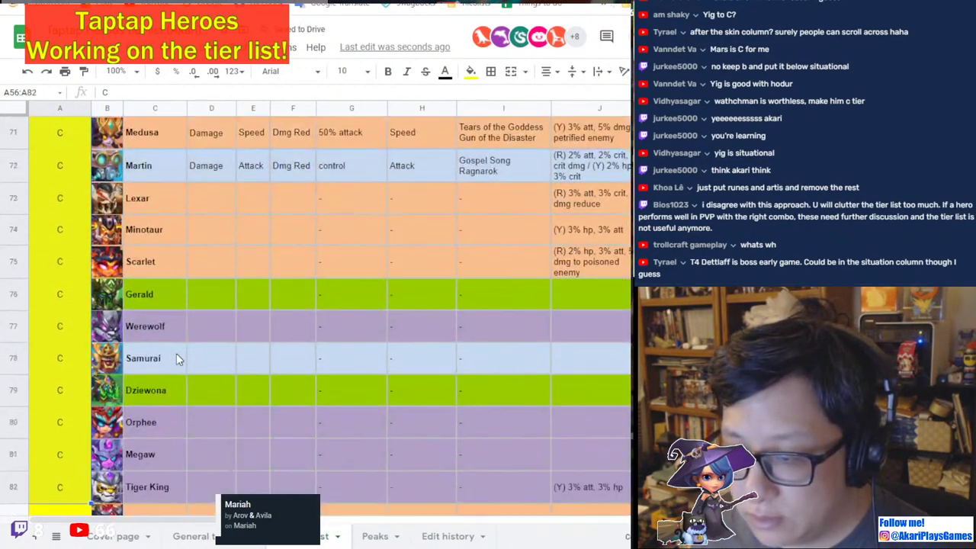
key(ctrl+v)
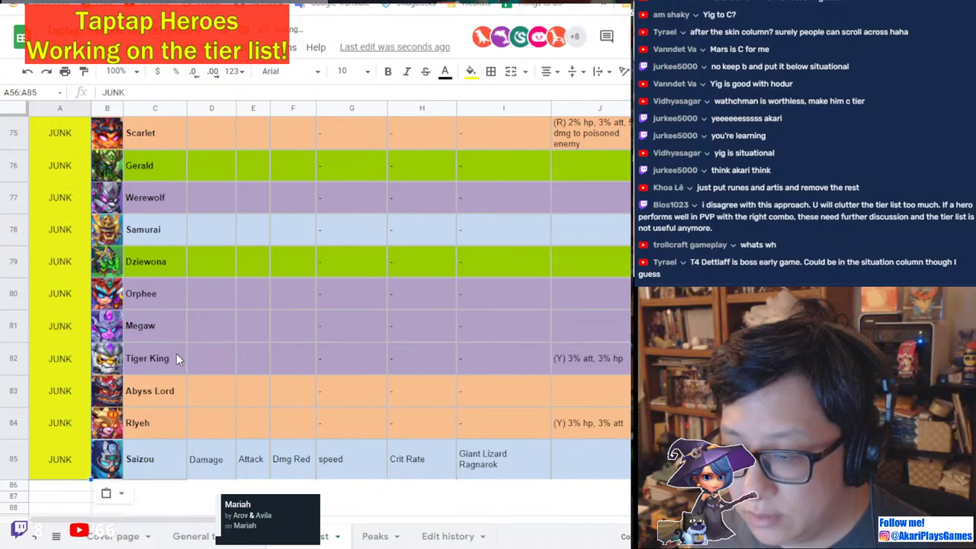
click(340, 399)
Replace Mars's B tier label with Watchman's JUNK label.
scroll(339, 399, up, 10)
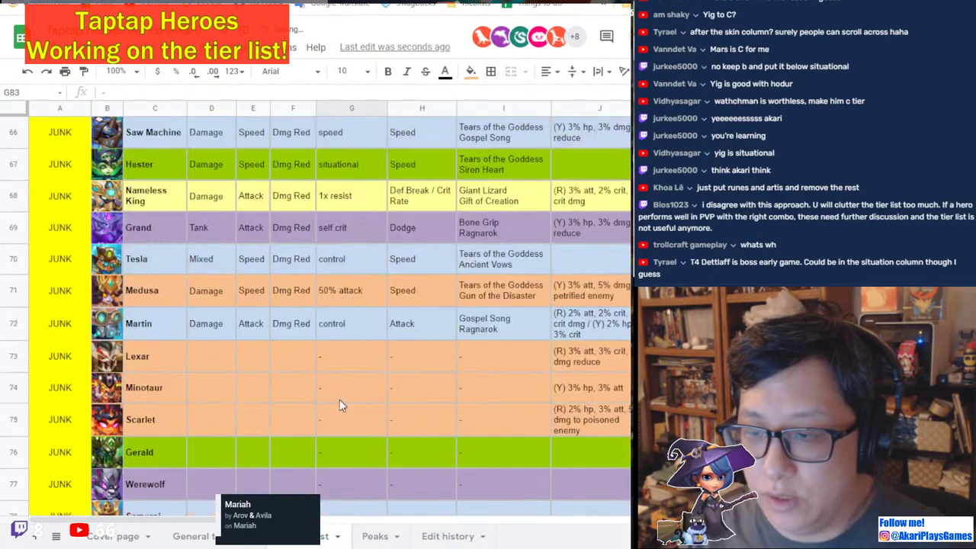
scroll(339, 399, down, 2)
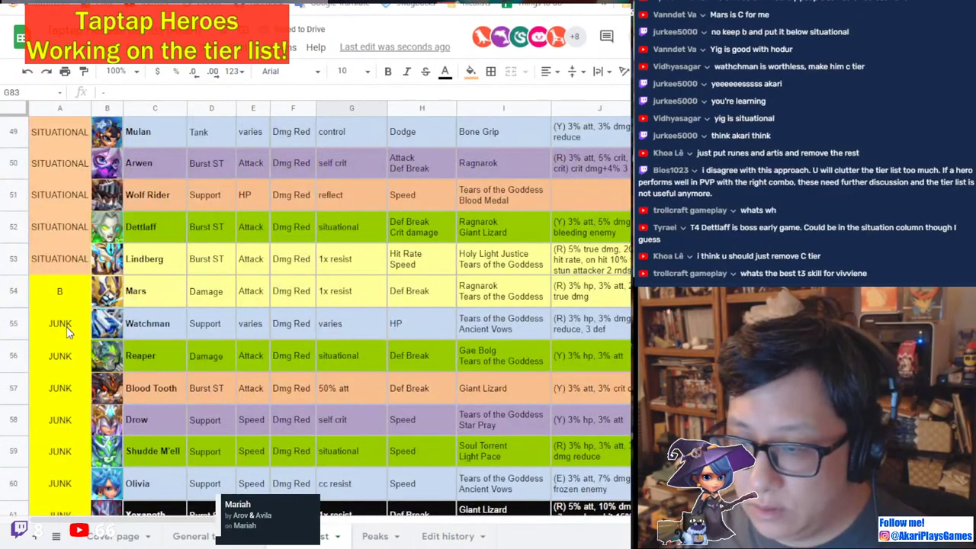
click(61, 271)
click(46, 331)
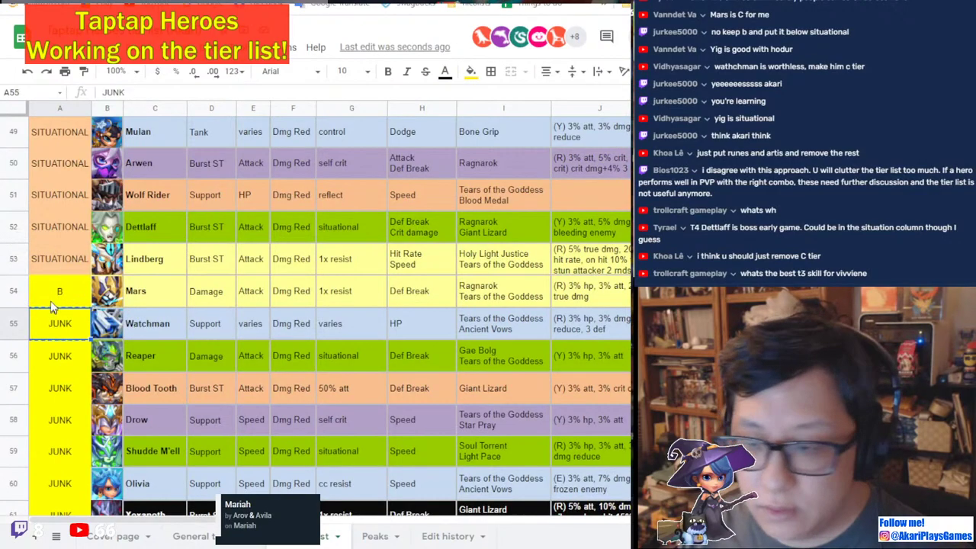
click(51, 303)
key(ctrl+v)
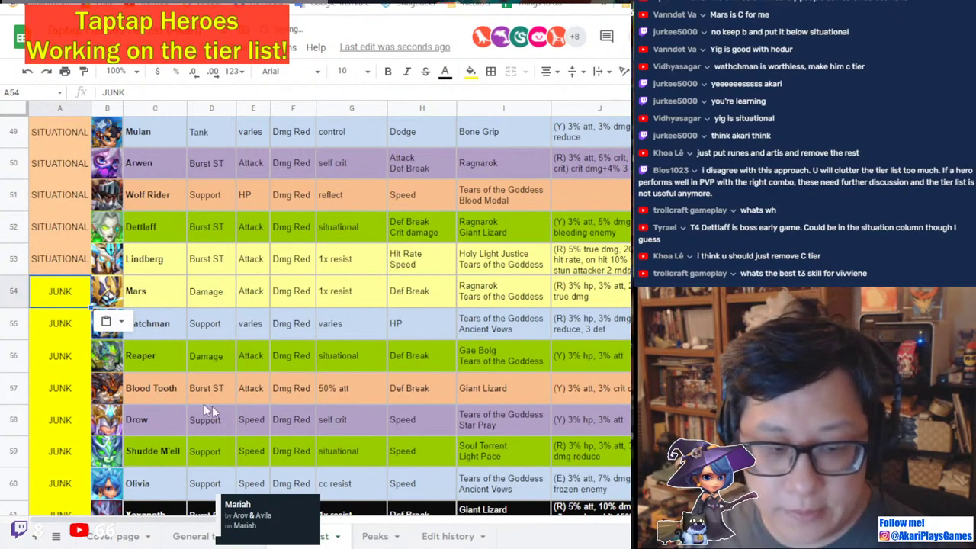
click(233, 403)
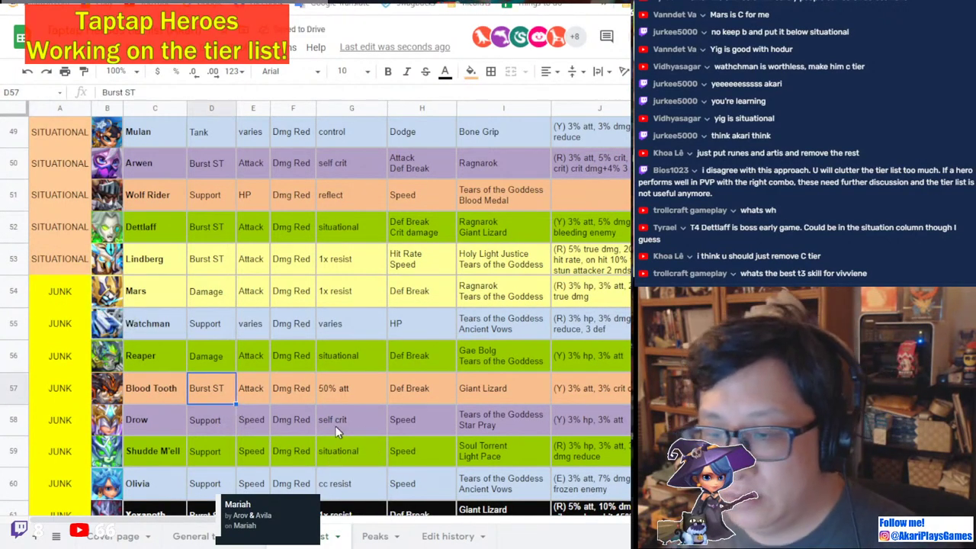
Review the hero placements across the S, A, SITUATIONAL and JUNK tiers.
scroll(332, 356, up, 4)
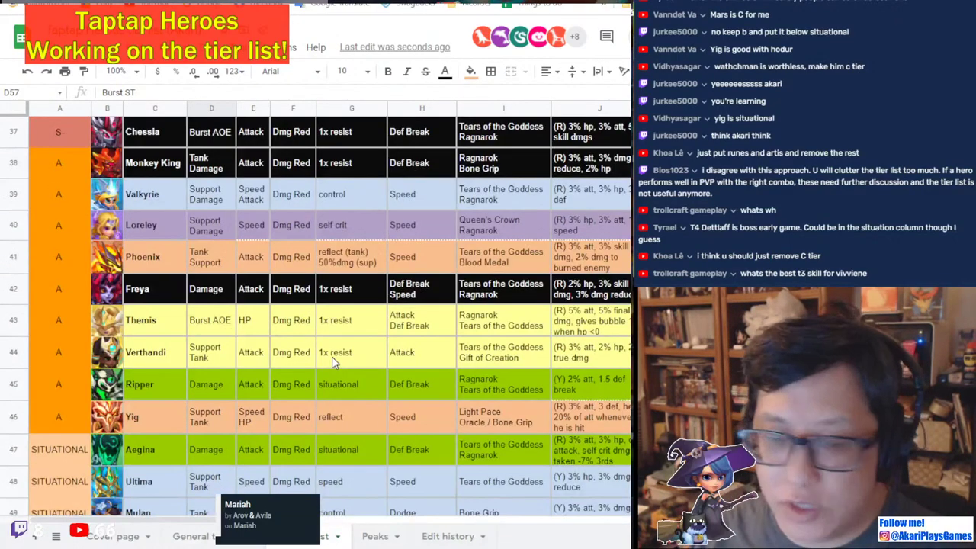
scroll(182, 393, down, 2)
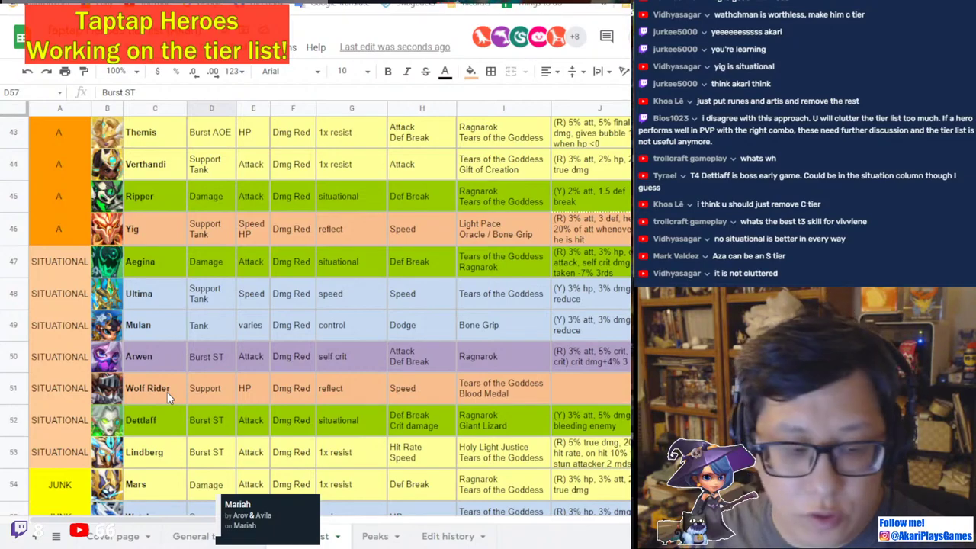
scroll(201, 402, down, 3)
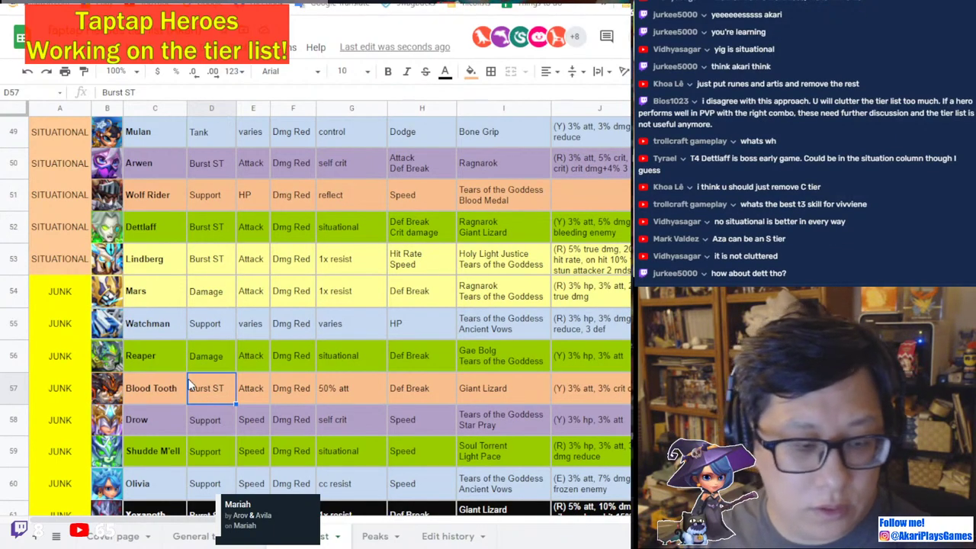
scroll(236, 416, down, 2)
scroll(237, 416, up, 3)
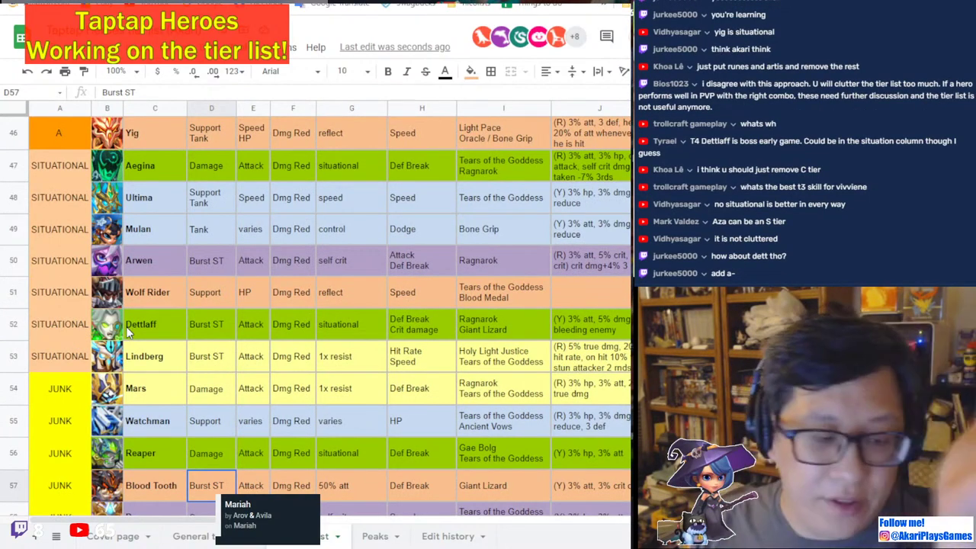
scroll(200, 368, up, 3)
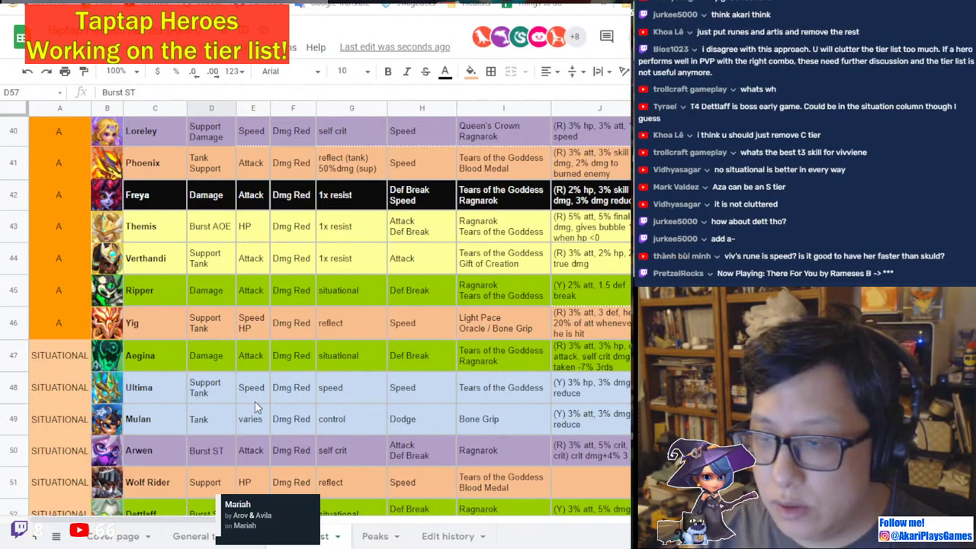
scroll(255, 401, up, 6)
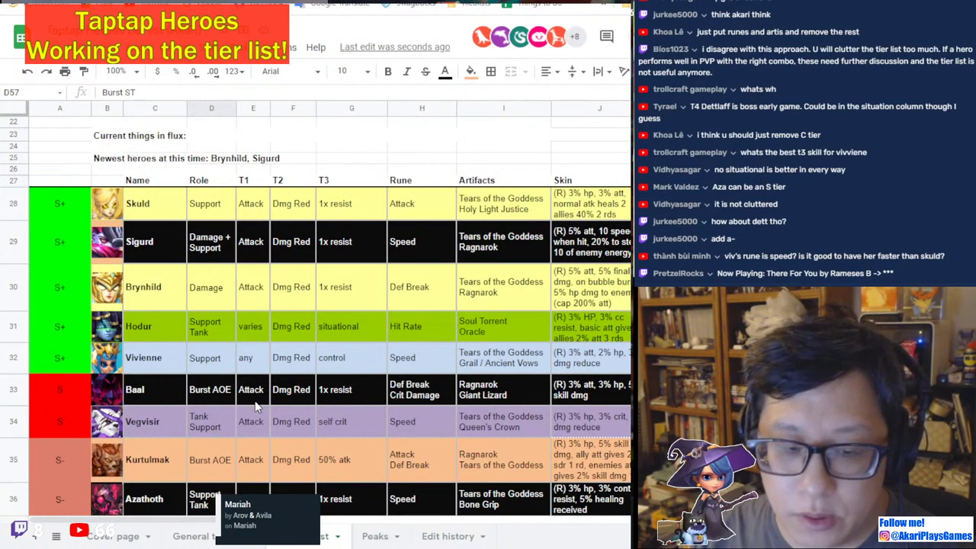
scroll(255, 407, down, 6)
scroll(255, 406, up, 3)
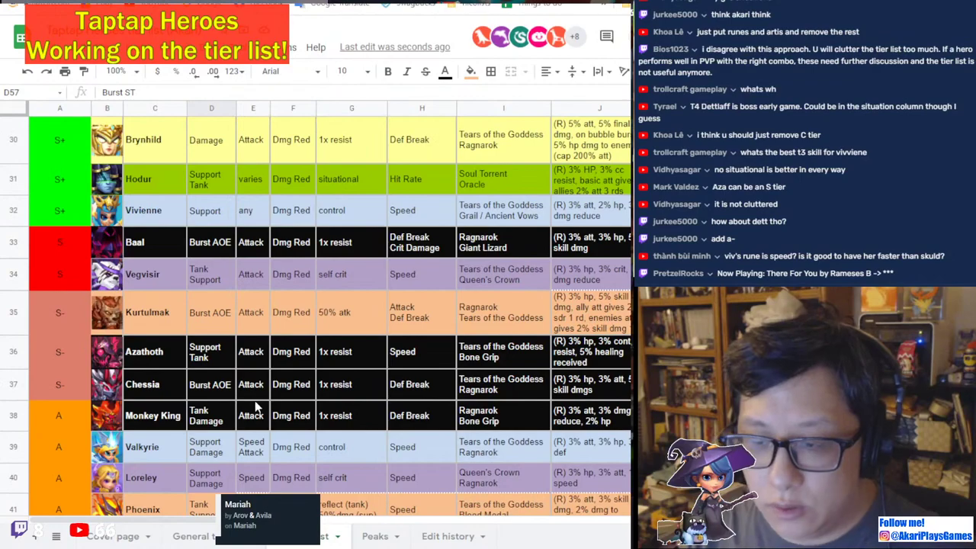
scroll(257, 409, down, 3)
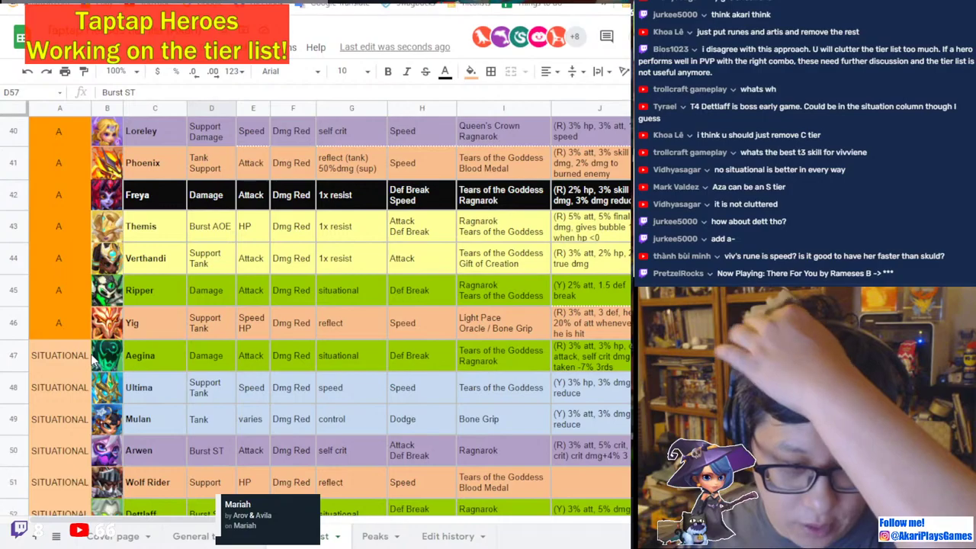
scroll(93, 360, down, 8)
scroll(186, 395, up, 4)
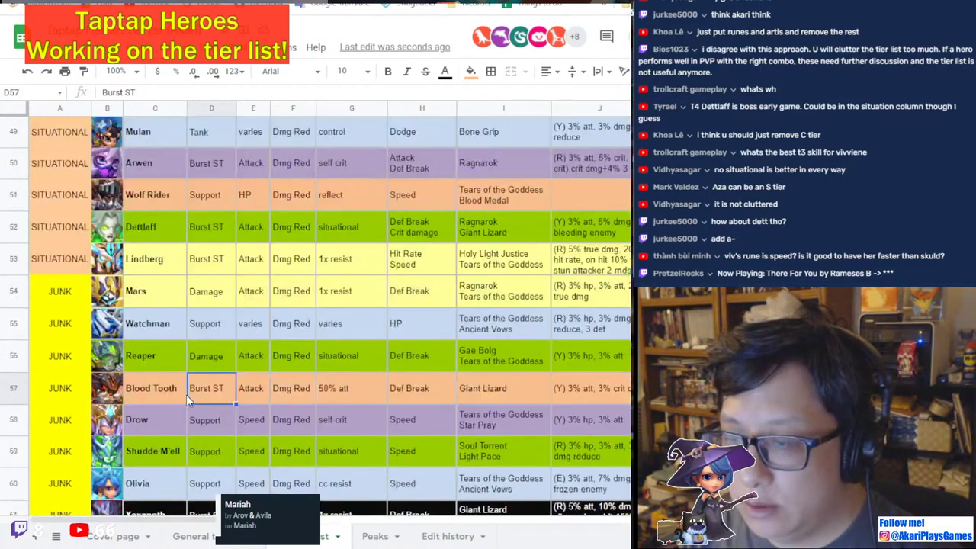
scroll(186, 394, up, 1)
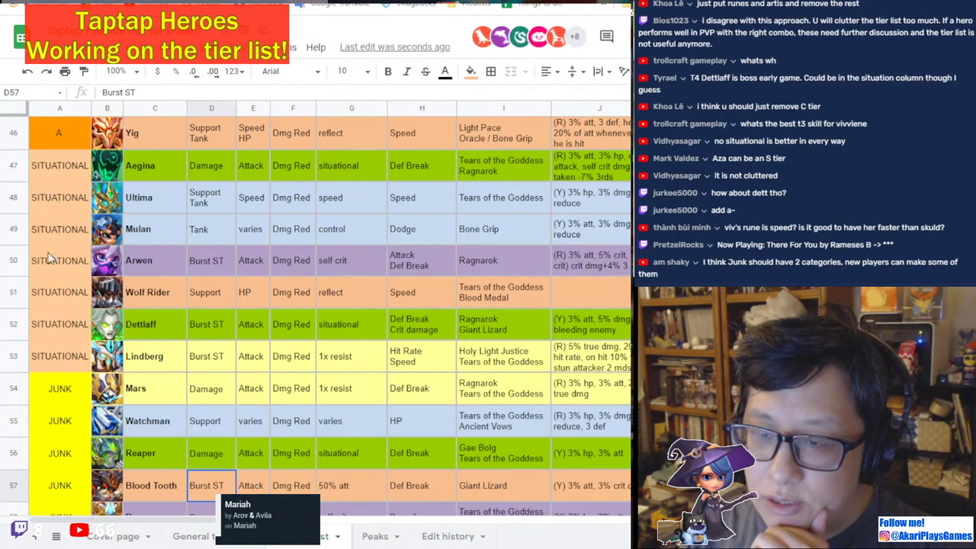
click(61, 295)
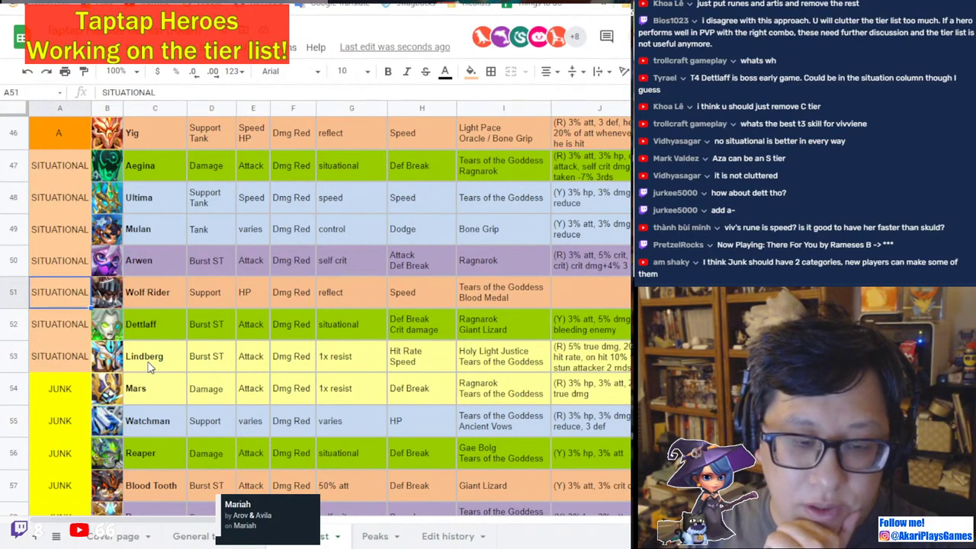
scroll(150, 366, down, 5)
scroll(170, 396, up, 3)
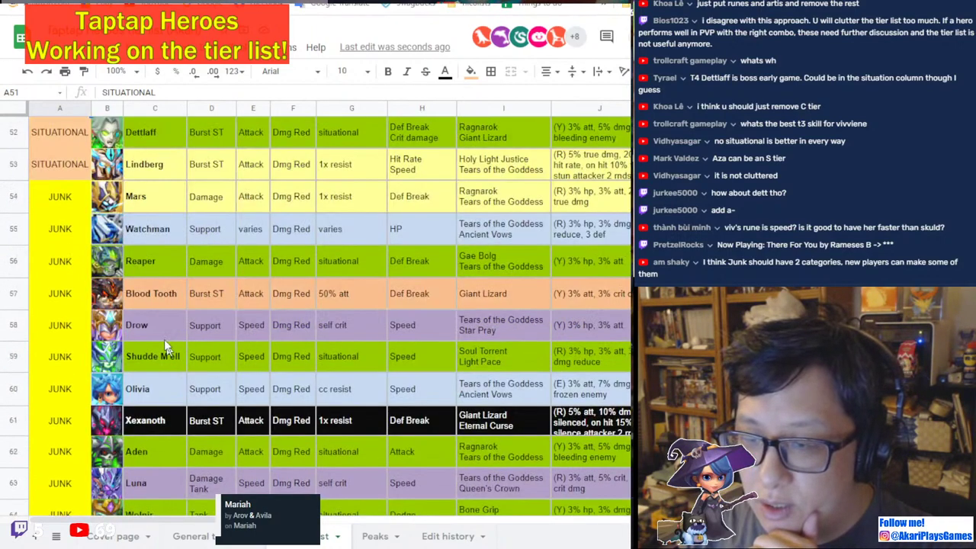
Set Mars's tier label to RARE JUNK and copy it to Watchman and Reaper.
click(65, 203)
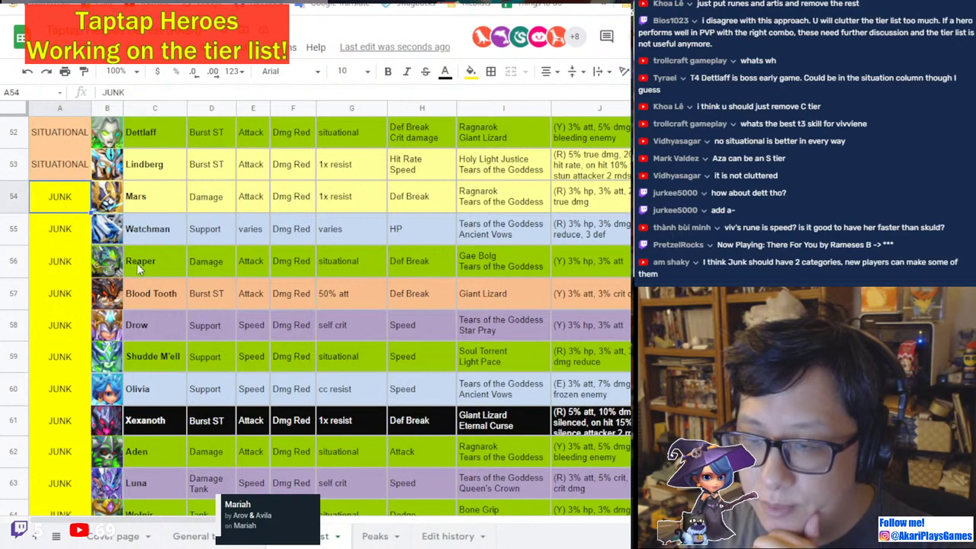
text(RARE JUNK)
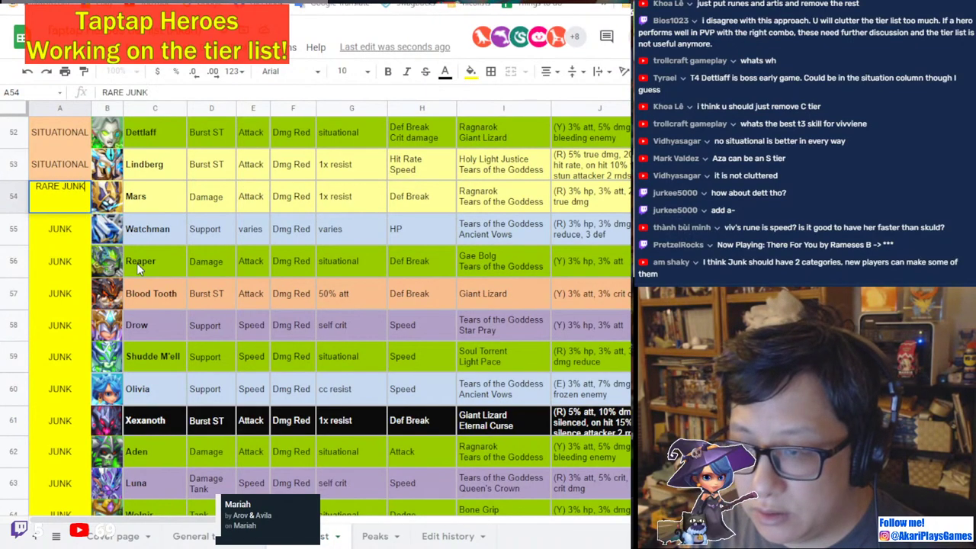
key(Return)
click(52, 205)
drag(42, 237, 65, 261)
text(RARE JUNK RARE JUNK)
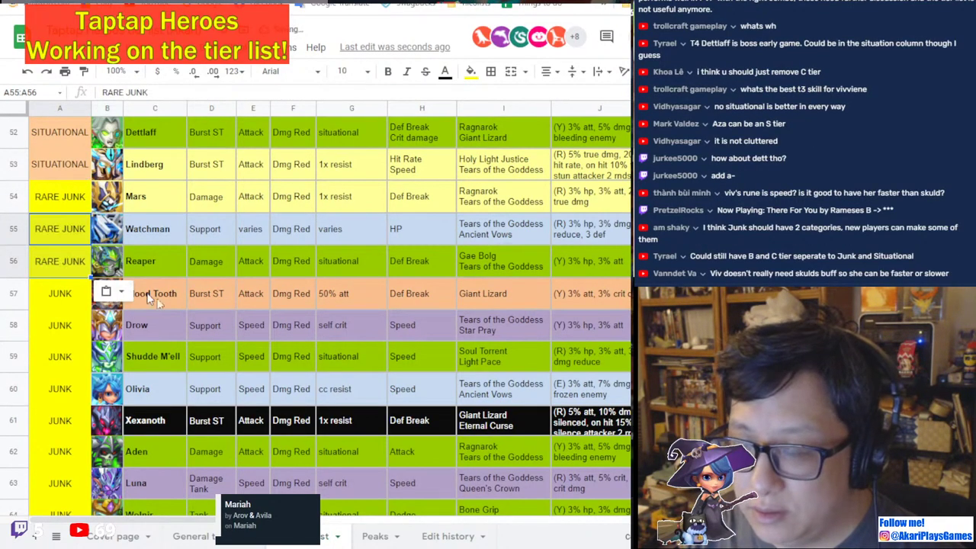
Change Reaper's tier label back to JUNK by copying Blood Tooth's label.
click(69, 290)
key(ctrl+c)
click(61, 263)
key(ctrl+v)
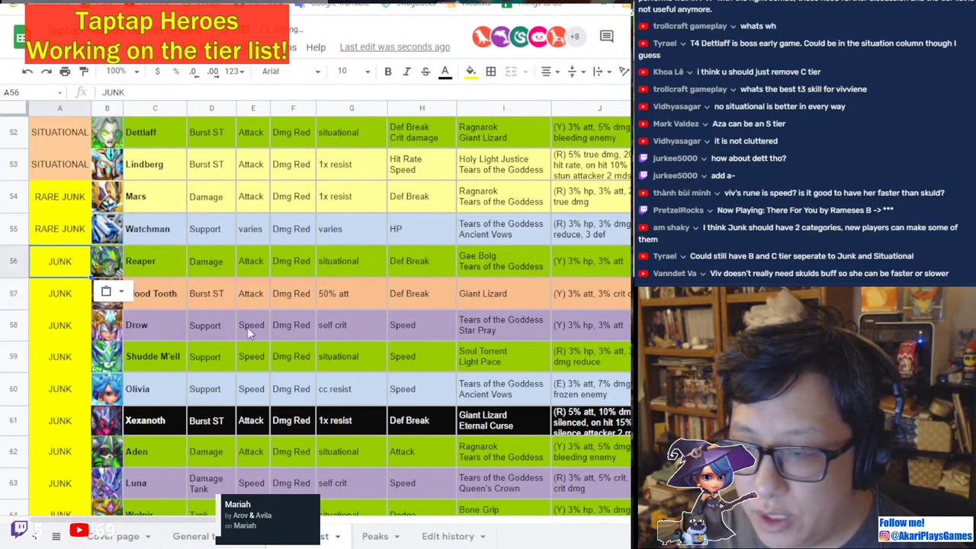
Copy Watchman's RARE JUNK label to Drow and move the Drow row directly below Watchman.
click(70, 228)
key(ctrl+c)
click(61, 325)
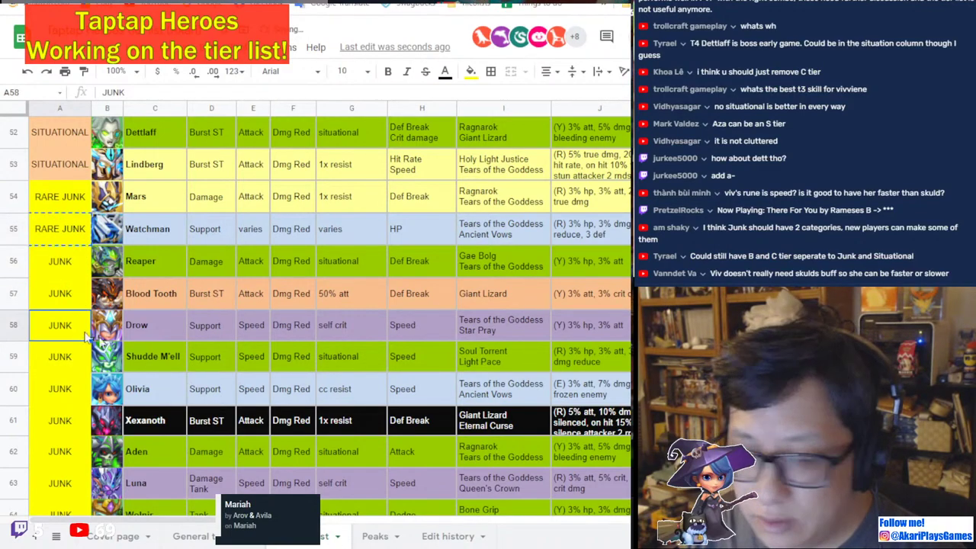
key(ctrl+v)
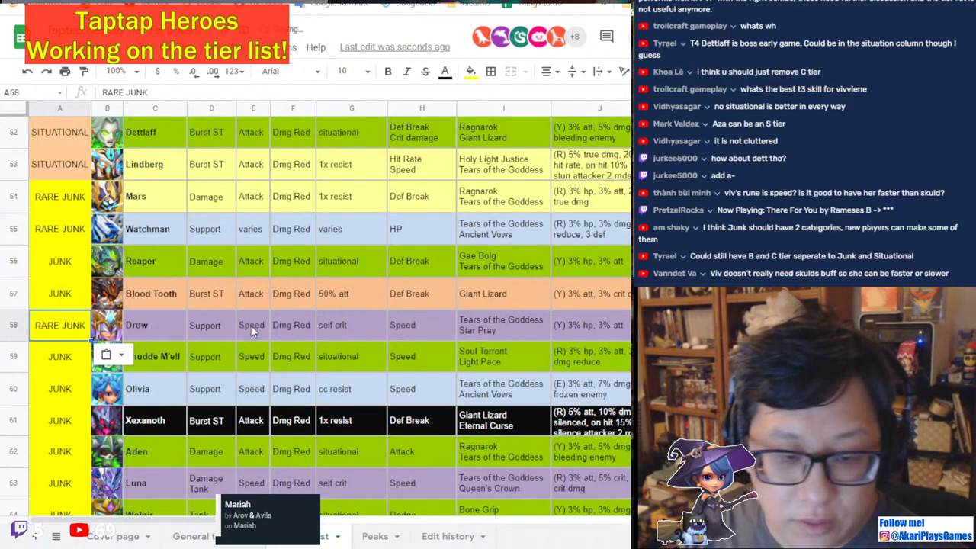
click(13, 325)
drag(13, 326, 13, 264)
Copy Drow's RARE JUNK label to Xexanoth and move the Xexanoth row directly below Drow.
scroll(322, 342, down, 2)
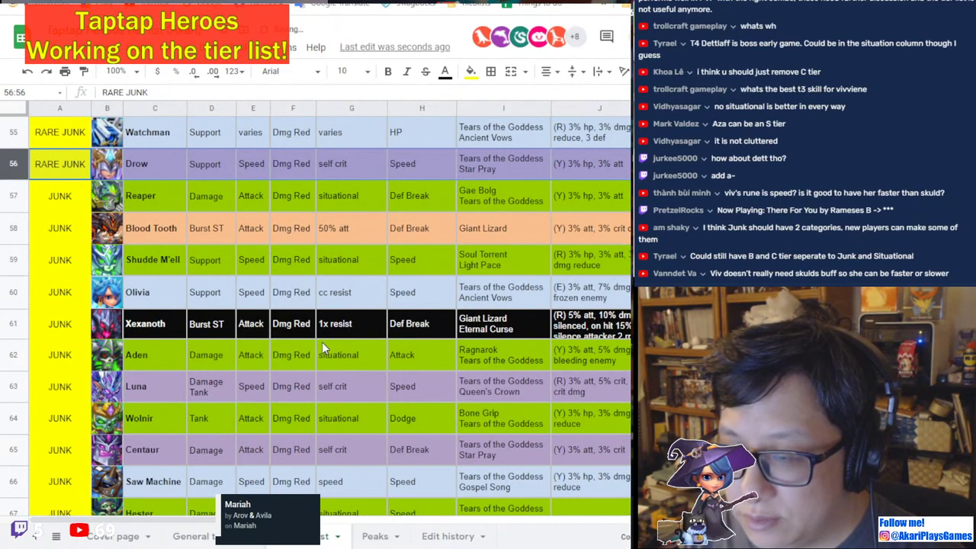
scroll(322, 348, down, 1)
scroll(321, 348, up, 2)
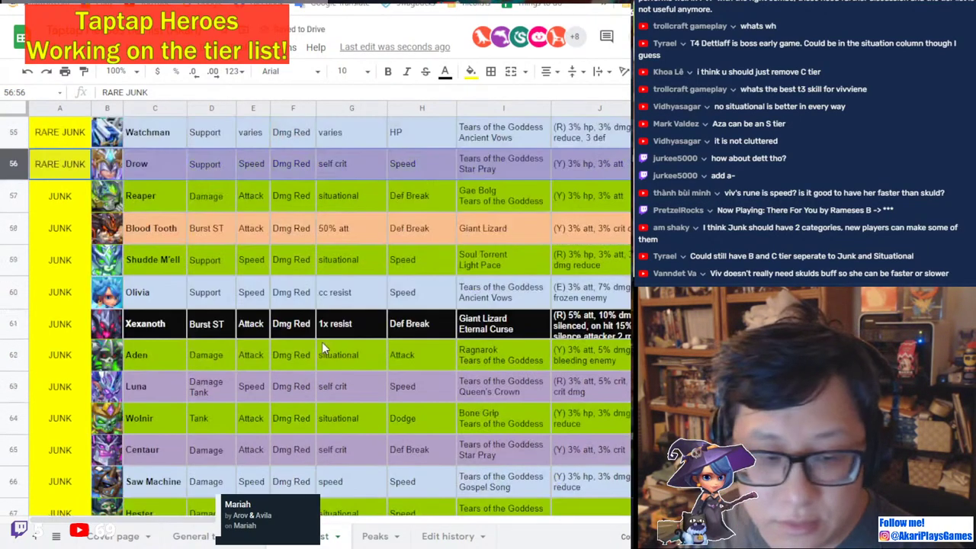
click(69, 173)
key(ctrl+c)
click(61, 326)
key(ctrl+v)
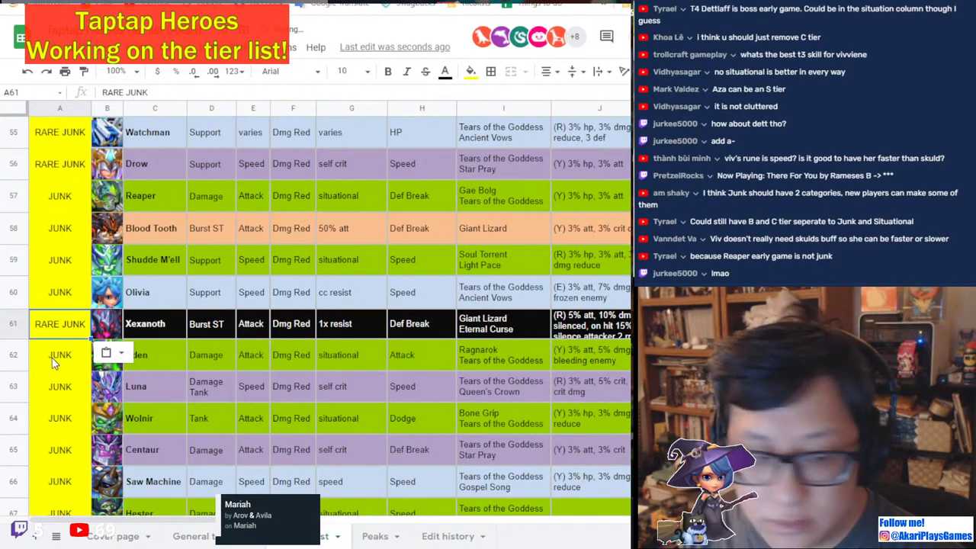
click(13, 324)
drag(11, 328, 5, 207)
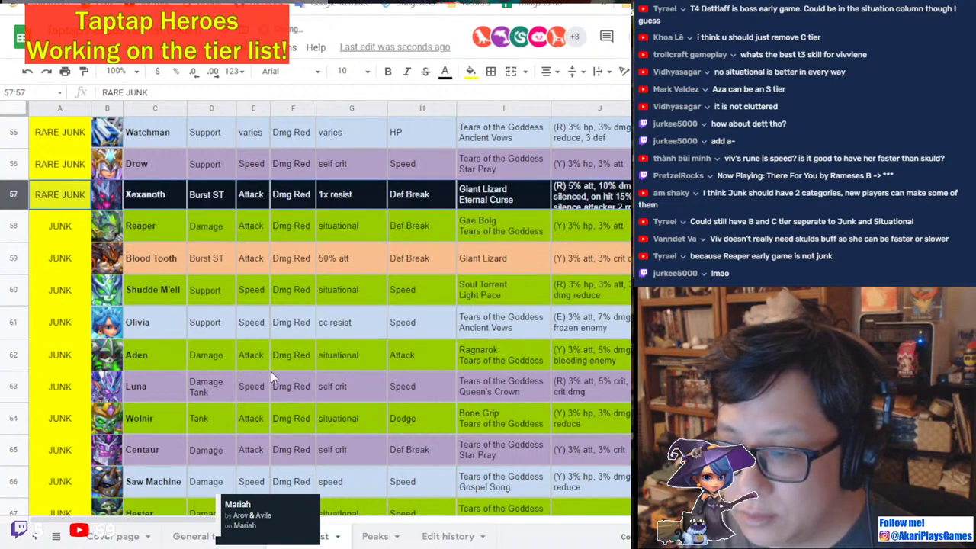
Give Nameless King the copied RARE JUNK tier label.
scroll(271, 372, down, 5)
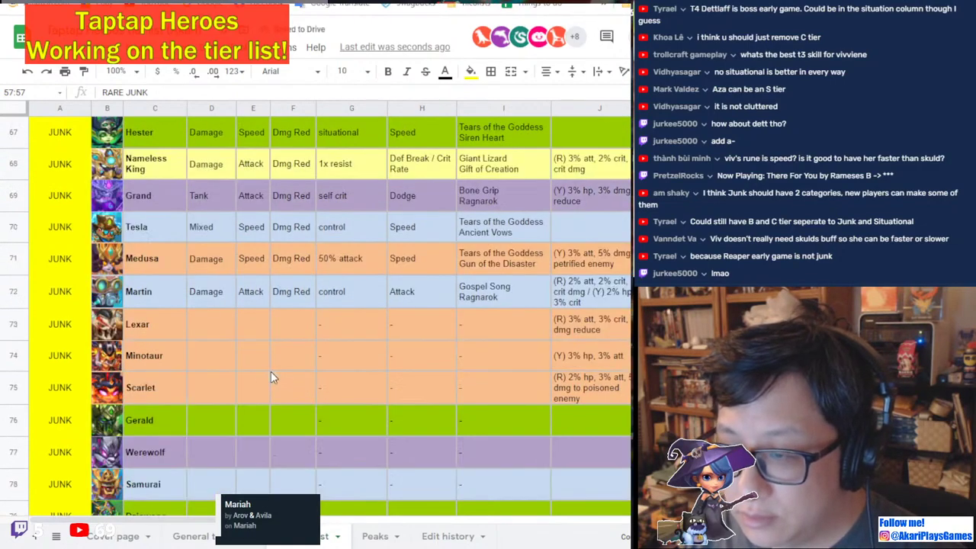
scroll(271, 371, up, 3)
click(59, 356)
key(ctrl+v)
scroll(165, 411, up, 2)
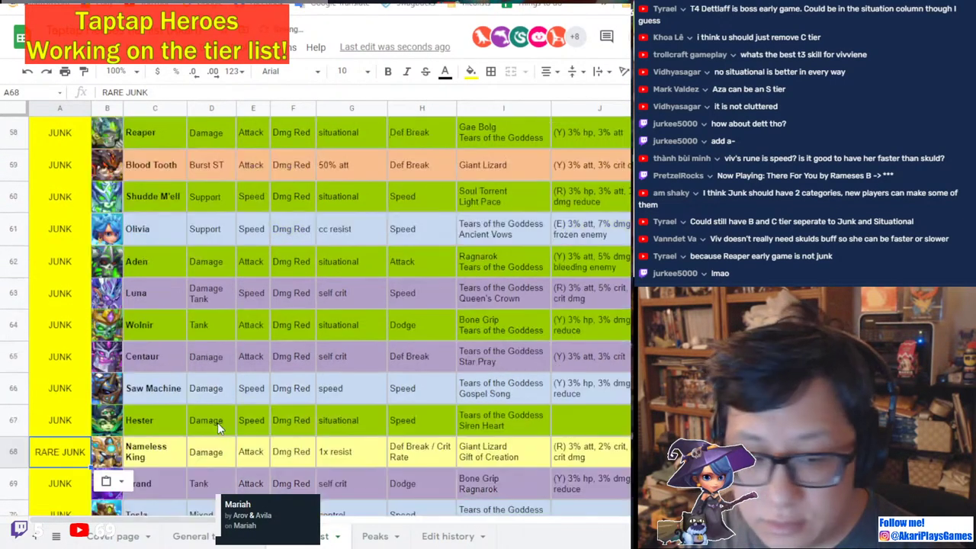
Move the Nameless King row directly below Xexanoth, at the end of the RARE JUNK group.
drag(20, 452, 21, 172)
click(15, 451)
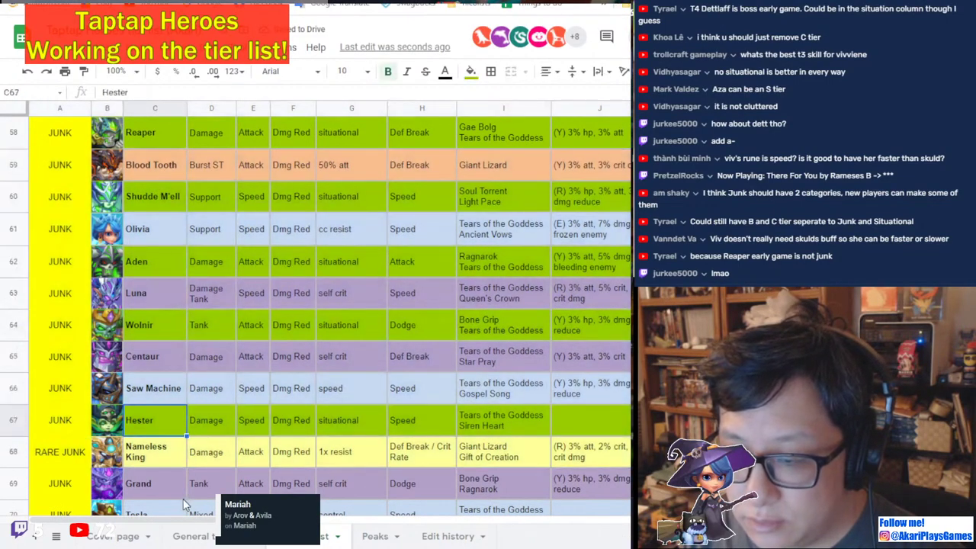
drag(14, 453, 4, 434)
scroll(298, 384, down, 3)
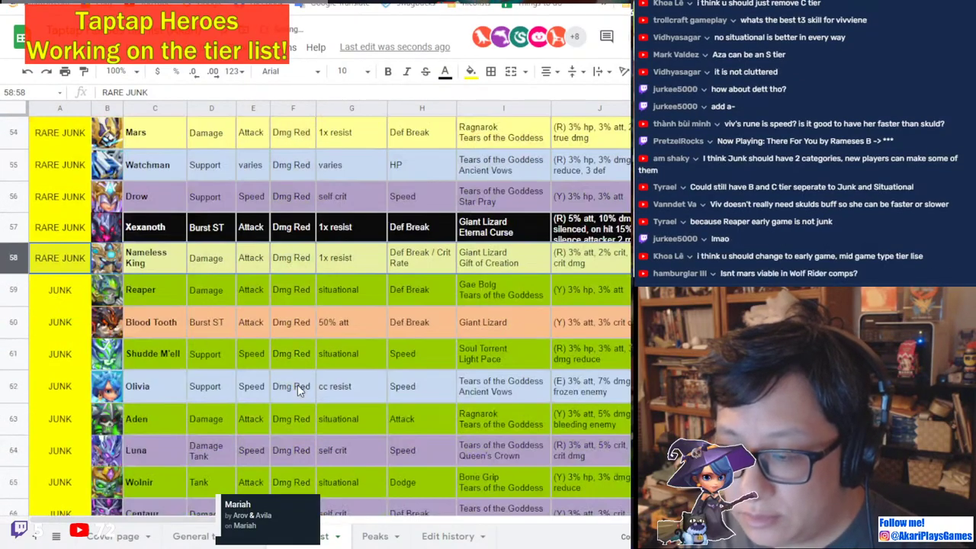
Review the hero order and tier labels across the JUNK, RARE JUNK, SITUATIONAL, A and S rows, comparing Aegina's placement with Phoenix's.
scroll(297, 384, down, 1)
scroll(297, 385, down, 3)
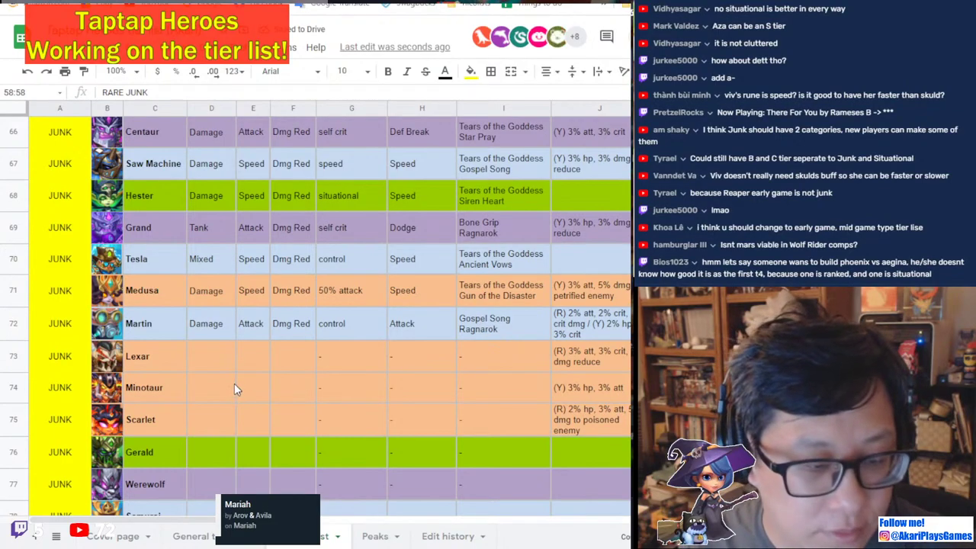
scroll(234, 389, up, 4)
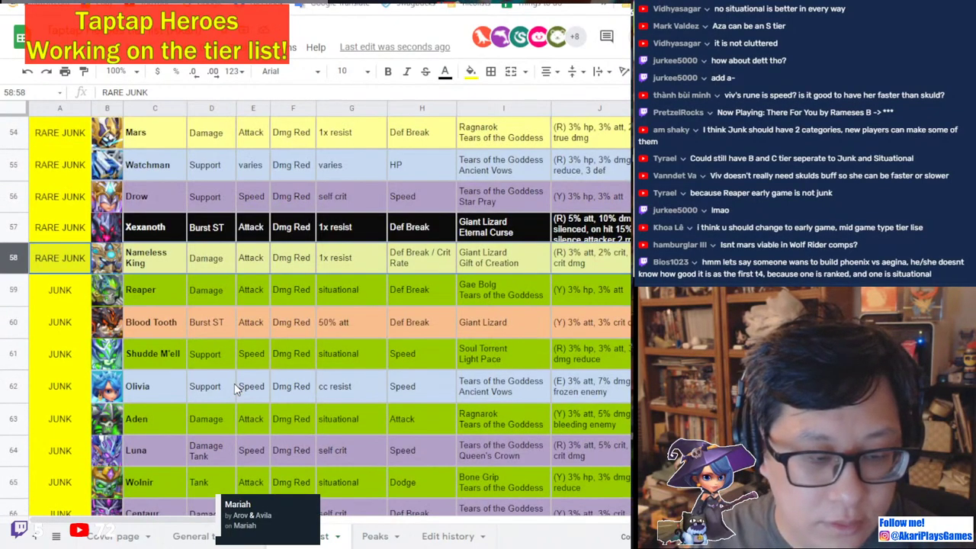
scroll(234, 389, up, 6)
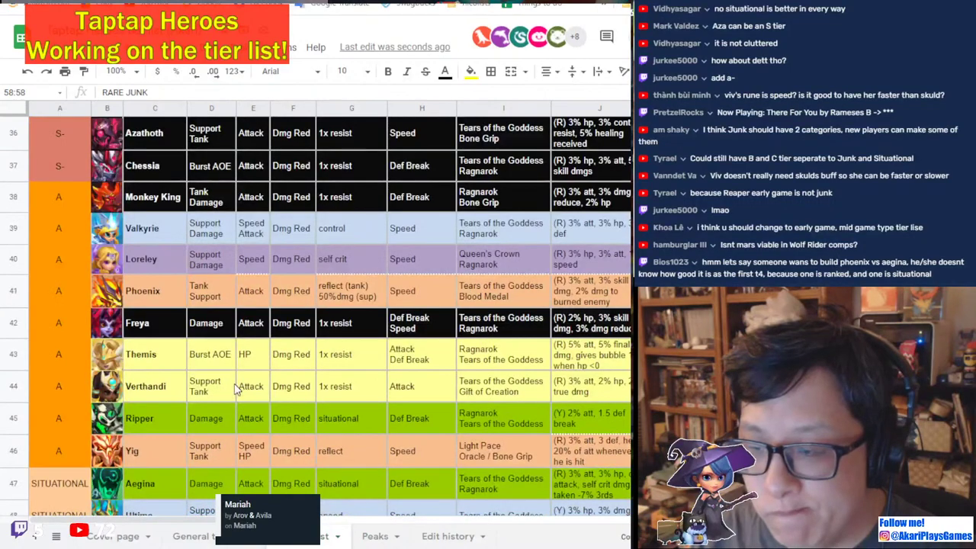
scroll(234, 389, down, 2)
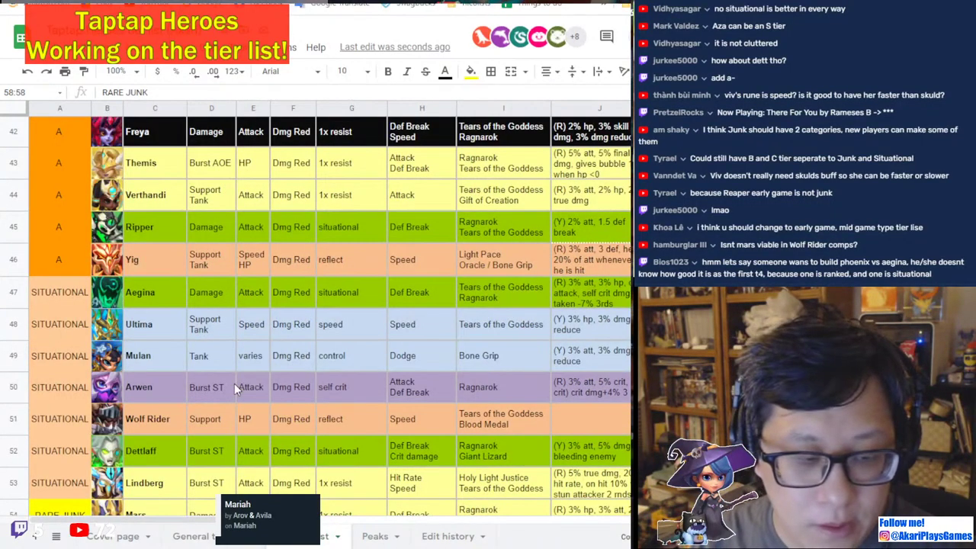
click(159, 302)
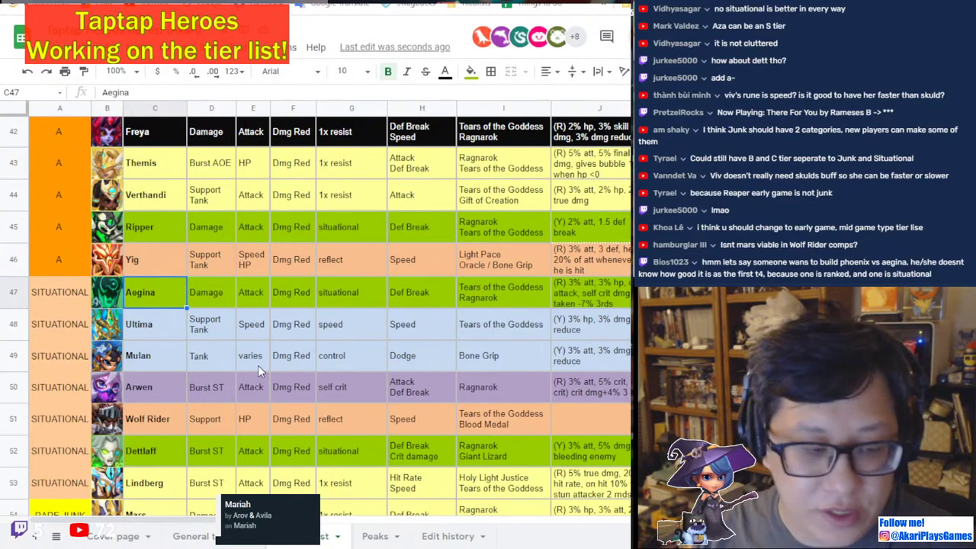
scroll(258, 366, up, 4)
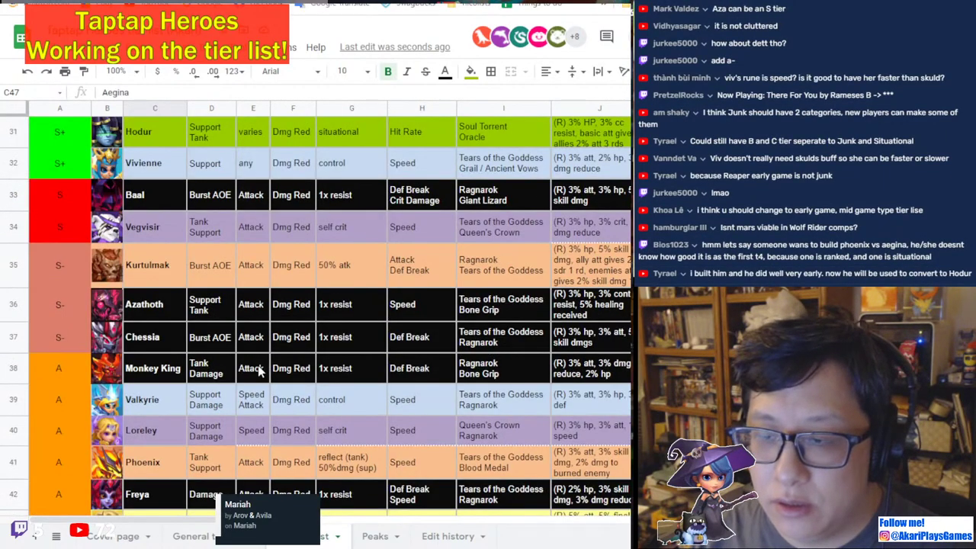
scroll(258, 370, down, 2)
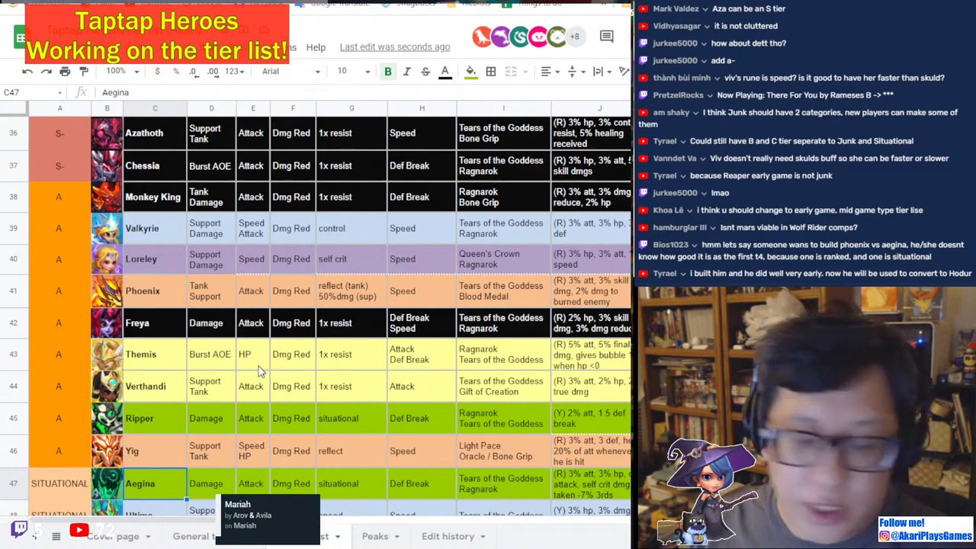
Change Olivia's tier label in column A to "QUEEN JUNK".
click(119, 296)
scroll(292, 373, down, 1)
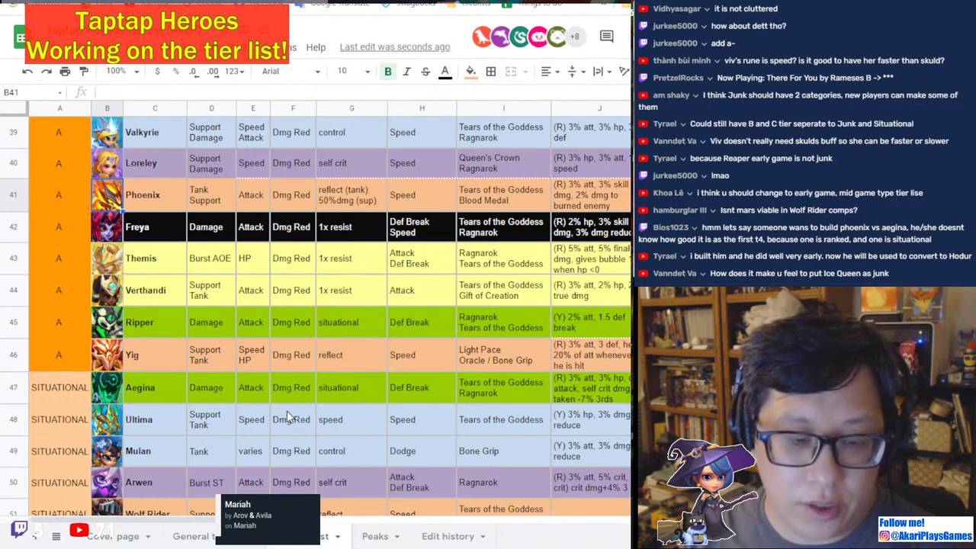
scroll(375, 449, down, 2)
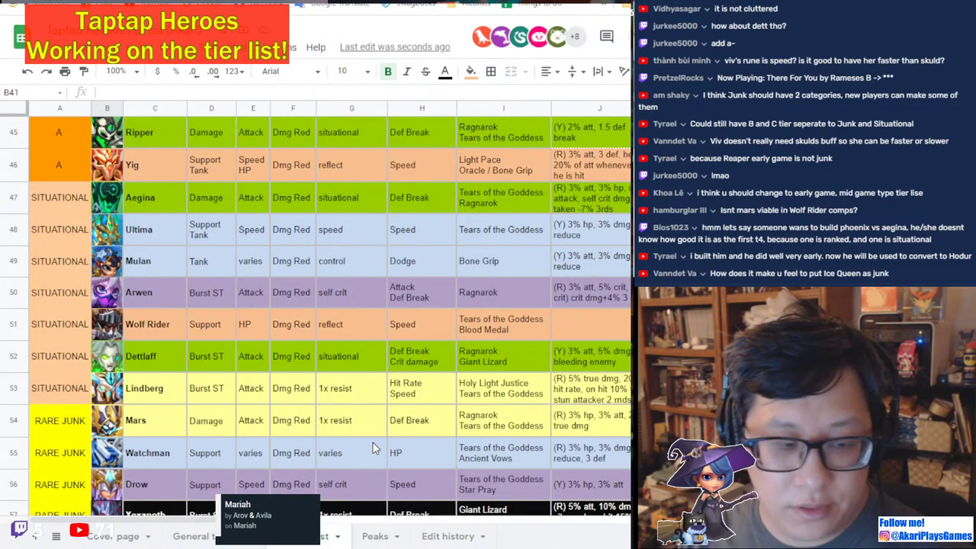
scroll(373, 448, down, 4)
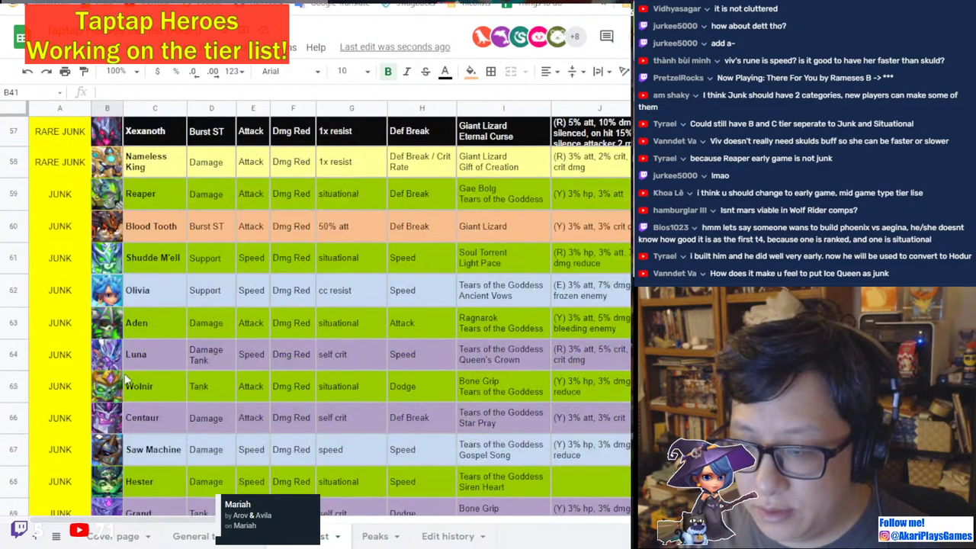
click(63, 297)
text(QUEE)
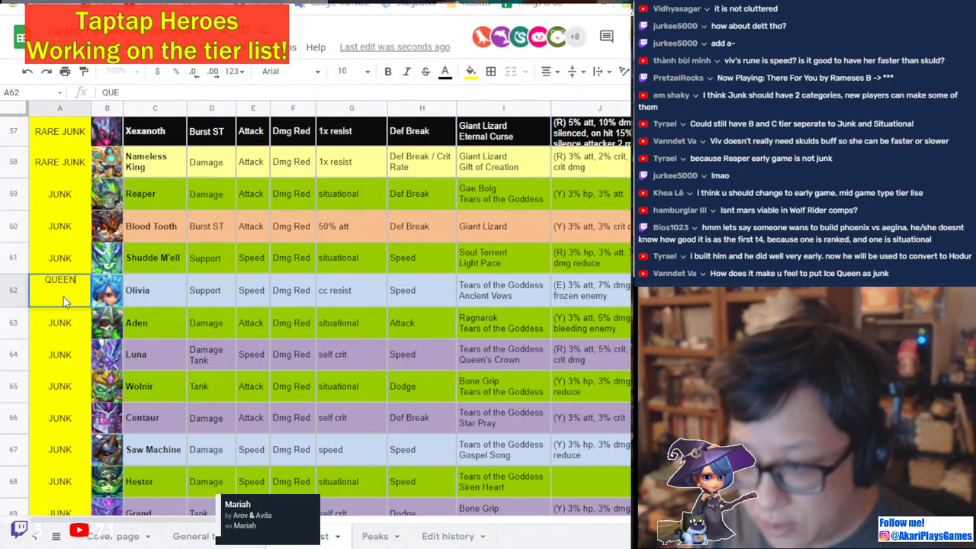
text(N JUNK)
key(Return)
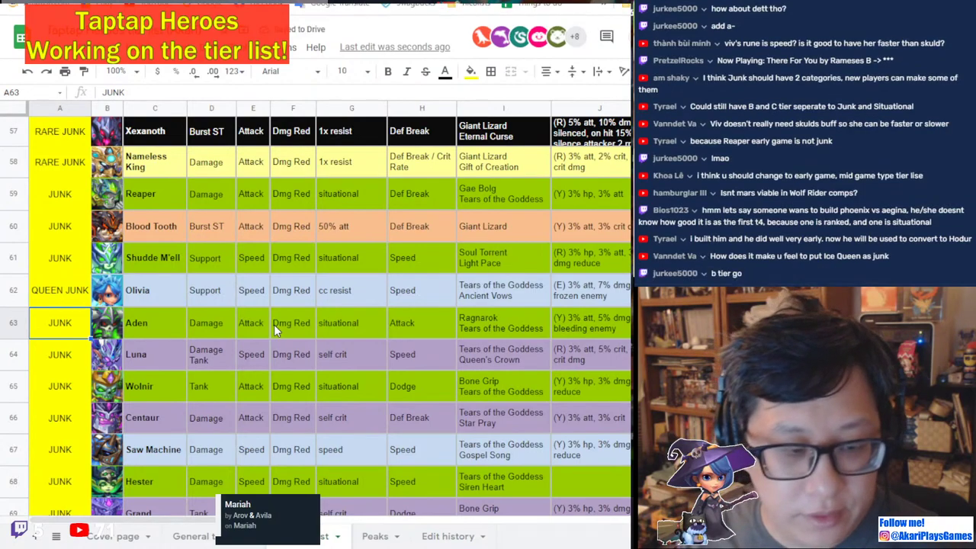
Review the hero rankings from the junk tiers up to S+, including Vegvisir's row.
scroll(299, 371, up, 2)
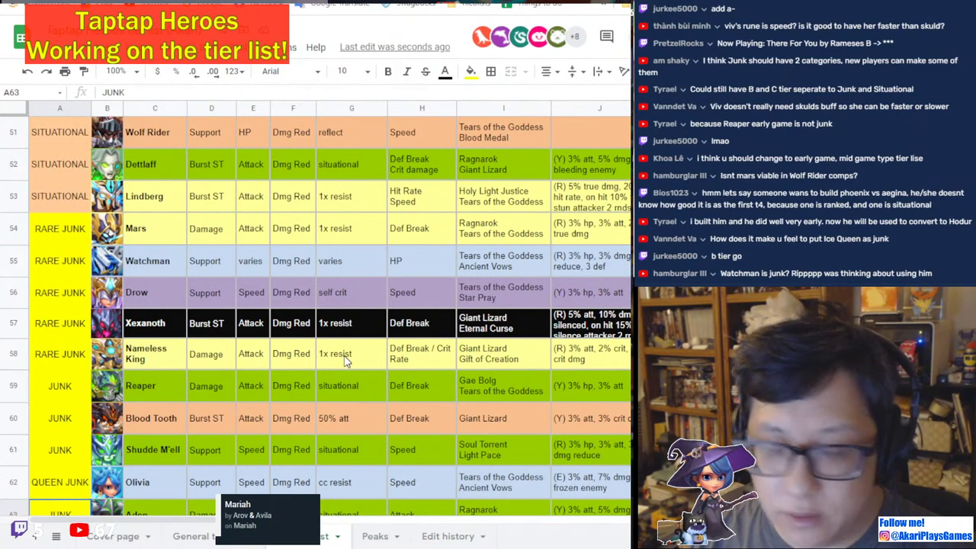
scroll(345, 361, up, 2)
scroll(347, 366, down, 1)
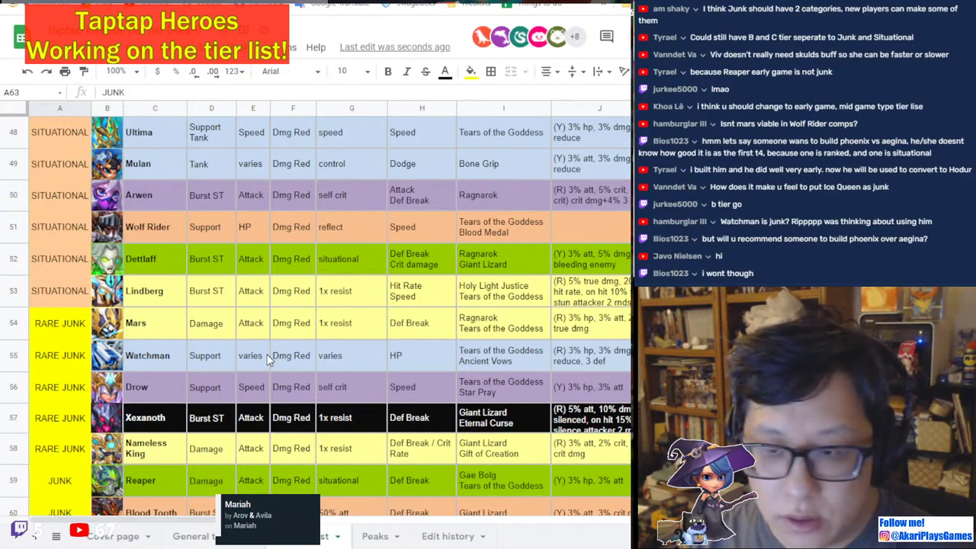
scroll(267, 358, up, 6)
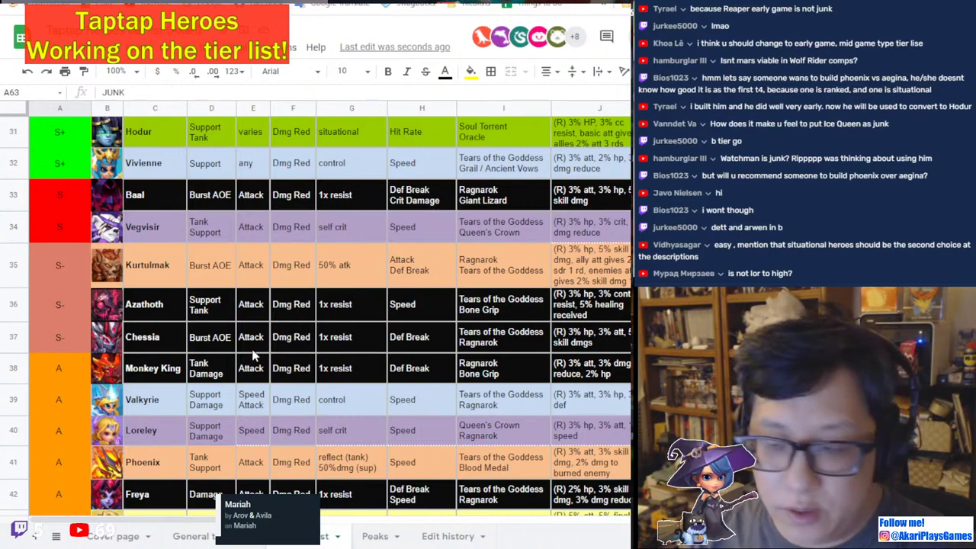
scroll(253, 355, down, 3)
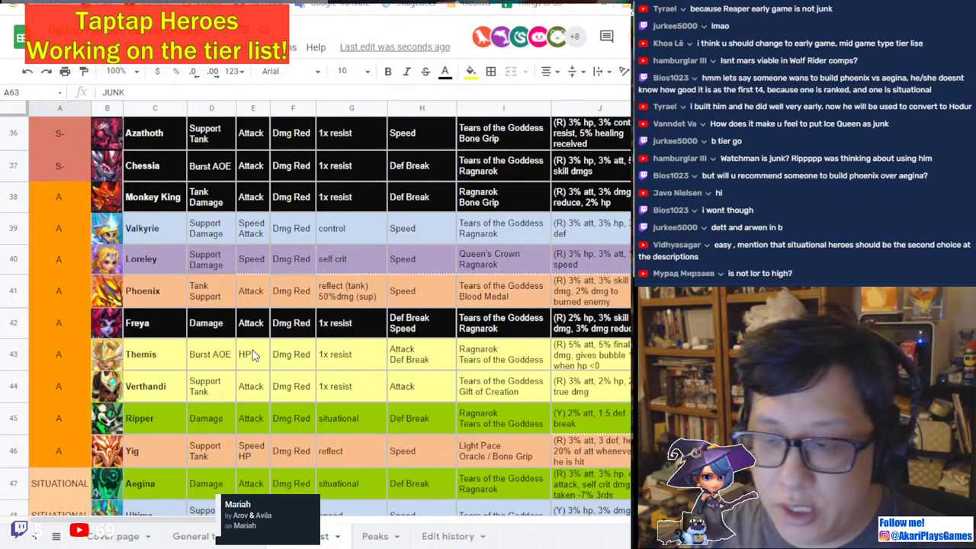
scroll(252, 355, up, 5)
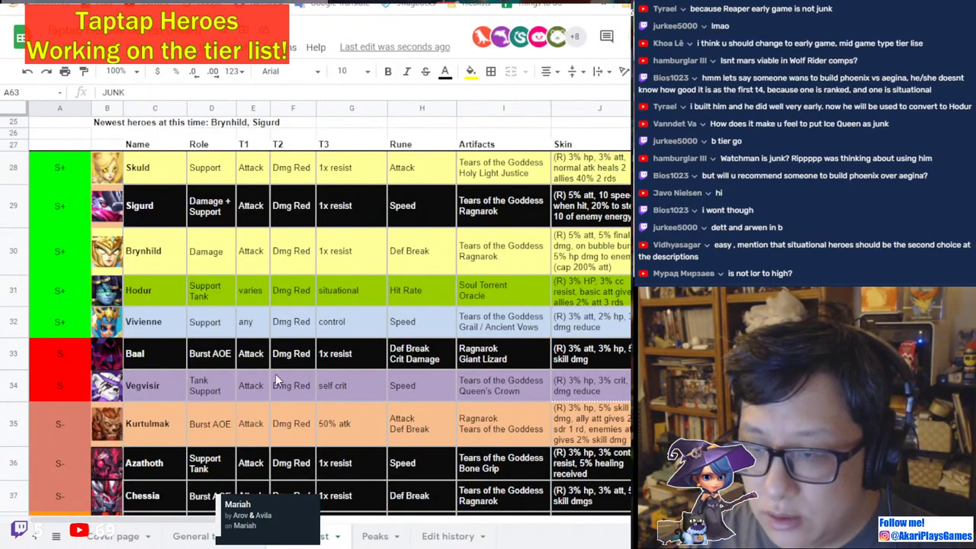
click(276, 375)
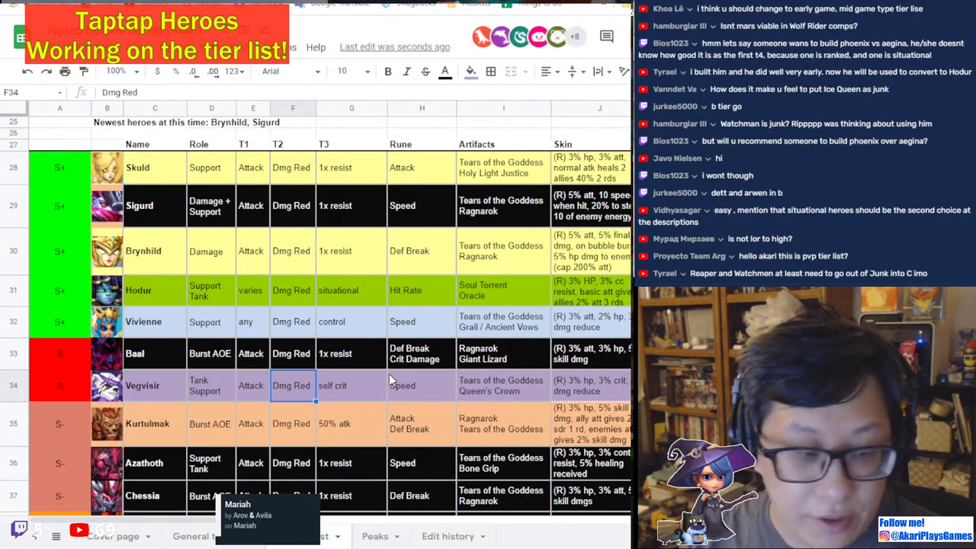
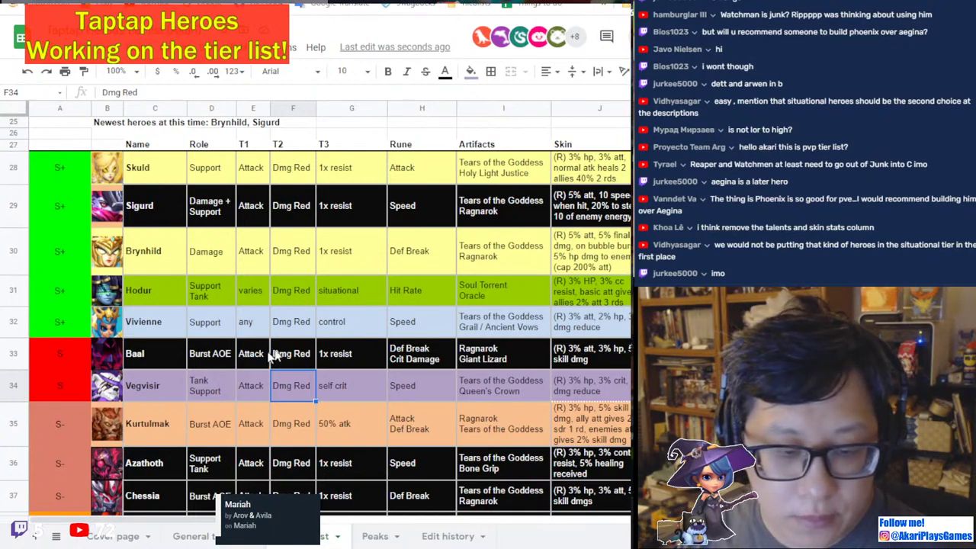
click(160, 390)
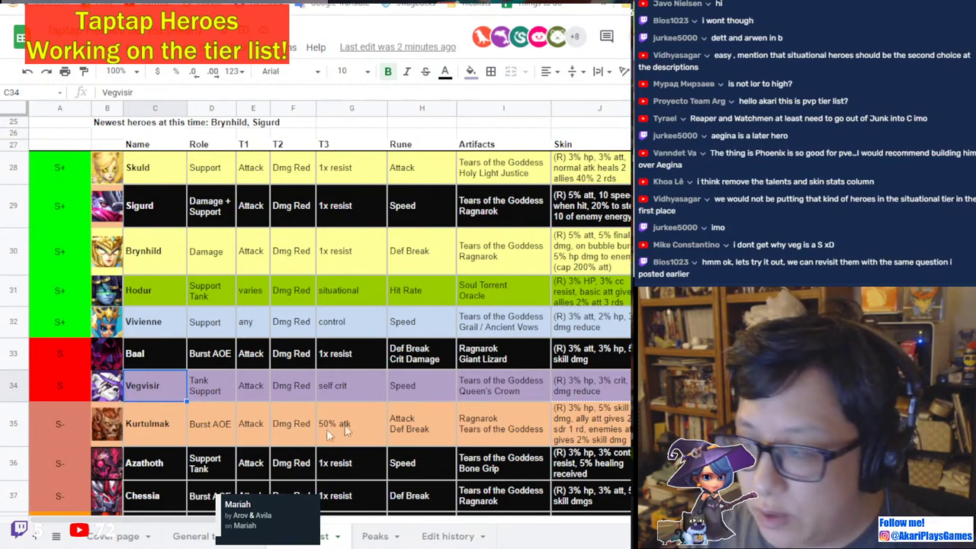
Clear all entries under the Skin header for every hero, from Skuld to Saizou (J28:J85).
click(585, 164)
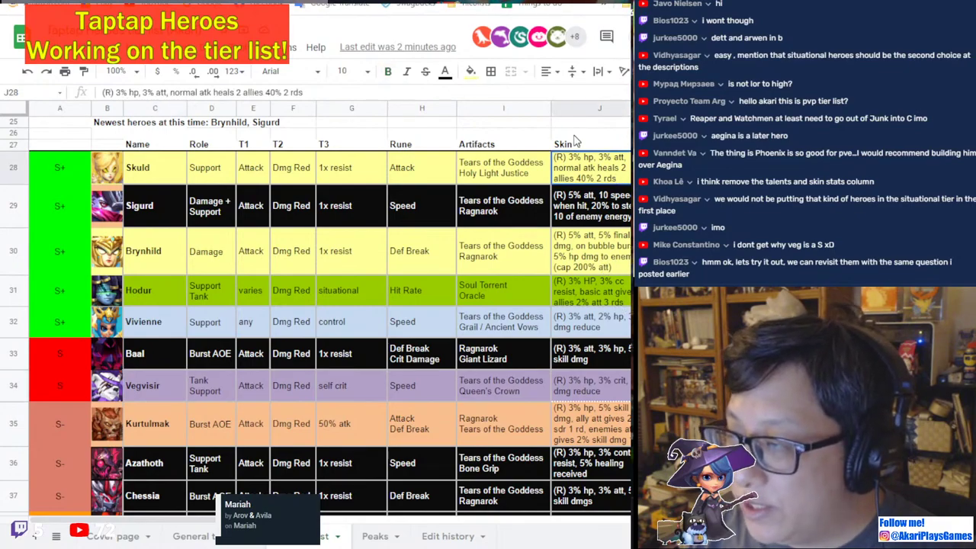
click(579, 144)
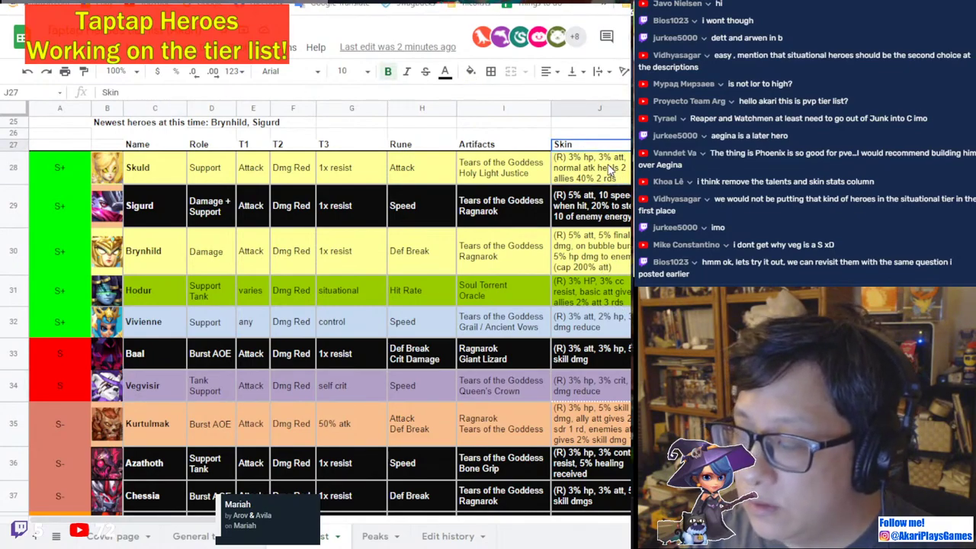
click(603, 178)
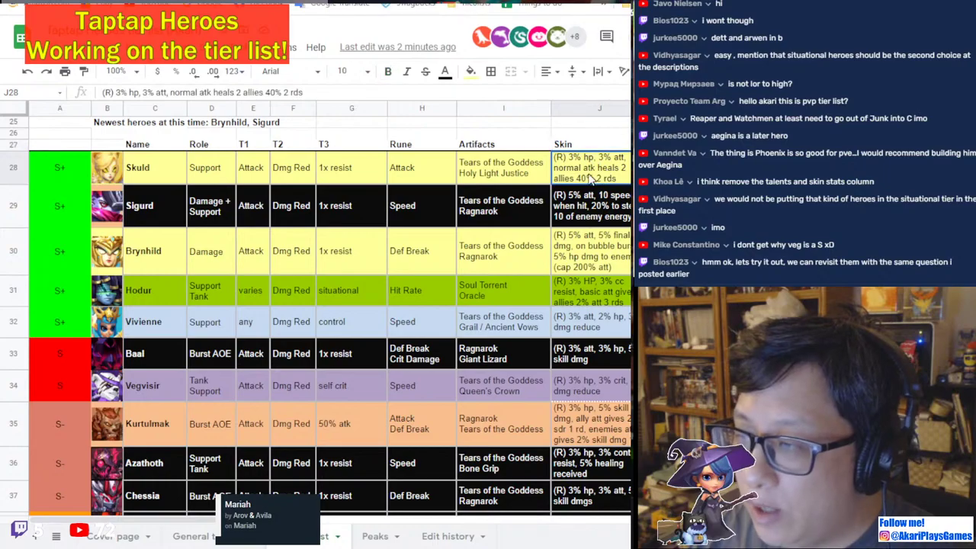
scroll(600, 187, down, 6)
scroll(602, 257, down, 13)
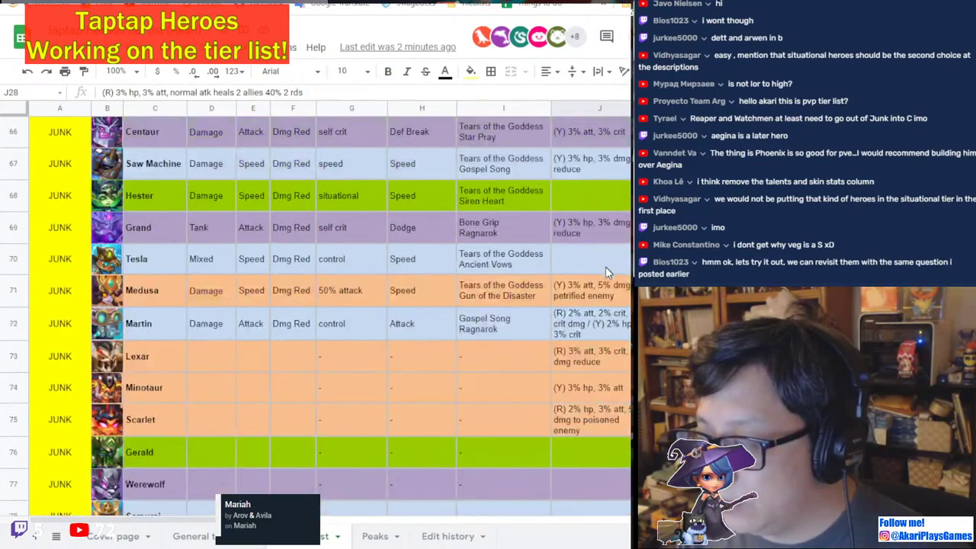
scroll(612, 334, up, 1)
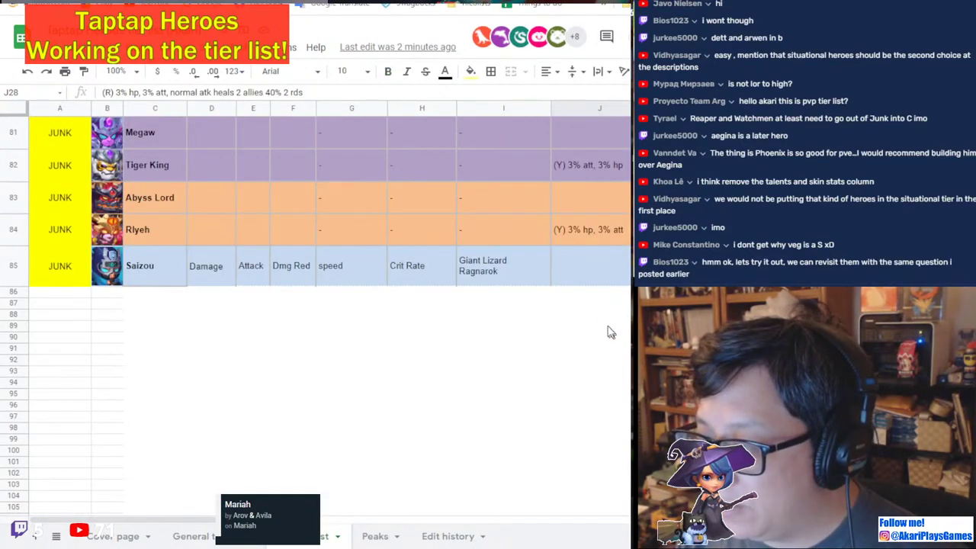
shift+click(599, 283)
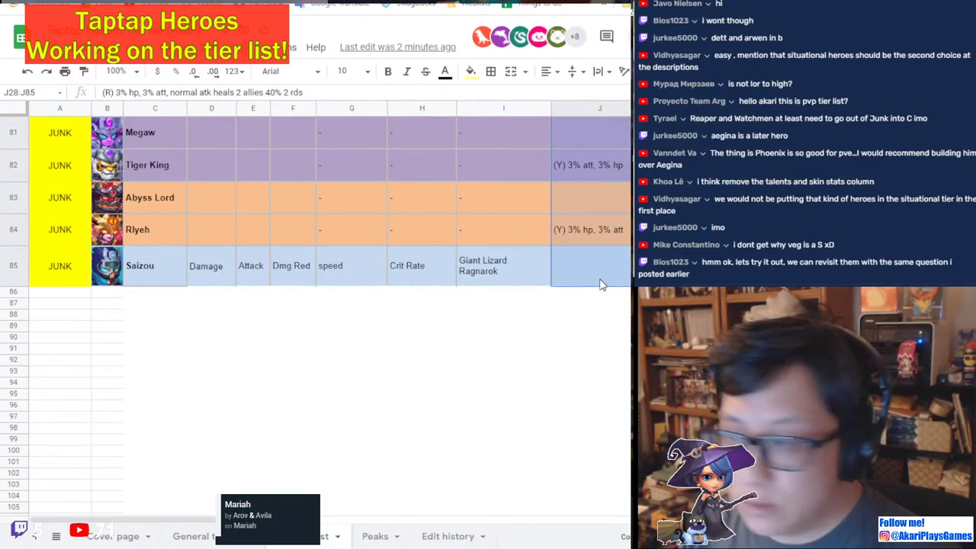
scroll(623, 347, up, 6)
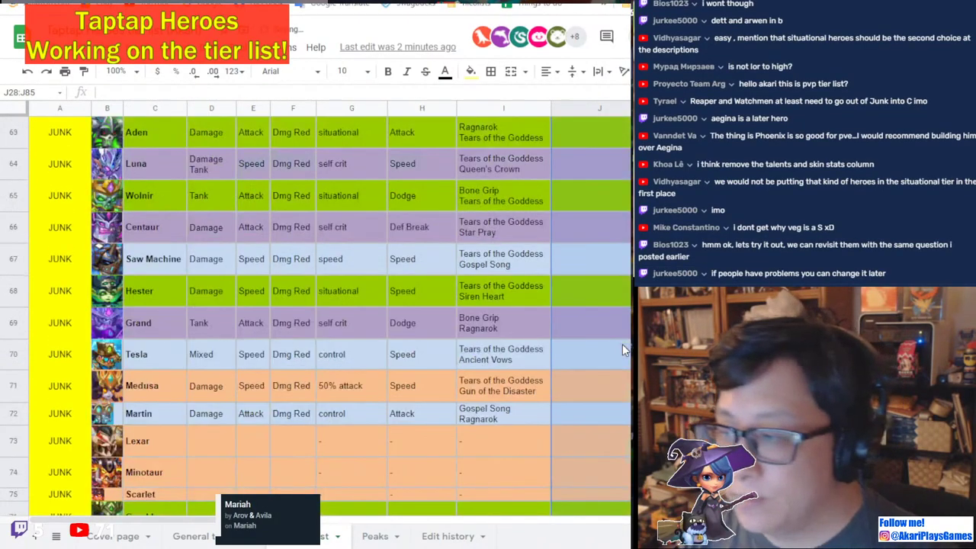
scroll(622, 344, up, 15)
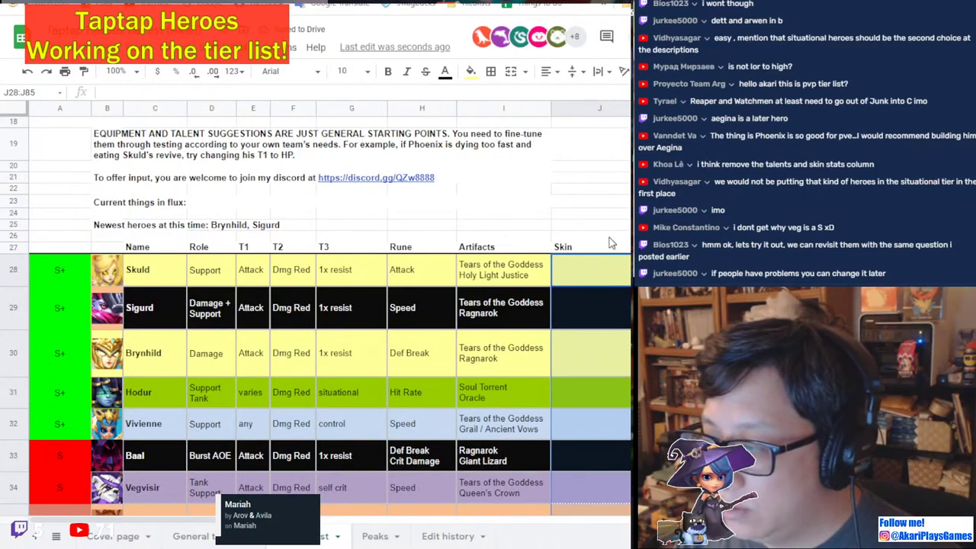
Open the Skin column header in J27 for editing and select its entire text.
click(600, 246)
key(Return)
key(ctrl+a)
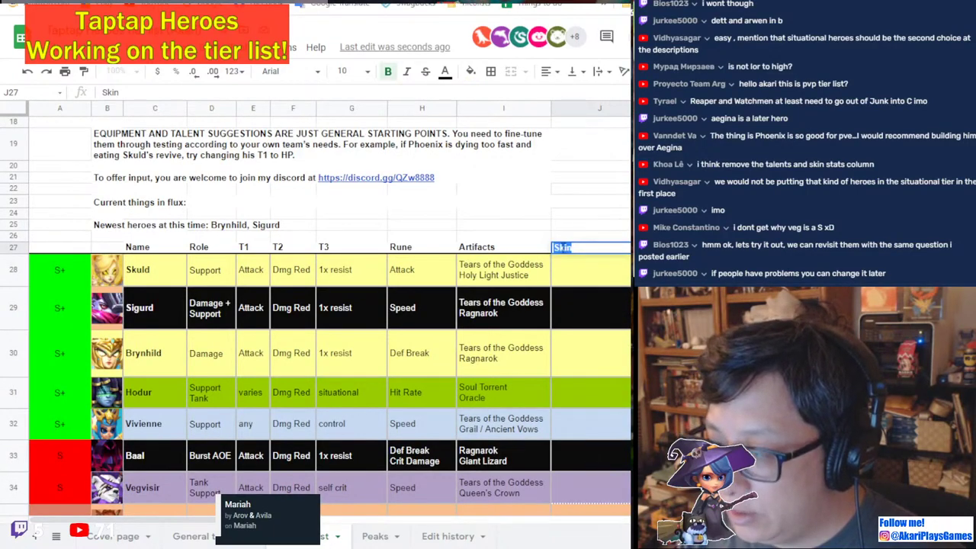
text(SITUATION)
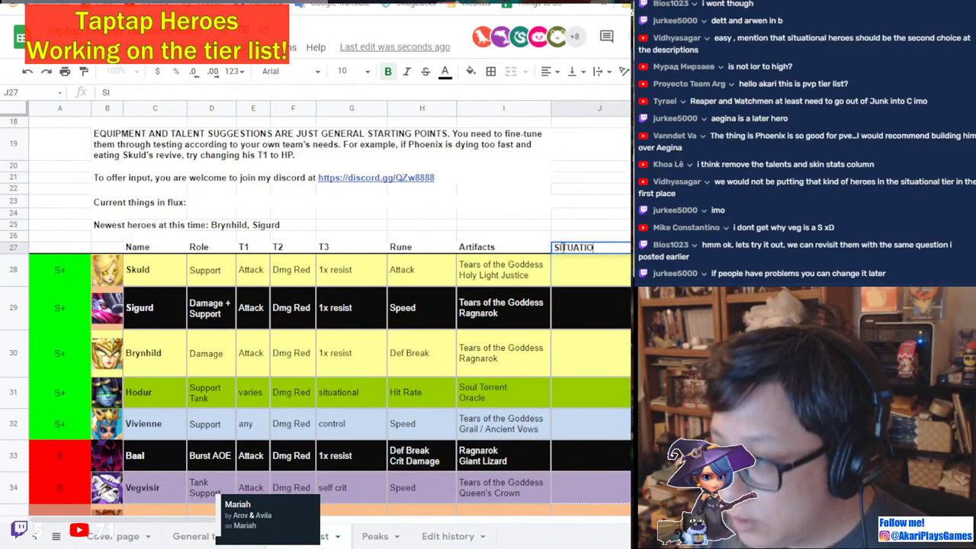
key(BackSpace)
key(BackSpace)
key(BackSpace)
key(BackSpace)
key(BackSpace)
key(BackSpace)
key(BackSpace)
text(Combo heroes)
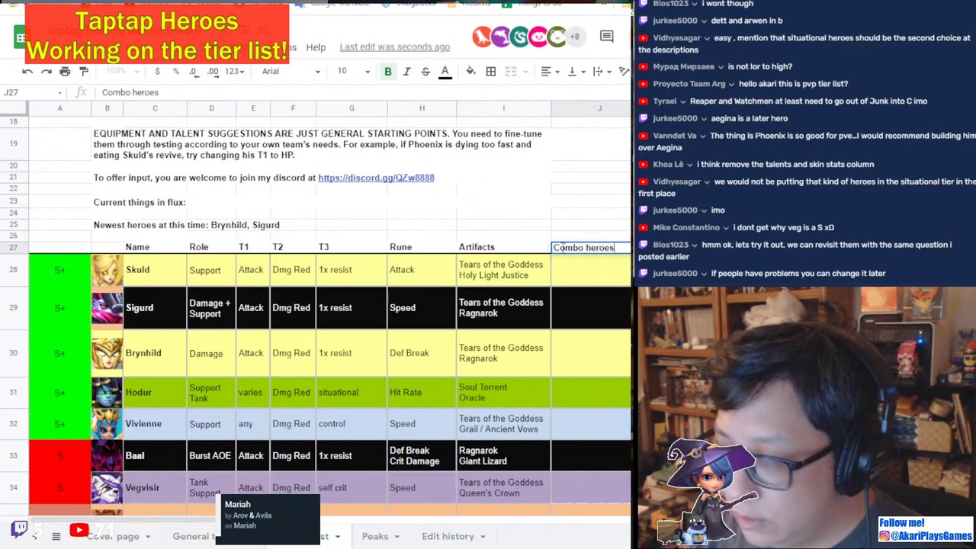
key(BackSpace)
key(BackSpace)
key(BackSpace)
key(BackSpace)
key(BackSpace)
key(BackSpace)
text(par)
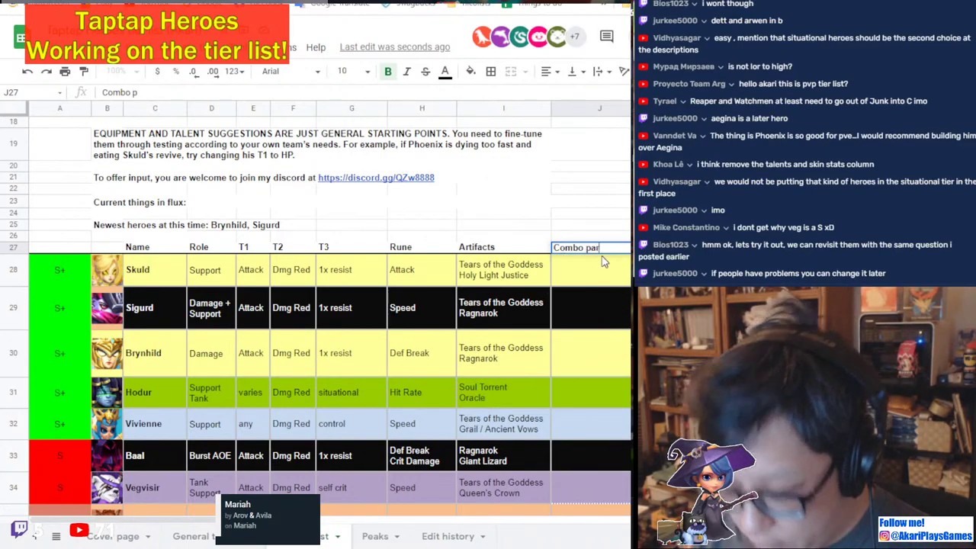
key(BackSpace)
key(BackSpace)
key(BackSpace)
key(BackSpace)
key(BackSpace)
key(BackSpace)
key(BackSpace)
key(BackSpace)
key(BackSpace)
Enter "Synergizes with" as the header in J27.
text(Synergy)
key(BackSpace)
text(izes w)
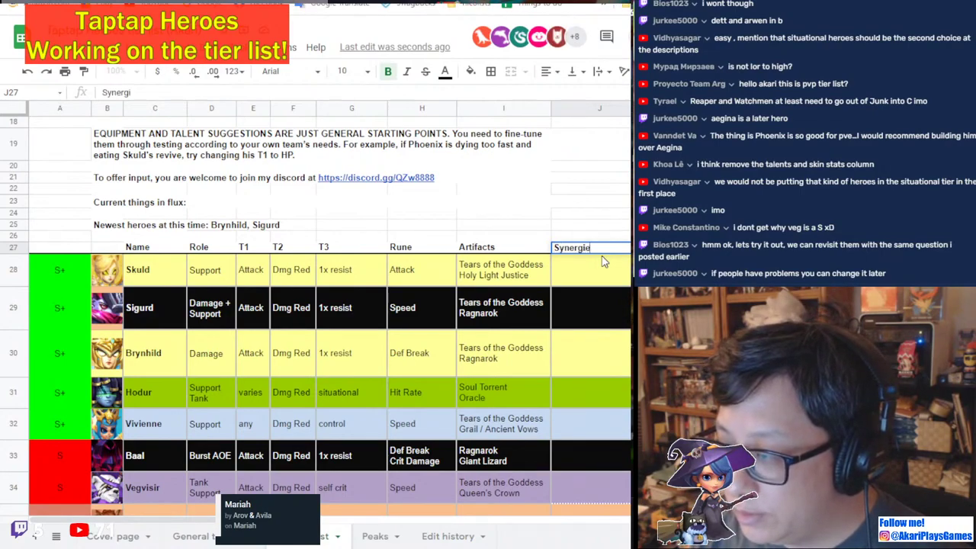
text(ith)
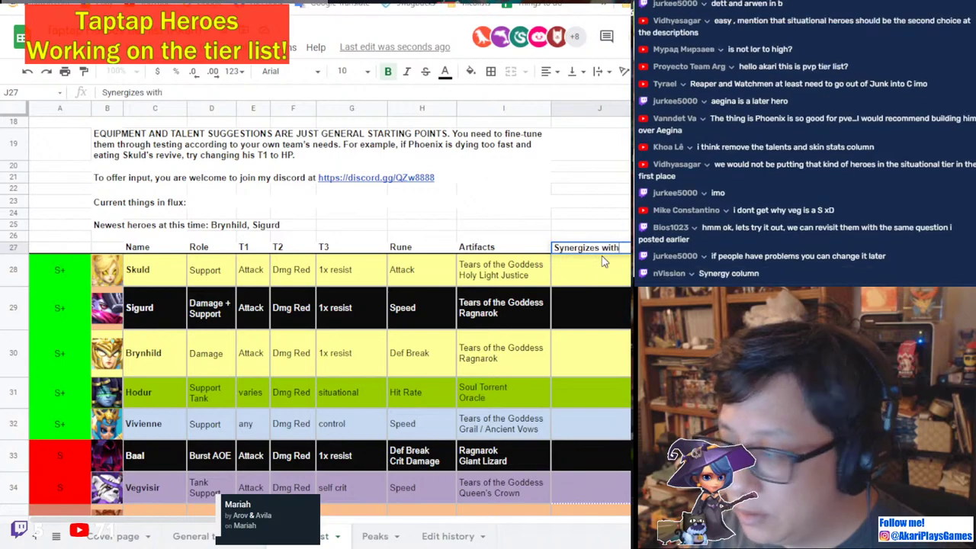
key(Return)
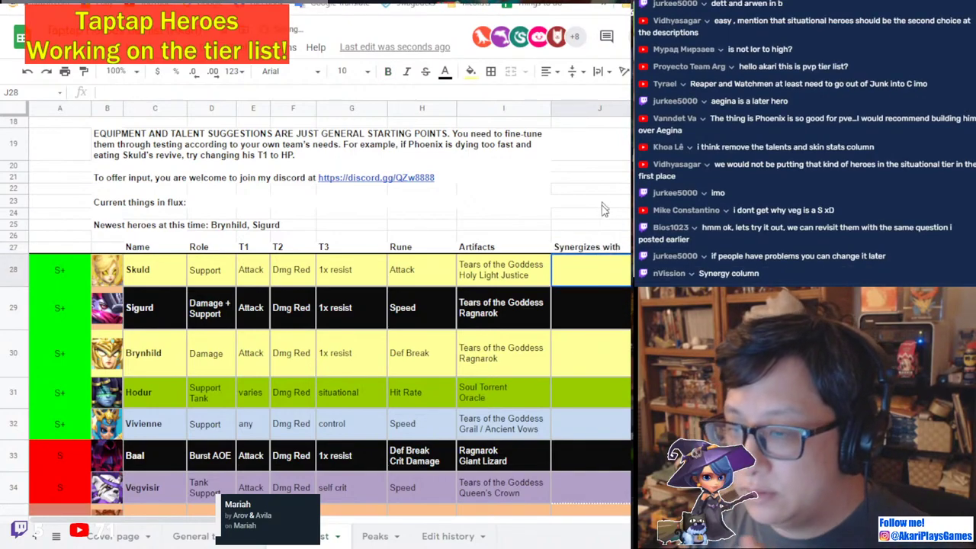
Enter "single target heroes" as Brynhild's synergy in the Synergizes with column.
click(589, 313)
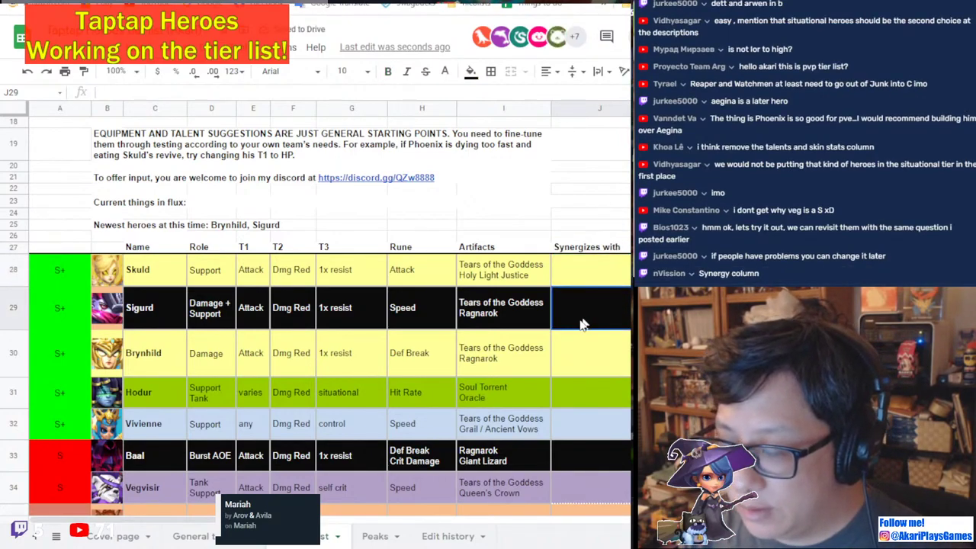
click(579, 366)
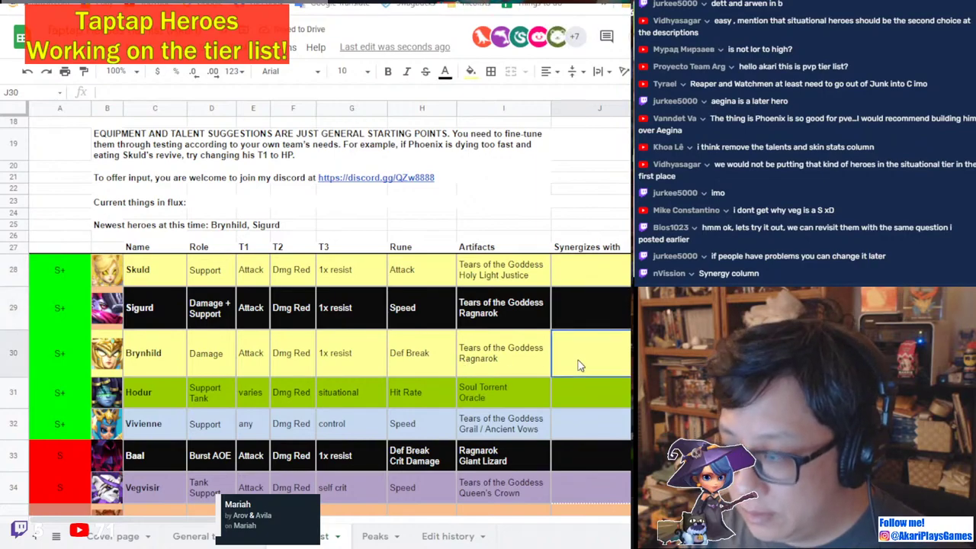
text(single target h)
text(ealer)
key(BackSpace)
key(BackSpace)
key(BackSpace)
key(BackSpace)
key(BackSpace)
key(BackSpace)
key(BackSpace)
key(BackSpace)
text(t heroes)
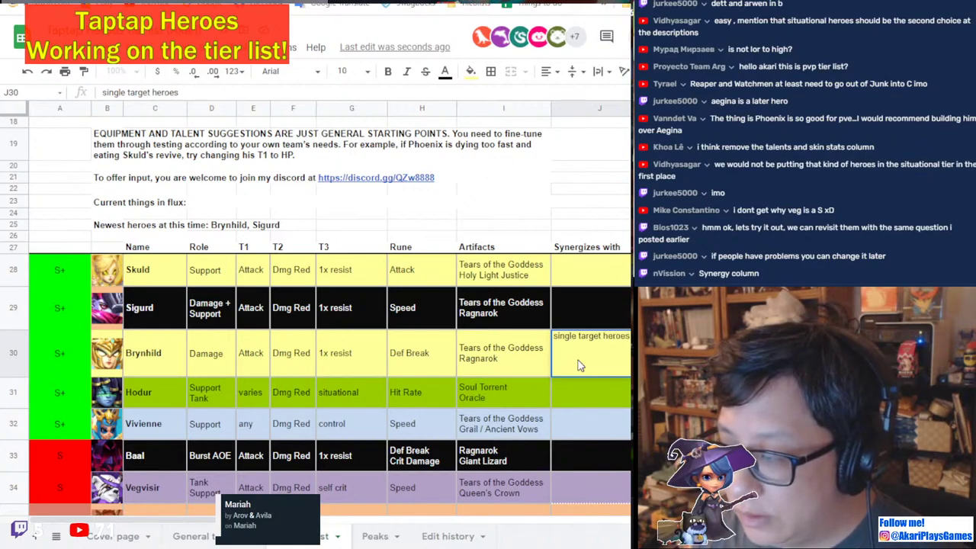
key(Return)
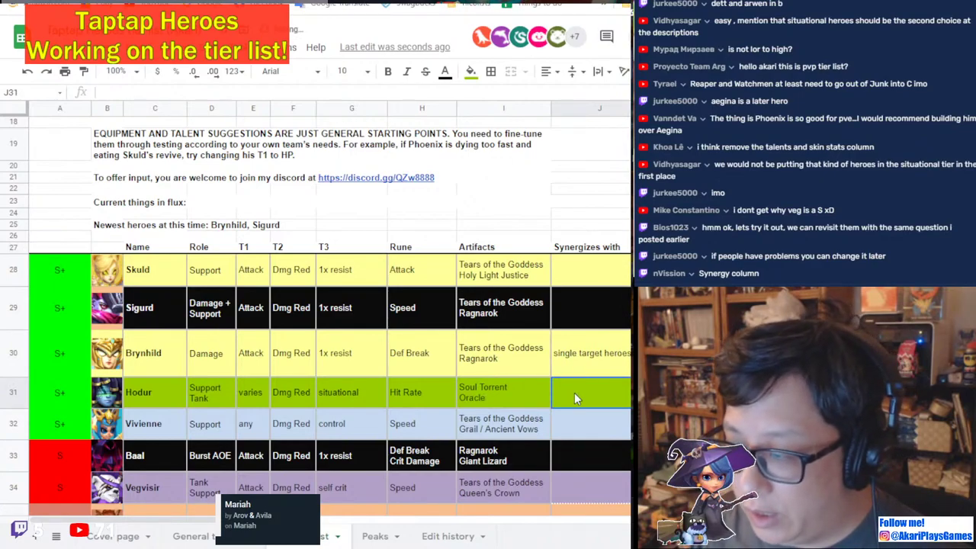
Enter "chessia, aegina, verth, ultima" as Hodur's synergies.
text(ch)
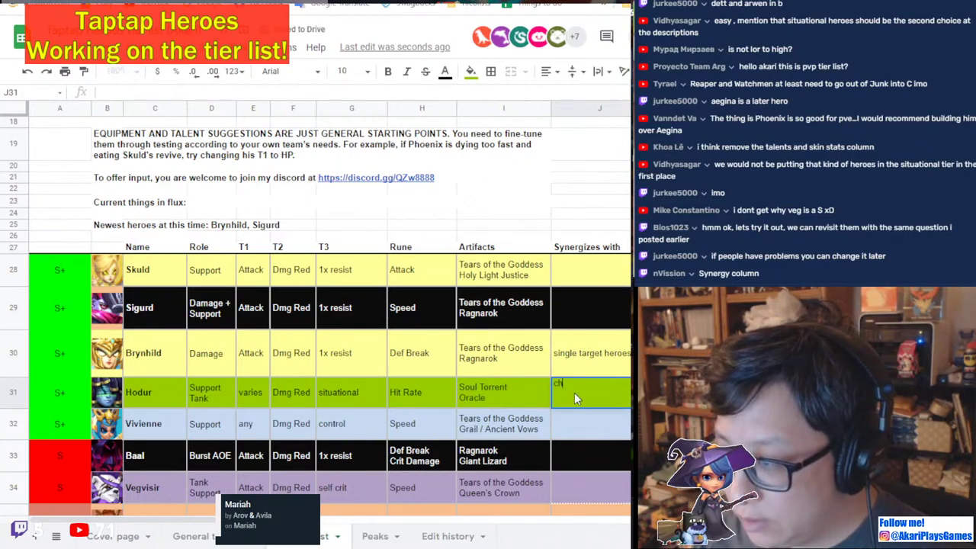
text(essia, aegina, )
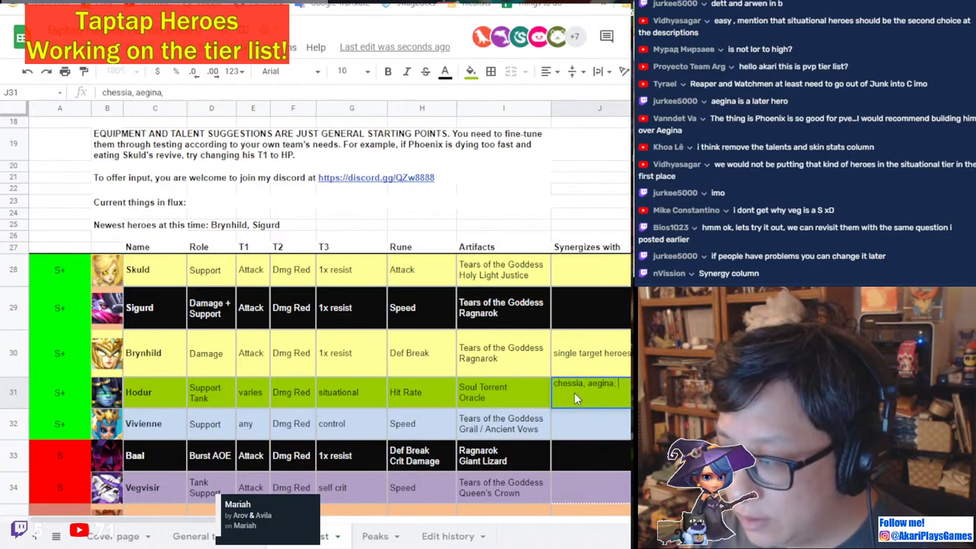
text(verth, ultima)
key(Return)
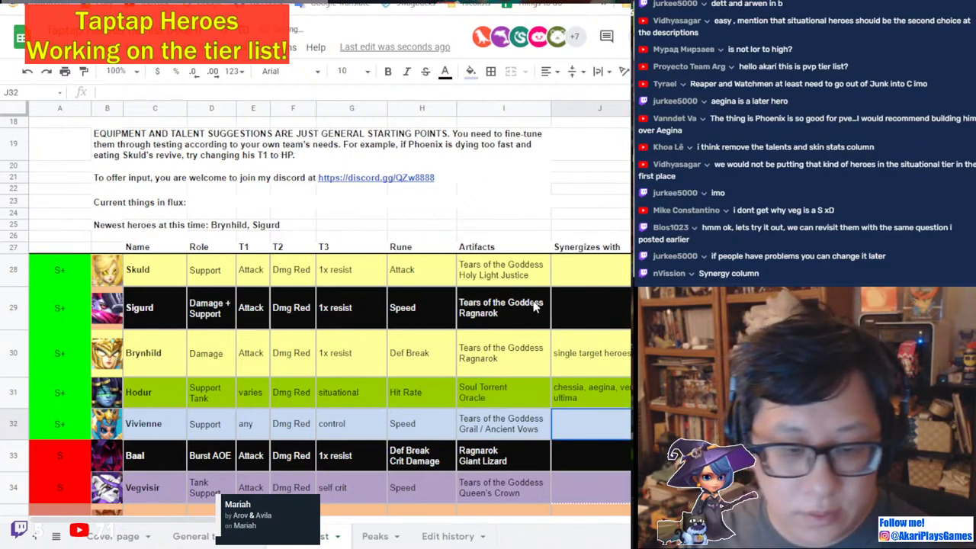
scroll(492, 332, down, 1)
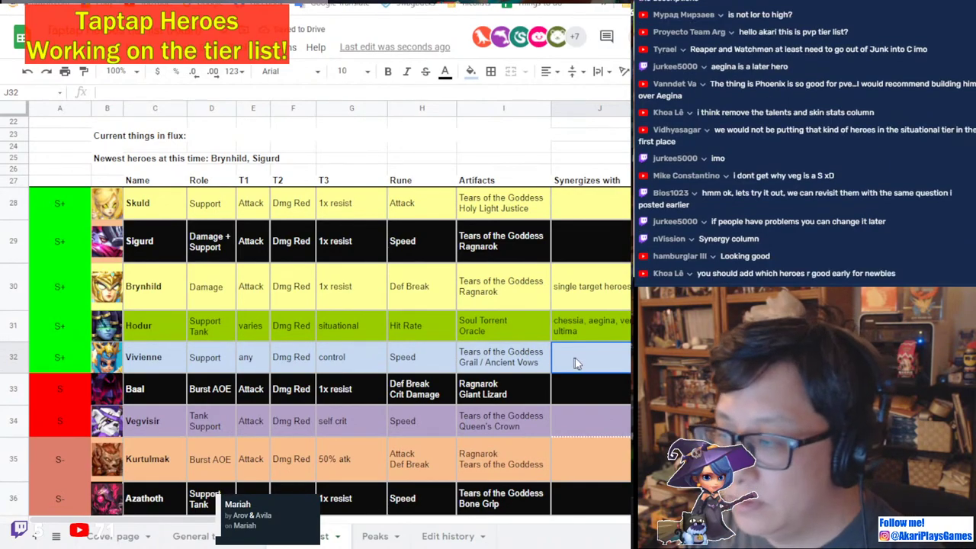
click(591, 385)
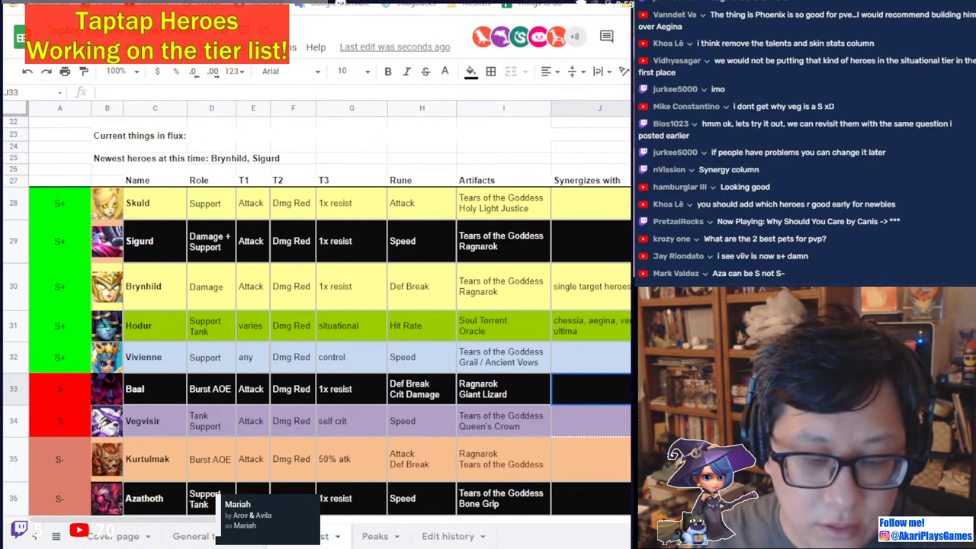
click(183, 413)
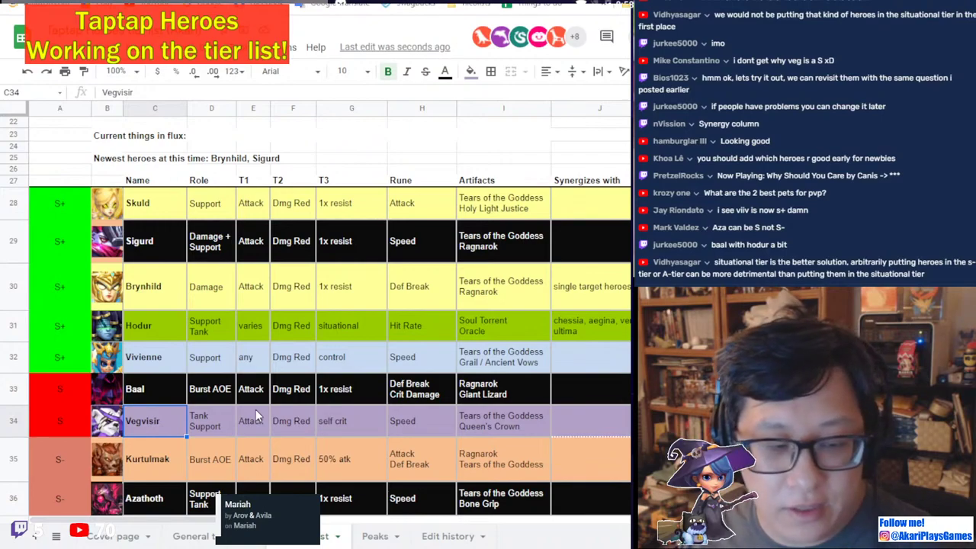
click(581, 397)
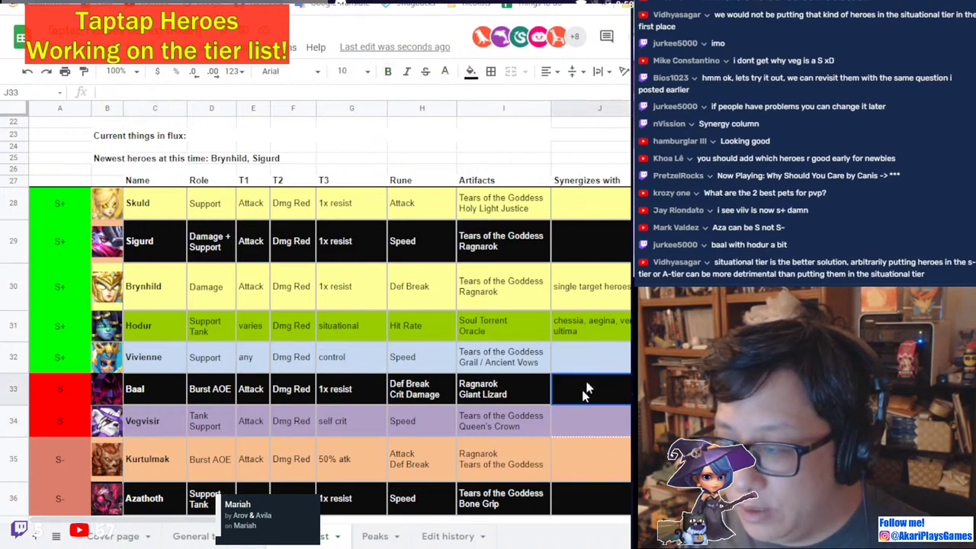
click(602, 339)
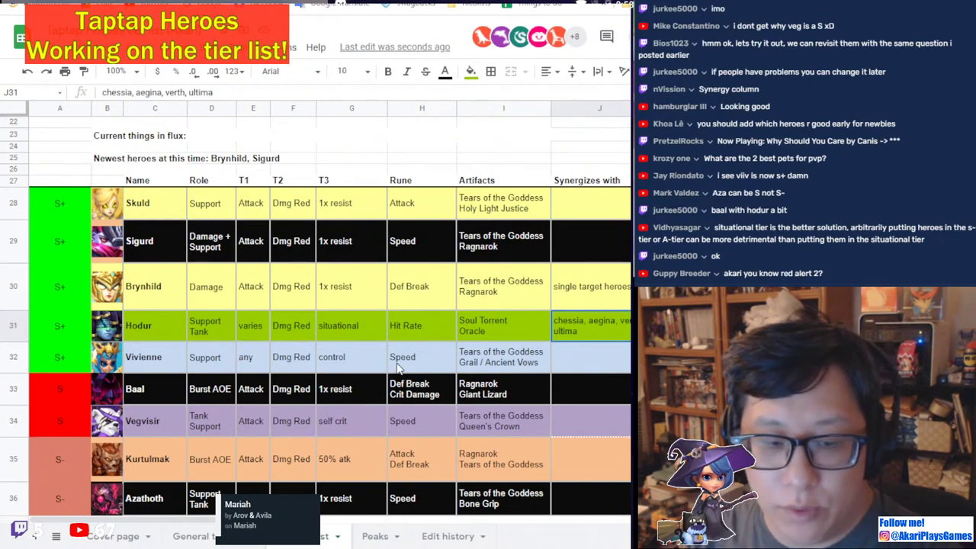
Enter "skuld" as Kurtulmak's synergy in the Synergizes with column.
scroll(397, 365, down, 1)
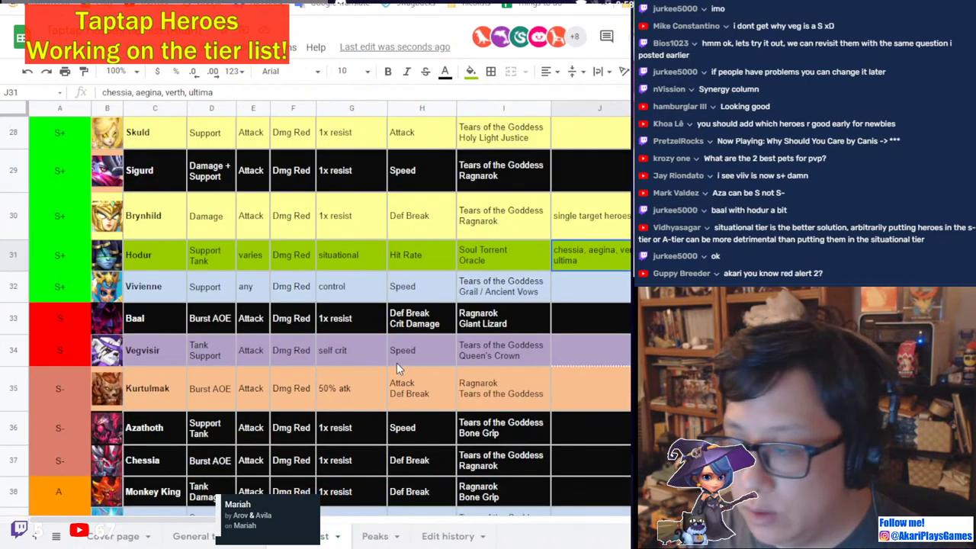
click(580, 347)
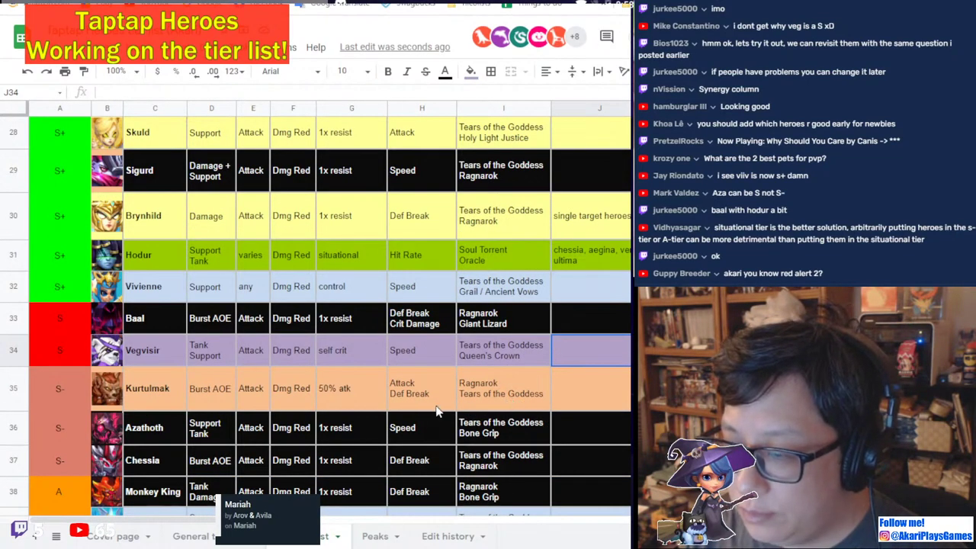
click(571, 391)
text(skuld)
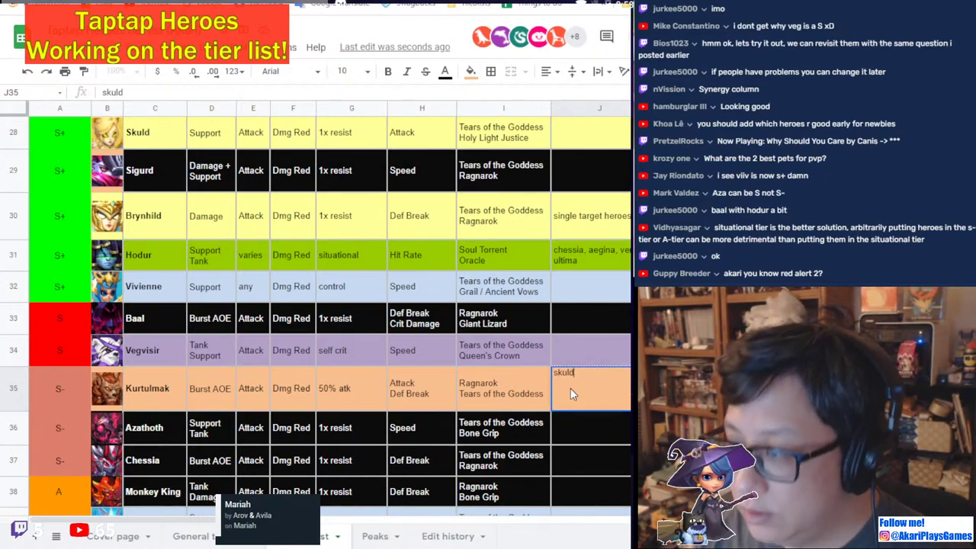
key(Return)
Enter "skuld, viv" as Chessia's synergies in the Synergizes with column.
scroll(572, 393, down, 1)
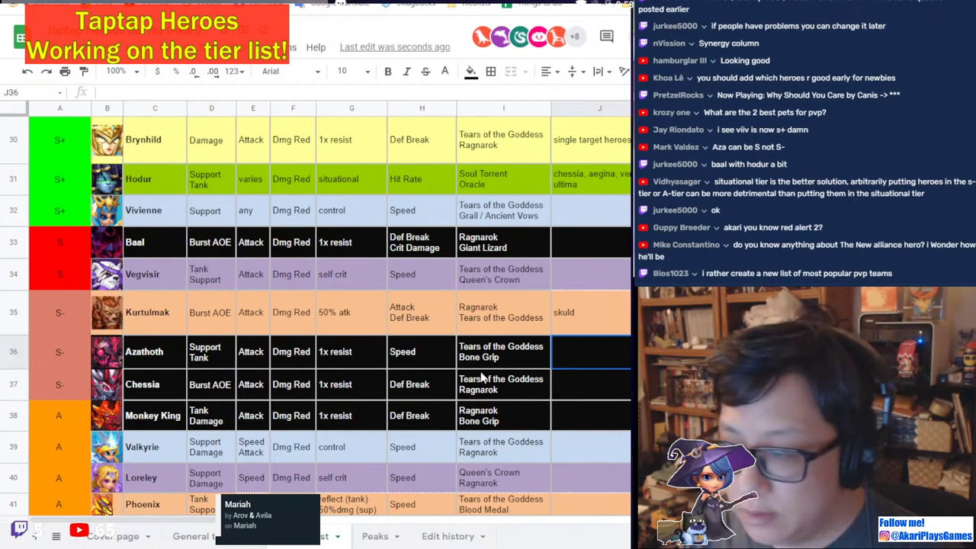
click(576, 397)
text(skuld, vi)
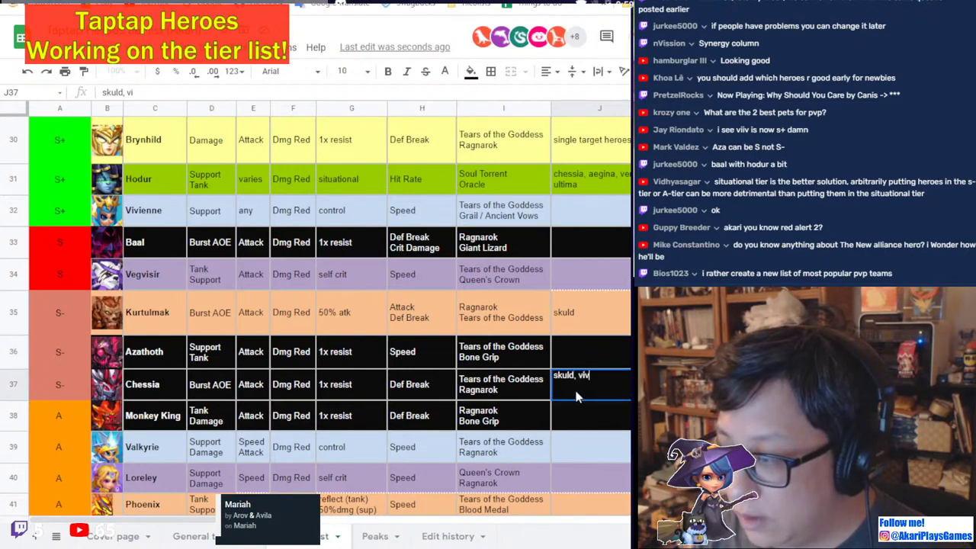
text(v)
key(Return)
Increase the height of Phoenix's row 41 slightly so its two-line cells fit.
scroll(554, 394, down, 1)
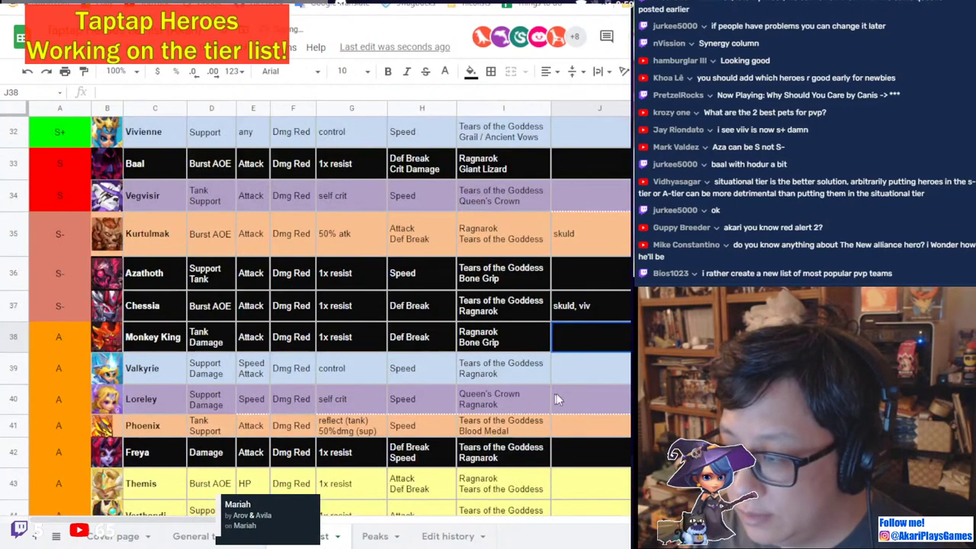
scroll(432, 389, down, 1)
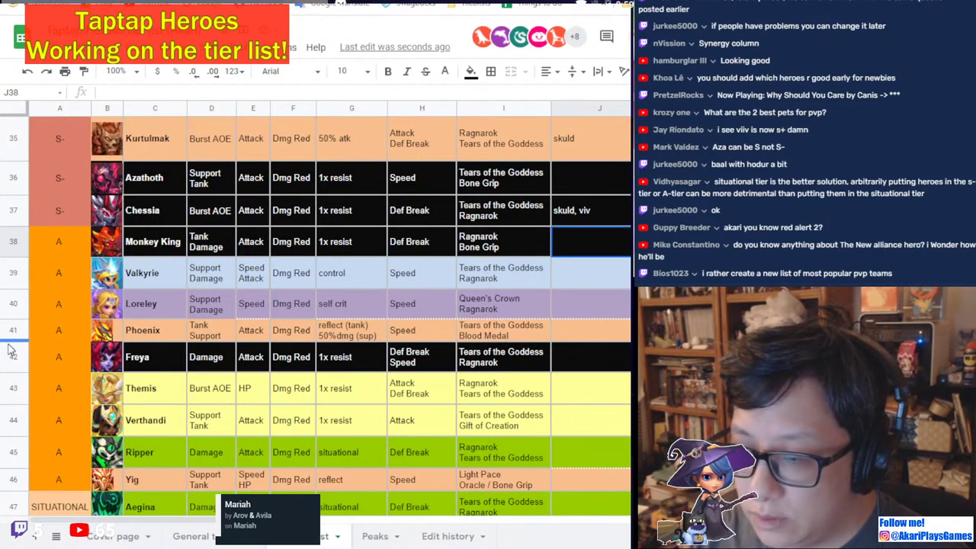
drag(9, 342, 4, 351)
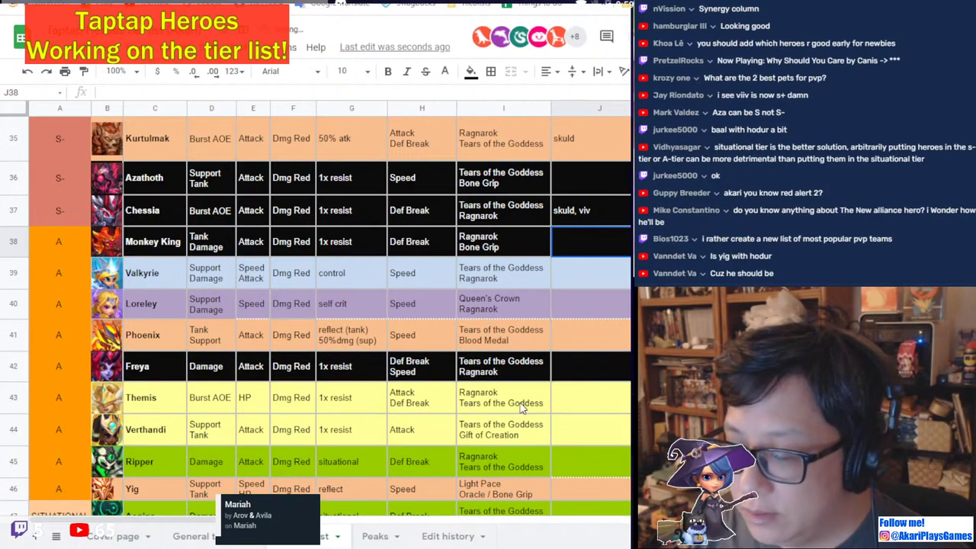
Examine the game-stage and description columns K and L for the A-tier and situational heroes.
scroll(517, 435, down, 3)
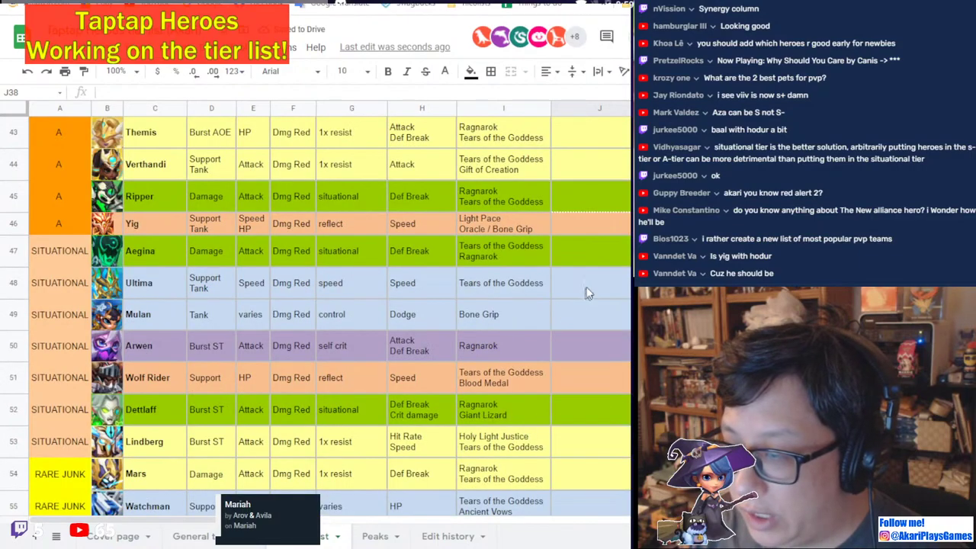
click(599, 263)
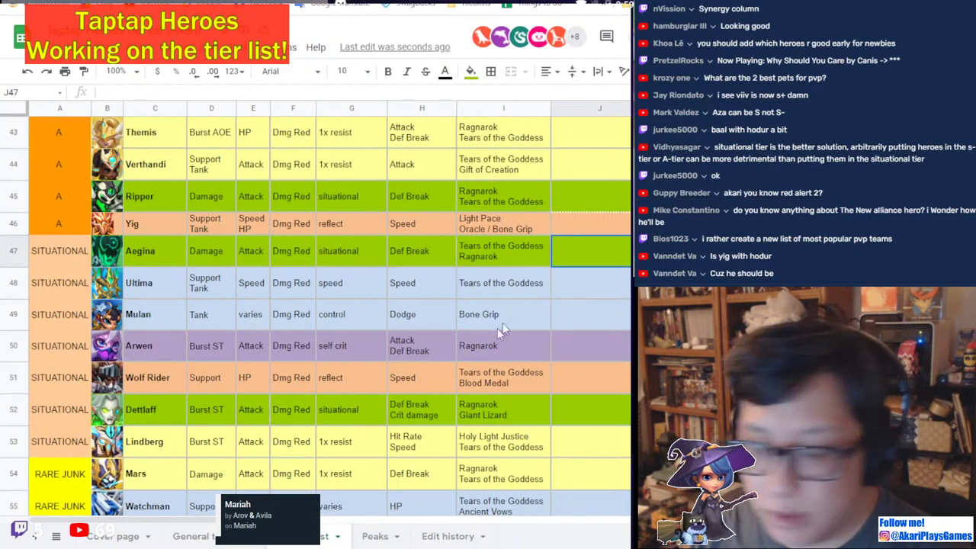
scroll(317, 345, right, 3)
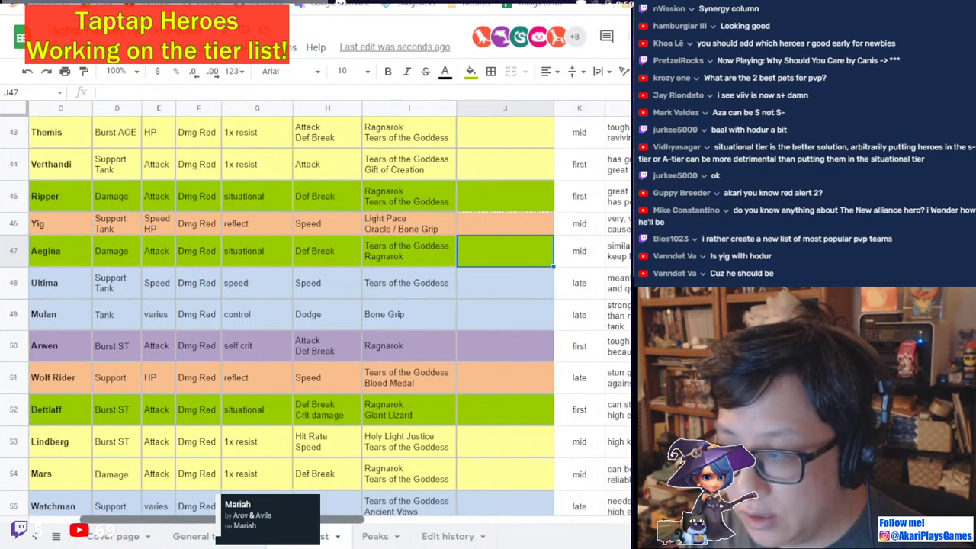
scroll(317, 346, right, 2)
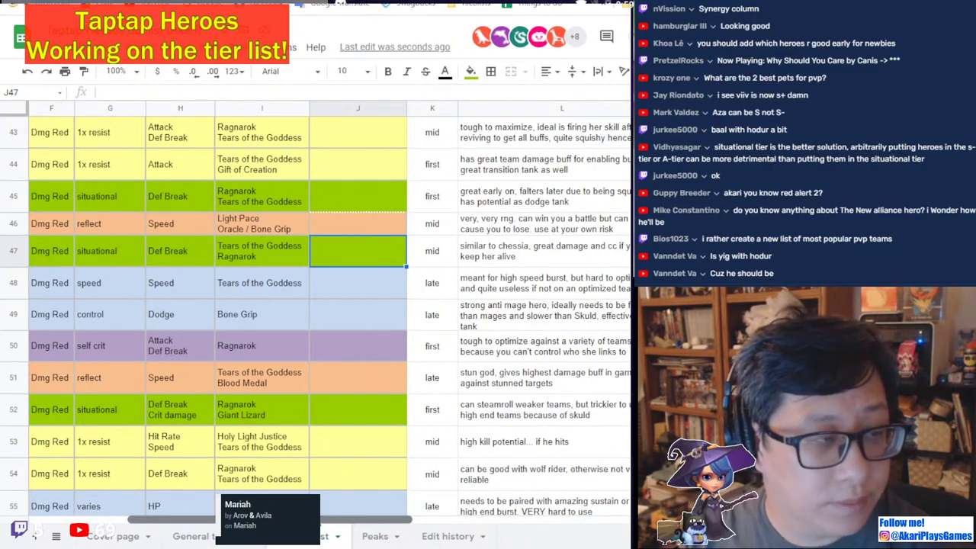
scroll(328, 315, left, 5)
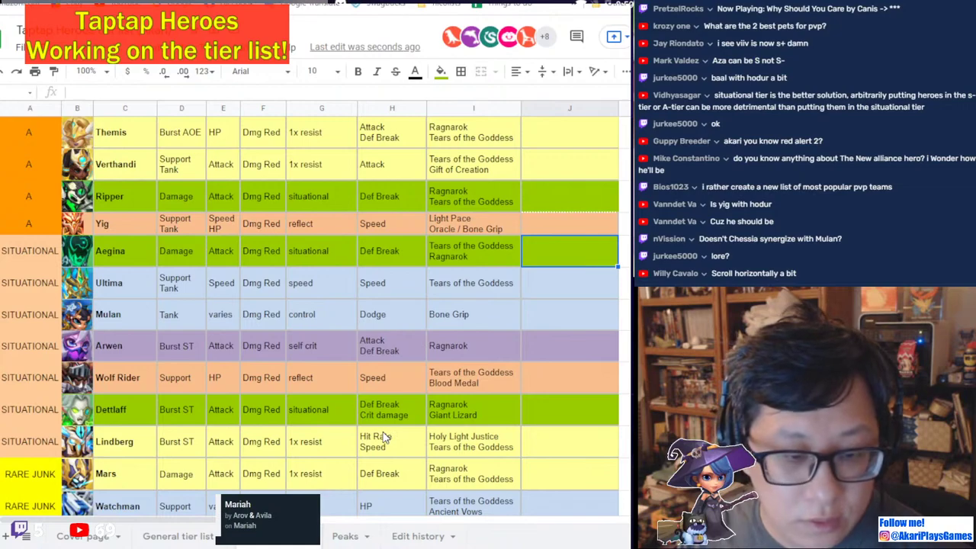
scroll(385, 436, up, 3)
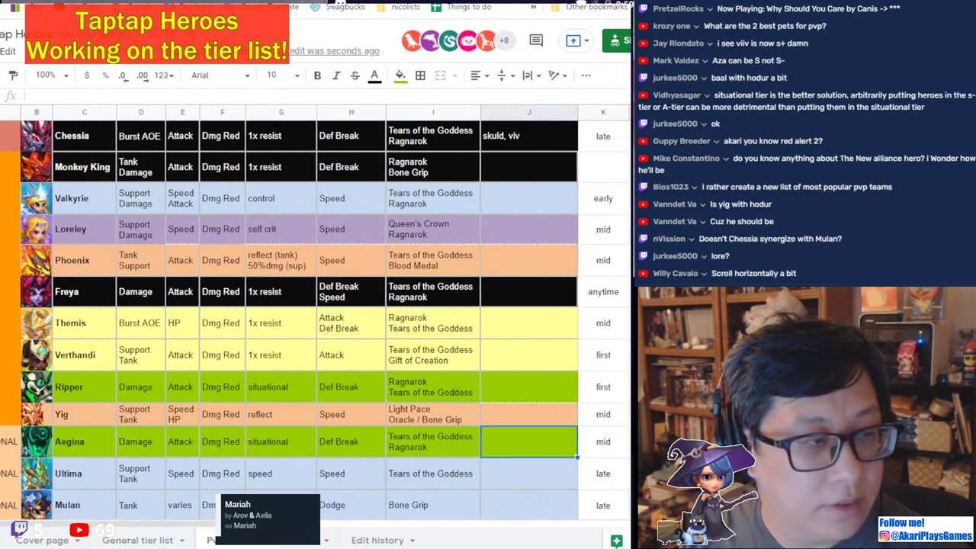
scroll(316, 305, left, 1)
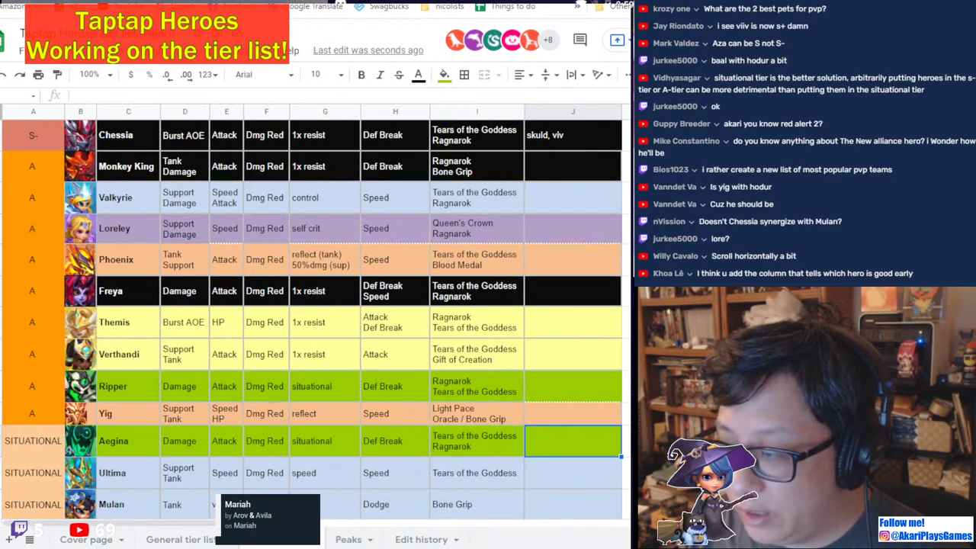
scroll(450, 217, right, 5)
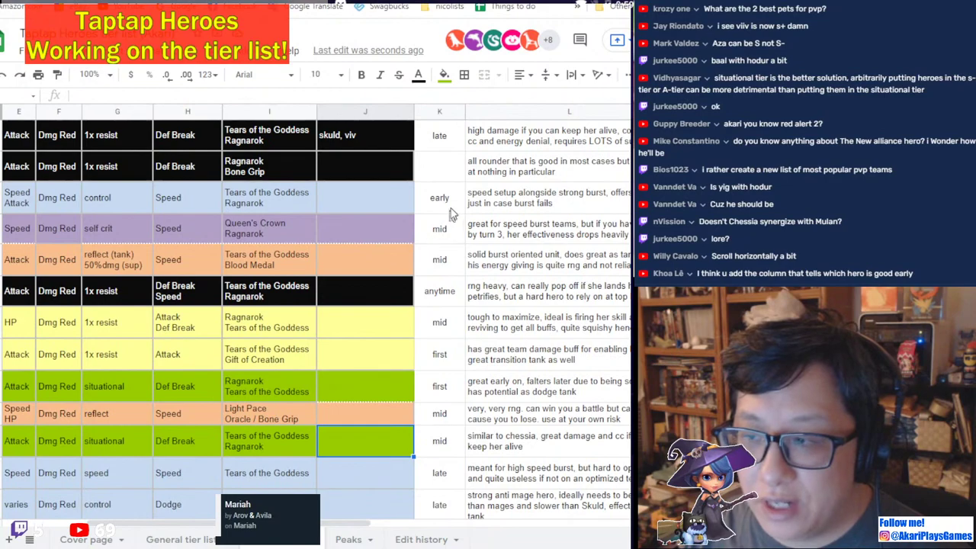
click(449, 226)
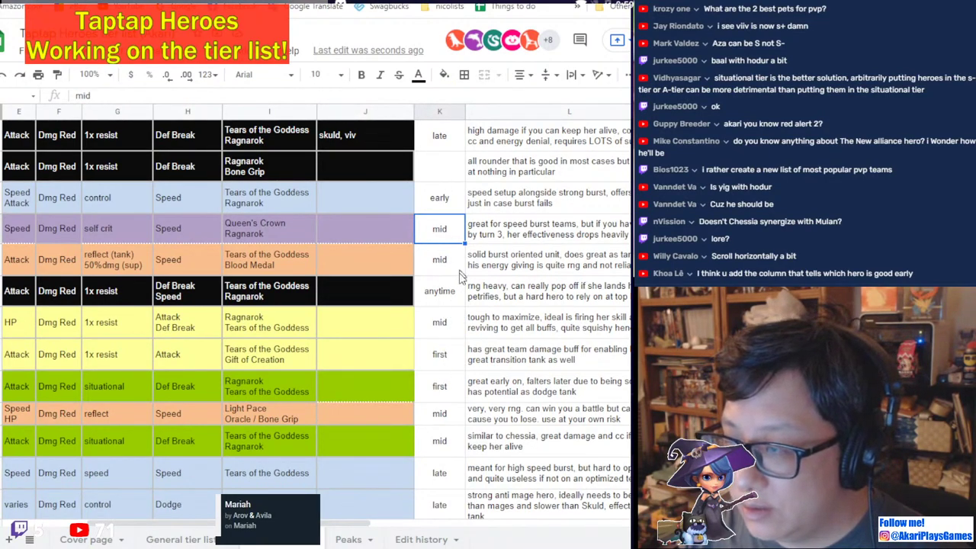
click(440, 364)
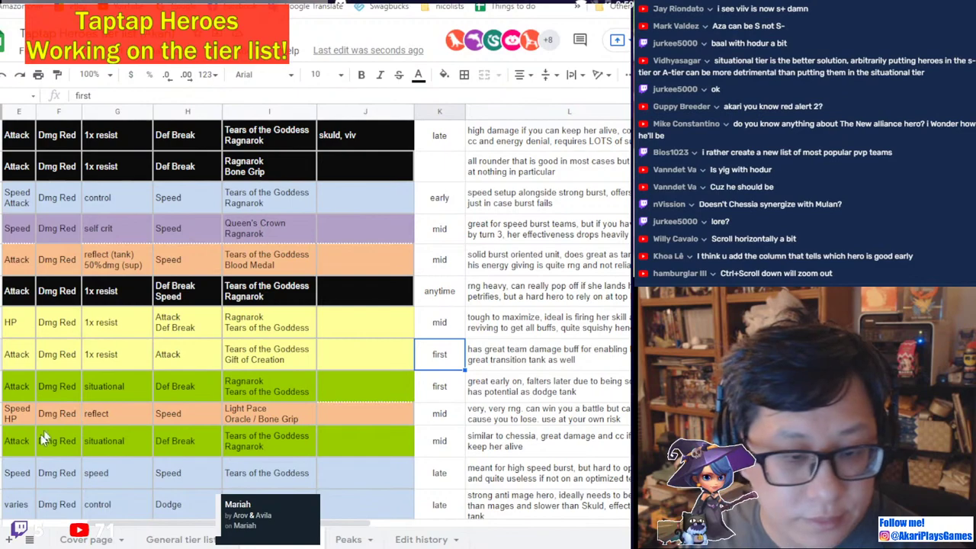
click(9, 367)
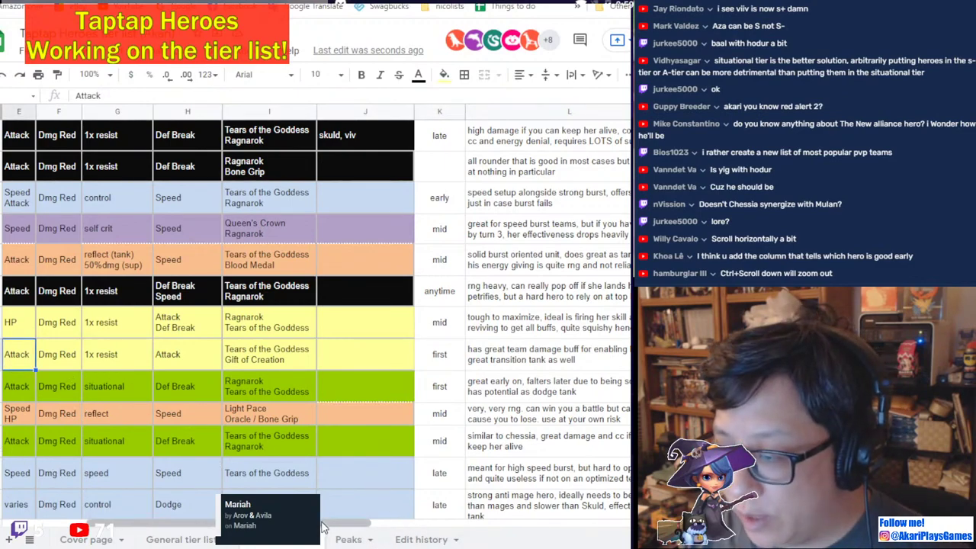
drag(322, 526, 249, 526)
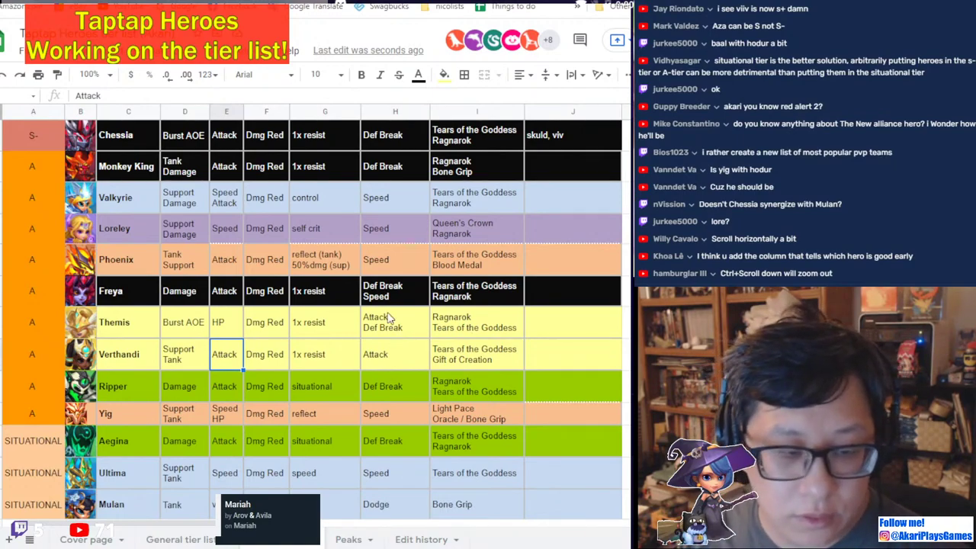
click(407, 260)
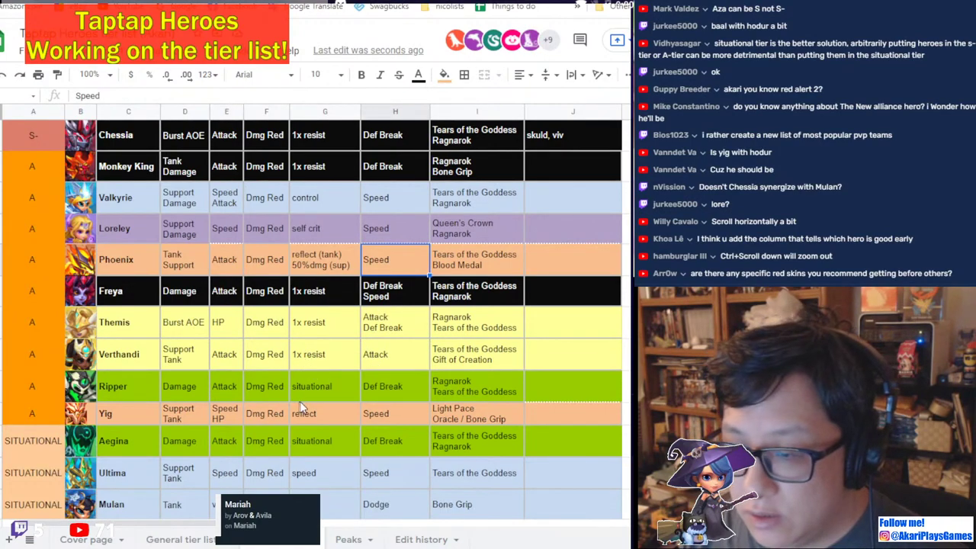
scroll(348, 453, down, 1)
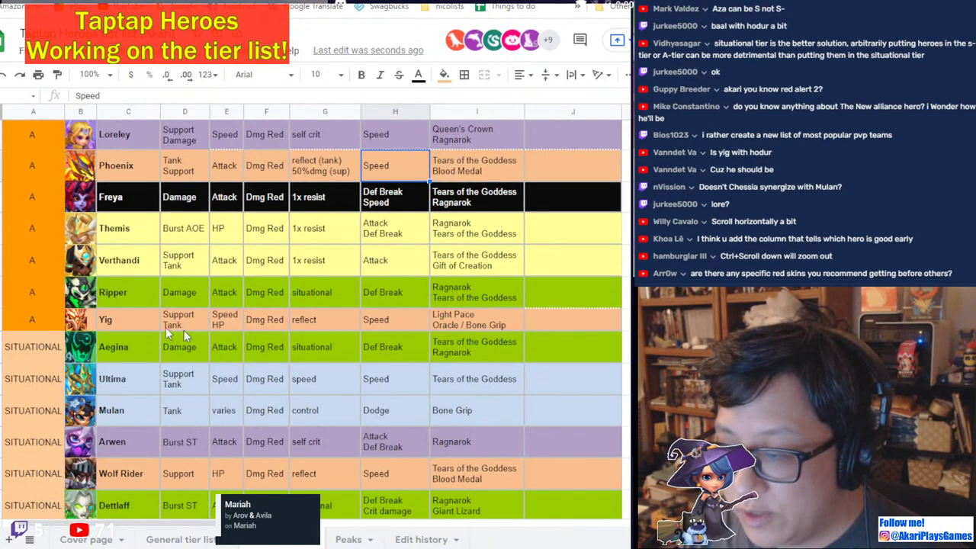
Enter "hodur, skuld, viv" as Aegina's synergies in the Synergizes with column.
click(570, 338)
scroll(569, 336, down, 1)
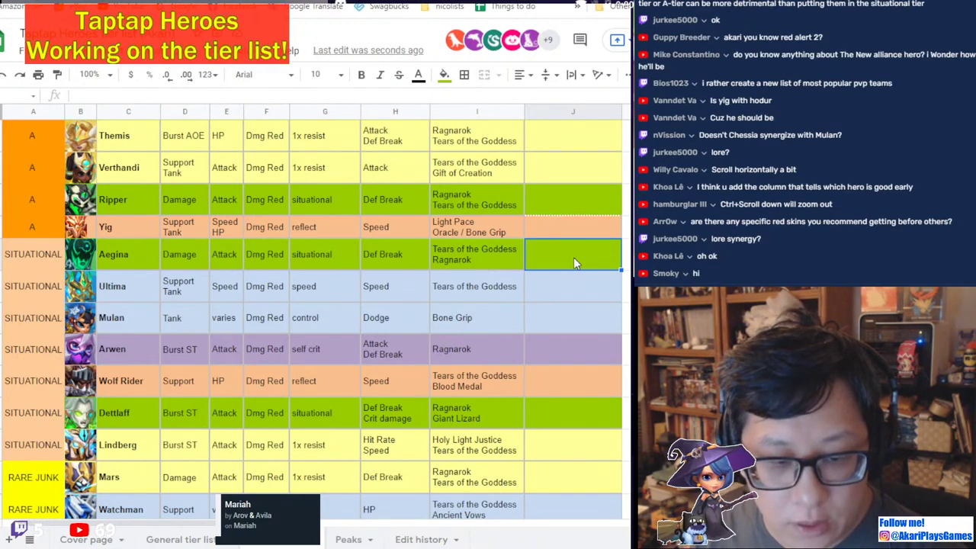
text(hodor)
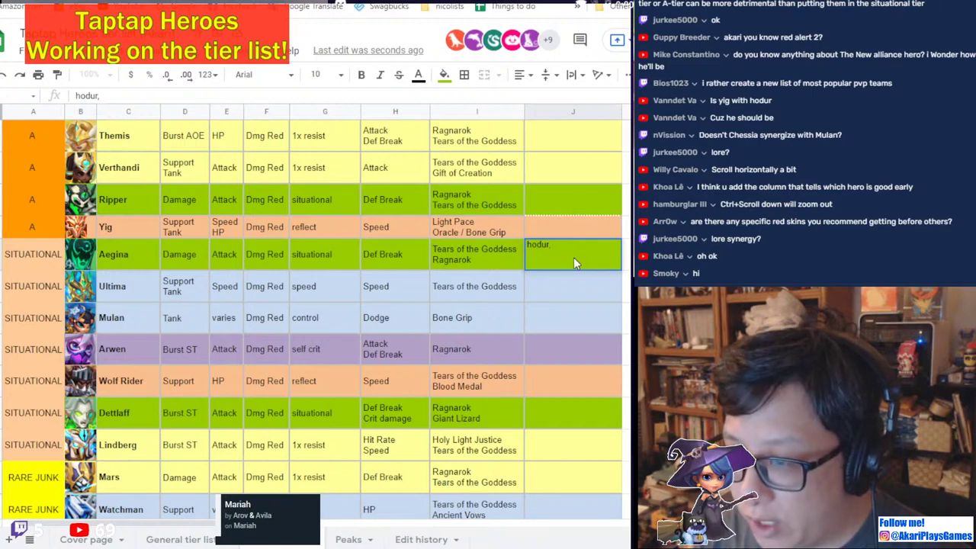
text( ho)
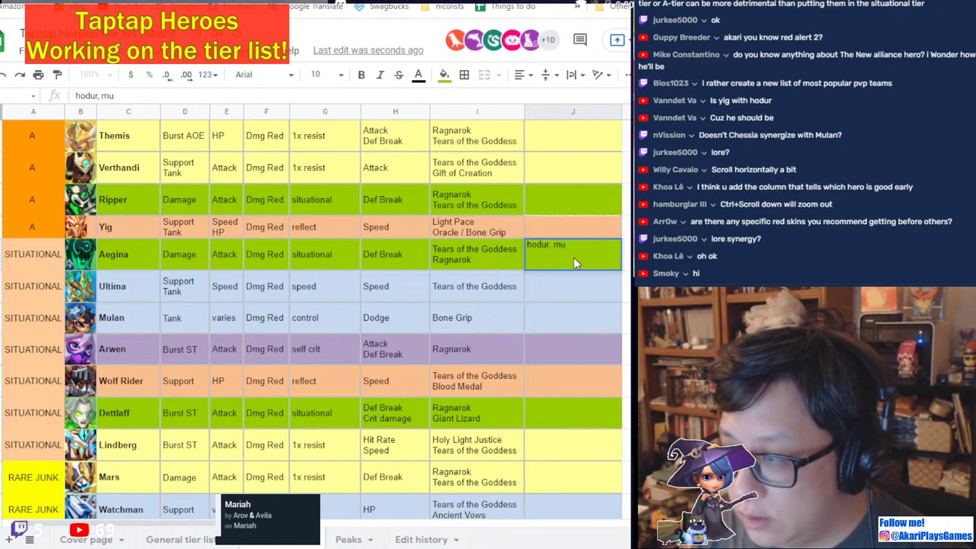
key(BackSpace)
key(BackSpace)
key(BackSpace)
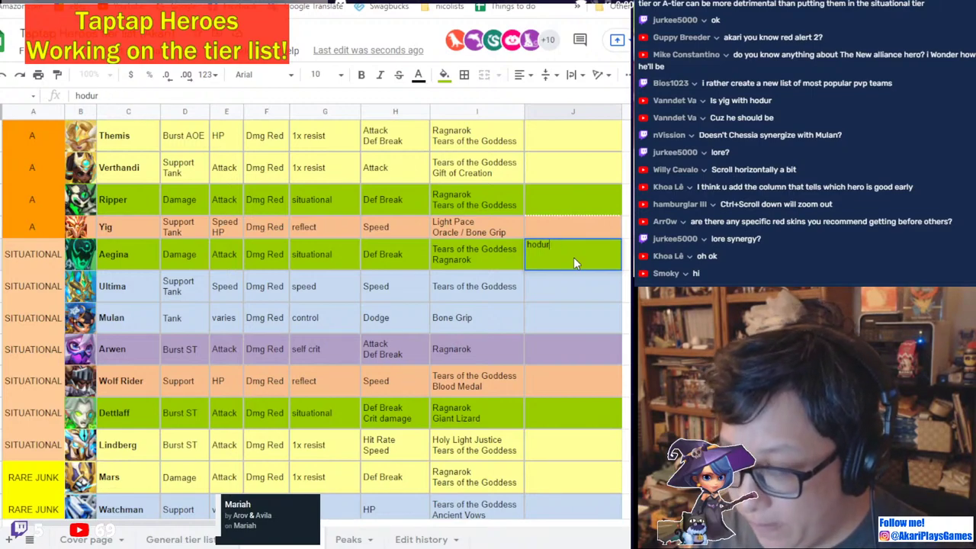
text(skuld, viv)
key(Return)
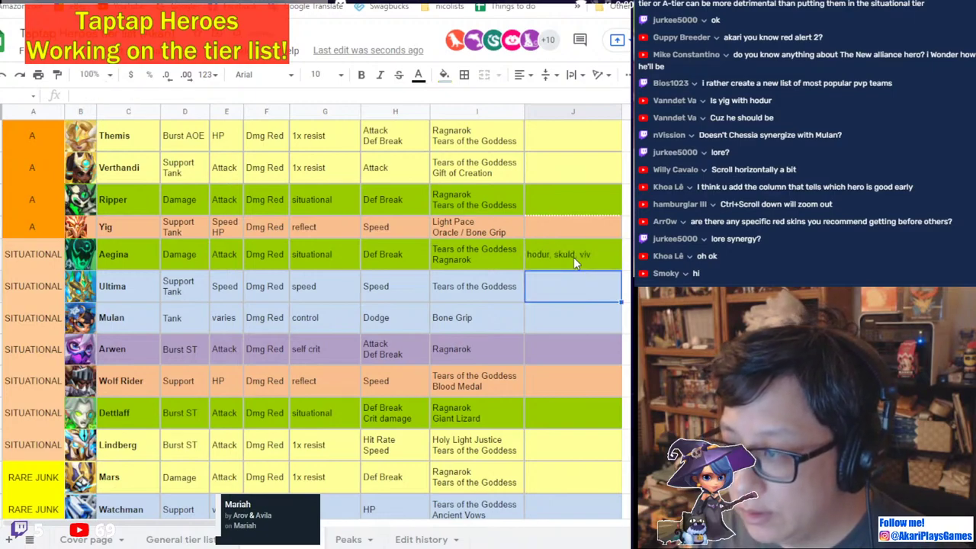
double_click(574, 257)
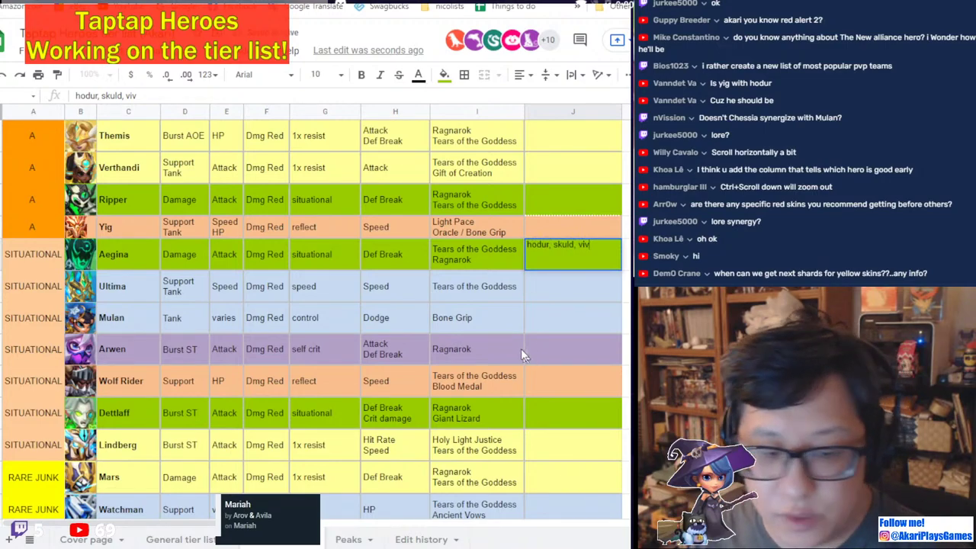
Enter "any burst hero" as Ultima's synergies and "chessia" as Mulan's in the Synergizes with column.
click(564, 312)
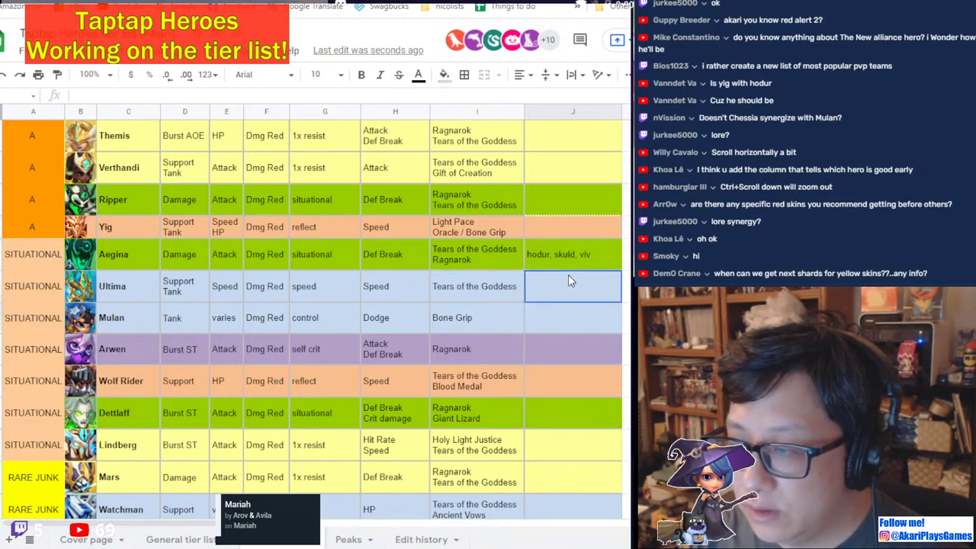
click(576, 293)
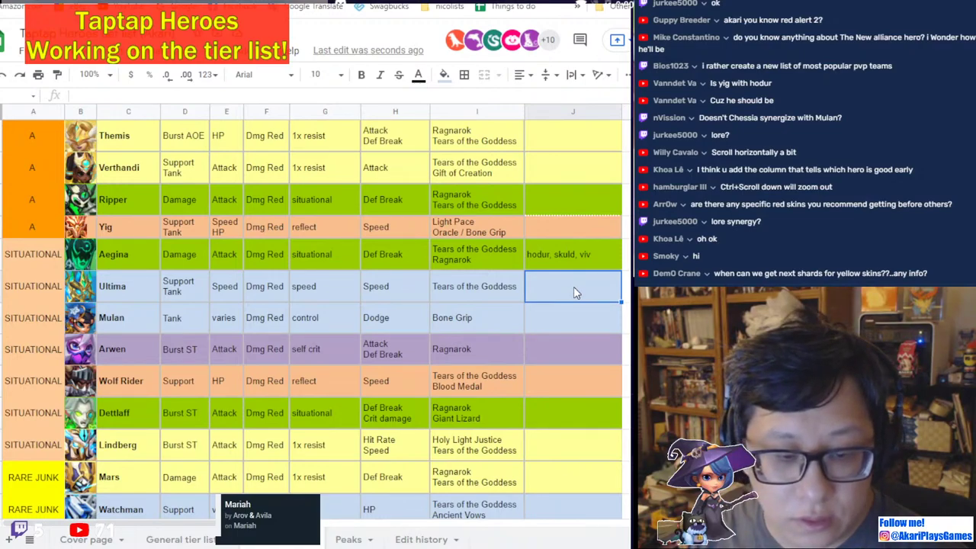
double_click(576, 294)
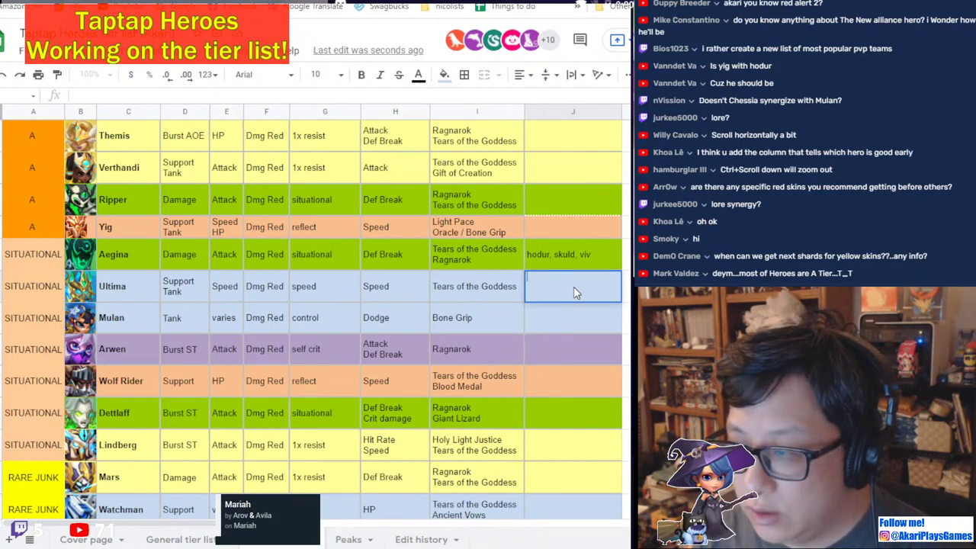
text(any burst hero)
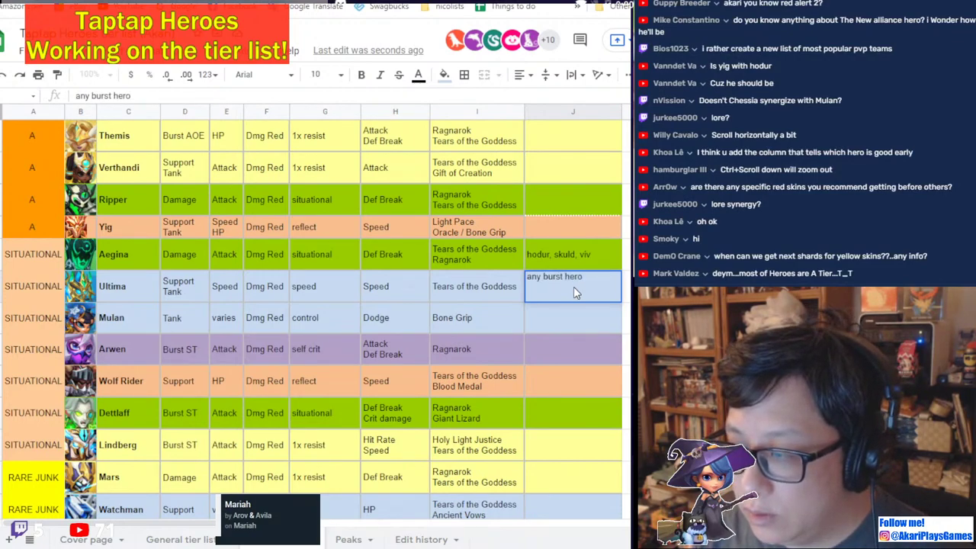
key(Return)
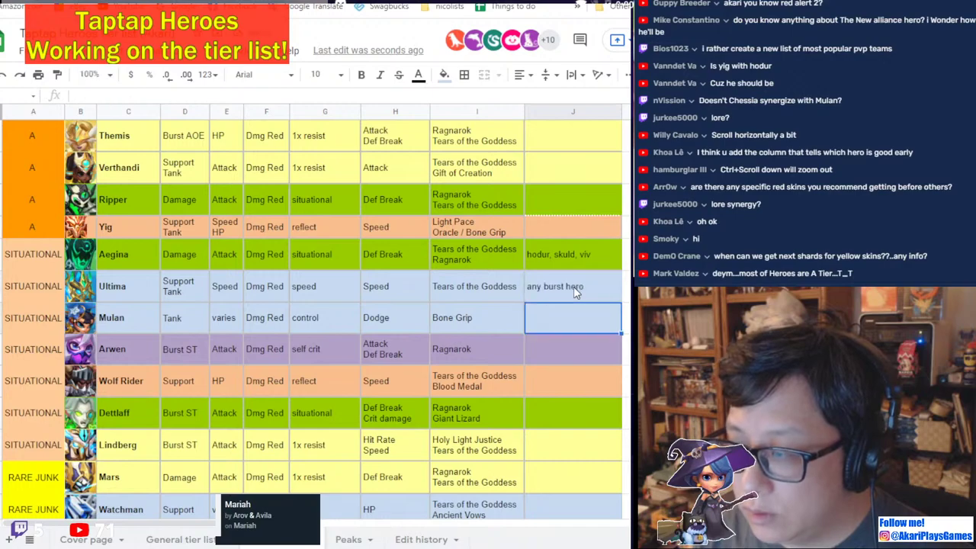
text(chessia)
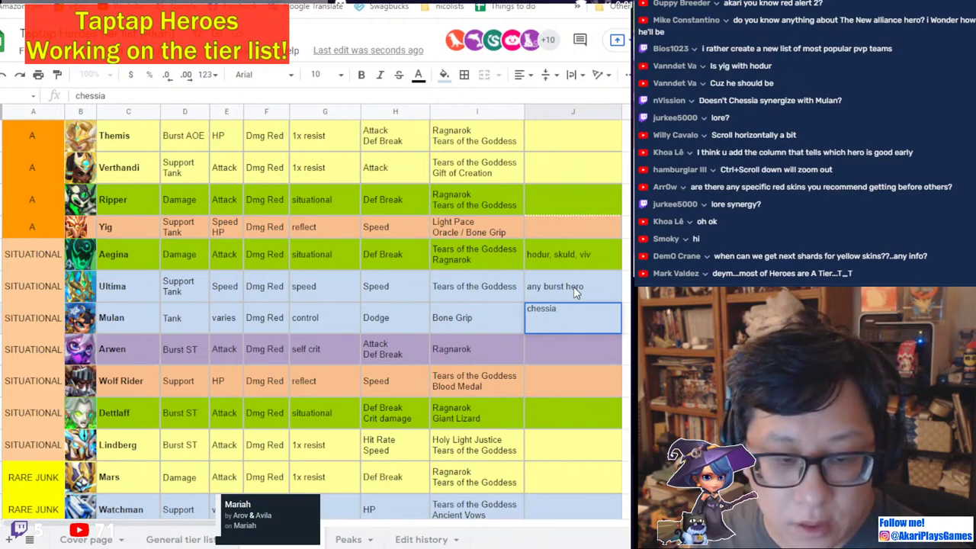
key(Return)
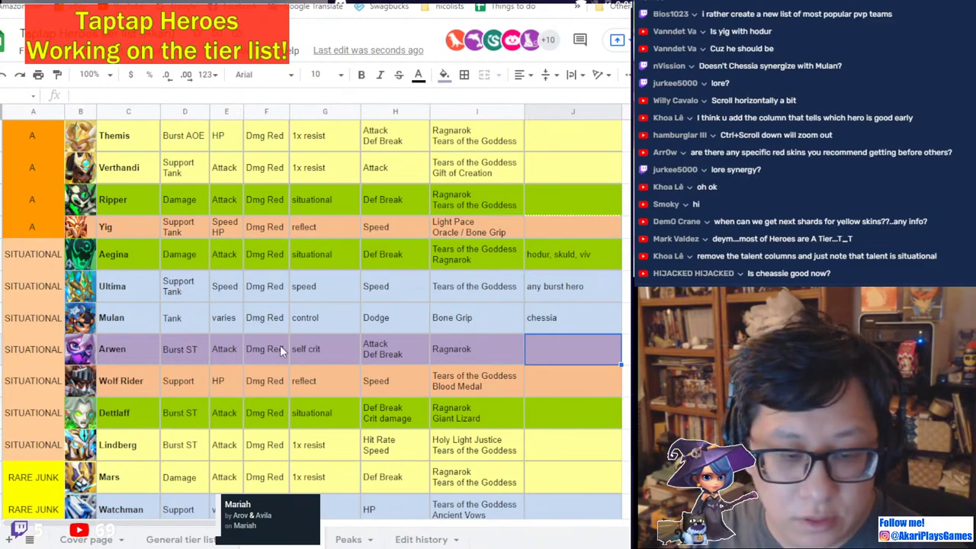
Remove skuld and viv from Aegina's synergies so that only "hodur" remains.
scroll(280, 345, down, 2)
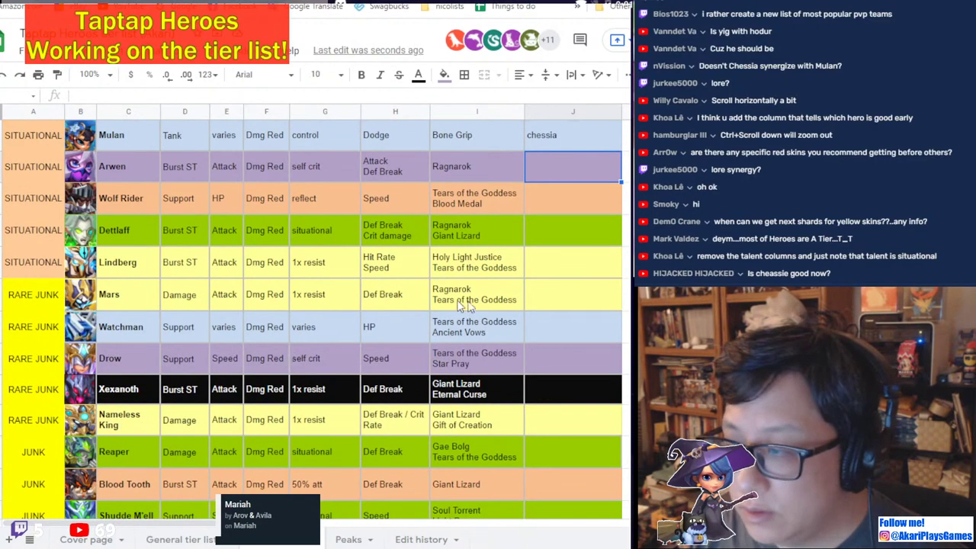
scroll(398, 307, up, 1)
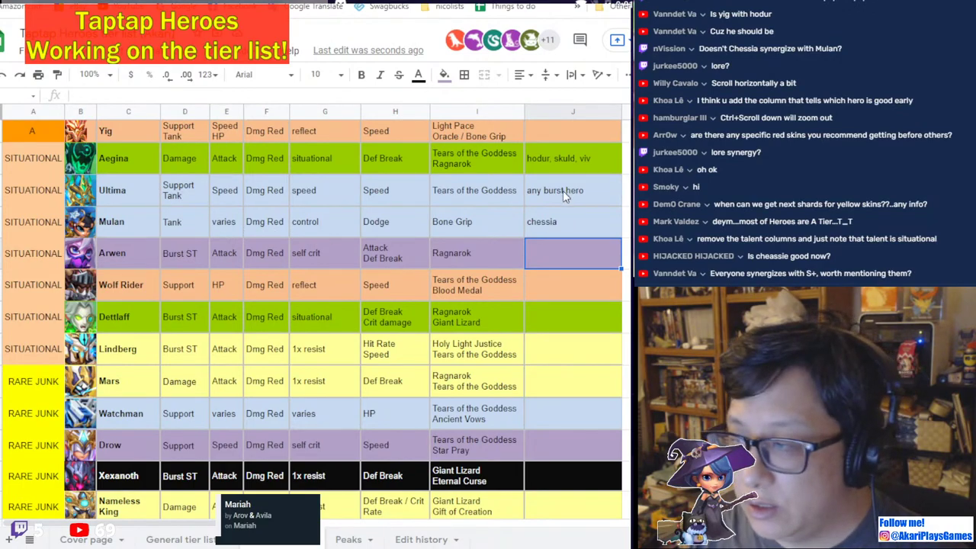
scroll(548, 296, up, 1)
double_click(568, 265)
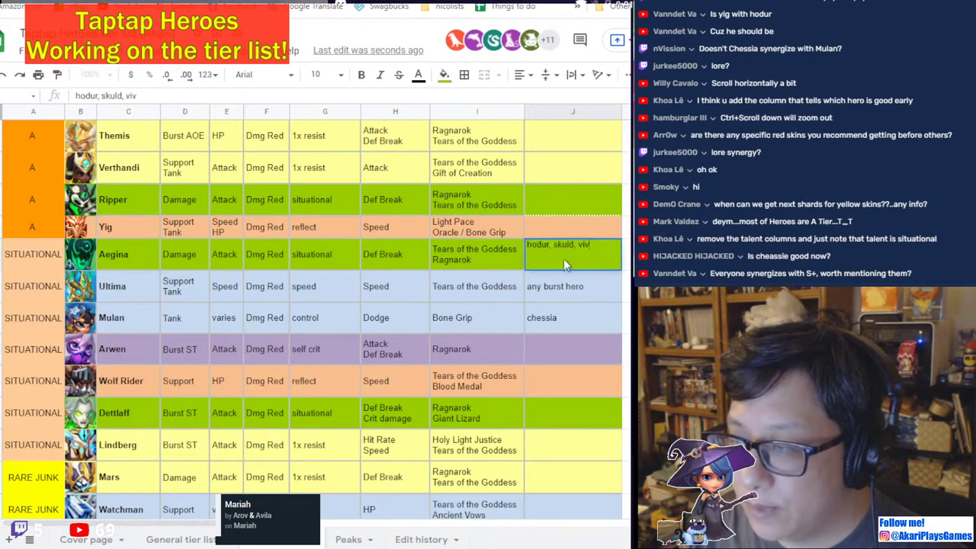
drag(552, 238, 591, 243)
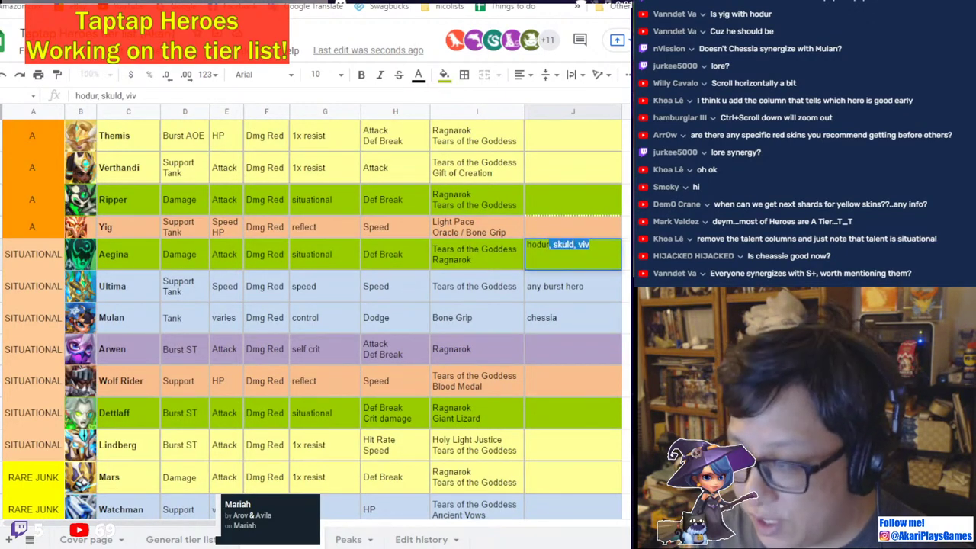
key(BackSpace)
key(Return)
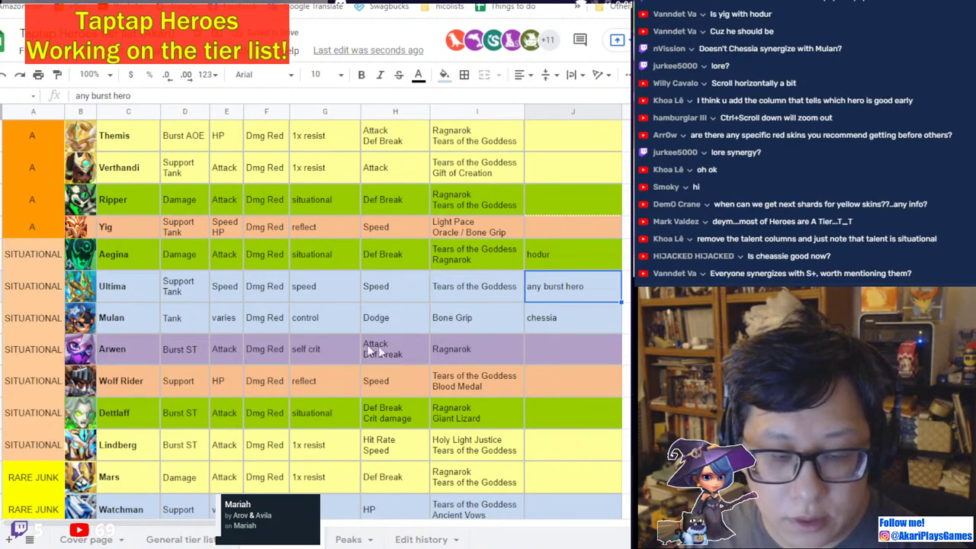
Move Loreley's row down to the end of the A tier, directly below Yig.
scroll(364, 347, up, 5)
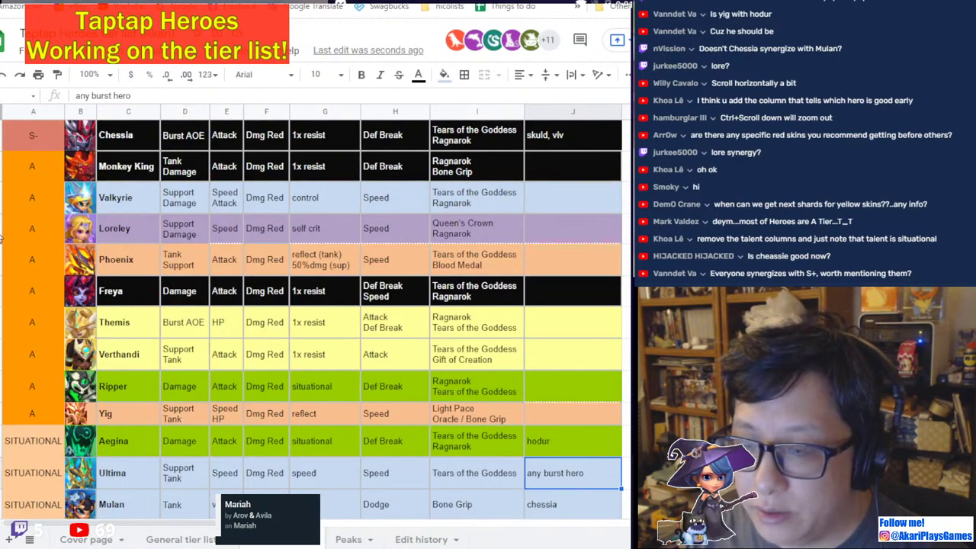
click(2, 228)
drag(3, 228, 2, 426)
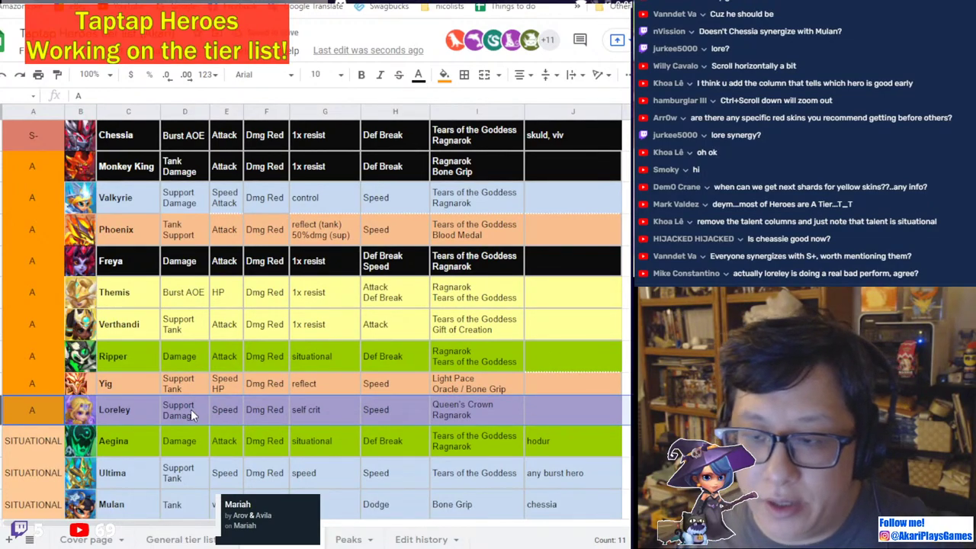
Examine the situational heroes without synergies, such as Arwen and Wolf Rider, against Chessia and the other top-tier heroes.
scroll(281, 350, down, 2)
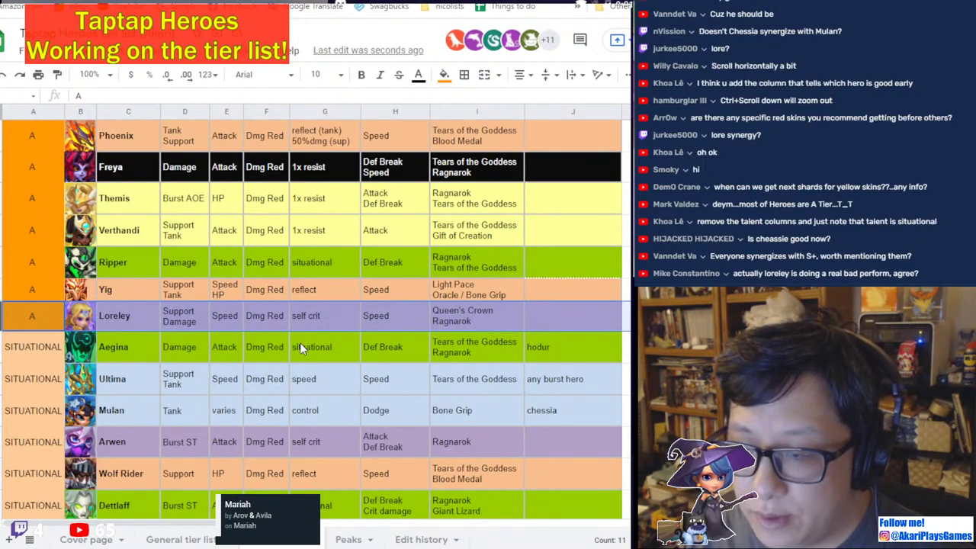
scroll(300, 343, down, 3)
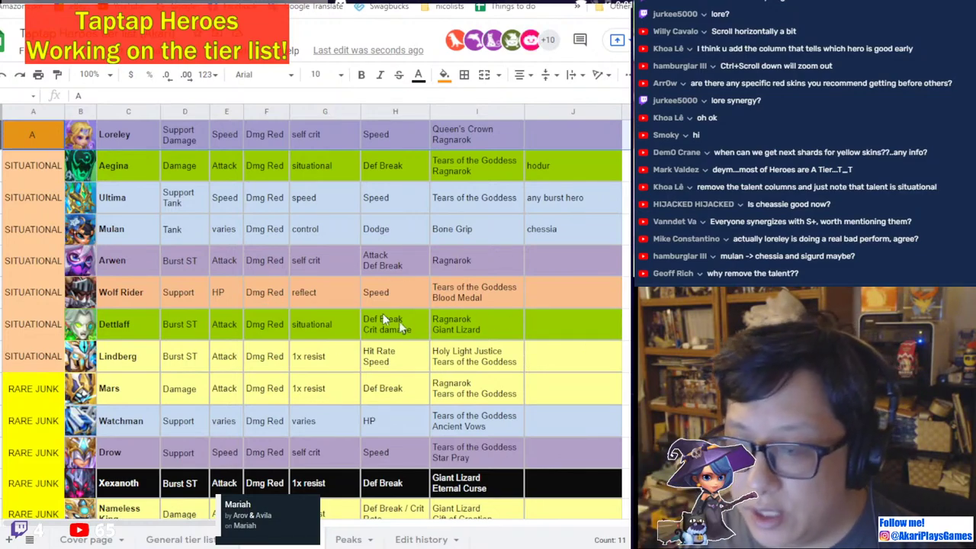
click(574, 263)
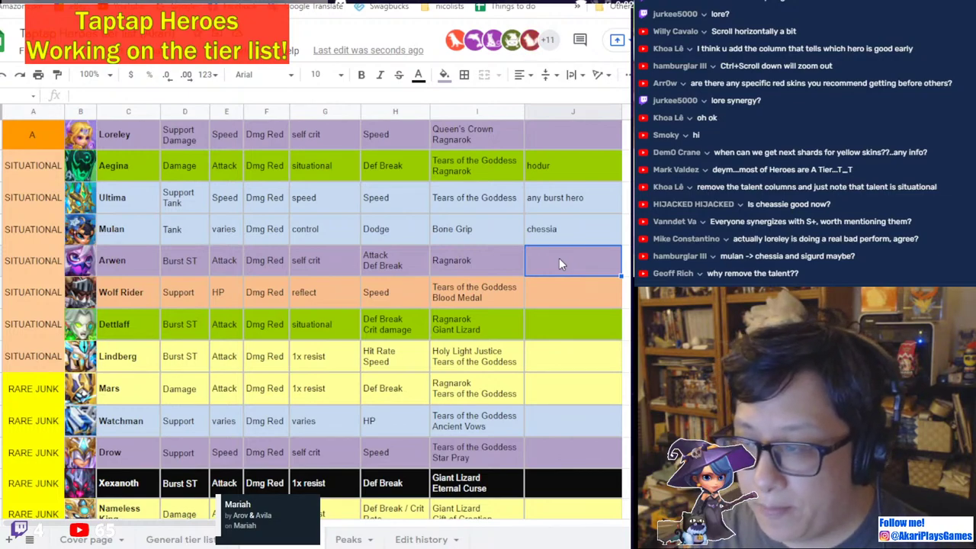
click(557, 301)
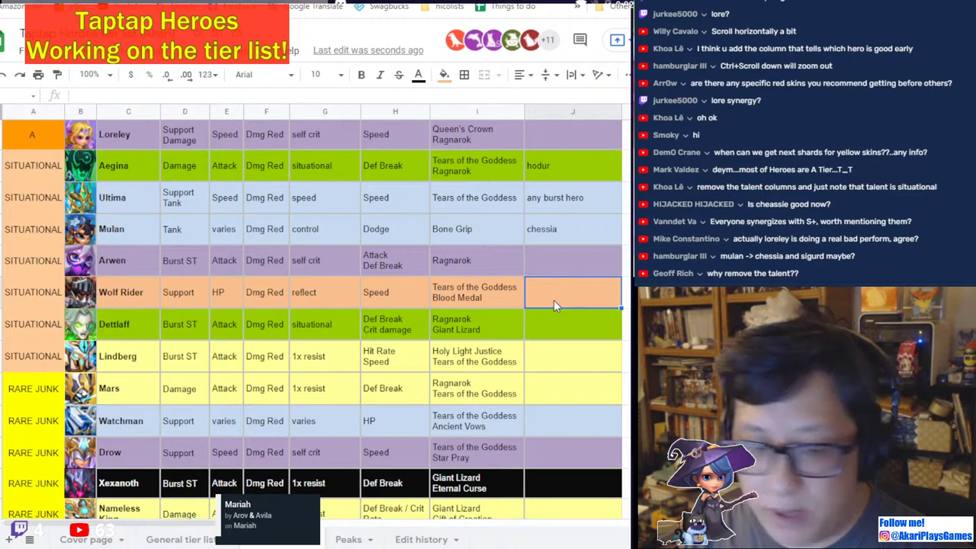
scroll(421, 391, up, 7)
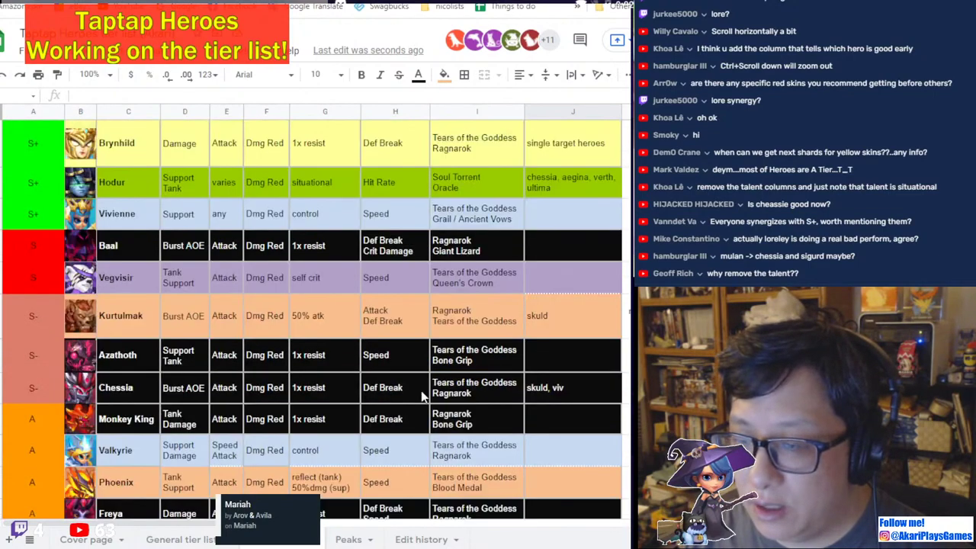
click(104, 397)
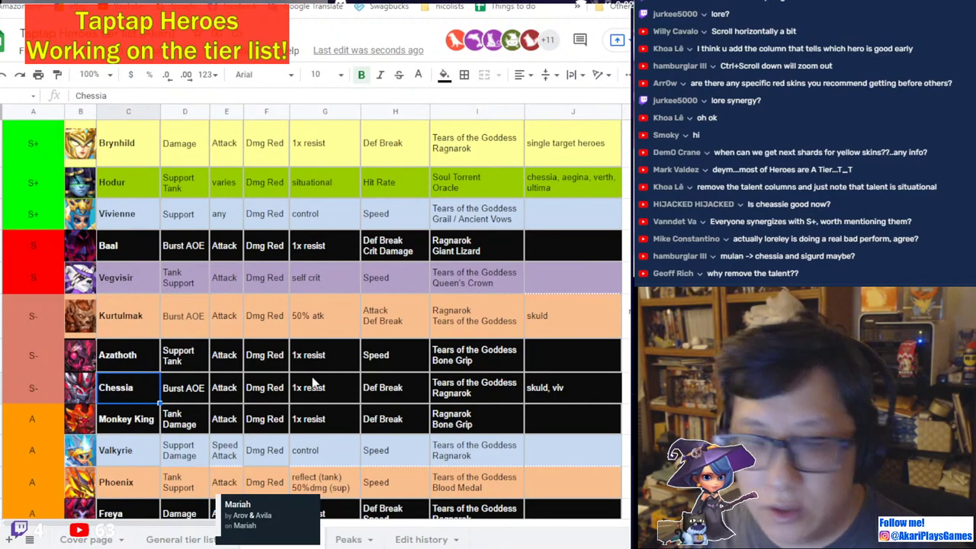
scroll(313, 383, down, 7)
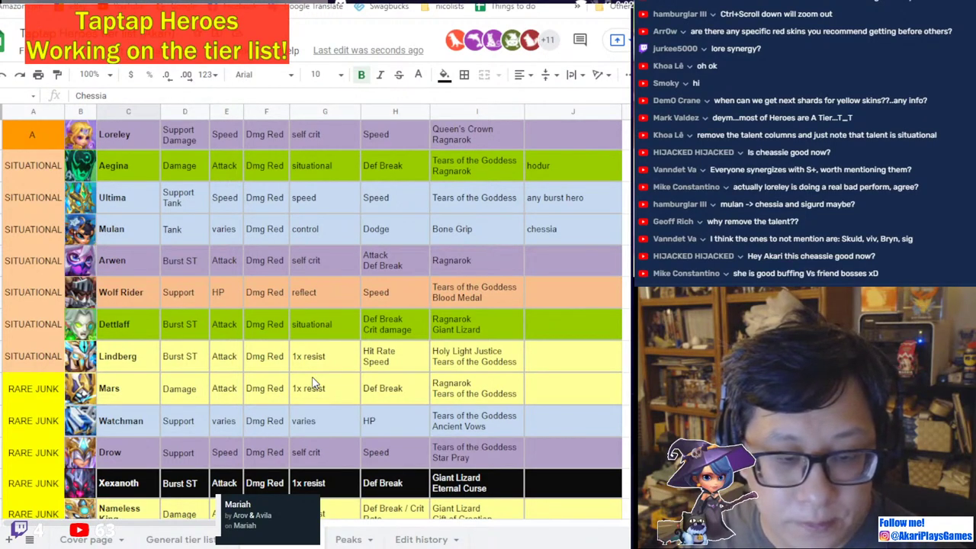
scroll(339, 383, up, 8)
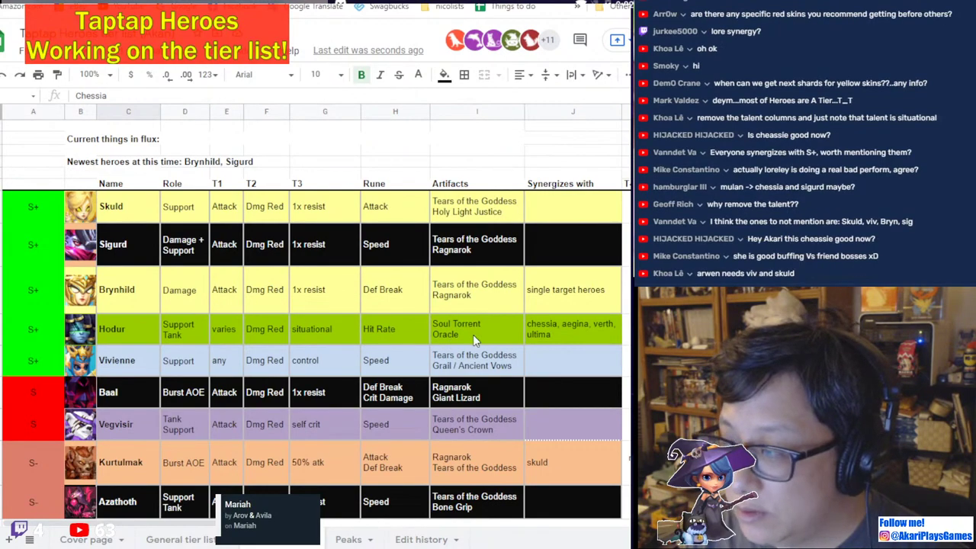
scroll(525, 343, down, 2)
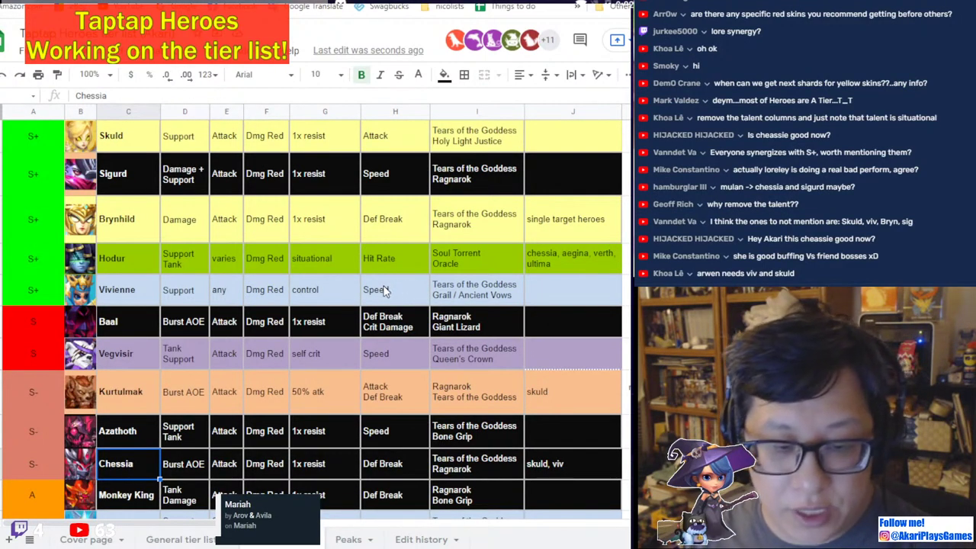
scroll(396, 284, down, 5)
scroll(401, 280, down, 2)
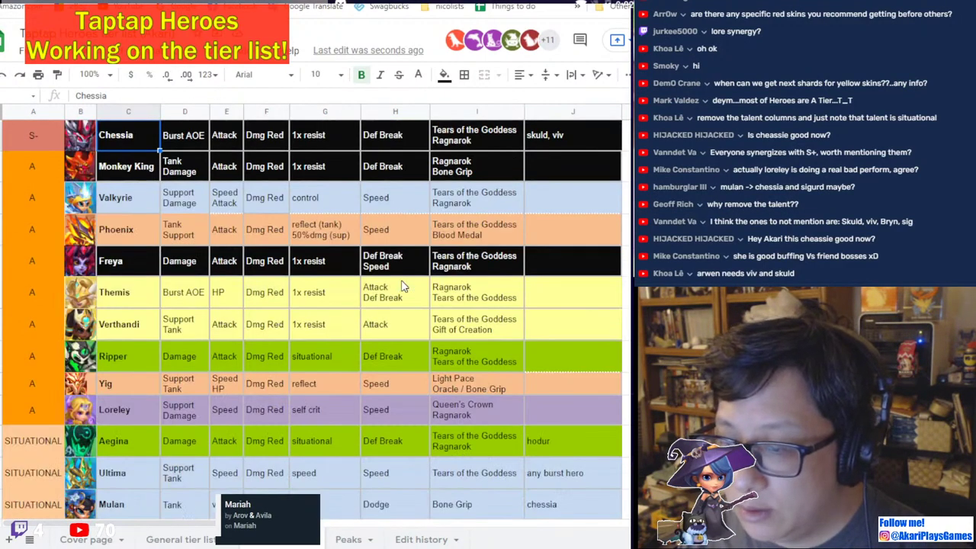
Enter "wolf rider" as Lindberg's synergy in the Synergizes with column.
scroll(403, 286, down, 8)
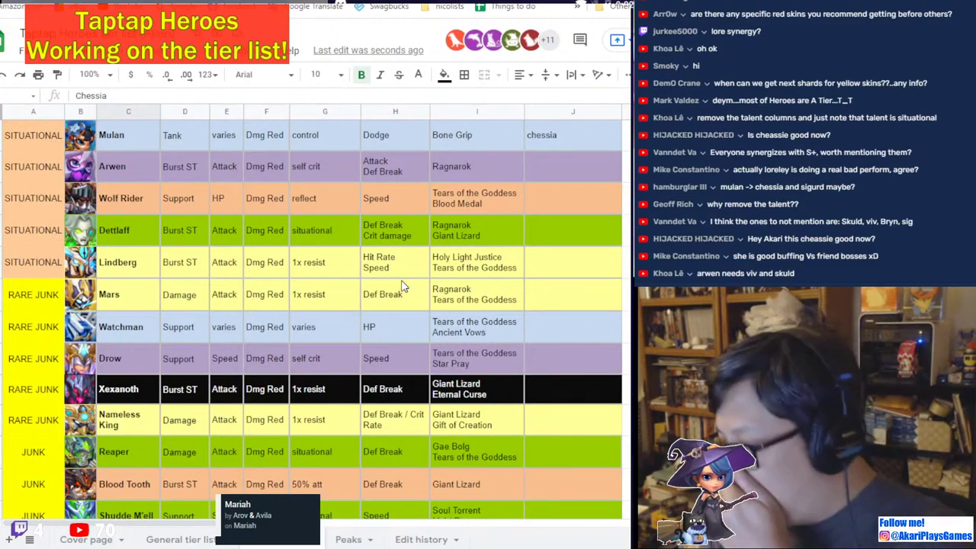
click(563, 244)
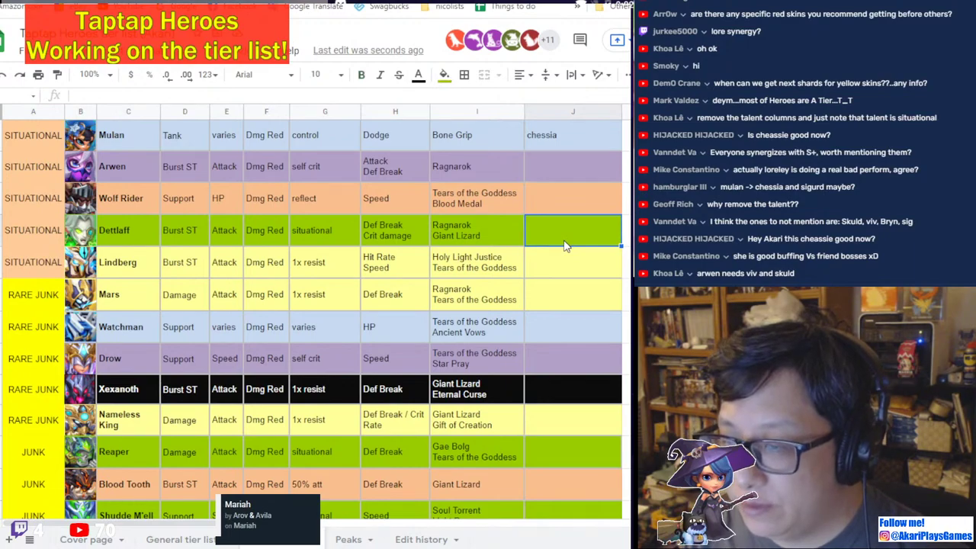
click(569, 276)
text(wolf rider)
key(Return)
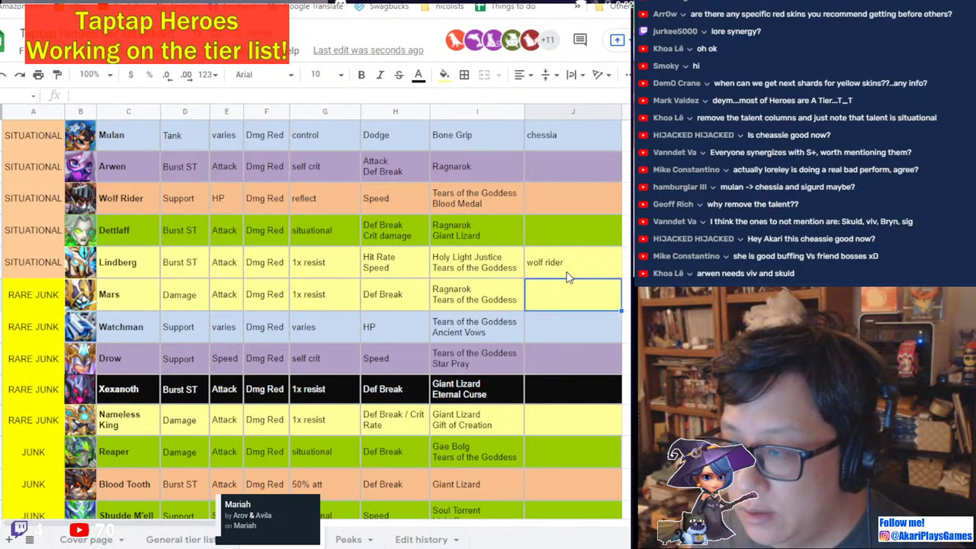
click(567, 277)
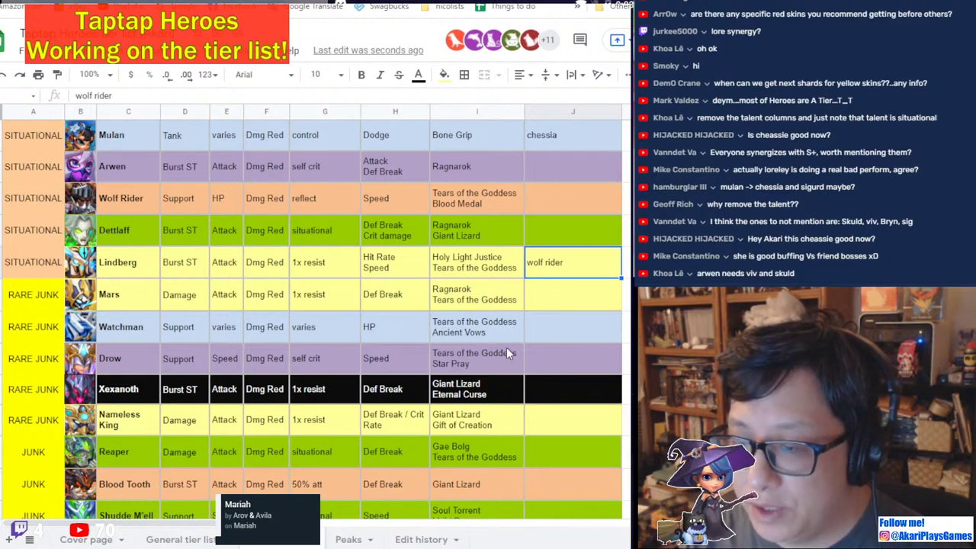
Review the Synergizes with column from the junk tiers up to the S+ heroes for missing entries.
scroll(507, 347, up, 5)
scroll(506, 347, down, 3)
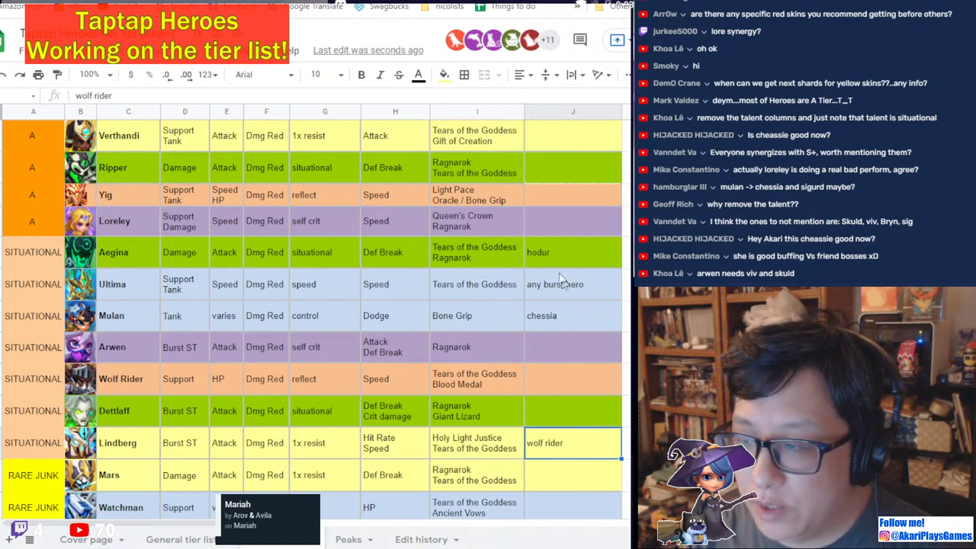
scroll(510, 325, up, 3)
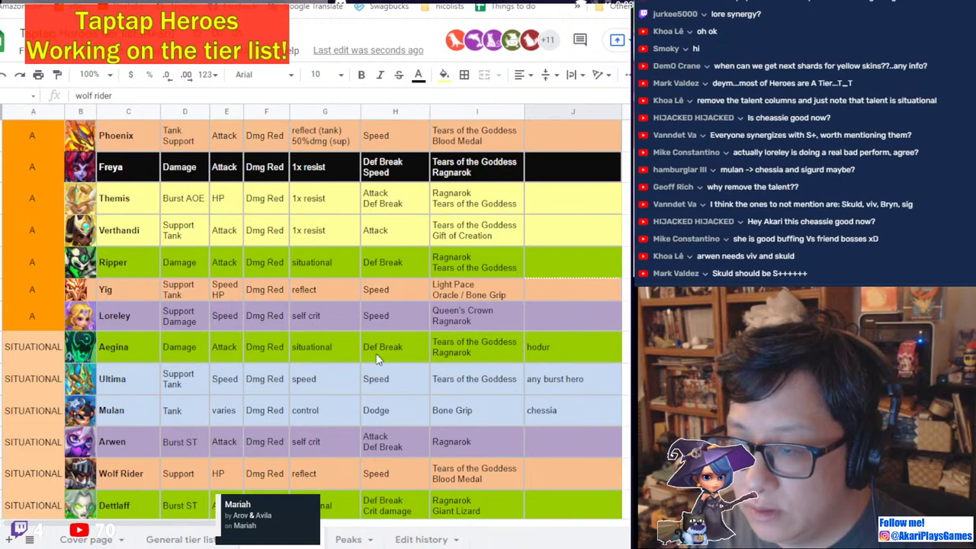
scroll(321, 351, up, 5)
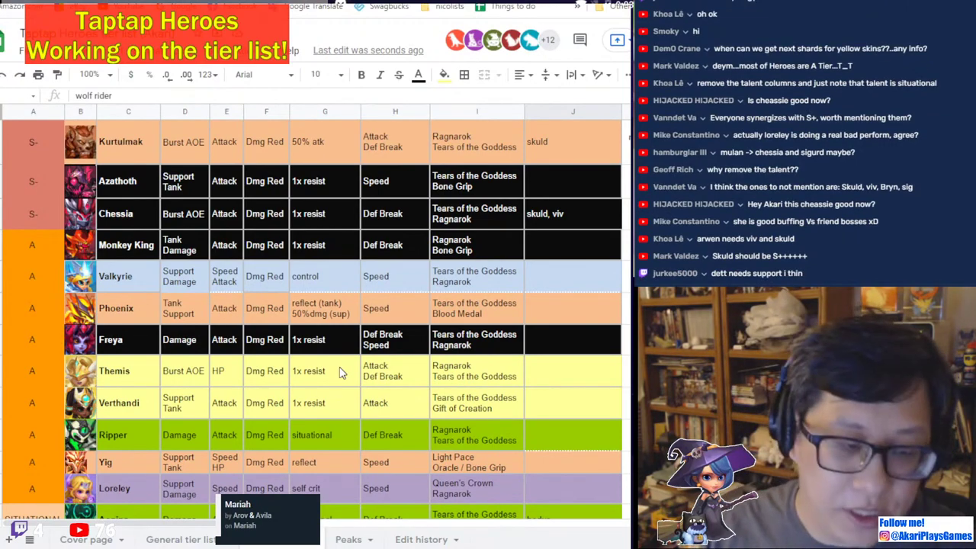
scroll(341, 373, down, 5)
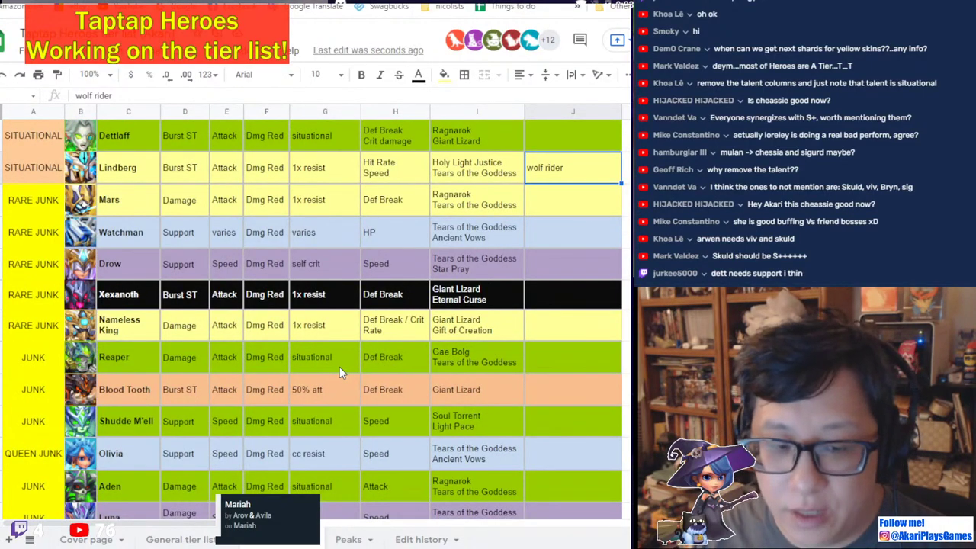
scroll(340, 367, up, 10)
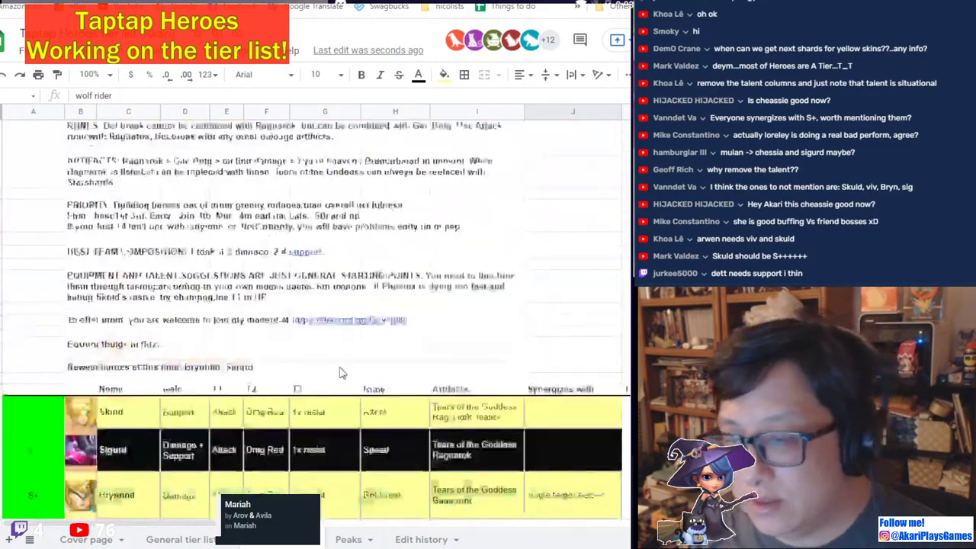
scroll(341, 372, down, 5)
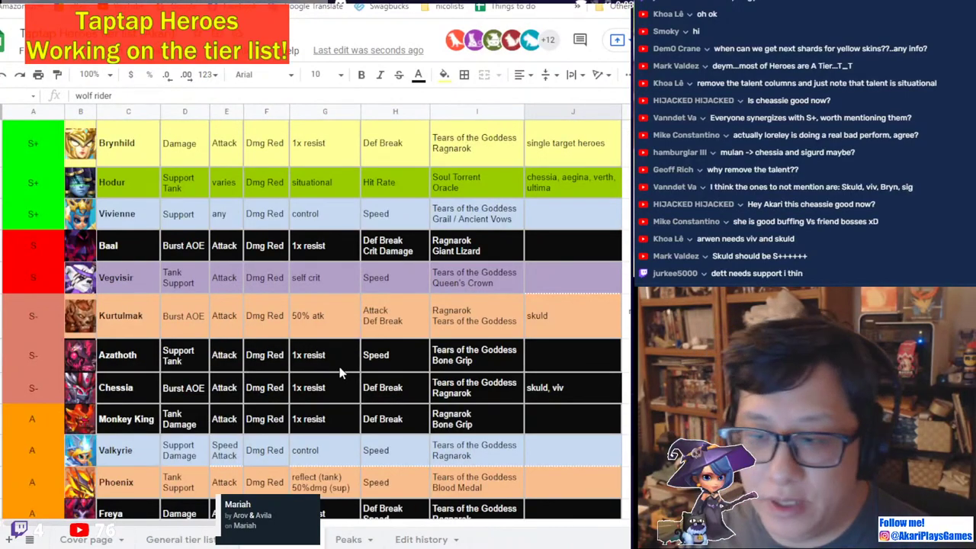
scroll(341, 372, up, 3)
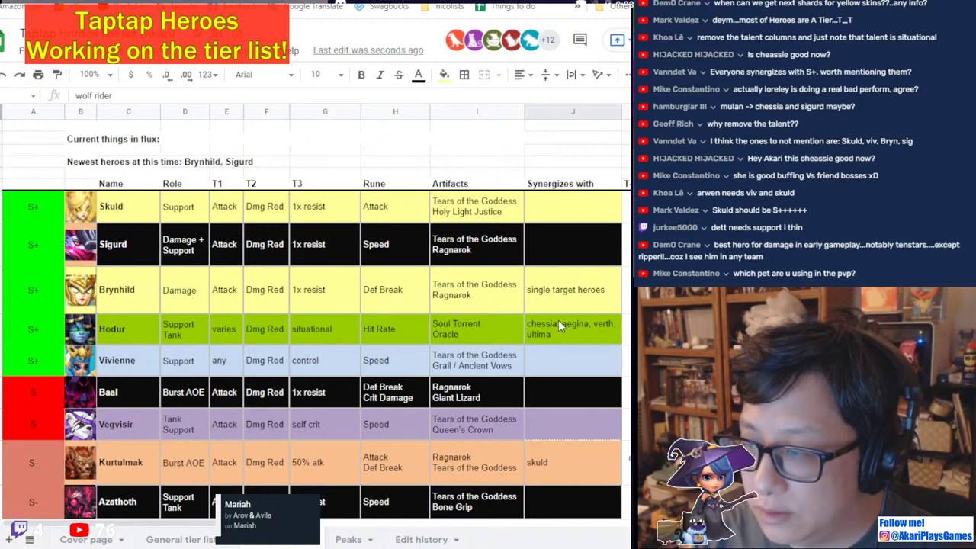
Look over the tier list from the S+ heroes to the junk tiers, and narrow the T3 column slightly.
scroll(560, 326, down, 4)
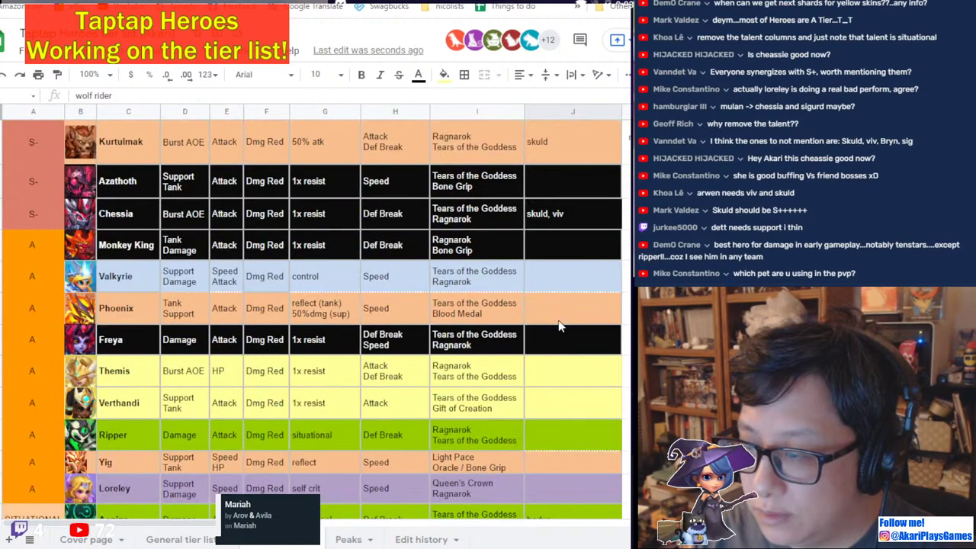
scroll(559, 326, down, 7)
scroll(558, 326, down, 6)
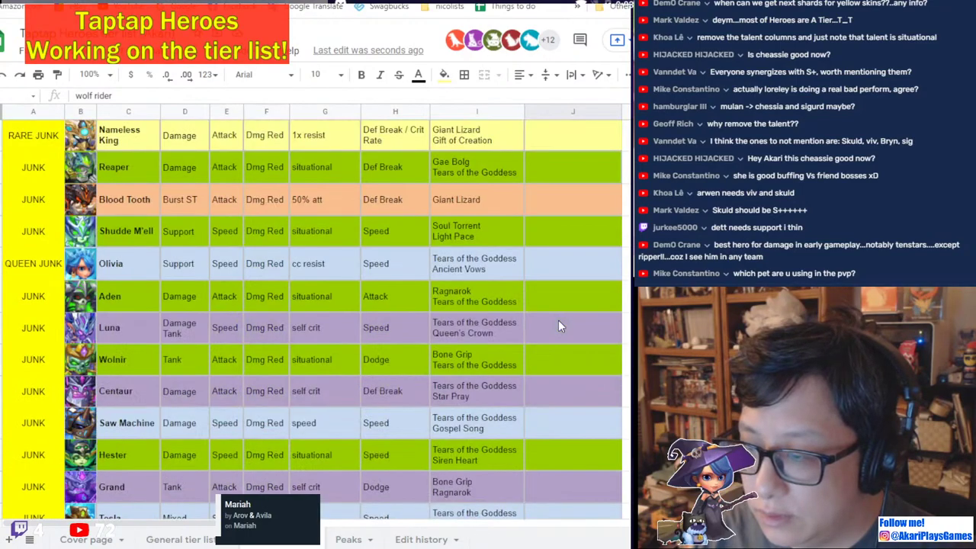
scroll(535, 305, up, 9)
scroll(536, 309, up, 10)
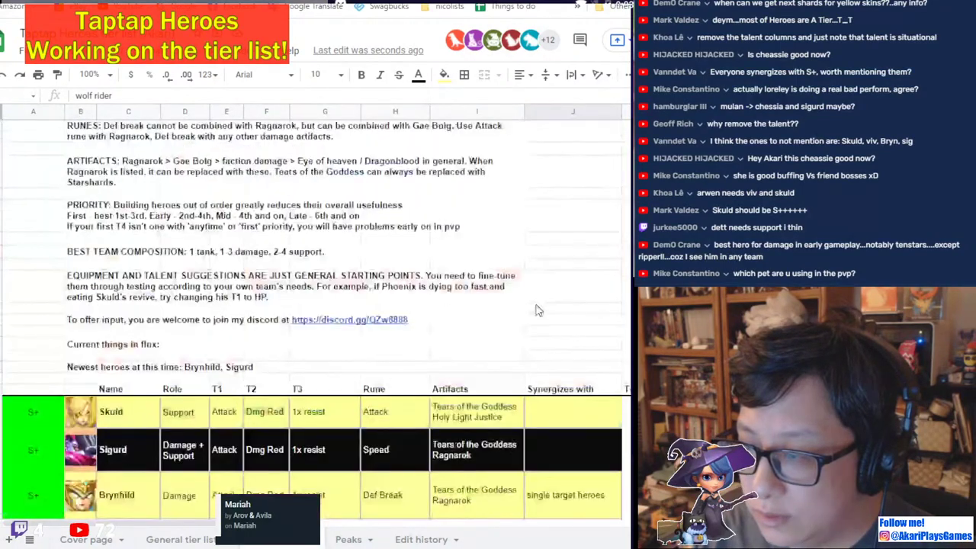
drag(360, 112, 353, 111)
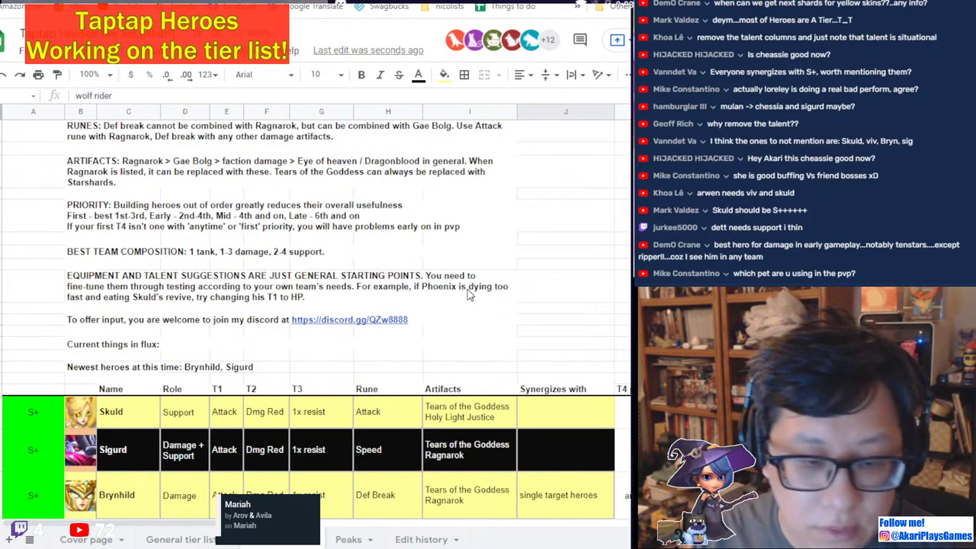
Review the hero rankings and synergies across the tiers, from the S+ heroes down to the situational and rare junk ones.
scroll(500, 348, down, 3)
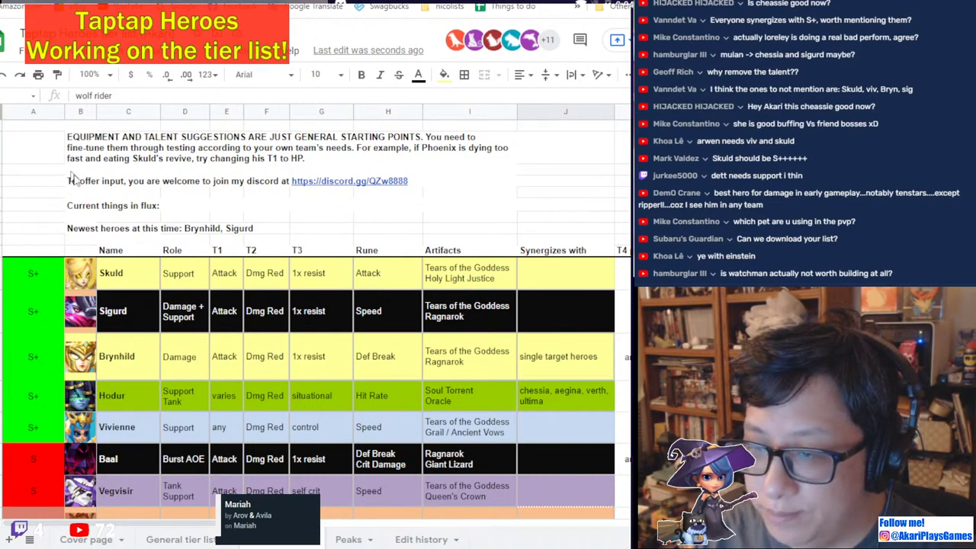
scroll(345, 365, down, 12)
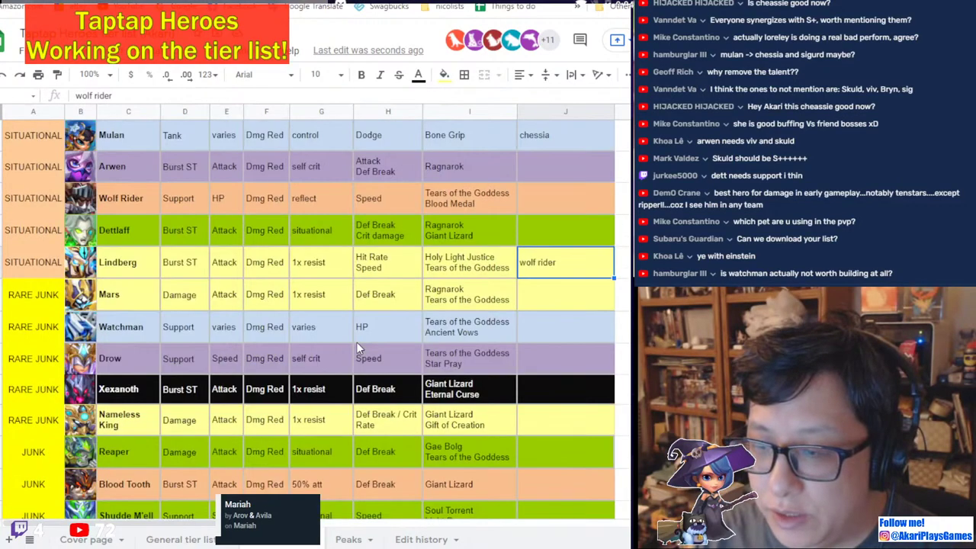
scroll(356, 342, up, 3)
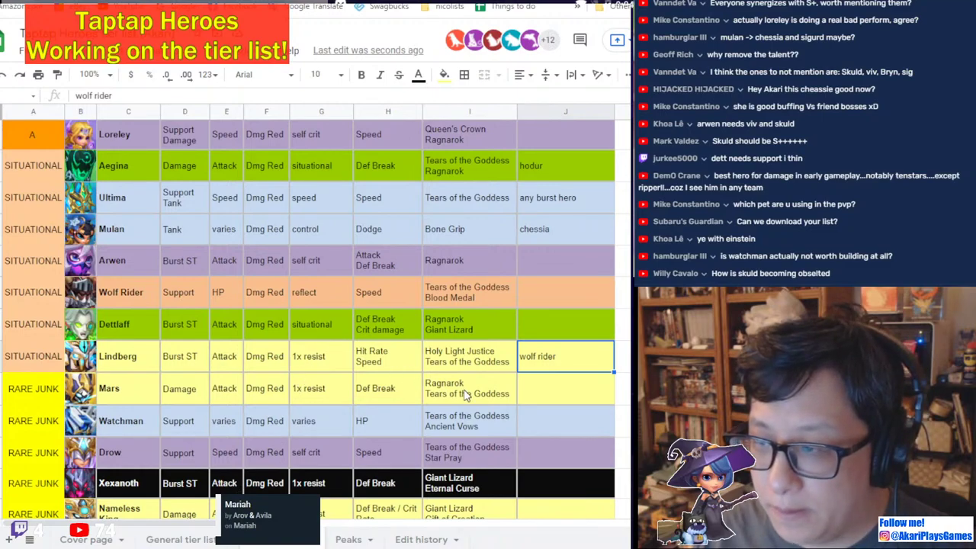
scroll(467, 393, up, 10)
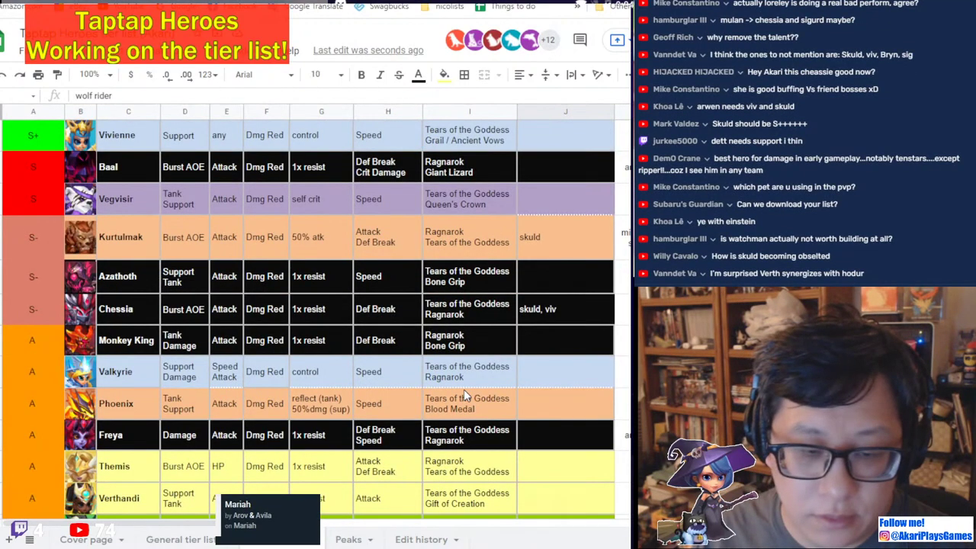
scroll(517, 368, up, 3)
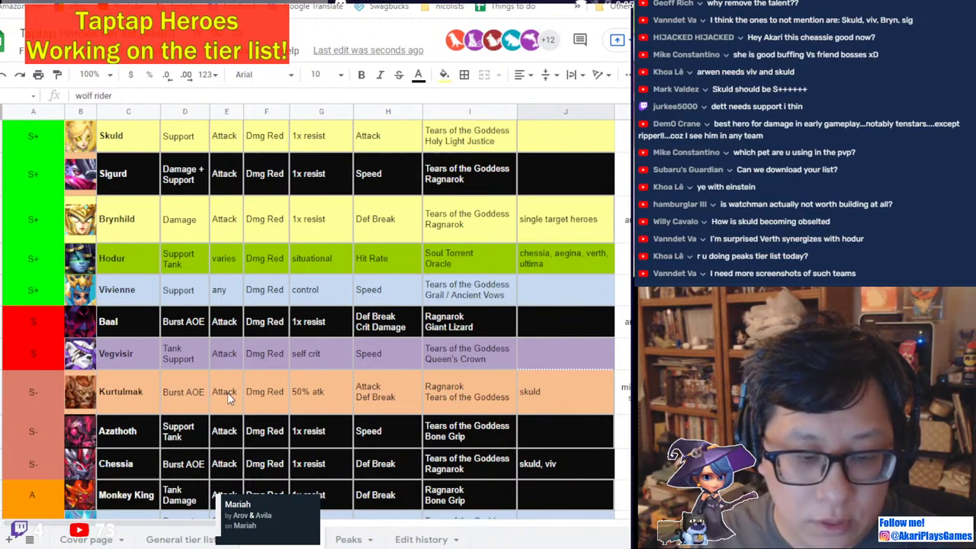
scroll(312, 424, down, 3)
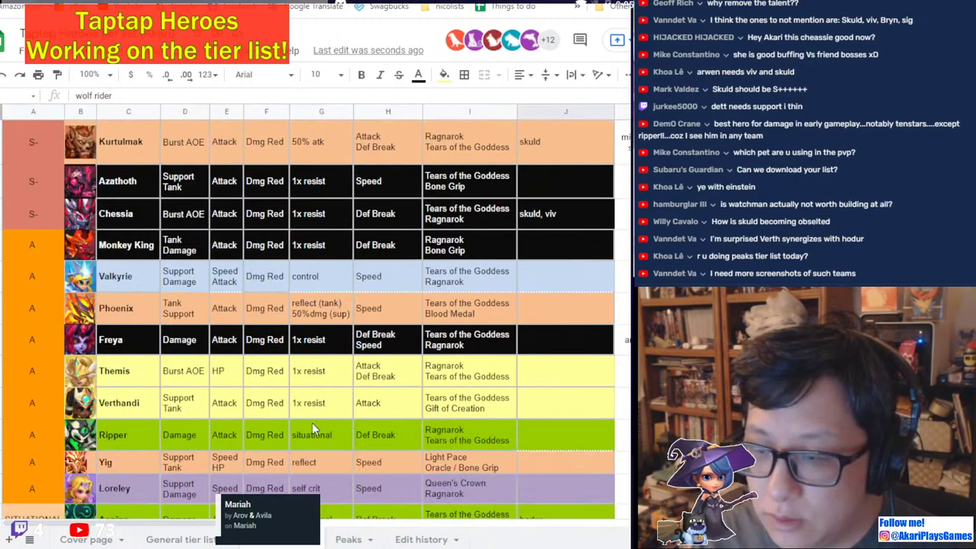
scroll(312, 425, down, 5)
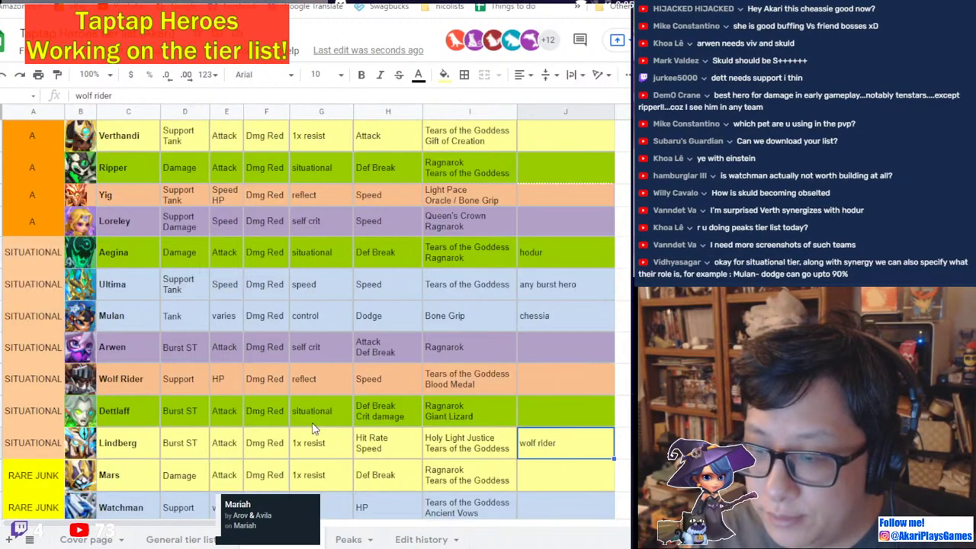
scroll(312, 429, down, 1)
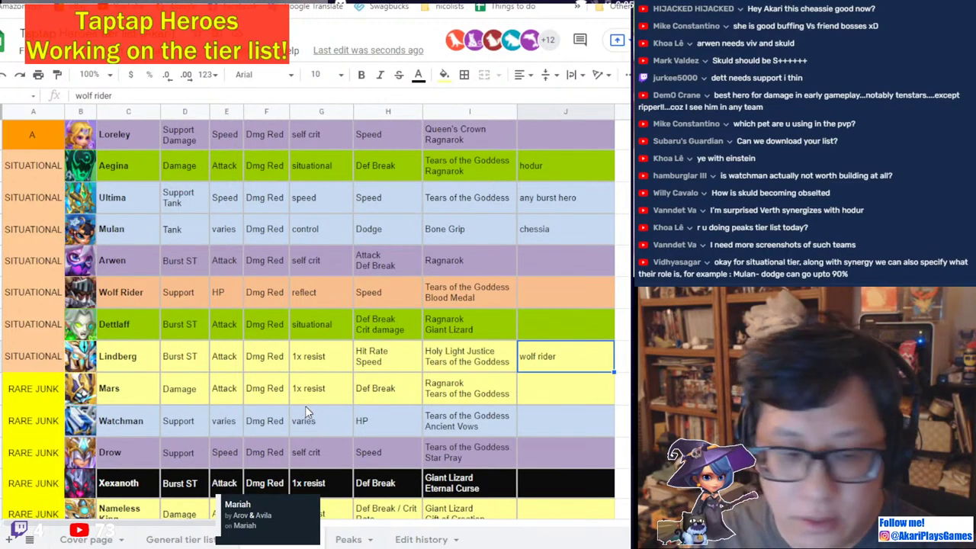
Check Mulan's role and rune, and Ultima's role, among the situational heroes.
click(186, 226)
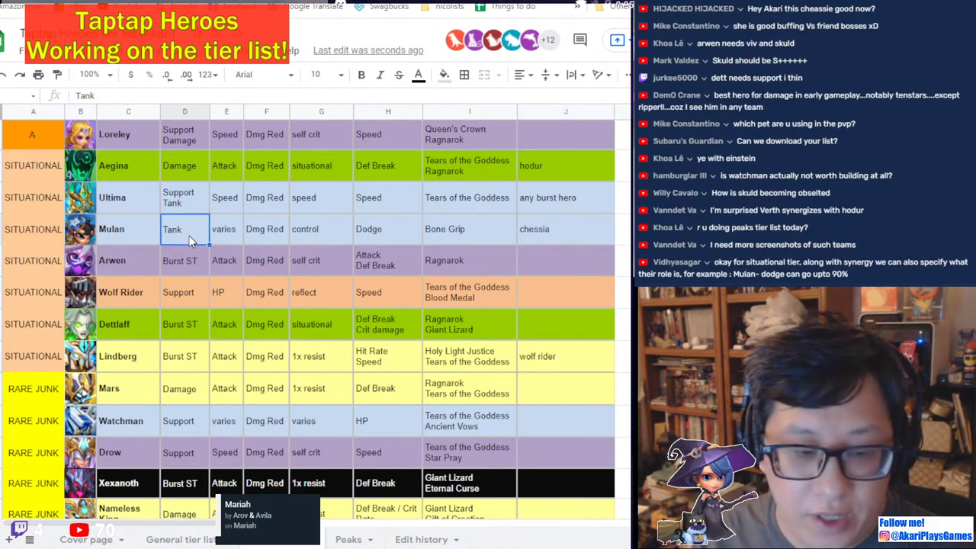
click(388, 233)
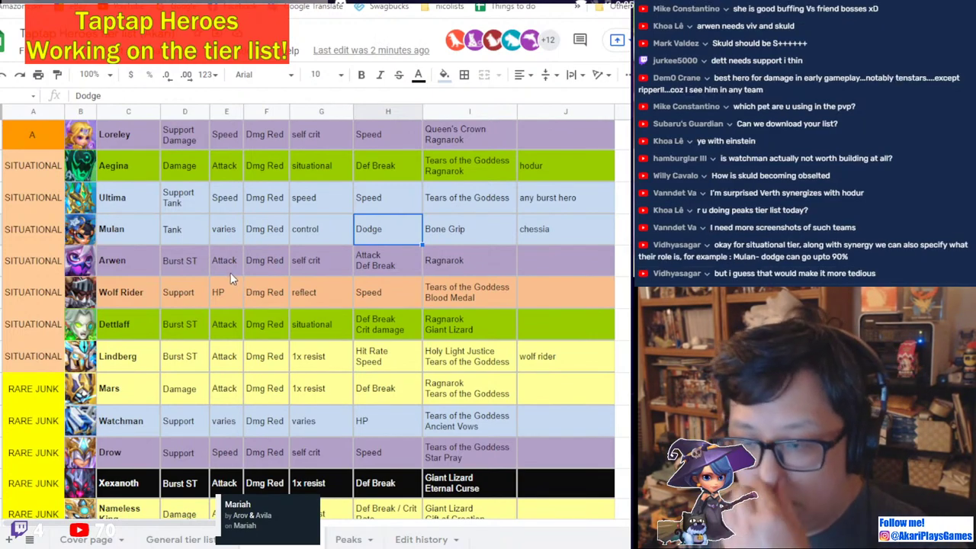
click(185, 198)
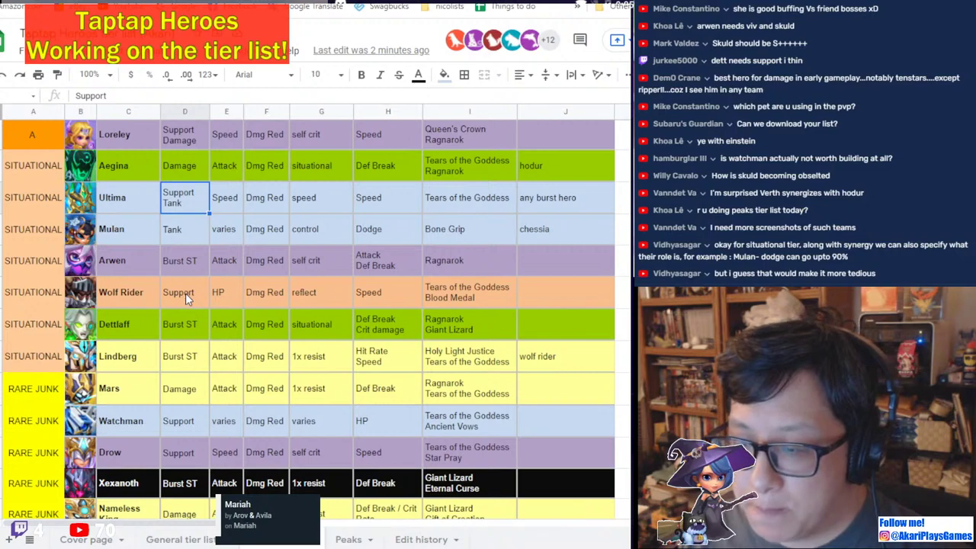
Compare the S and S- heroes with the neighbouring S+ and A tier heroes to judge their ranking.
scroll(276, 370, up, 3)
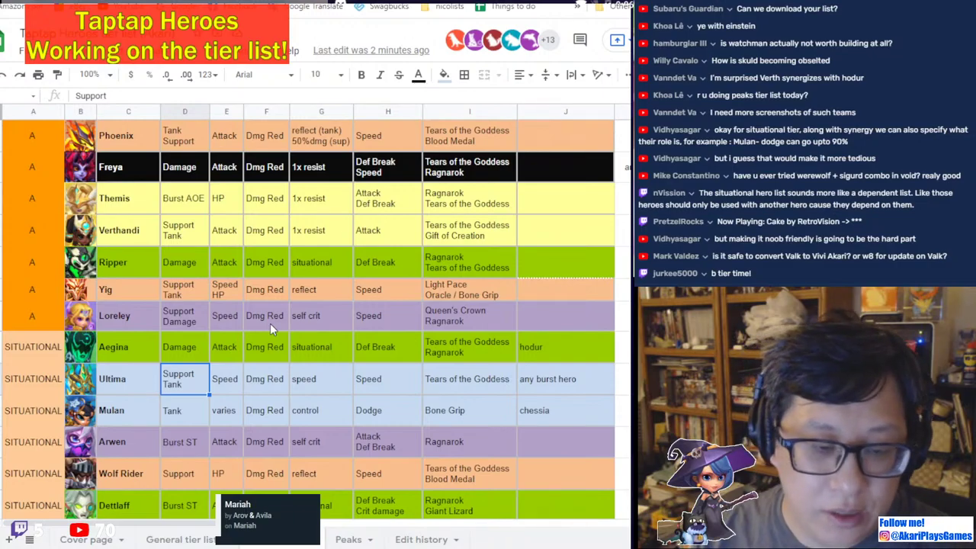
scroll(270, 324, up, 10)
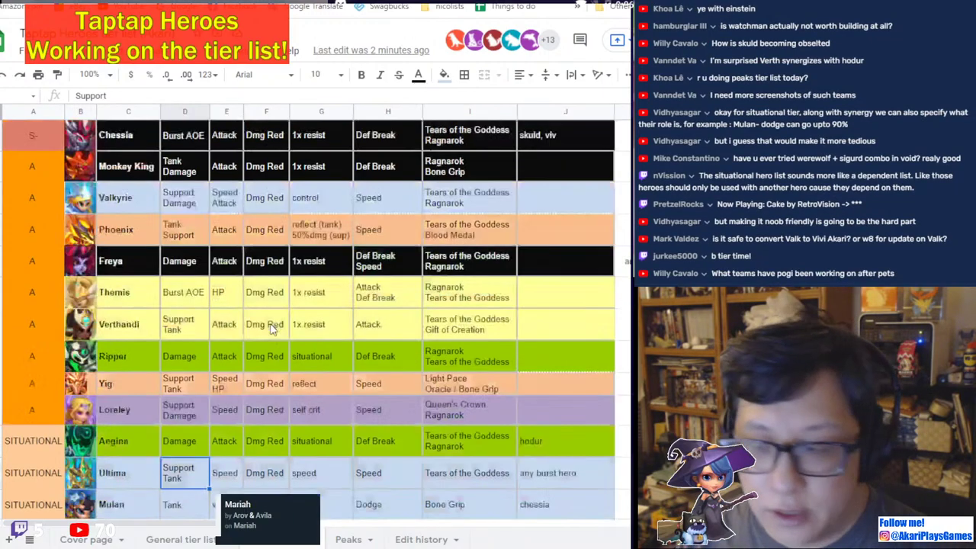
scroll(271, 323, down, 6)
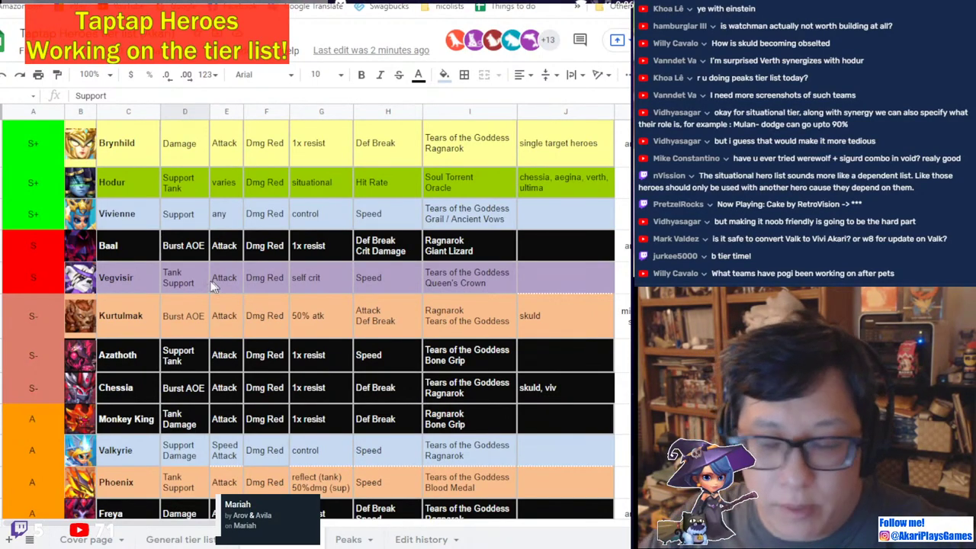
scroll(198, 279, down, 1)
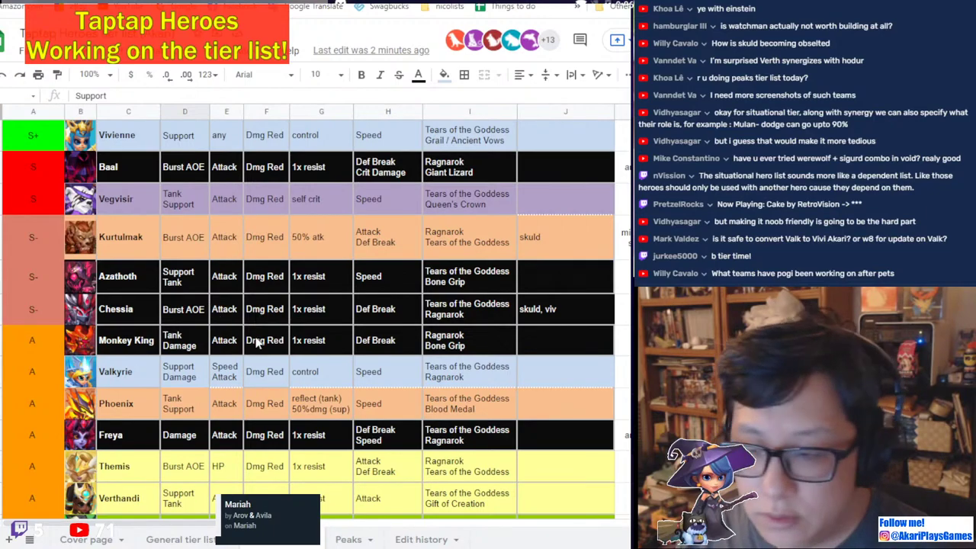
scroll(257, 341, down, 2)
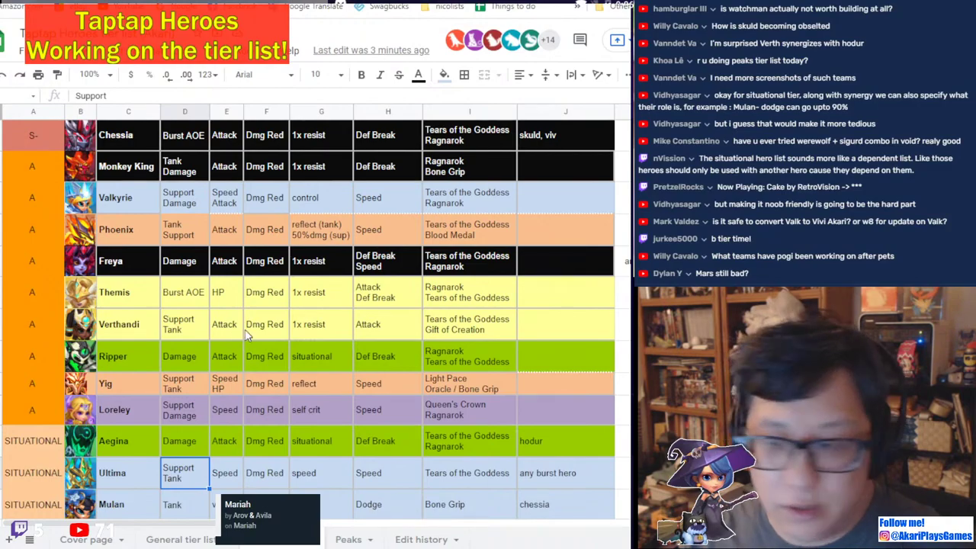
scroll(225, 329, up, 5)
scroll(216, 324, up, 3)
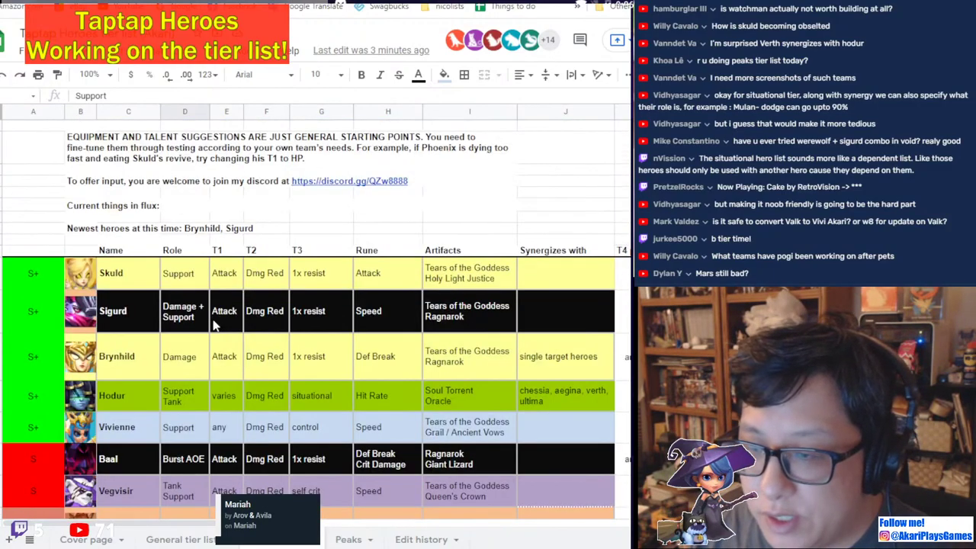
scroll(229, 313, down, 5)
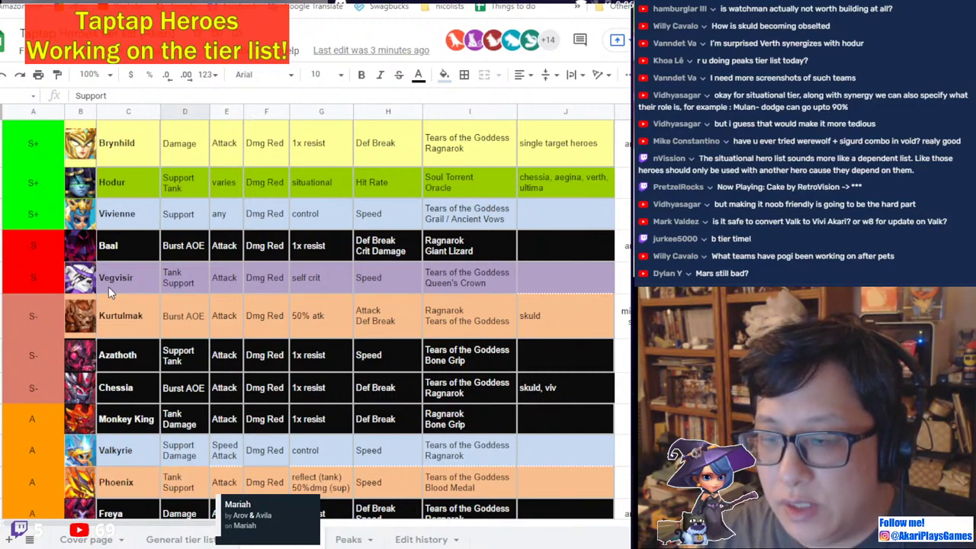
scroll(109, 233, up, 1)
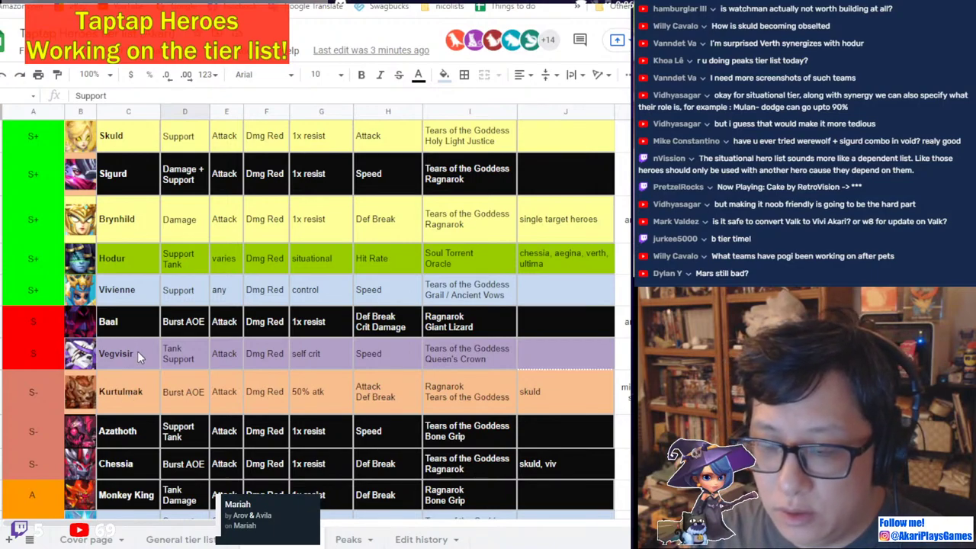
Change the tier of Kurtulmak, Azathoth and Chessia to S by copying Vegvisir's tier cell, including its red fill.
click(22, 353)
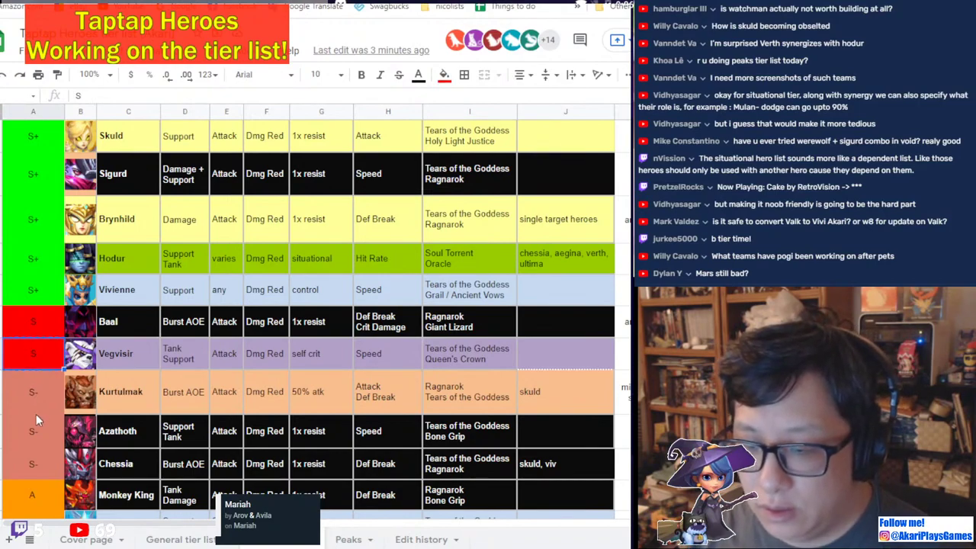
key(ctrl+c)
click(29, 402)
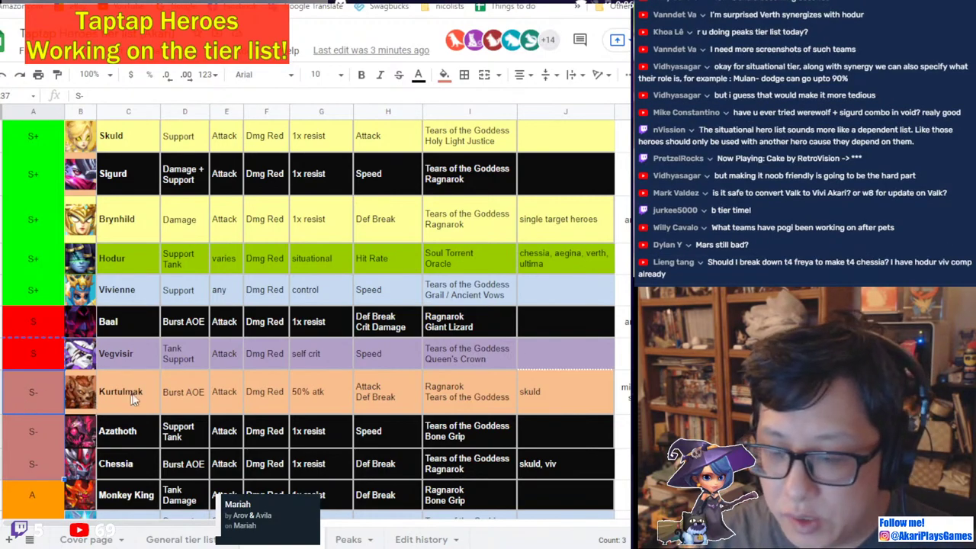
scroll(164, 392, down, 1)
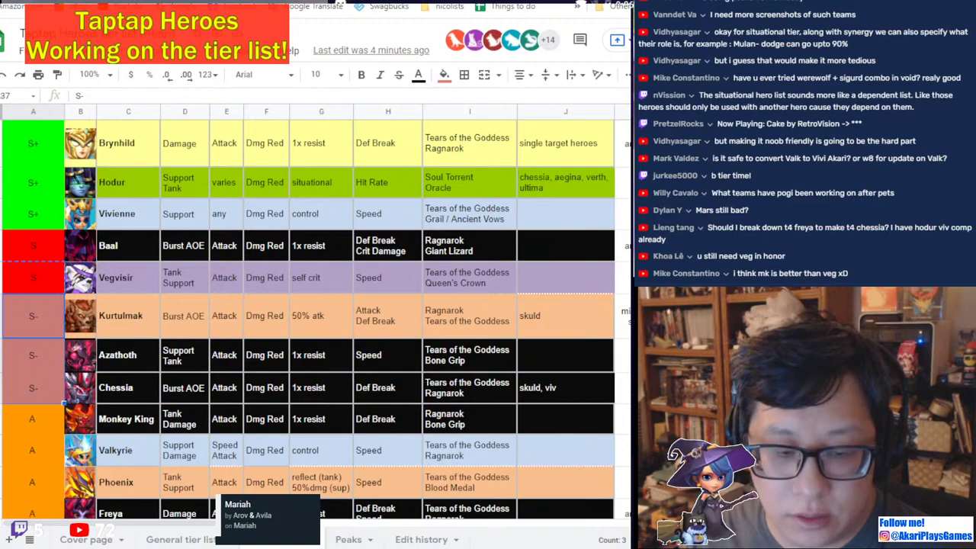
click(174, 394)
click(38, 282)
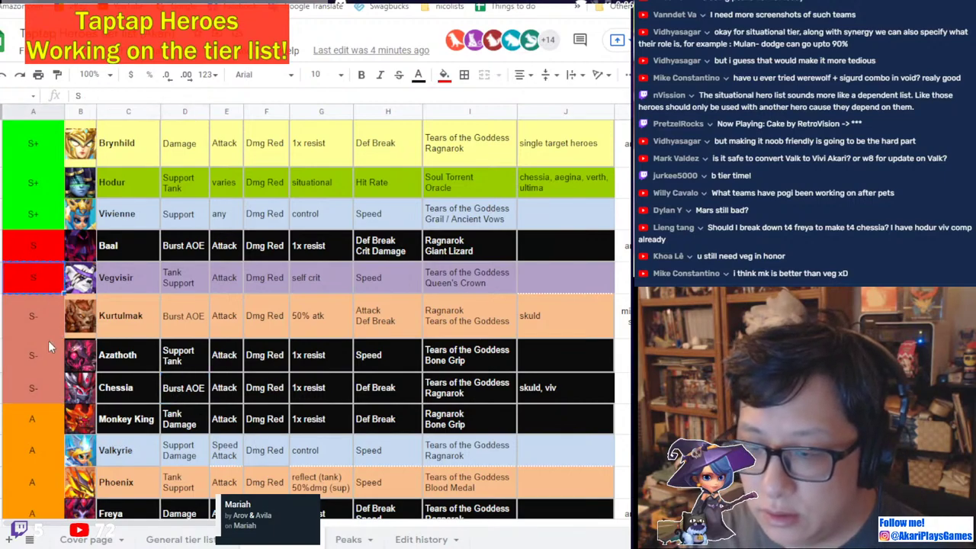
key(ctrl+c)
drag(47, 329, 27, 389)
key(ctrl+v)
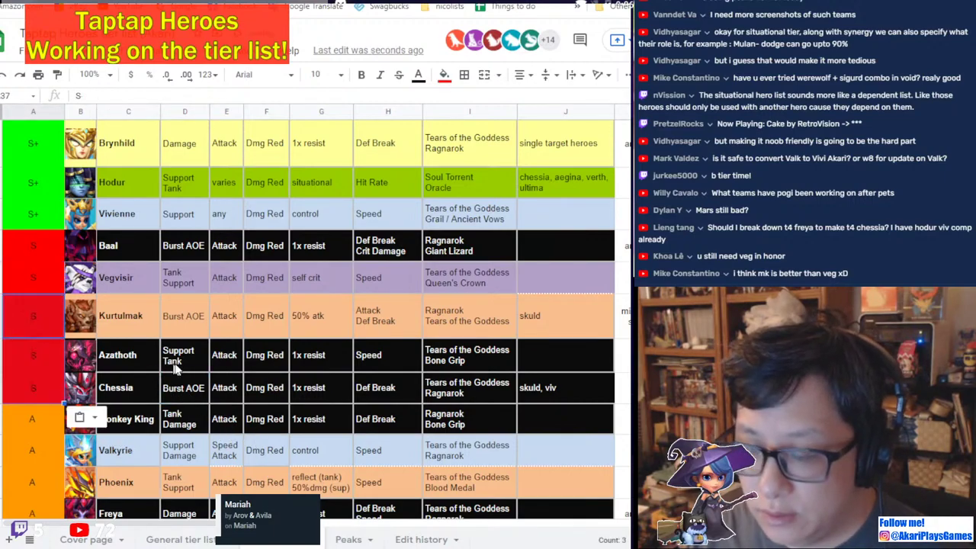
Check the top of the A tier against the S and S+ heroes, and open Sigurd's role for editing.
scroll(174, 370, down, 2)
click(265, 338)
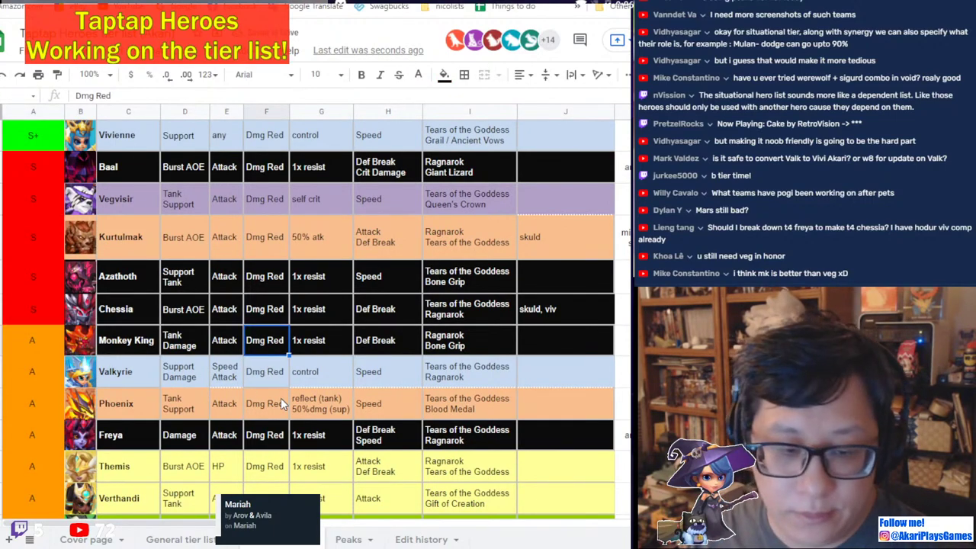
scroll(243, 406, up, 3)
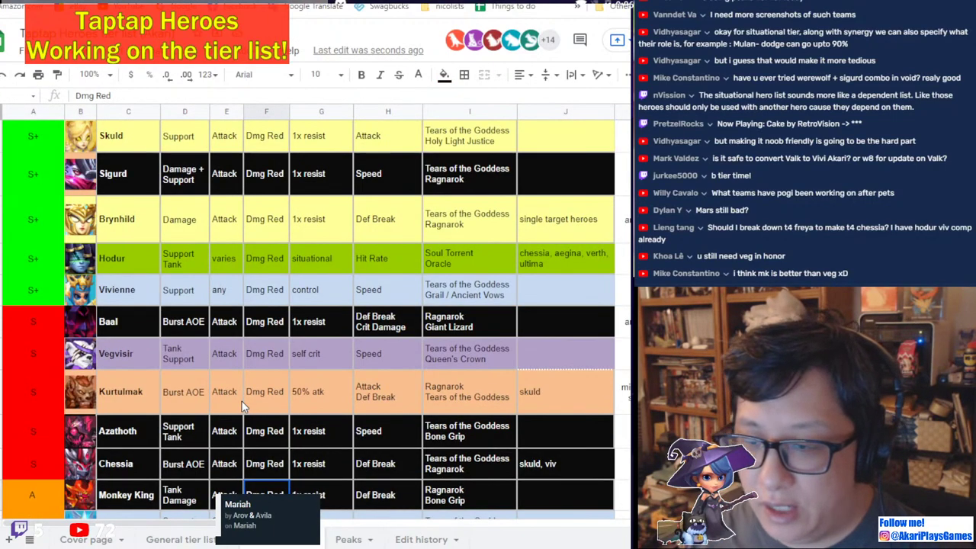
click(117, 221)
double_click(201, 191)
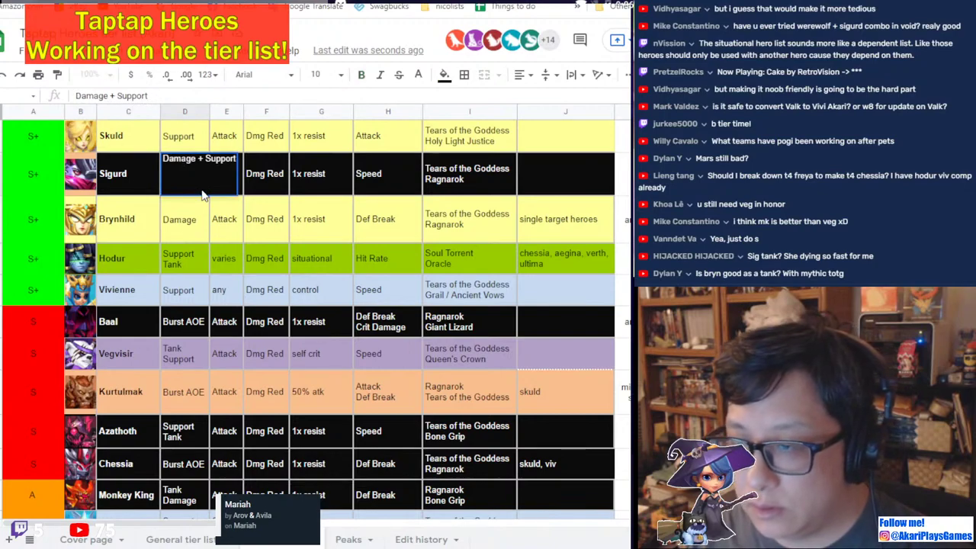
click(225, 295)
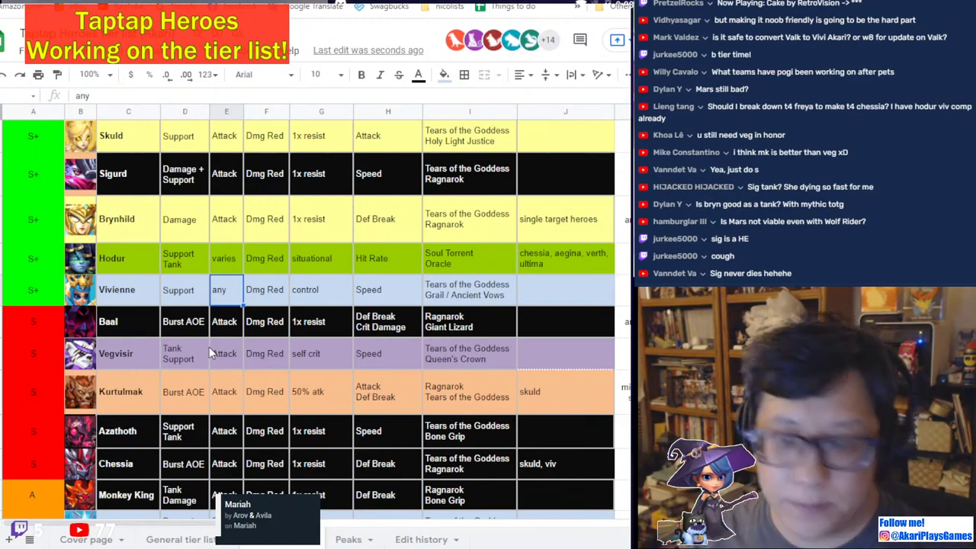
Review the ranking from Vivienne and the S tier heroes down to the situational and rare junk heroes.
scroll(267, 252, down, 2)
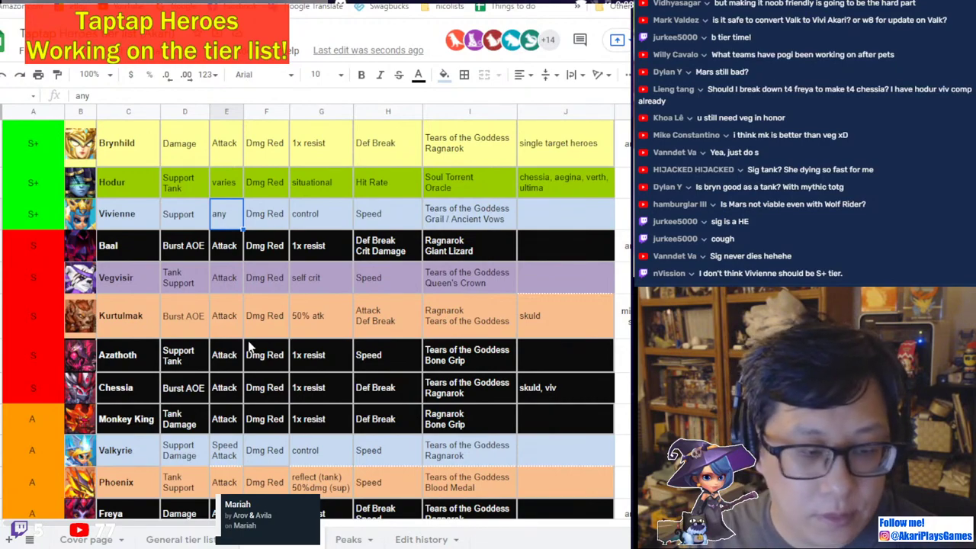
scroll(209, 388, up, 1)
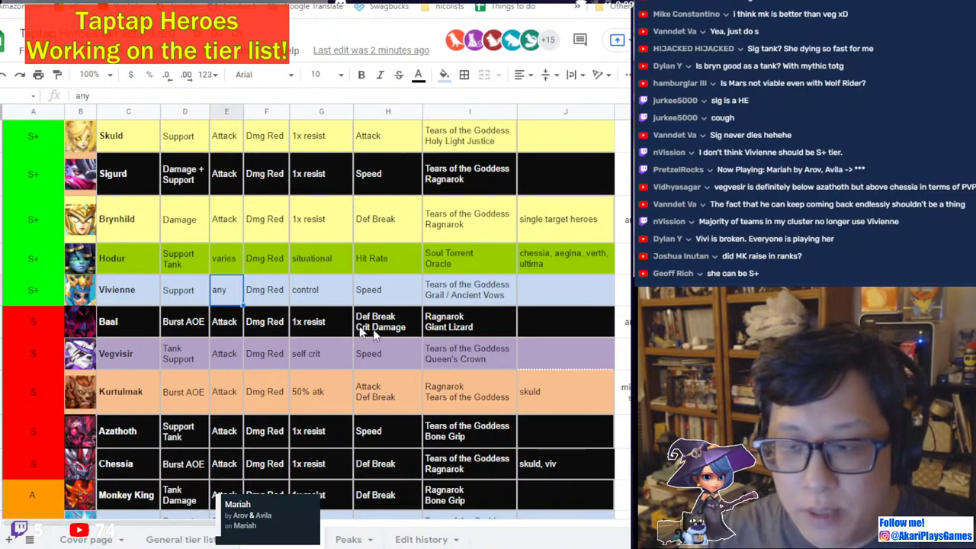
scroll(408, 323, down, 10)
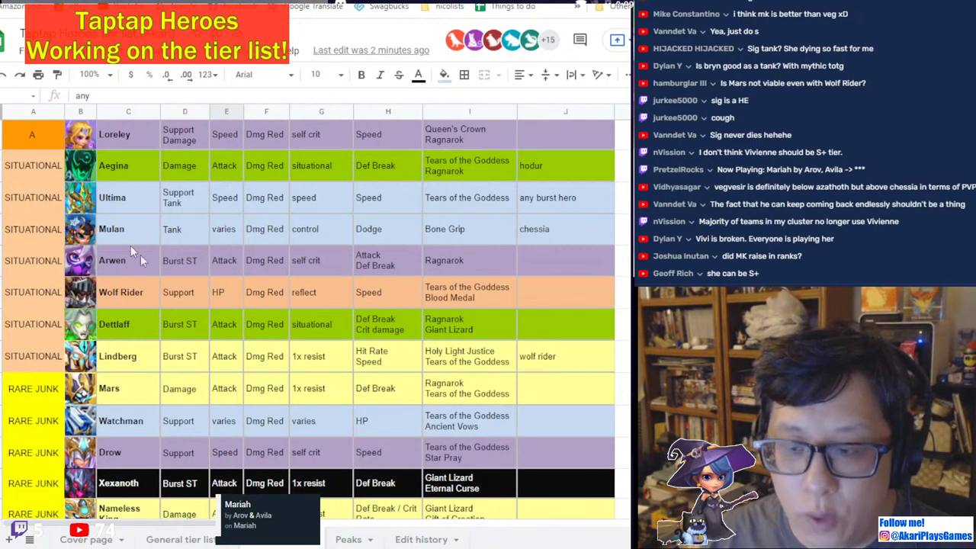
Review the S+ and S heroes, including their T4 priority and notes, against the A tier heroes.
scroll(233, 334, up, 15)
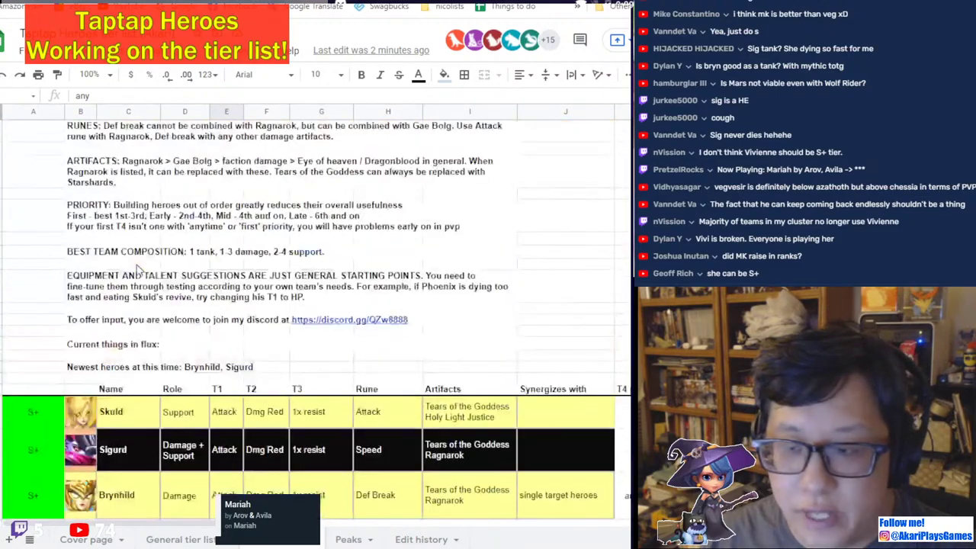
scroll(233, 333, down, 3)
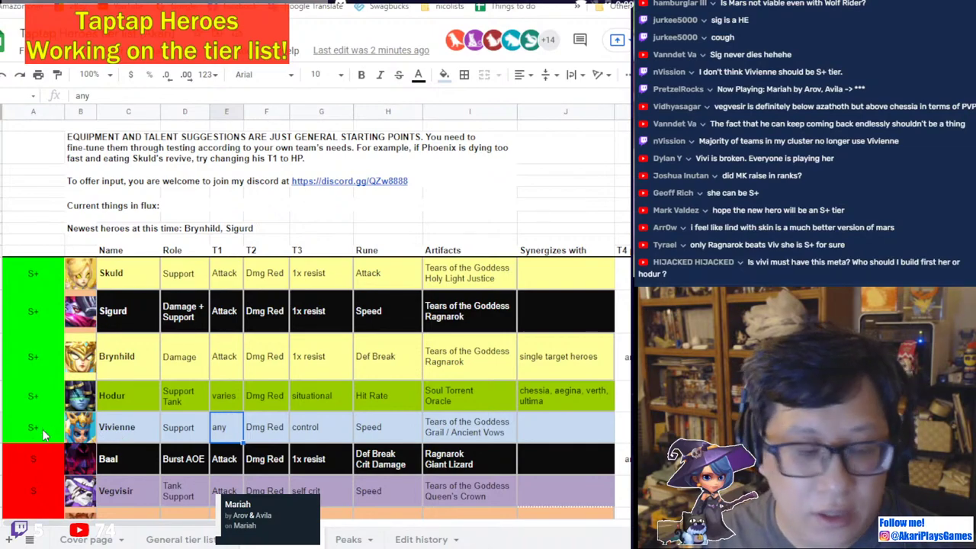
scroll(258, 393, down, 10)
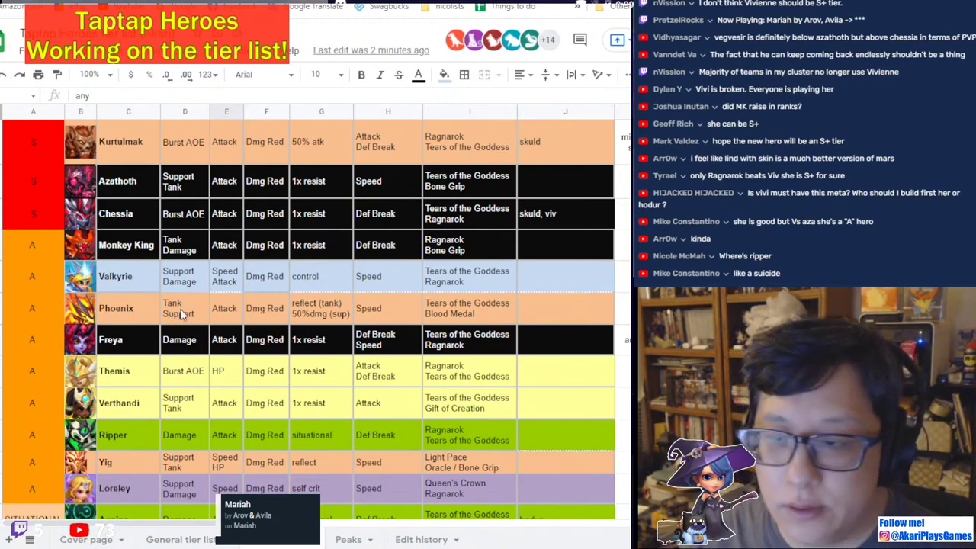
scroll(195, 313, up, 3)
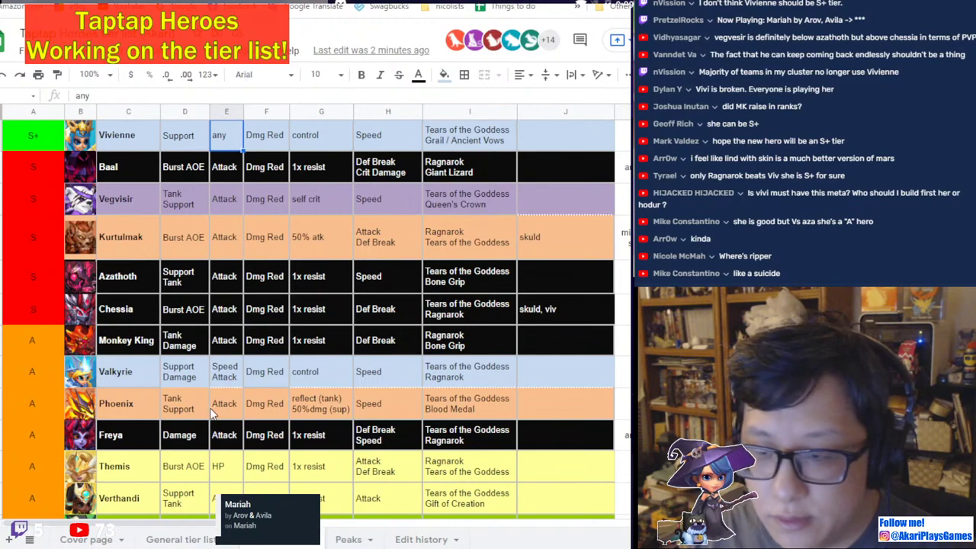
scroll(249, 455, up, 7)
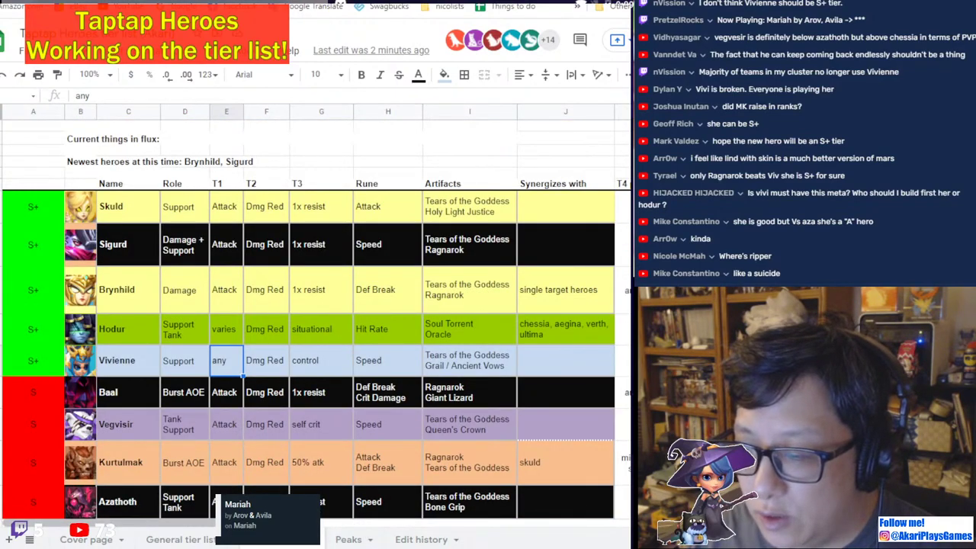
scroll(390, 539, right, 5)
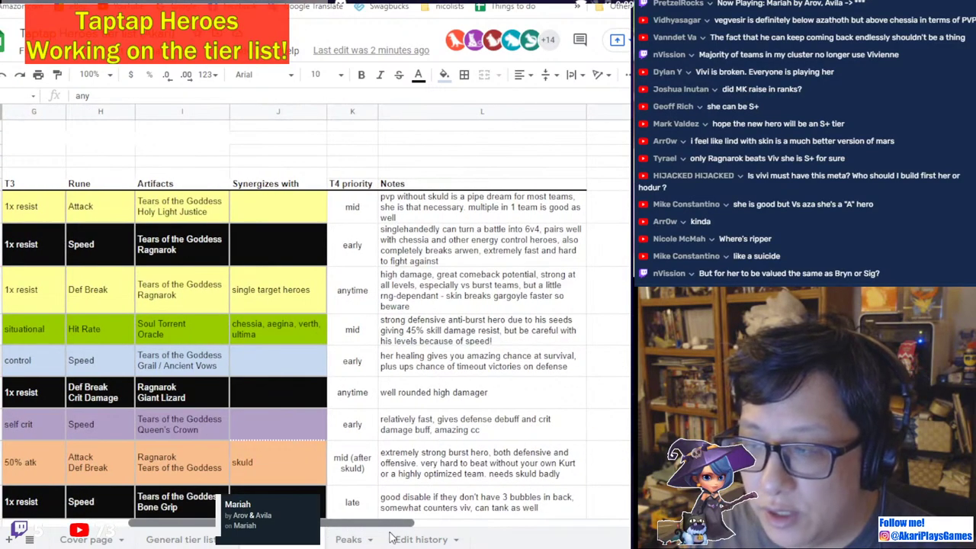
scroll(391, 538, left, 5)
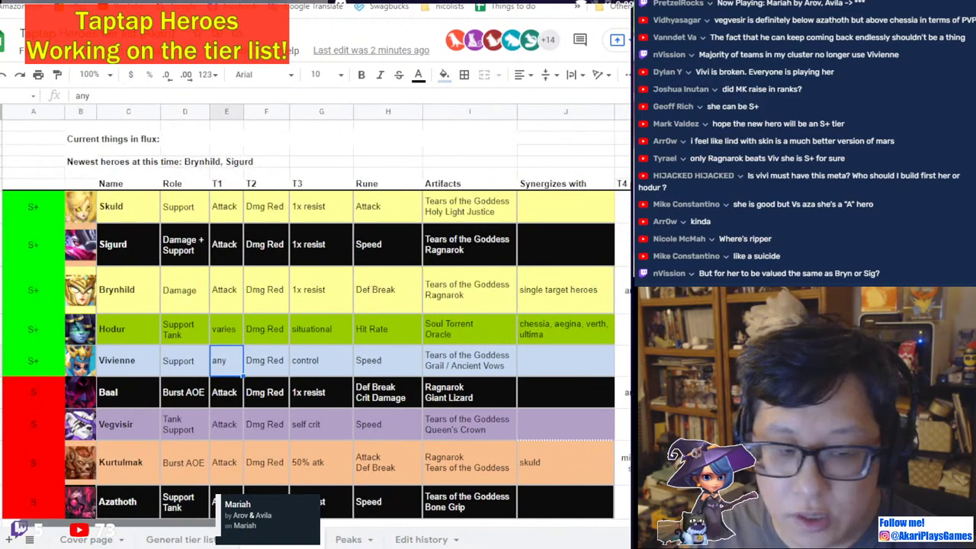
click(55, 340)
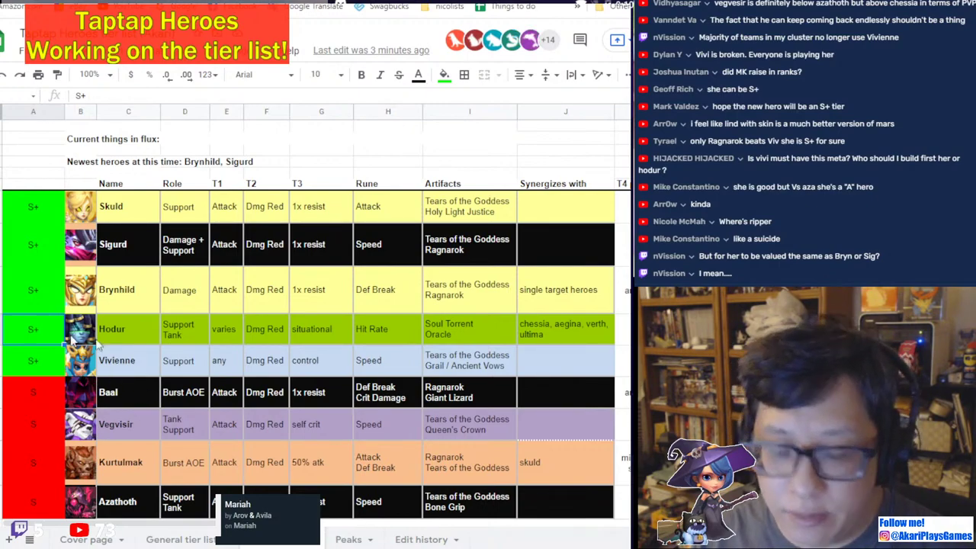
Move Kurtulmak's row below Chessia, to the end of the S tier.
scroll(192, 296, down, 1)
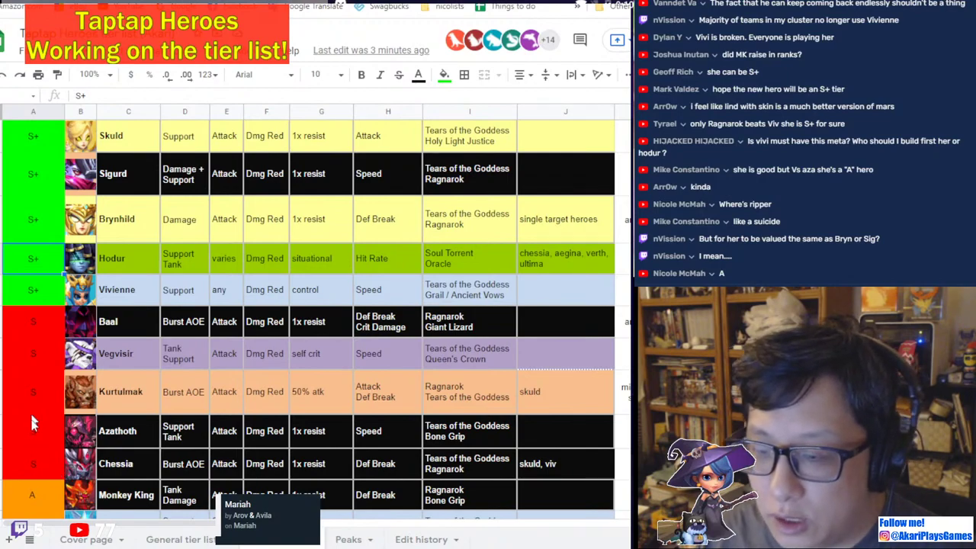
click(1, 392)
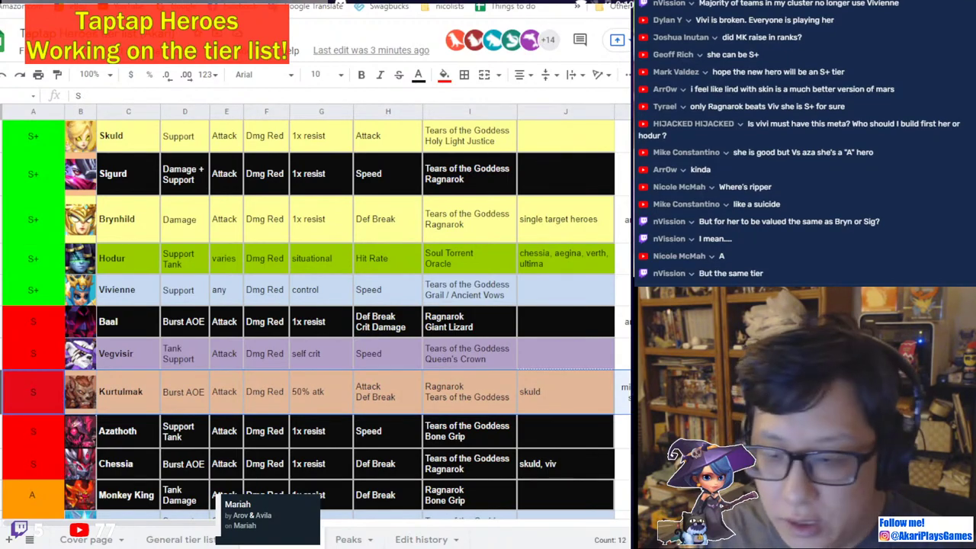
scroll(315, 320, down, 3)
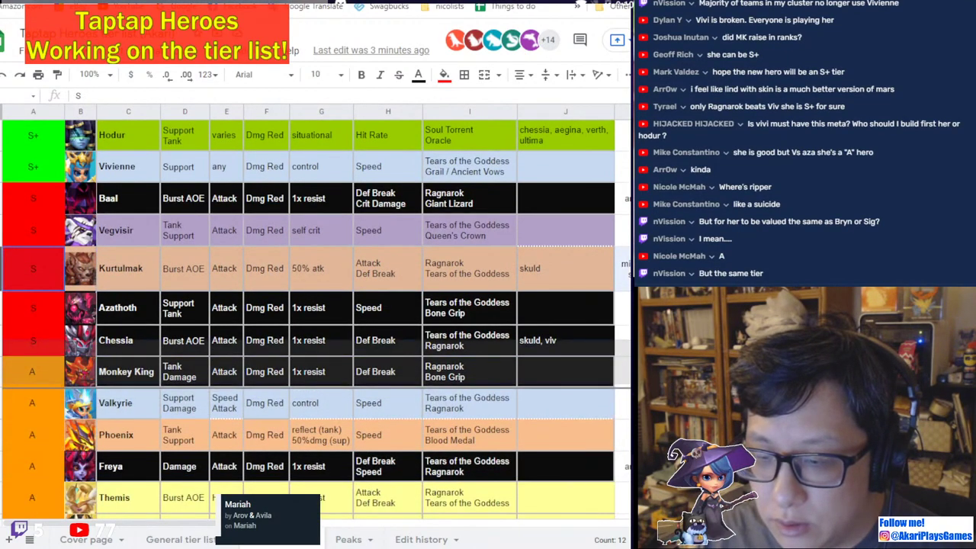
drag(229, 352, 230, 357)
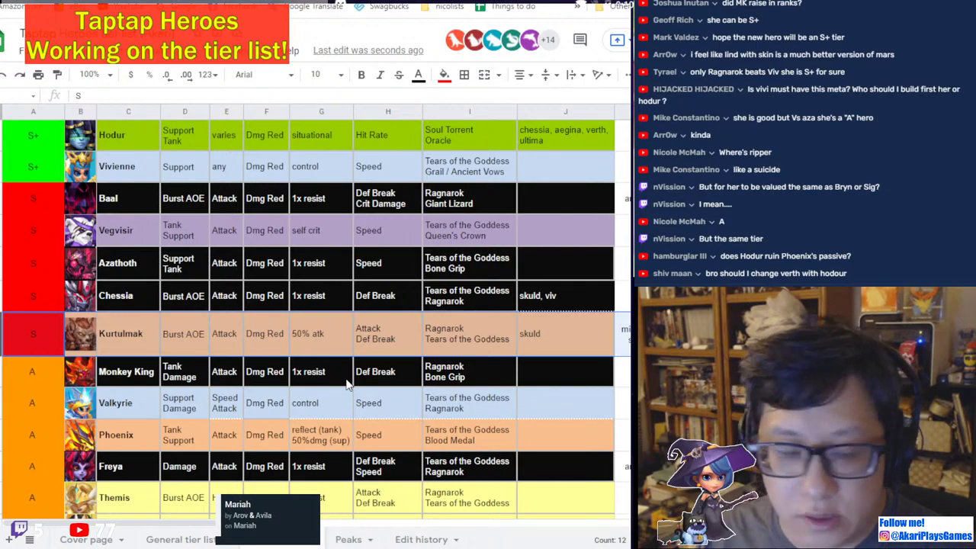
Reorder the S tier by moving the Azathoth and Chessia rows above Vegvisir, with Azathoth directly below Baal.
scroll(345, 382, down, 5)
scroll(346, 381, up, 3)
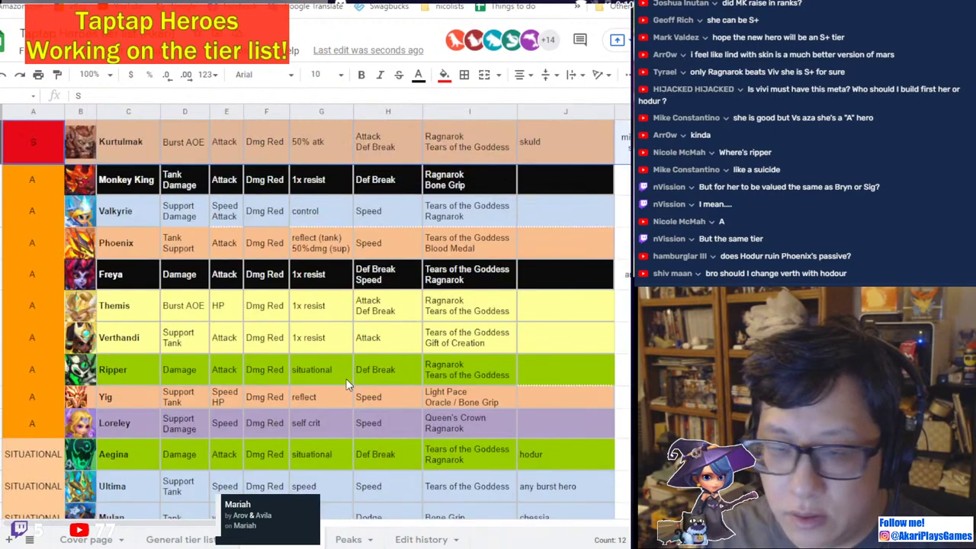
click(32, 244)
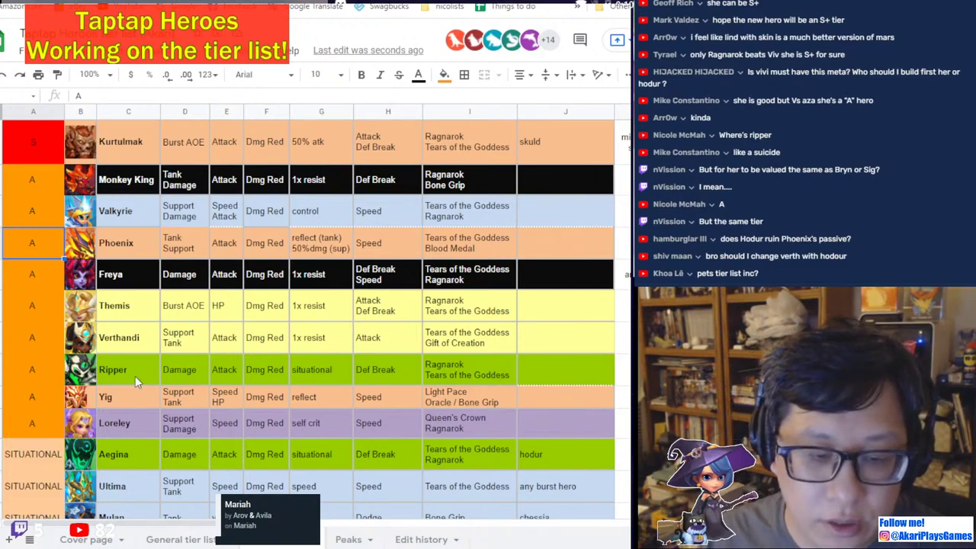
scroll(224, 345, up, 3)
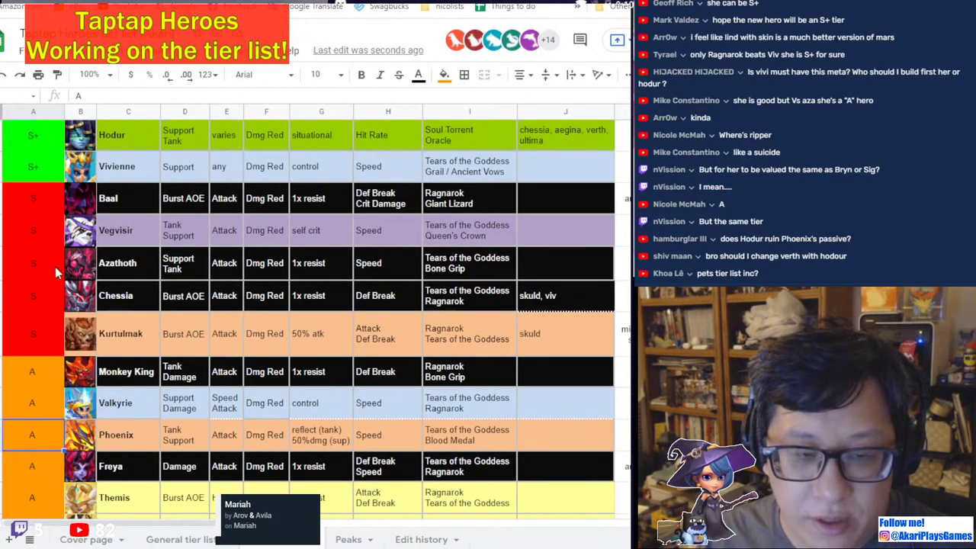
click(9, 276)
drag(9, 263, 7, 225)
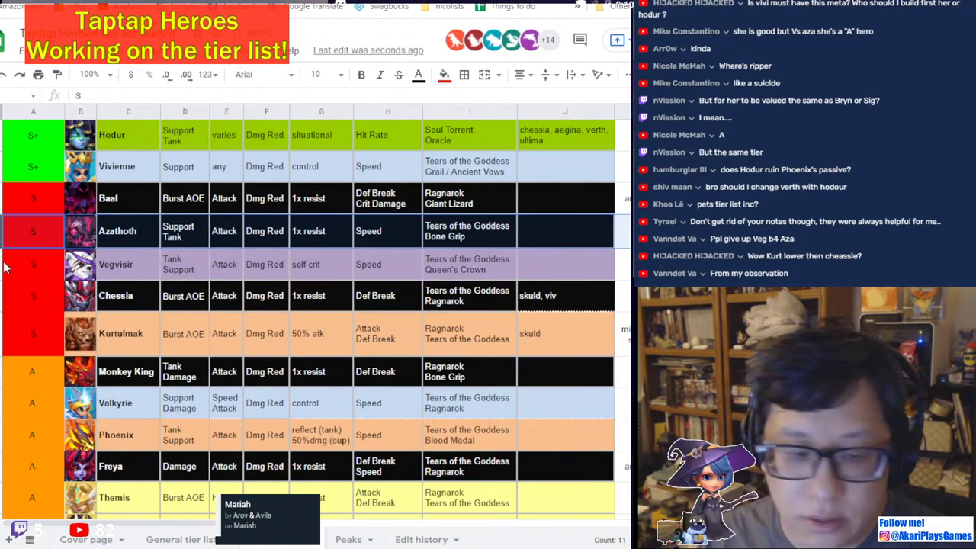
click(6, 296)
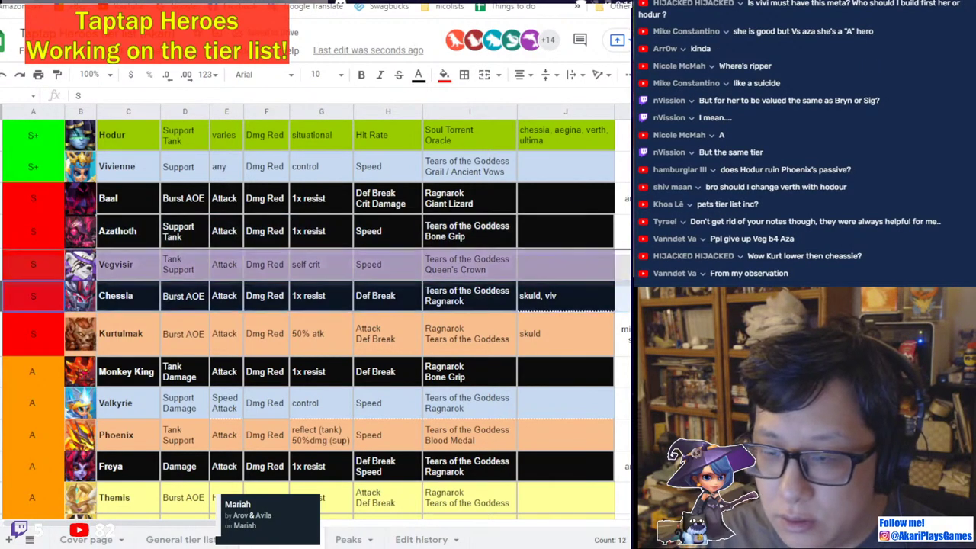
drag(84, 303, 46, 258)
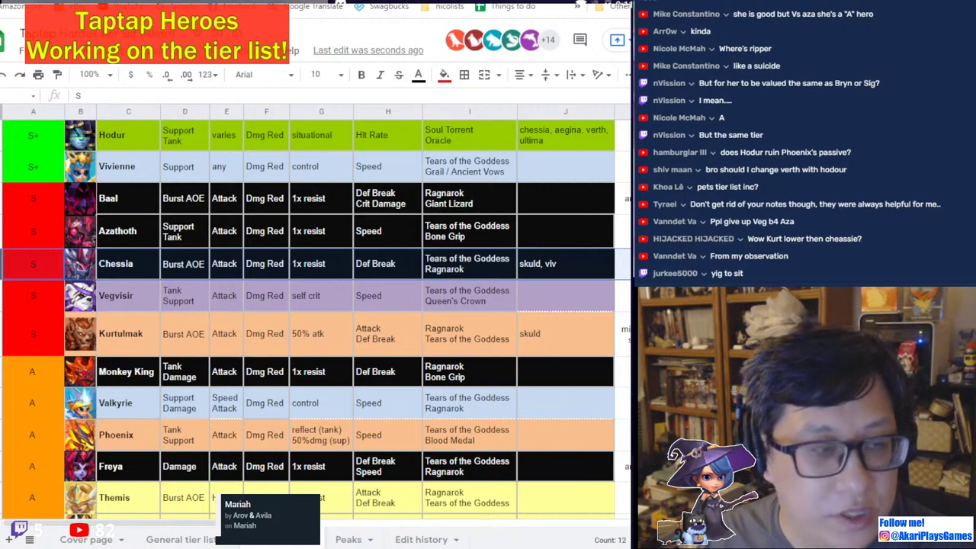
click(287, 372)
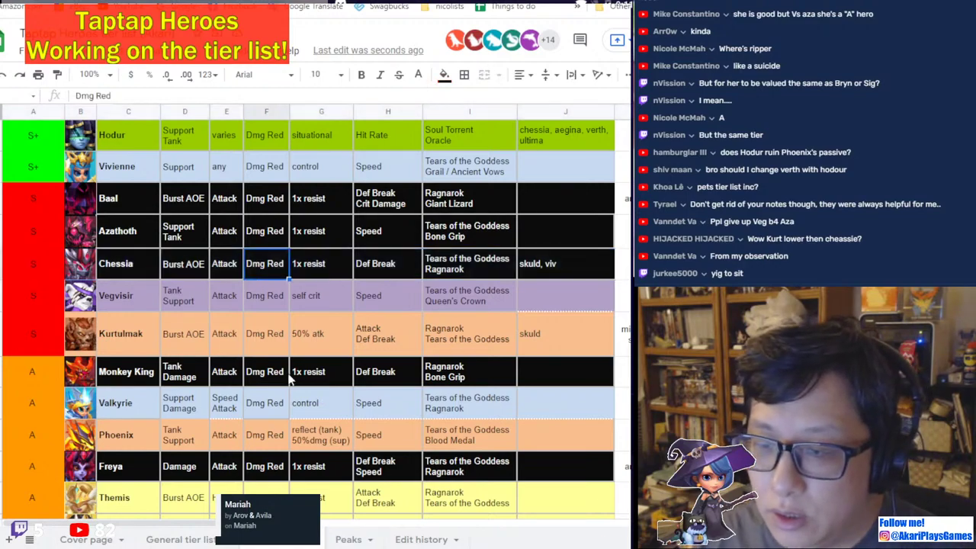
Review the hero order from the S+ tier through S and A down to the situational heroes.
scroll(297, 370, down, 5)
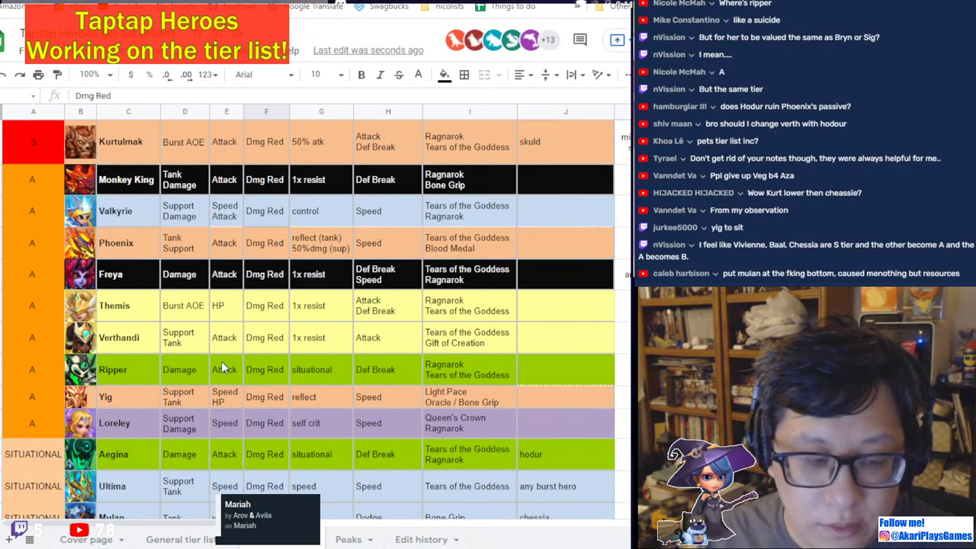
scroll(222, 367, up, 8)
scroll(222, 367, down, 3)
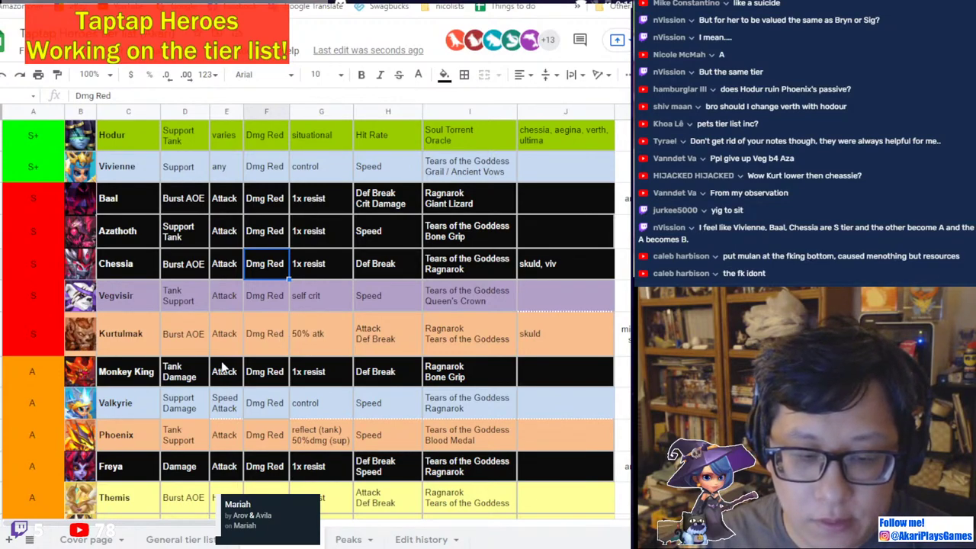
scroll(222, 366, down, 10)
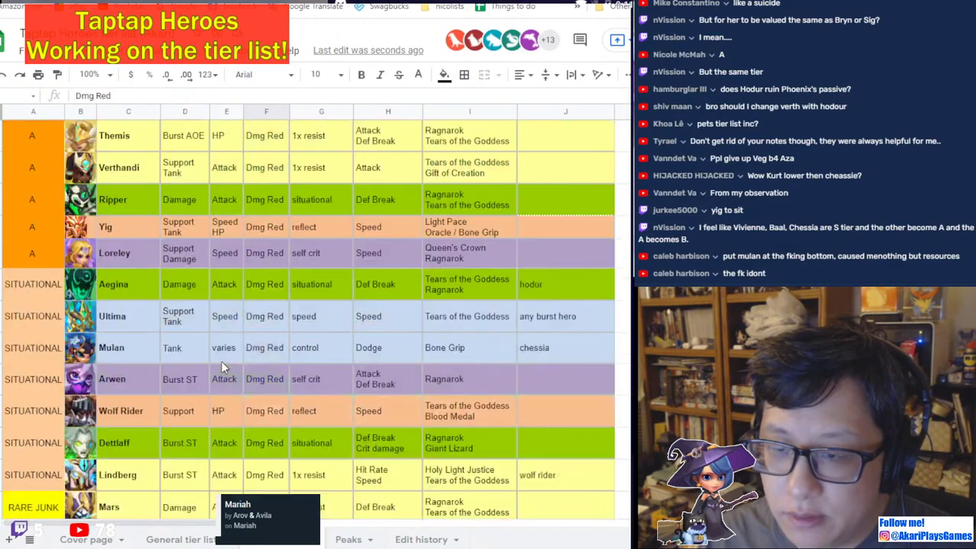
scroll(222, 365, up, 10)
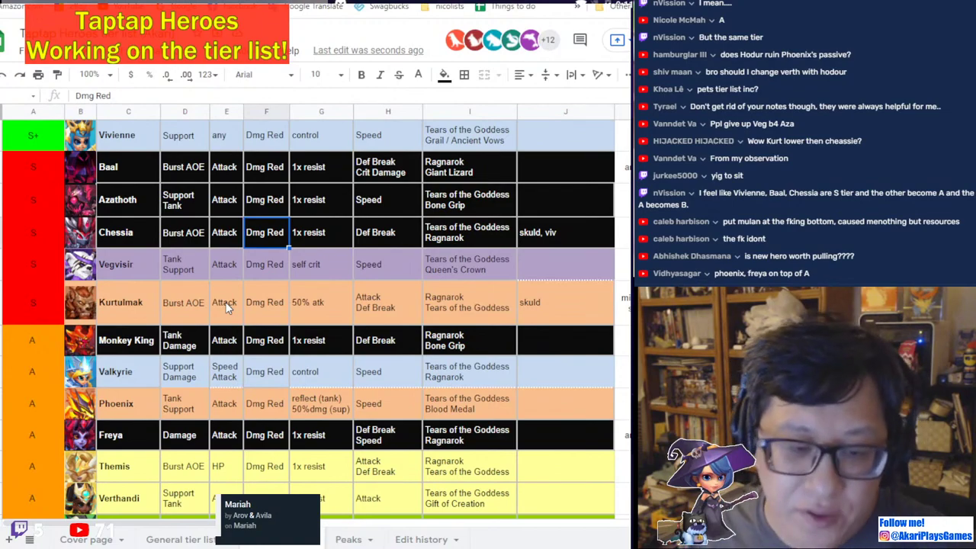
scroll(241, 330, down, 3)
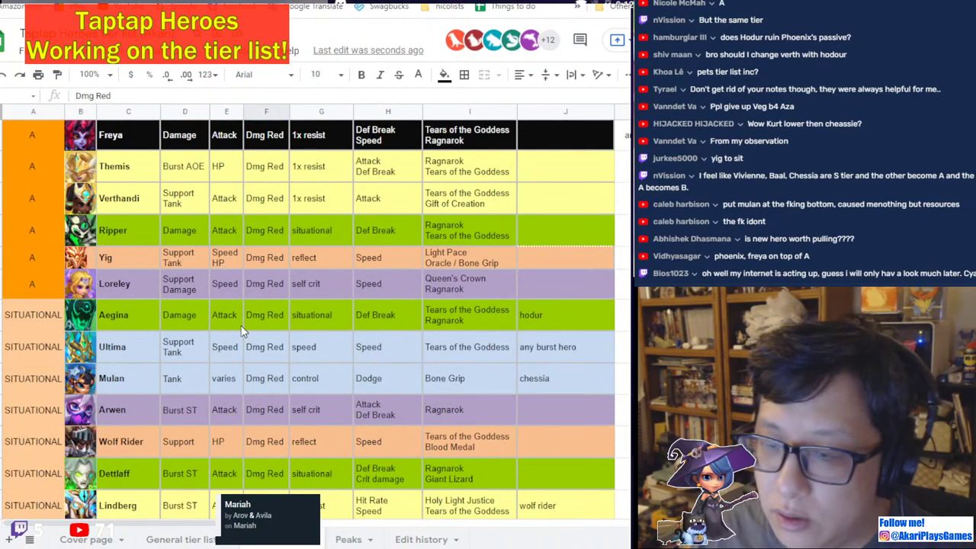
scroll(274, 352, up, 1)
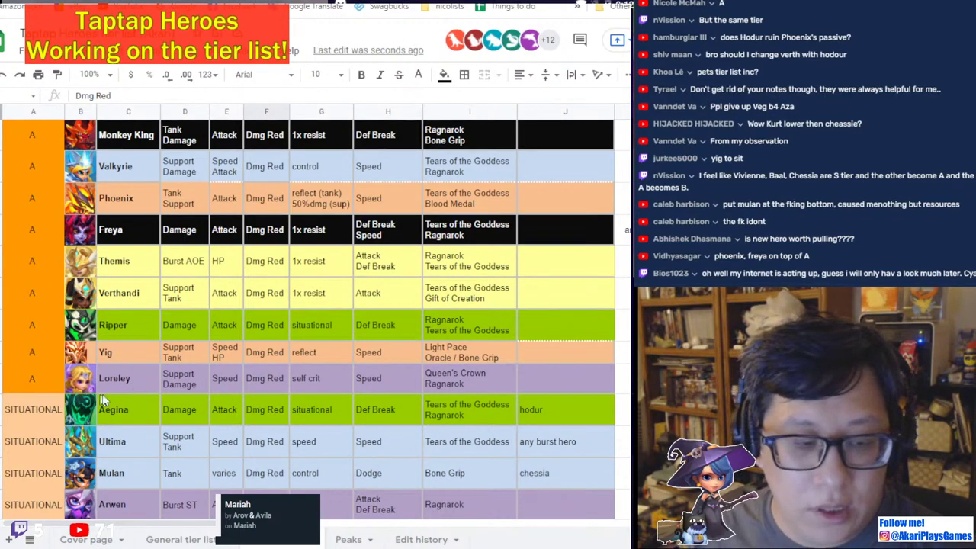
scroll(136, 392, up, 5)
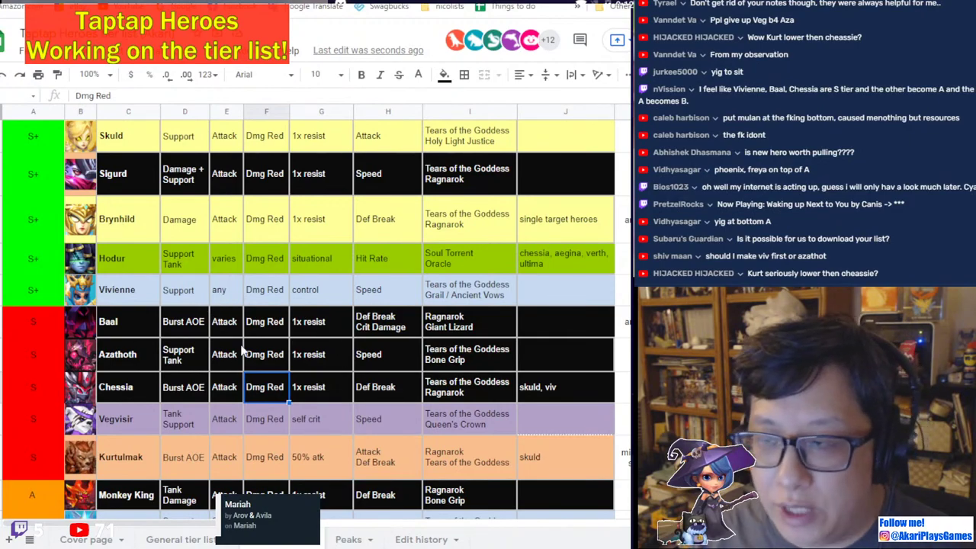
scroll(277, 348, down, 1)
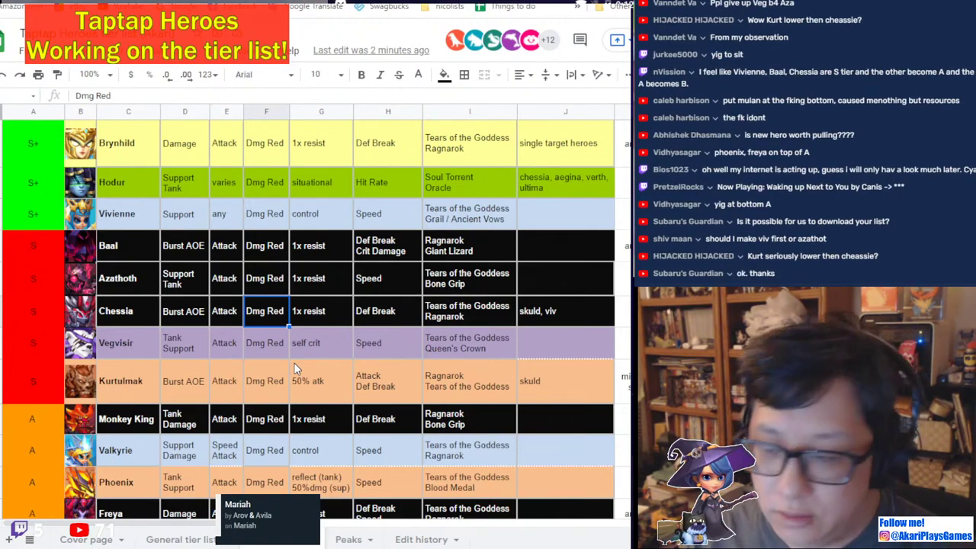
scroll(220, 386, down, 2)
scroll(225, 386, up, 1)
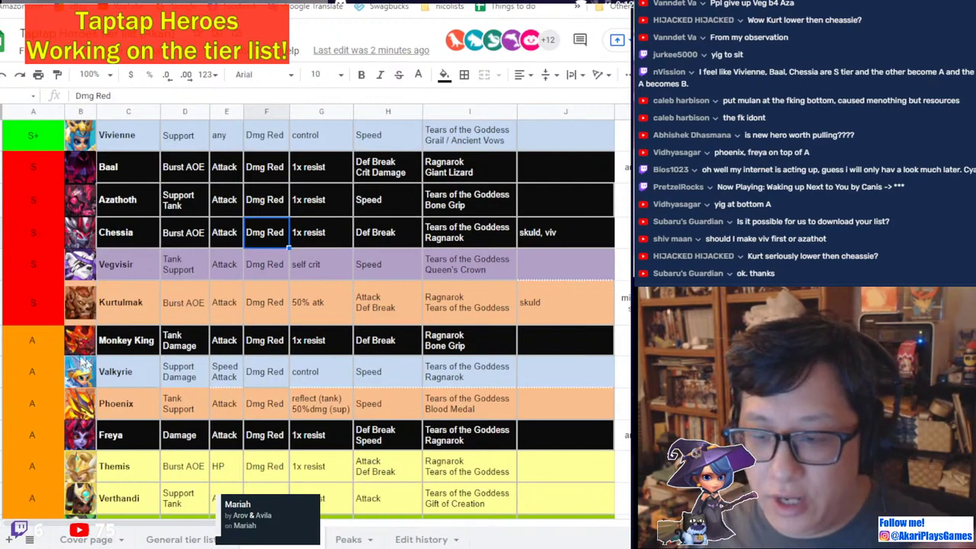
Set the tier of Kurtulmak and Monkey King to S-, copying the S- cell with its lighter red fill from the general tier list sheet.
click(40, 315)
text(S-)
click(246, 348)
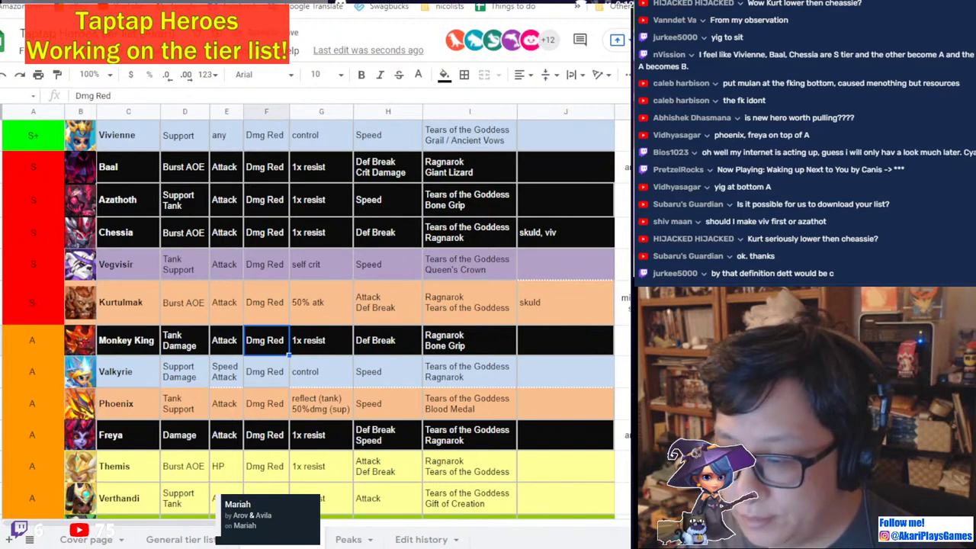
click(211, 539)
click(23, 284)
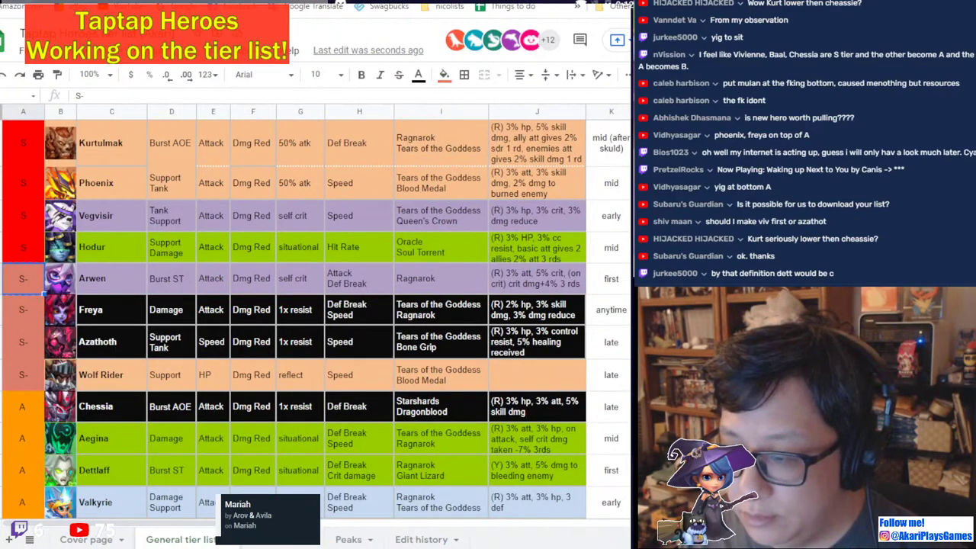
click(282, 540)
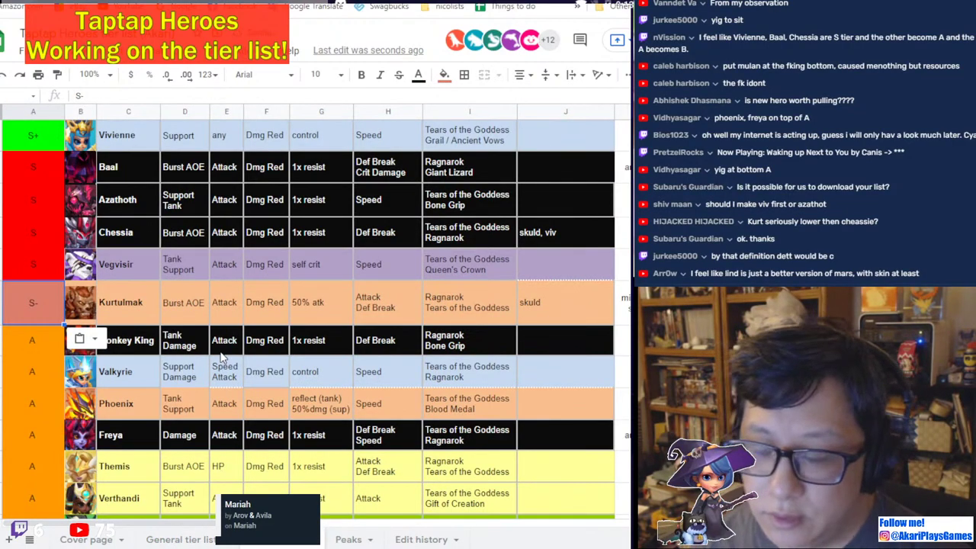
click(34, 345)
text(S-)
Check the A tier heroes from Valkyrie to Loreley against the heroes ranked S-.
scroll(282, 369, down, 1)
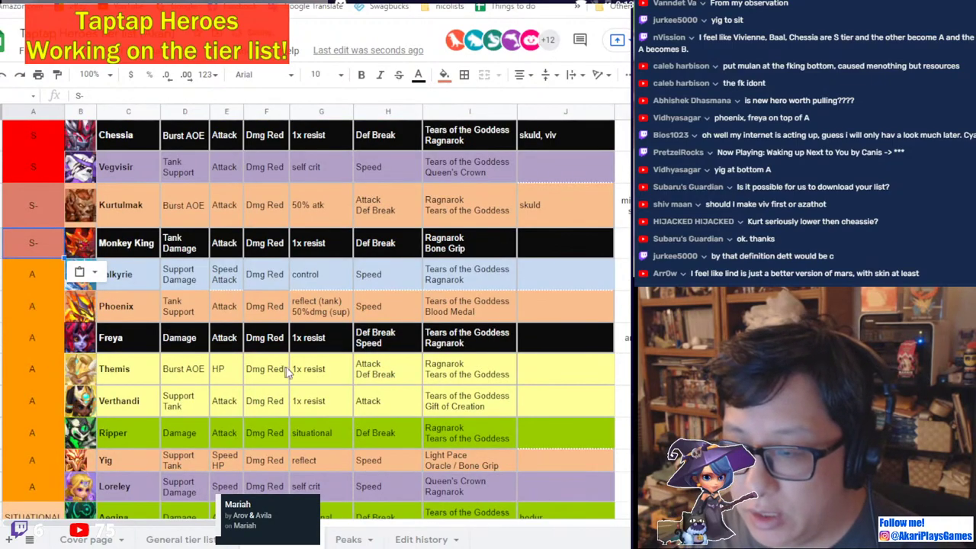
scroll(299, 373, up, 1)
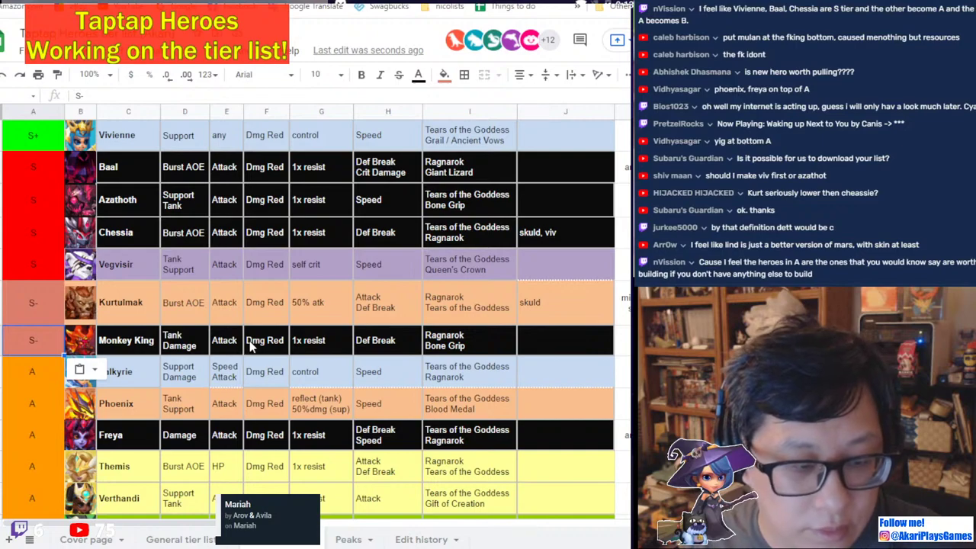
click(299, 399)
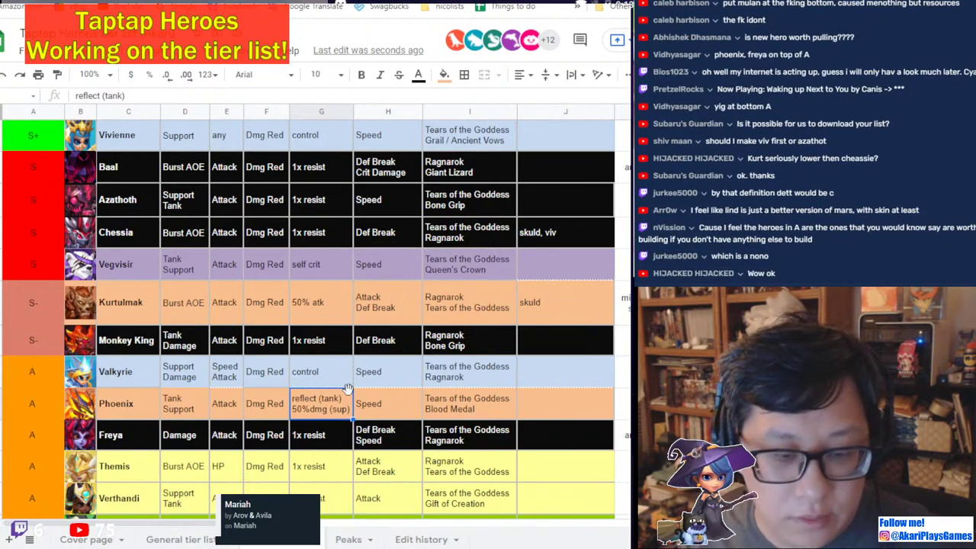
scroll(348, 391, down, 3)
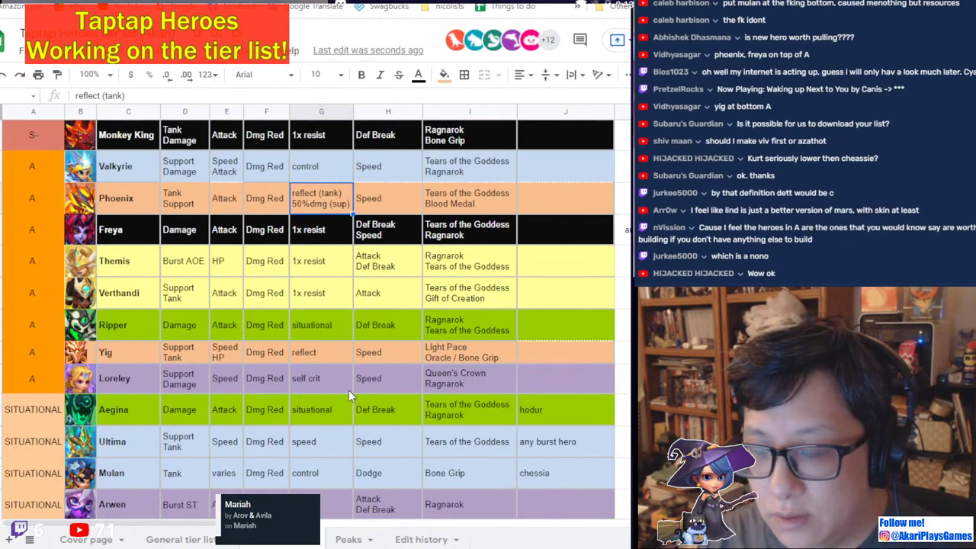
Try moving the Mulan row above Ultima among the situational heroes.
scroll(348, 395, down, 5)
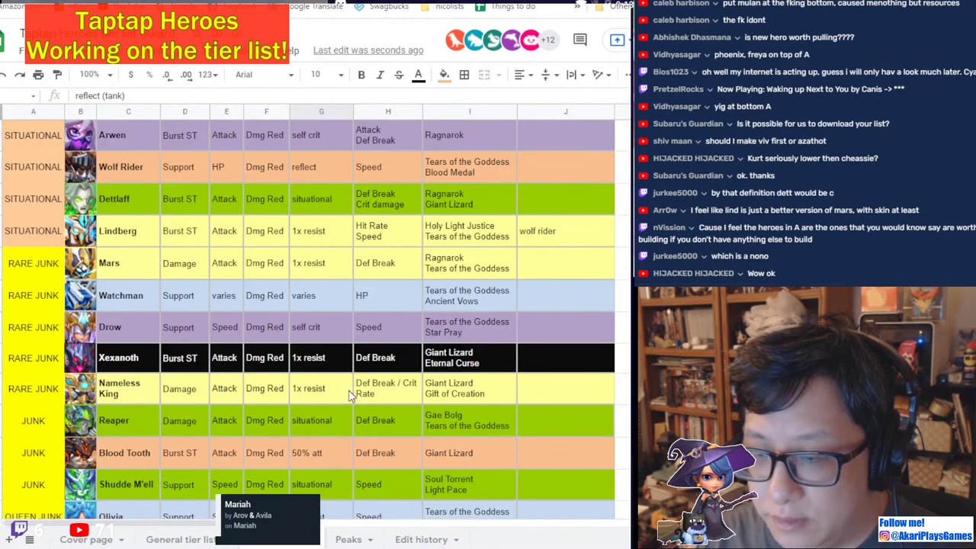
scroll(350, 394, up, 3)
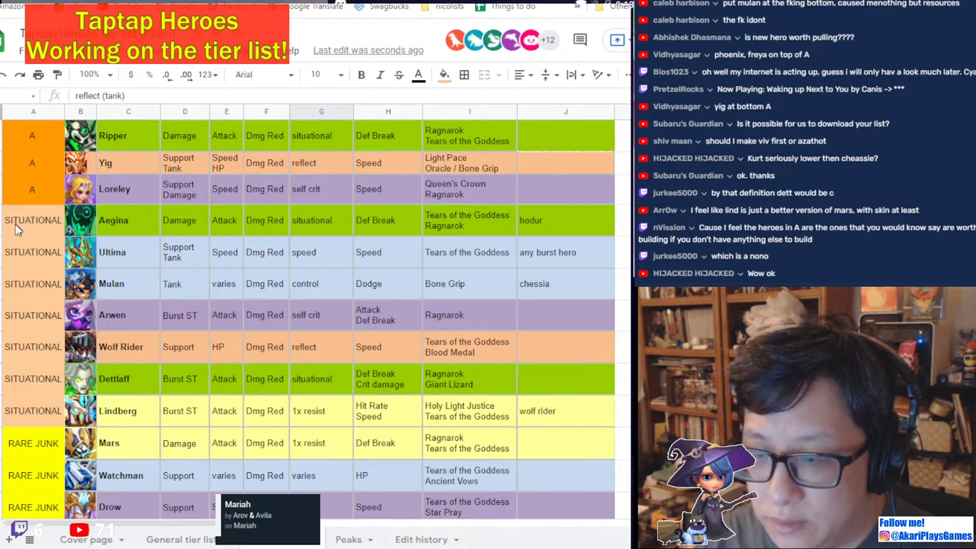
click(1, 284)
drag(2, 284, 1, 252)
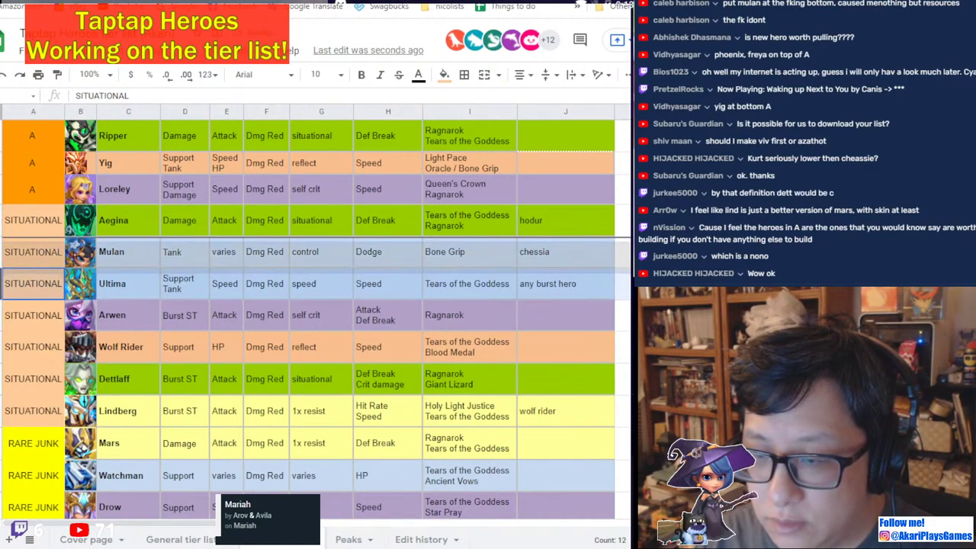
key(ctrl+z)
Review the hero order from the S+ tier down to the rare junk heroes, checking Wolf Rider, Azathoth and Dettlaff.
click(2, 347)
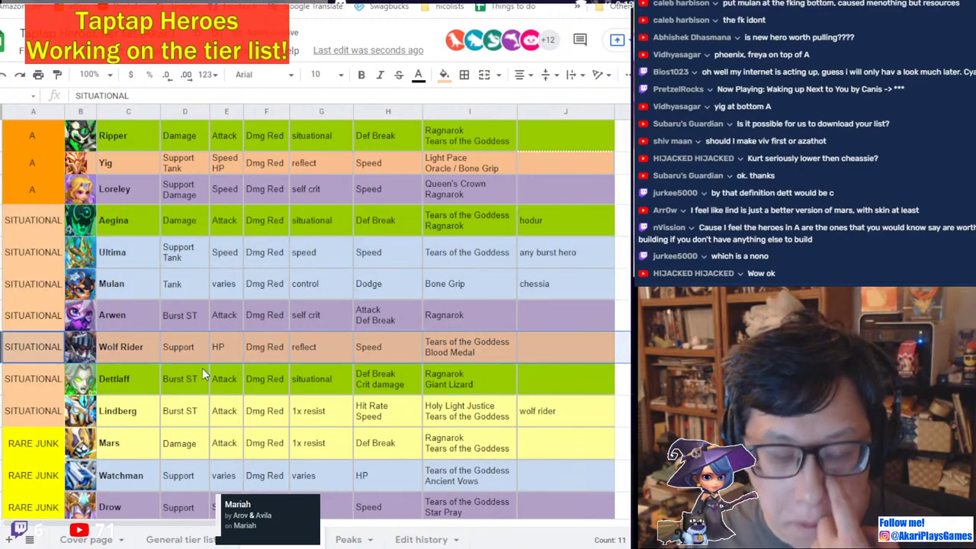
scroll(300, 387, up, 4)
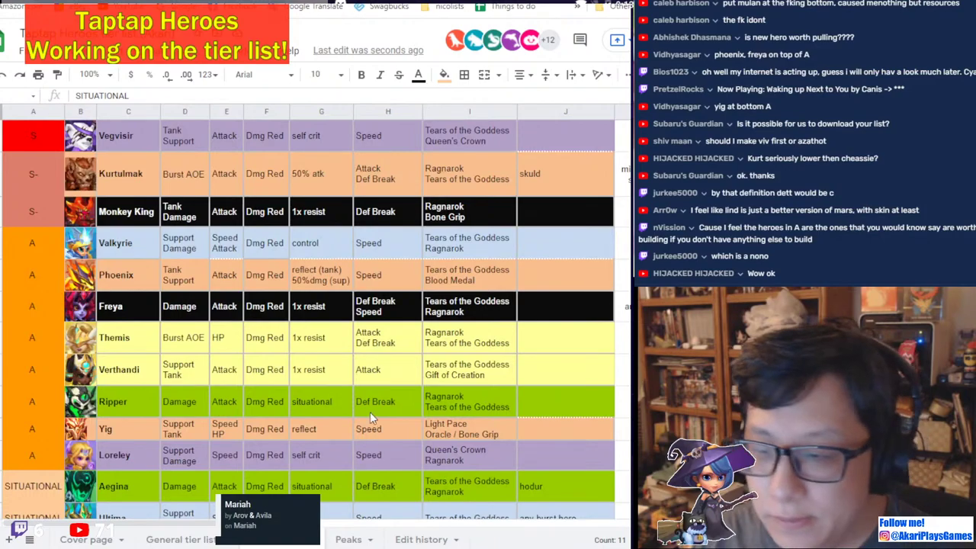
scroll(369, 413, up, 5)
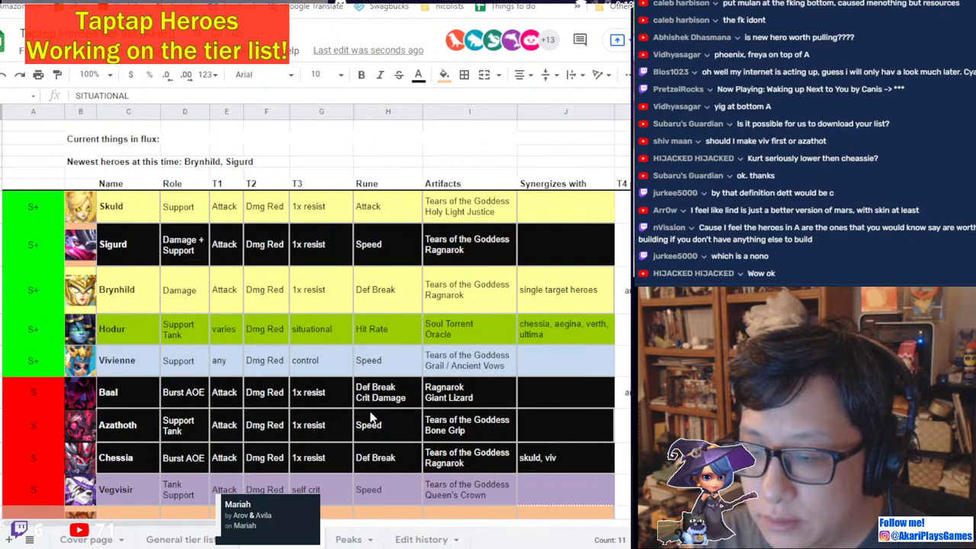
scroll(370, 417, down, 1)
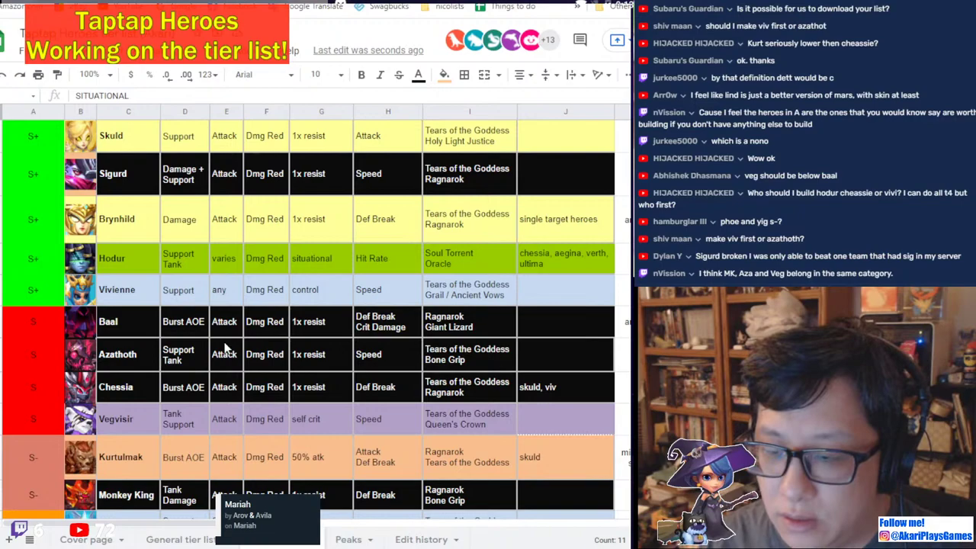
scroll(195, 348, down, 1)
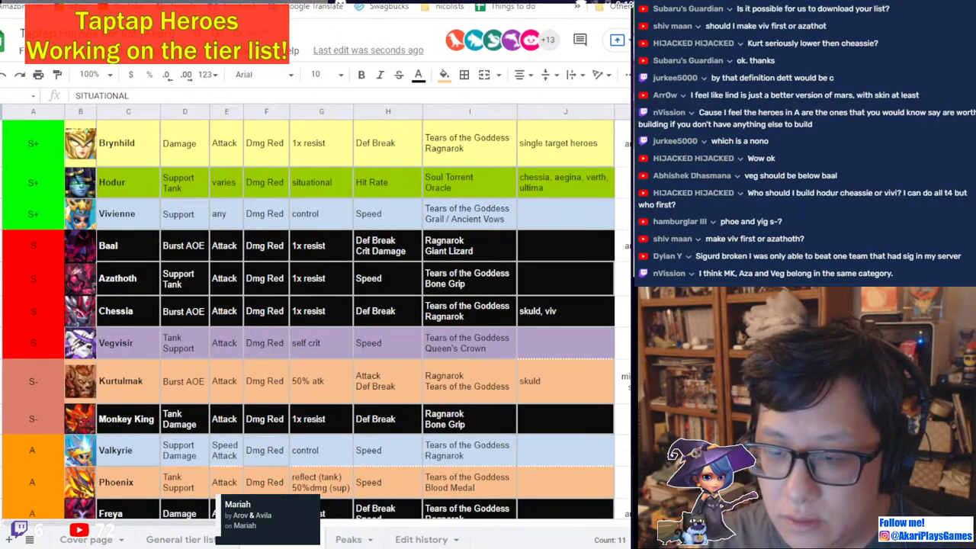
click(3, 278)
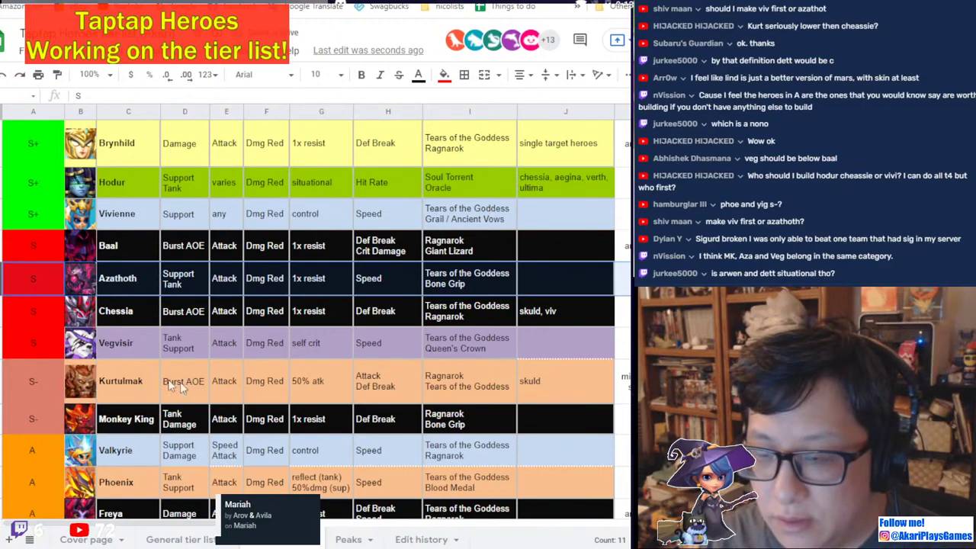
scroll(243, 394, down, 8)
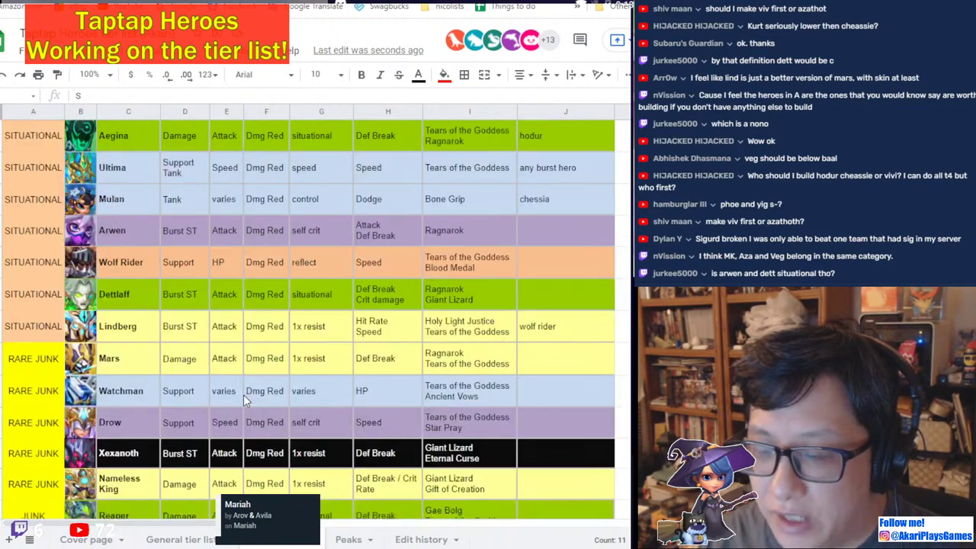
click(44, 294)
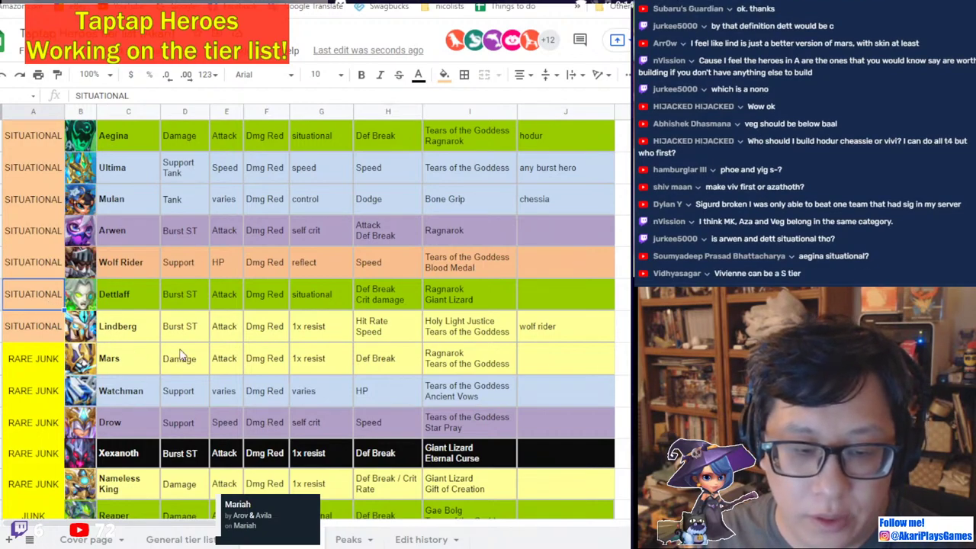
Compare the A and situational heroes, including Aegina's synergy entry, with the heroes ranked S+ and S.
scroll(181, 354, up, 3)
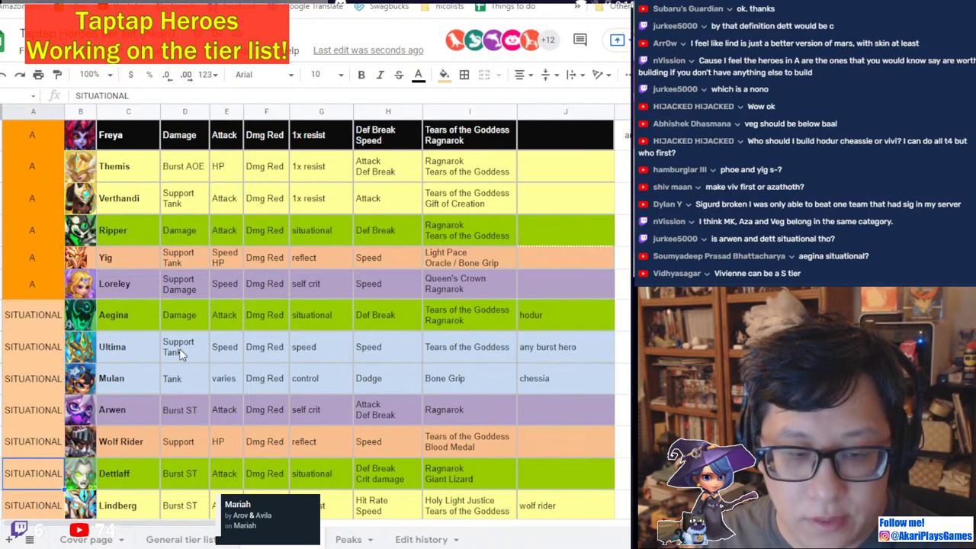
scroll(181, 354, up, 10)
scroll(181, 353, down, 3)
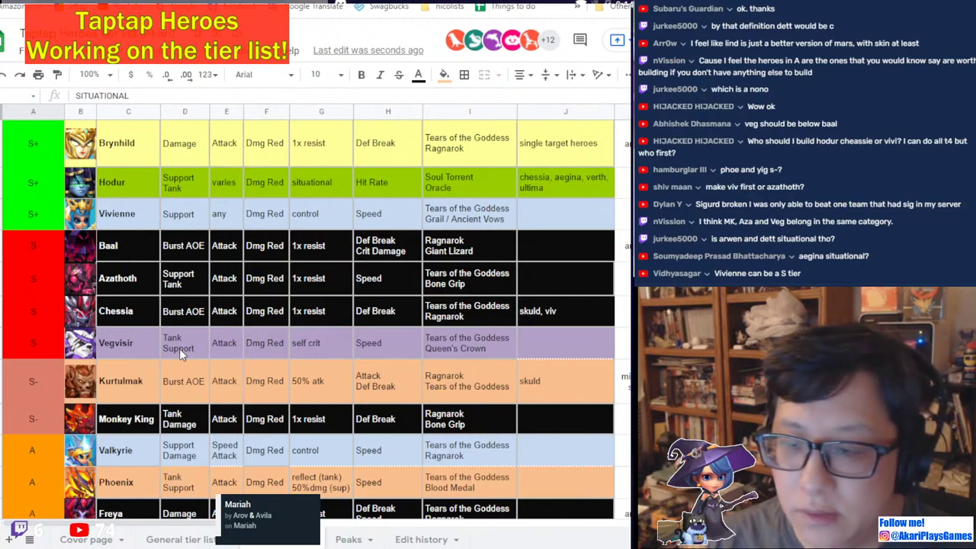
scroll(179, 348, down, 2)
scroll(179, 349, down, 3)
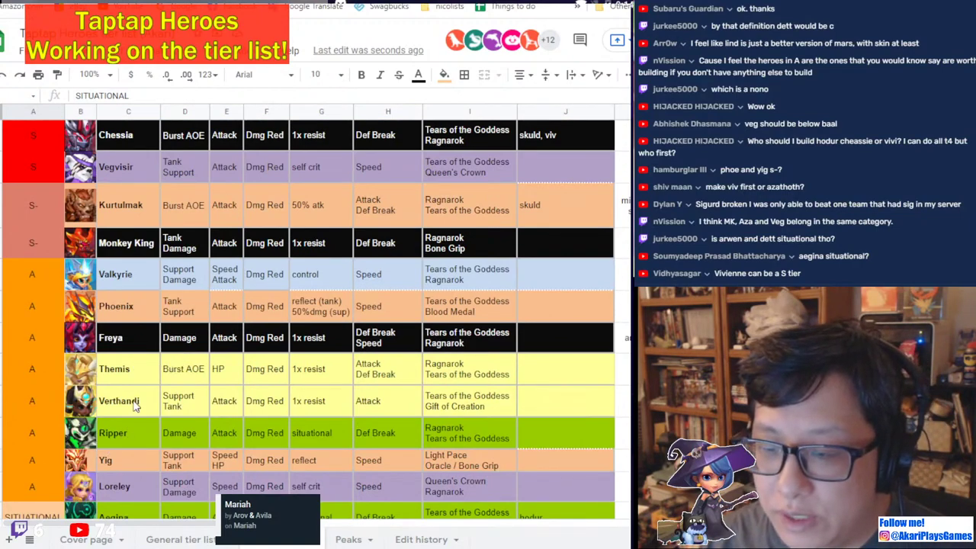
scroll(133, 404, down, 3)
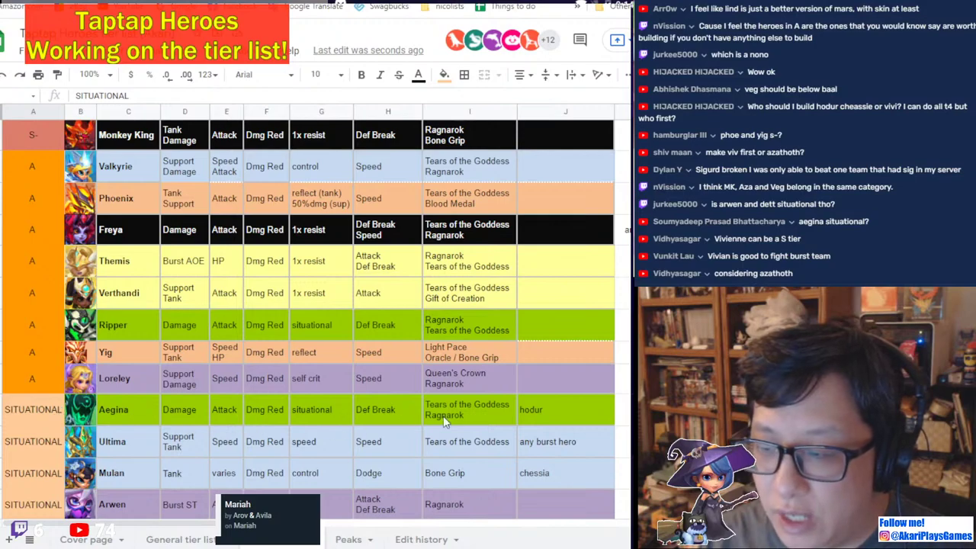
click(533, 411)
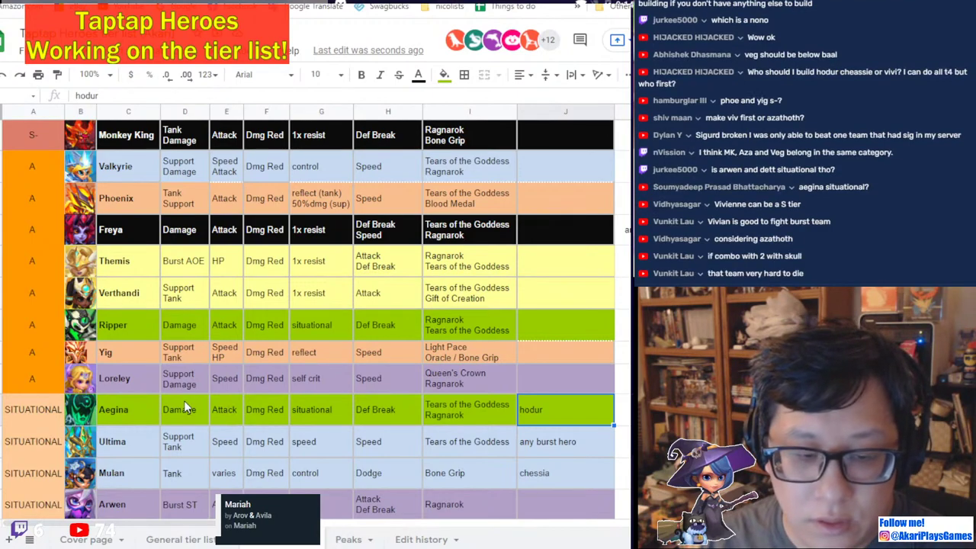
scroll(184, 404, up, 10)
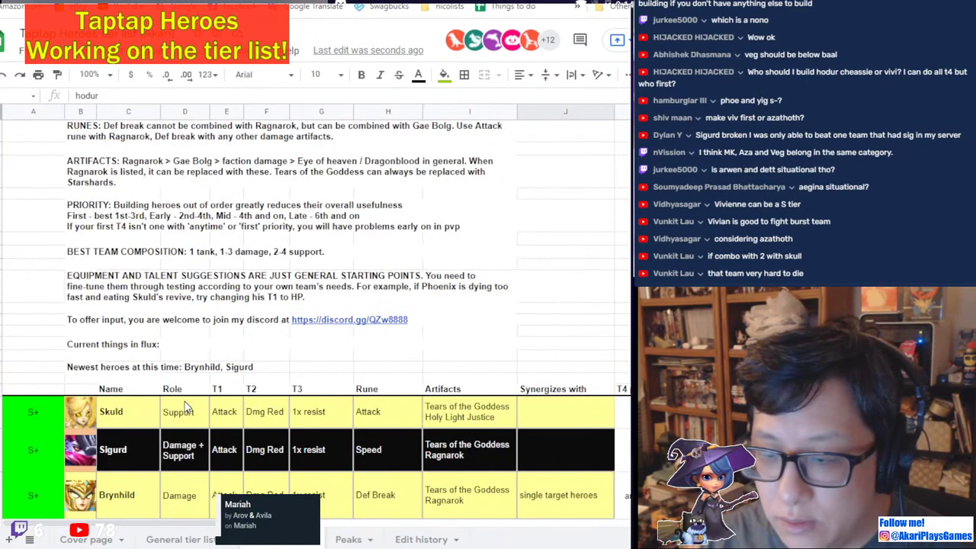
scroll(183, 407, down, 10)
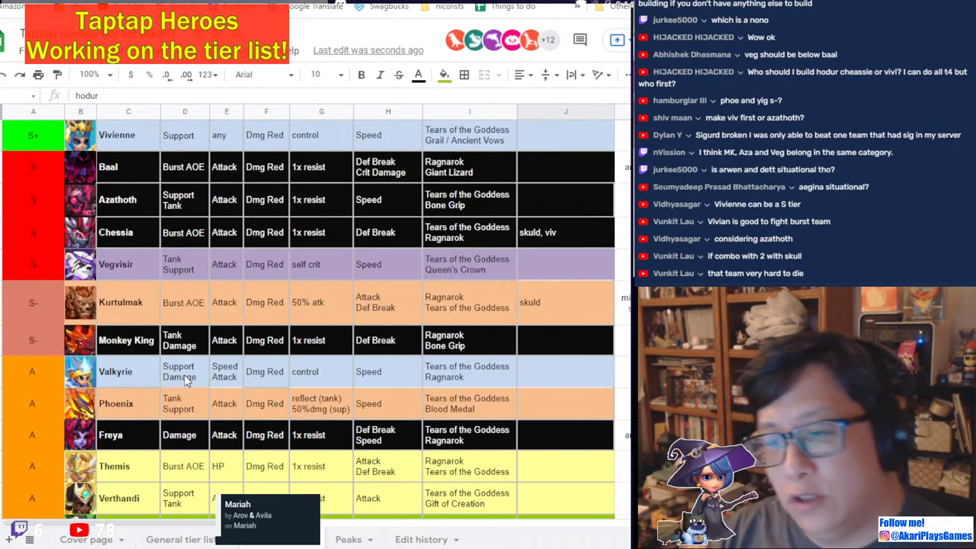
scroll(184, 381, up, 2)
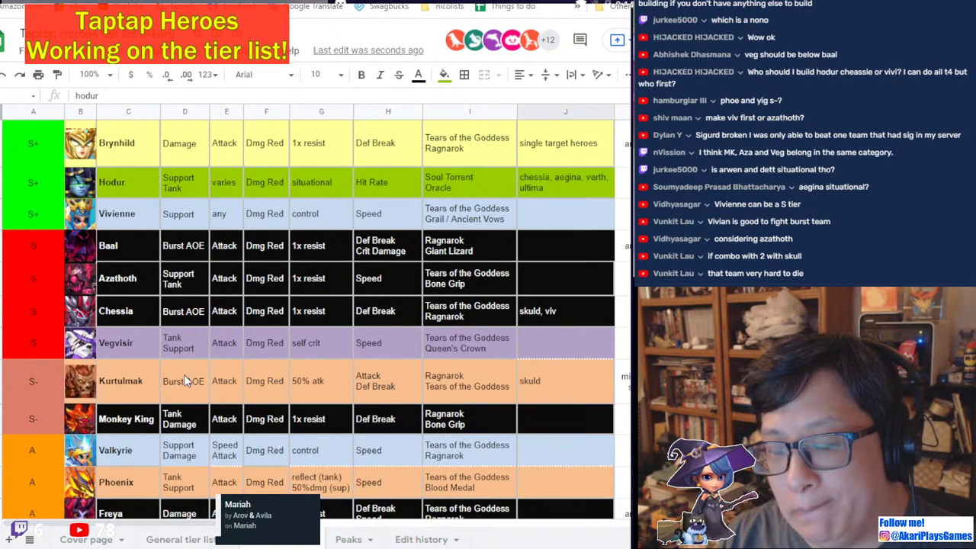
Set Vivienne's tier to S by copying Baal's red S cell.
click(29, 216)
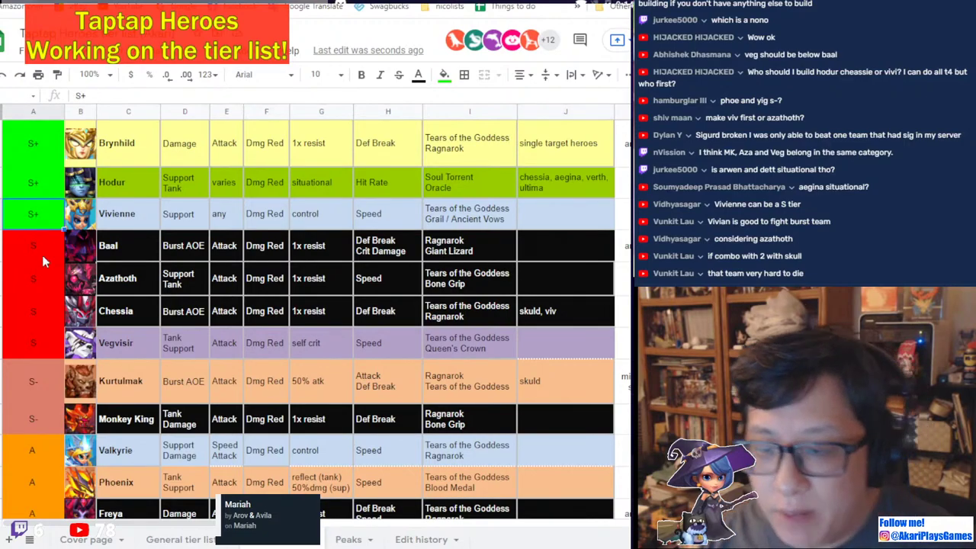
click(40, 248)
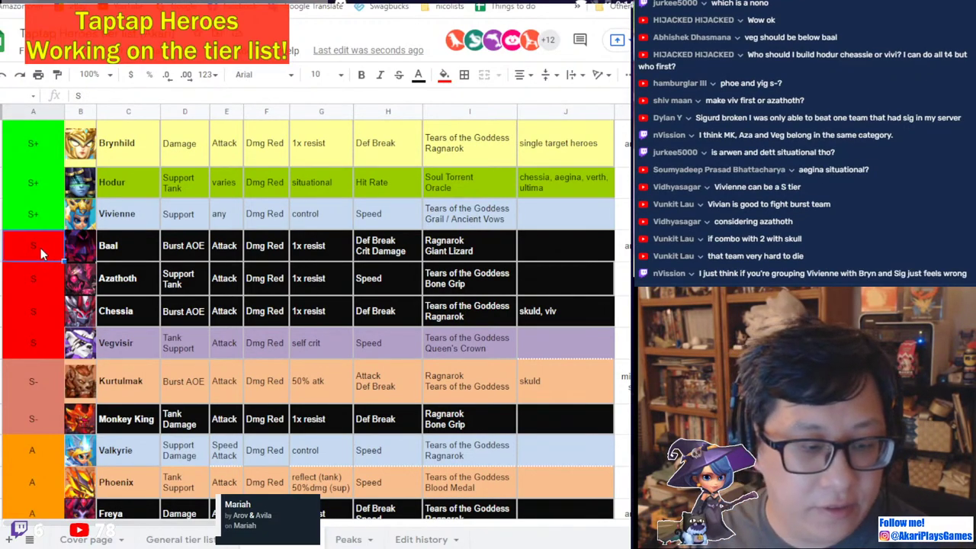
key(ctrl+c)
click(31, 217)
key(ctrl+v)
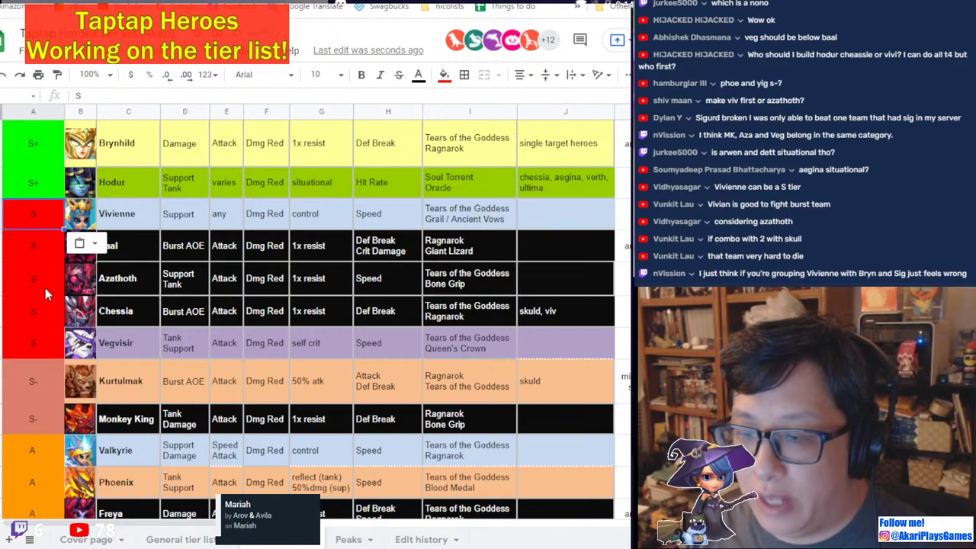
Set Azathoth and Vegvisir to S- by copying Kurtulmak's tier cell, and move the Chessia row above Azathoth.
click(28, 383)
key(ctrl+c)
click(36, 285)
key(ctrl+v)
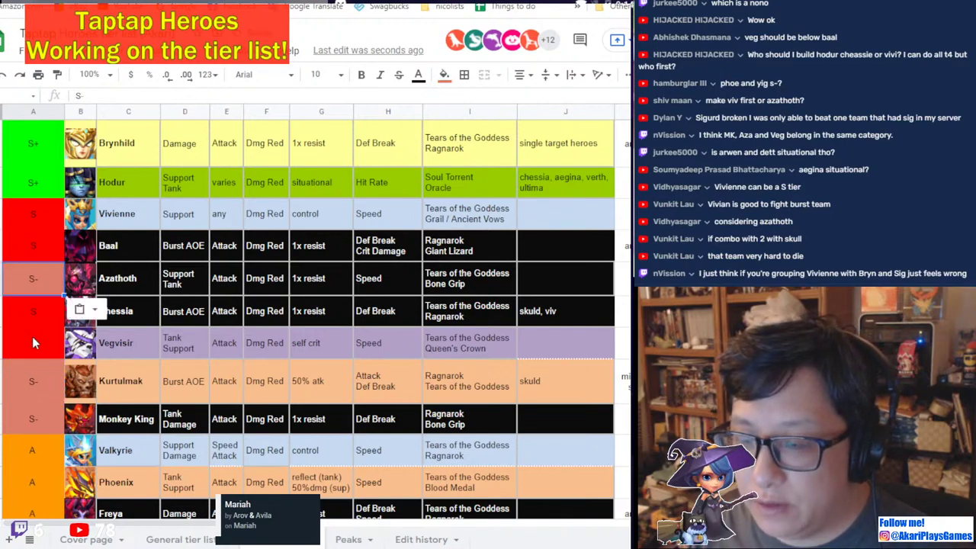
click(33, 342)
key(ctrl+v)
click(2, 311)
drag(2, 311, 2, 278)
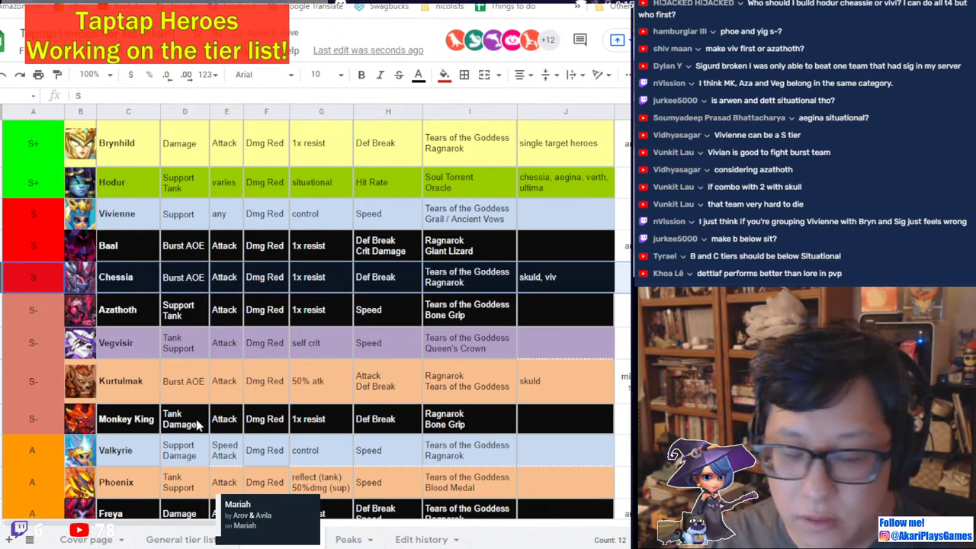
Set Chessia's tier to S- with the lighter red fill and move its row directly below Azathoth.
click(259, 412)
scroll(182, 450, down, 1)
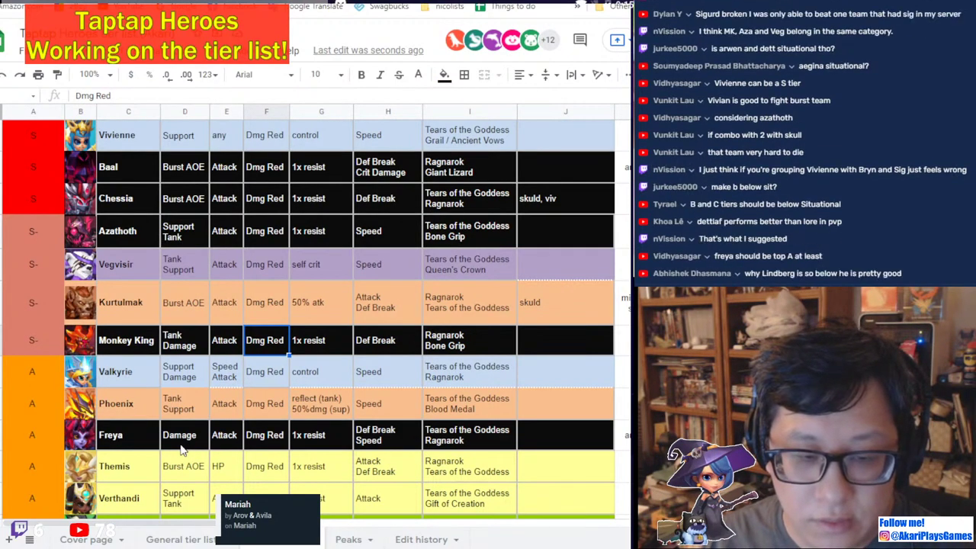
scroll(182, 450, up, 2)
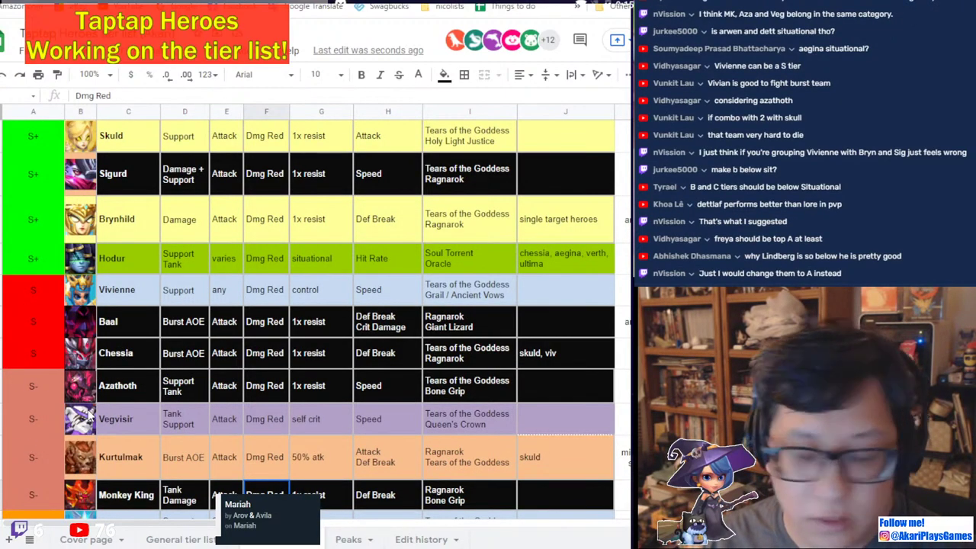
scroll(190, 418, down, 1)
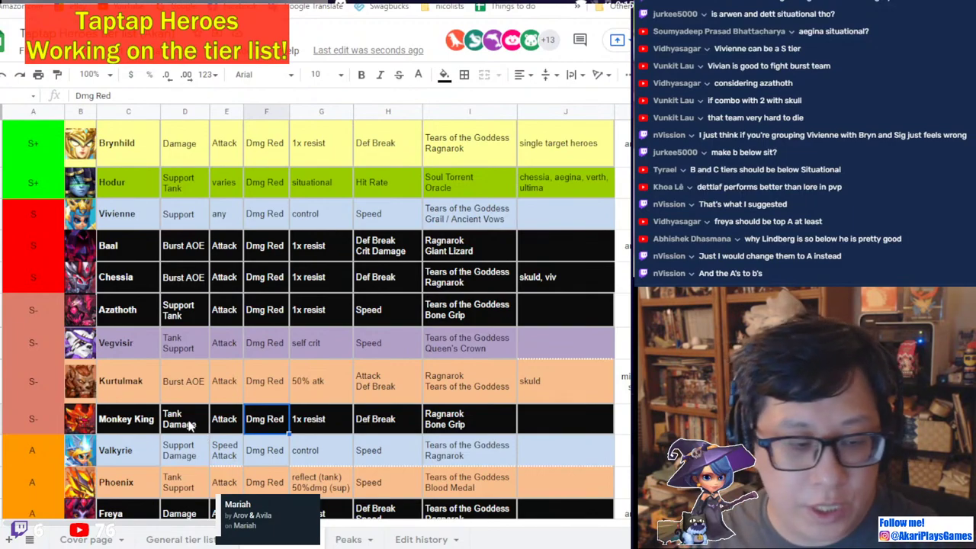
scroll(176, 385, down, 1)
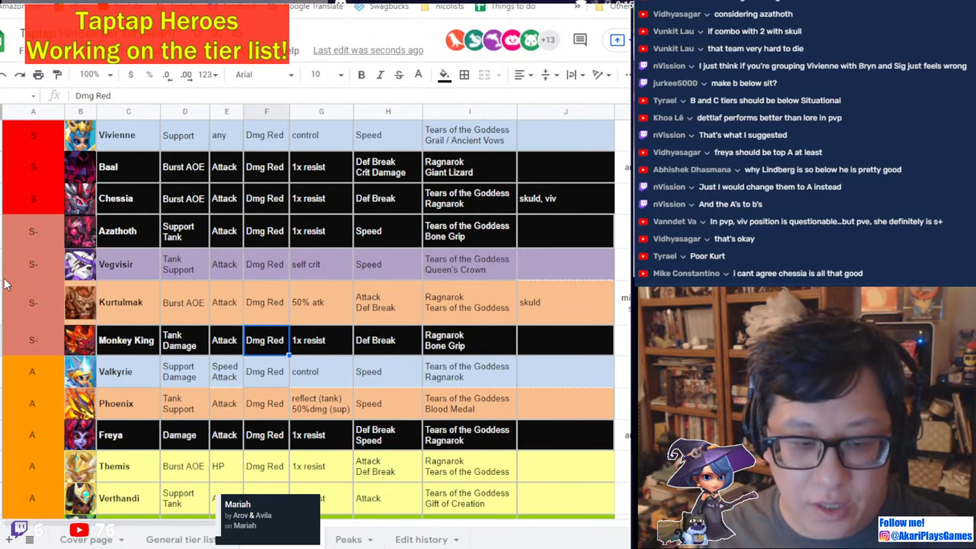
scroll(4, 283, up, 1)
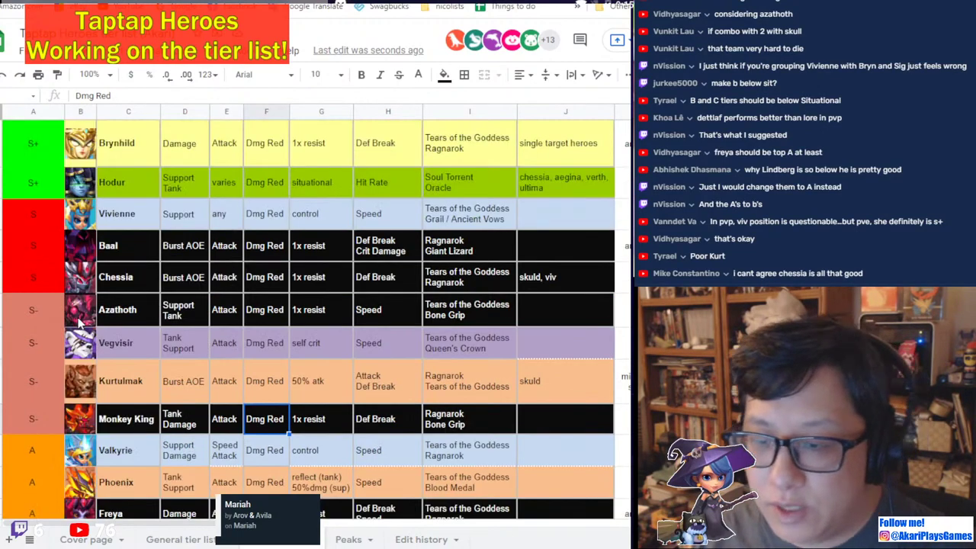
click(40, 313)
click(27, 284)
key(ctrl+v)
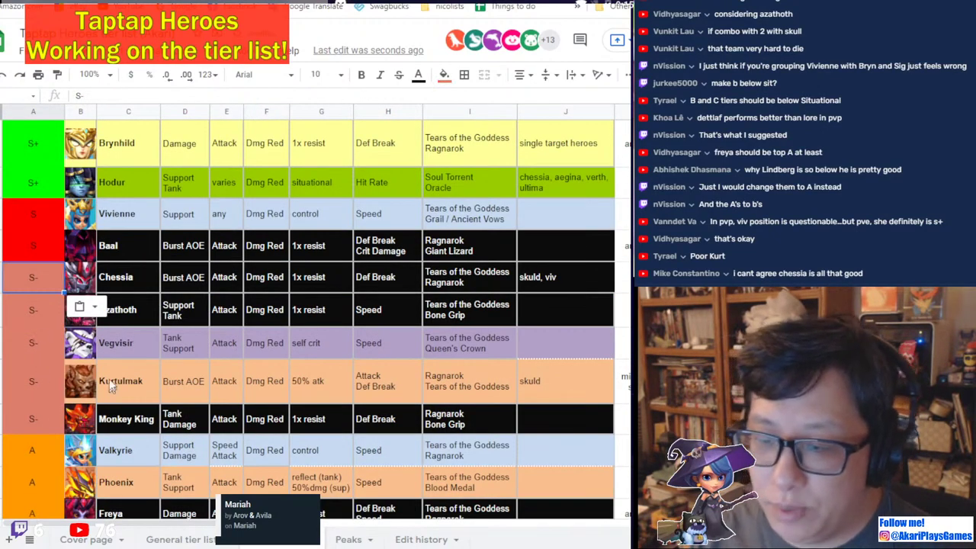
key(shift+space)
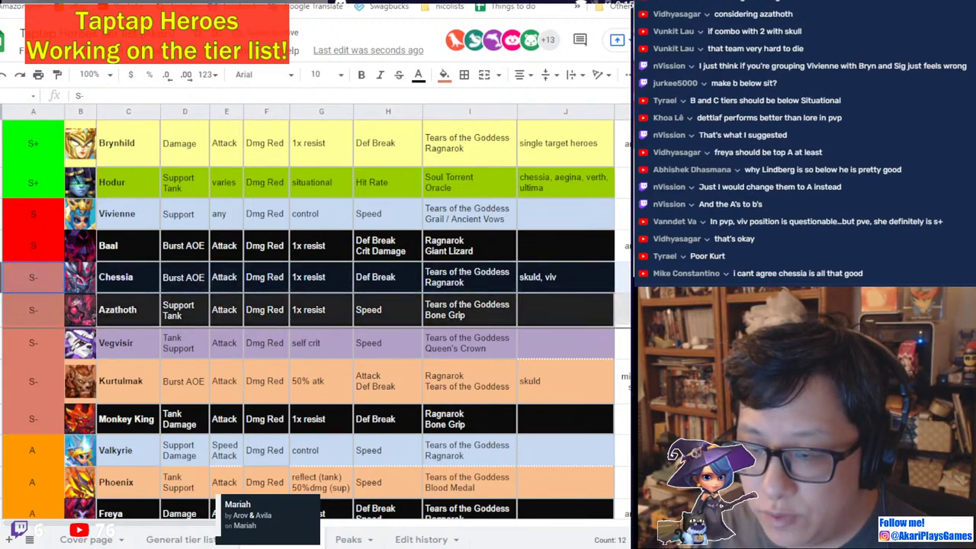
key(alt+shift+Down)
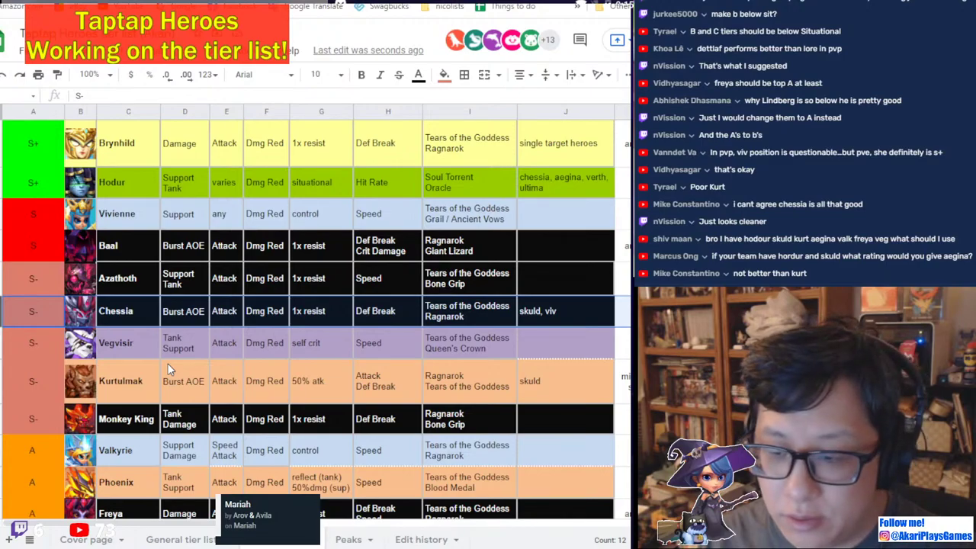
Review the tier descriptions in the introduction above the PvP hero list.
scroll(169, 370, up, 6)
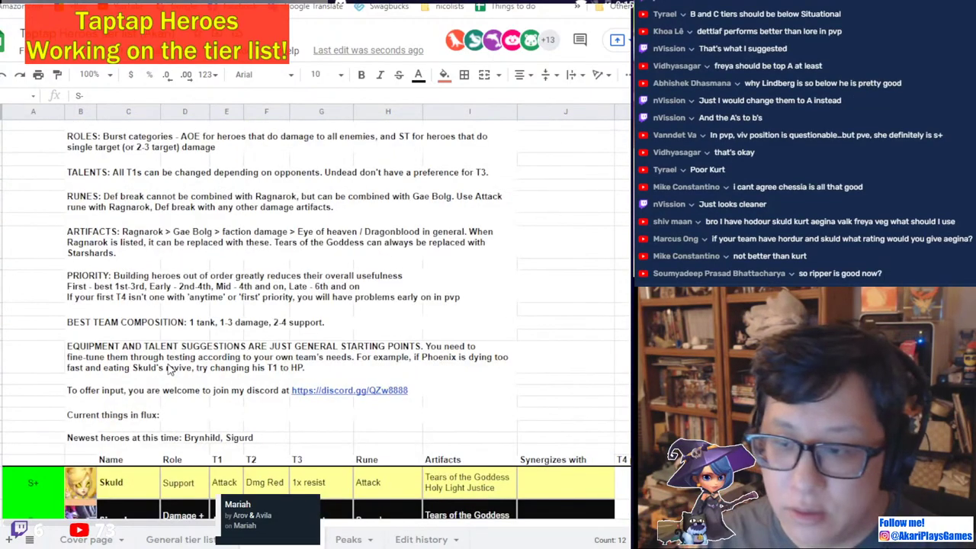
scroll(170, 370, up, 3)
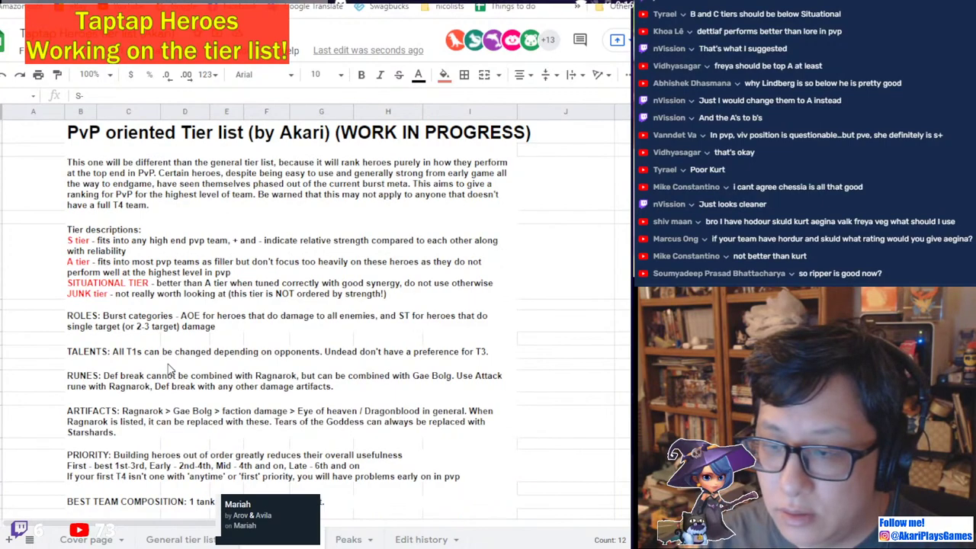
click(87, 288)
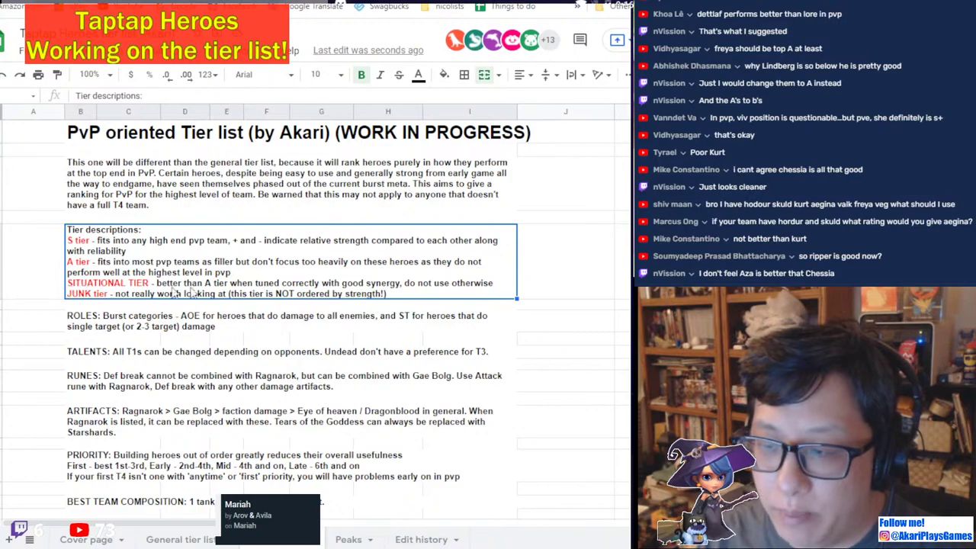
Review the hero rows from the S+ tier down through the A, situational and rare junk tiers.
scroll(276, 394, down, 15)
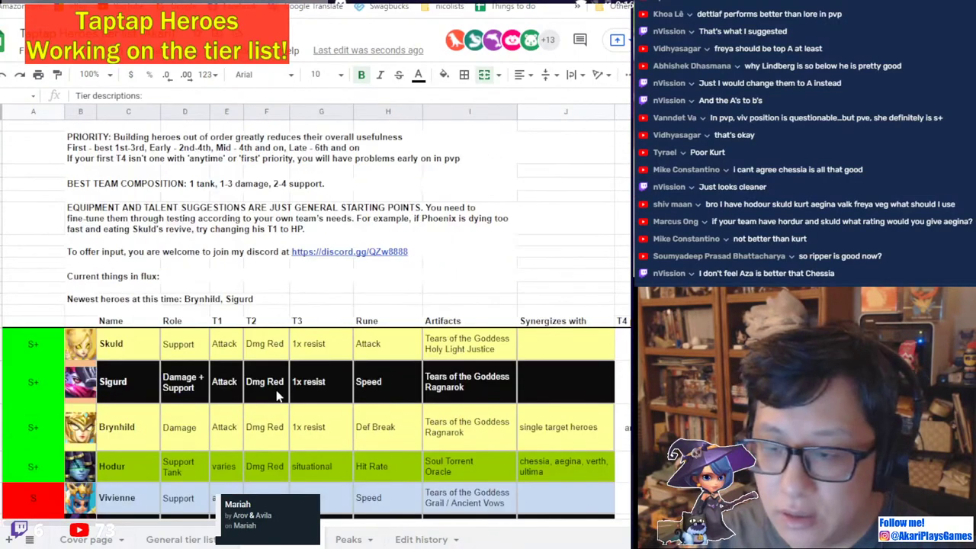
scroll(200, 428, down, 3)
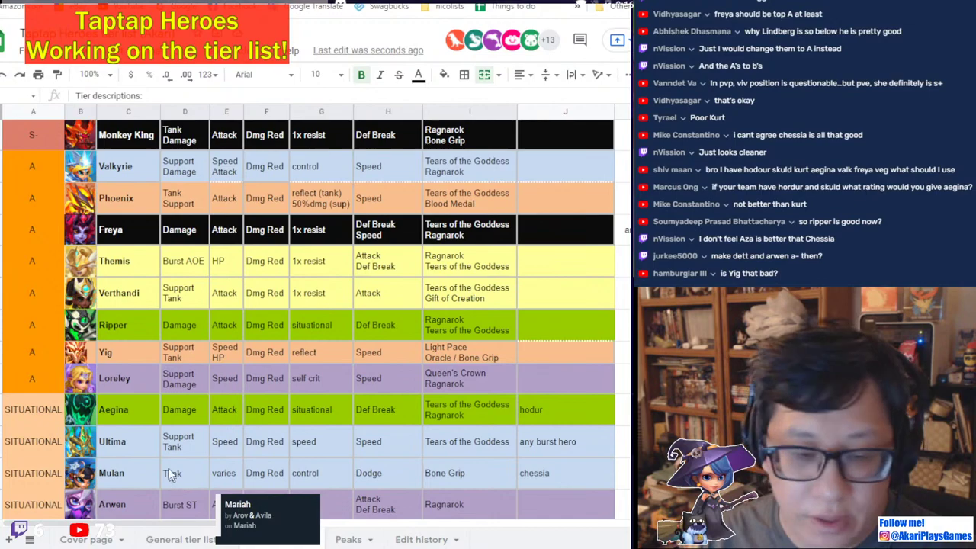
scroll(64, 464, down, 3)
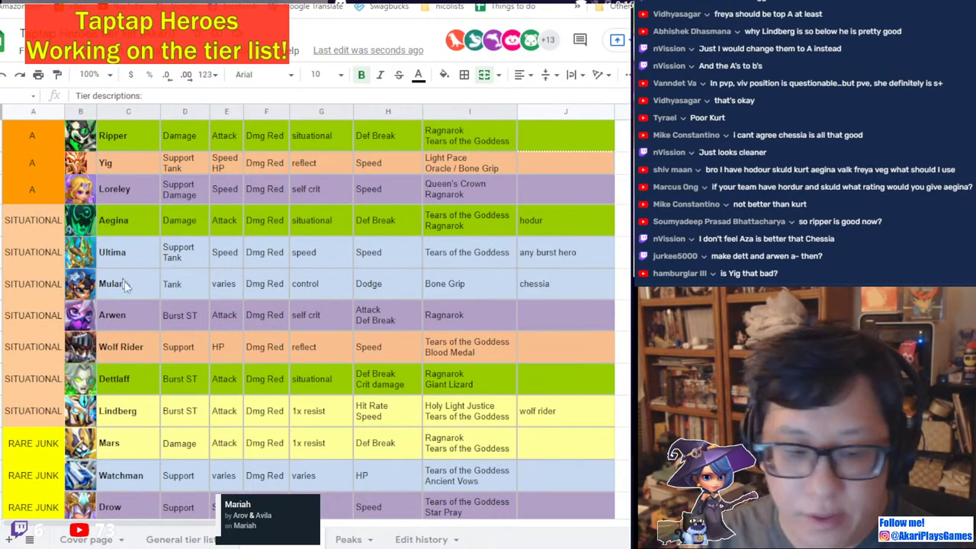
scroll(158, 361, up, 2)
scroll(159, 366, down, 2)
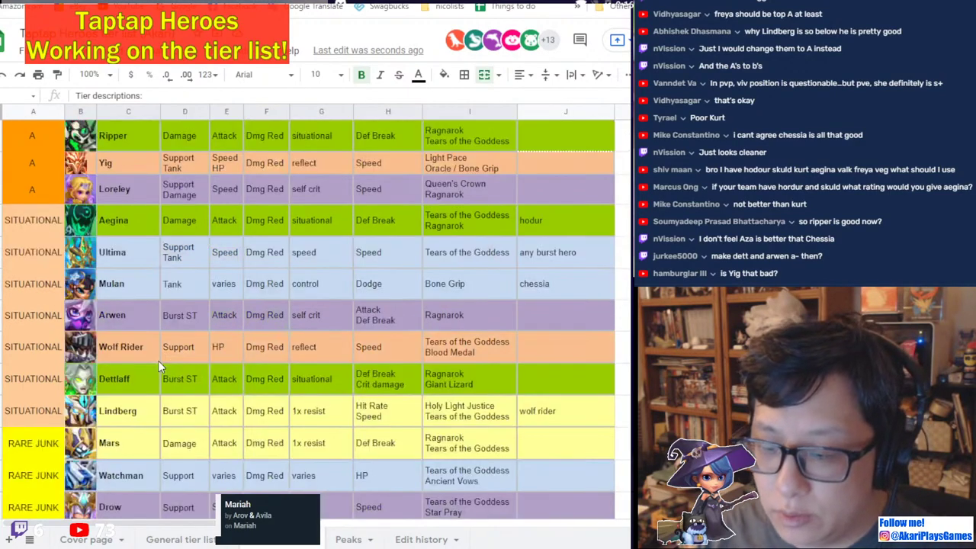
scroll(159, 367, down, 5)
scroll(158, 361, up, 5)
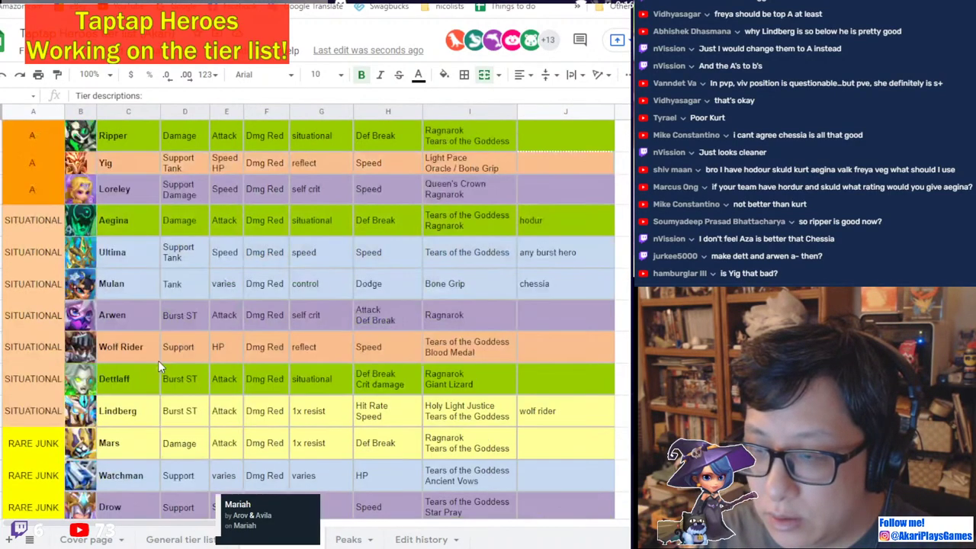
scroll(158, 360, up, 2)
scroll(159, 367, up, 2)
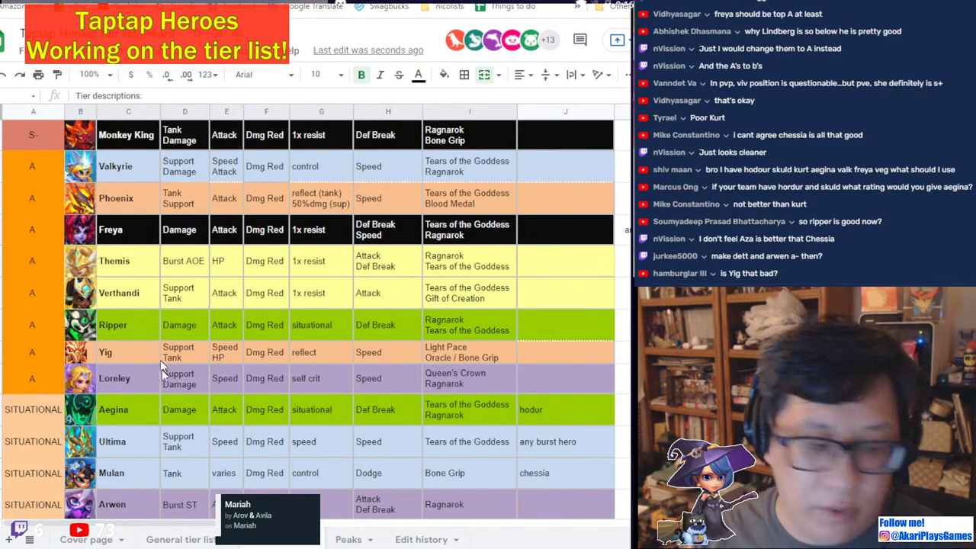
Move the Freya row directly above Valkyrie, and the Themis row directly below Verthandi.
click(11, 234)
drag(32, 231, 33, 164)
scroll(55, 293, up, 2)
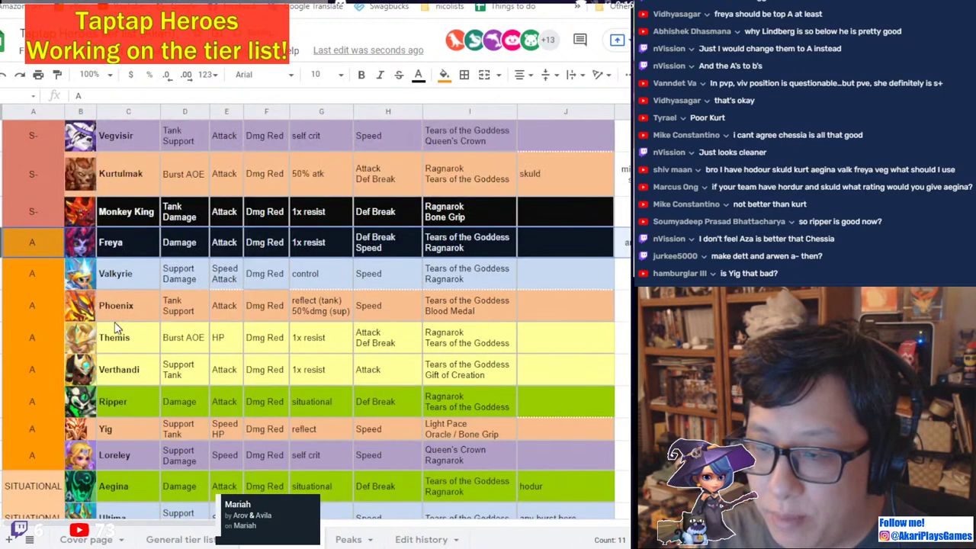
click(32, 337)
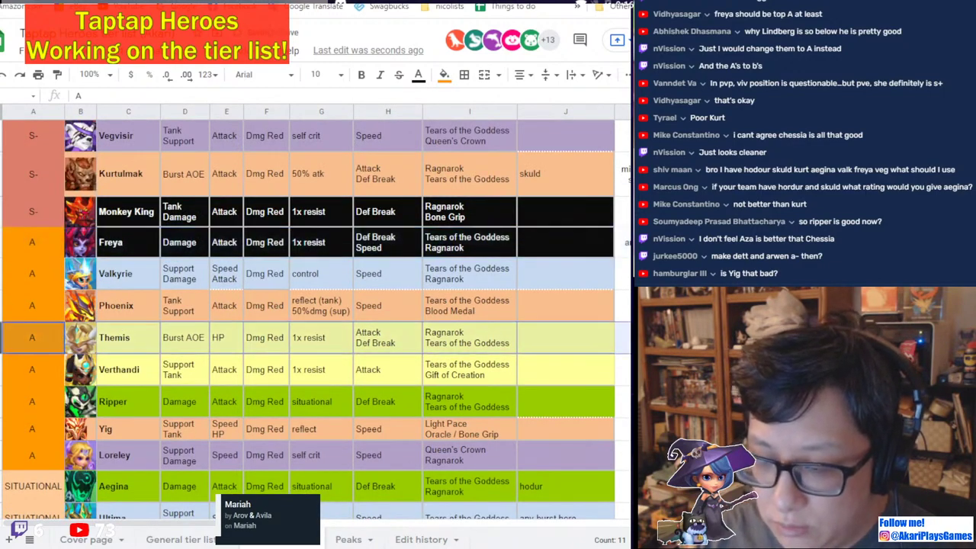
drag(32, 337, 32, 381)
click(32, 455)
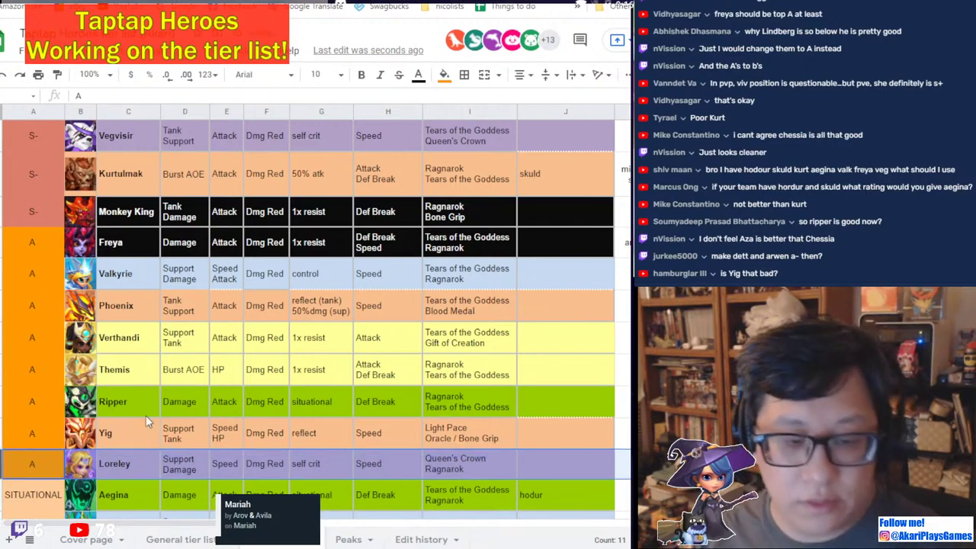
click(376, 361)
scroll(289, 393, down, 2)
scroll(288, 393, down, 3)
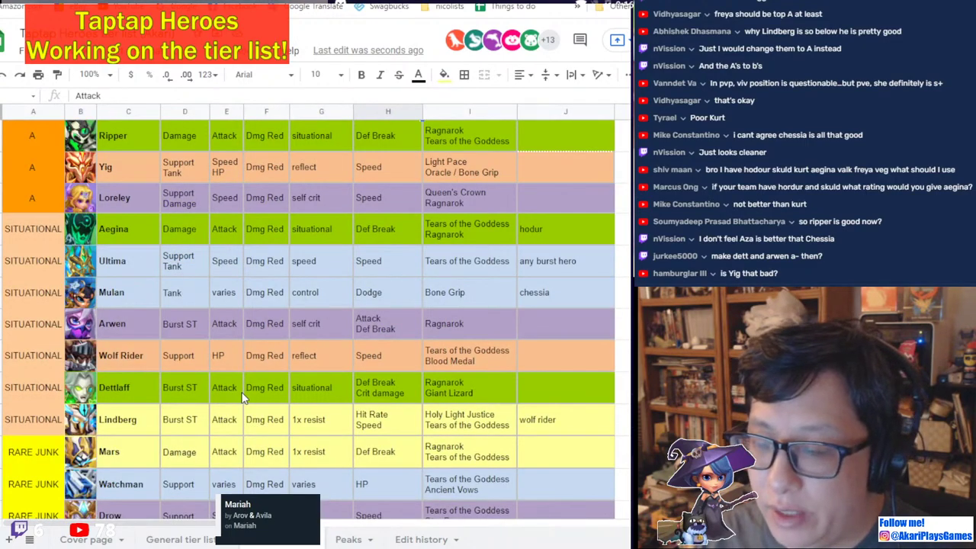
click(1, 323)
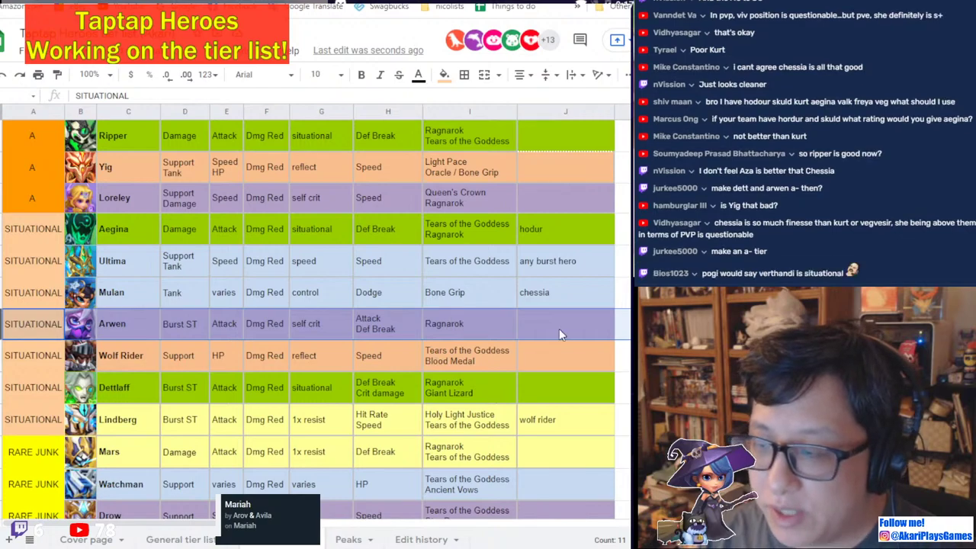
click(513, 335)
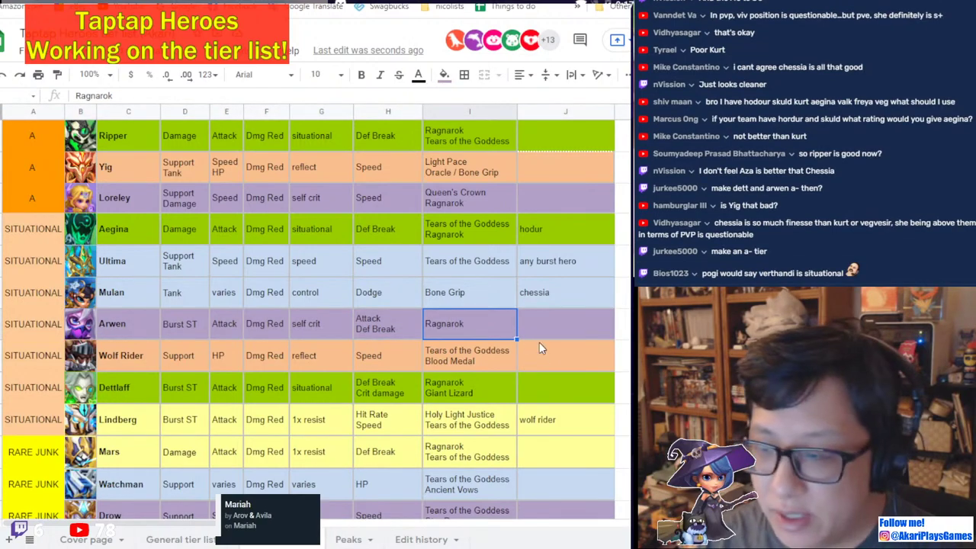
click(564, 326)
click(553, 385)
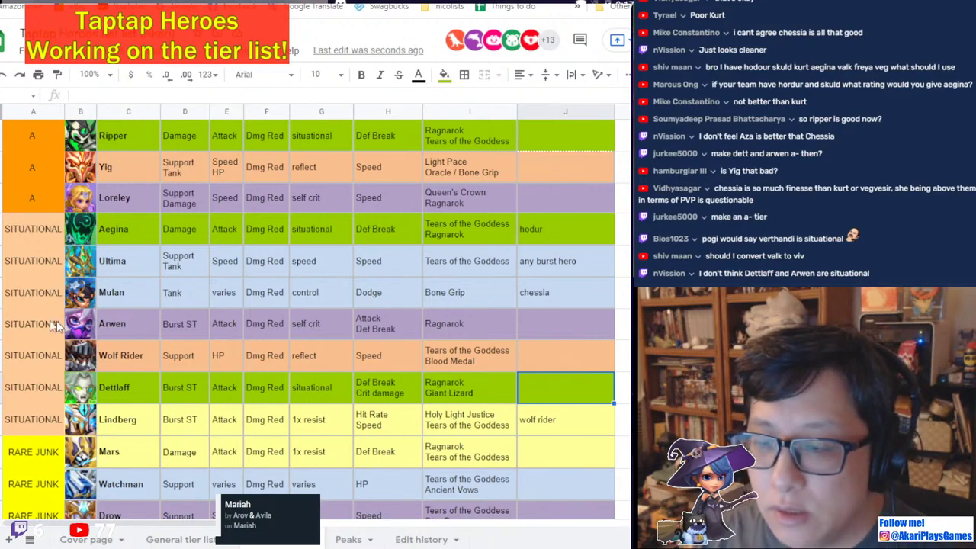
Set the tiers of Arwen and Dettlaff to A by copying Loreley's orange tier cell.
click(54, 203)
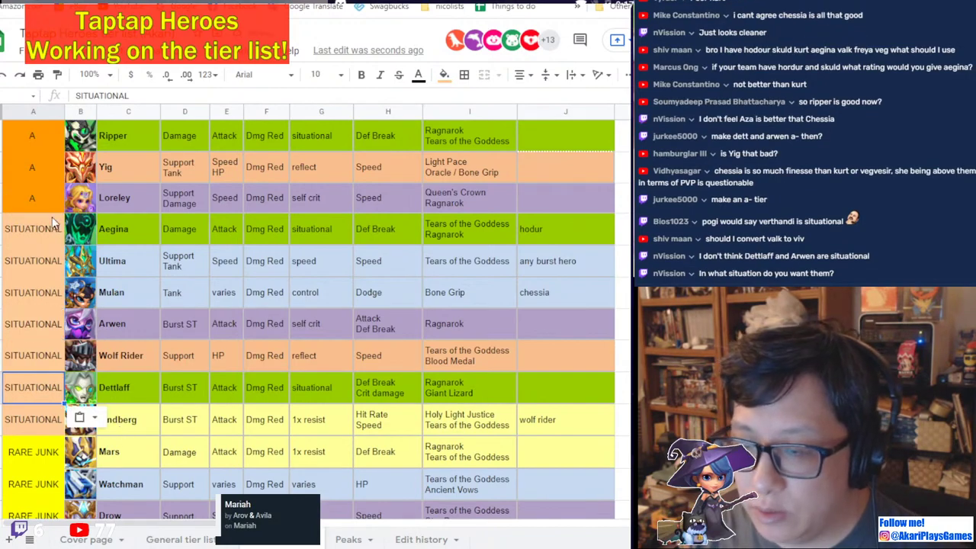
click(39, 324)
key(ctrl+v)
click(35, 386)
key(ctrl+v)
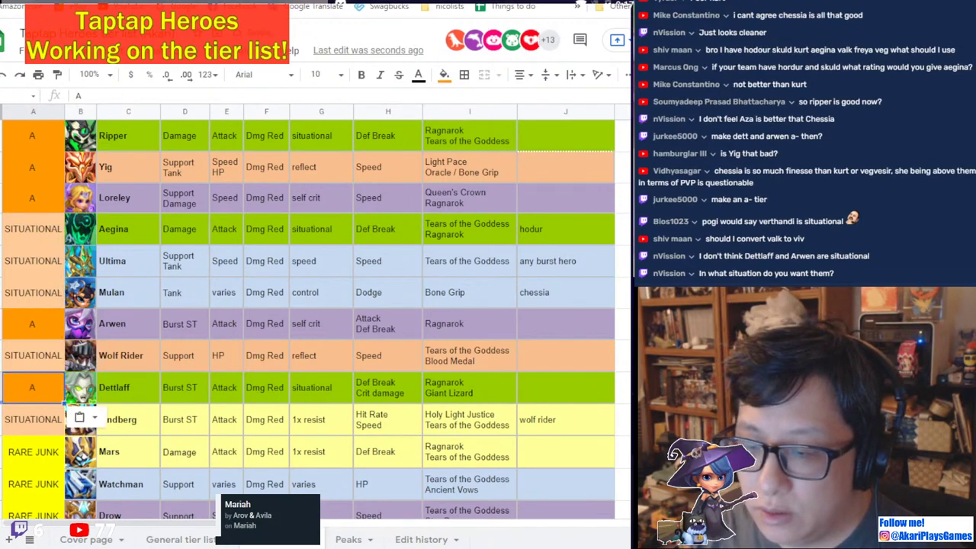
Move the Arwen row directly below Ripper and the Dettlaff row directly below Arwen.
key(shift+space)
key(shift+Up)
key(shift+Up)
key(shift+Up)
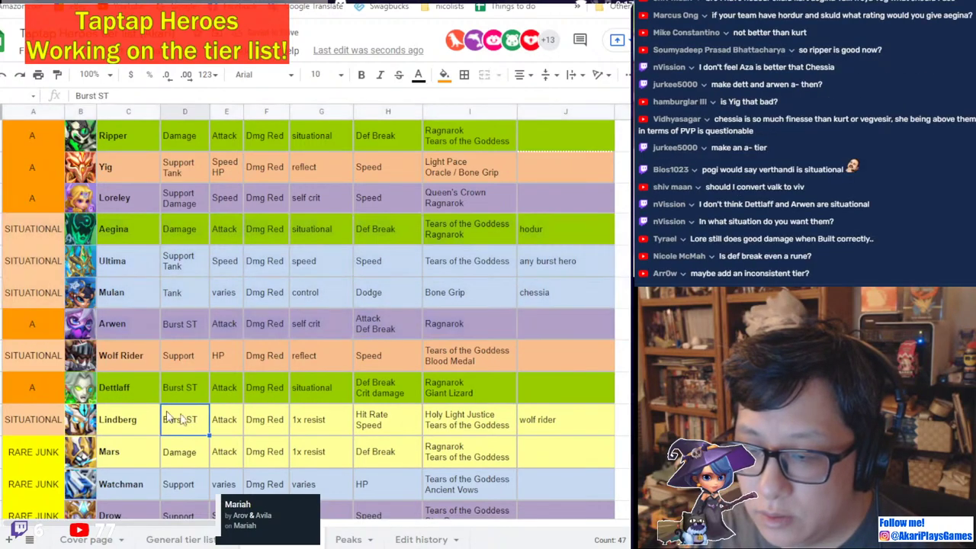
key(shift+Up)
key(shift+Up)
key(shift+Up)
key(shift+Up)
key(shift+Up)
key(shift+Up)
key(shift+Down)
key(shift+Down)
key(shift+Down)
key(shift+Down)
key(shift+Down)
key(shift+Down)
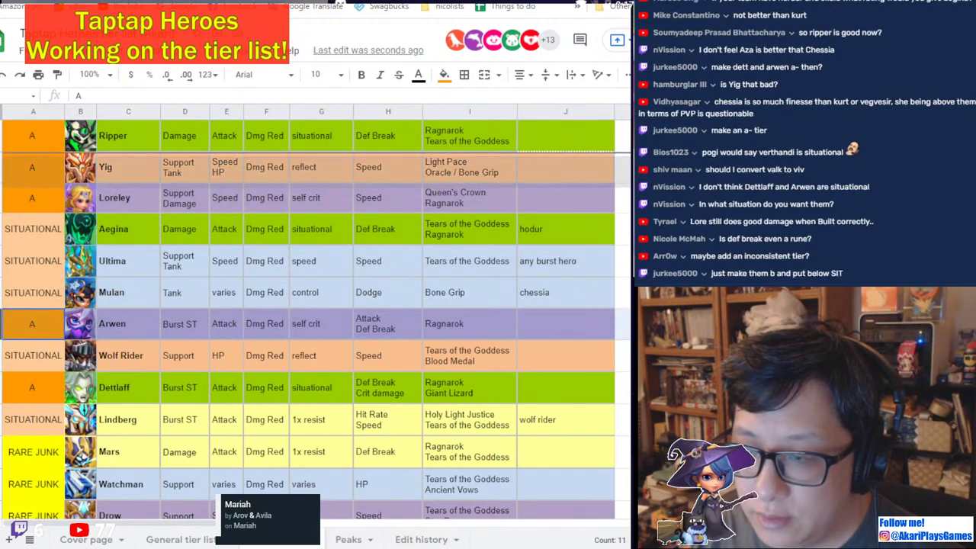
click(32, 387)
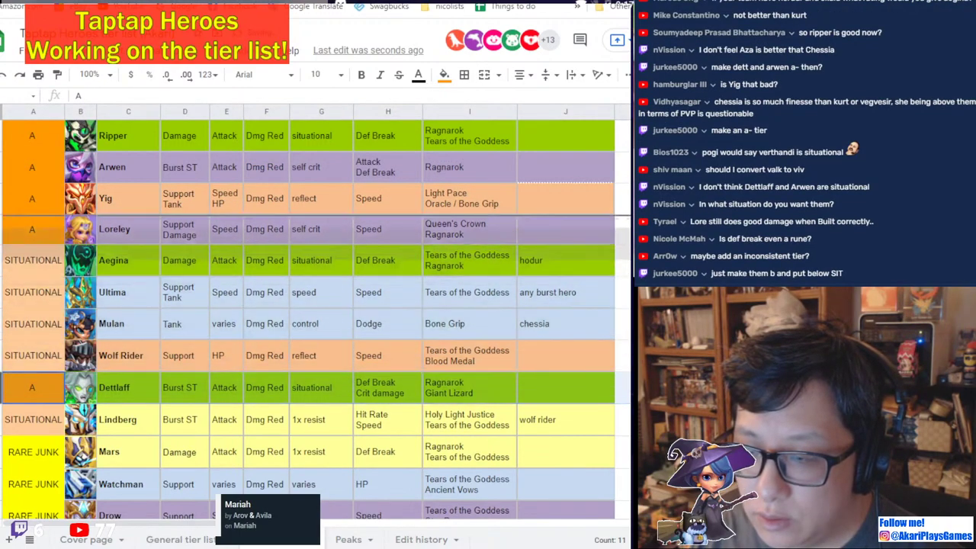
drag(32, 191, 32, 187)
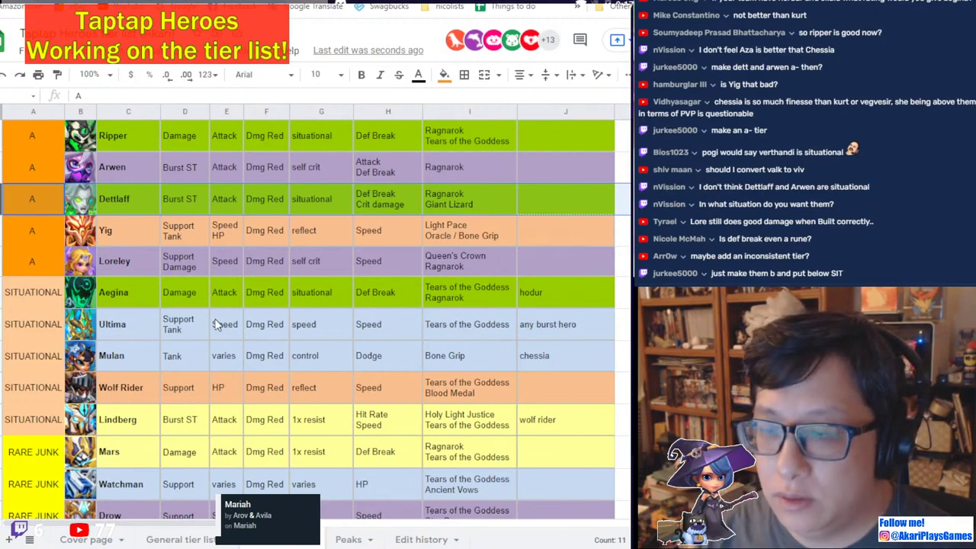
Move the Yig row directly below Lindberg and set its tier to RARE JUNK with the yellow fill.
scroll(216, 324, up, 2)
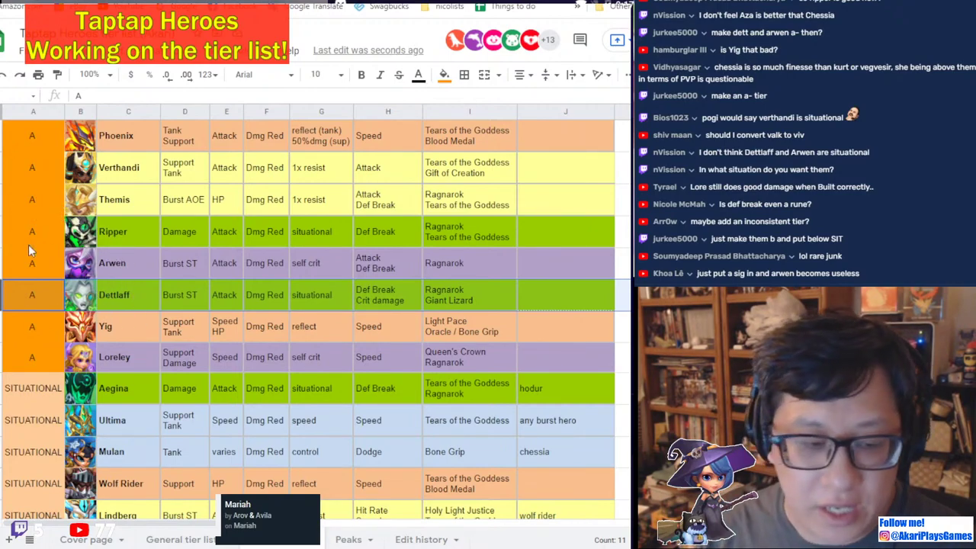
scroll(31, 252, down, 1)
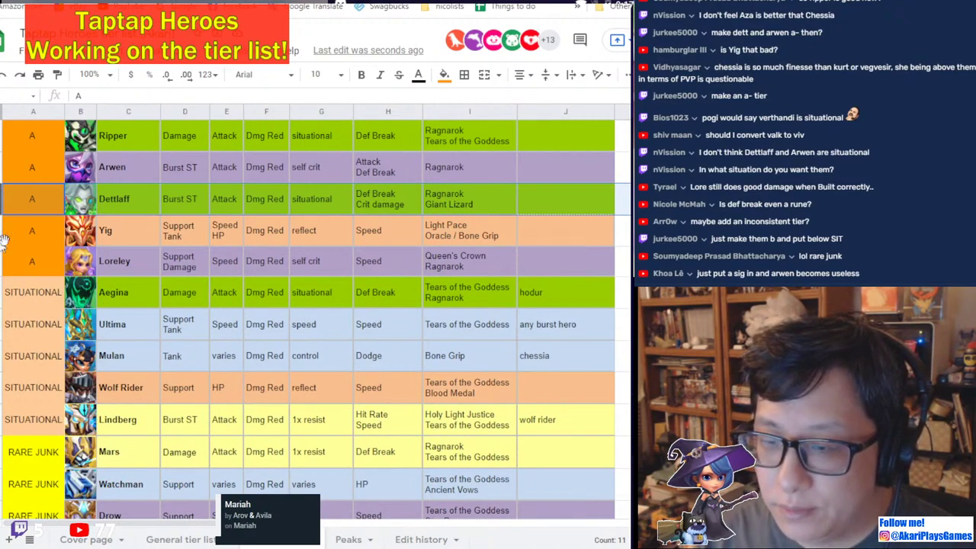
click(39, 234)
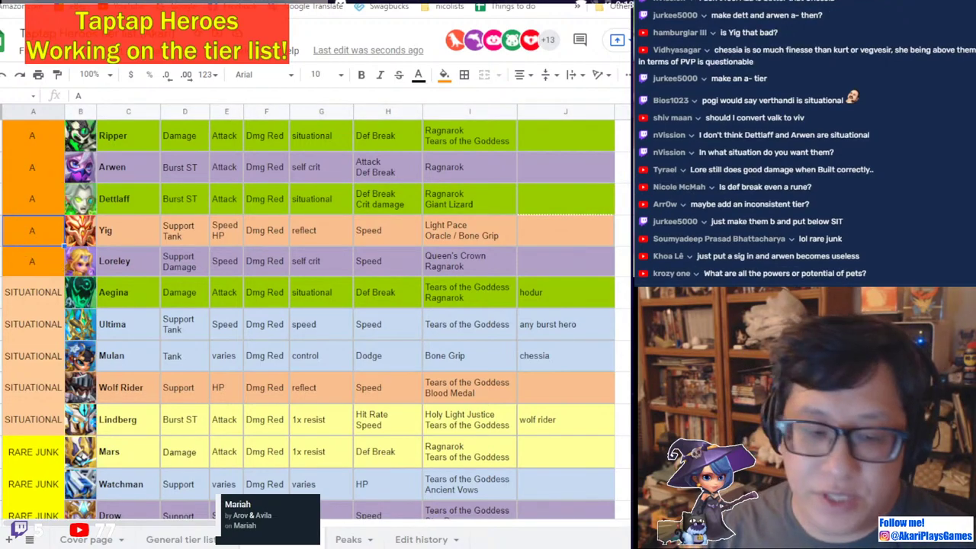
key(shift+space)
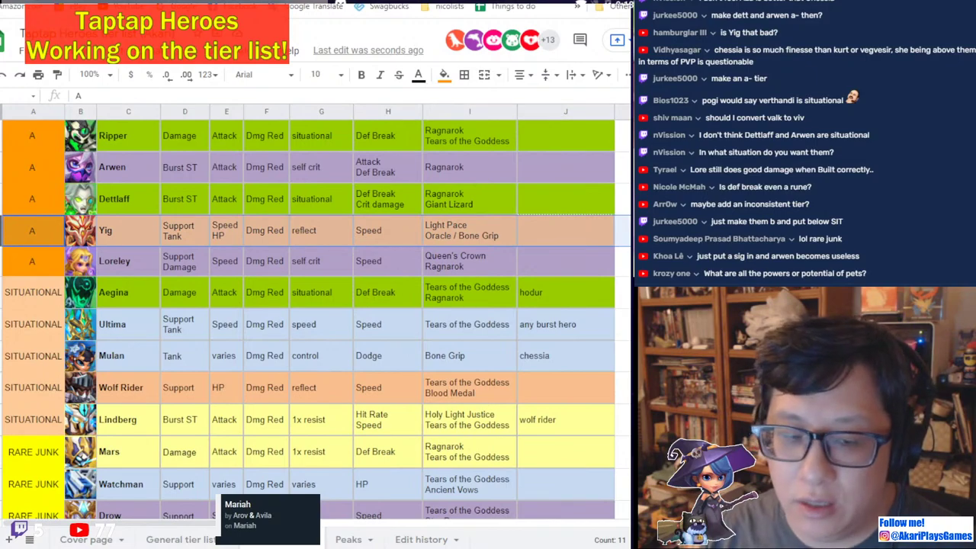
drag(32, 230, 32, 420)
drag(26, 458, 28, 454)
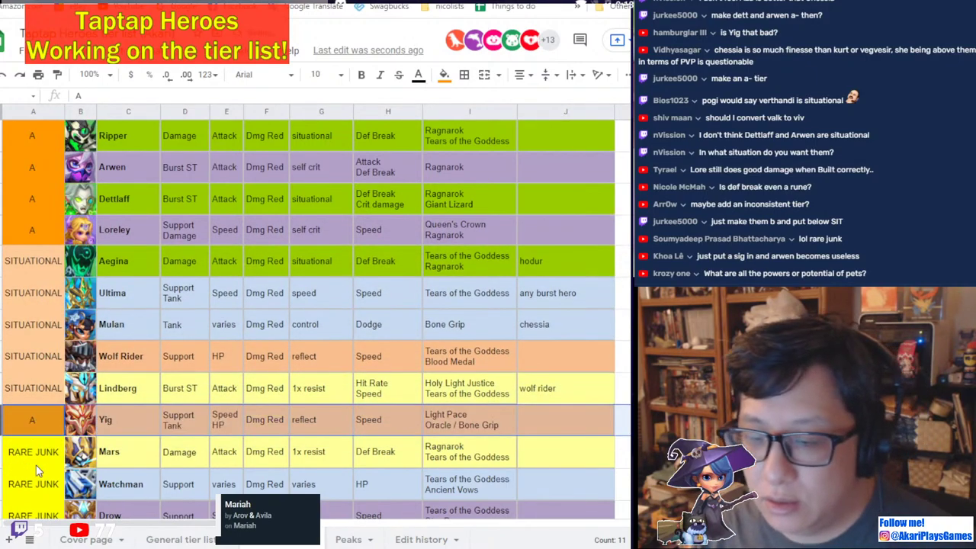
click(35, 424)
text(RARE JUNK)
click(183, 426)
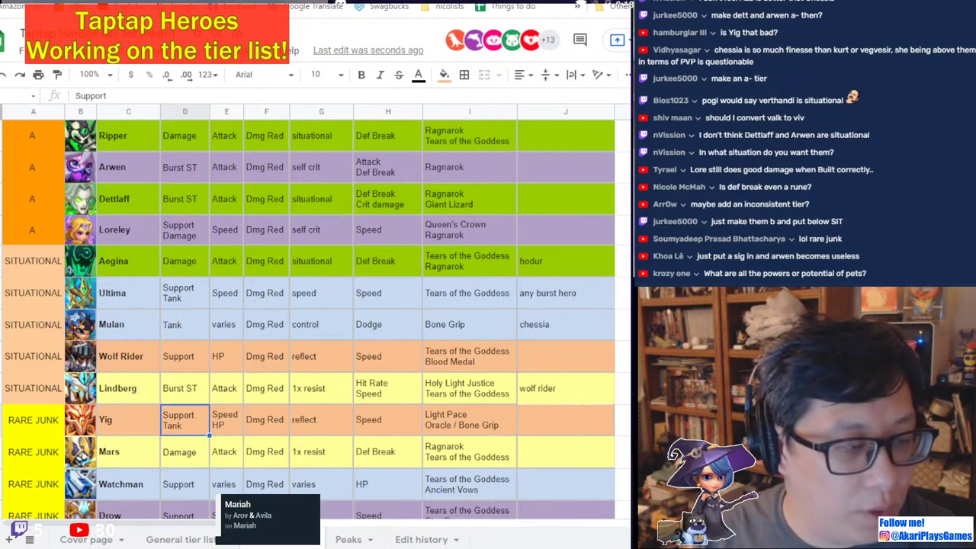
Switch to the Android emulator, open Taptap Heroes and view the potential attributes of the familiar Vinci.
key(alt+Tab)
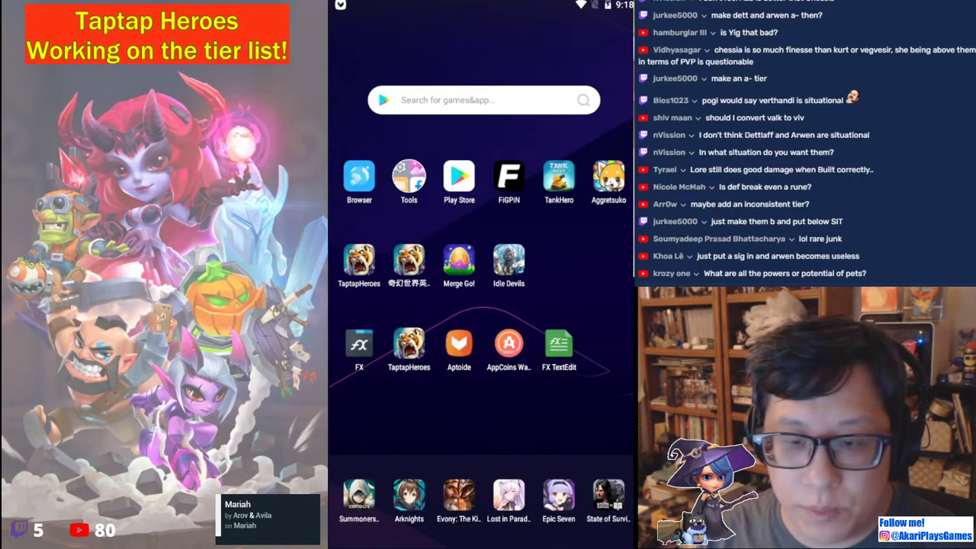
click(359, 267)
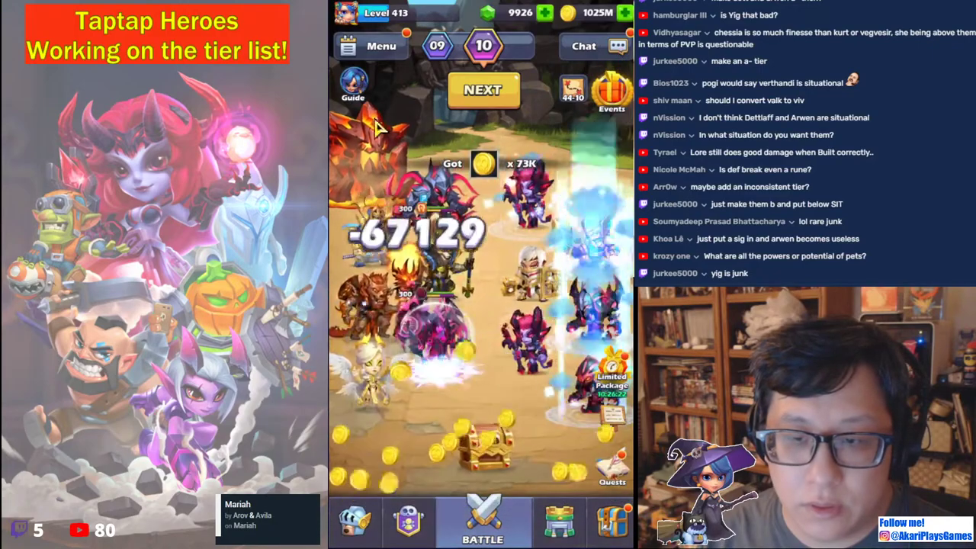
click(378, 164)
click(517, 197)
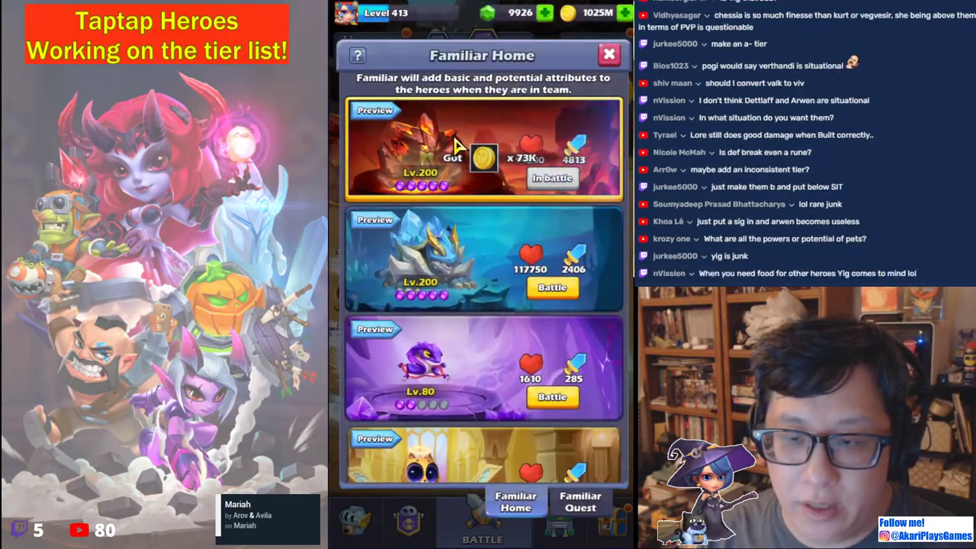
click(586, 509)
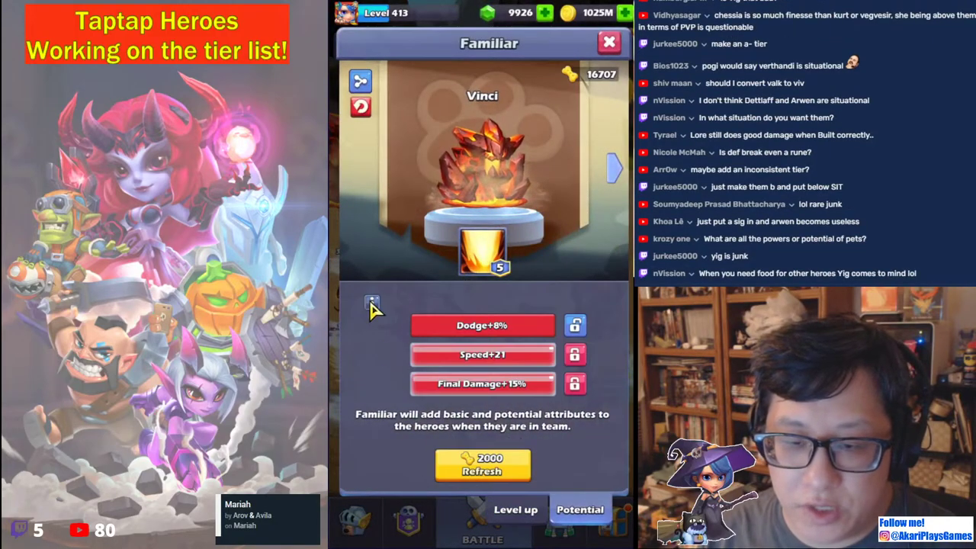
click(481, 363)
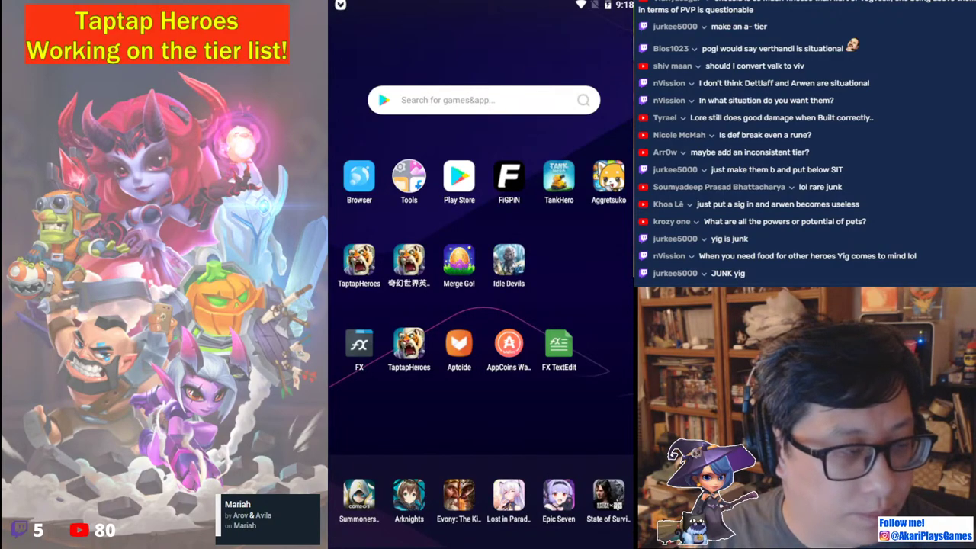
Switch back to the tier list in Google Sheets and look over the junk, A and situational rows.
key(alt+Tab)
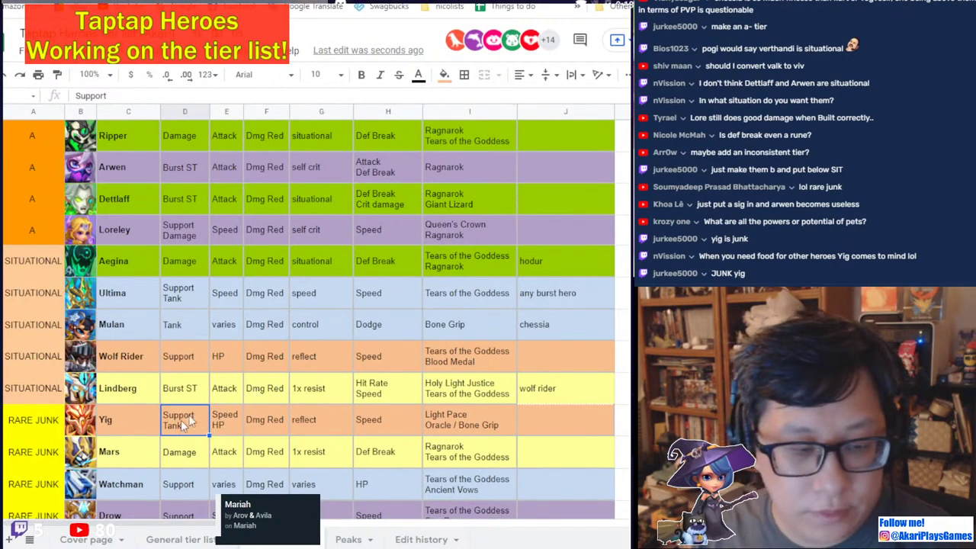
click(218, 461)
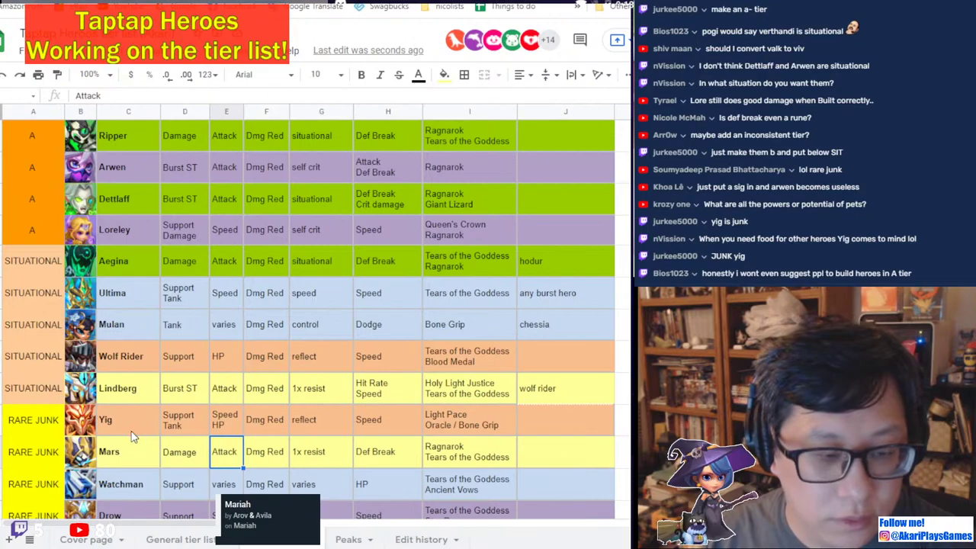
scroll(158, 396, down, 5)
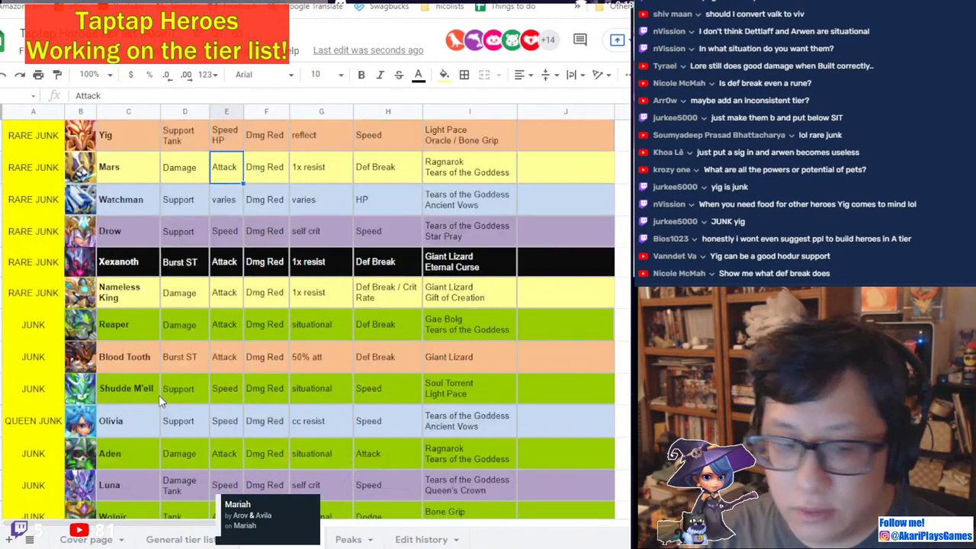
scroll(159, 395, up, 8)
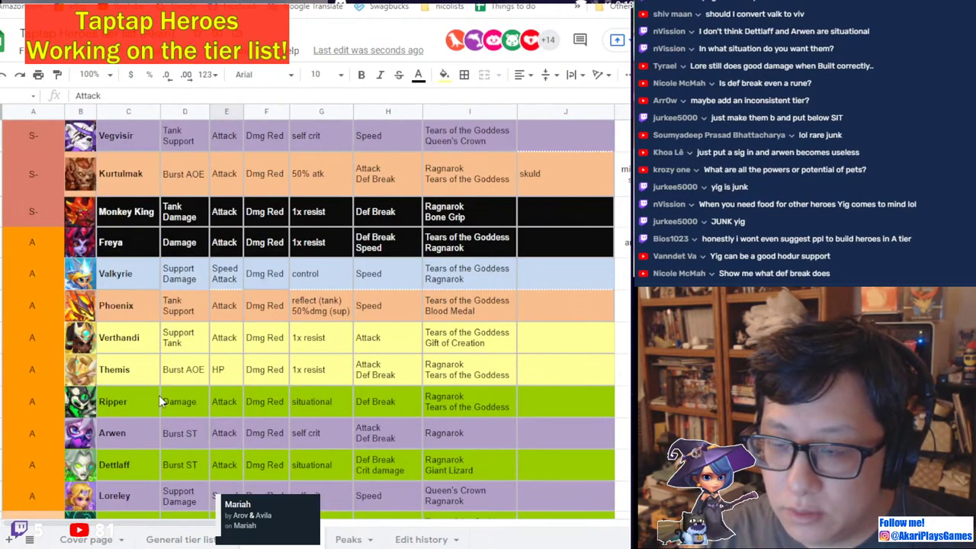
scroll(158, 395, down, 2)
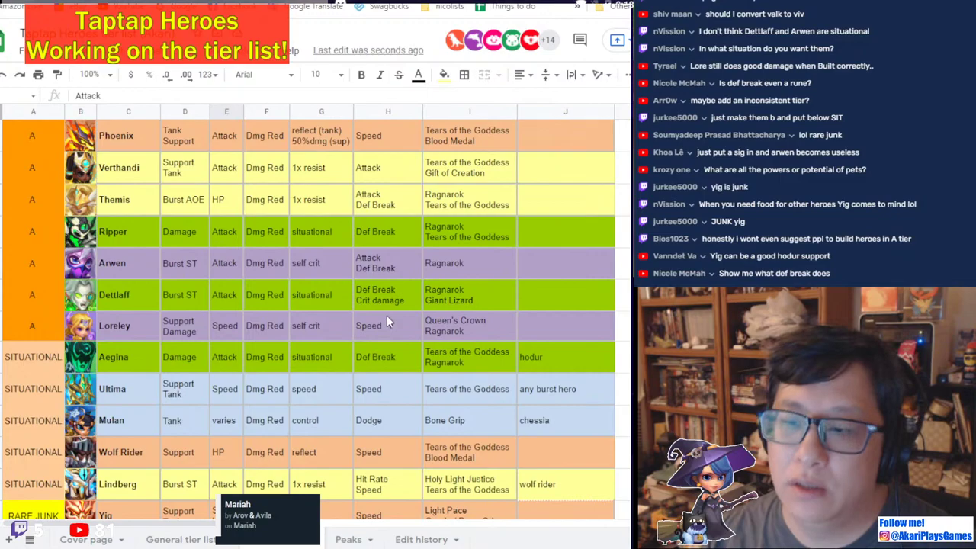
Try setting the tier of the rows from Vivienne through Loreley to JUNK with the yellow fill.
scroll(387, 320, up, 4)
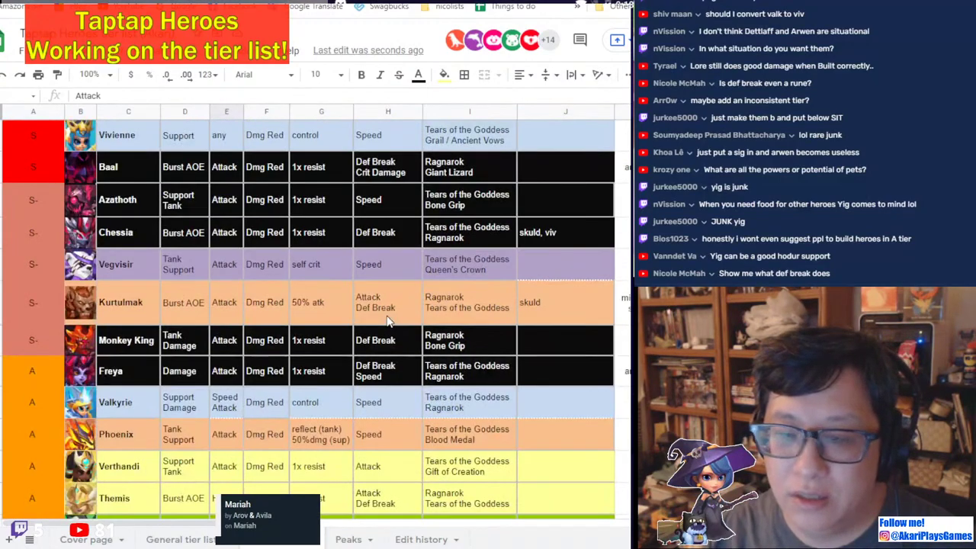
scroll(387, 321, up, 5)
scroll(110, 293, down, 20)
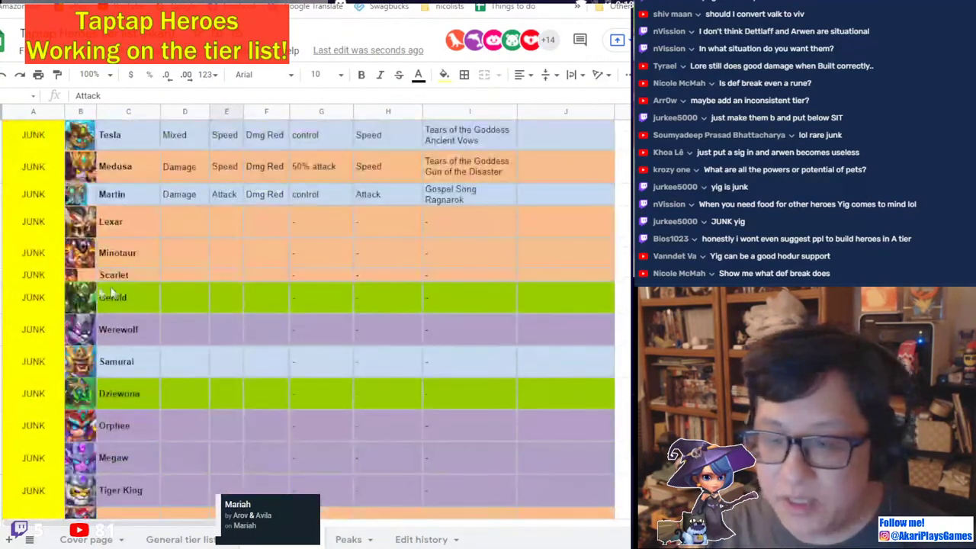
click(39, 299)
scroll(54, 344, up, 10)
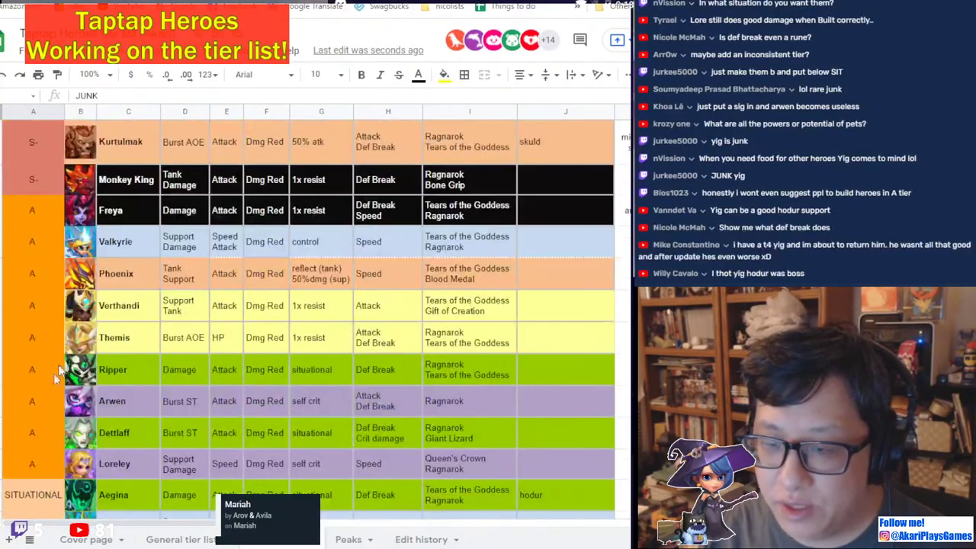
click(54, 465)
scroll(46, 450, up, 5)
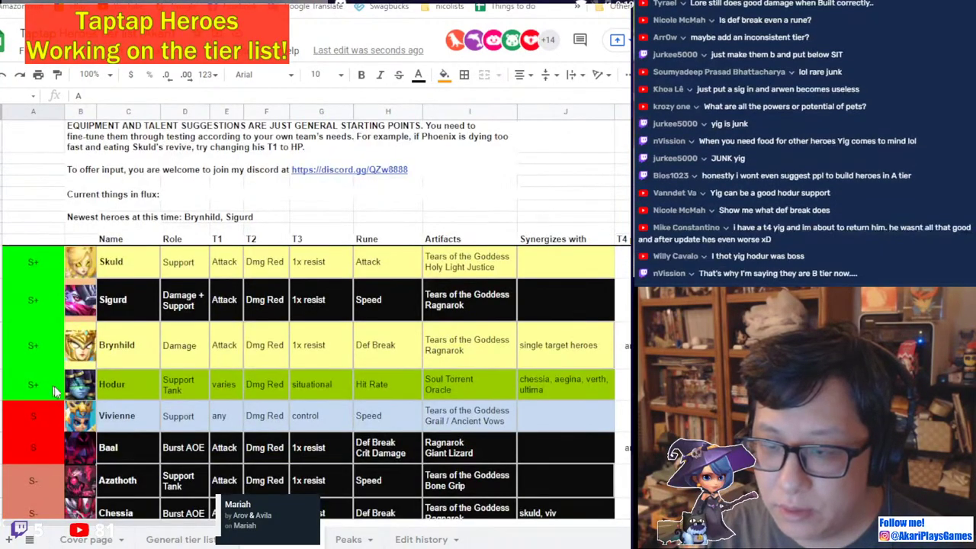
text(JUNK)
Look over the hero rows from Skuld through Loreley and undo the JUNK tier change.
scroll(222, 347, down, 5)
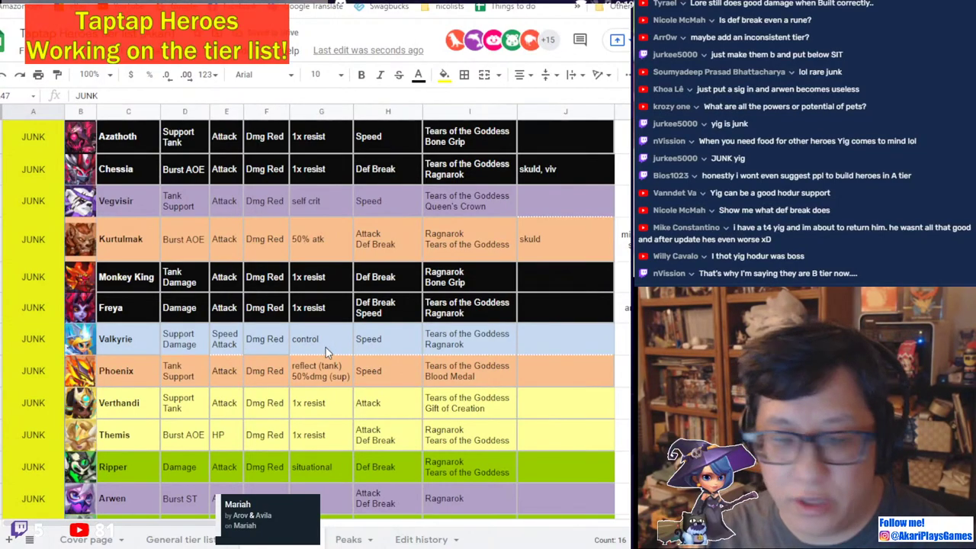
scroll(328, 362, up, 3)
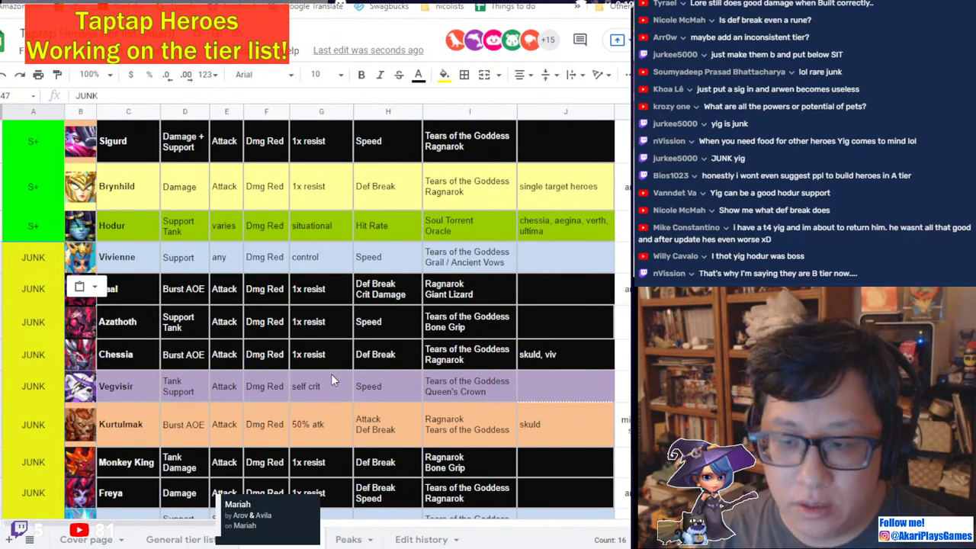
scroll(347, 388, down, 2)
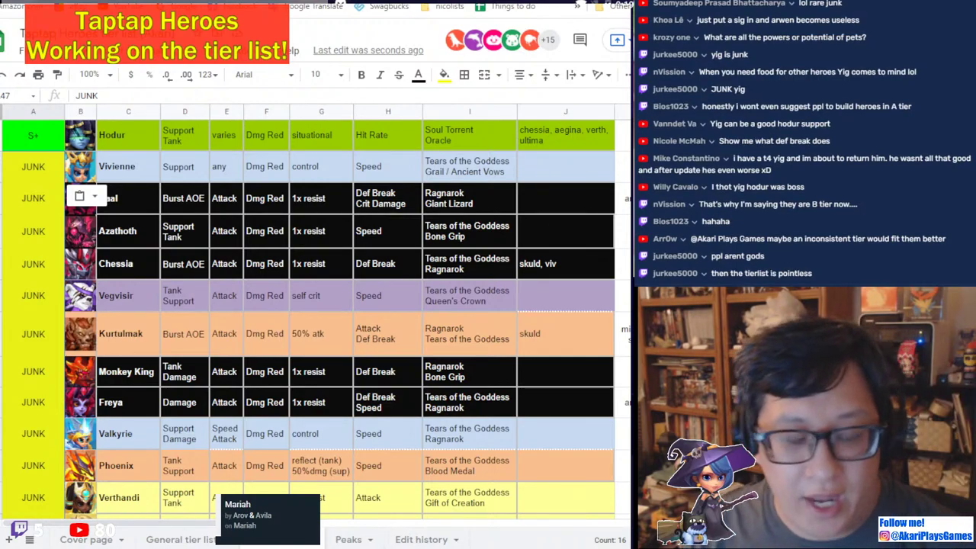
scroll(276, 219, up, 3)
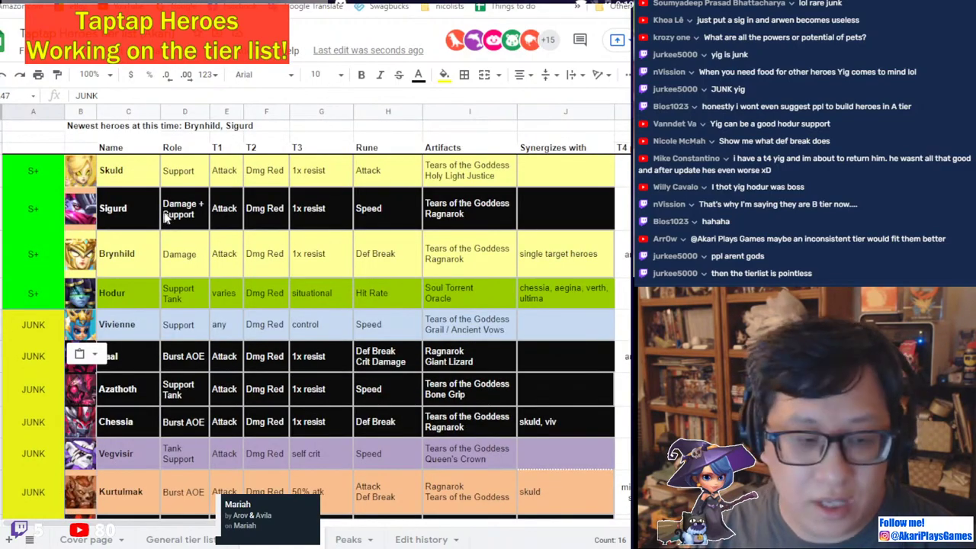
scroll(183, 331, down, 3)
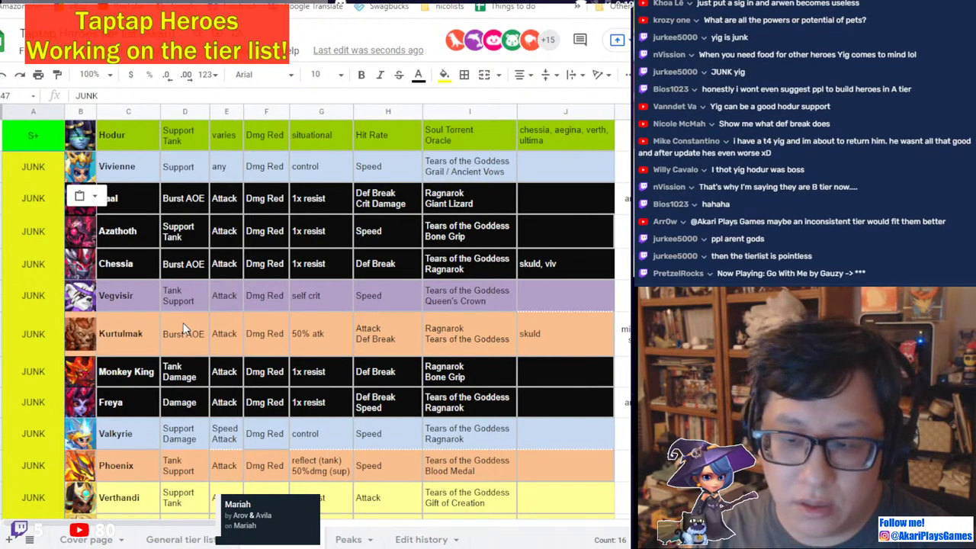
scroll(183, 328, down, 3)
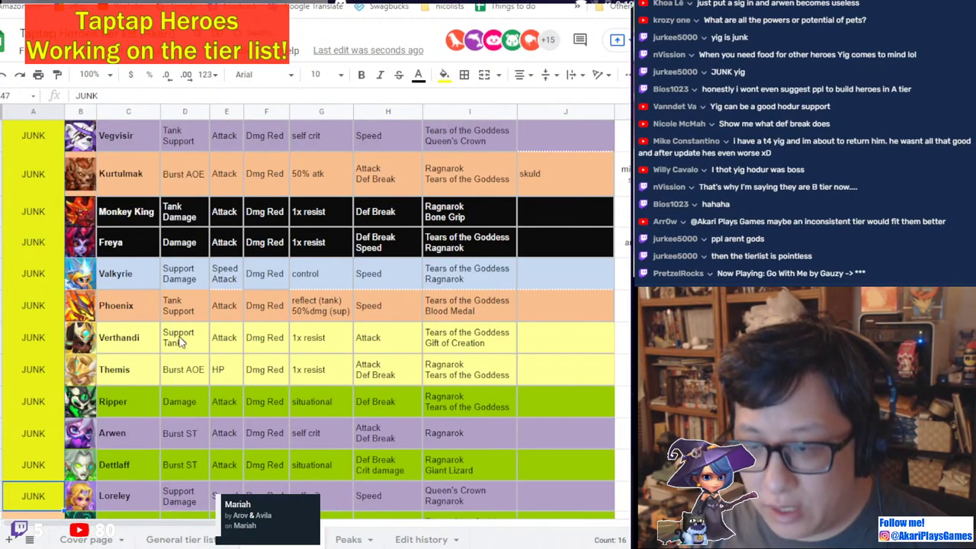
key(ctrl+z)
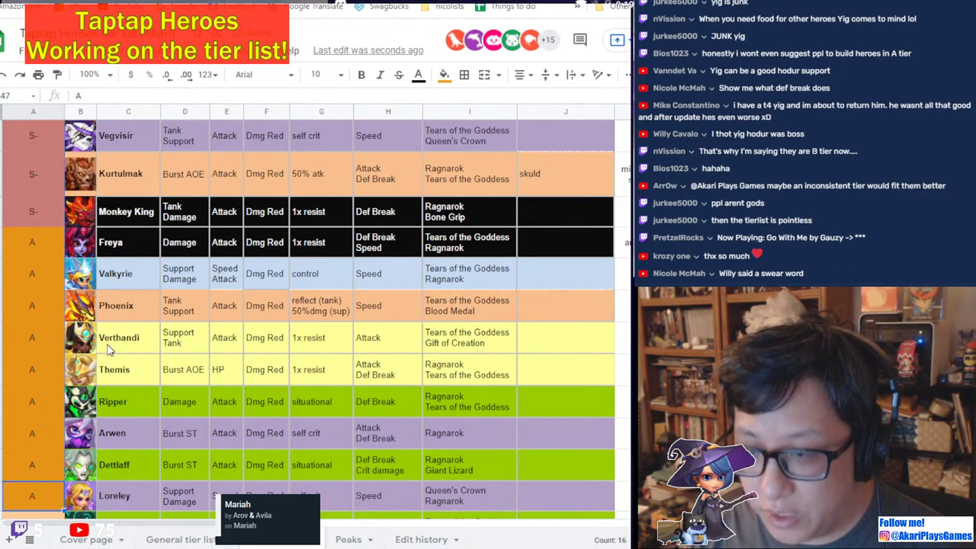
Review the order and tiers of the S+, S, S- and A rows from Skuld through Loreley.
click(221, 342)
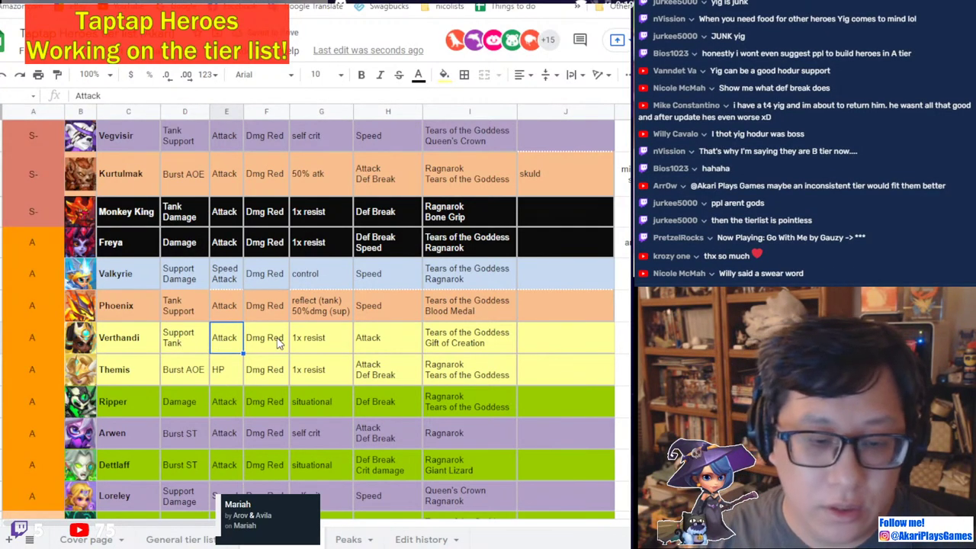
scroll(279, 343, up, 3)
scroll(265, 353, up, 3)
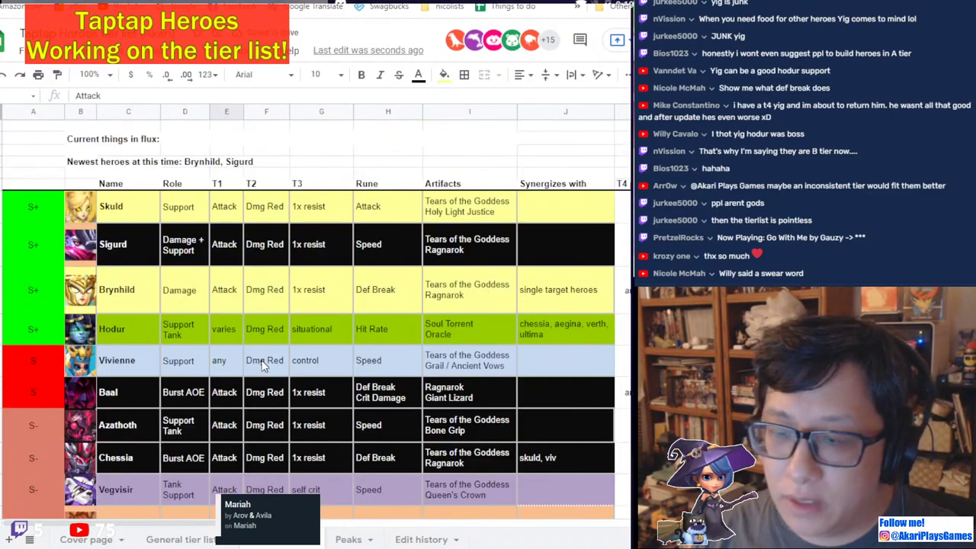
scroll(262, 360, down, 2)
scroll(262, 360, down, 3)
scroll(187, 402, up, 3)
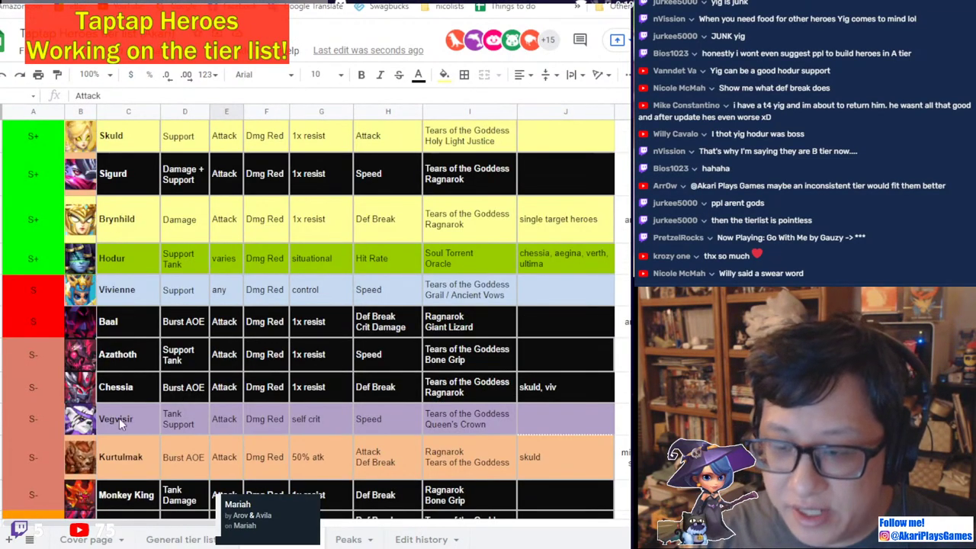
scroll(167, 323, down, 2)
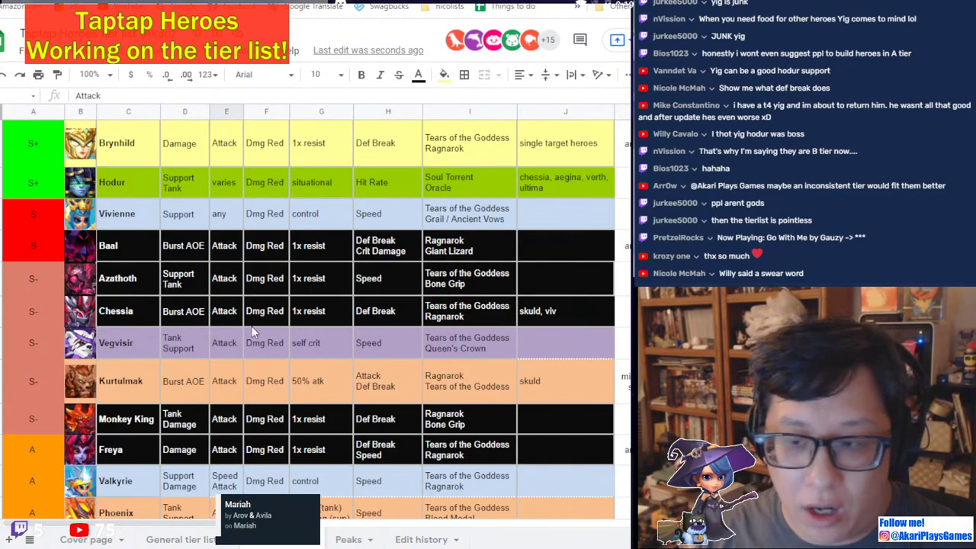
scroll(250, 327, down, 3)
scroll(254, 332, down, 3)
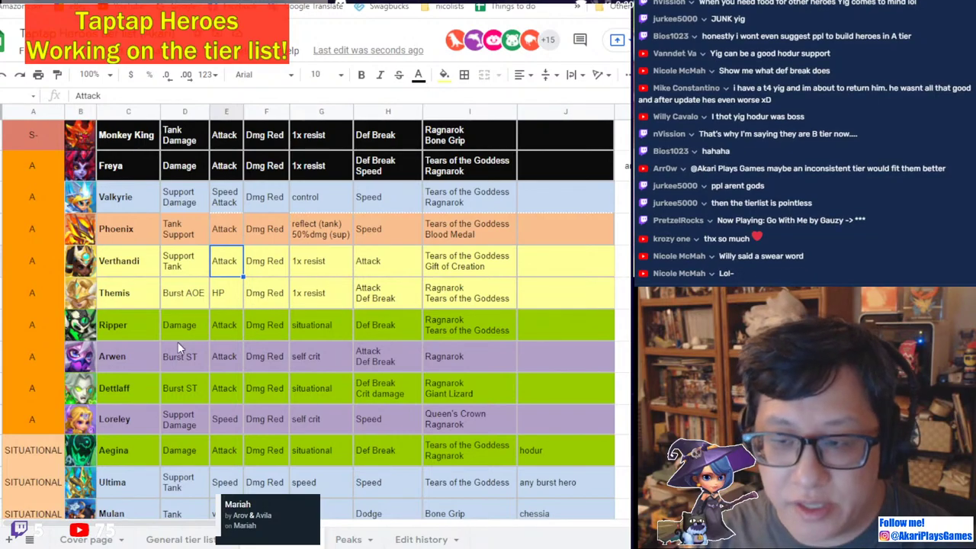
scroll(177, 347, up, 5)
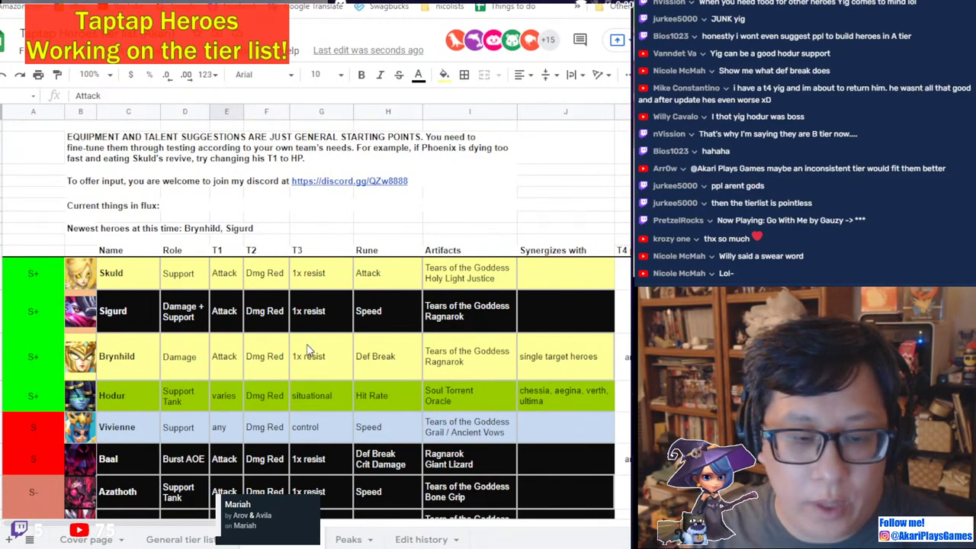
scroll(309, 349, down, 4)
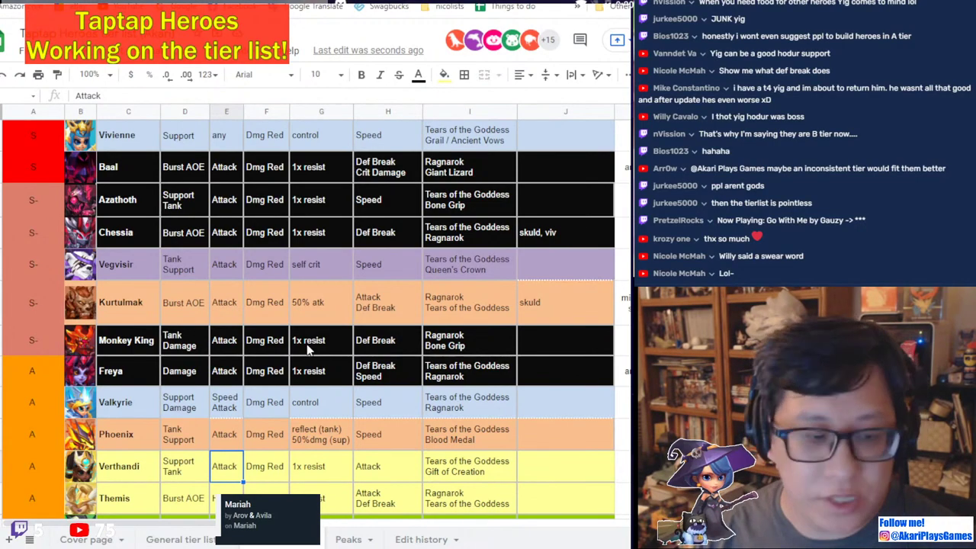
scroll(306, 344, down, 3)
scroll(229, 328, up, 1)
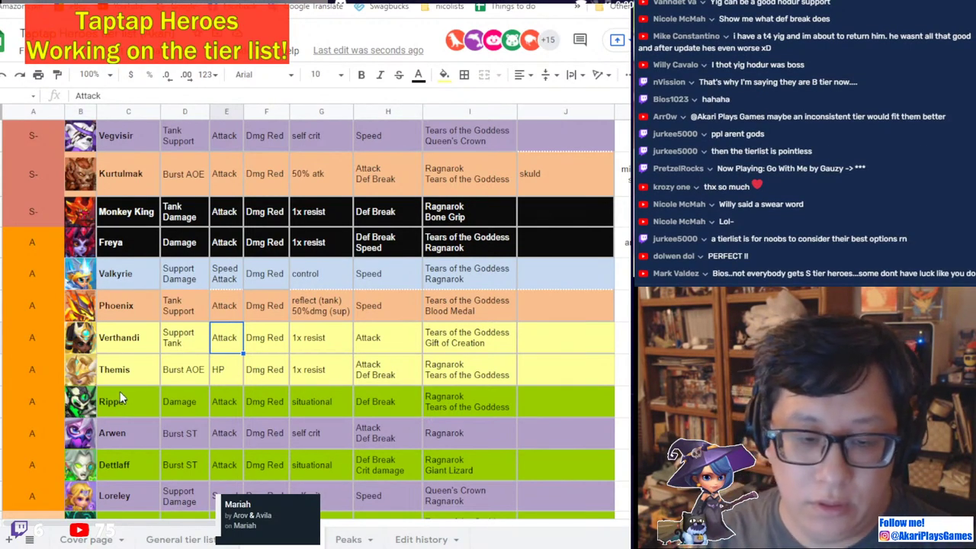
click(155, 384)
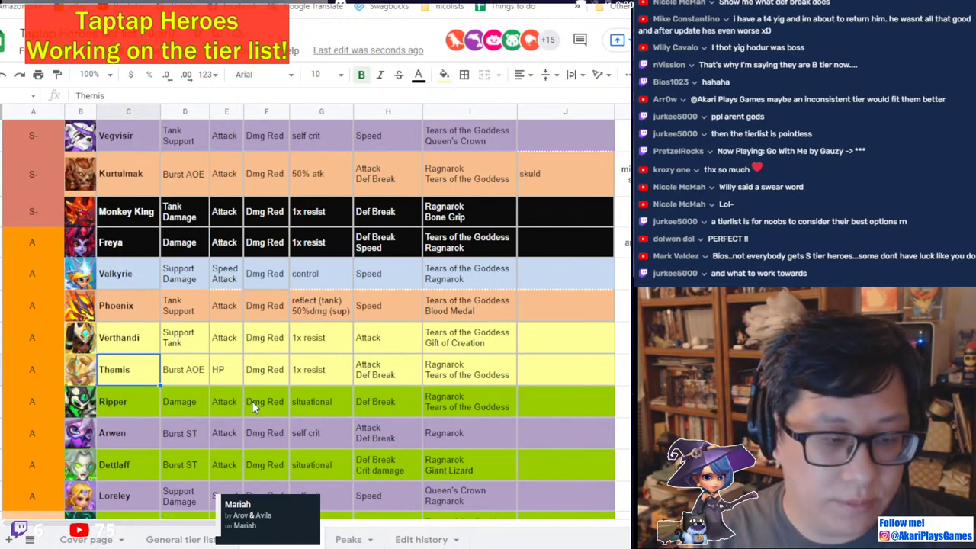
scroll(252, 401, down, 1)
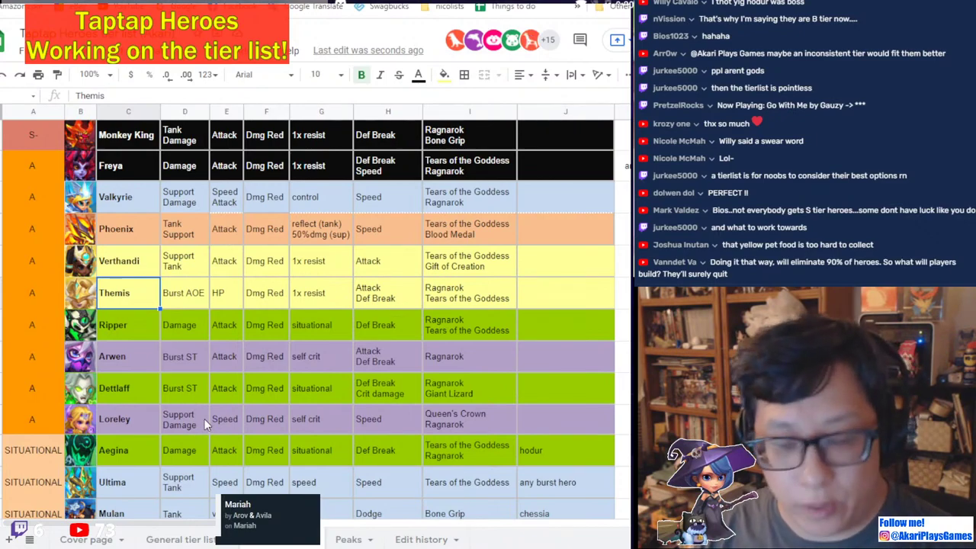
Highlight the A tier cells from Freya through Loreley and compare that group with the S, situational and junk rows.
drag(35, 171, 48, 425)
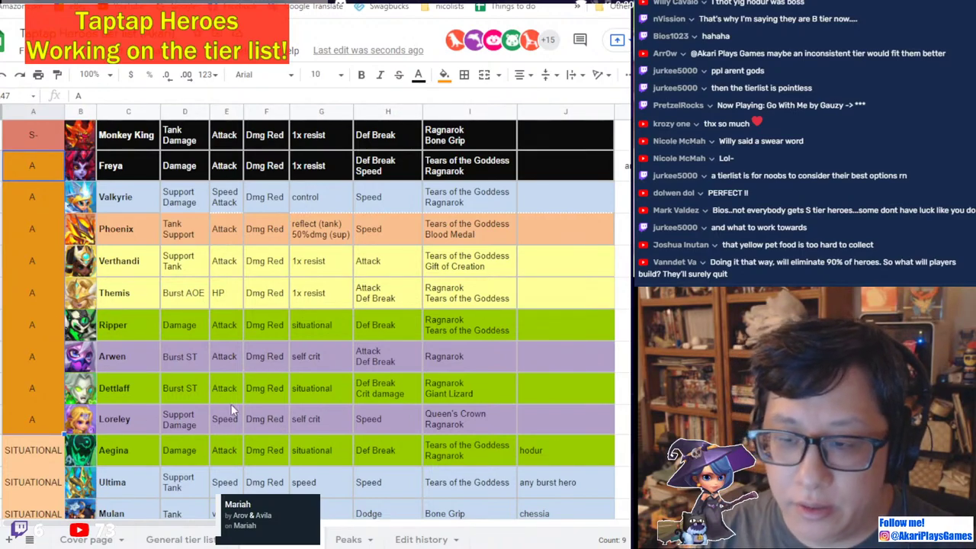
scroll(239, 411, up, 2)
scroll(239, 409, up, 5)
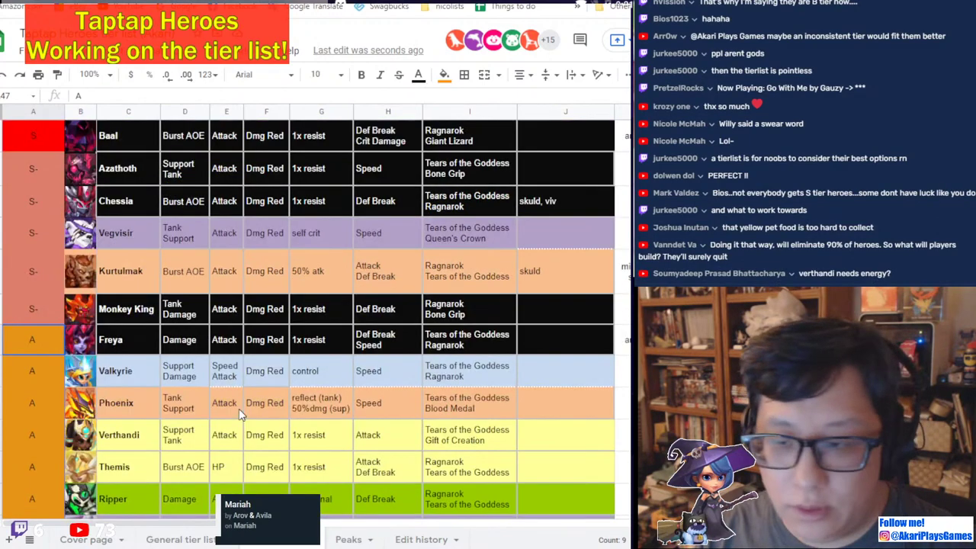
scroll(191, 364, up, 2)
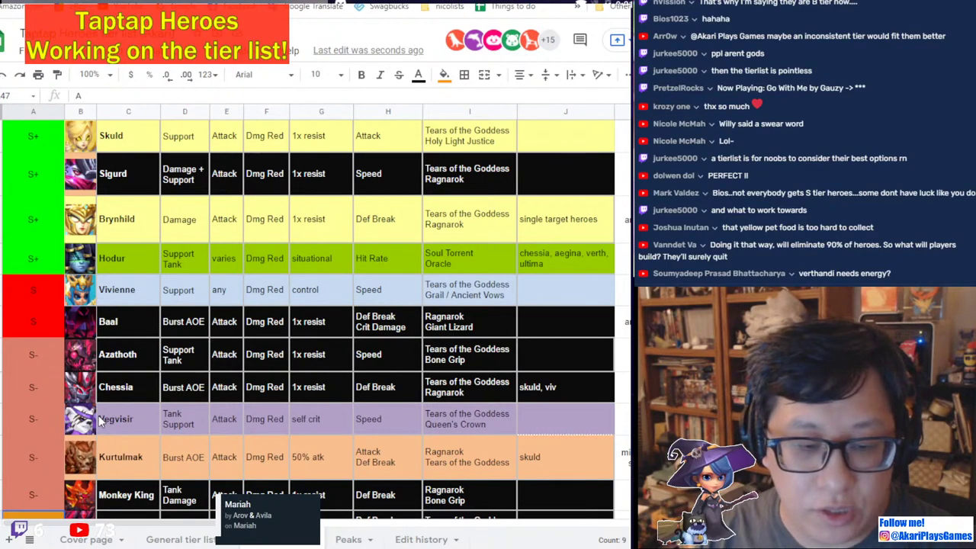
scroll(206, 415, down, 4)
scroll(206, 415, up, 2)
scroll(206, 419, up, 5)
scroll(204, 389, down, 3)
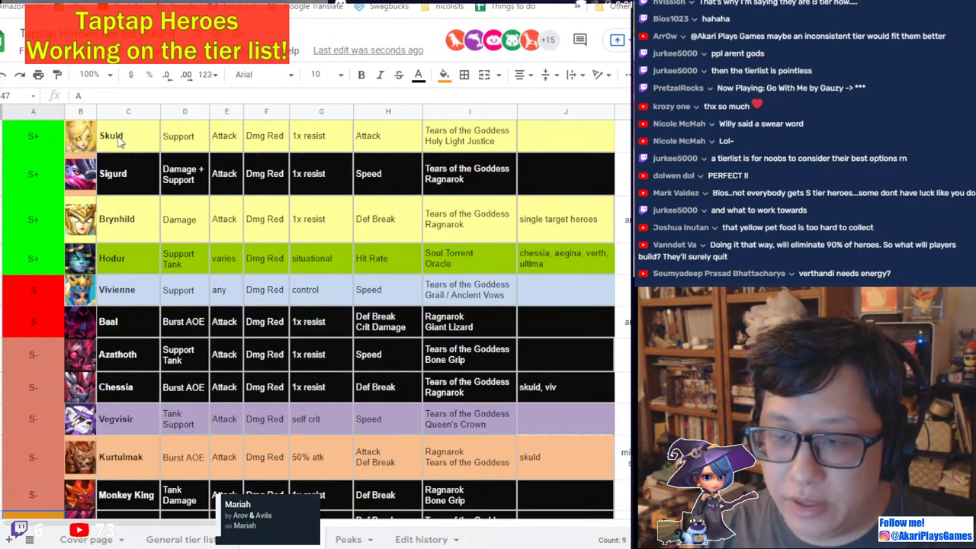
click(34, 144)
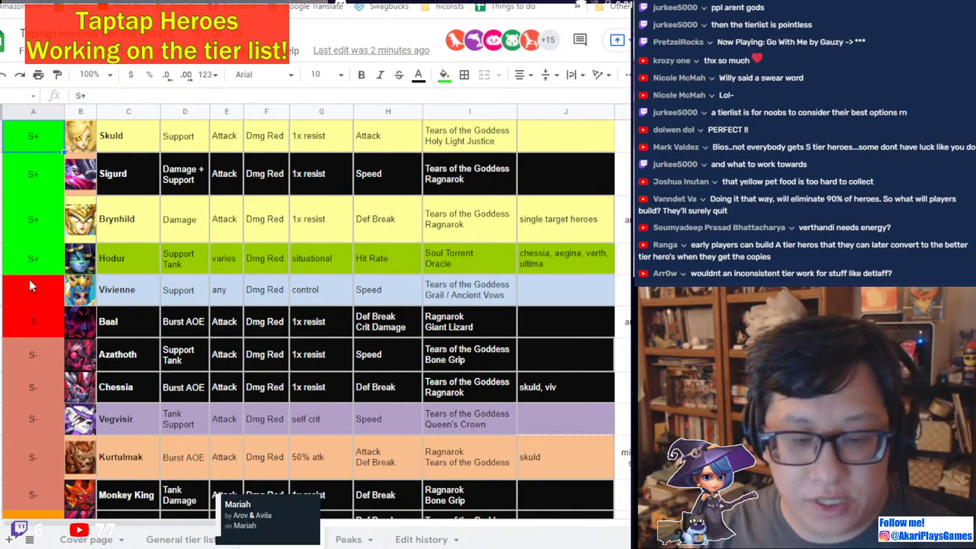
scroll(225, 374, down, 15)
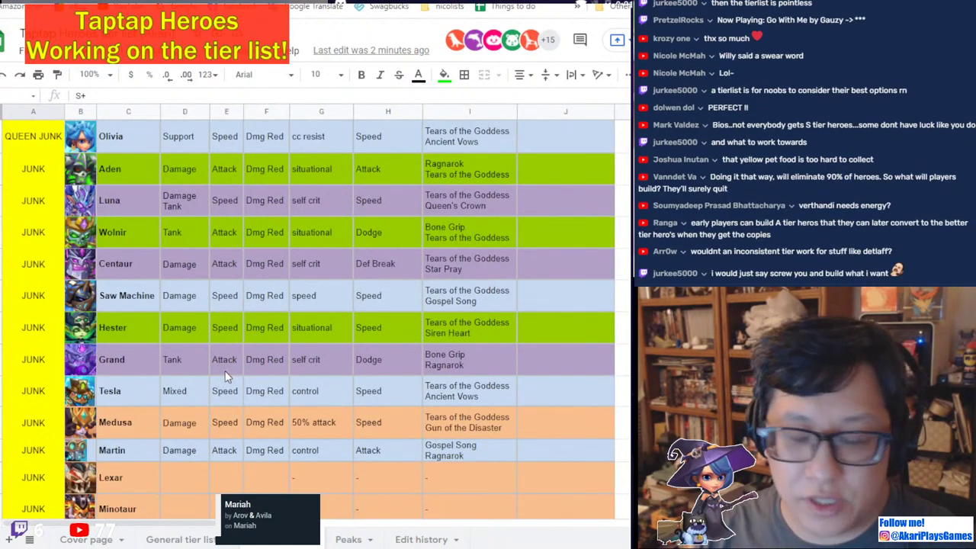
scroll(225, 375, up, 5)
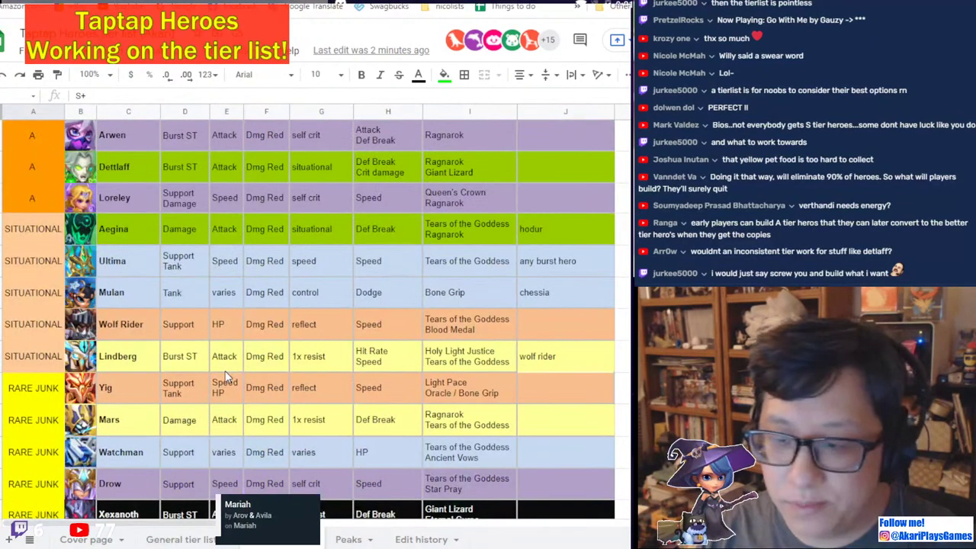
scroll(342, 385, up, 2)
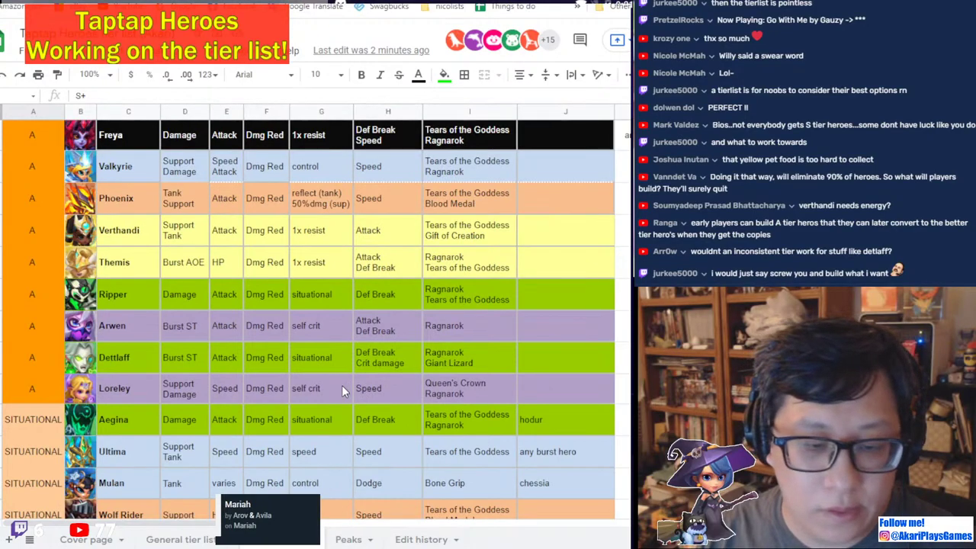
scroll(342, 389, up, 2)
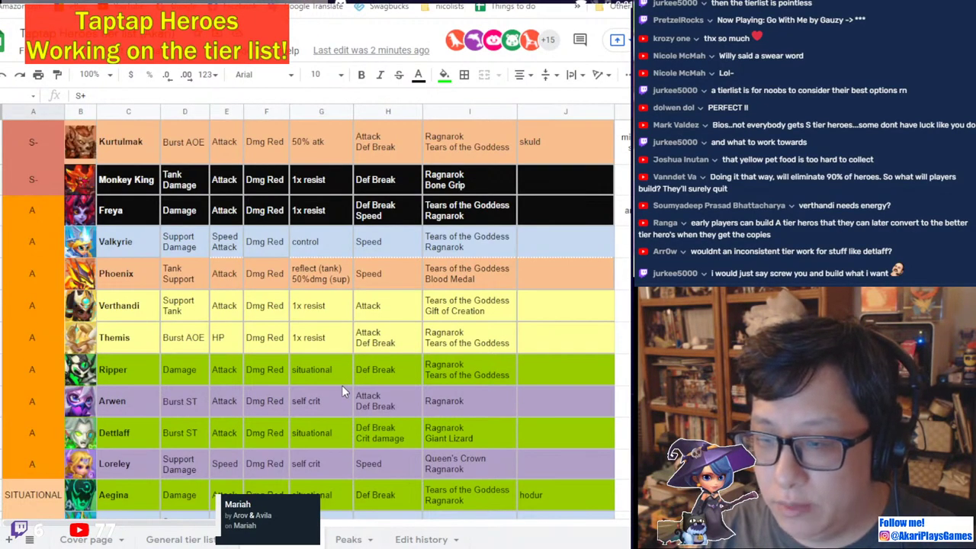
Extend the A tier description with "- good convert fodder to stronger heroes".
scroll(342, 389, up, 10)
scroll(341, 390, up, 3)
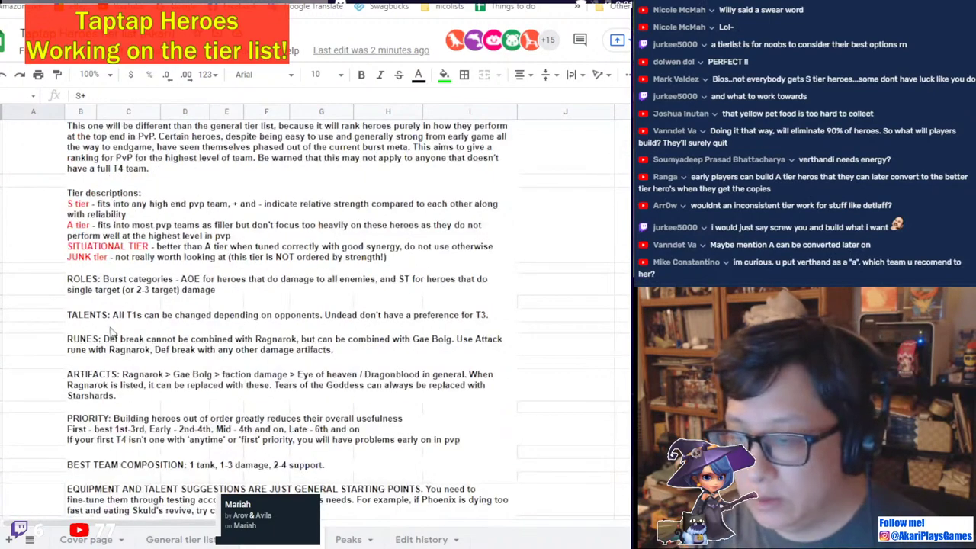
click(99, 228)
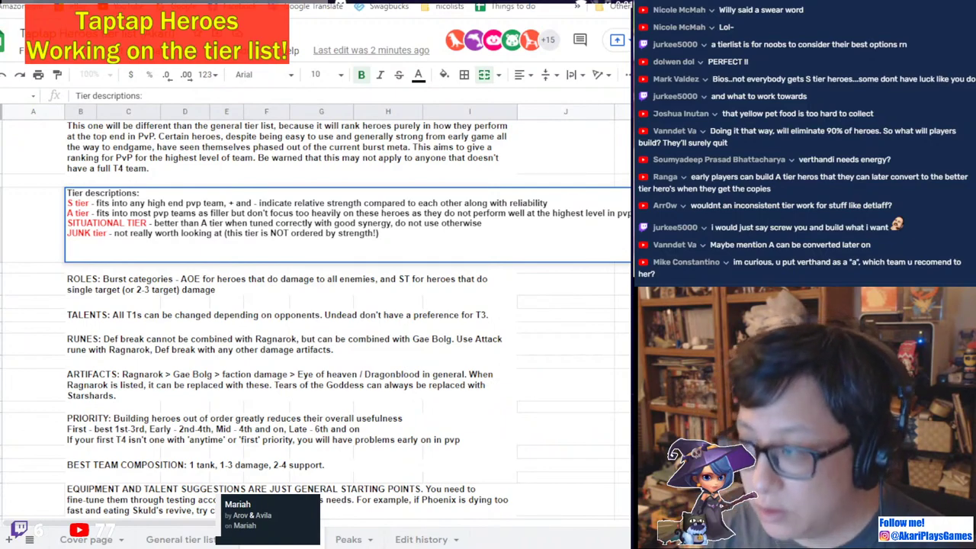
text(fodder to higher ti)
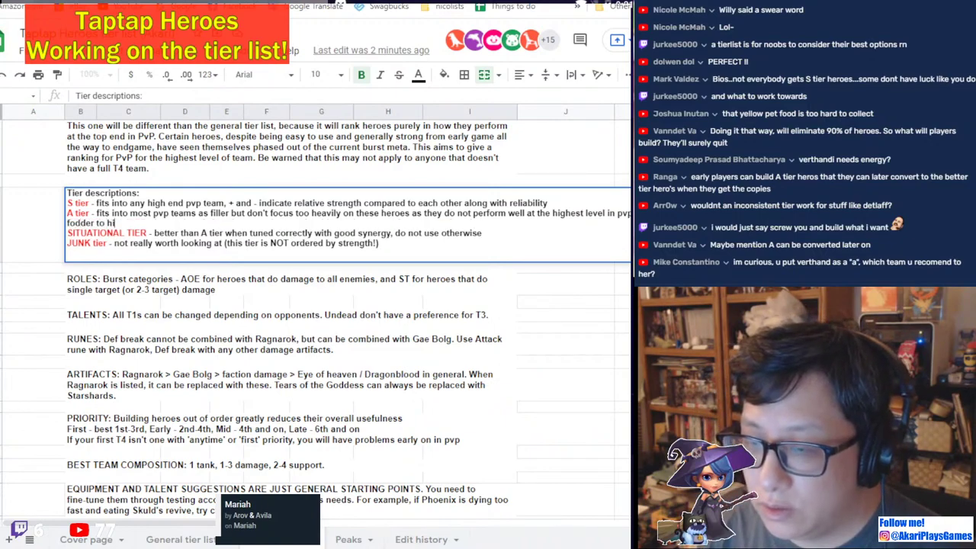
key(BackSpace)
key(BackSpace)
key(BackSpace)
key(BackSpace)
key(BackSpace)
key(BackSpace)
key(BackSpace)
key(BackSpace)
key(BackSpace)
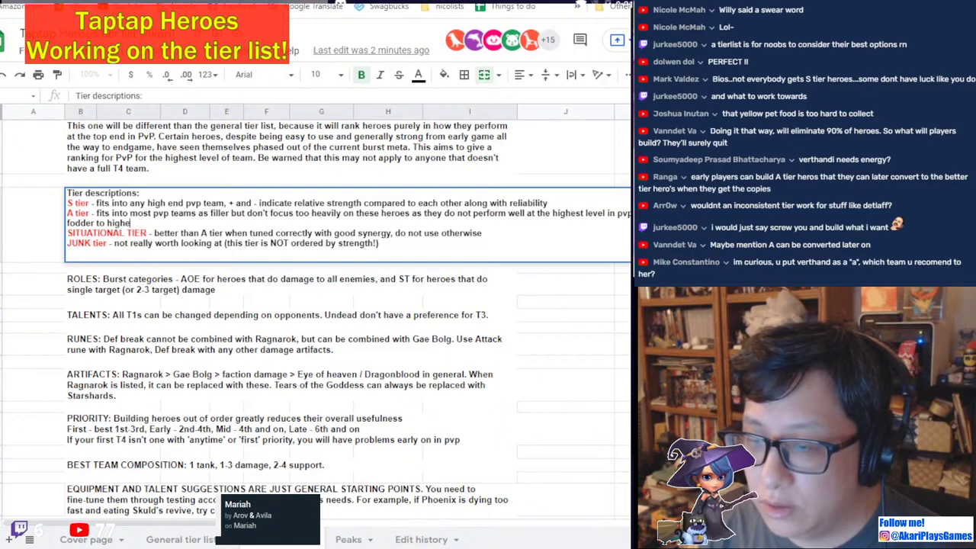
text(stronger heroes)
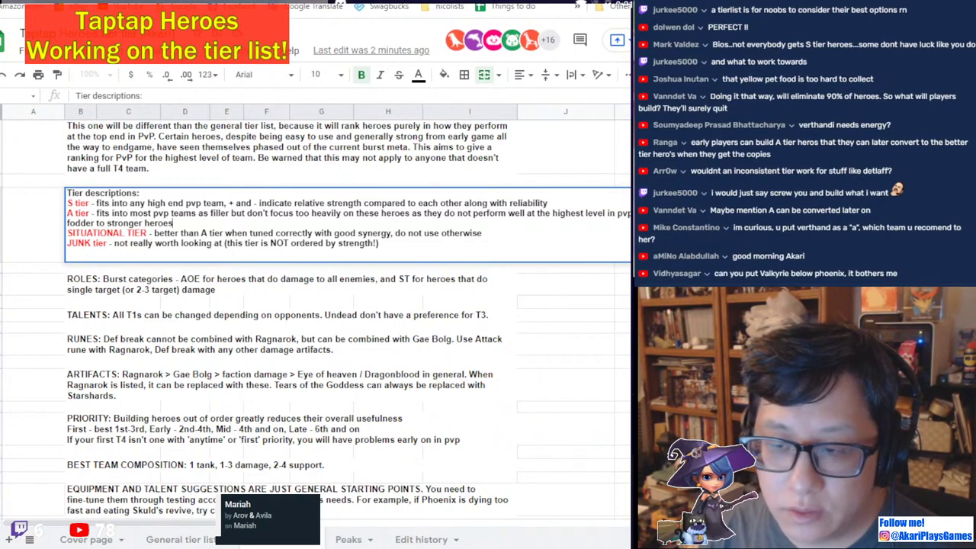
key(Return)
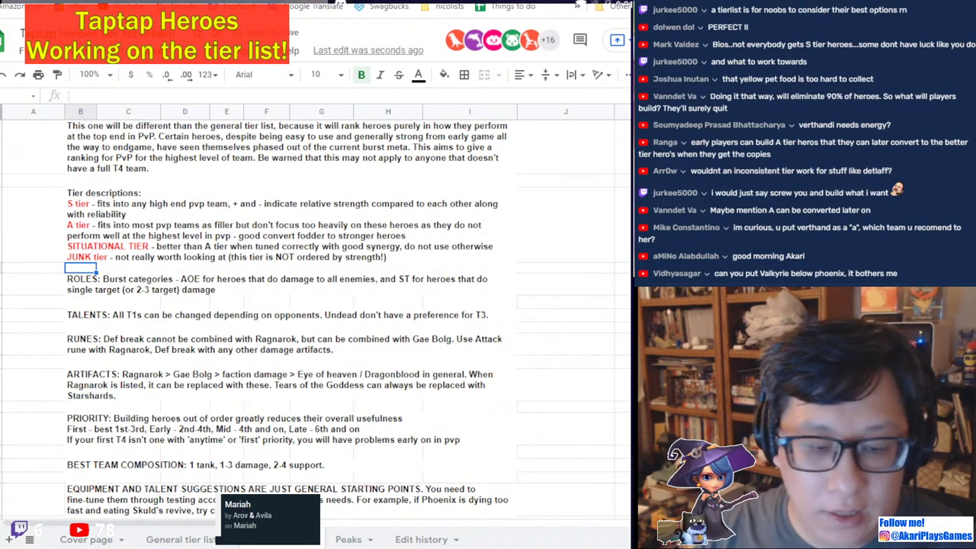
click(242, 363)
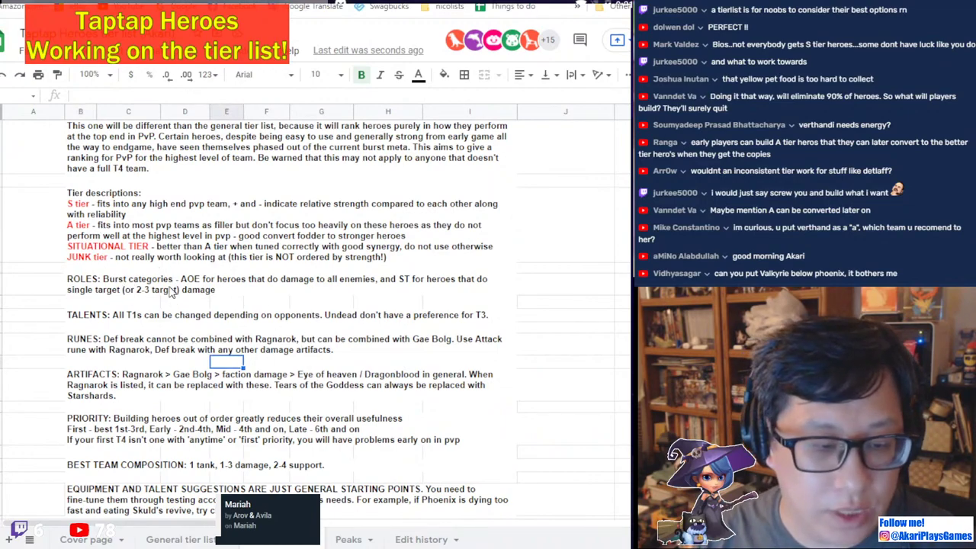
Look over the hero rows from Skuld down through the junk heroes, checking Olivia's tier cell.
scroll(229, 320, down, 10)
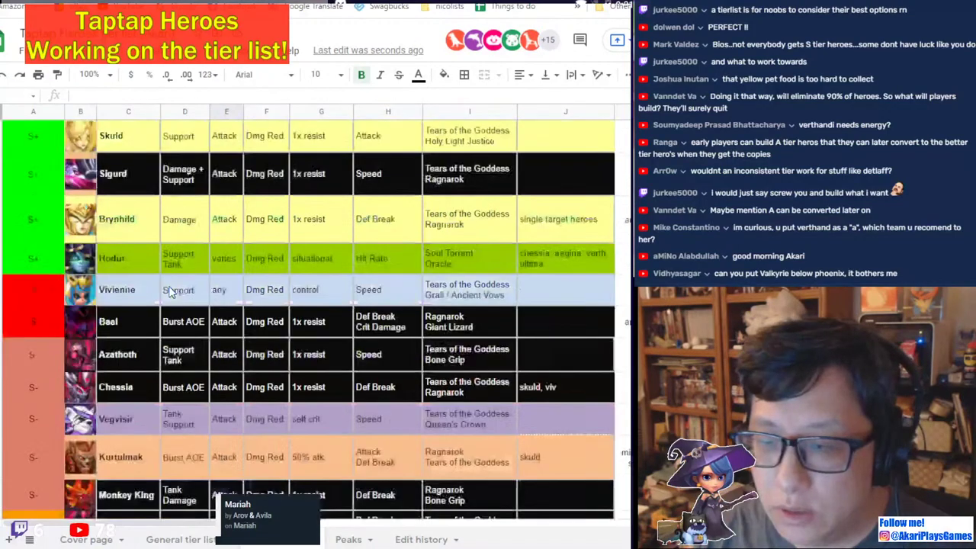
scroll(290, 340, up, 2)
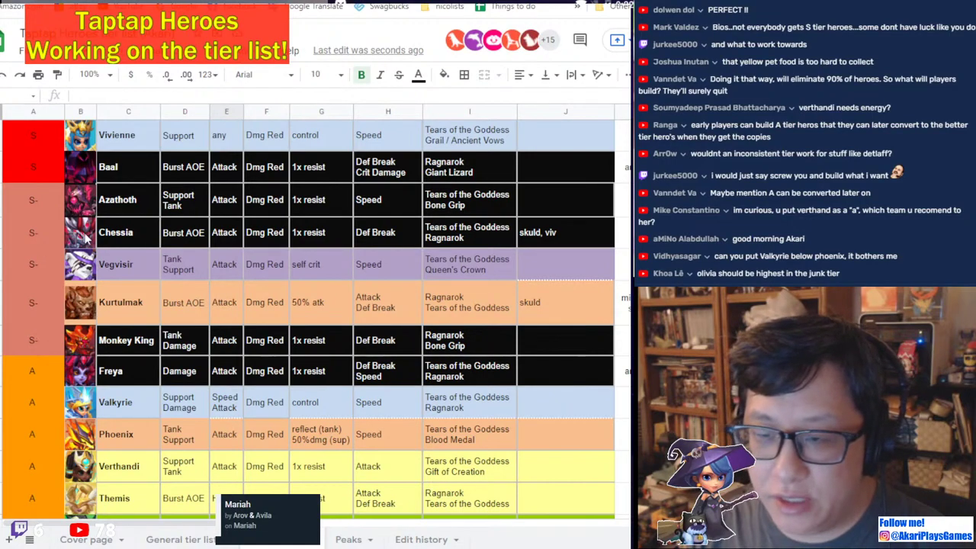
scroll(180, 302, up, 1)
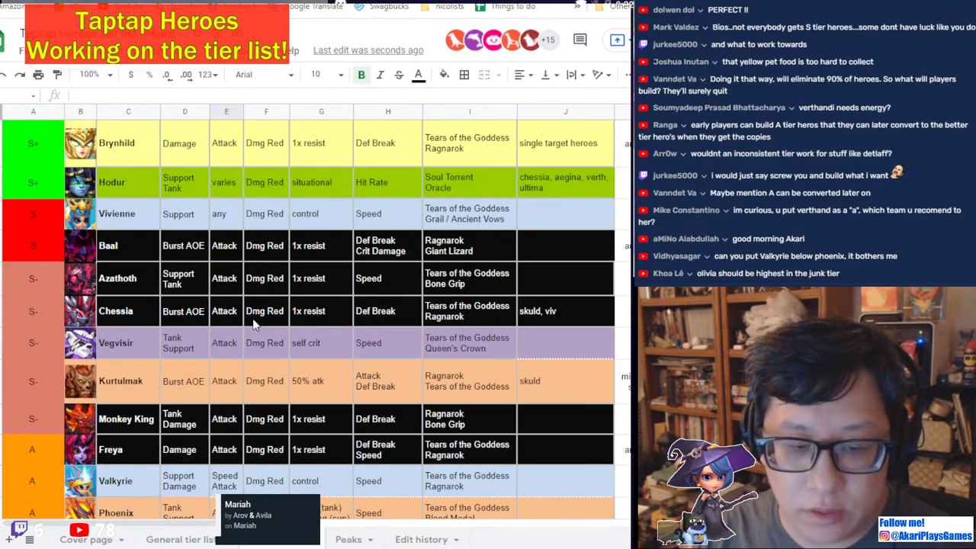
scroll(253, 318, down, 15)
click(33, 423)
mouse_move(3, 421)
mouse_down()
mouse_move(3, 122)
mouse_move(3, 412)
mouse_up()
click(34, 420)
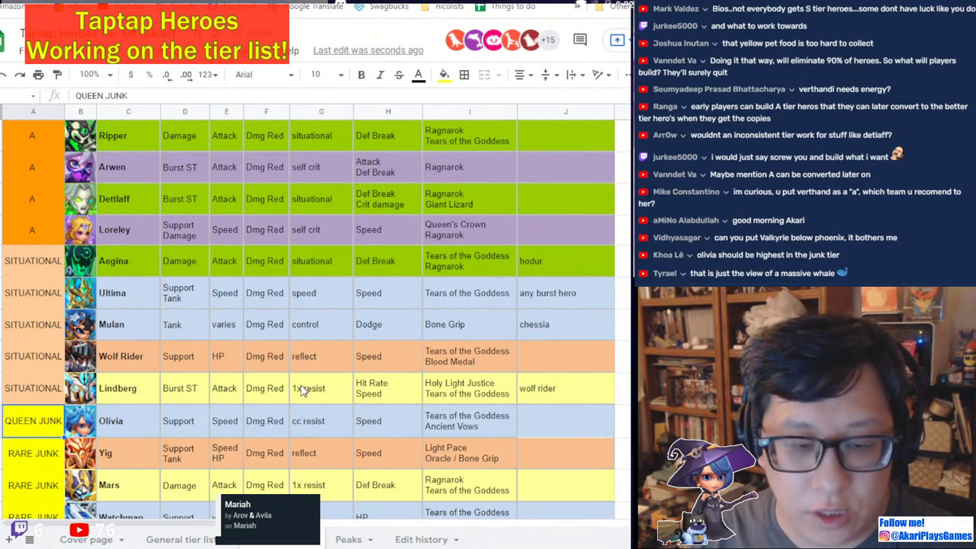
scroll(305, 371, down, 3)
scroll(305, 372, down, 2)
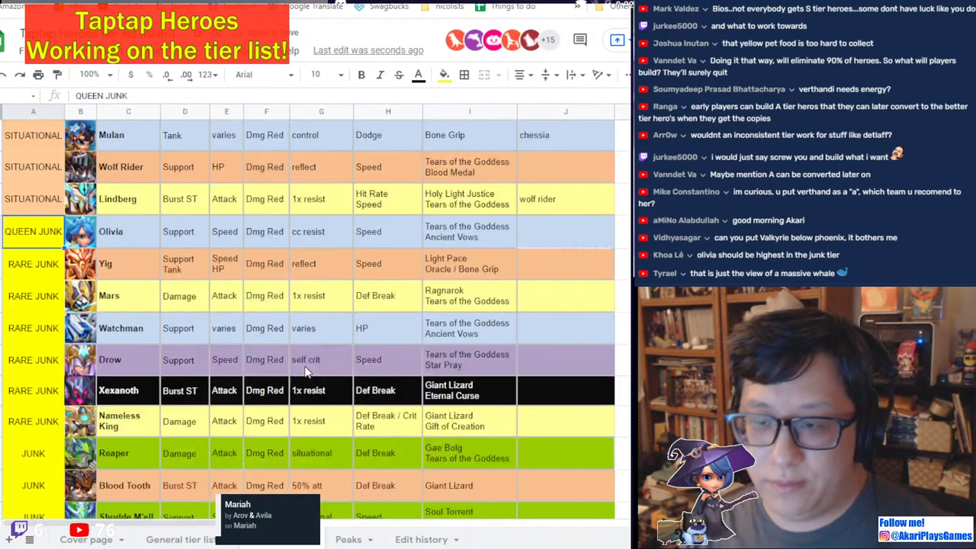
scroll(206, 393, up, 4)
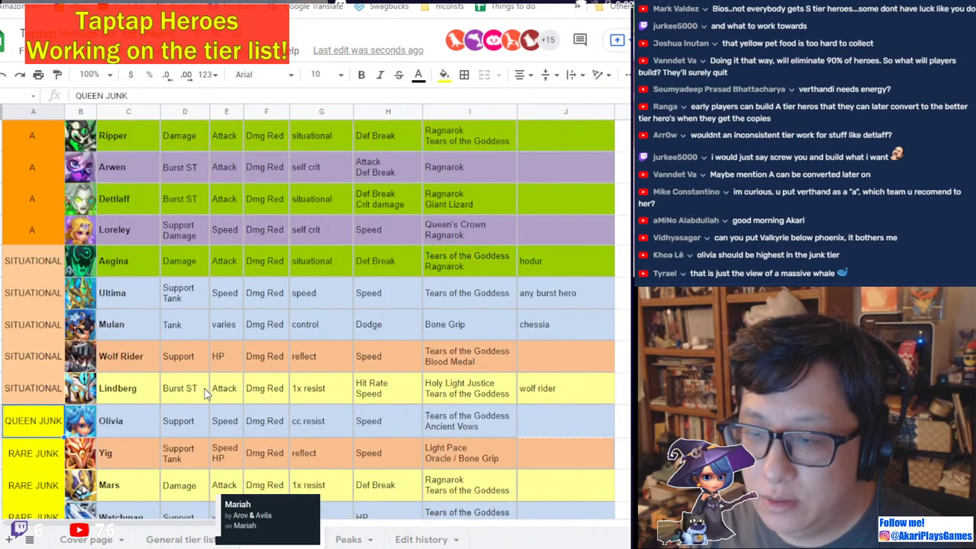
scroll(206, 397, up, 5)
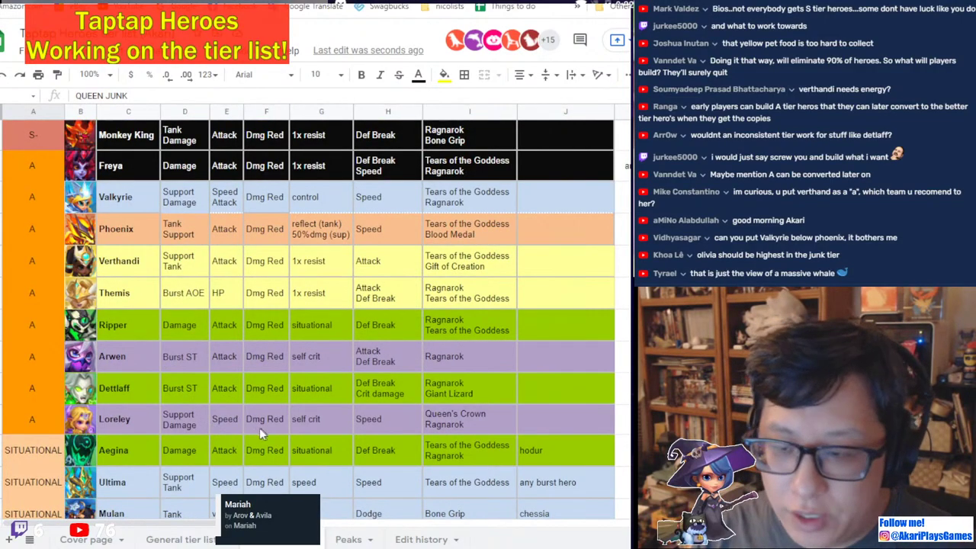
Highlight the A tier cells from Freya through Loreley and compare that group with the S+, S and S- rows.
click(32, 167)
drag(34, 170, 39, 426)
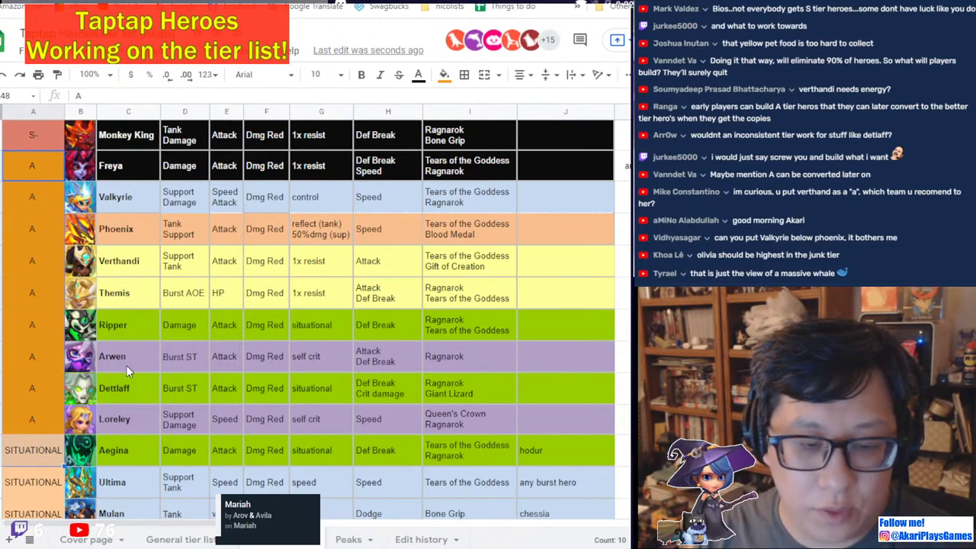
click(28, 421)
drag(28, 427, 24, 157)
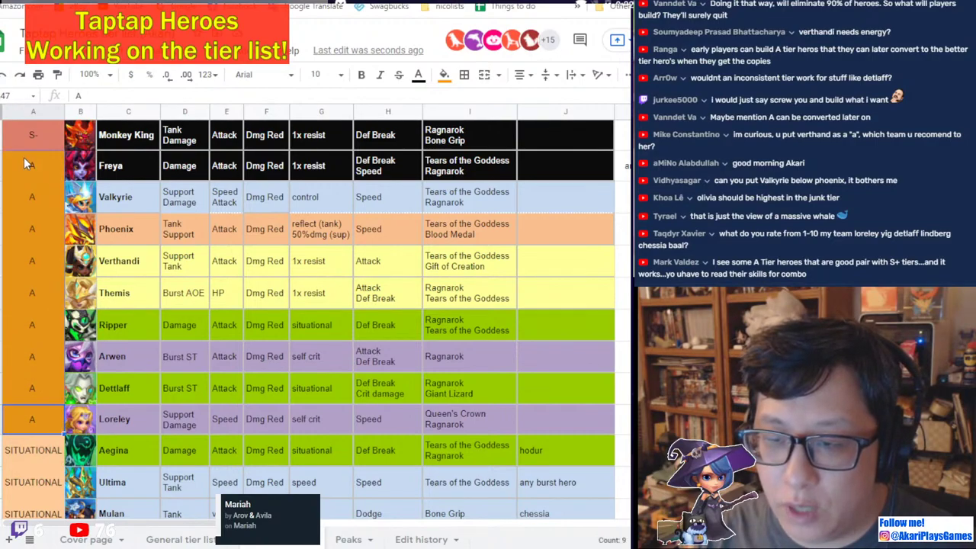
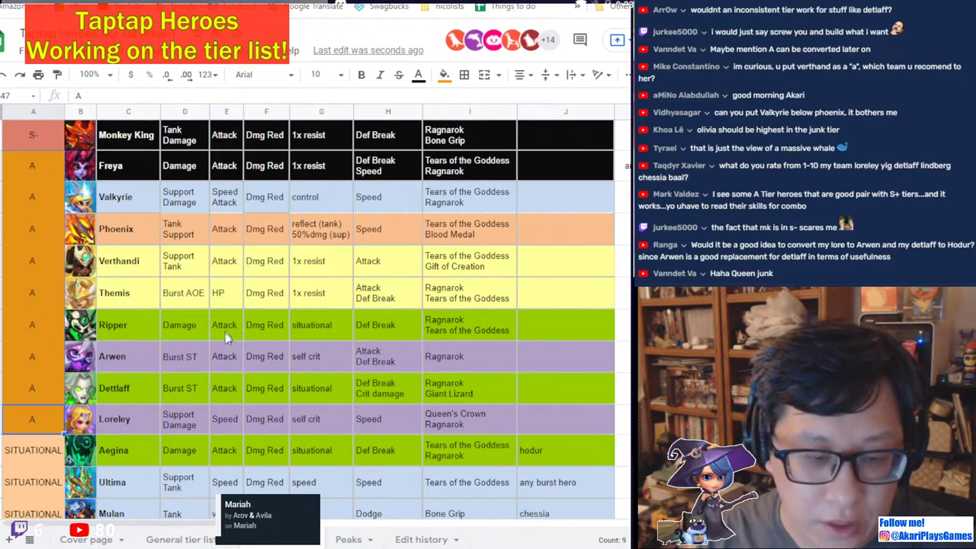
scroll(192, 393, up, 1)
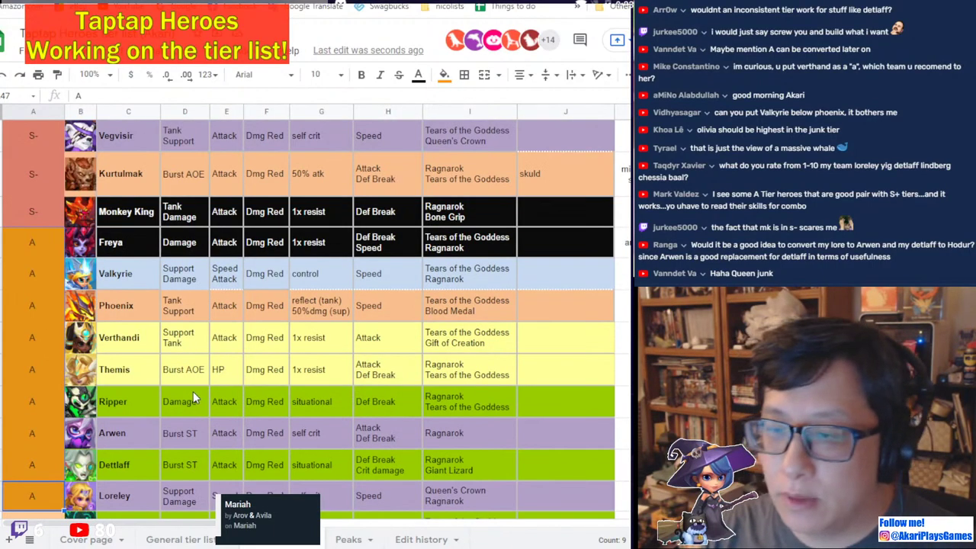
scroll(193, 391, up, 4)
scroll(269, 377, down, 1)
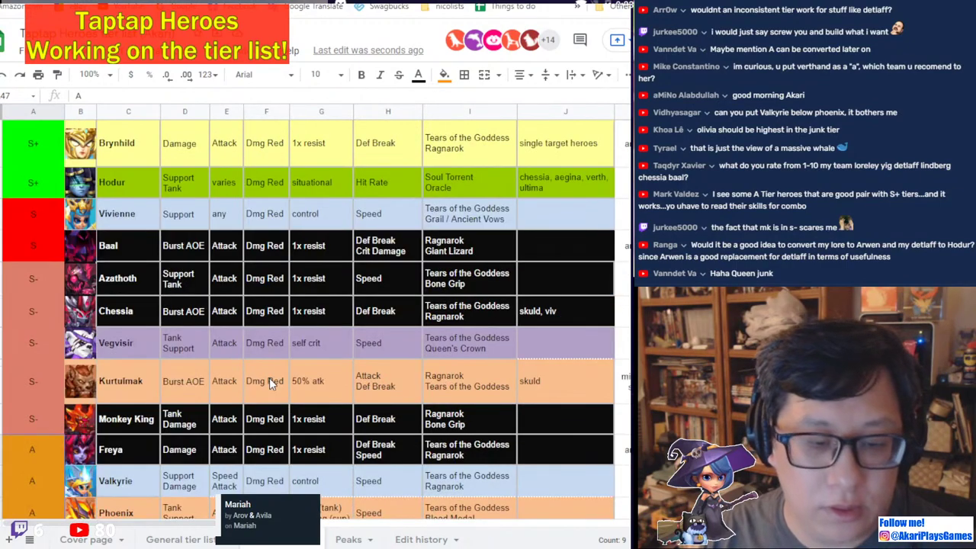
scroll(269, 378, down, 2)
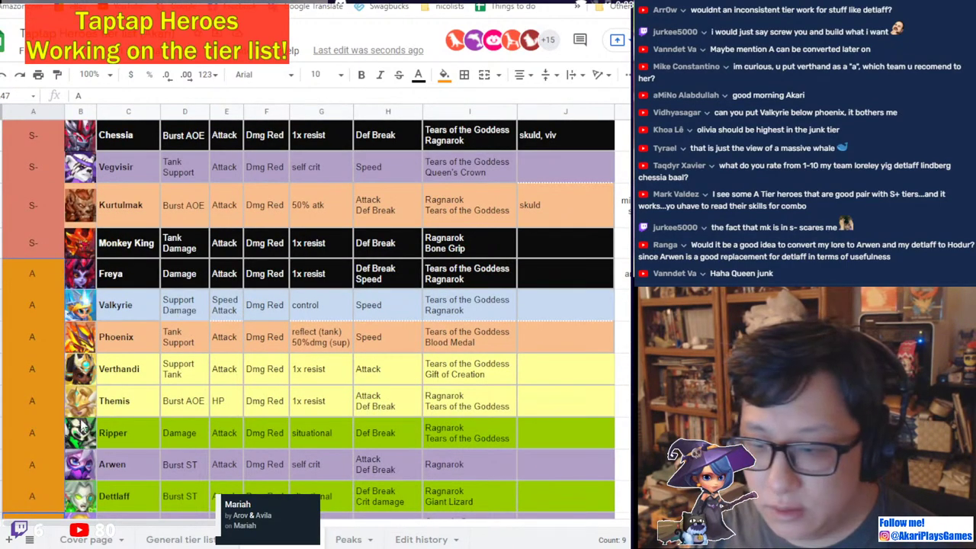
Change Olivia's tier label to "QUEEN (JUNK)".
scroll(84, 427, down, 3)
click(44, 424)
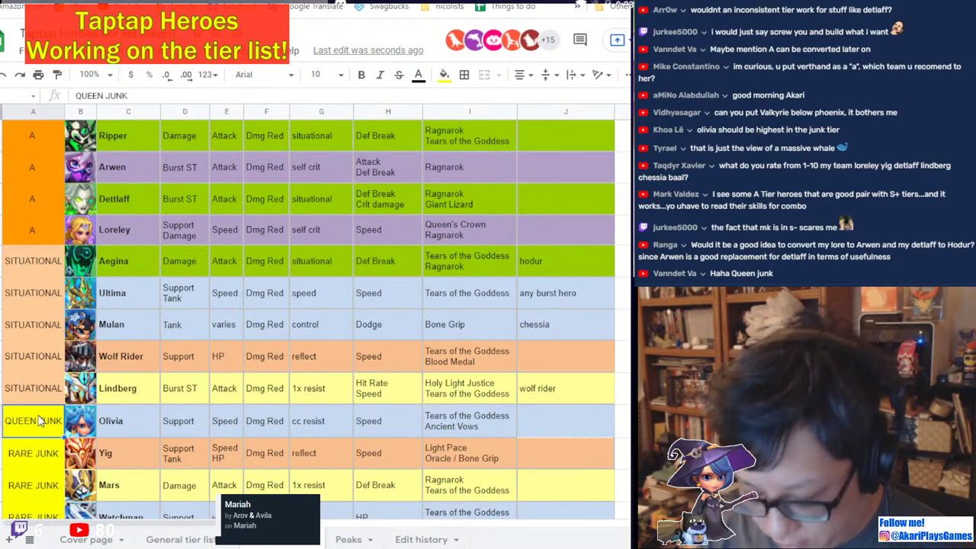
text(QUEEN)
key(Return)
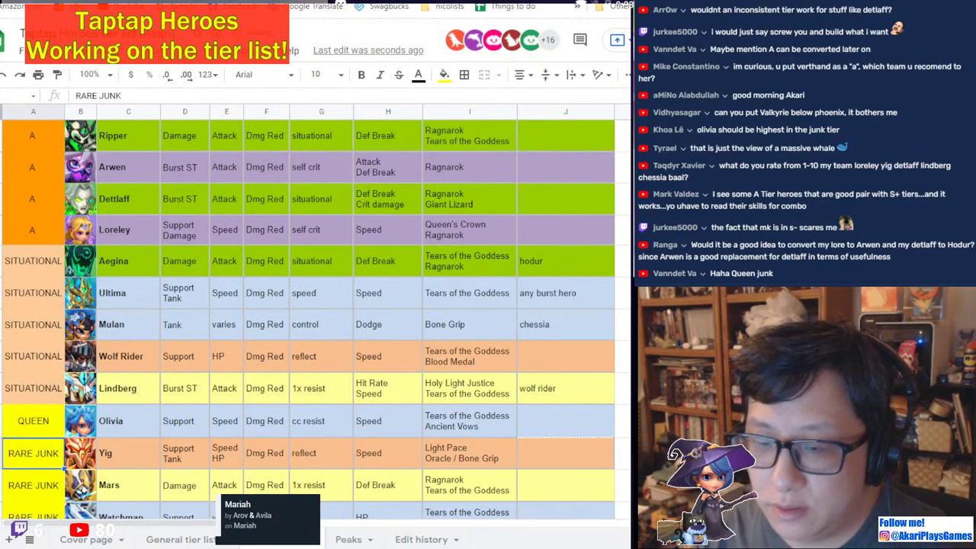
click(142, 399)
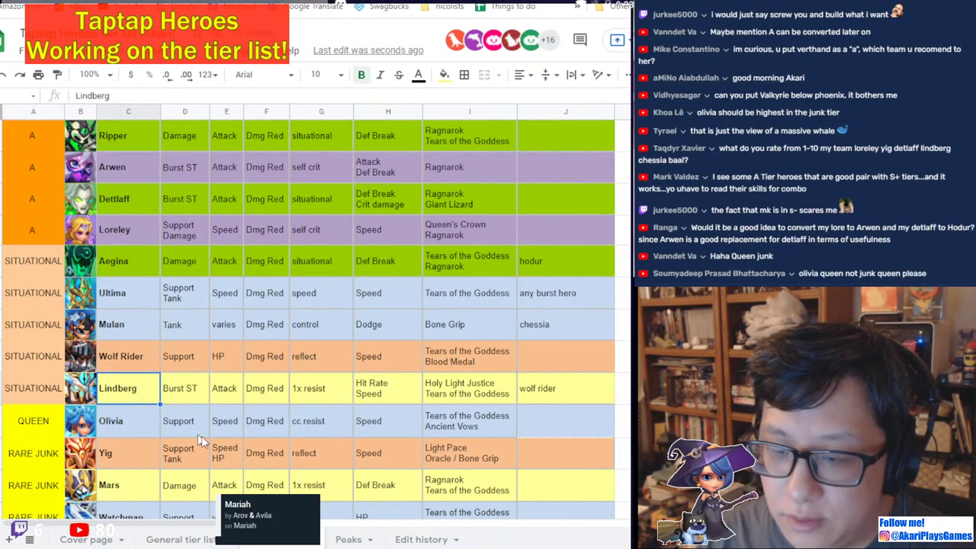
click(29, 427)
key(Return)
text((JUNK)
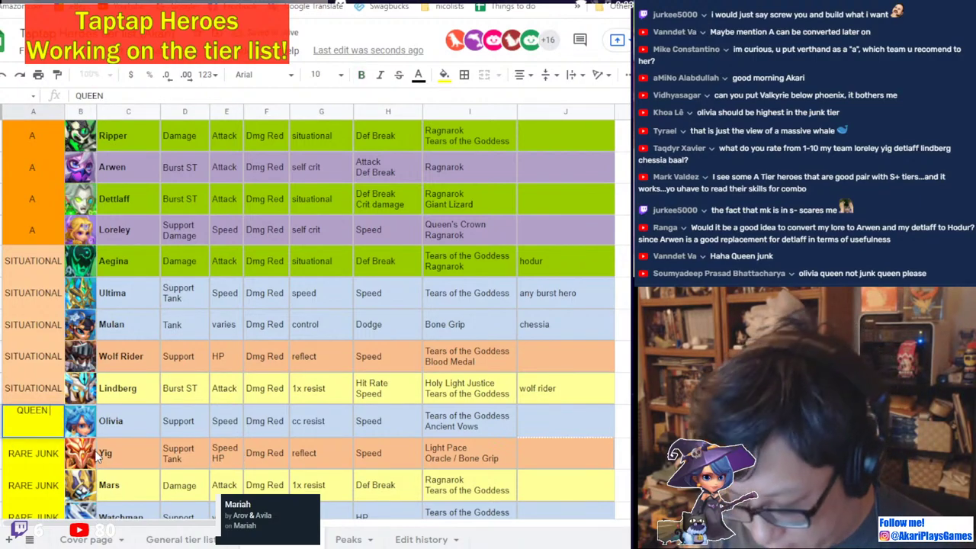
text())
key(Return)
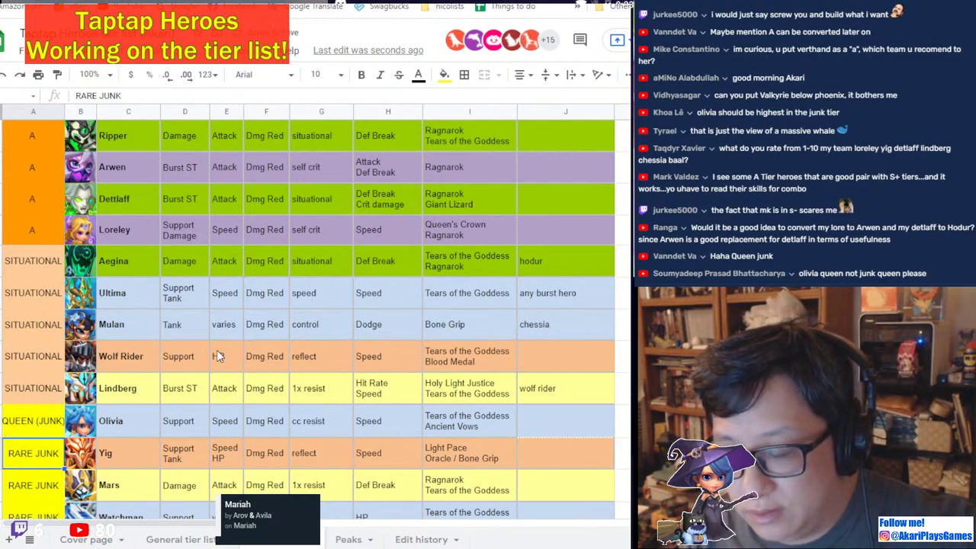
Review the situational, A and S tier hero rows against the tier descriptions at the start of the sheet.
scroll(175, 350, up, 1)
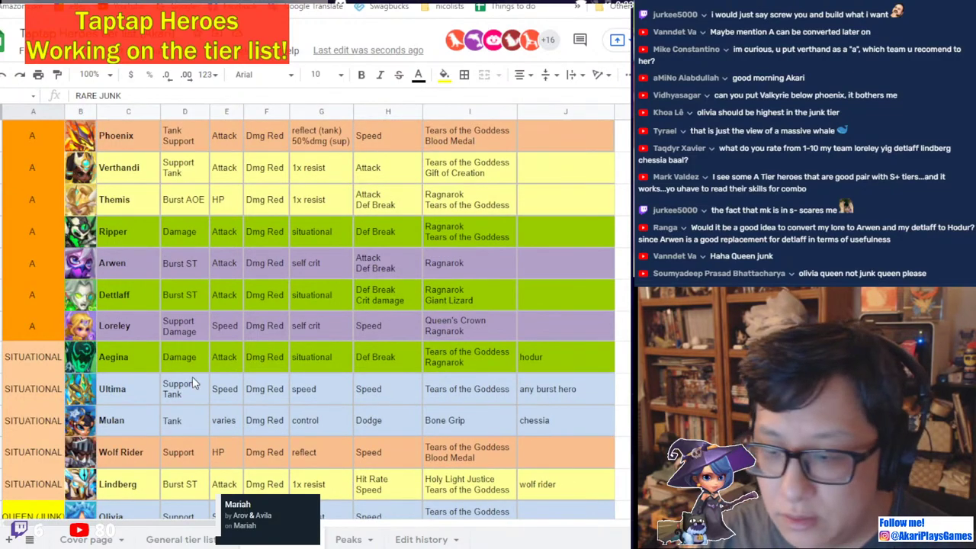
scroll(192, 377, up, 1)
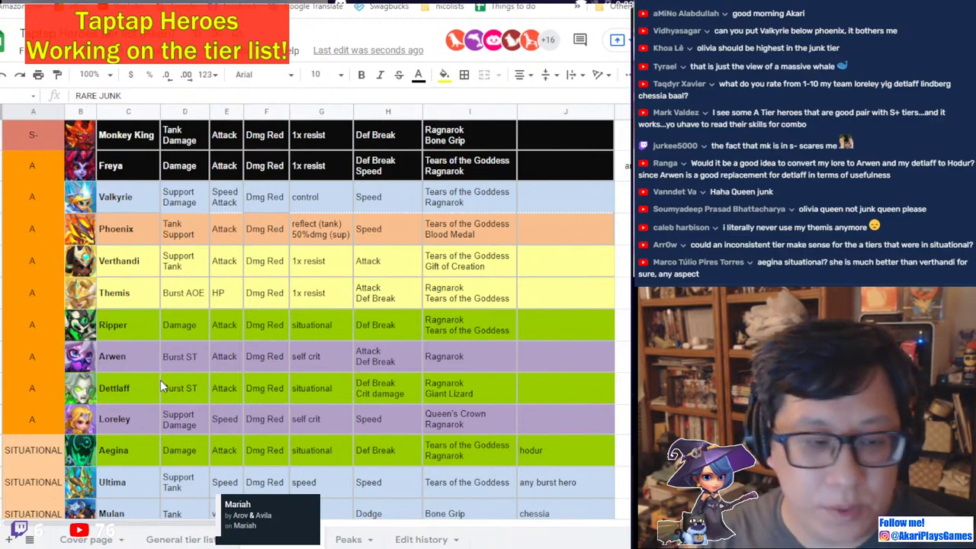
scroll(225, 388, up, 5)
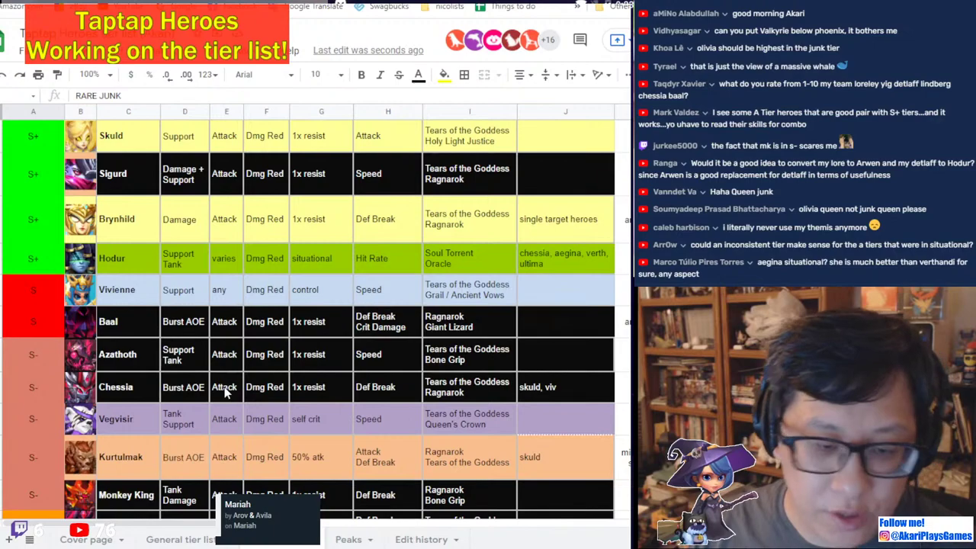
scroll(224, 389, down, 2)
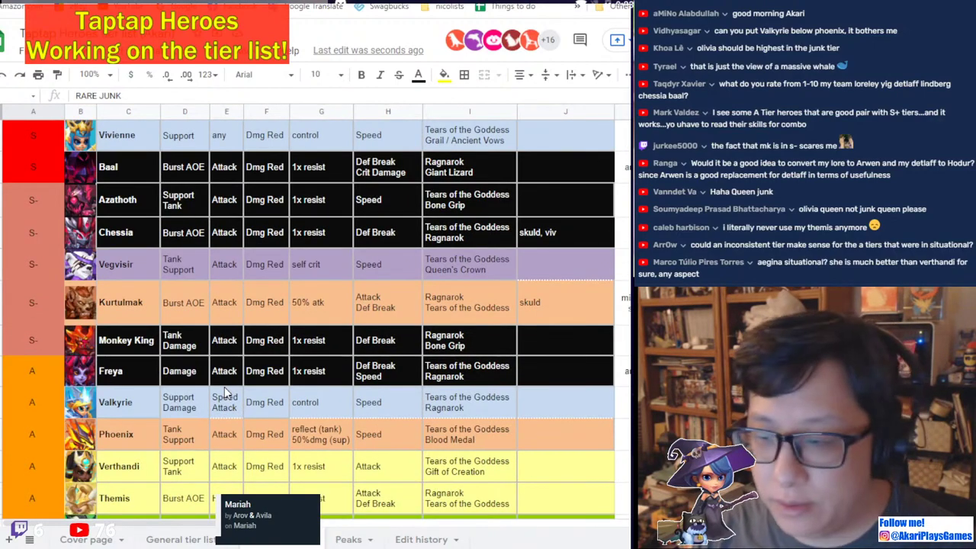
scroll(225, 392, up, 2)
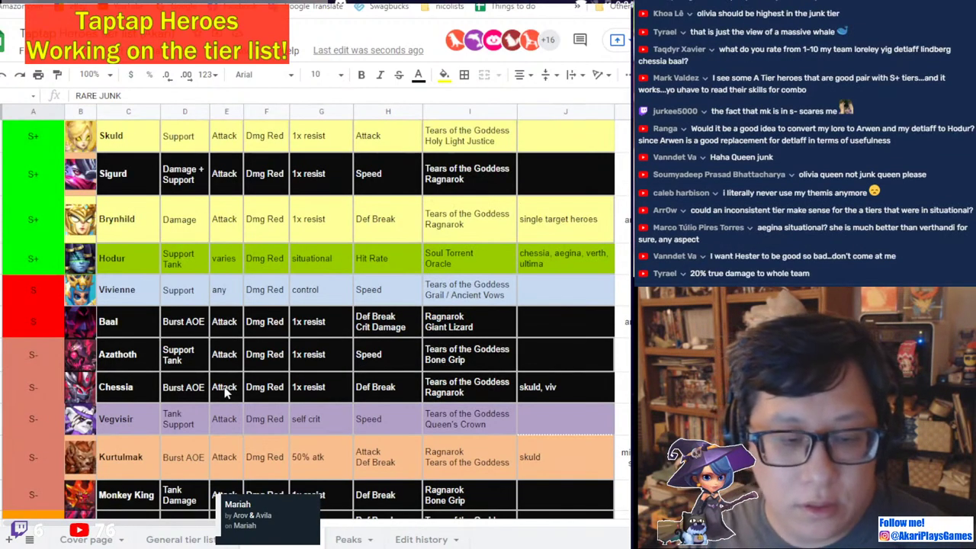
scroll(224, 389, down, 2)
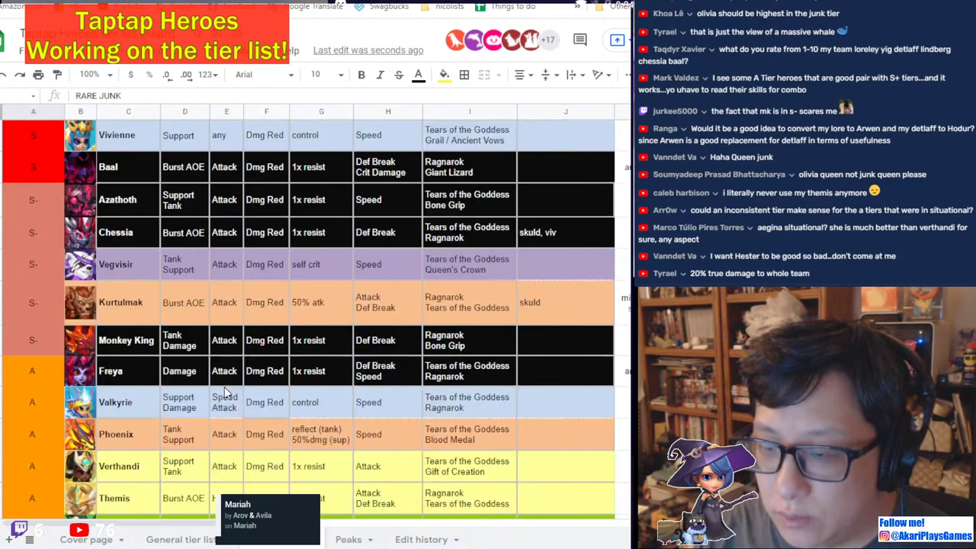
scroll(271, 376, up, 10)
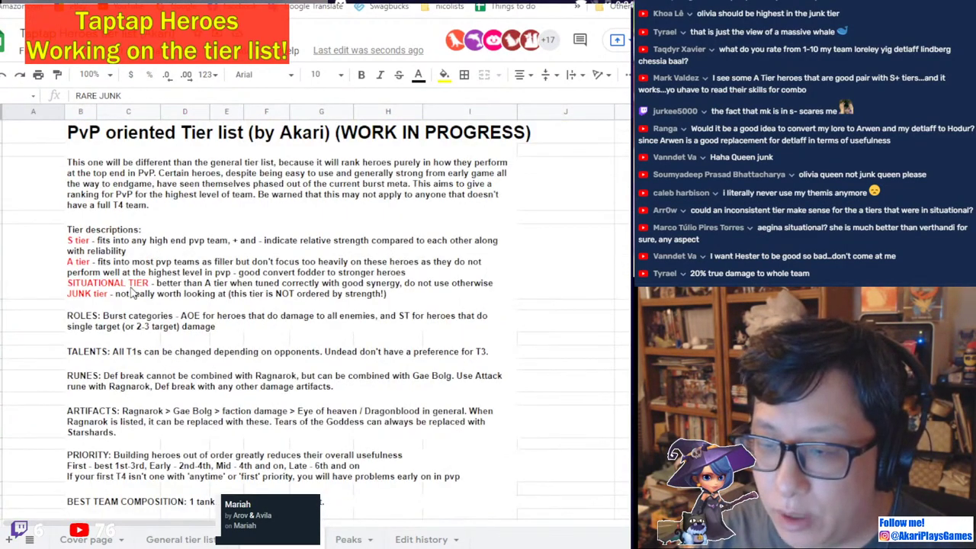
click(132, 292)
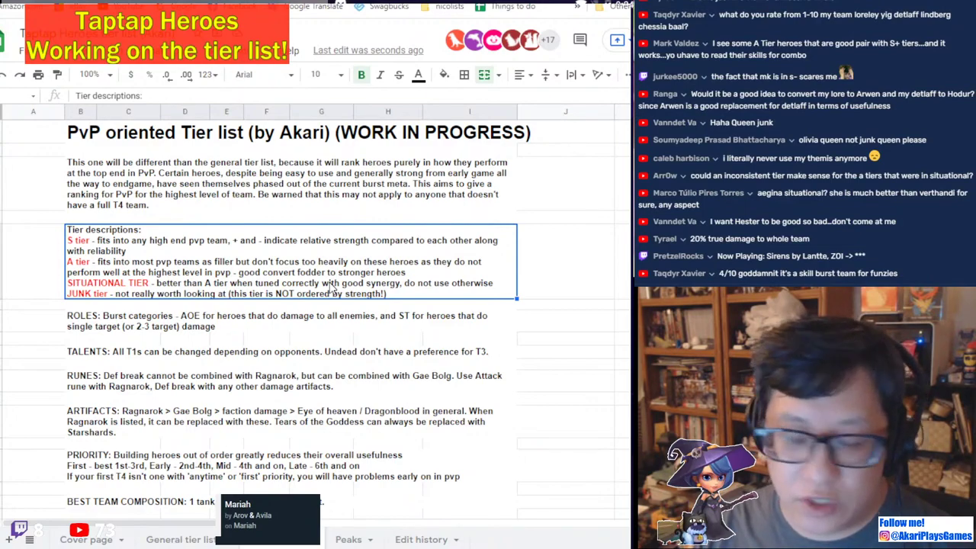
scroll(334, 297, down, 5)
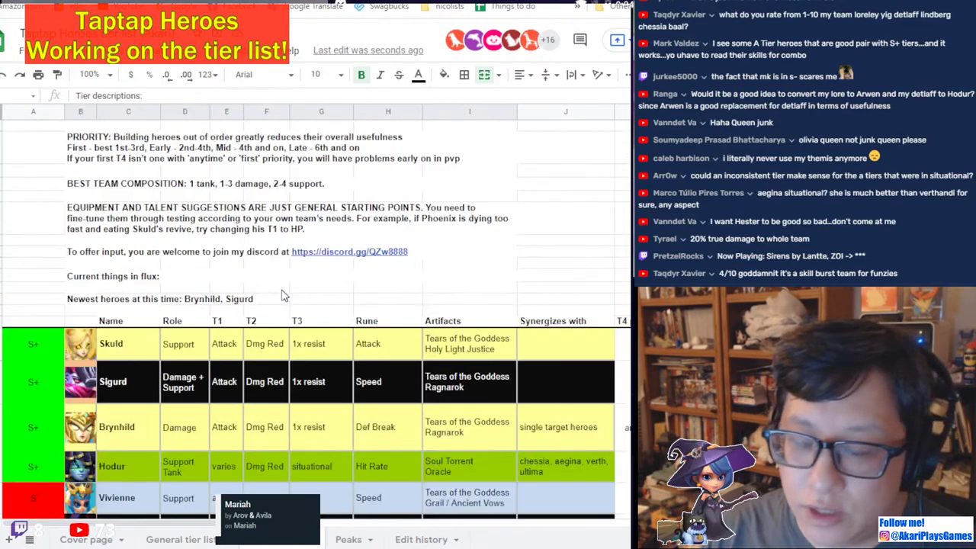
scroll(282, 296, down, 3)
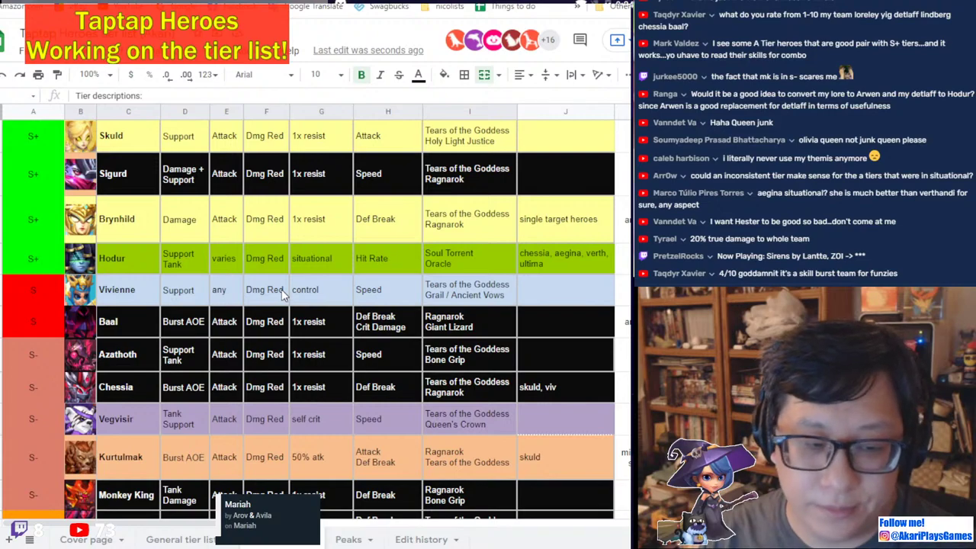
Reorder the A tier rows: move Phoenix above Valkyrie and Themis down between Dettlaff and Loreley.
scroll(282, 295, down, 2)
scroll(281, 294, down, 2)
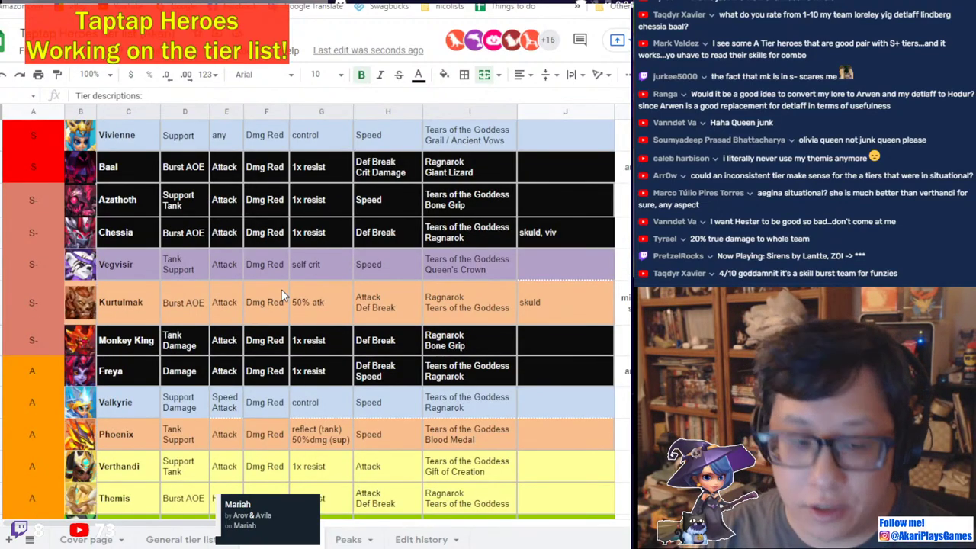
scroll(282, 294, down, 3)
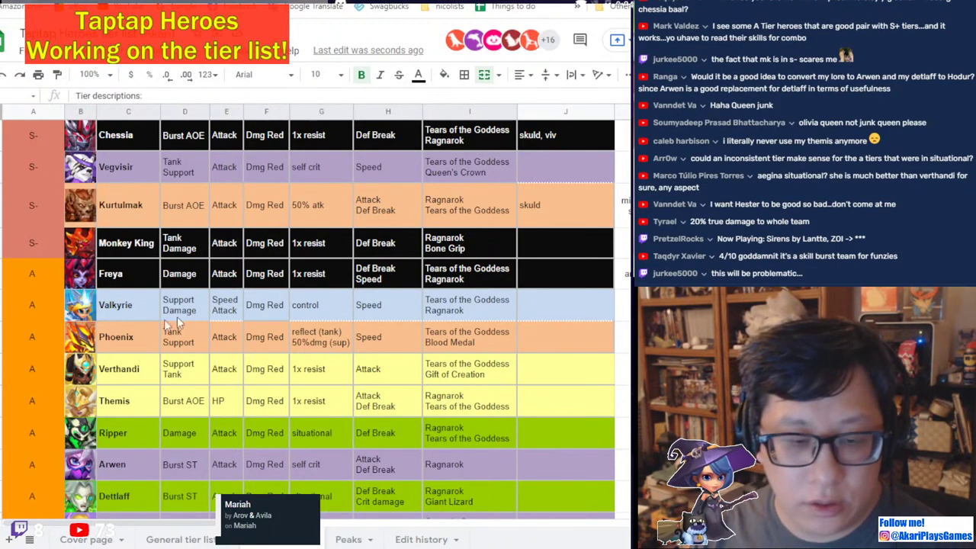
click(77, 364)
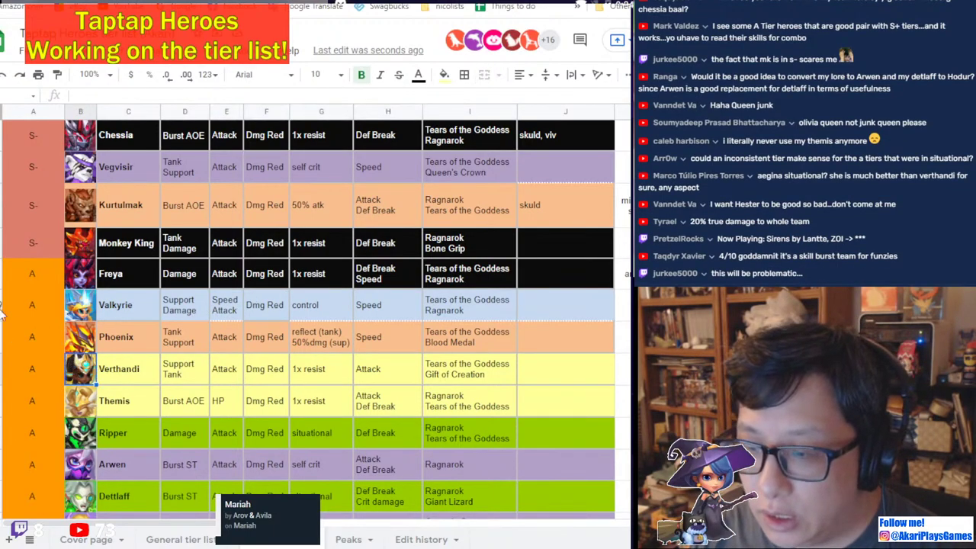
click(6, 274)
click(6, 337)
mouse_move(5, 336)
mouse_down()
mouse_move(14, 306)
mouse_move(5, 298)
mouse_move(5, 401)
mouse_move(5, 369)
mouse_move(12, 395)
mouse_up()
scroll(12, 297, down, 3)
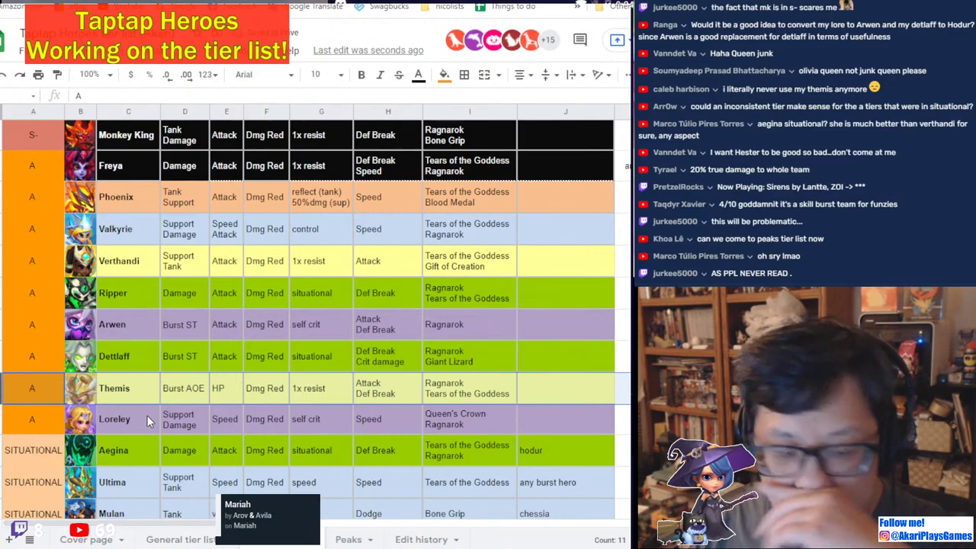
Set the font size of the "Tier descriptions" cell near the start of the PvP tier list to 14.
scroll(280, 416, up, 15)
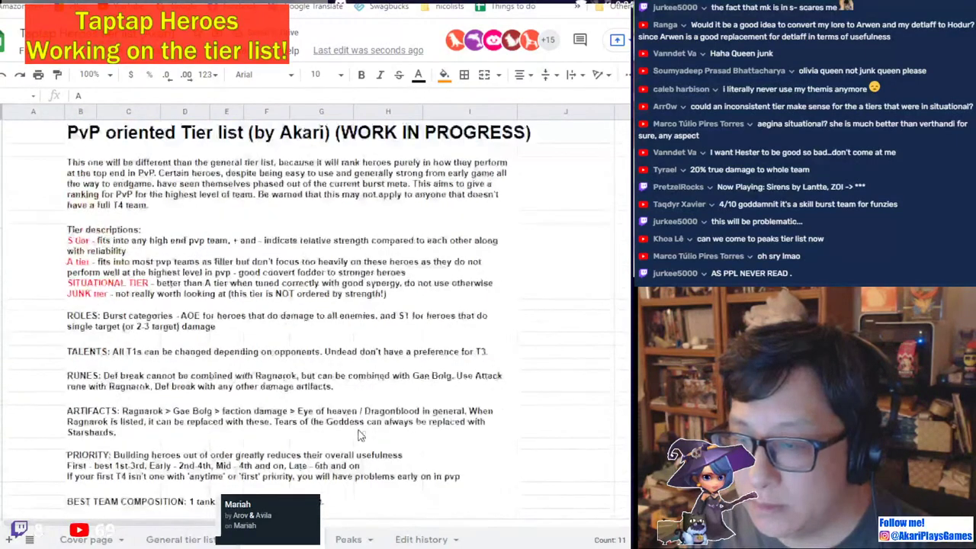
click(121, 298)
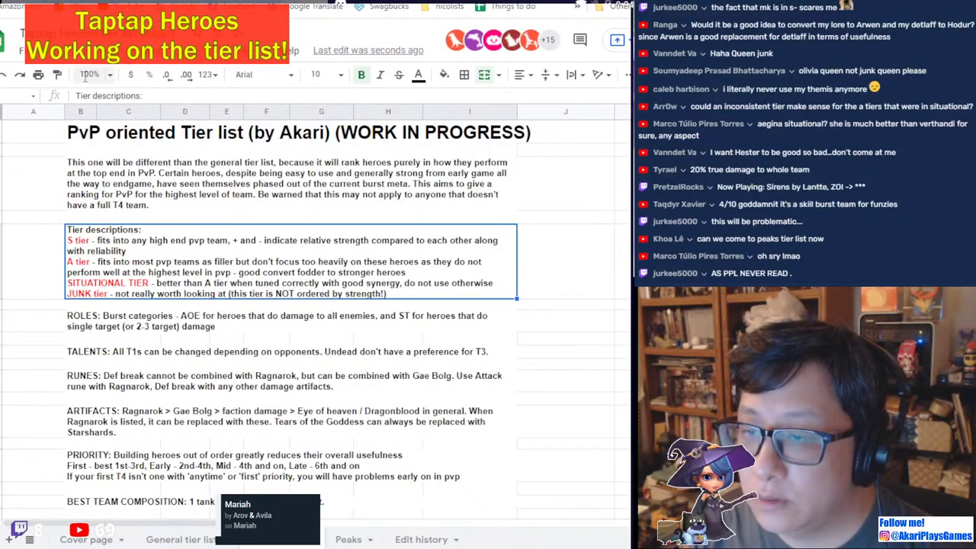
click(340, 75)
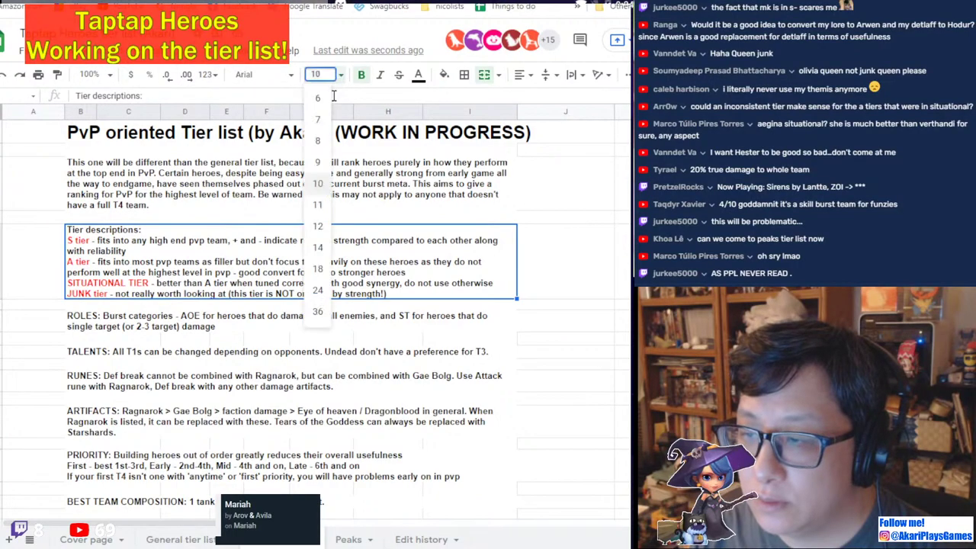
click(321, 249)
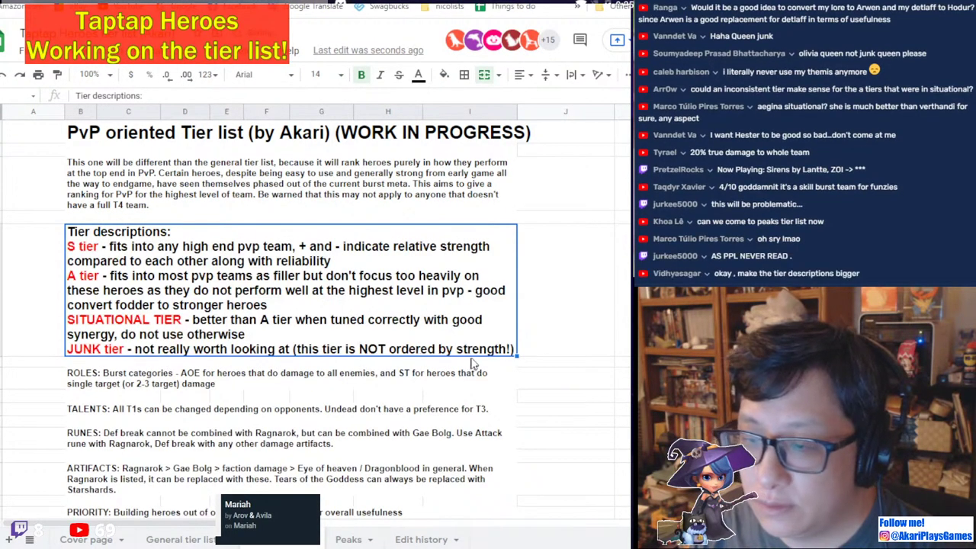
Review the reordered hero rows from S+ through the junk heroes, including the priority and comment columns of the A tier group.
scroll(489, 355, down, 3)
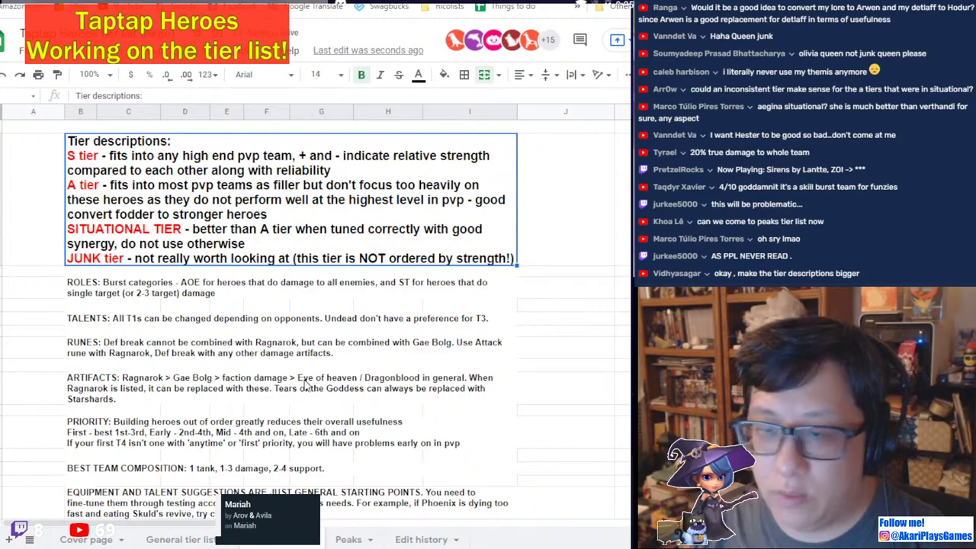
scroll(247, 374, down, 10)
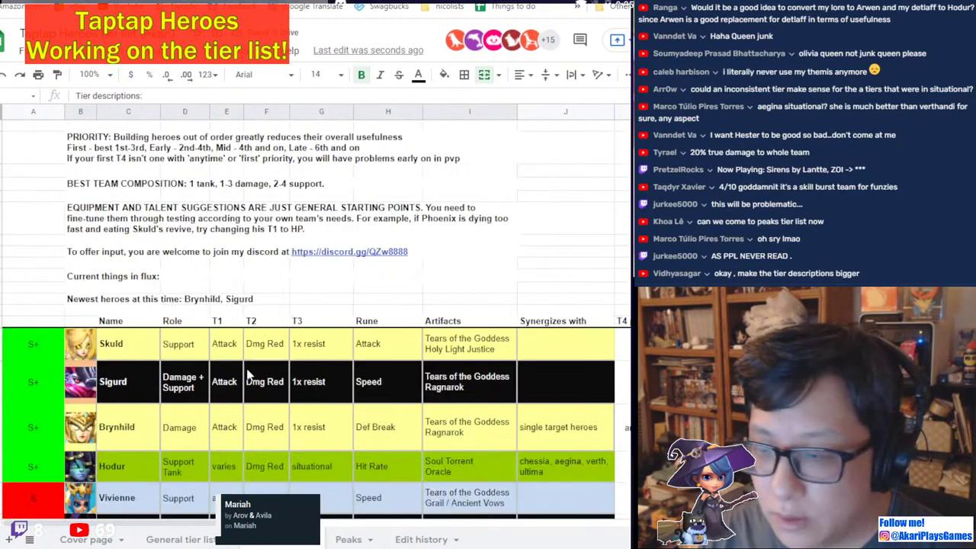
scroll(247, 374, down, 10)
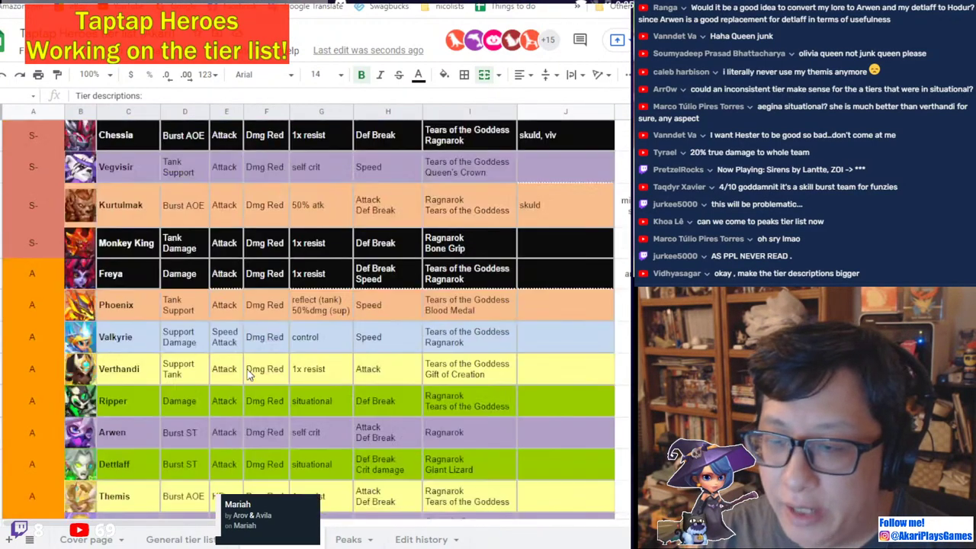
scroll(98, 378, up, 2)
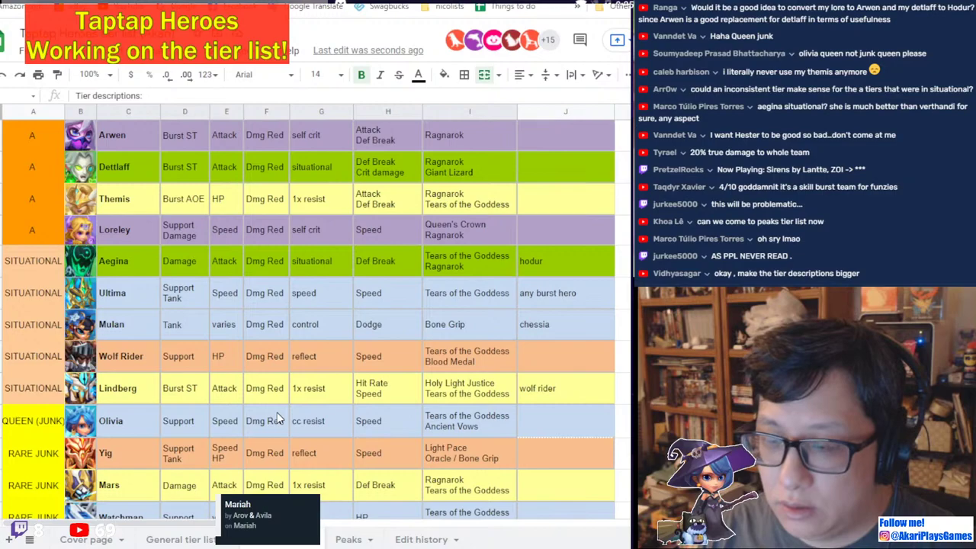
scroll(277, 418, up, 3)
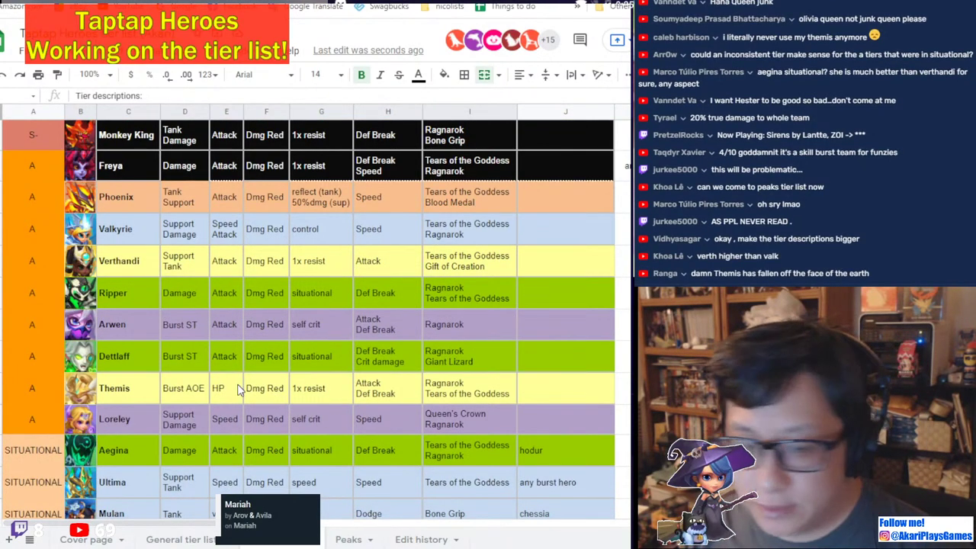
scroll(145, 526, right, 5)
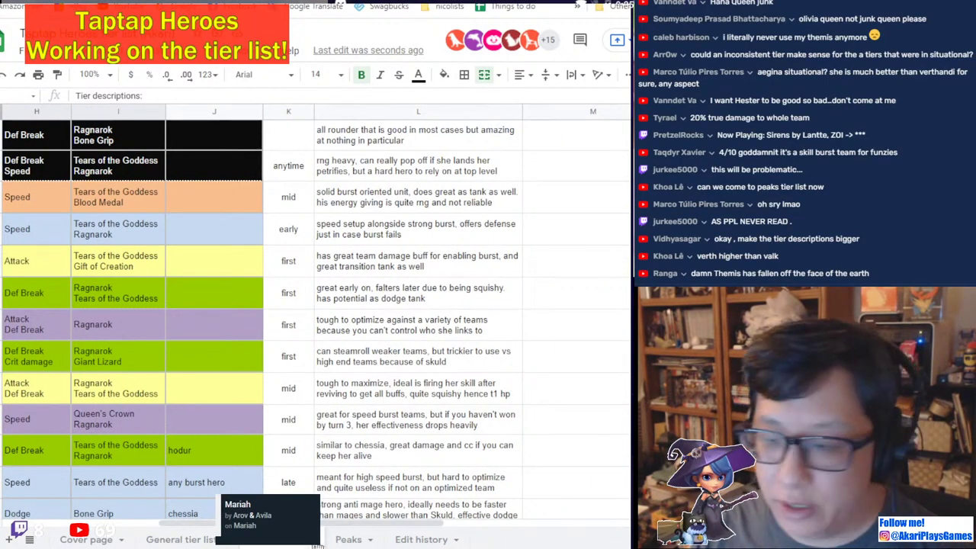
scroll(196, 509, left, 5)
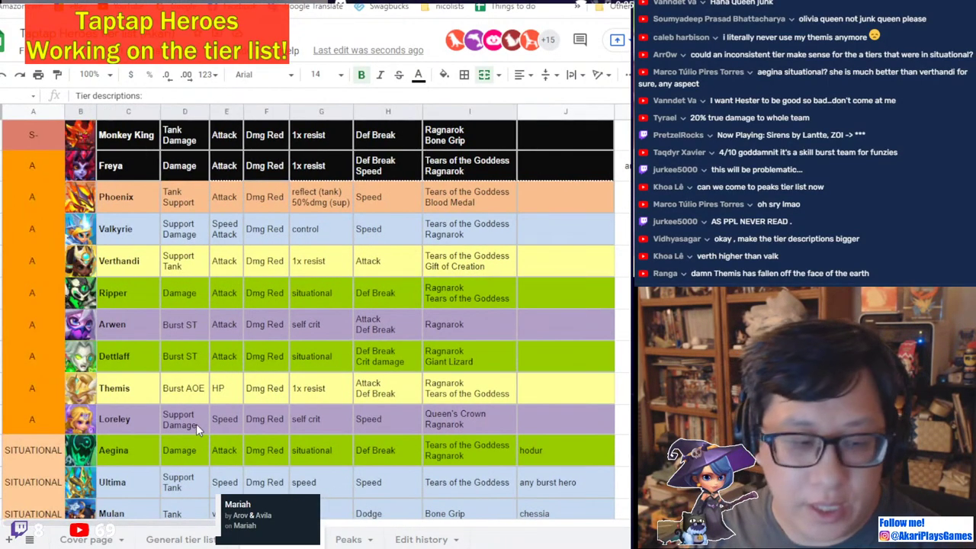
scroll(196, 424, up, 5)
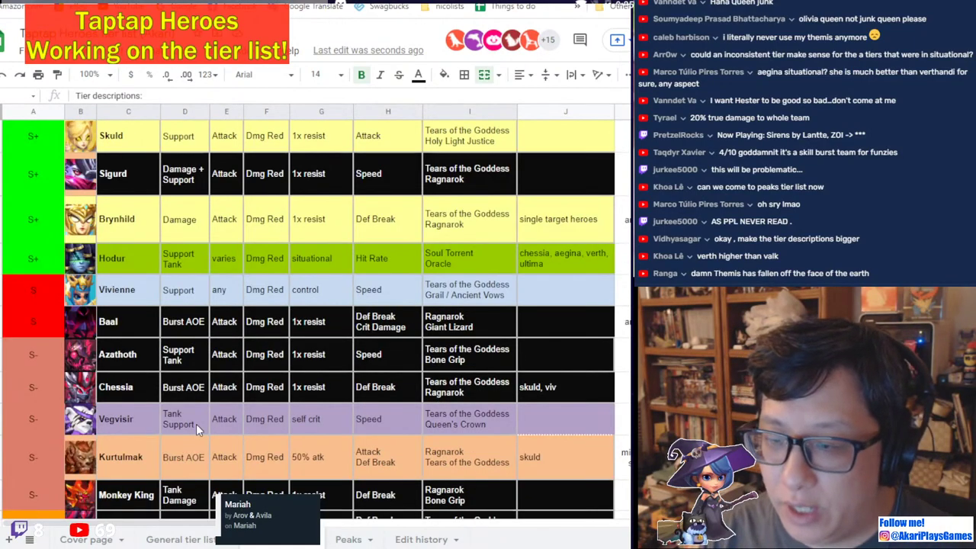
scroll(214, 416, down, 3)
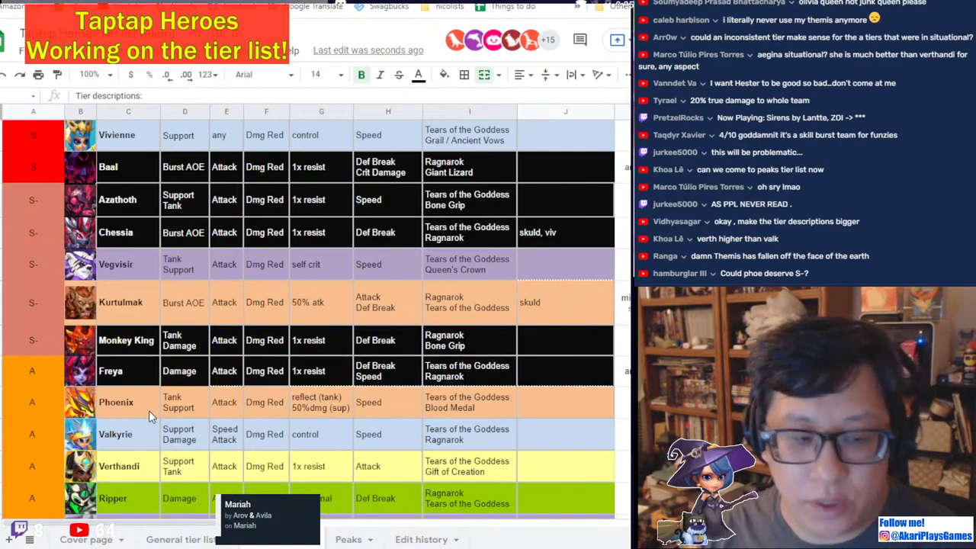
scroll(148, 411, down, 3)
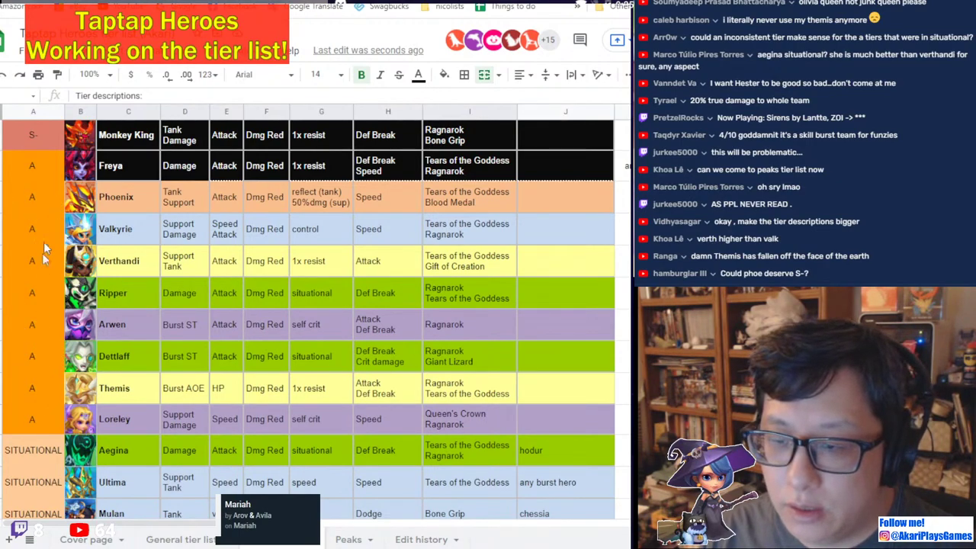
scroll(164, 415, down, 1)
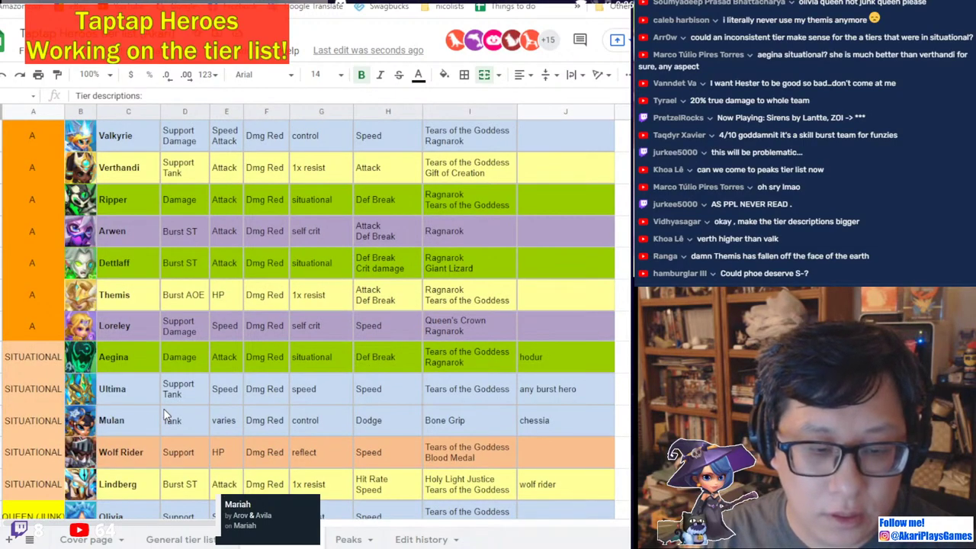
scroll(164, 414, up, 5)
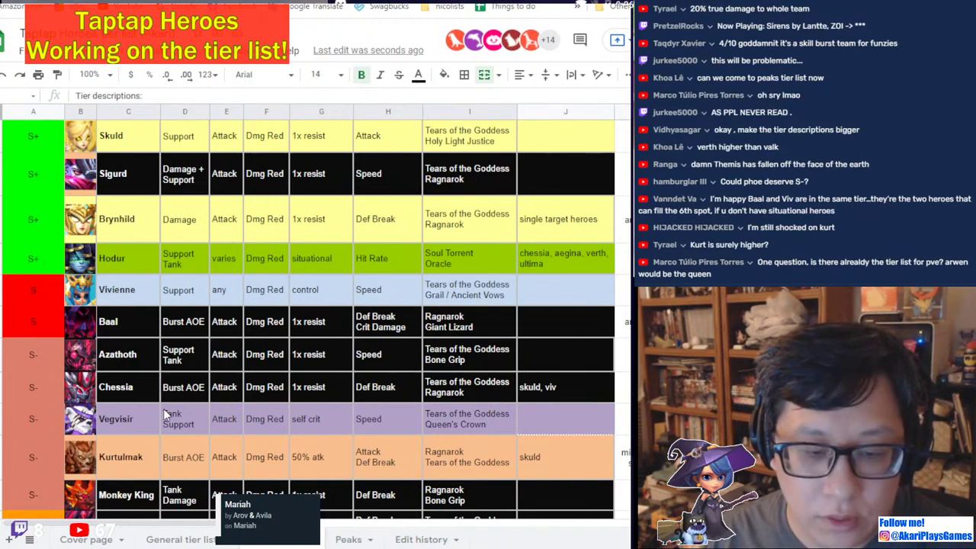
In the General tier list's introduction, insert "Use as a guide for general build order with an emphasis on" after the opening all-caps sentence.
click(213, 540)
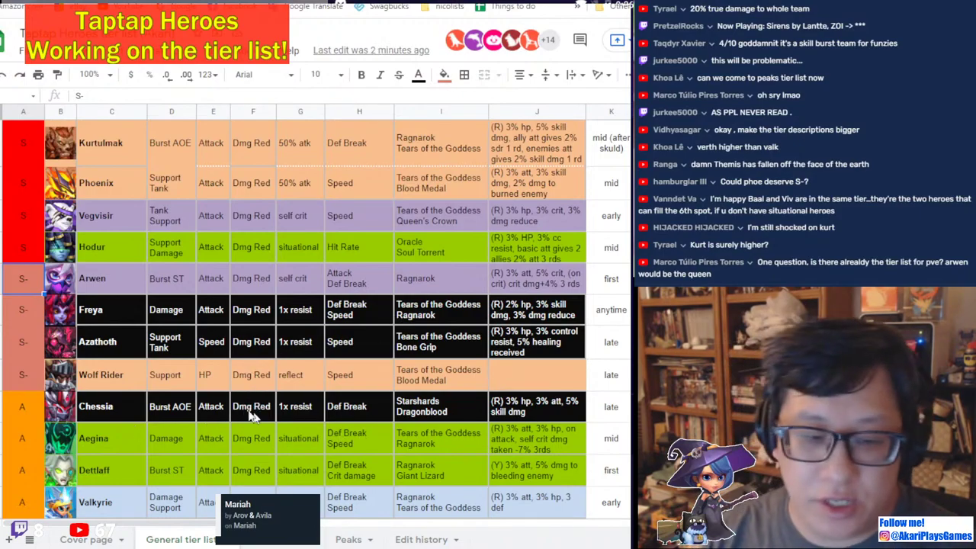
scroll(175, 383, up, 3)
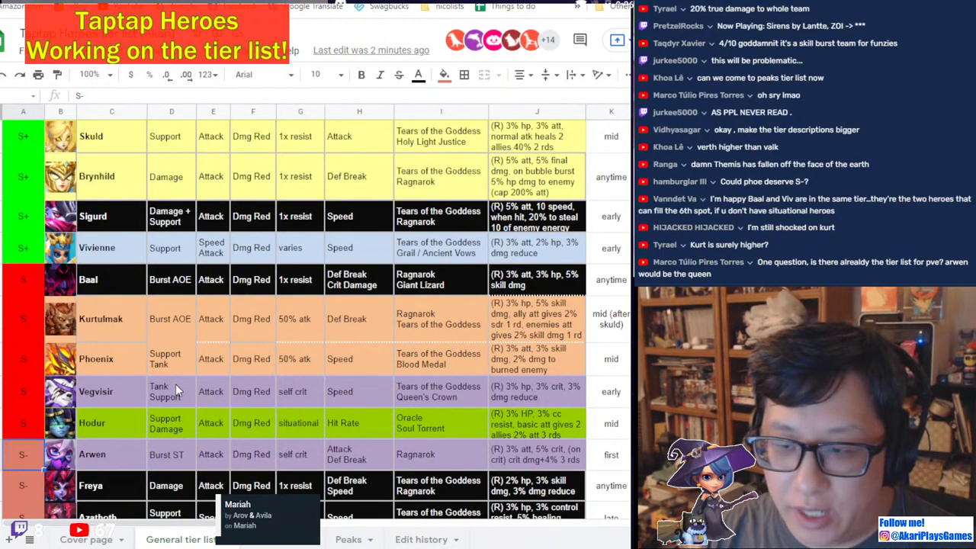
scroll(176, 384, up, 4)
scroll(193, 360, up, 5)
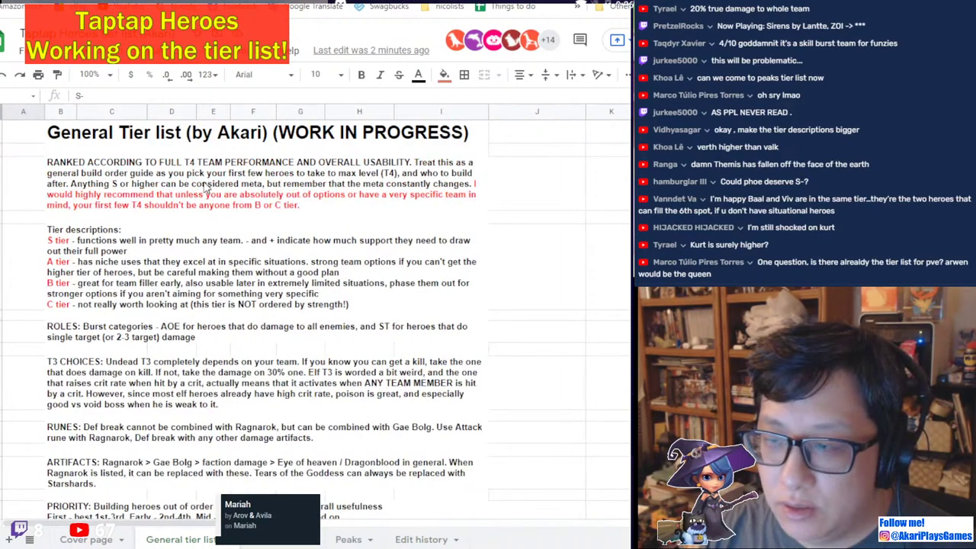
click(115, 172)
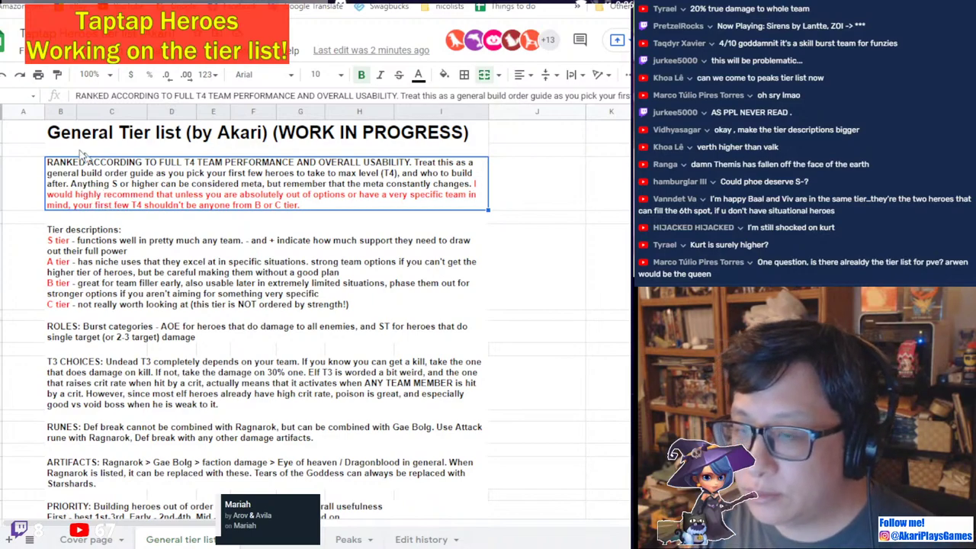
double_click(76, 192)
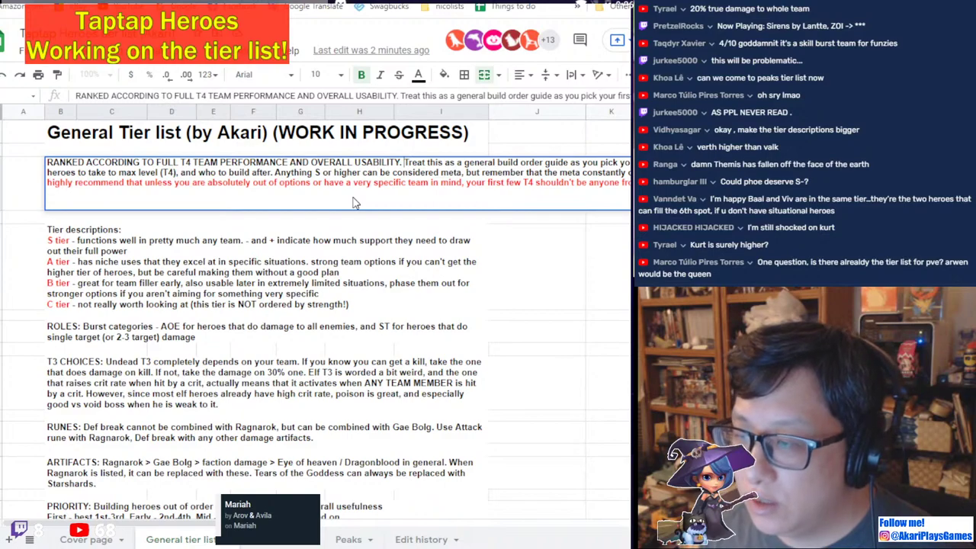
text(Use)
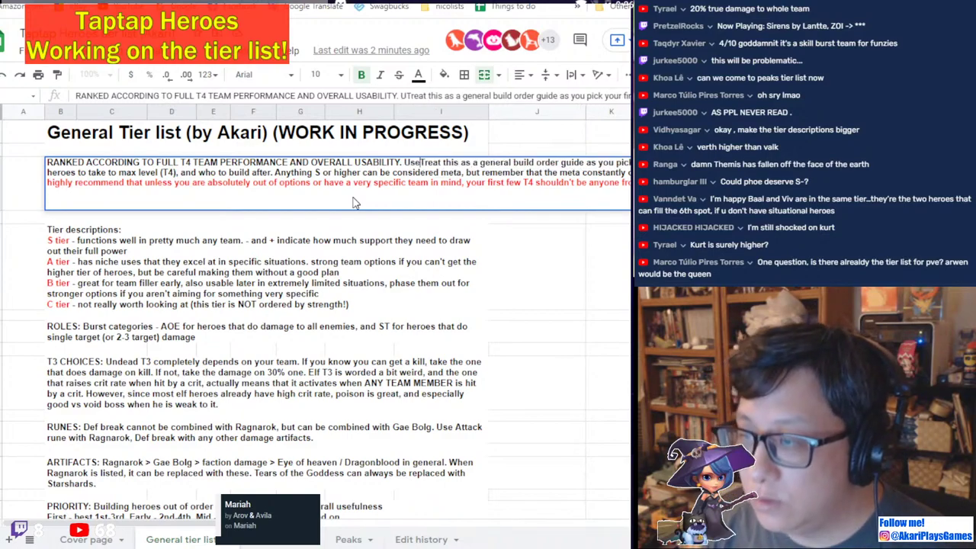
text( as )
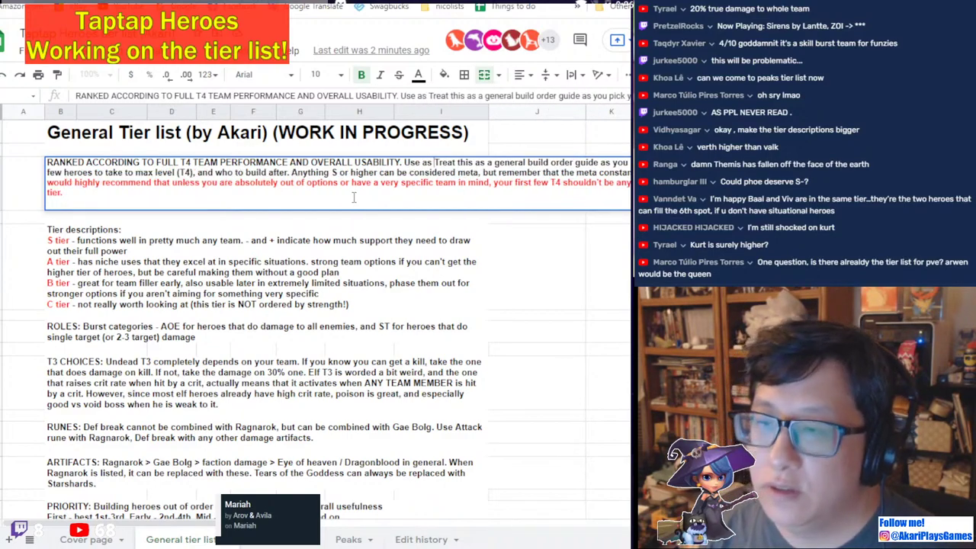
text(a guide for gen)
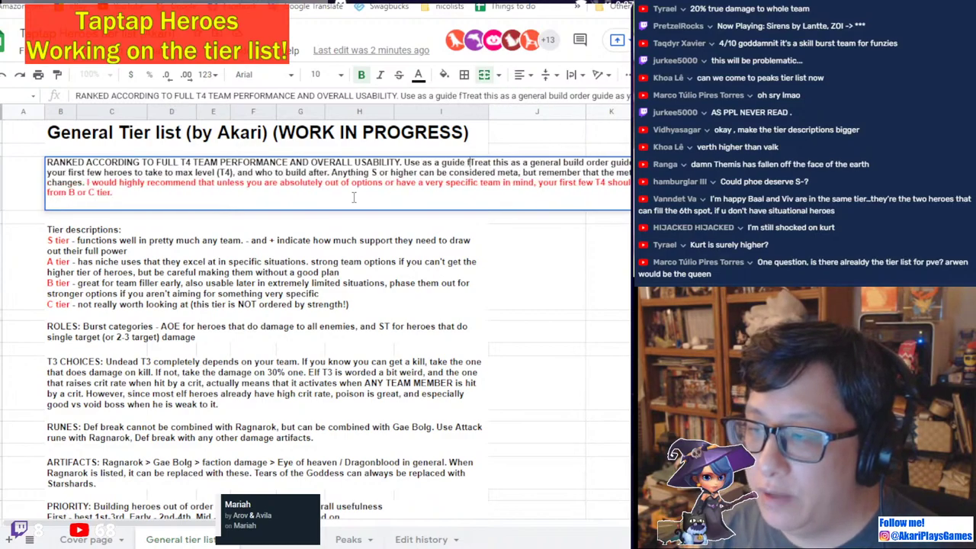
text(era)
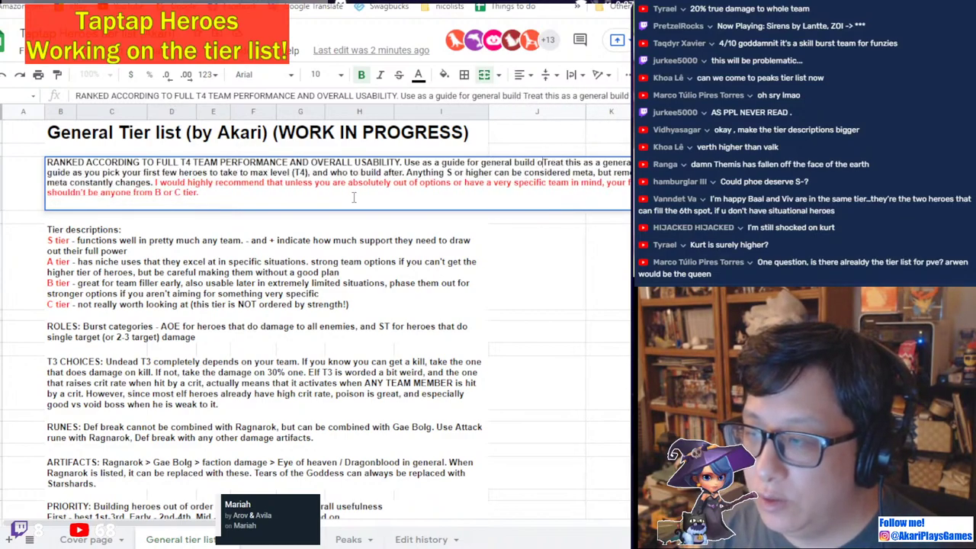
text(l build order with an emphasis )
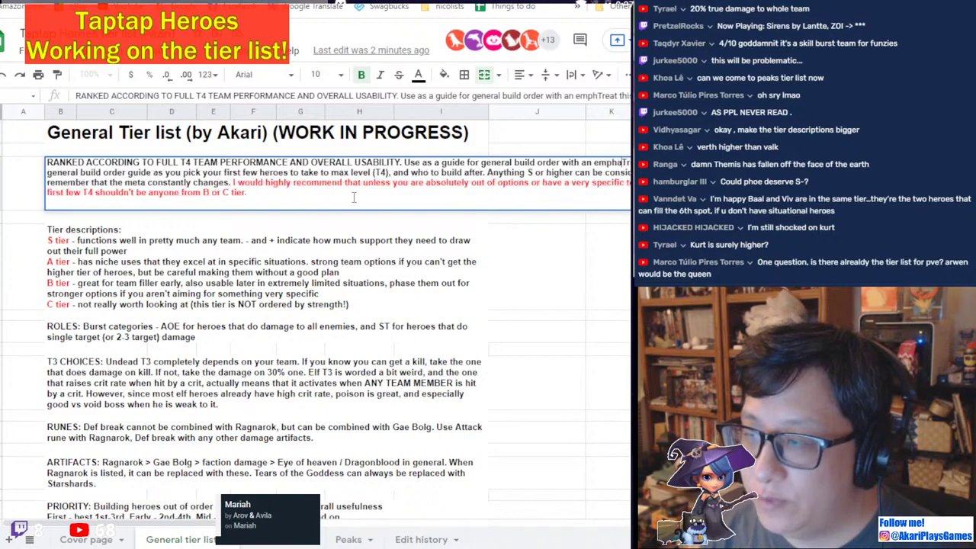
text(on F)
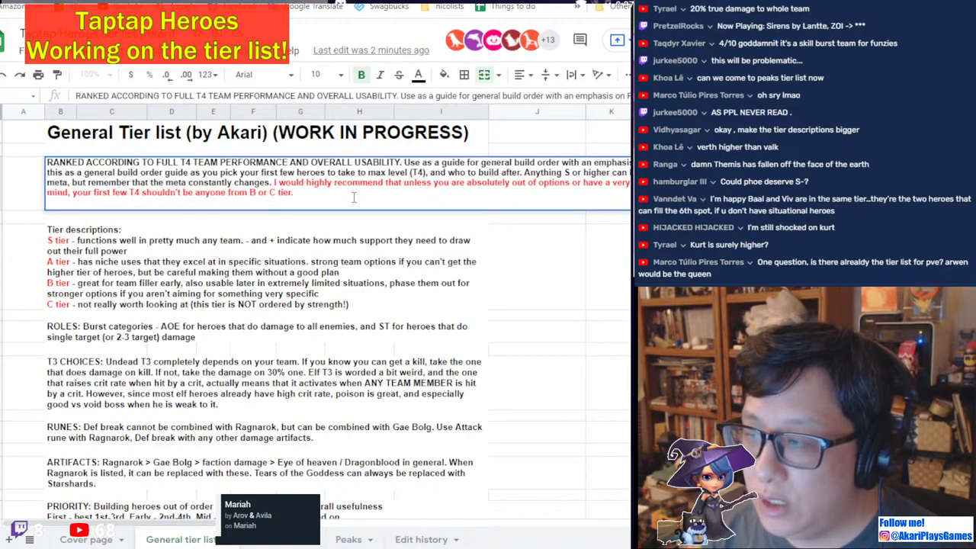
text(2P heroes)
text( wit)
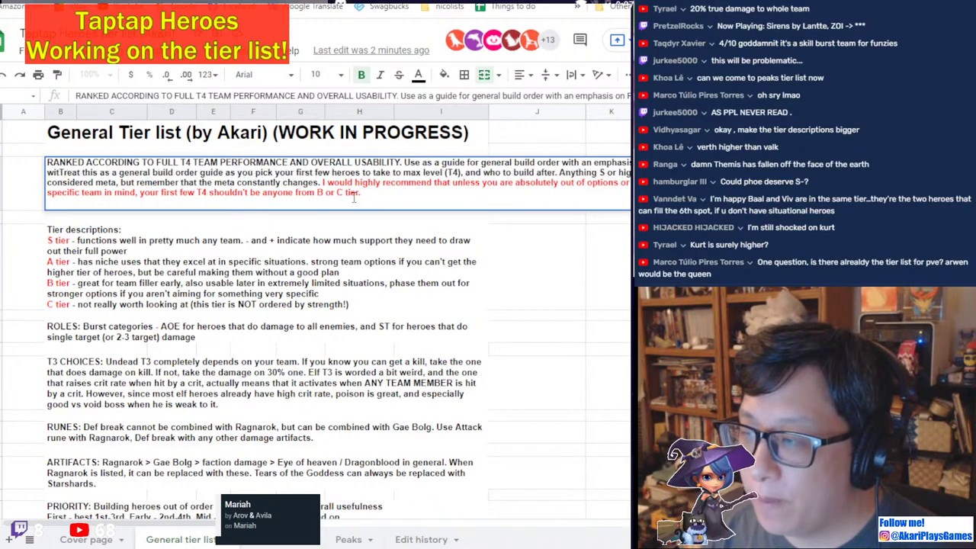
text(h)
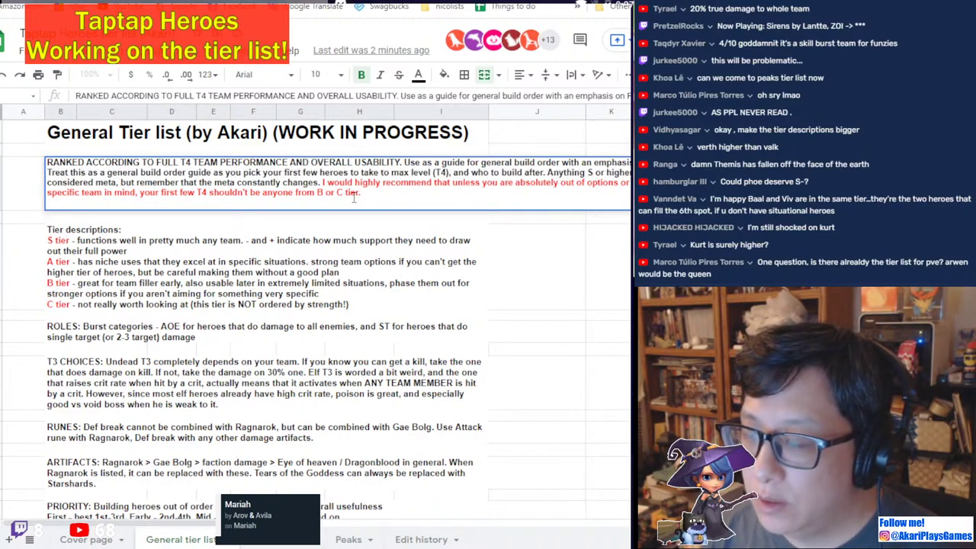
key(BackSpace)
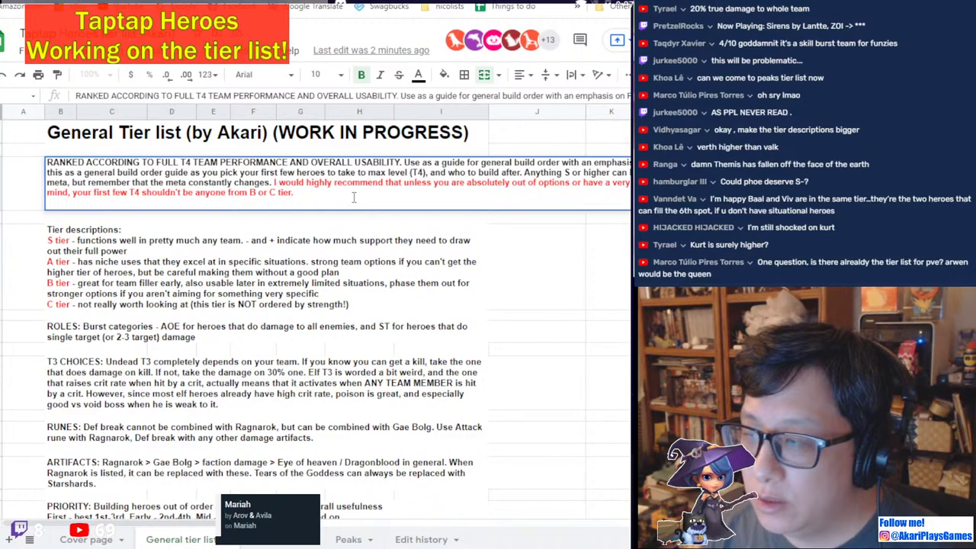
Complete the inserted introduction sentence with "heroes that specialize in PvE but are also usable in PvP.", spaced from the sentence that follows.
text(spe)
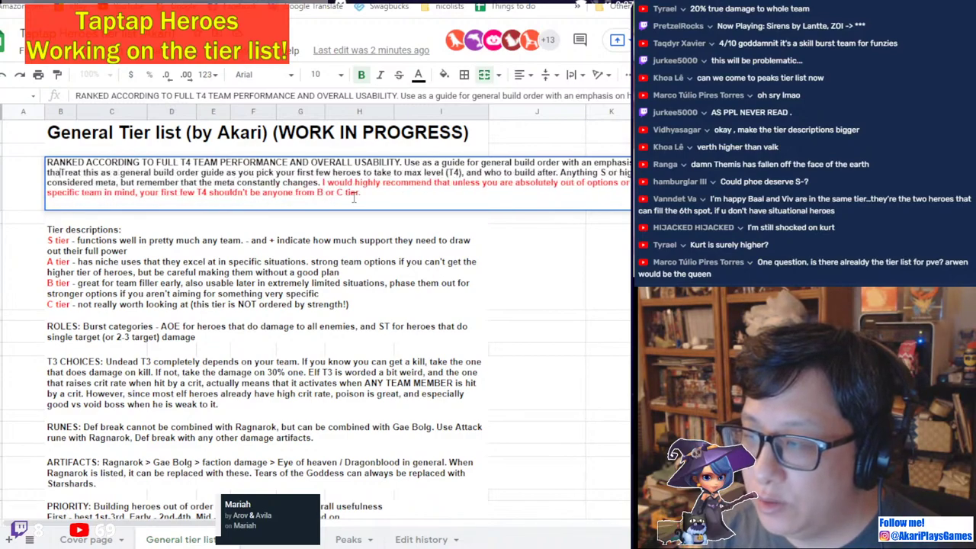
text(cialize in PvE)
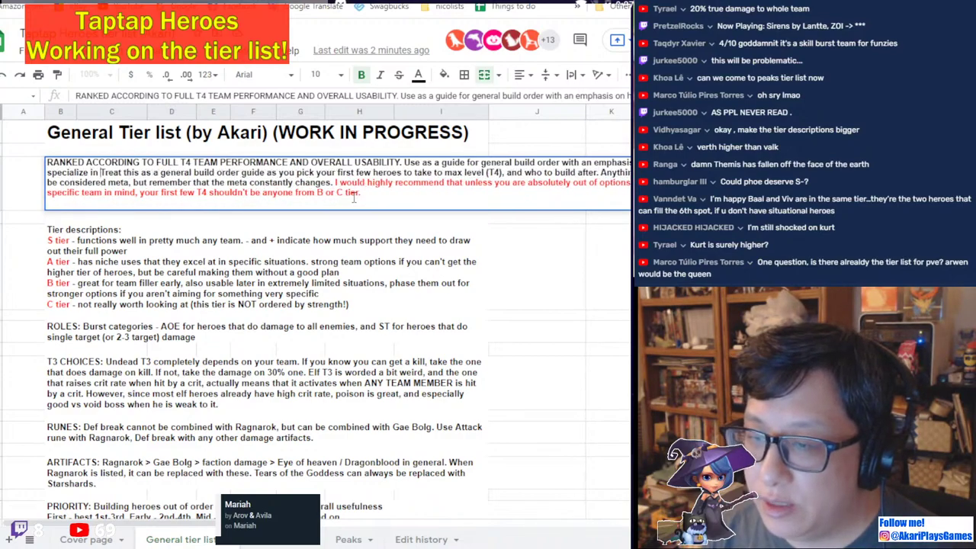
text( but are a)
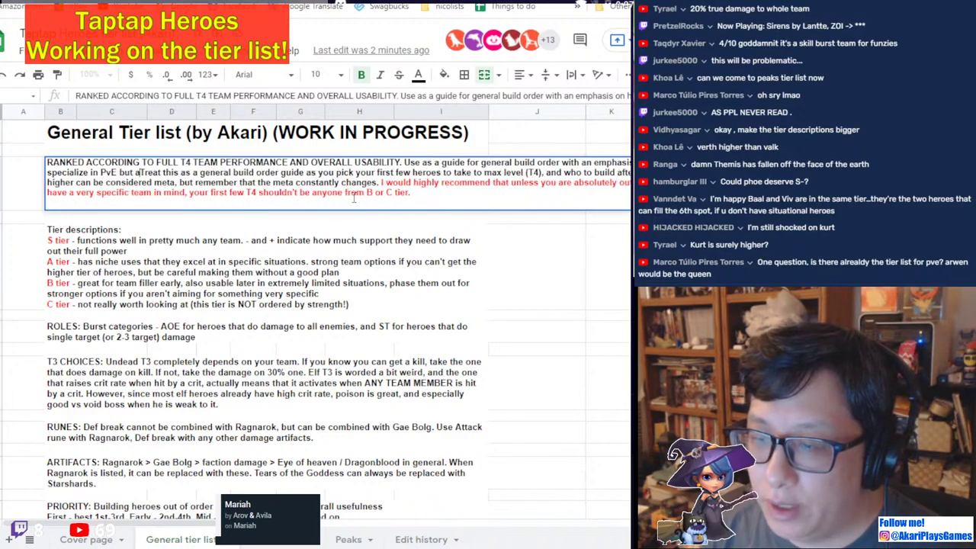
text(lso usable in P)
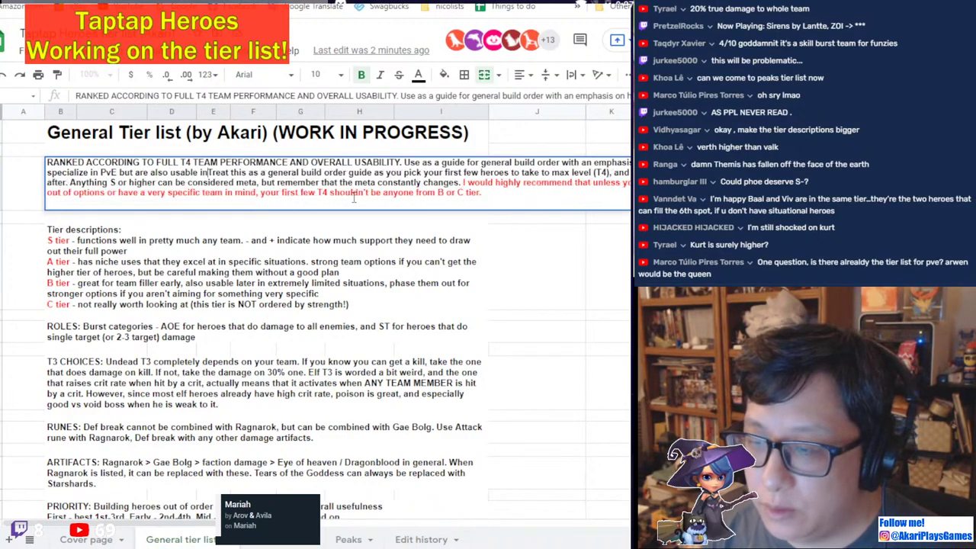
text(vP)
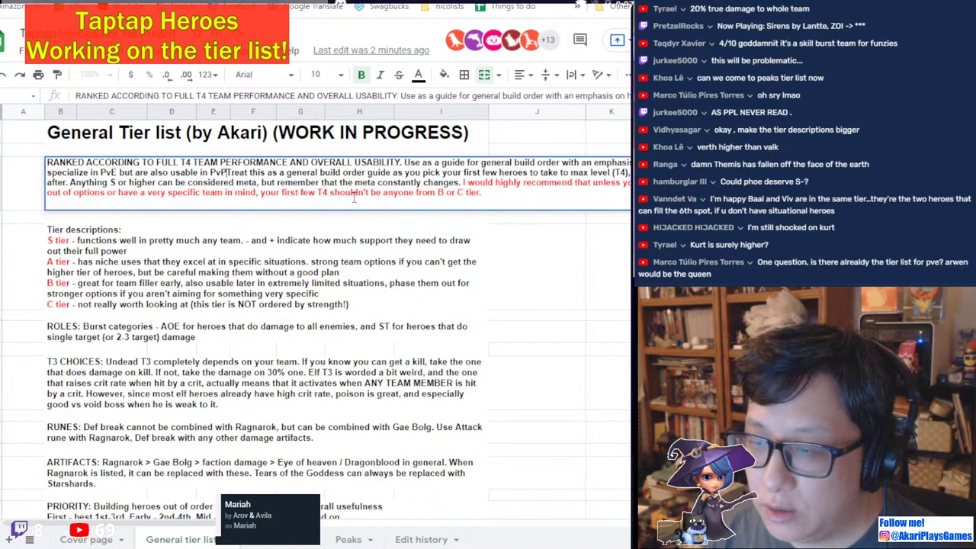
text(.)
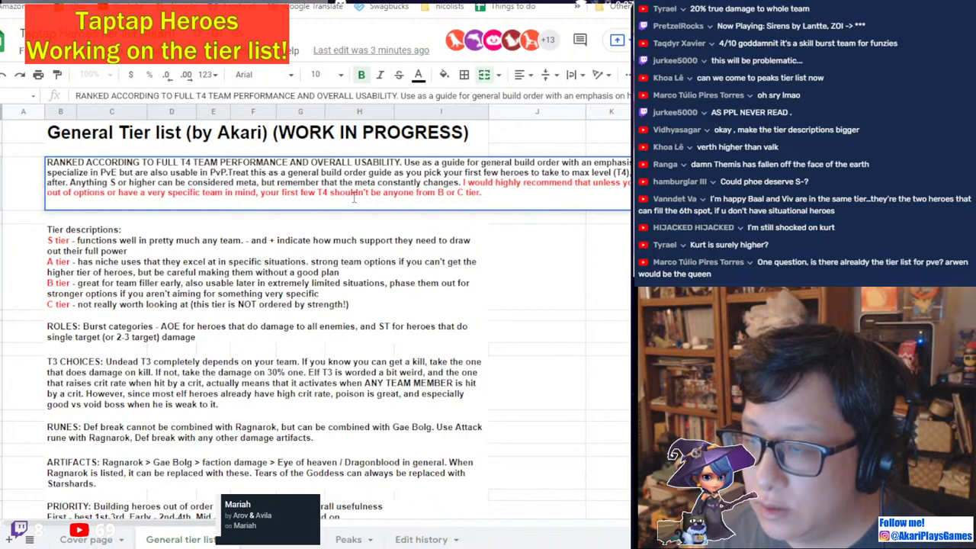
text( Use)
key(BackSpace)
key(BackSpace)
key(BackSpace)
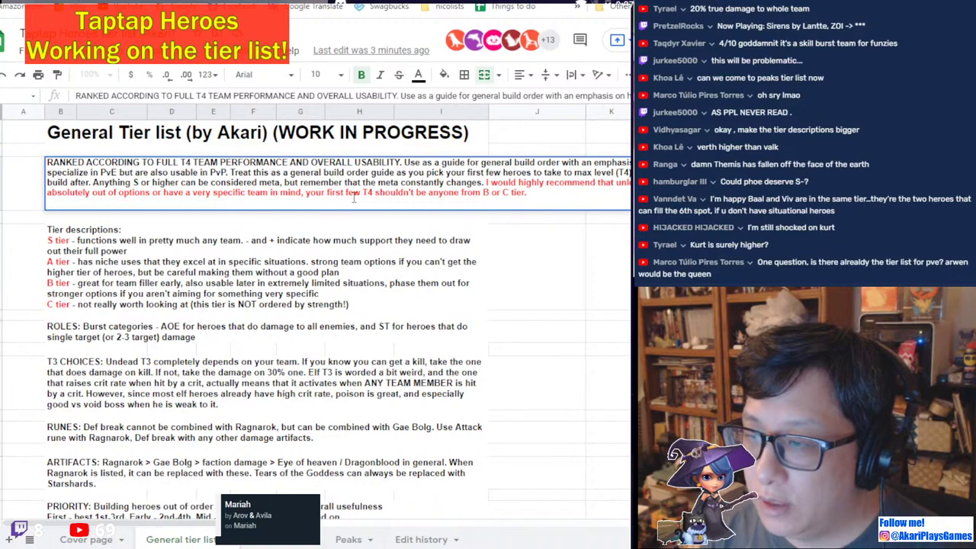